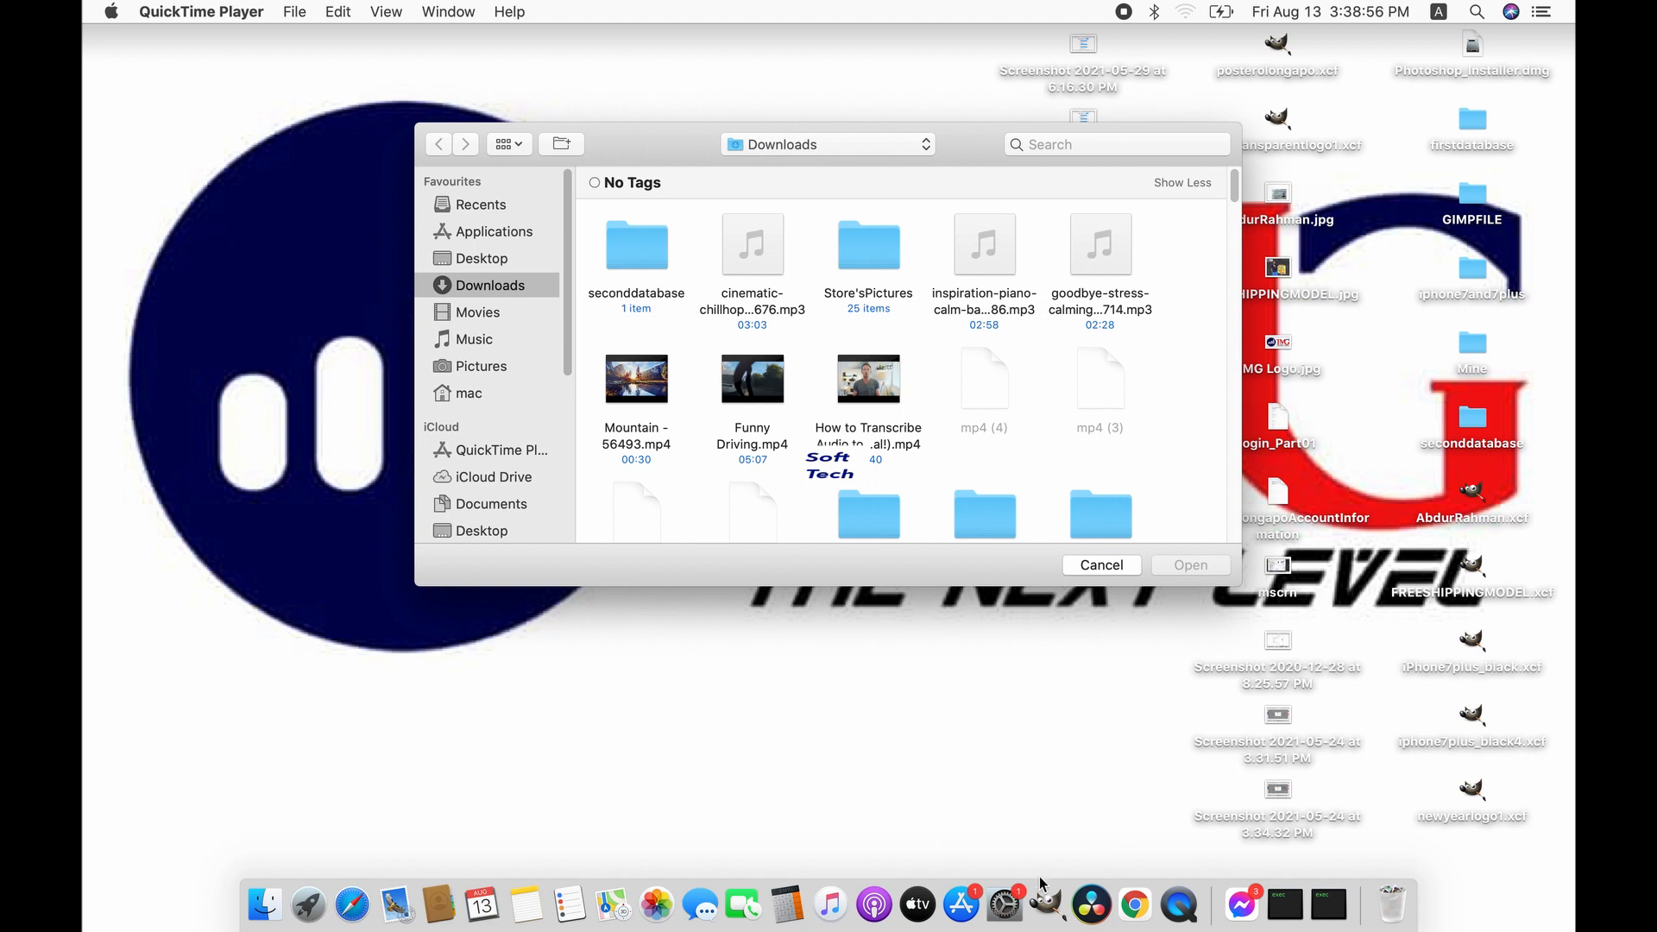
- Switch to GIMP and start a new image with a width of 450 px and a height of 225 px
{"action": "left_click", "coordinate": [1046, 906]}
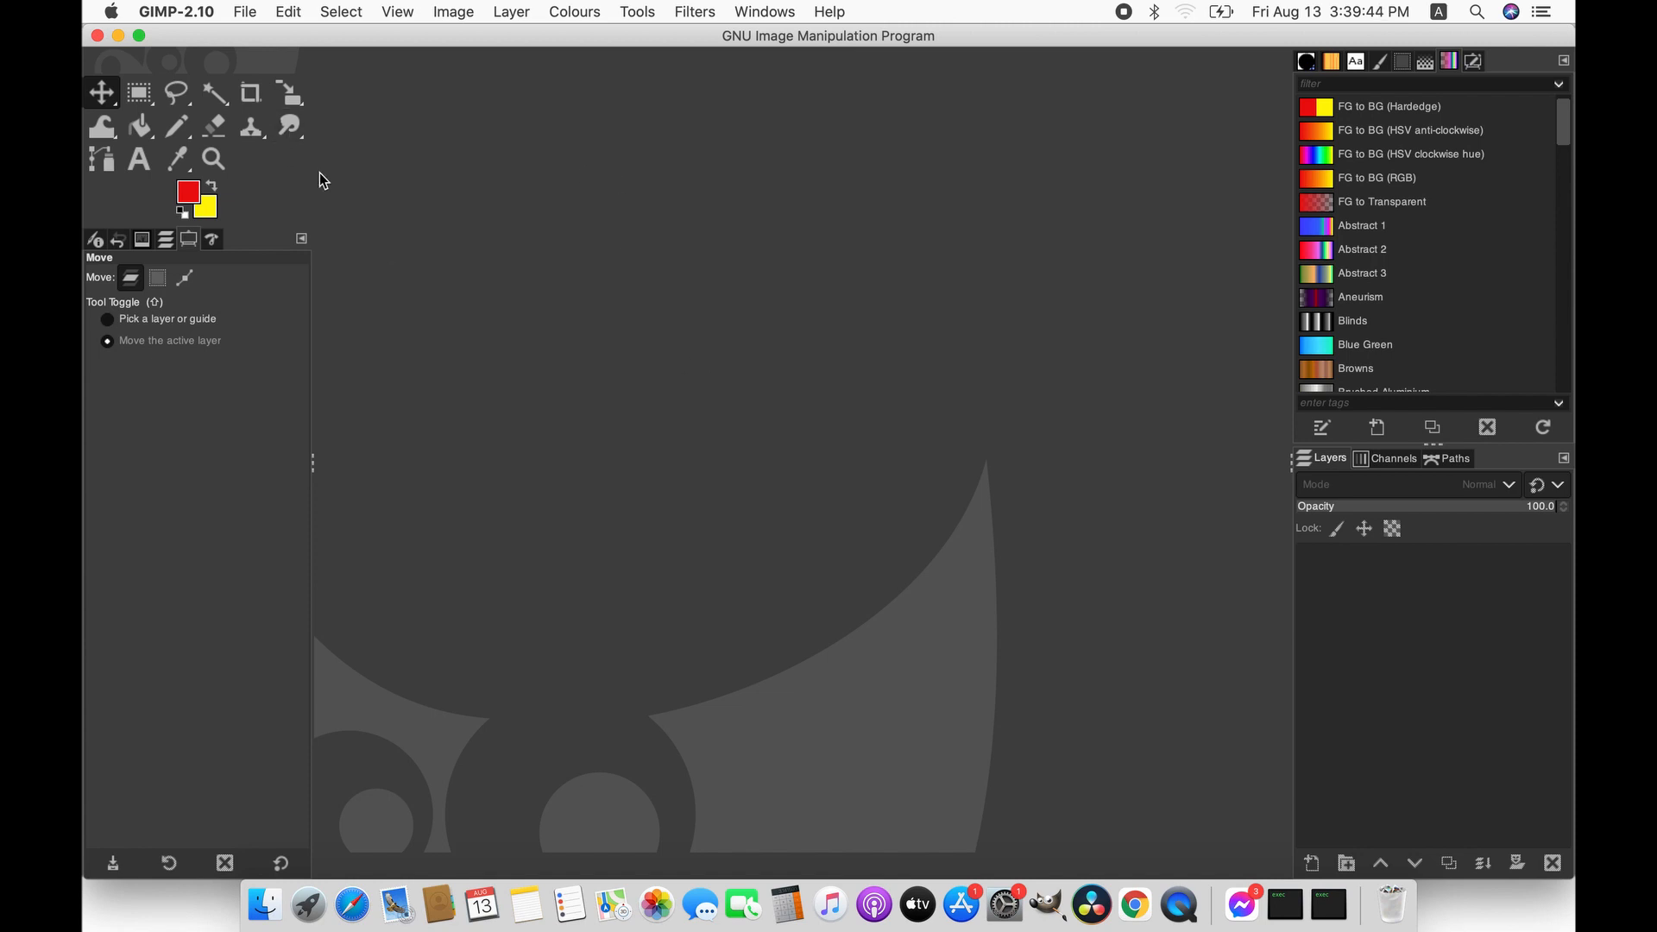
{"action": "left_click", "coordinate": [245, 12]}
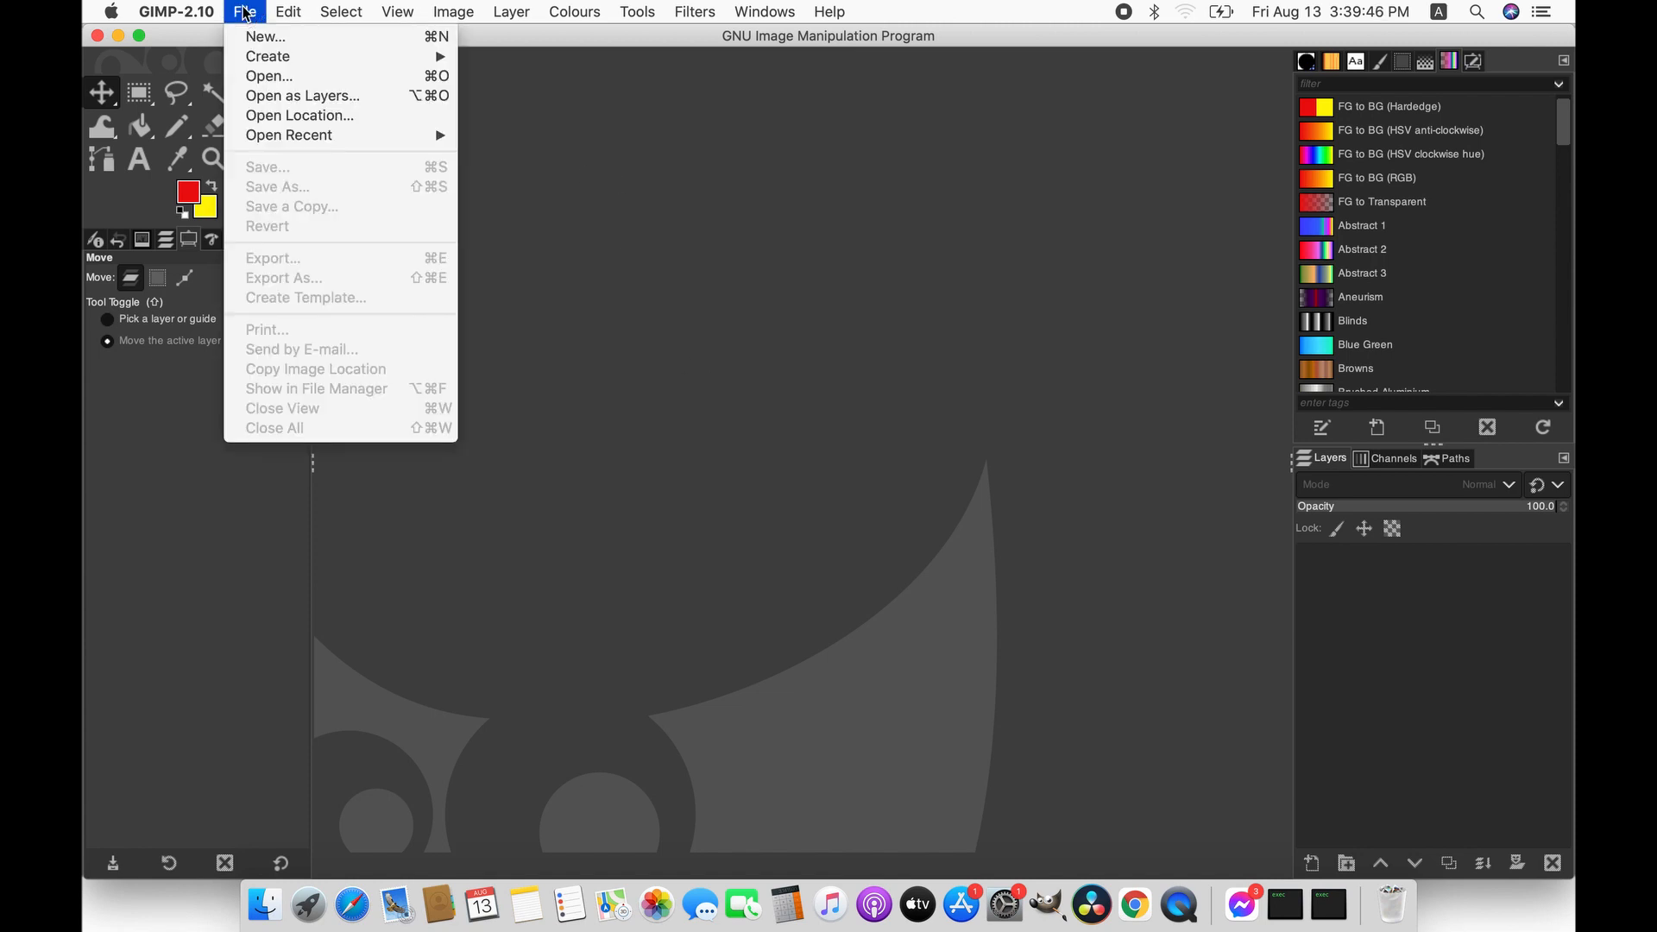
{"action": "left_click", "coordinate": [256, 38]}
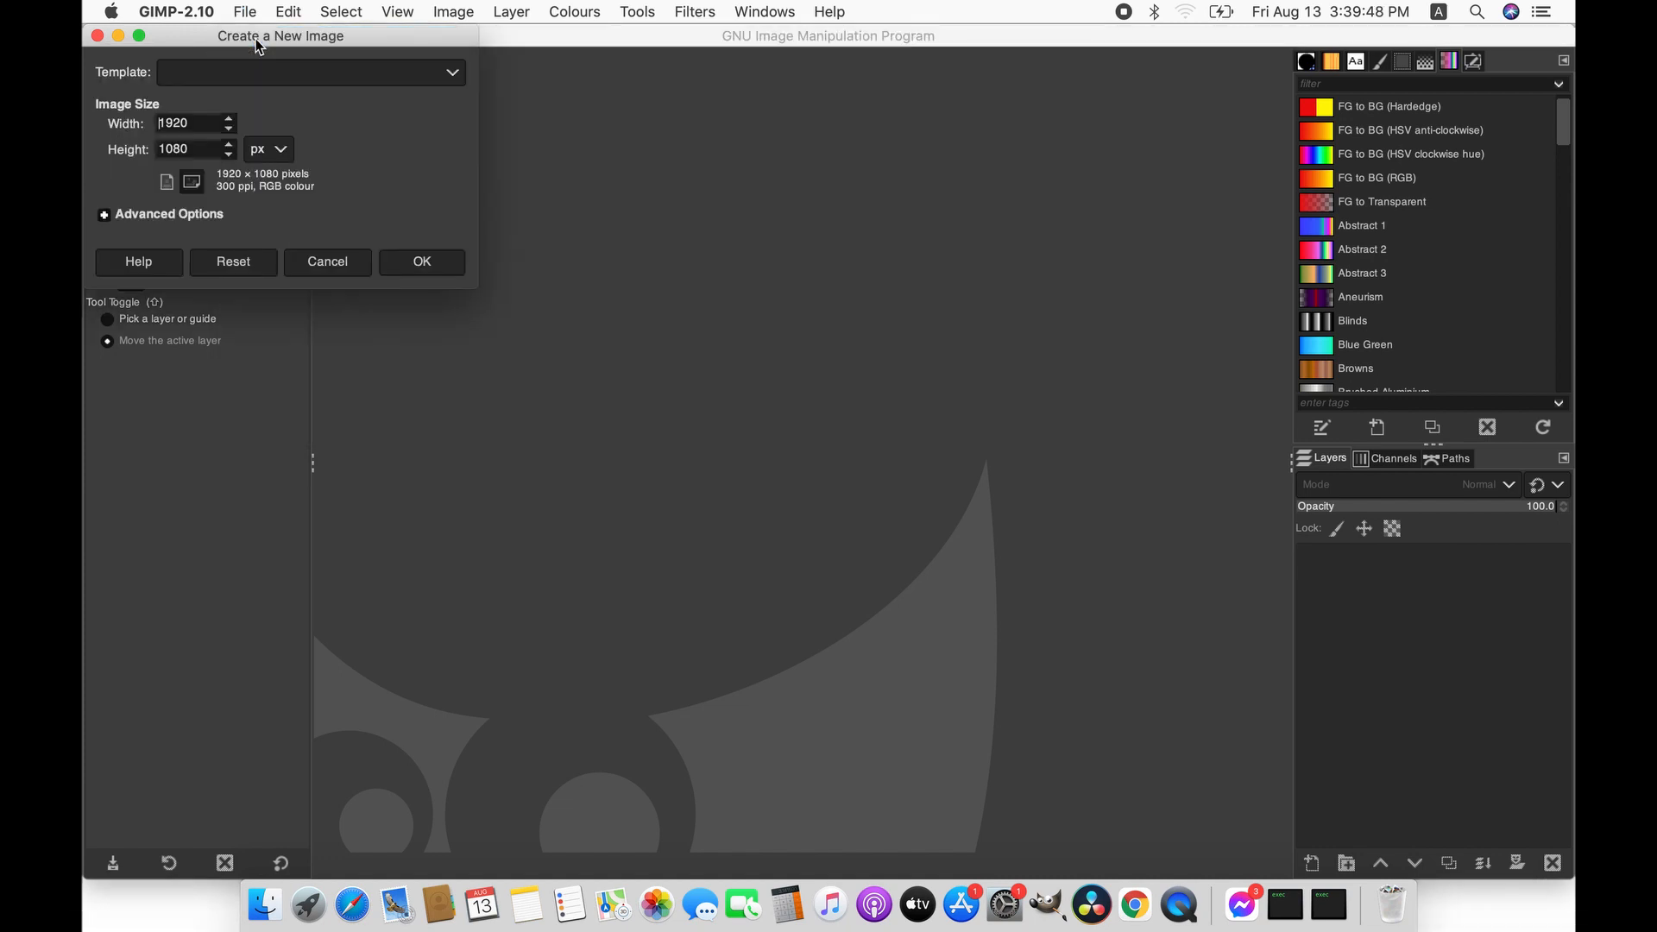
{"action": "left_click", "coordinate": [229, 128]}
{"action": "left_click_drag", "start_coordinate": [229, 127], "coordinate": [231, 133]}
{"action": "left_click_drag", "start_coordinate": [230, 153], "coordinate": [231, 156]}
{"action": "left_click", "coordinate": [230, 154]}
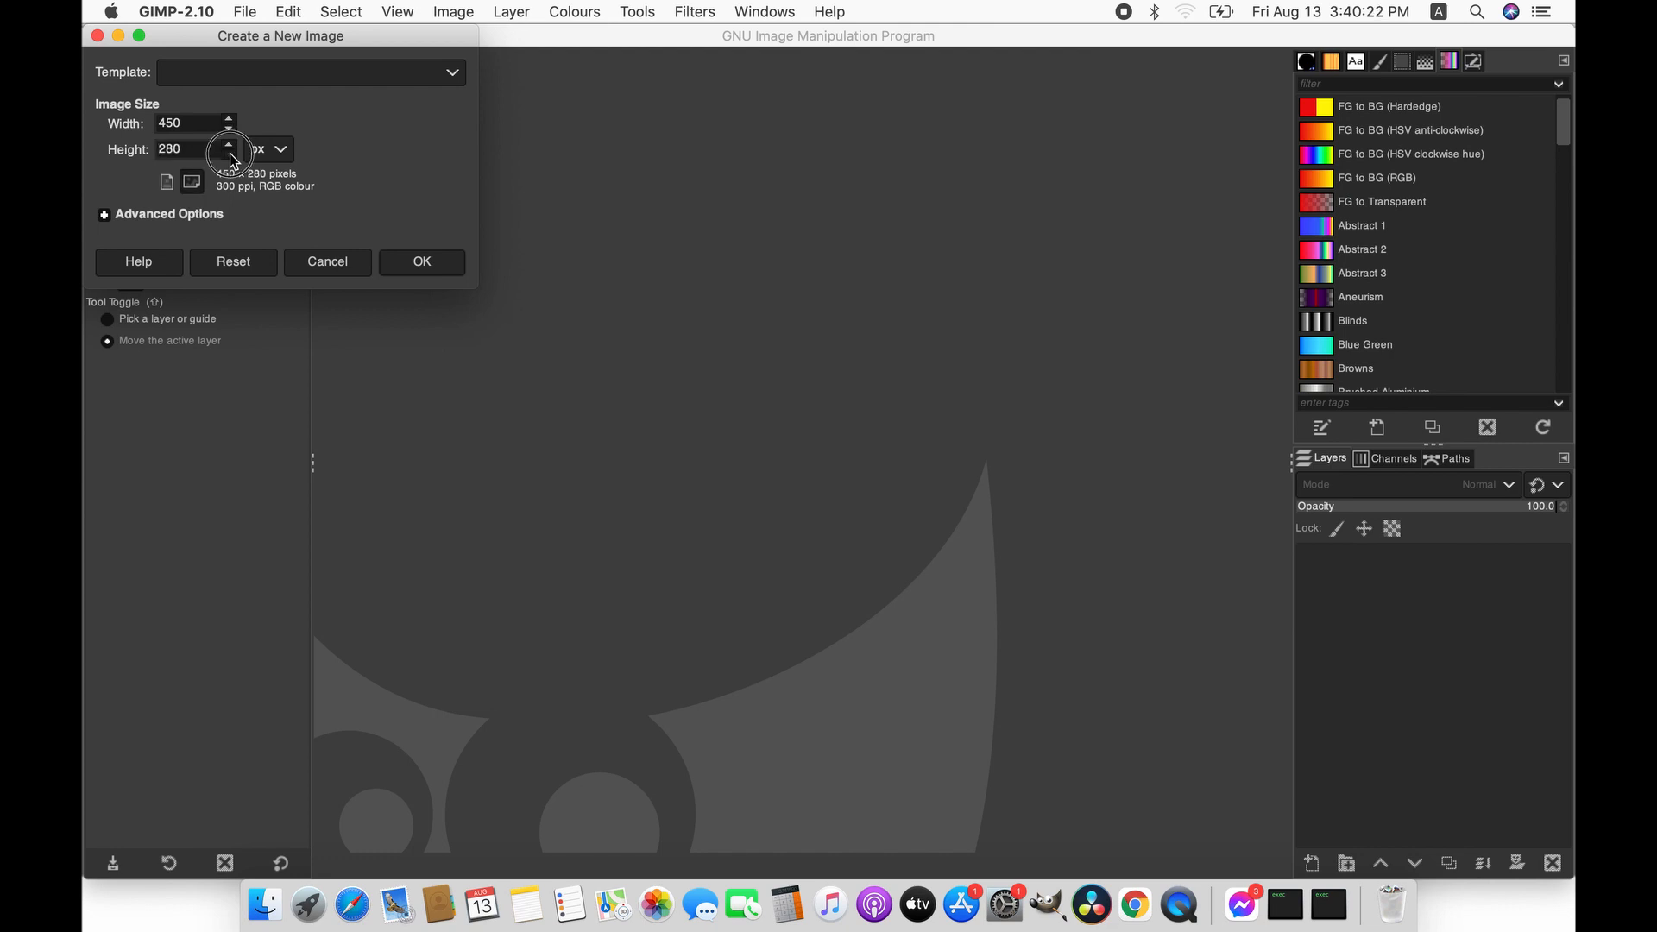
{"action": "left_click", "coordinate": [230, 154]}
{"action": "left_click", "coordinate": [230, 155]}
{"action": "left_click", "coordinate": [231, 155]}
{"action": "left_click", "coordinate": [230, 155]}
{"action": "left_click_drag", "start_coordinate": [231, 154], "coordinate": [231, 155]}
{"action": "left_click", "coordinate": [230, 143]}
- Set the new image's fill to Transparency, clear its comment, and create the image
{"action": "left_click", "coordinate": [173, 214]}
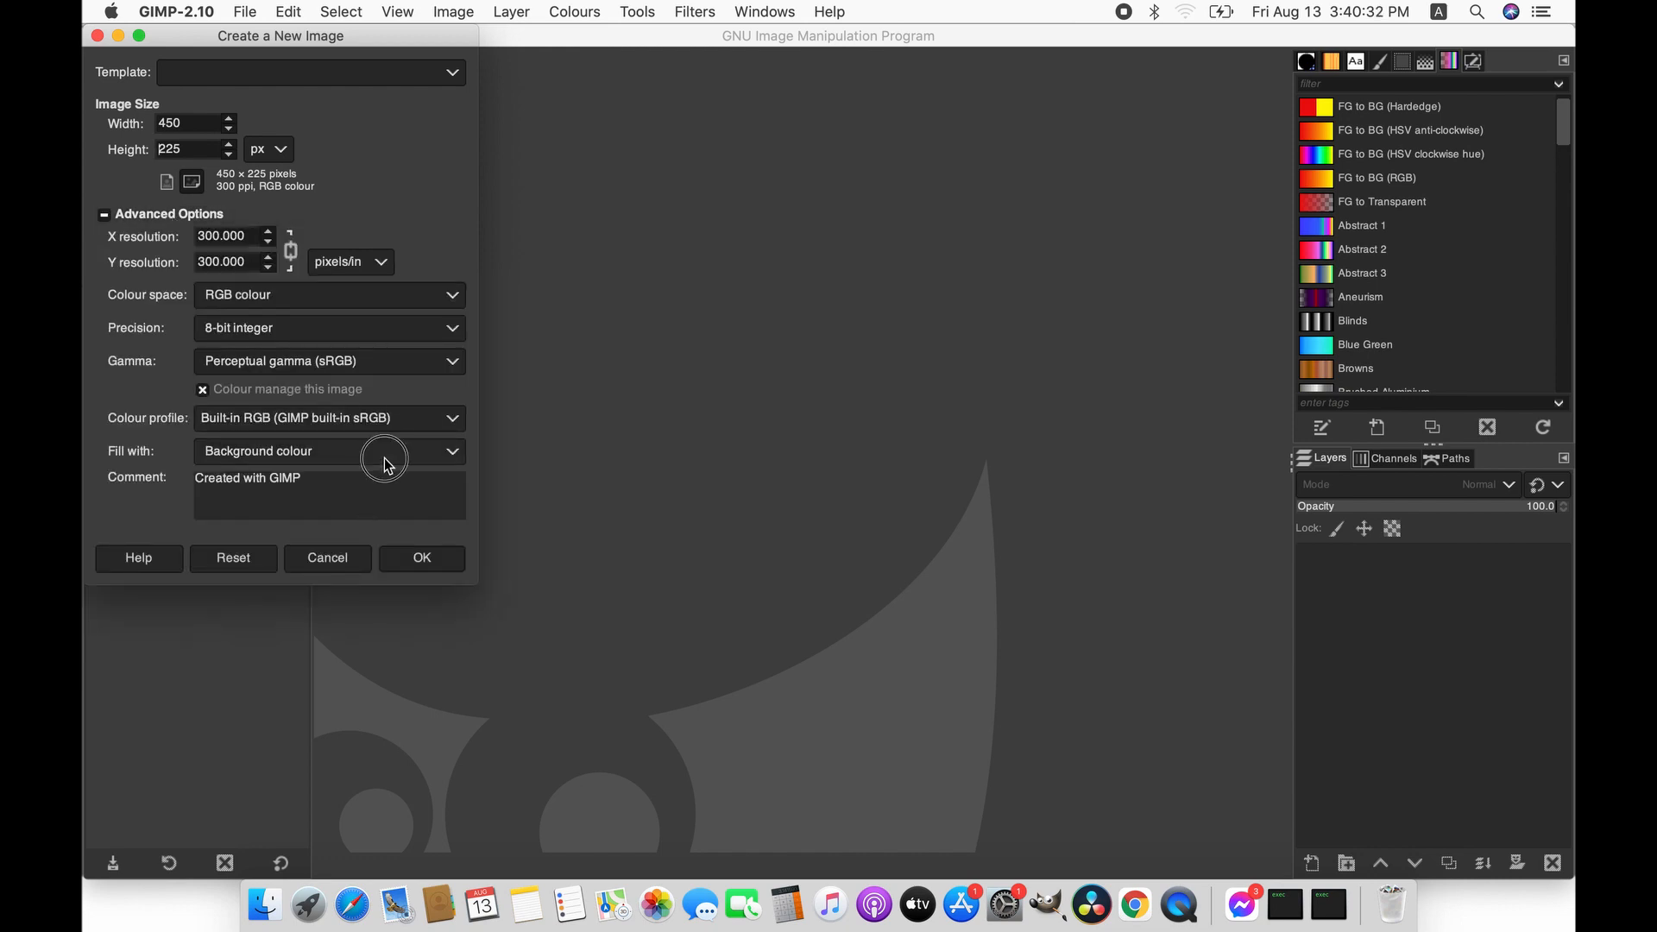
{"action": "left_click", "coordinate": [385, 455]}
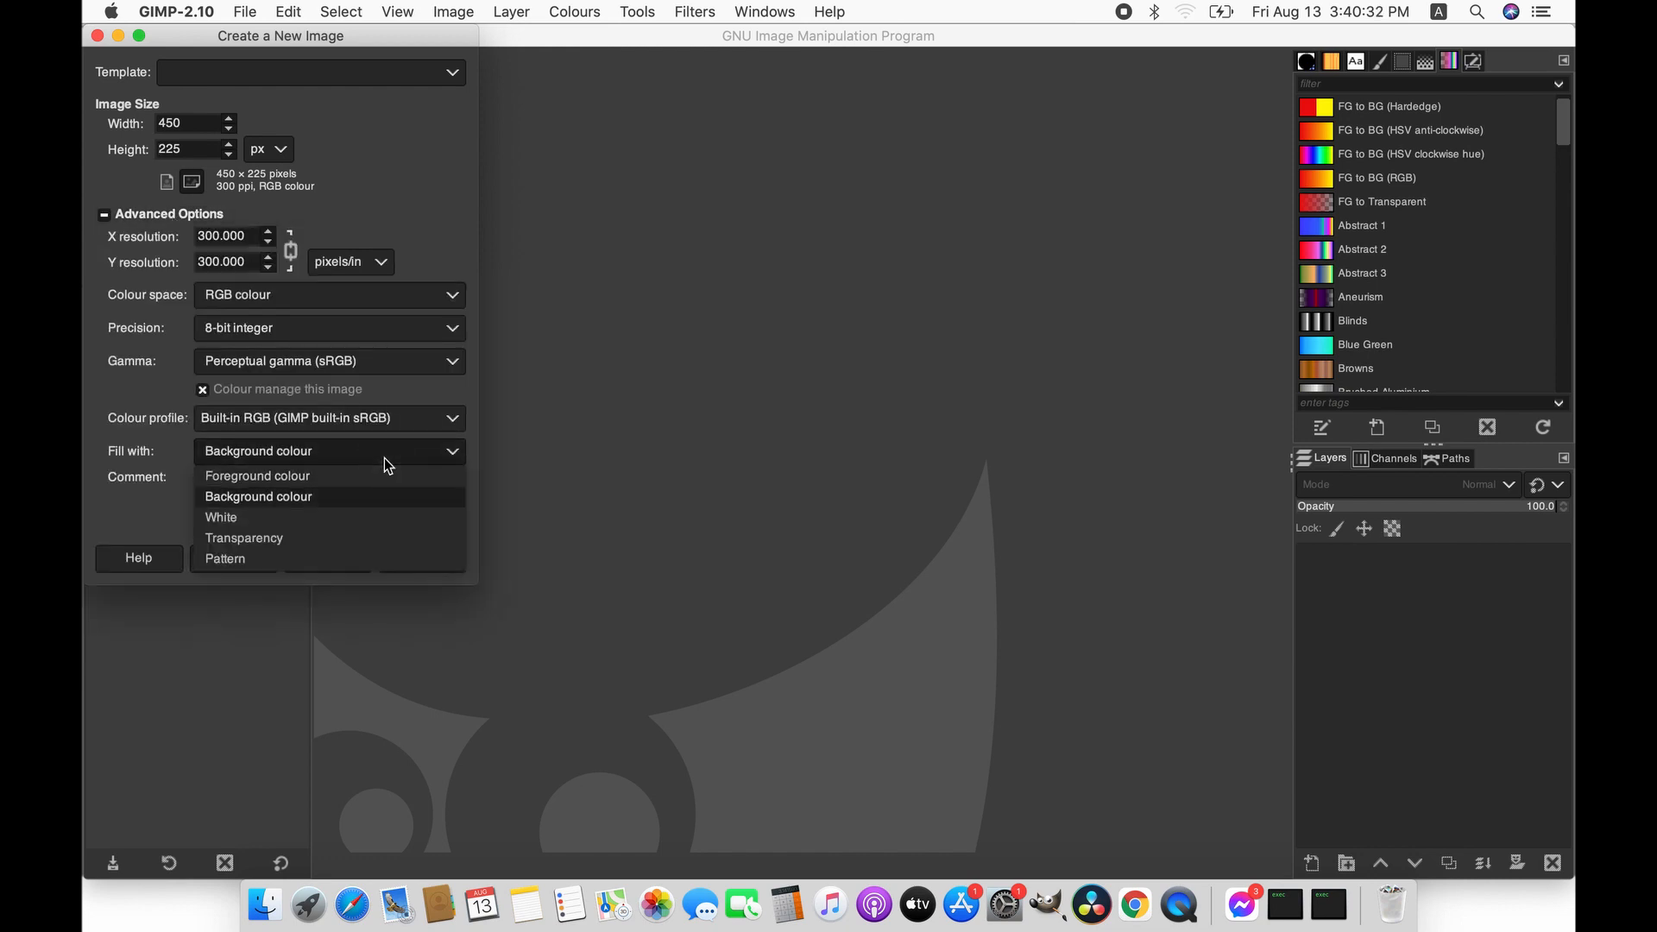
{"action": "left_click", "coordinate": [264, 539]}
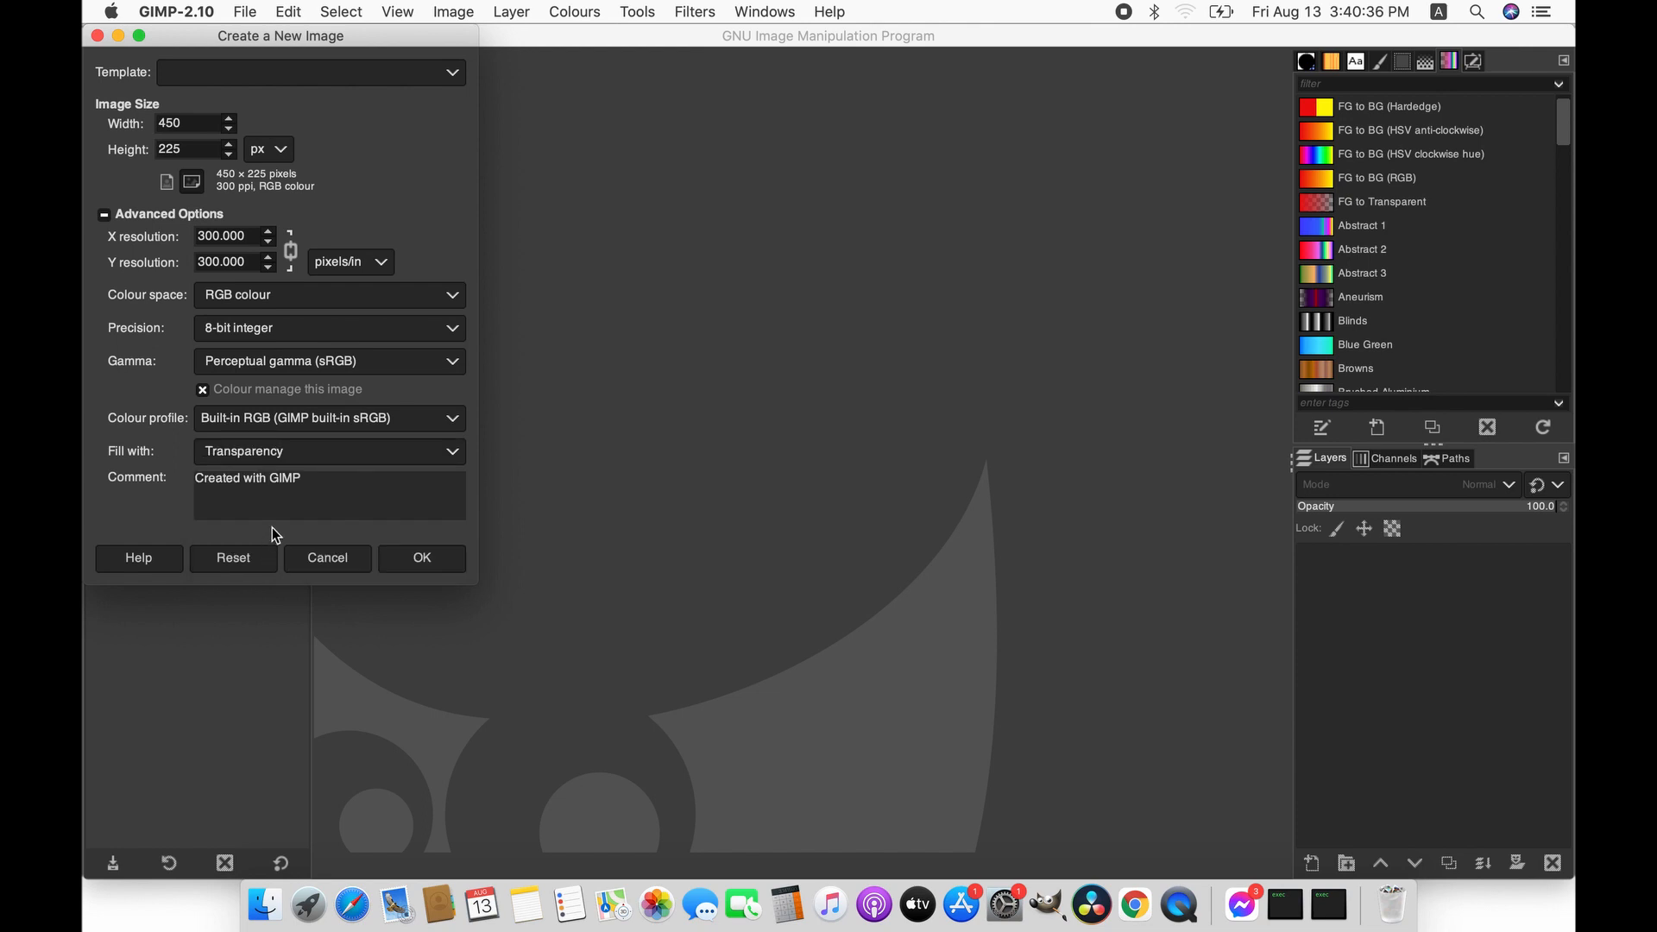
{"action": "left_click_drag", "start_coordinate": [321, 481], "coordinate": [195, 481]}
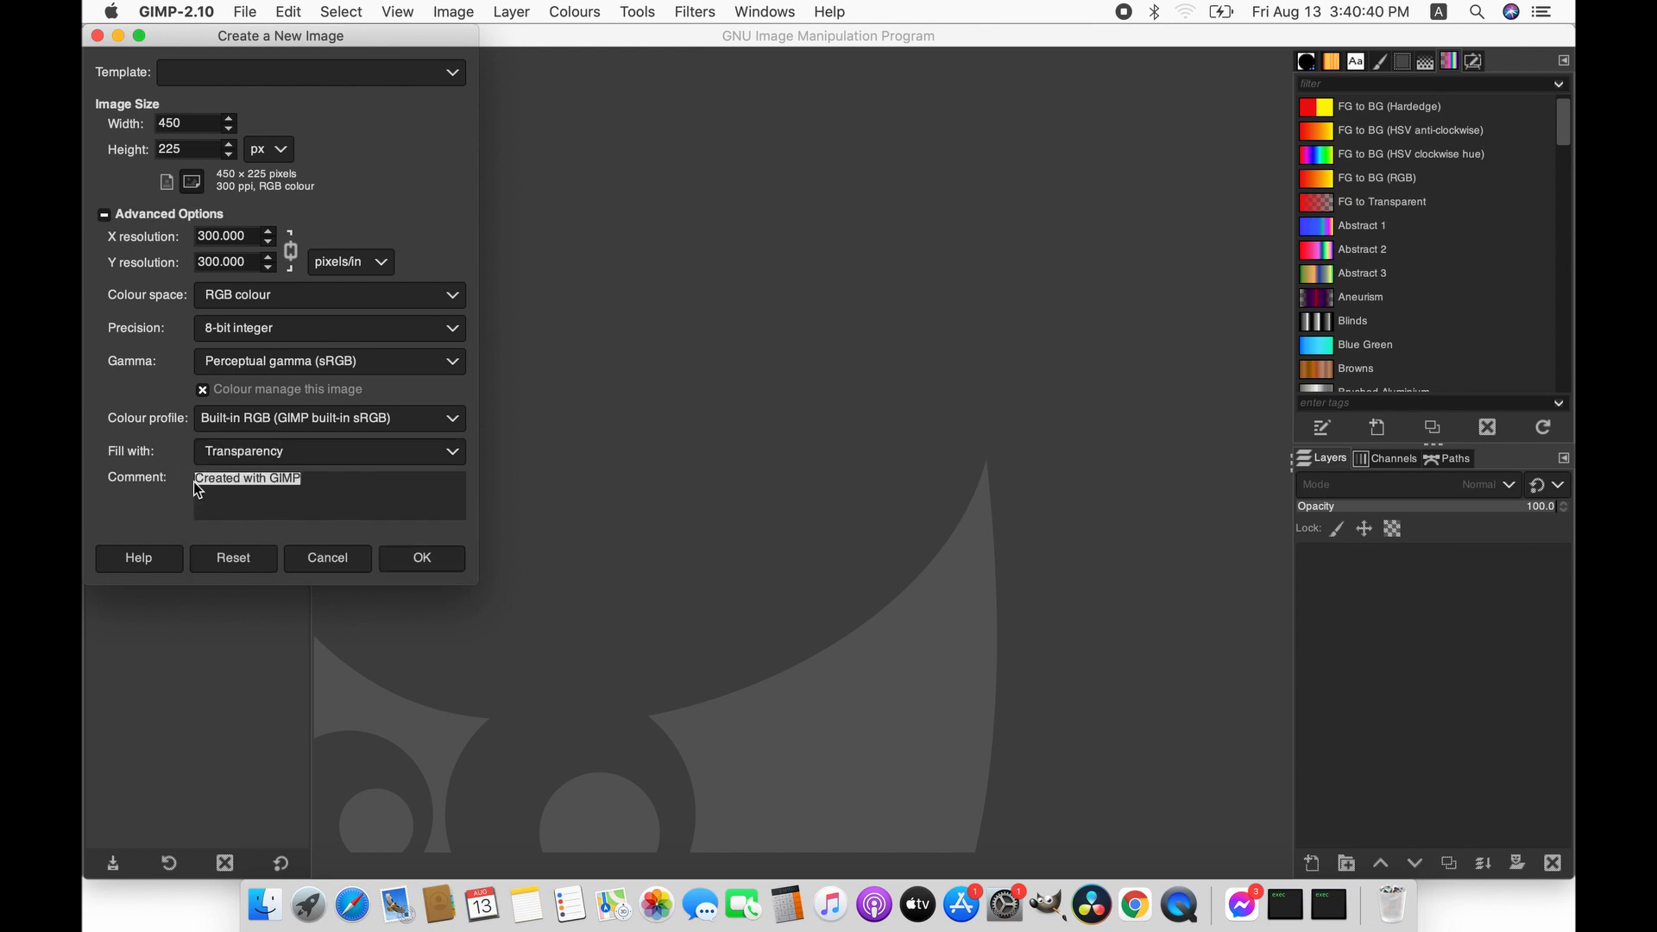
{"action": "key", "text": "BackSpace"}
{"action": "left_click", "coordinate": [422, 558]}
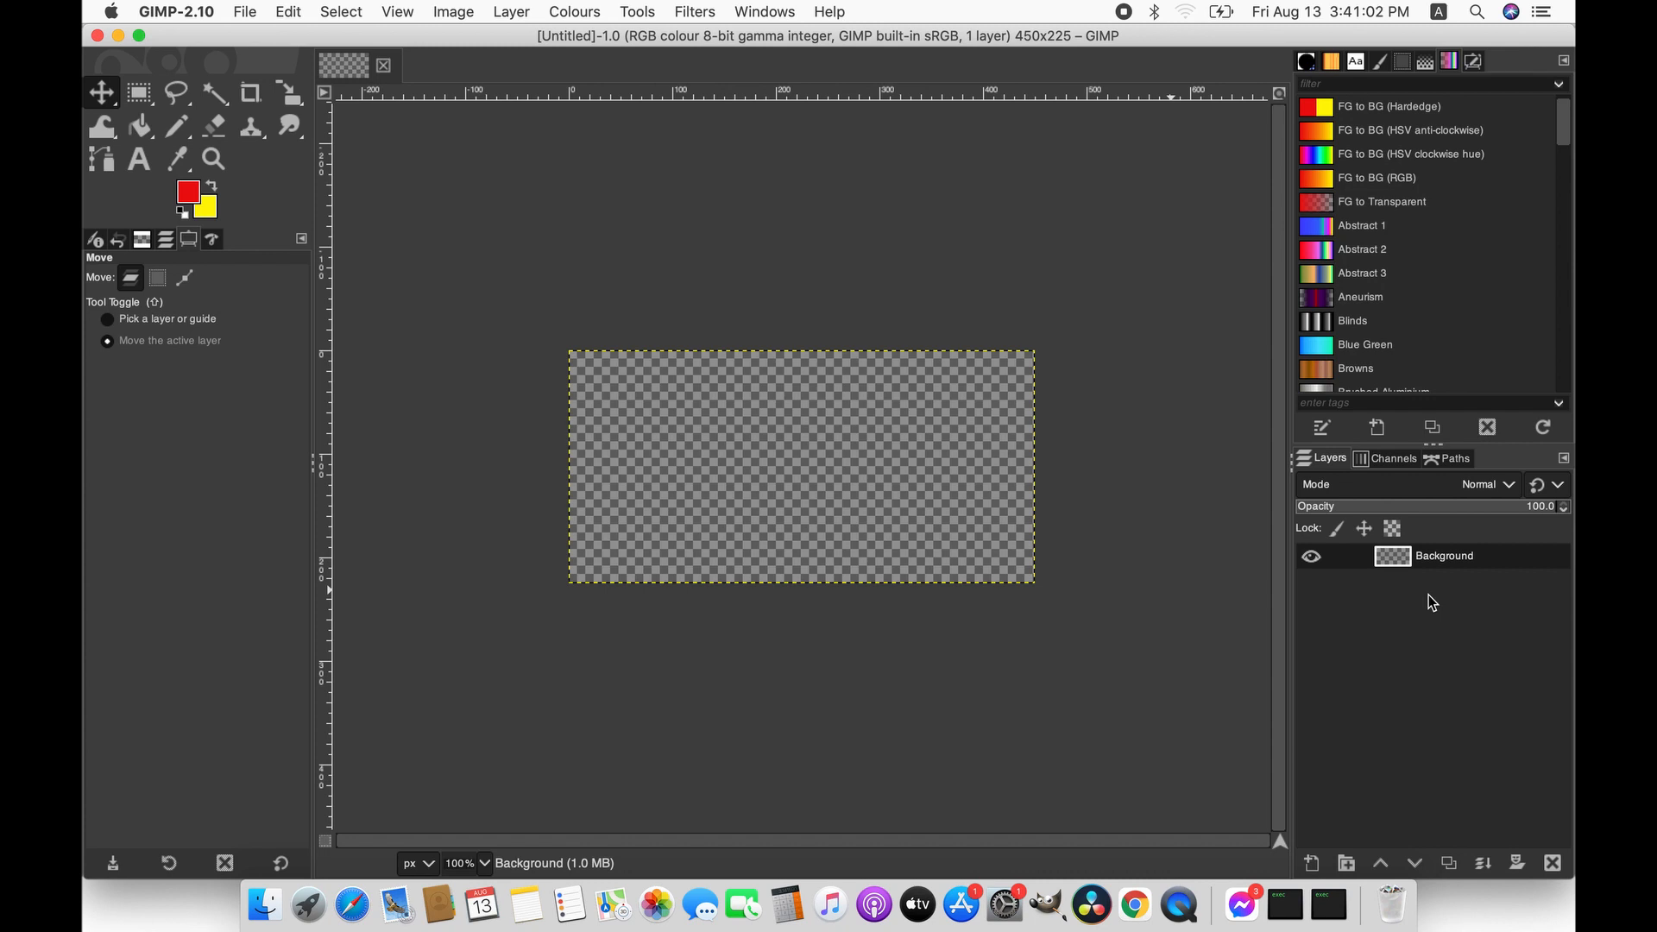
- Duplicate the Background layer and bucket-fill the copy with white (ffffff) as the foreground colour
{"action": "left_click", "coordinate": [1449, 863]}
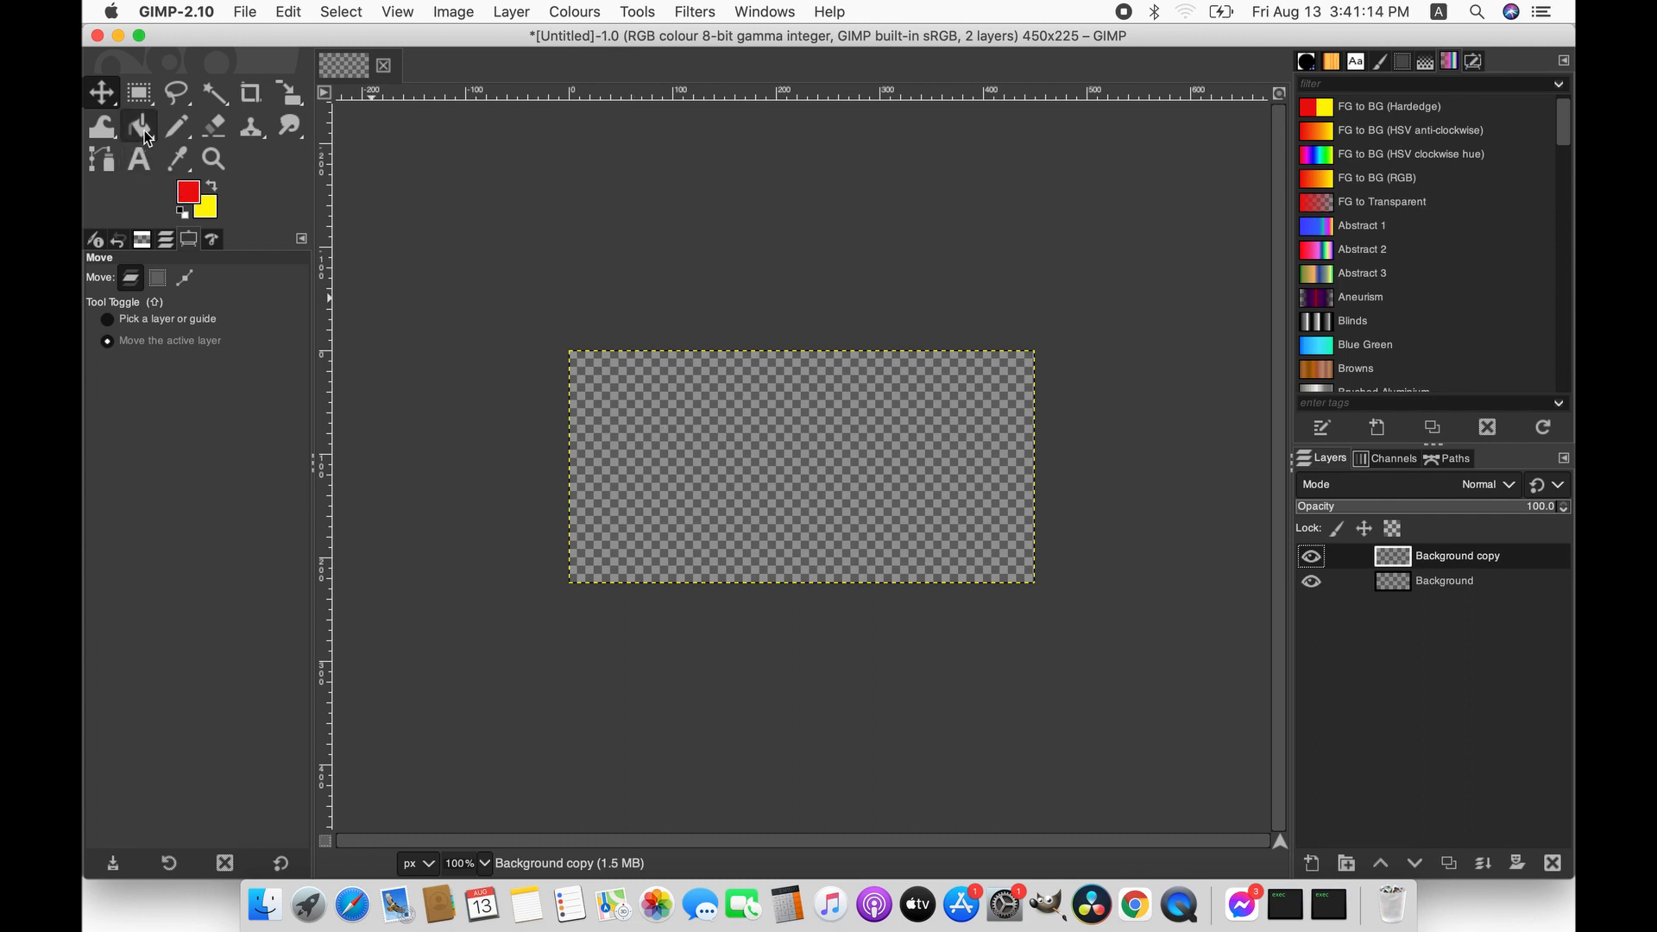
{"action": "left_click", "coordinate": [188, 194]}
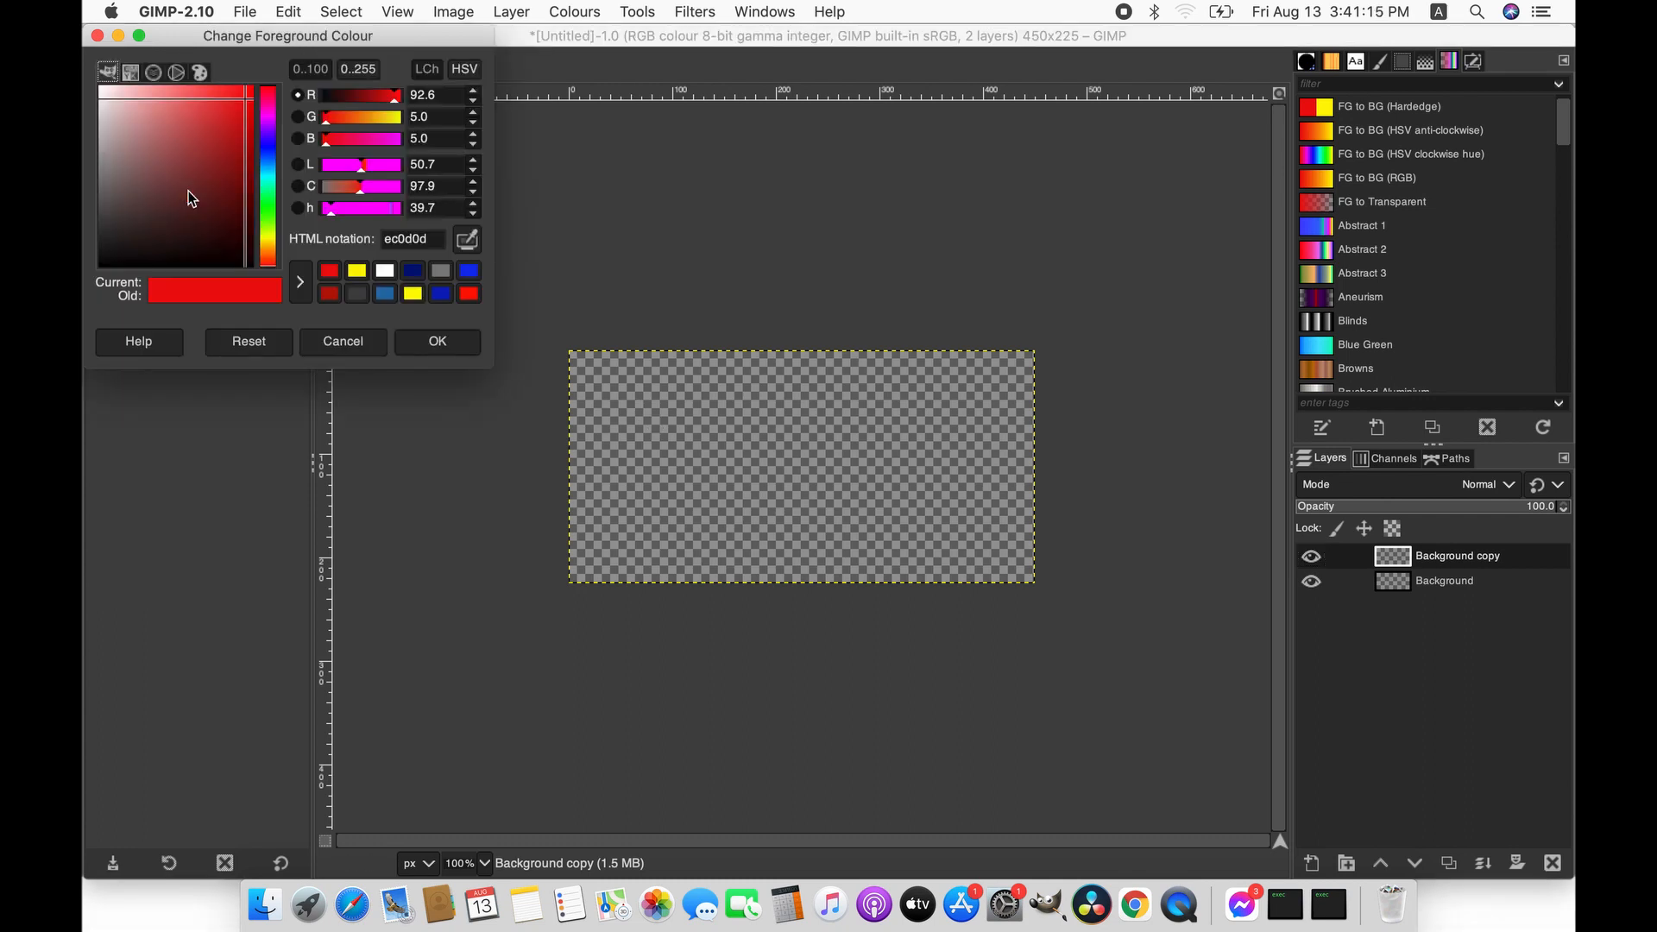
{"action": "left_click", "coordinate": [384, 272]}
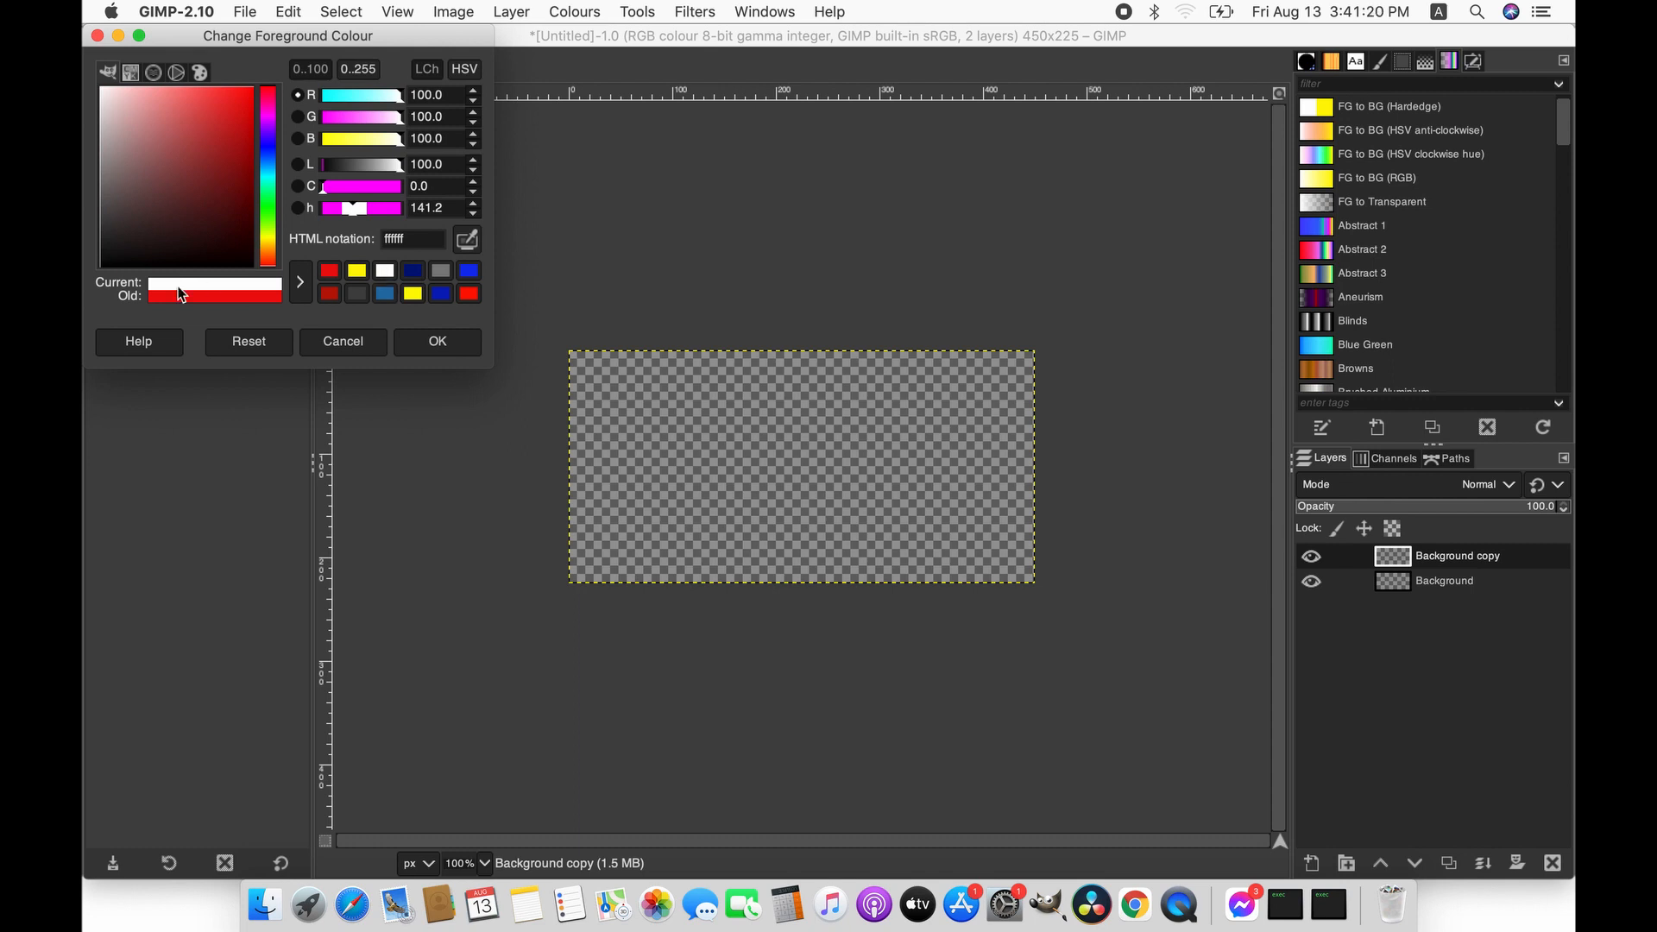
{"action": "left_click", "coordinate": [425, 345]}
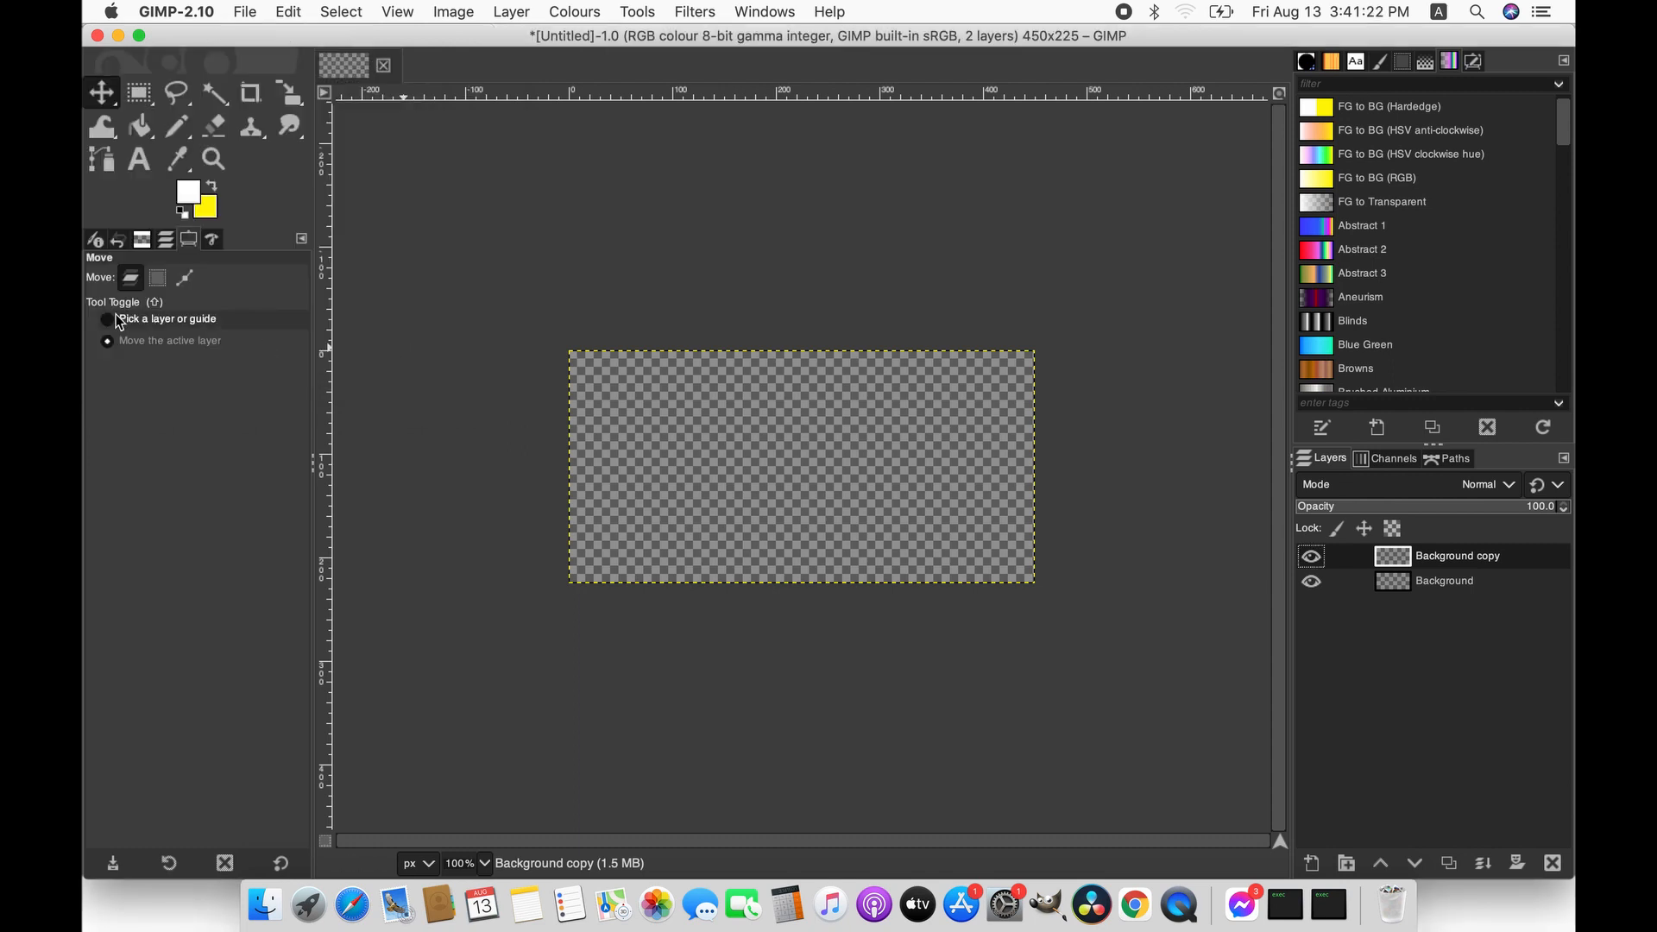
{"action": "left_click", "coordinate": [139, 130]}
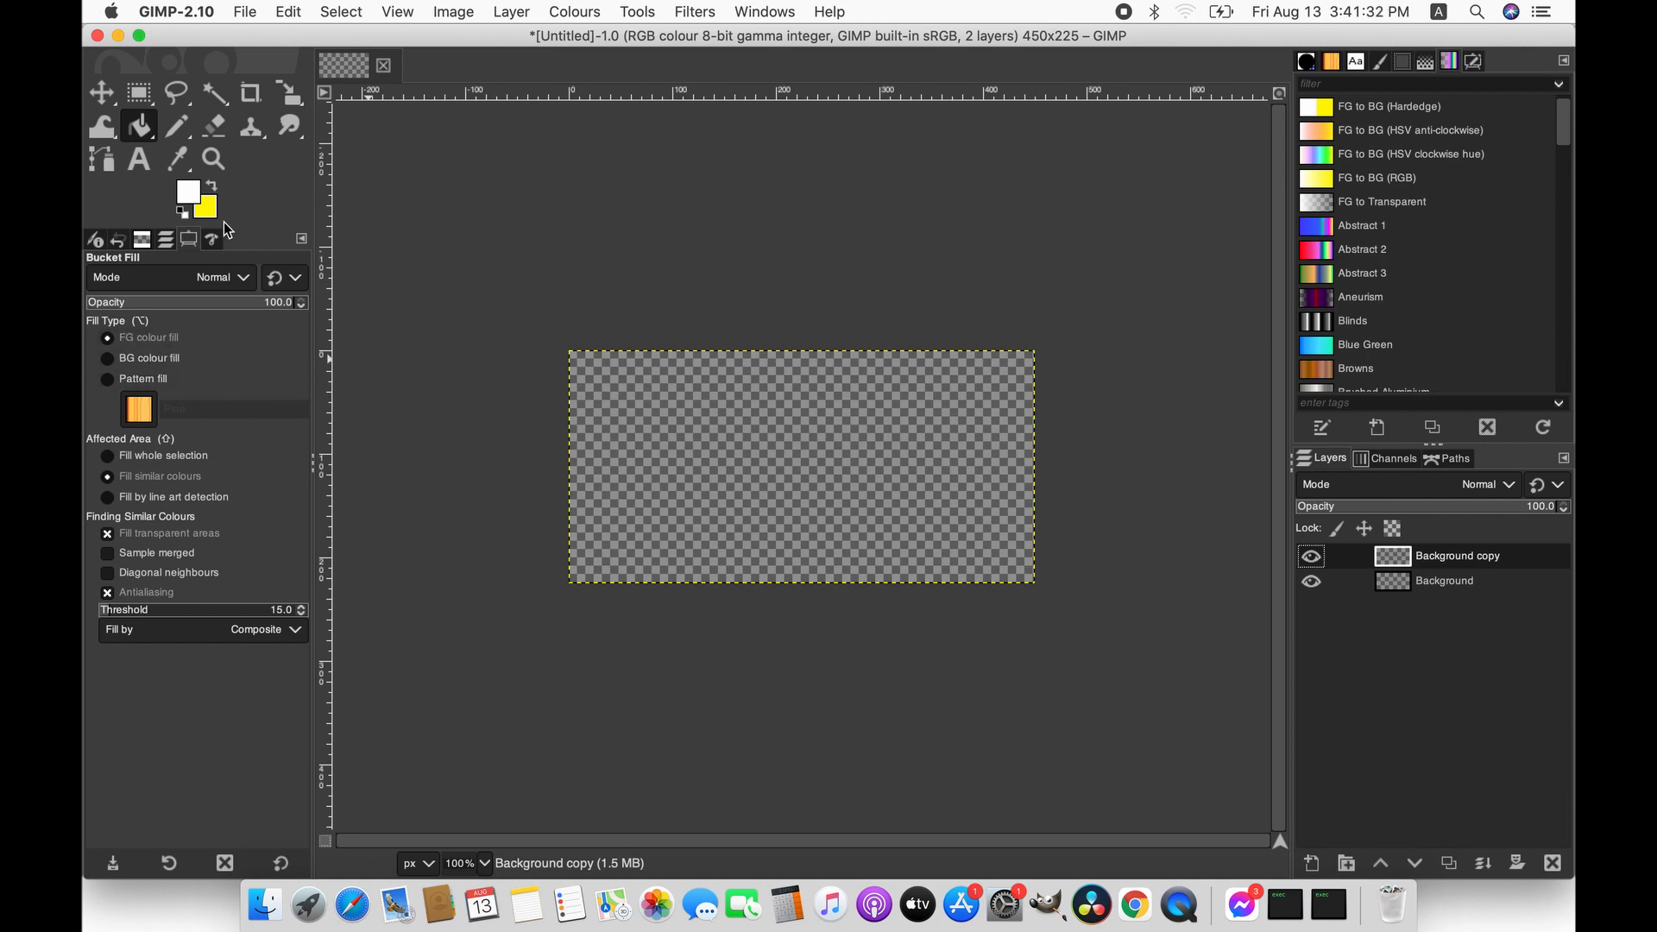
{"action": "left_click", "coordinate": [149, 358]}
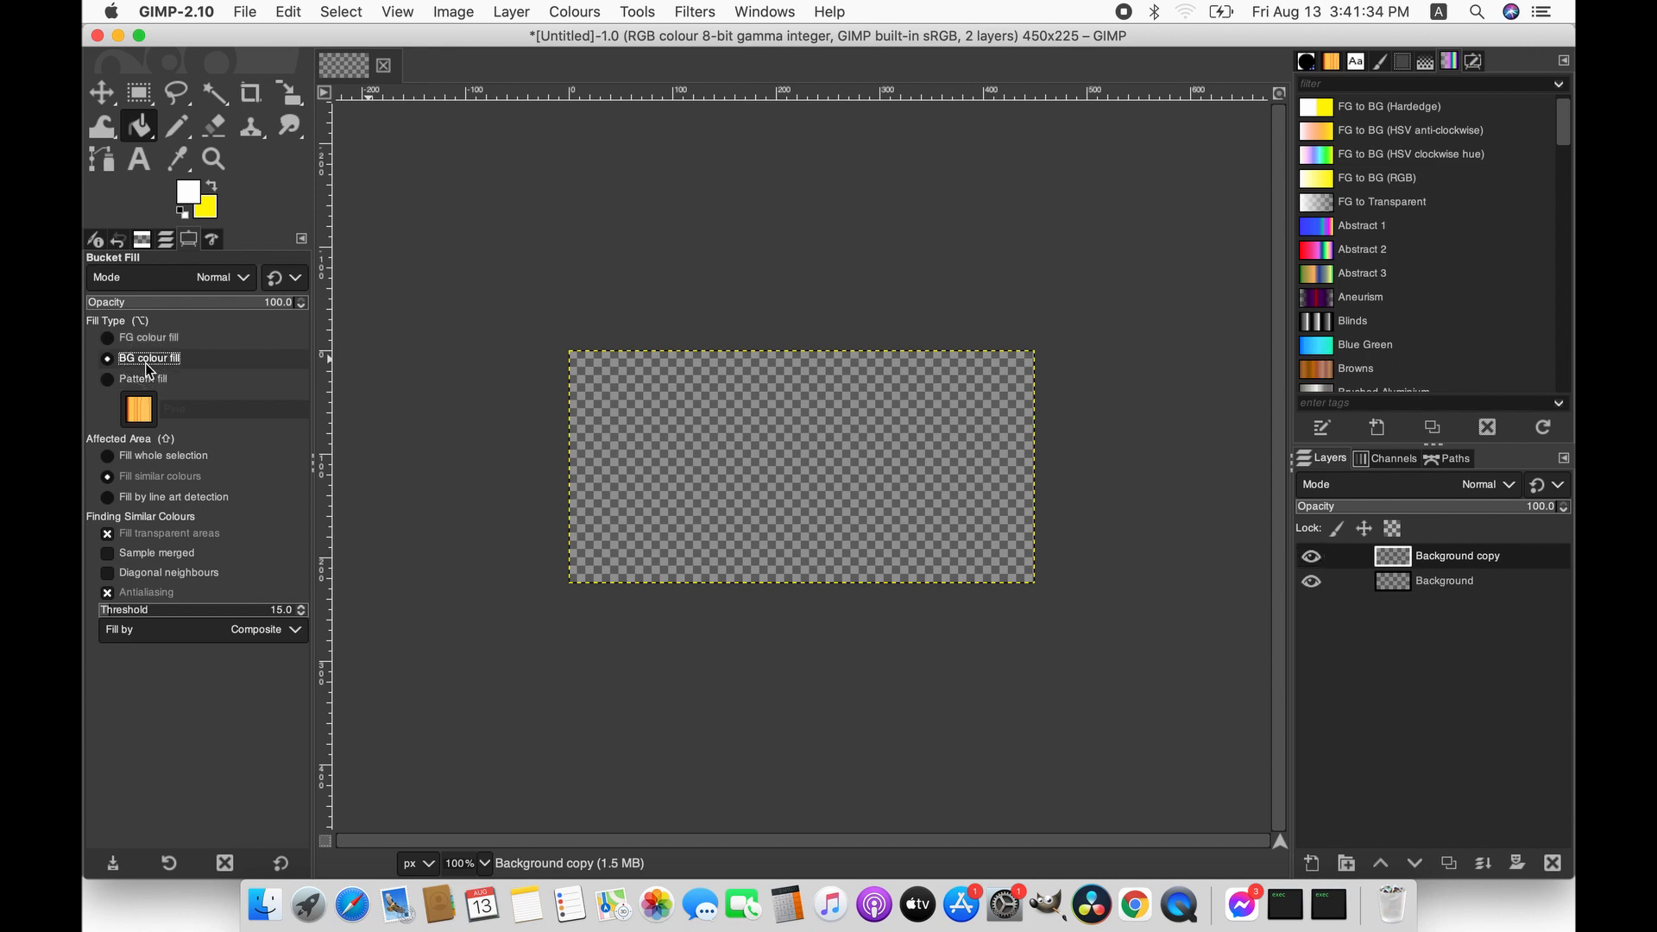
{"action": "left_click", "coordinate": [107, 340]}
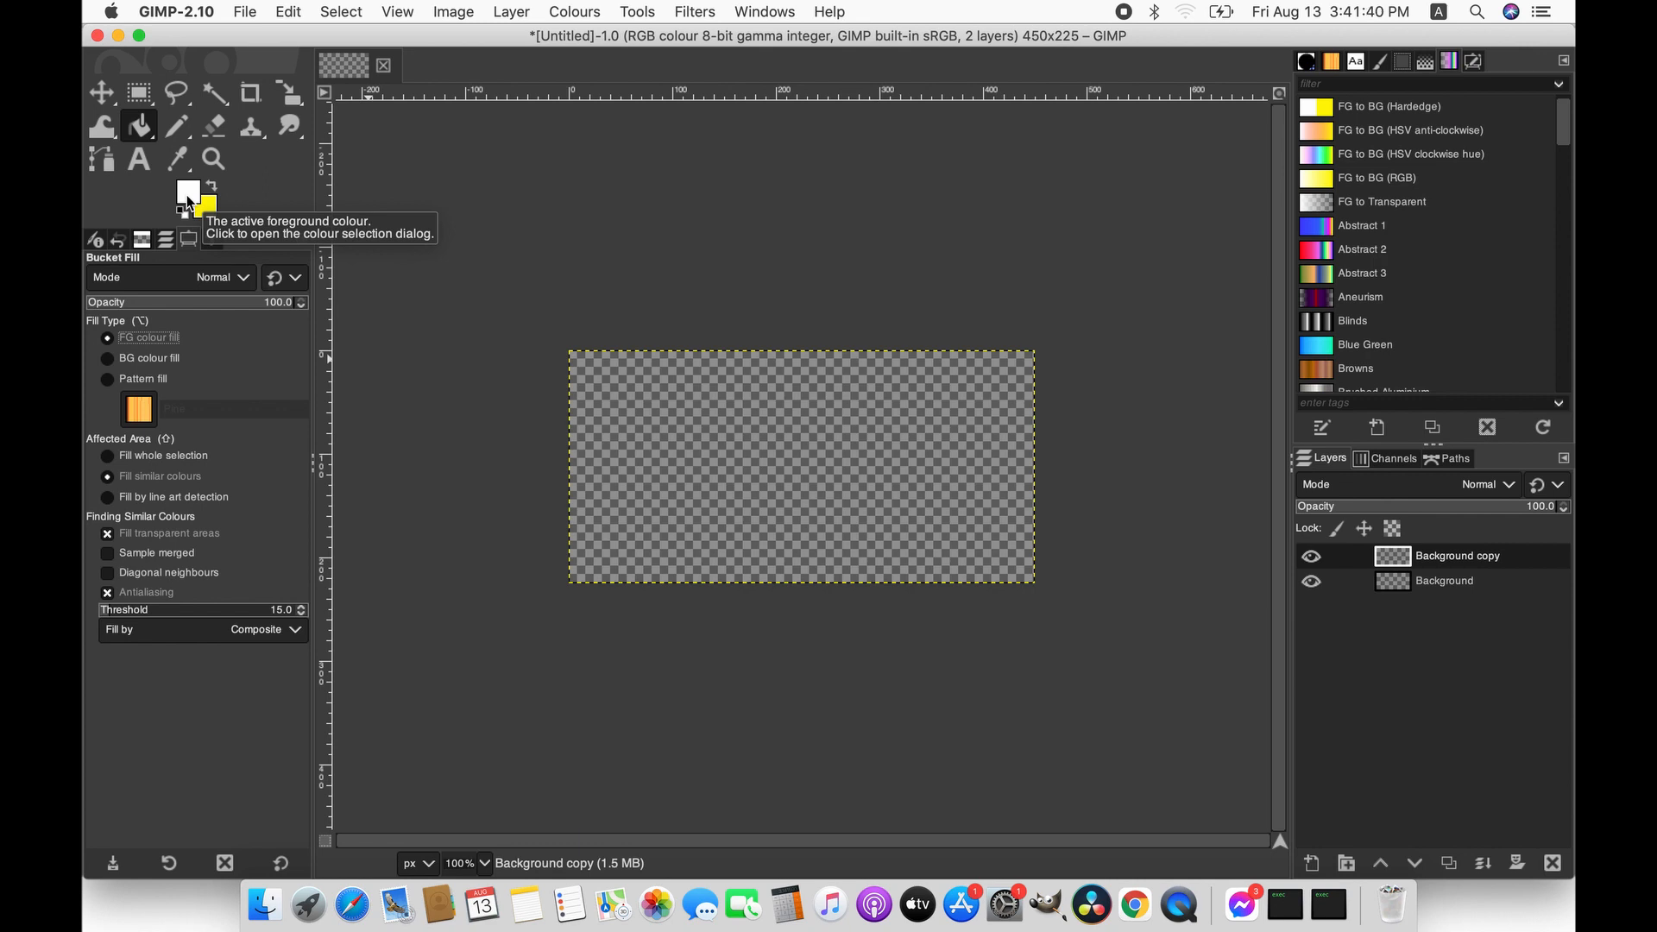
{"action": "left_click", "coordinate": [781, 438]}
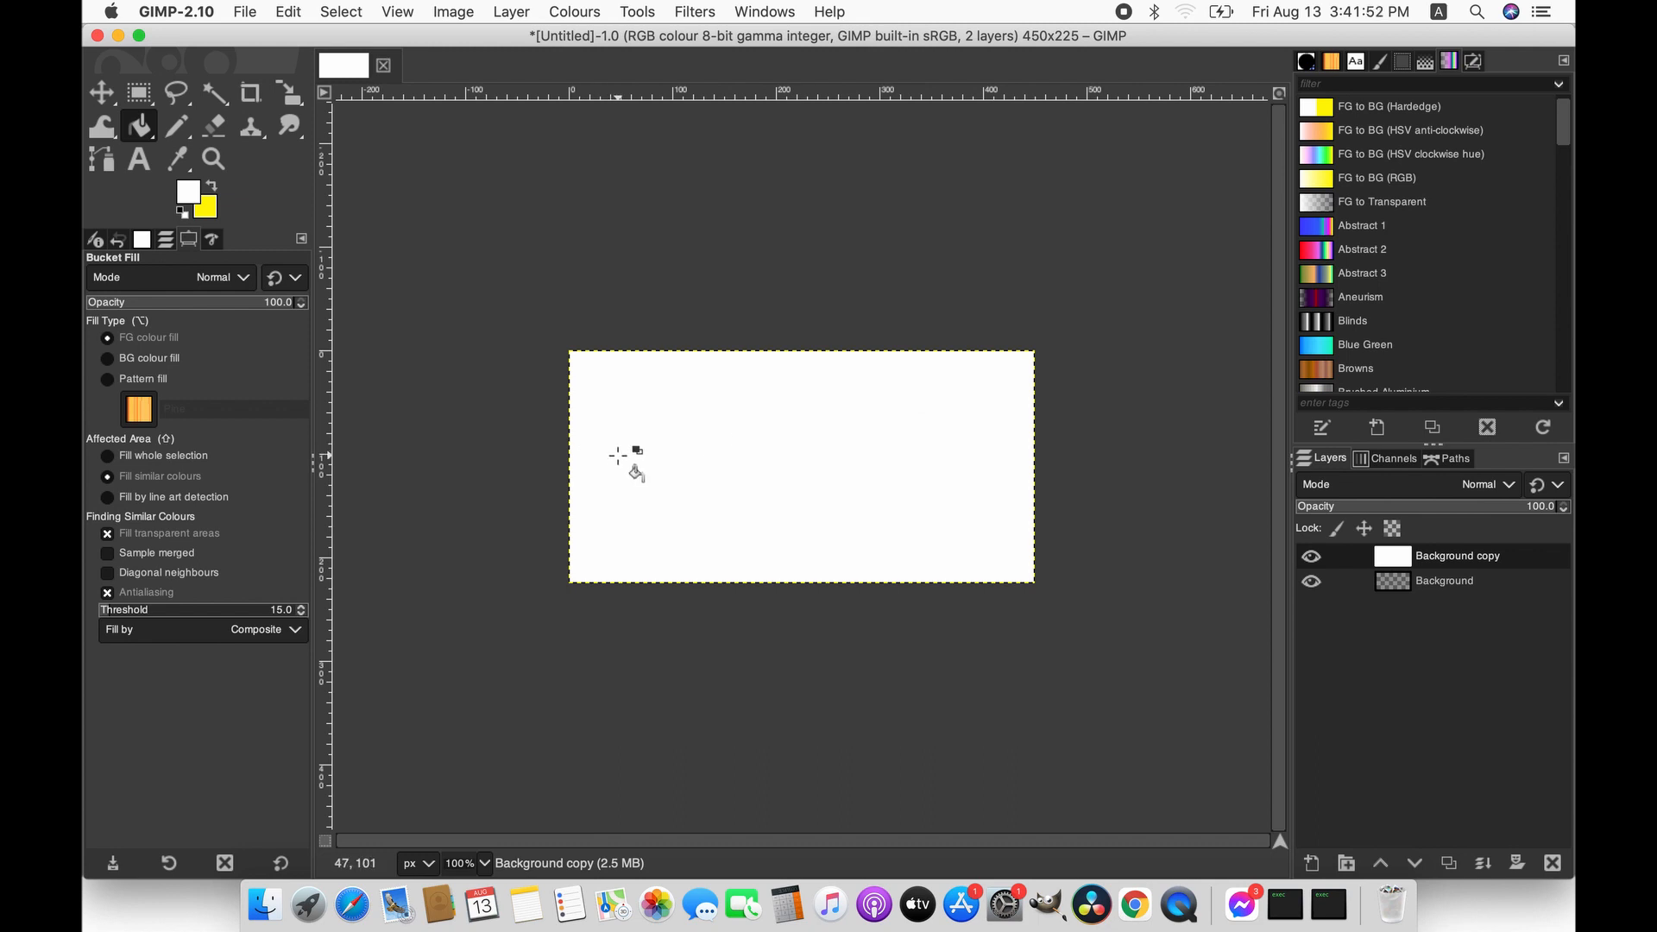
- Choose the Ellipse Select tool and add a horizontal guide at 50% of the image height
{"action": "left_click", "coordinate": [139, 92]}
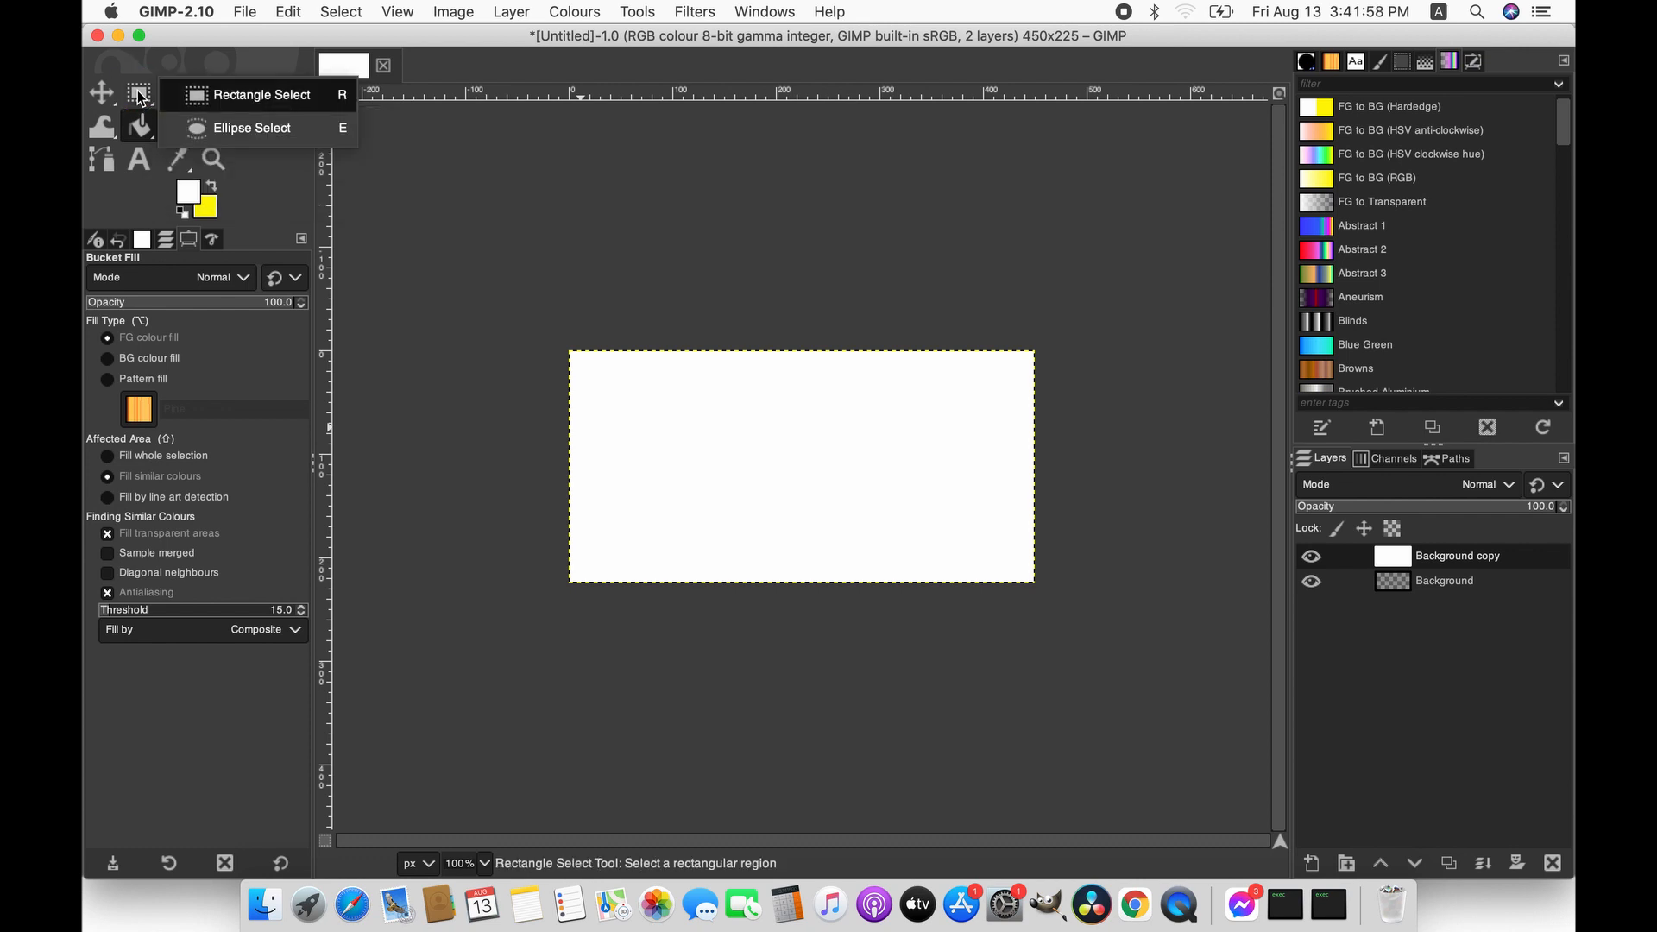
{"action": "left_click", "coordinate": [224, 126]}
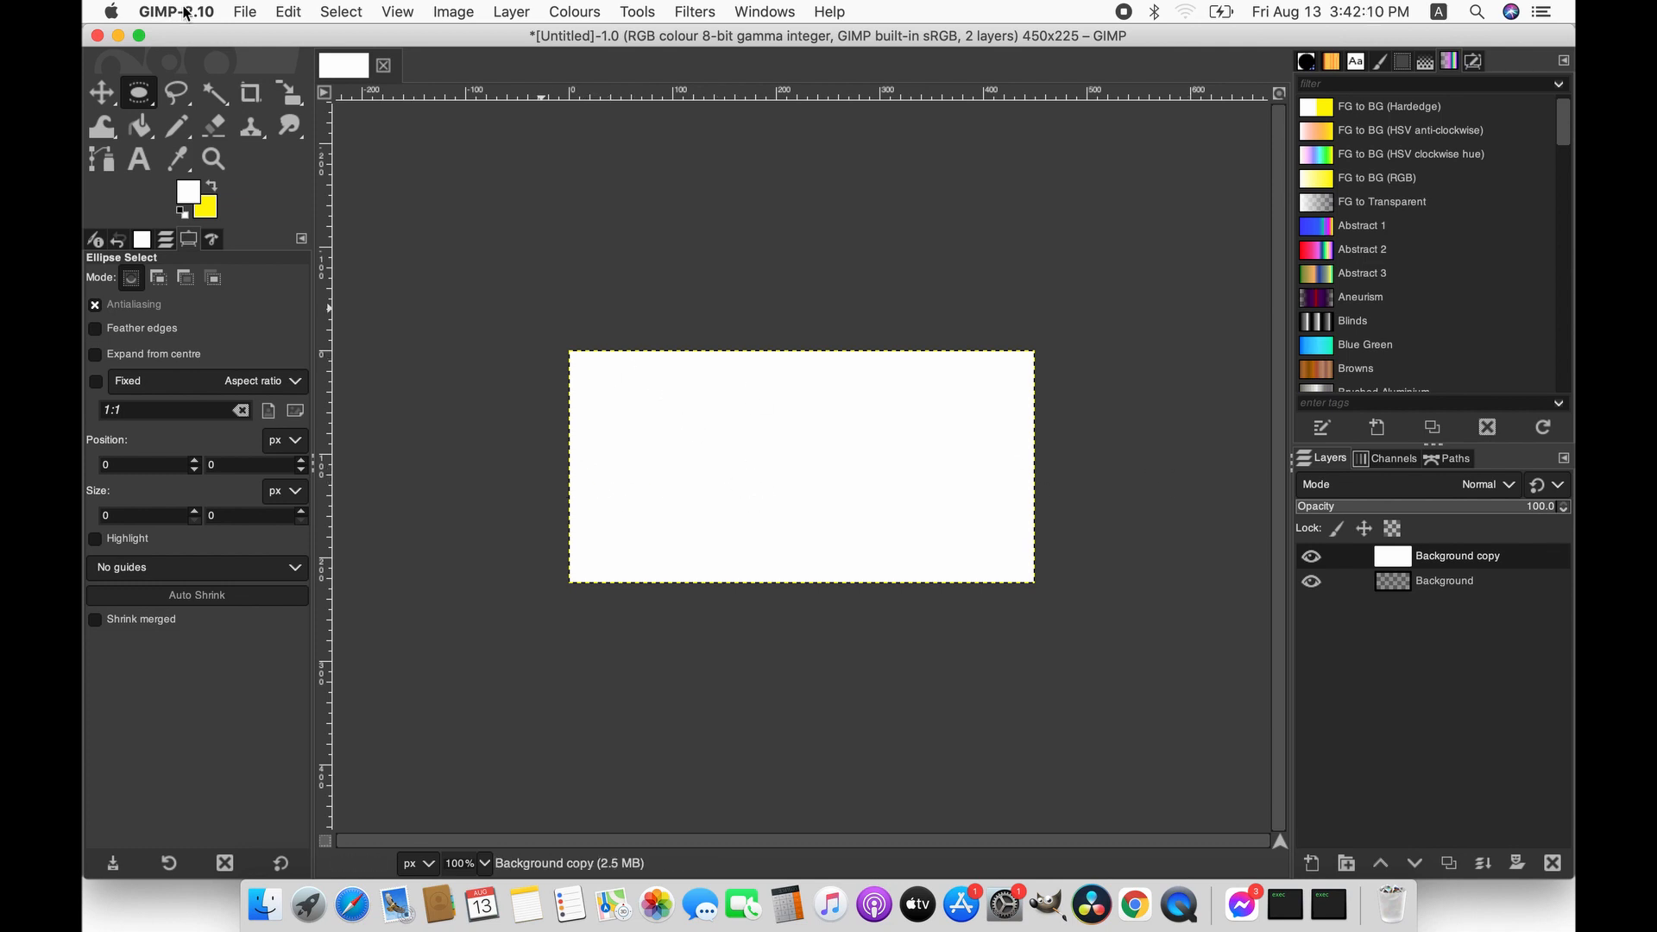
{"action": "left_click", "coordinate": [448, 14]}
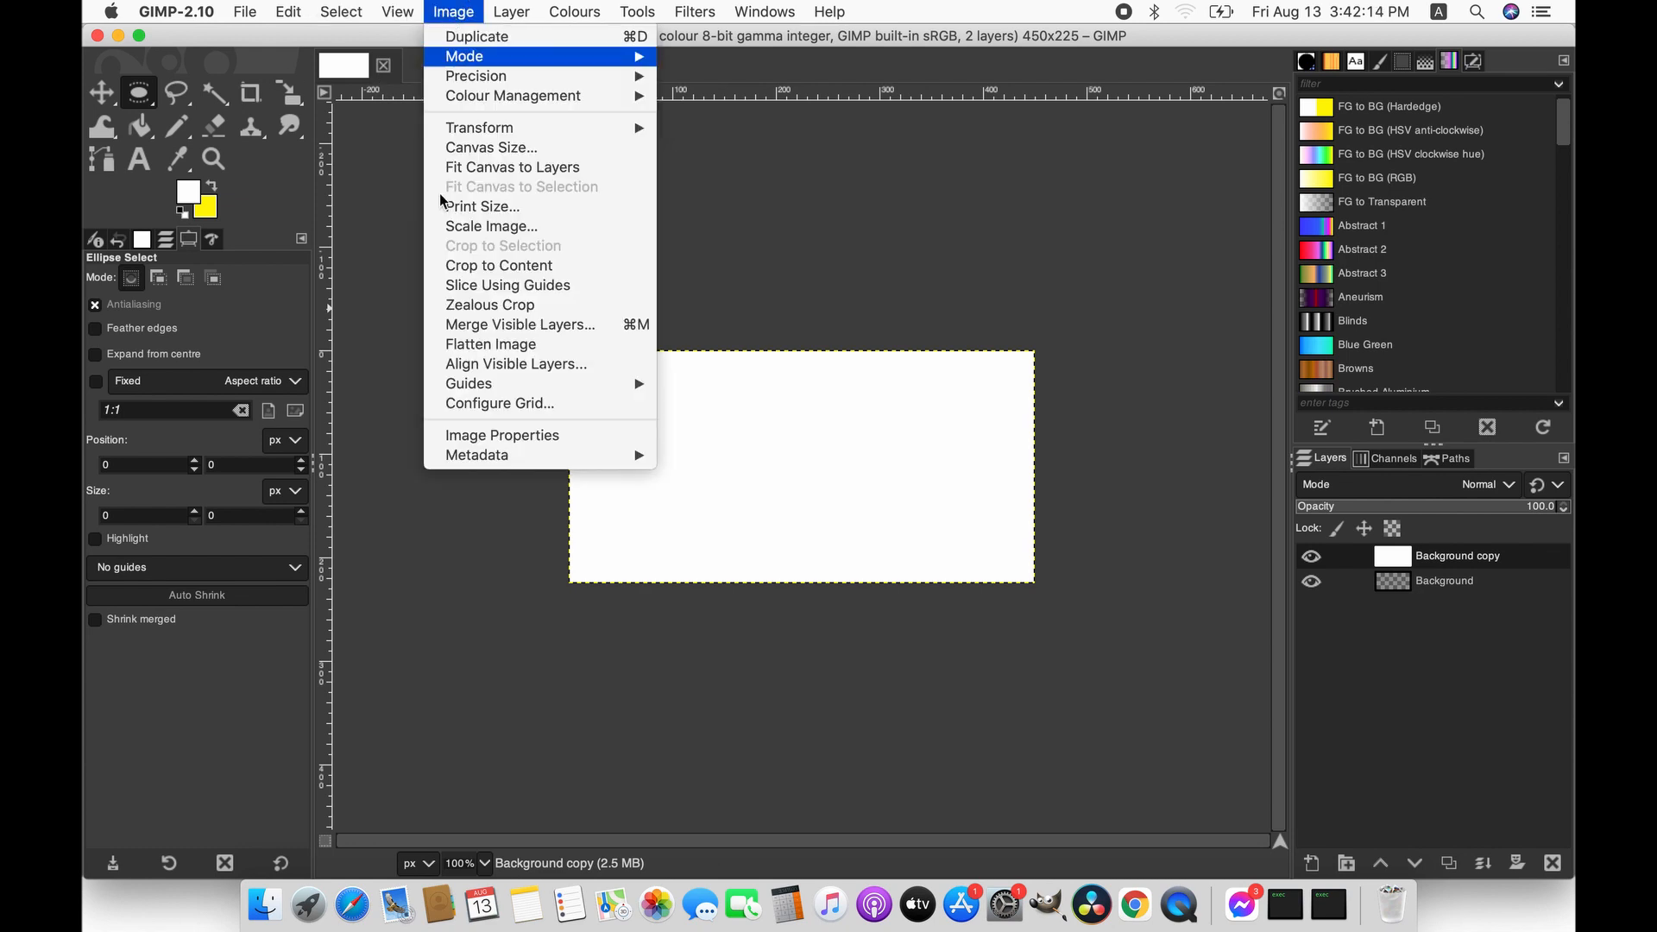
{"action": "mouse_move", "coordinate": [502, 384]}
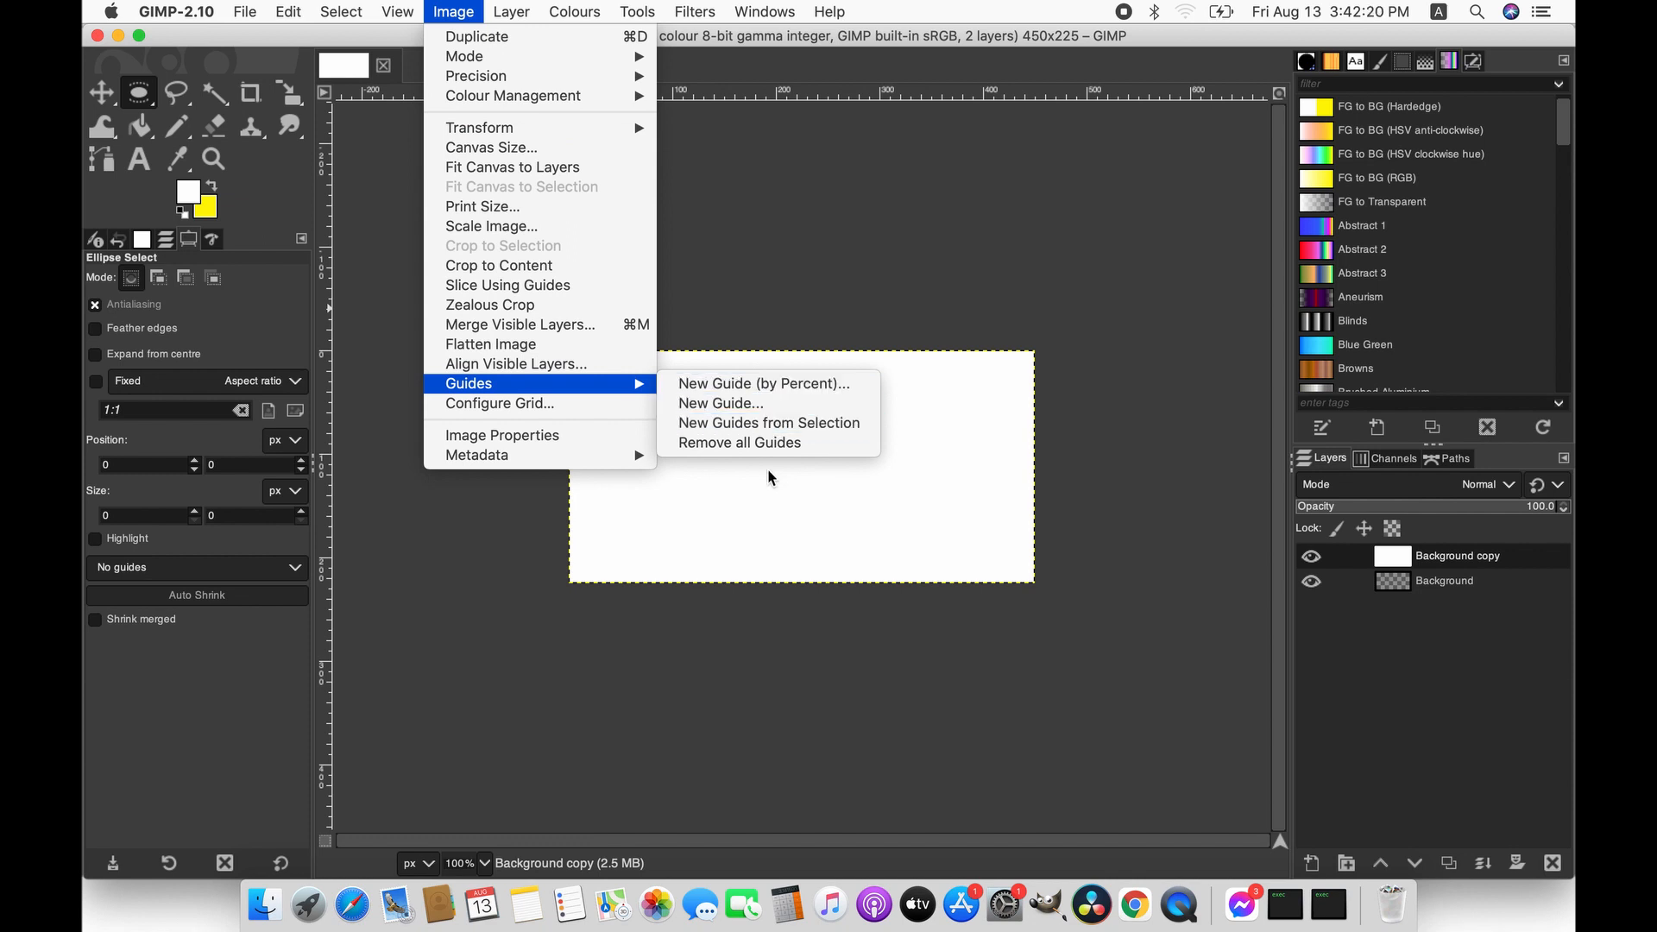
{"action": "left_click", "coordinate": [805, 386]}
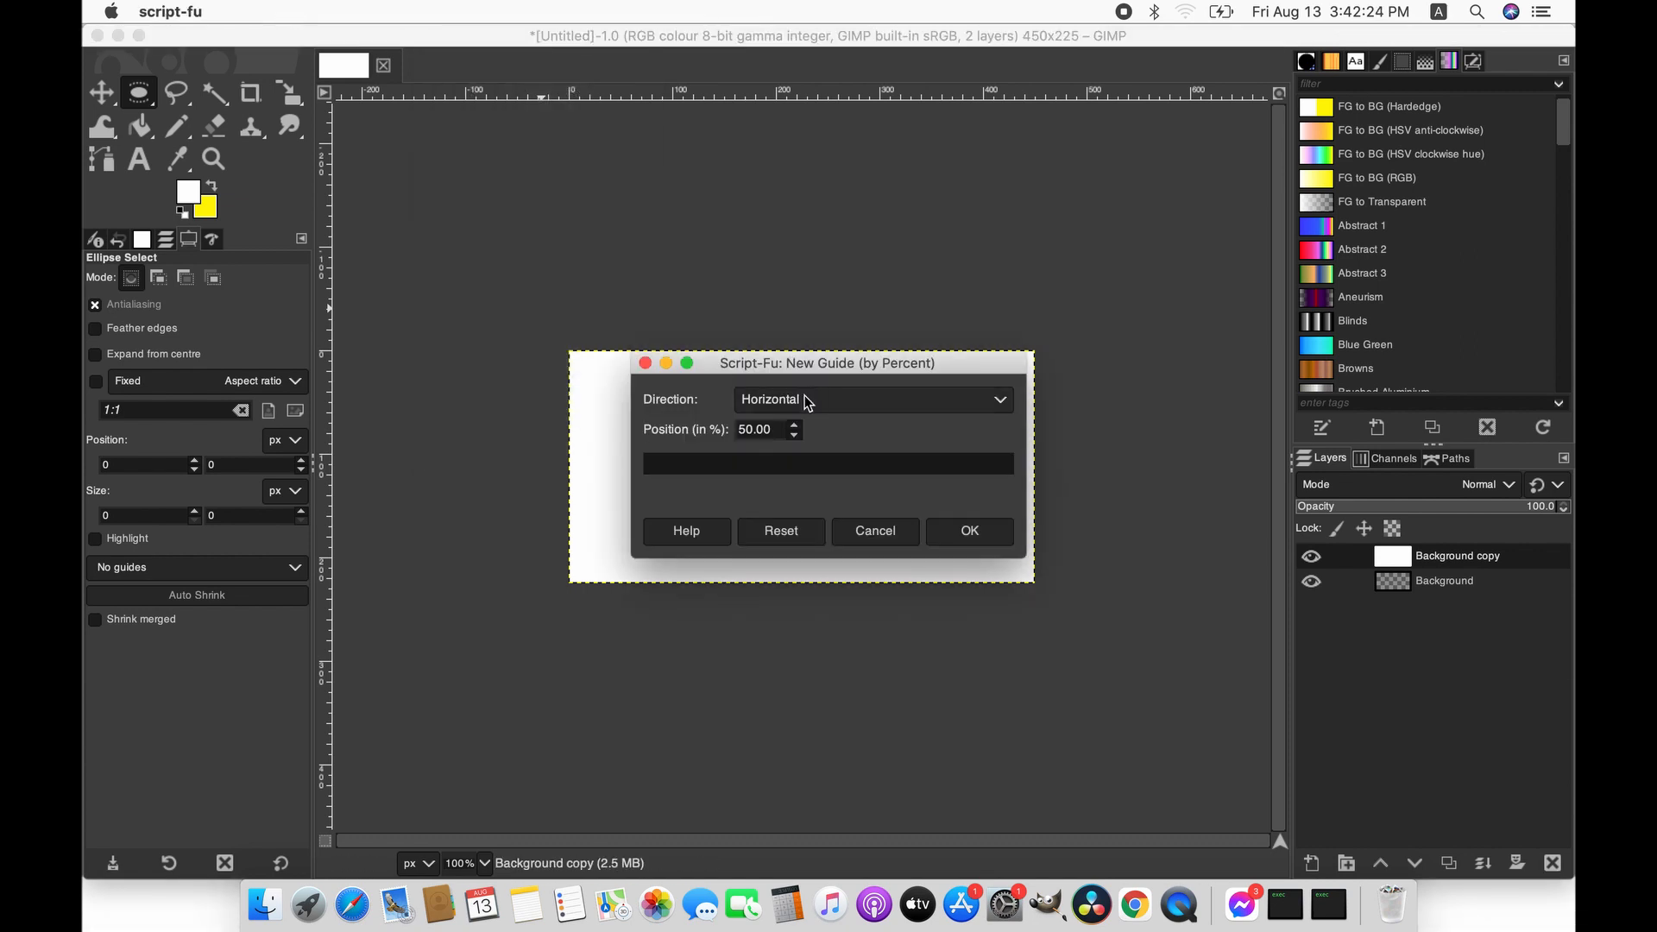
{"action": "left_click", "coordinate": [969, 533]}
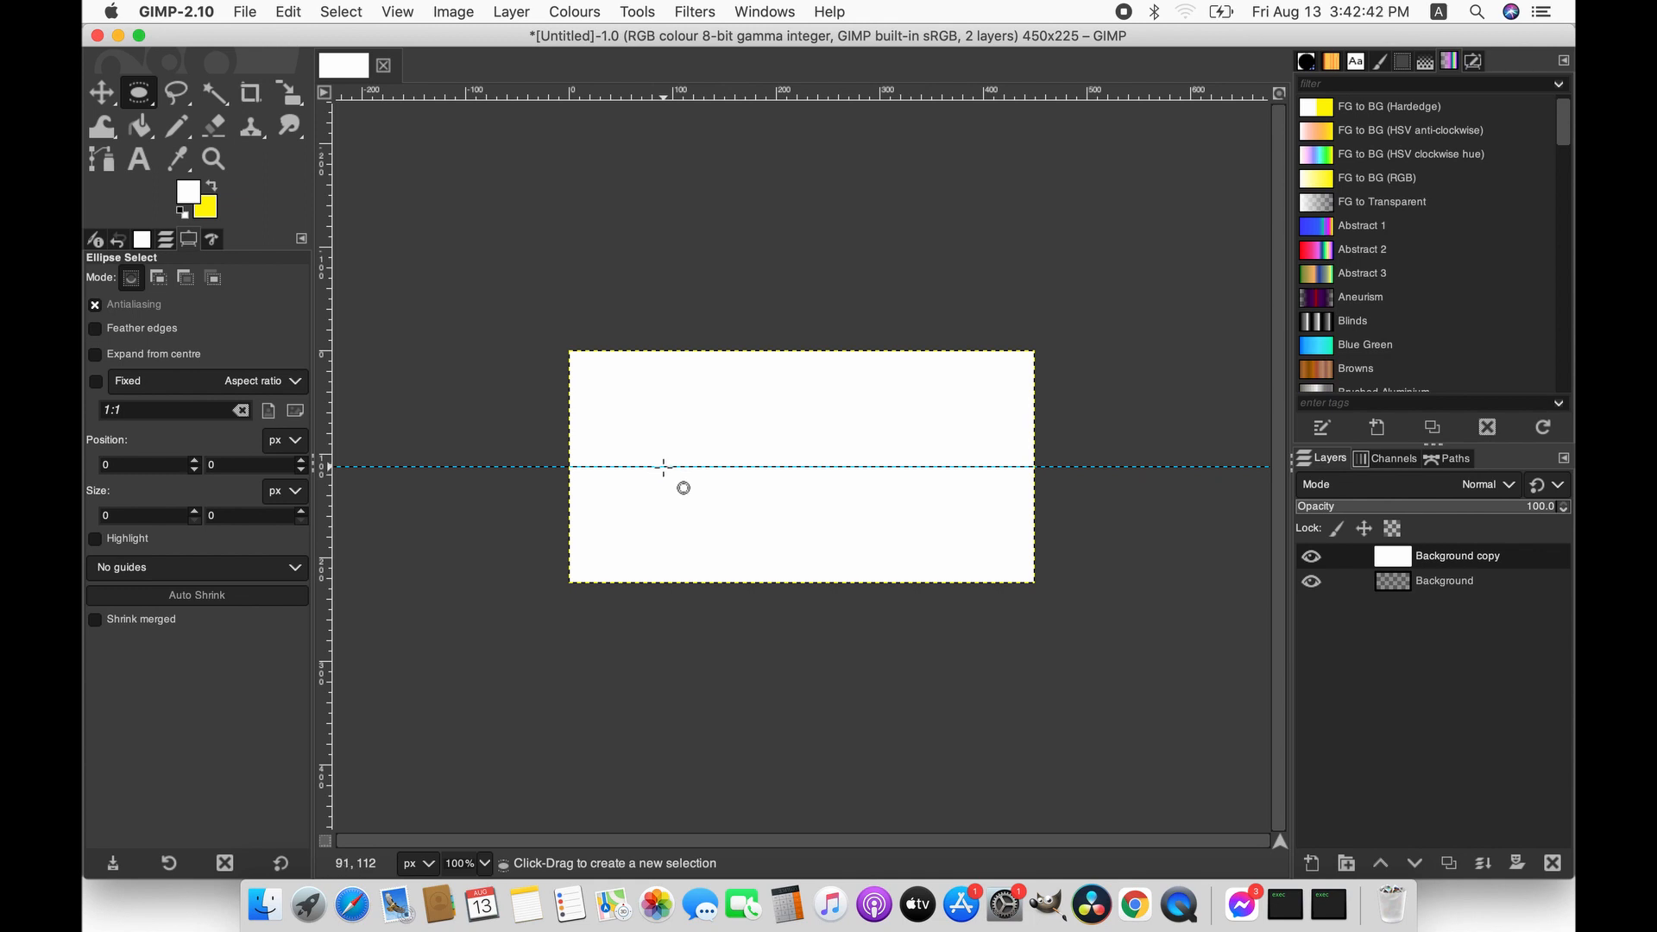
- Draw a circular selection of about 150 × 150 px centred on the horizontal guide, near the image's left edge
{"action": "left_click", "coordinate": [663, 466]}
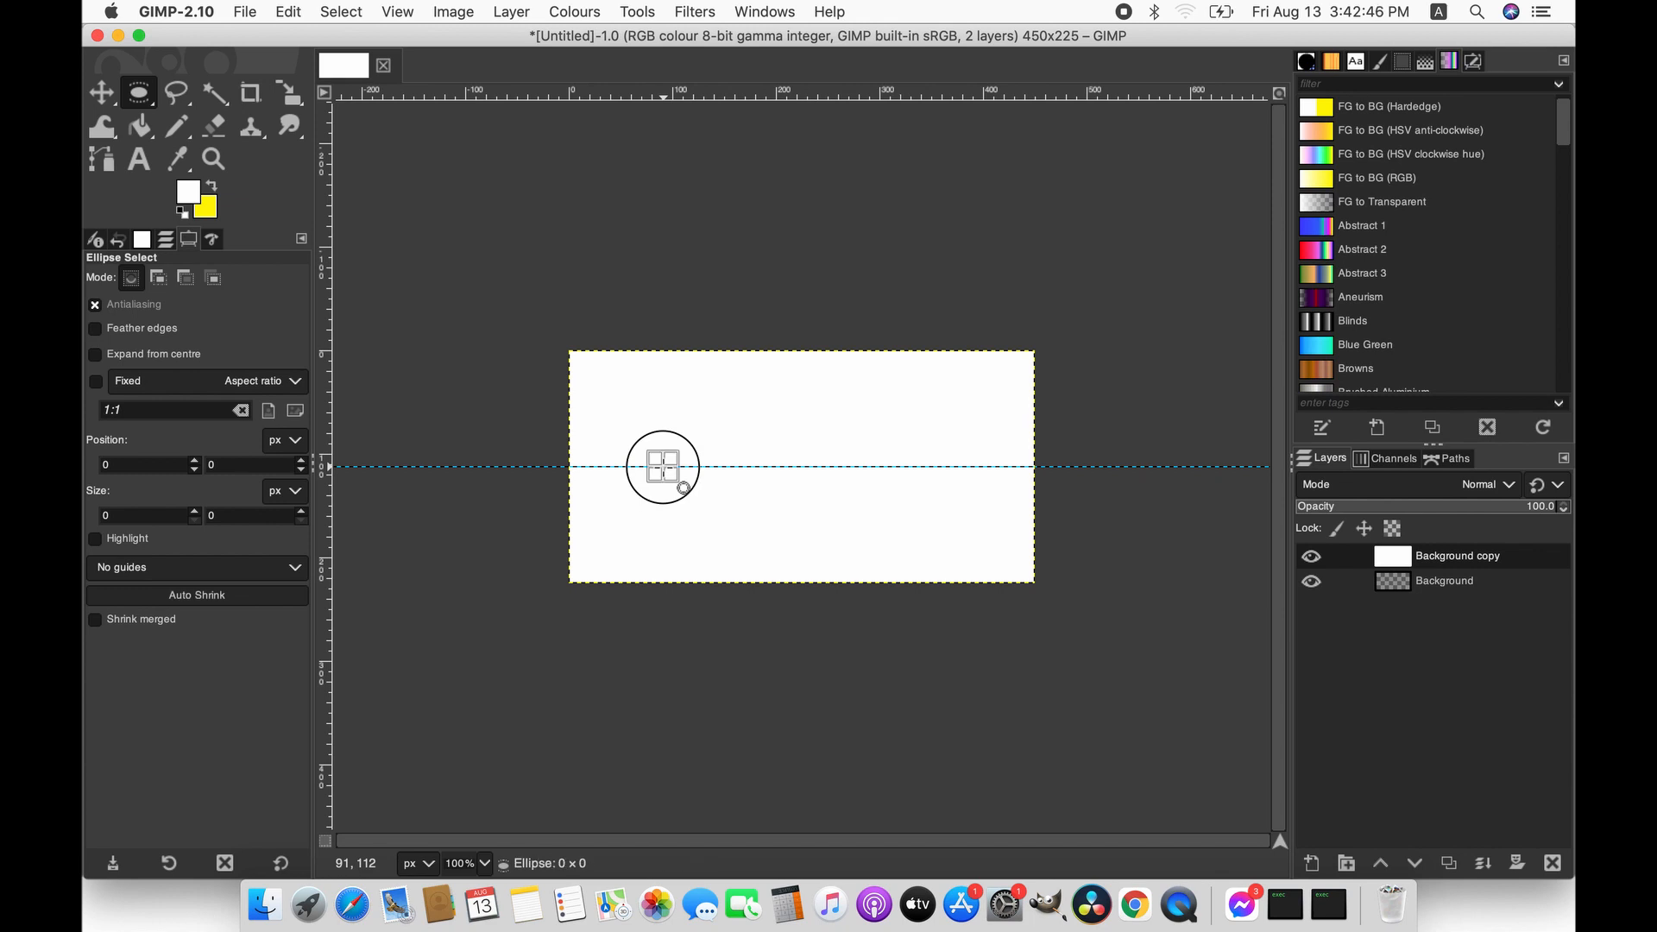
{"action": "key", "text": "ctrl+shift"}
{"action": "left_click_drag", "start_coordinate": [663, 467], "coordinate": [699, 545]}
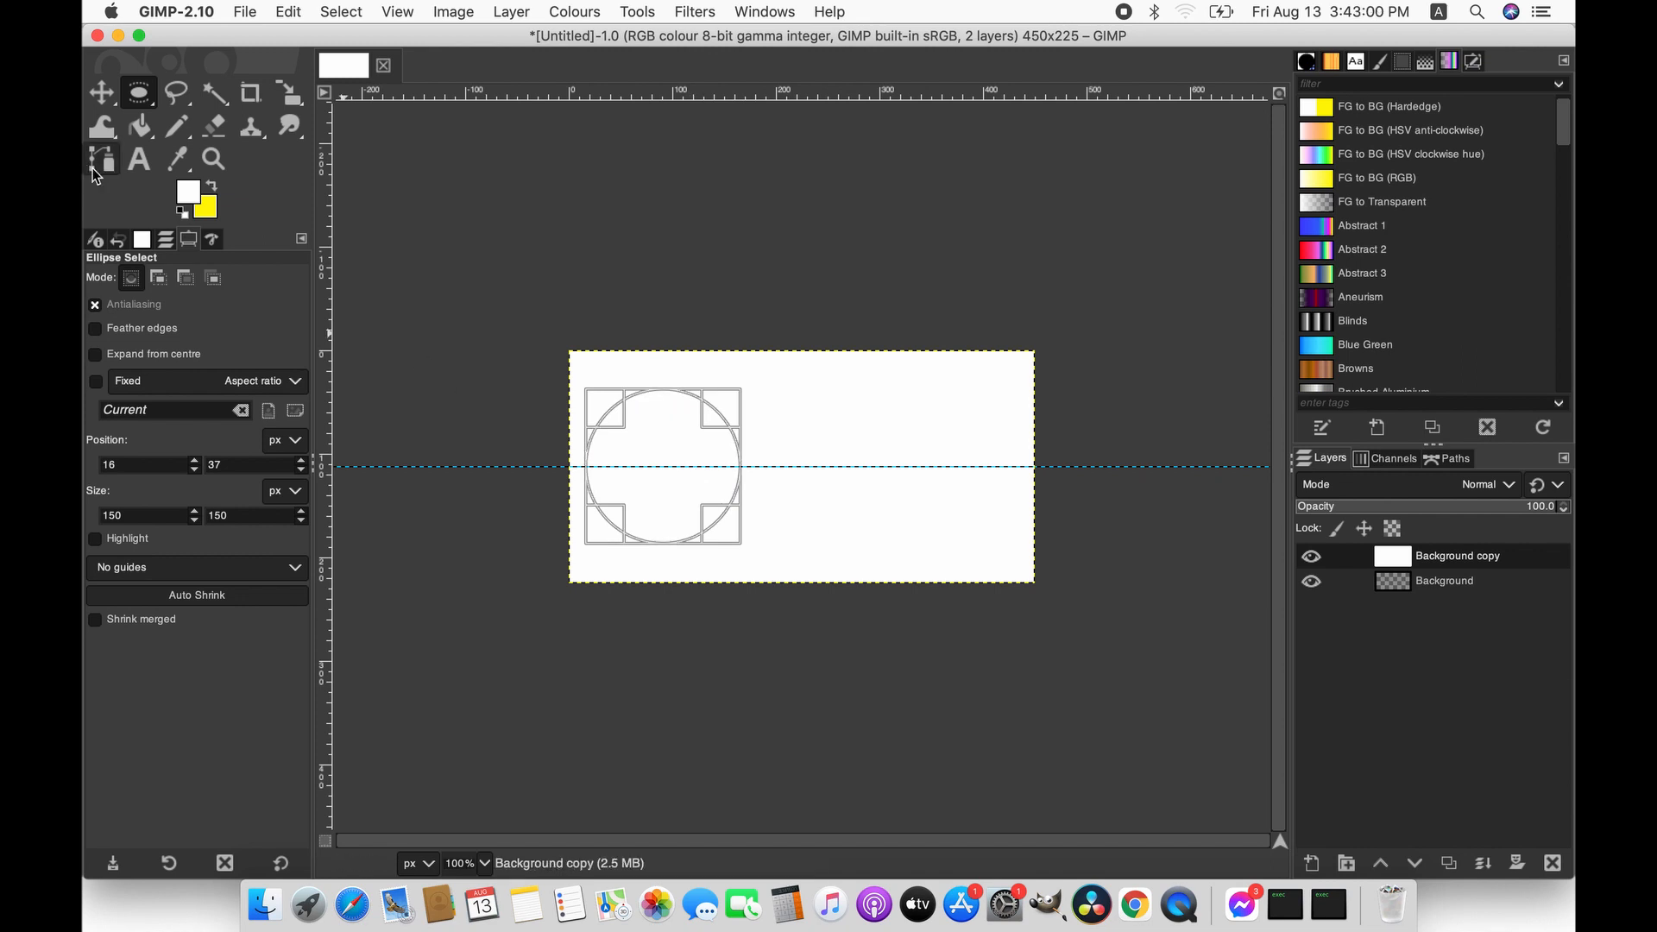
- Bucket-fill the circular selection with dark blue (03127a) and clear the selection
{"action": "left_click", "coordinate": [145, 134]}
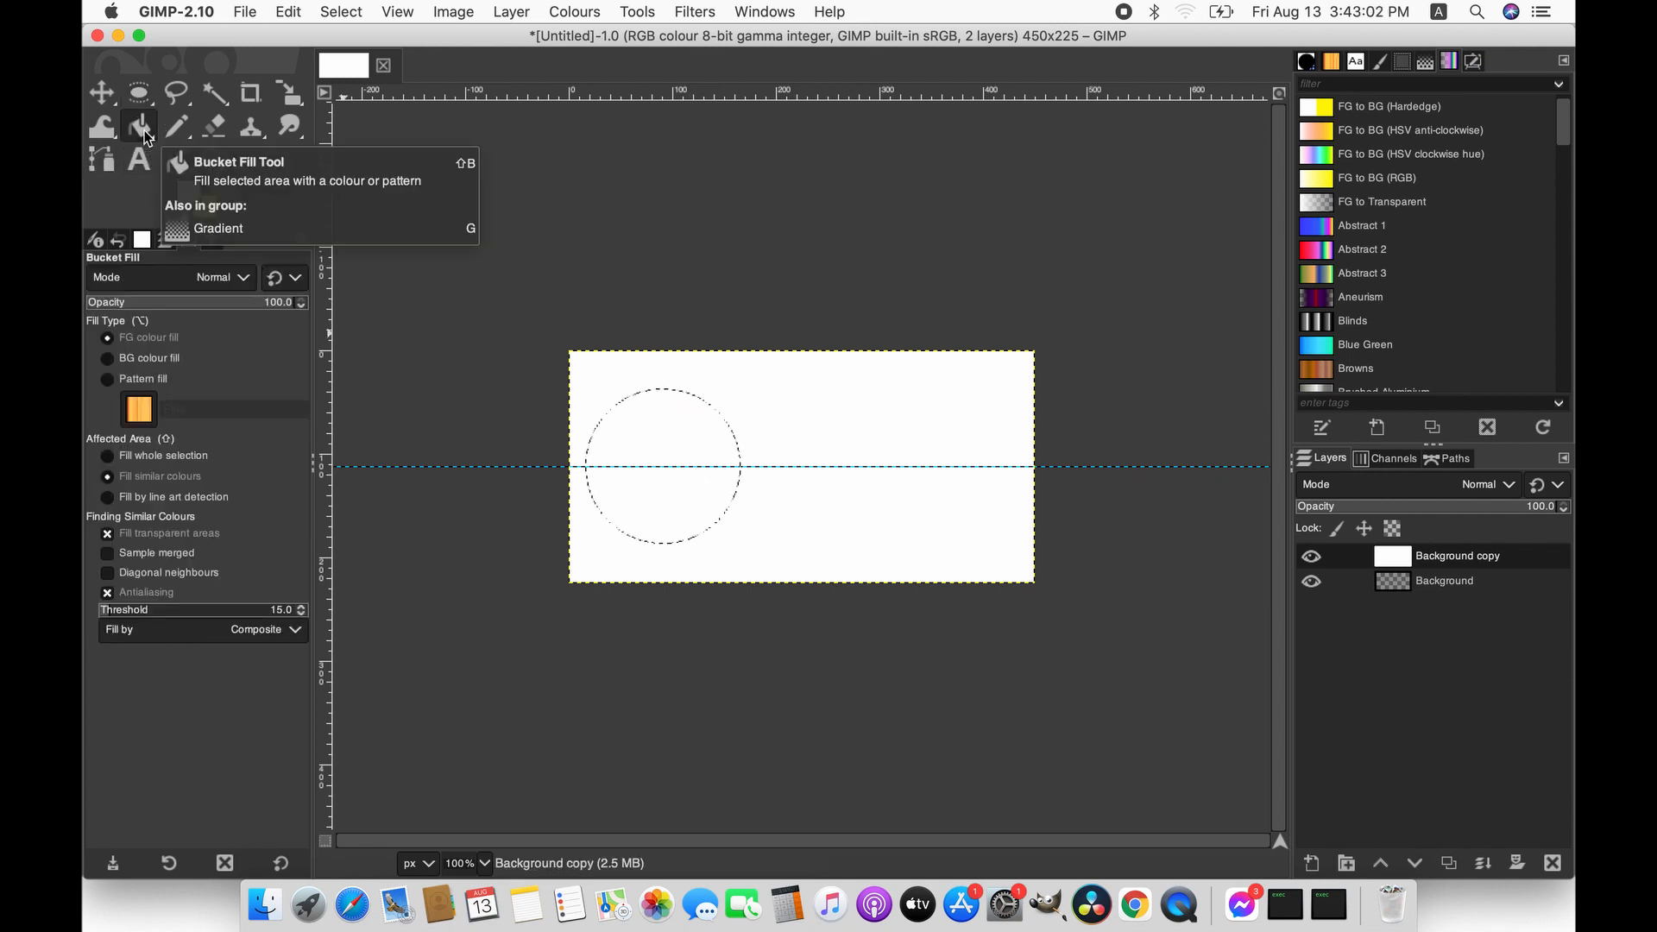
{"action": "left_click", "coordinate": [188, 197]}
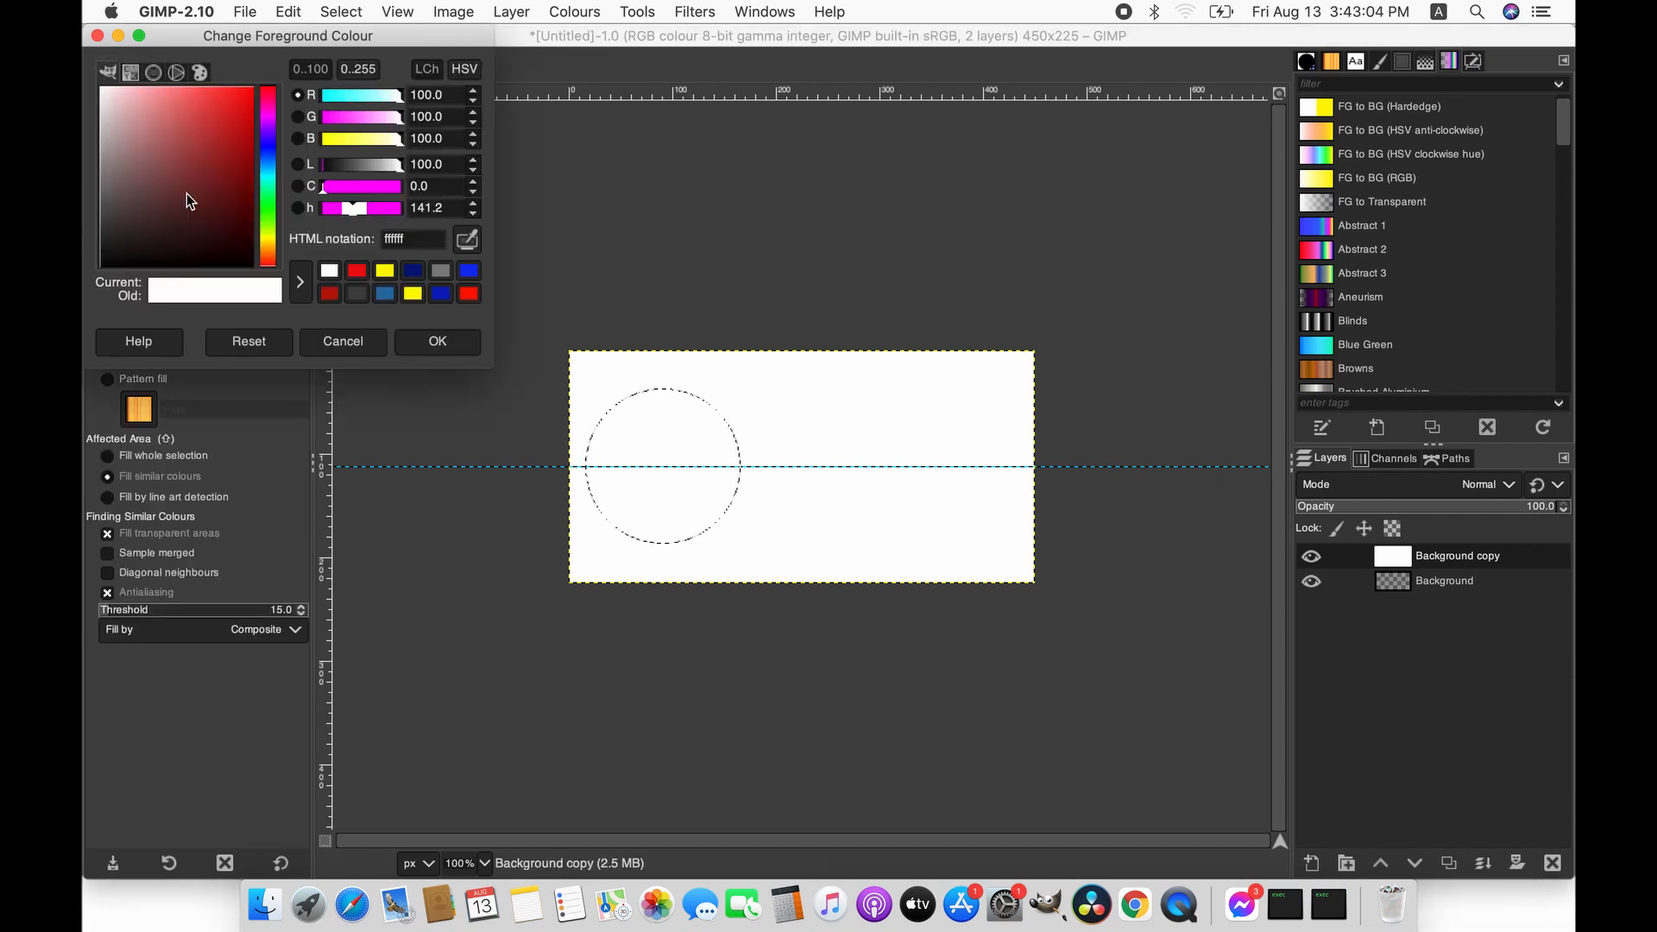
{"action": "left_click", "coordinate": [411, 275]}
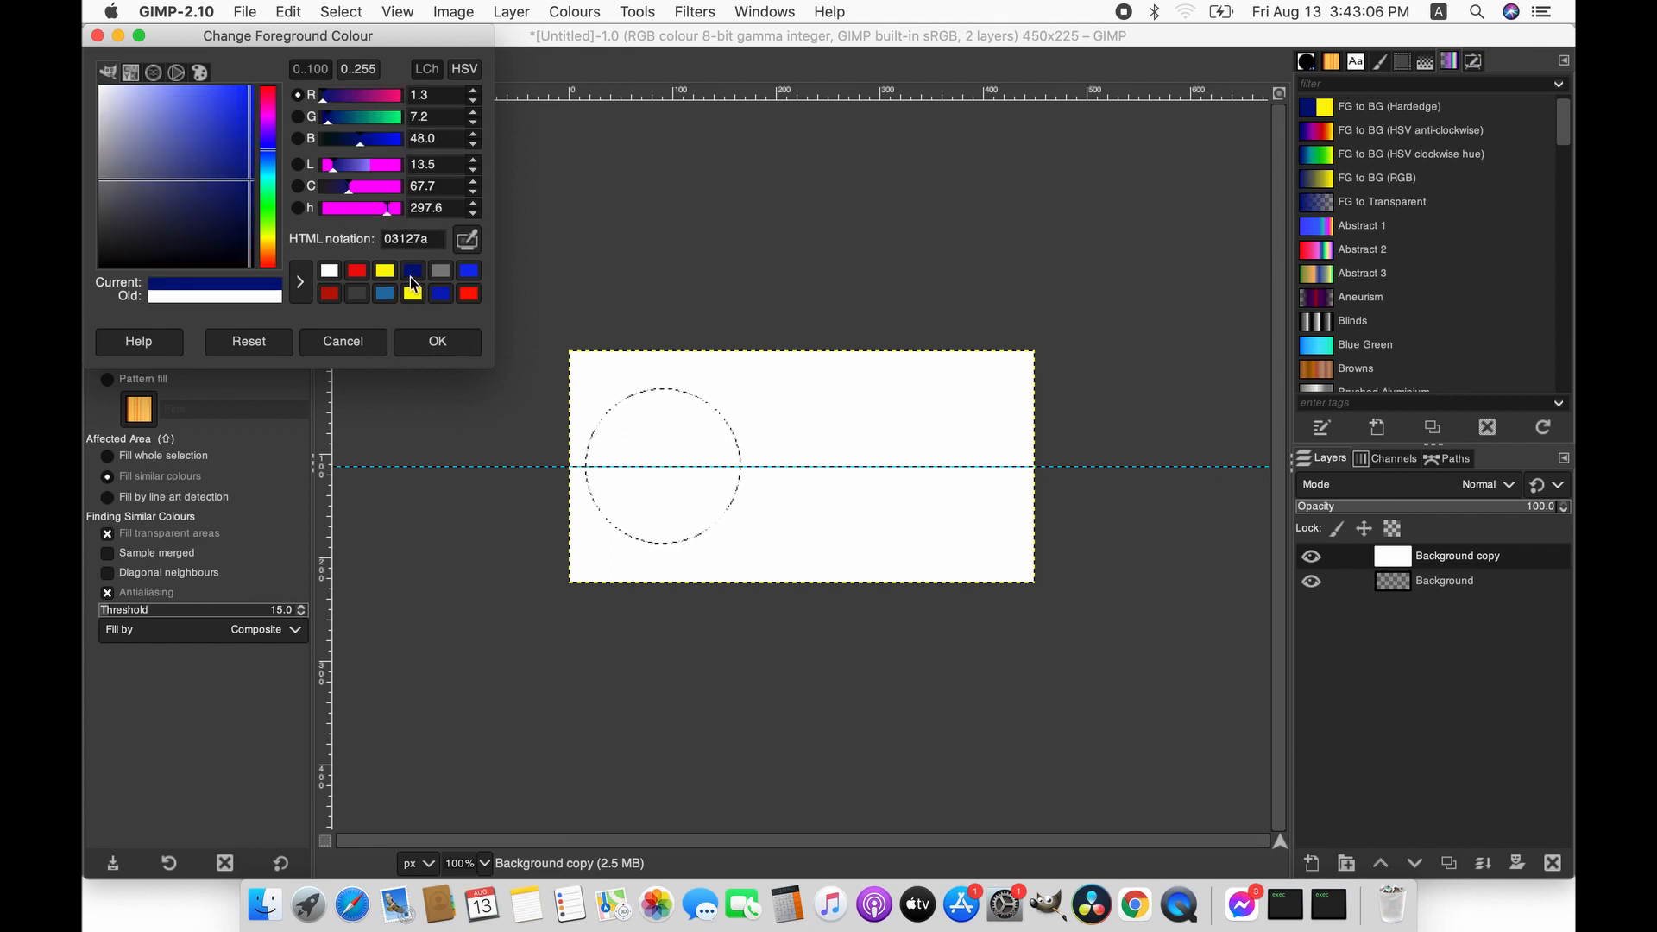
{"action": "left_click", "coordinate": [436, 342]}
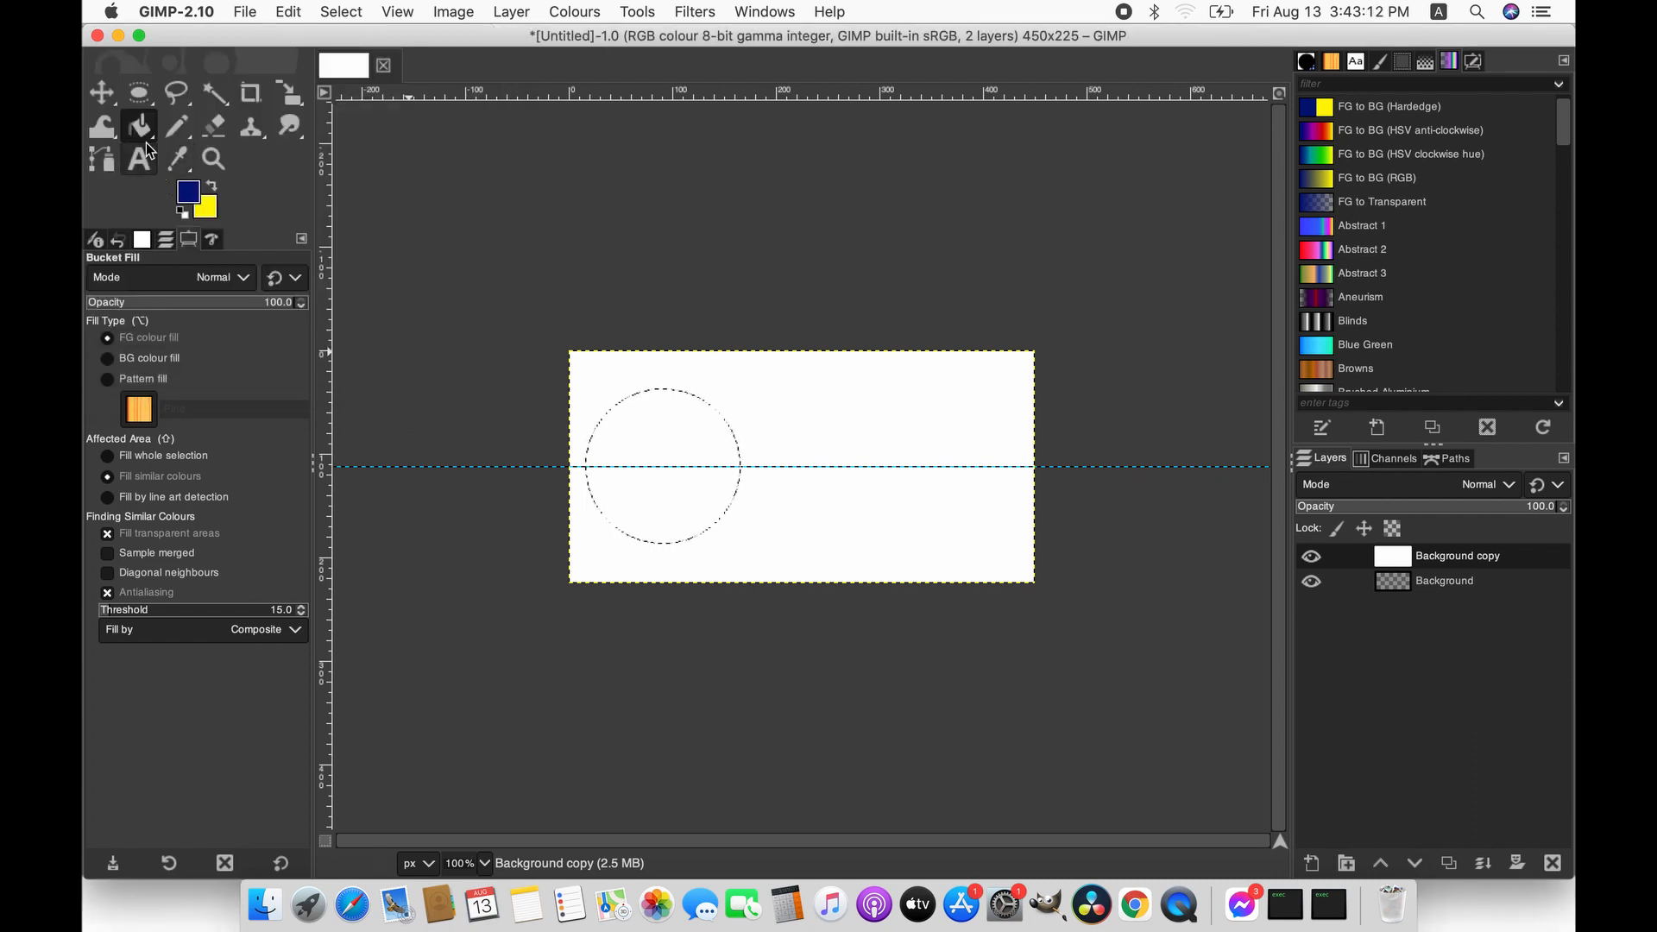
{"action": "left_click", "coordinate": [672, 431]}
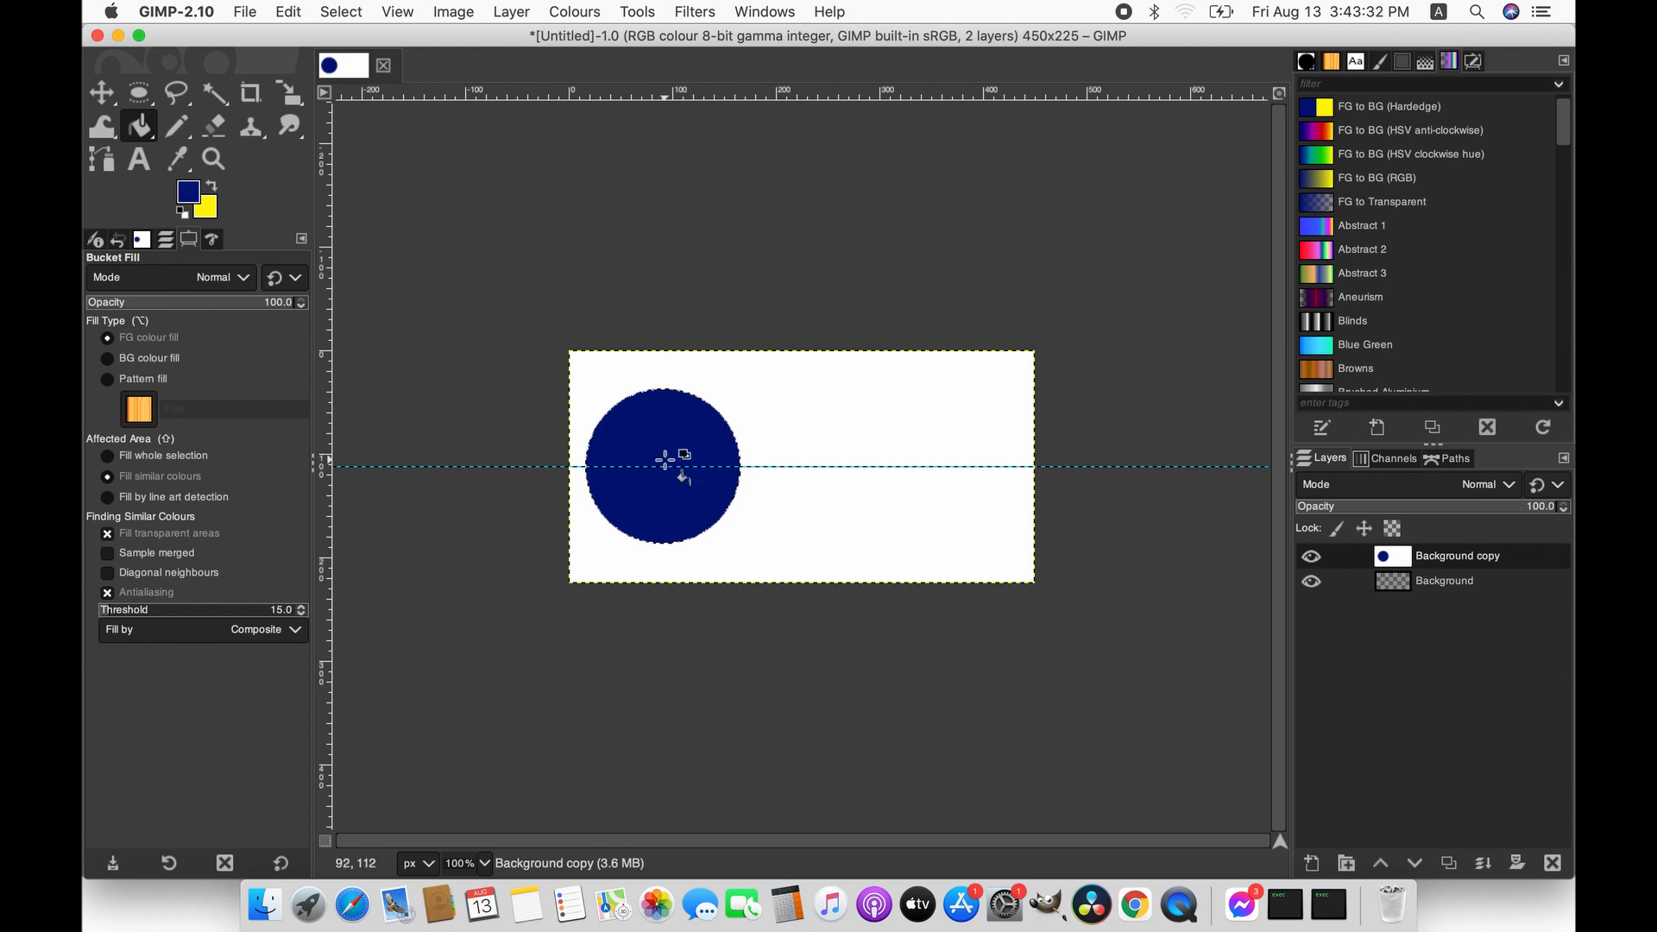
{"action": "left_click", "coordinate": [341, 11]}
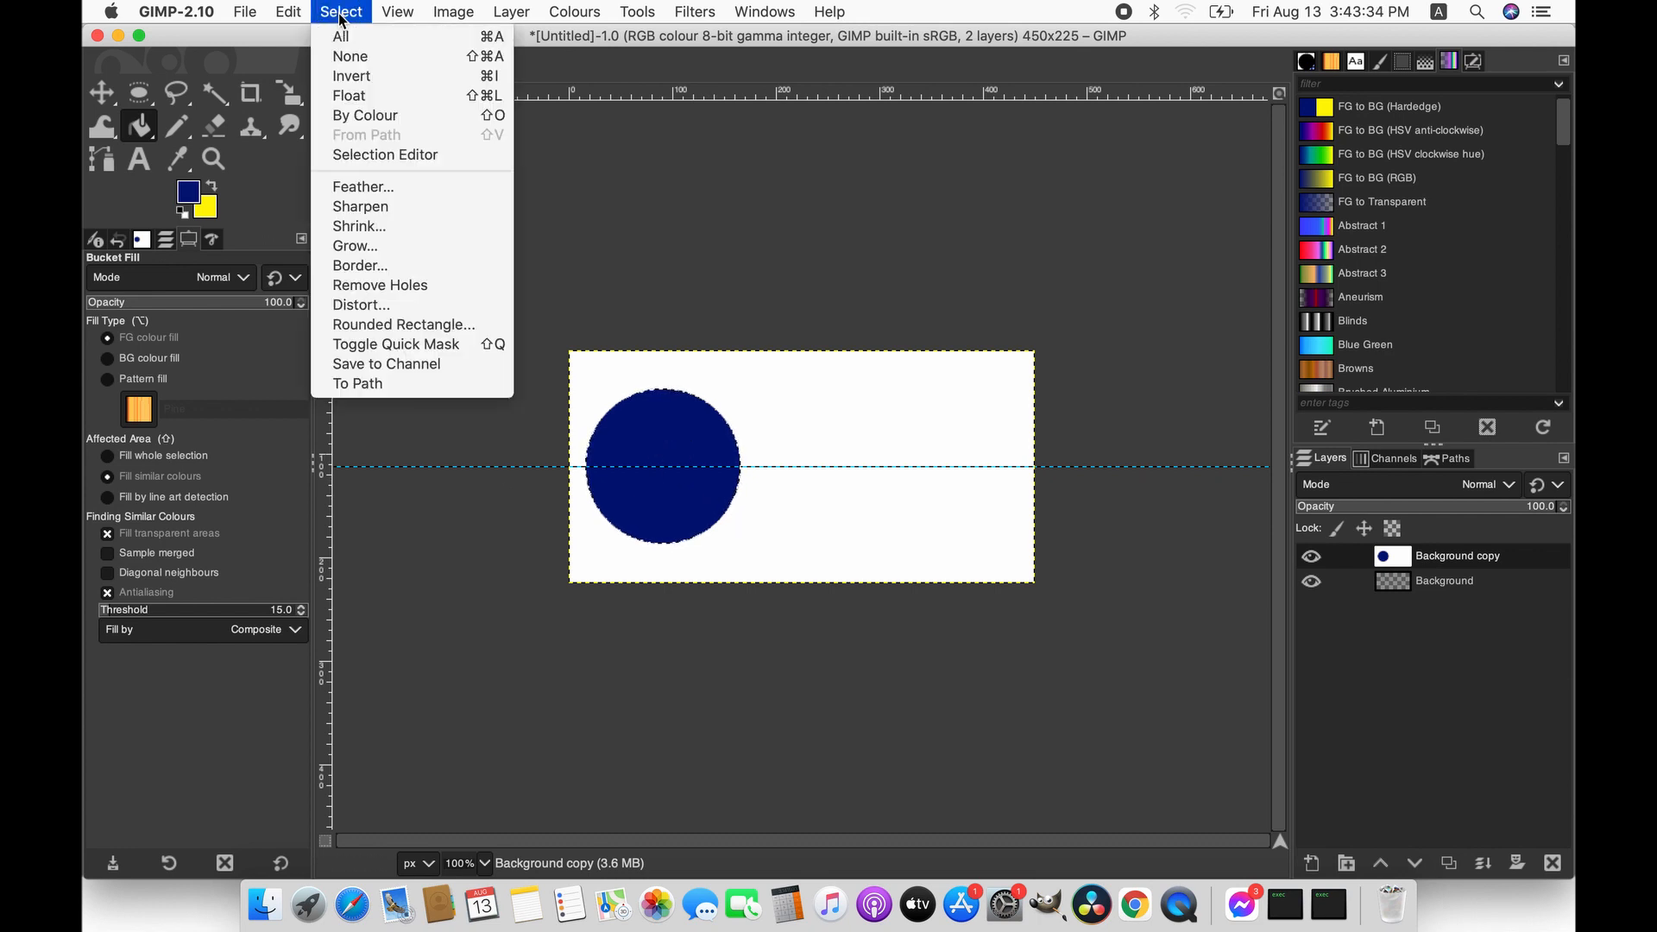
{"action": "left_click", "coordinate": [352, 55]}
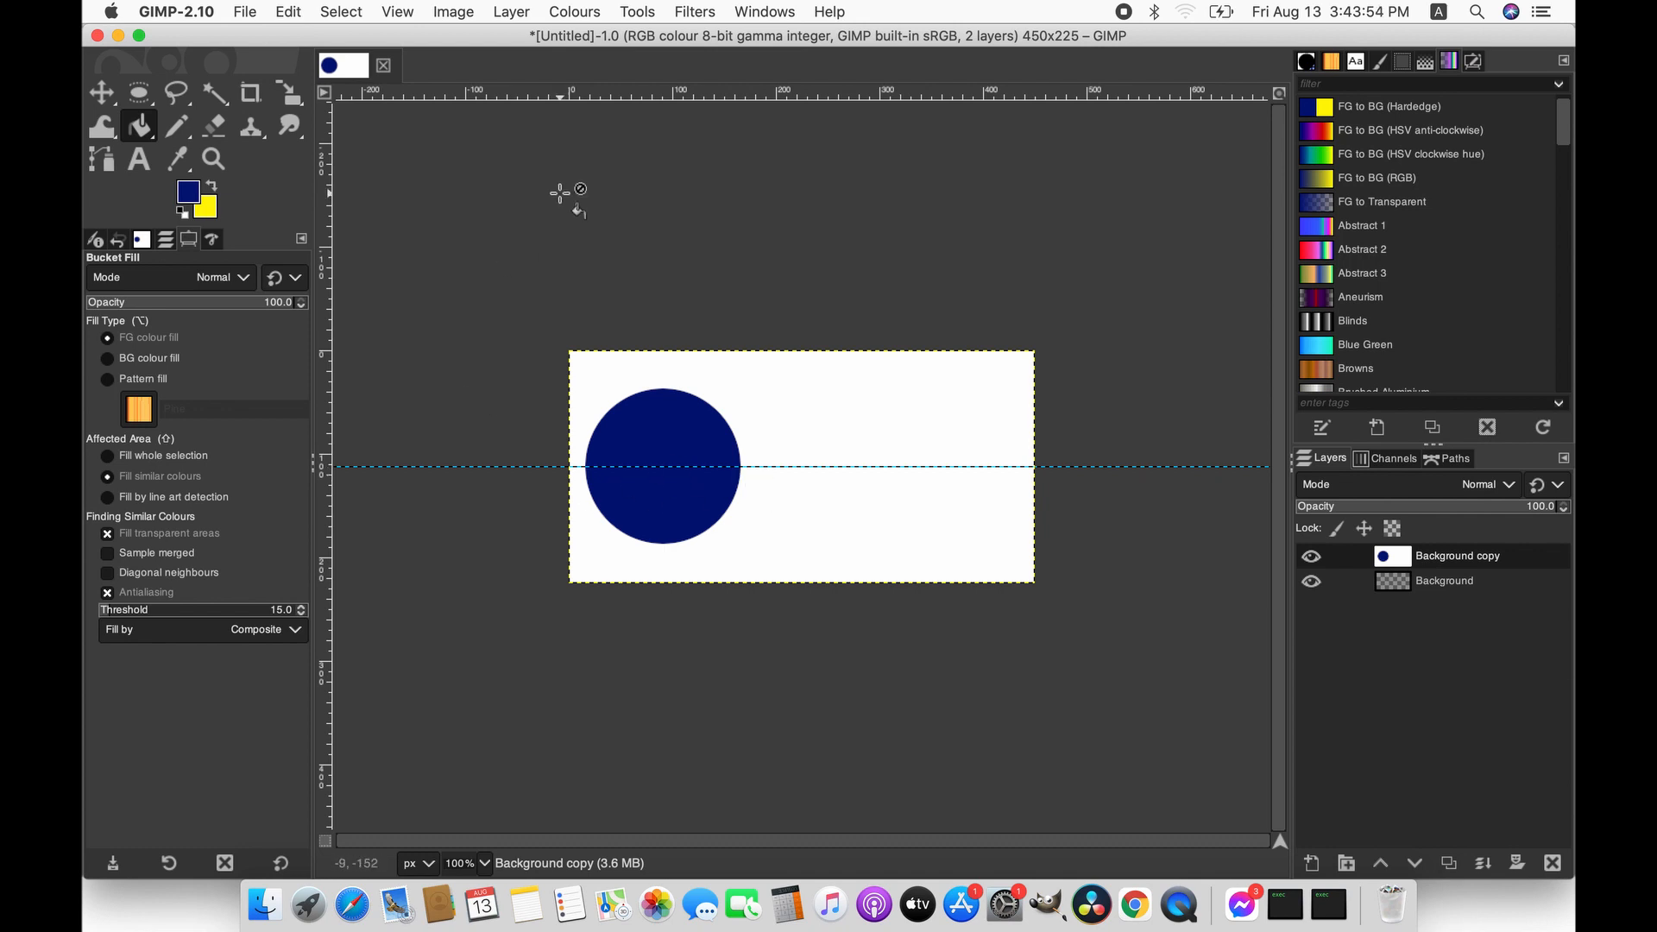
- Add a horizontal guide at 70% of the image height
{"action": "left_click", "coordinate": [455, 14]}
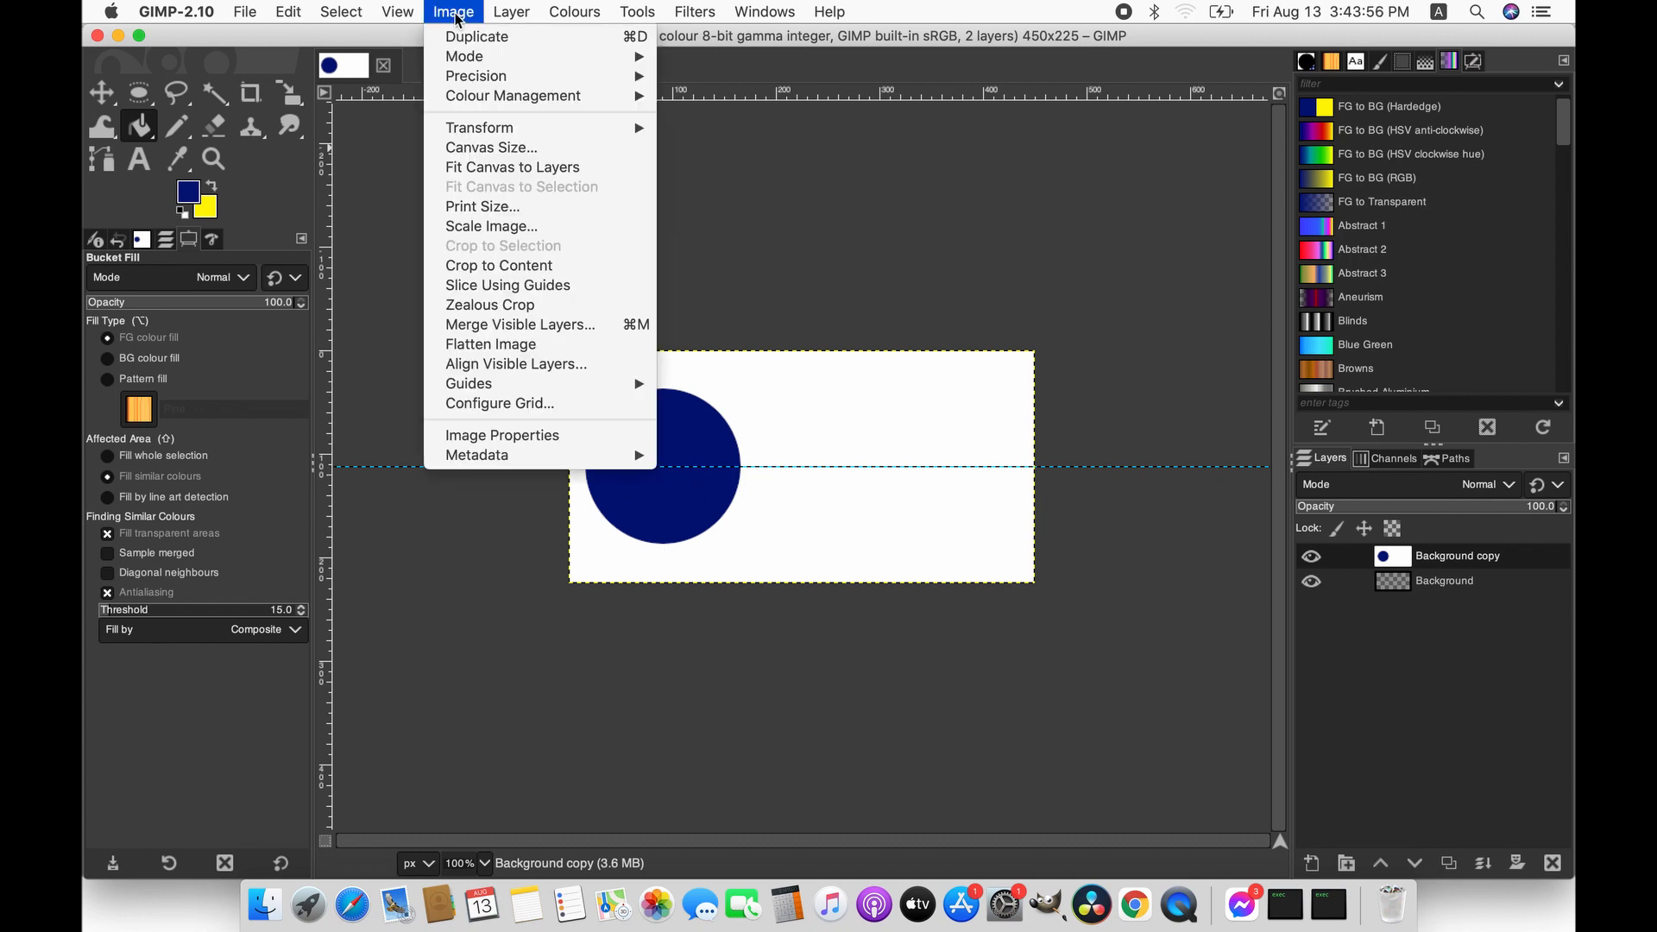
{"action": "mouse_move", "coordinate": [645, 384]}
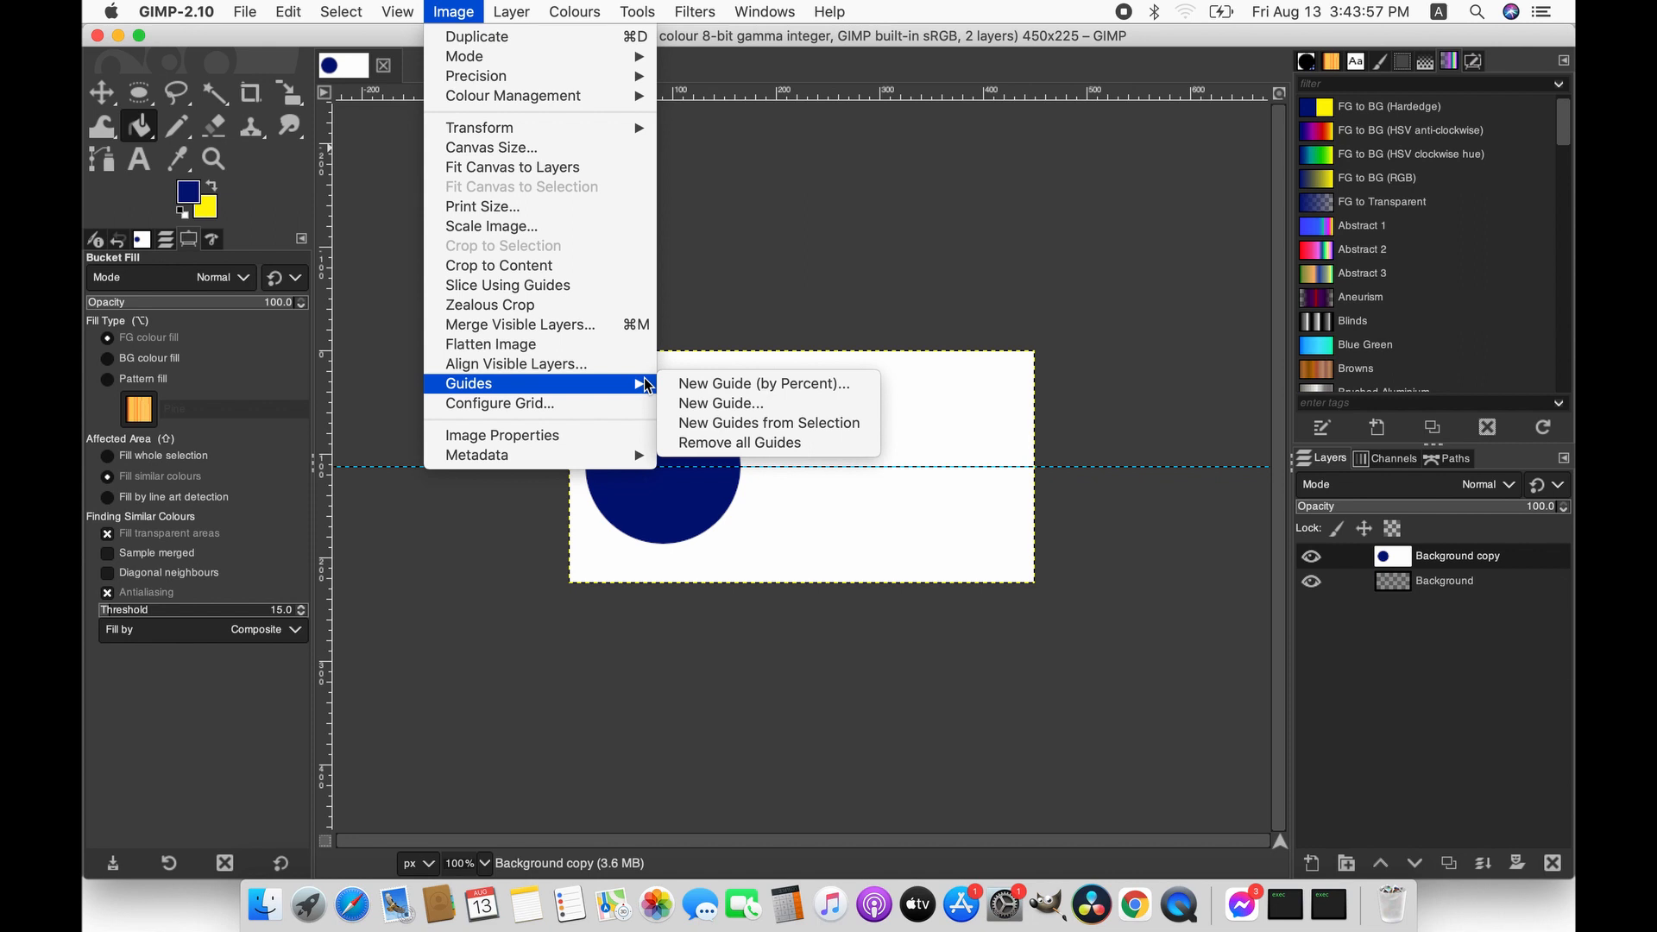
{"action": "left_click", "coordinate": [716, 384]}
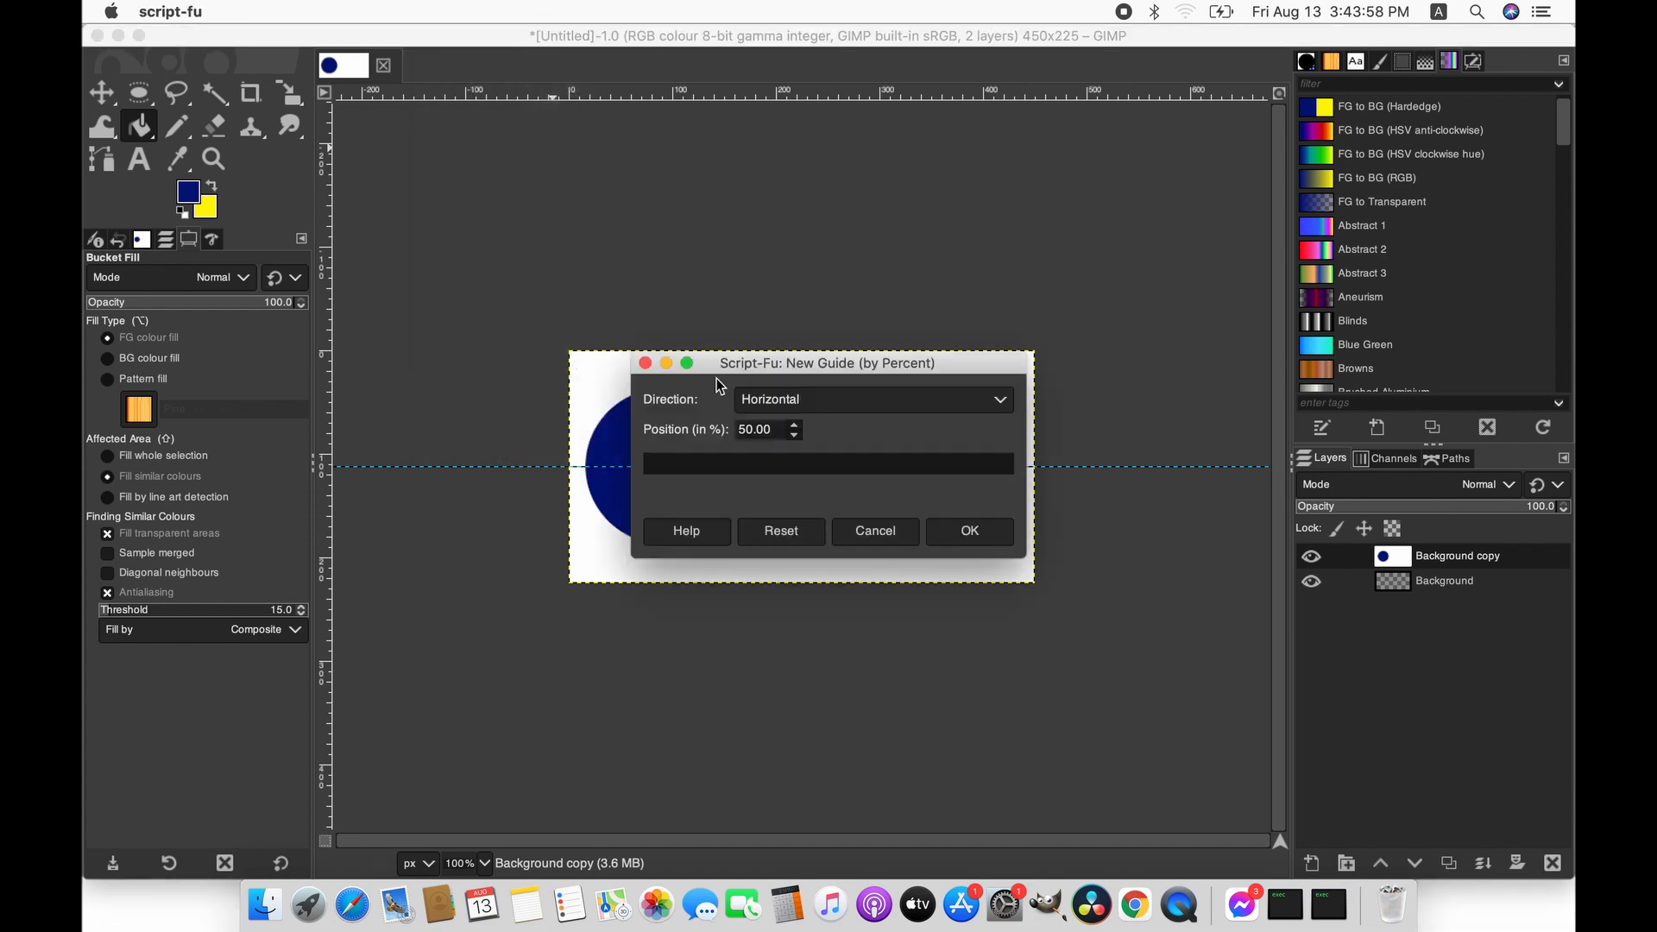
{"action": "double_click", "coordinate": [795, 427]}
{"action": "double_click", "coordinate": [794, 427]}
{"action": "double_click", "coordinate": [794, 426]}
{"action": "left_click", "coordinate": [795, 427]}
{"action": "double_click", "coordinate": [795, 426]}
{"action": "double_click", "coordinate": [795, 426]}
{"action": "double_click", "coordinate": [795, 426]}
{"action": "double_click", "coordinate": [795, 426]}
{"action": "left_click", "coordinate": [794, 426]}
{"action": "left_click", "coordinate": [953, 529]}
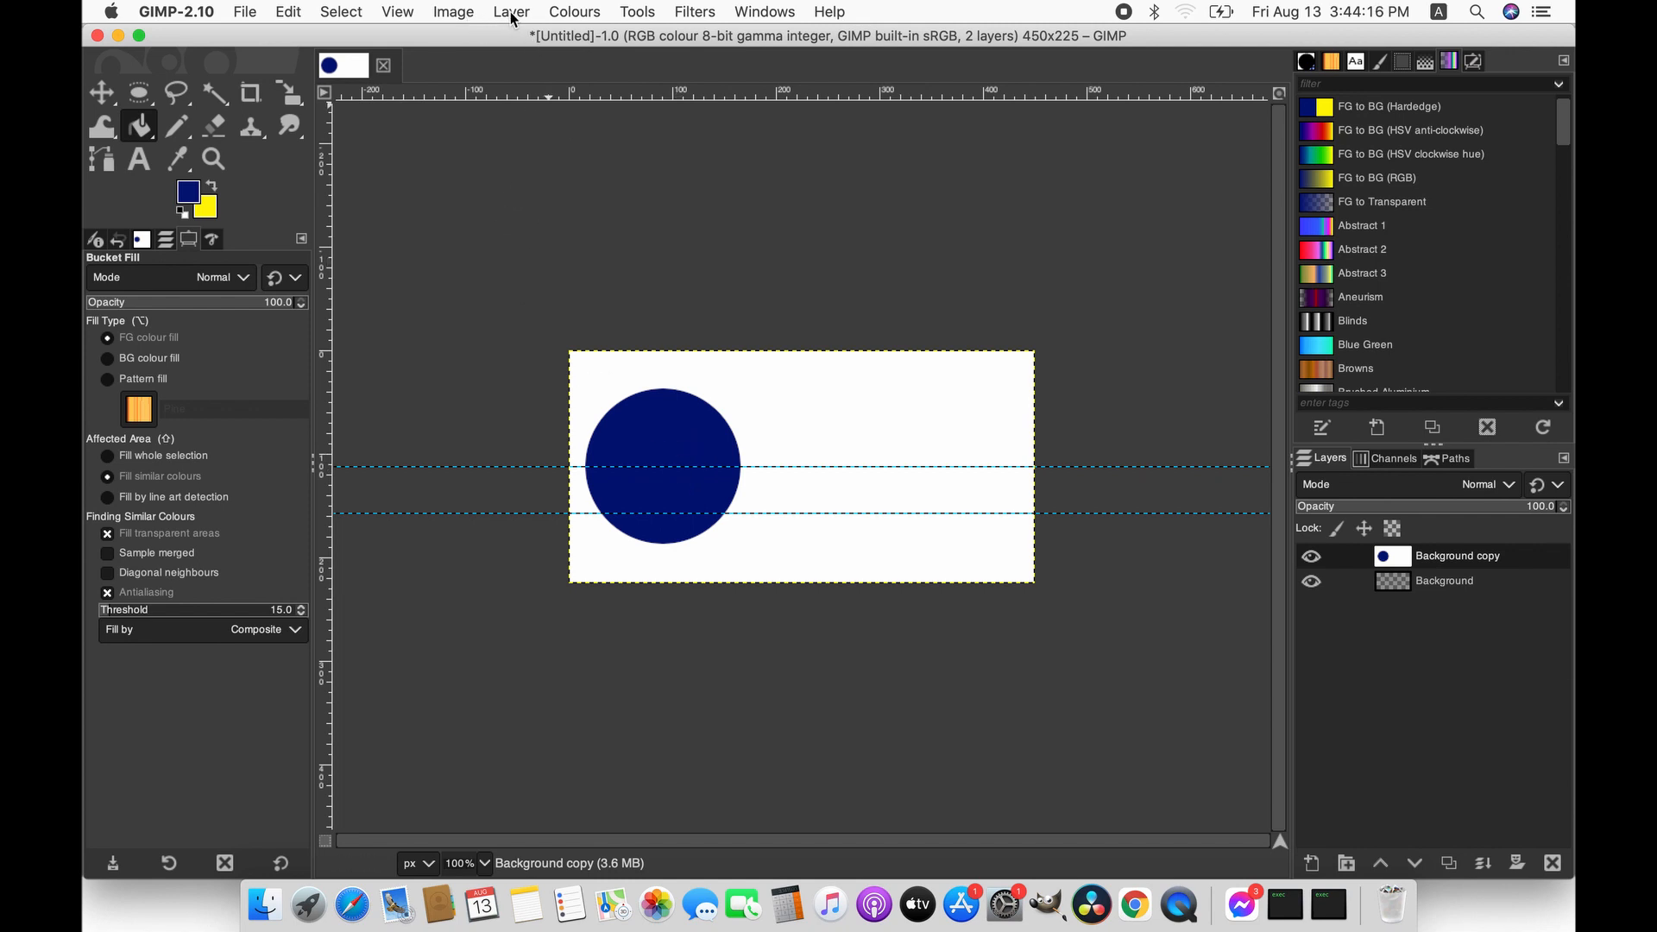
- Add a horizontal guide at 30% of the image height
{"action": "left_click", "coordinate": [455, 12]}
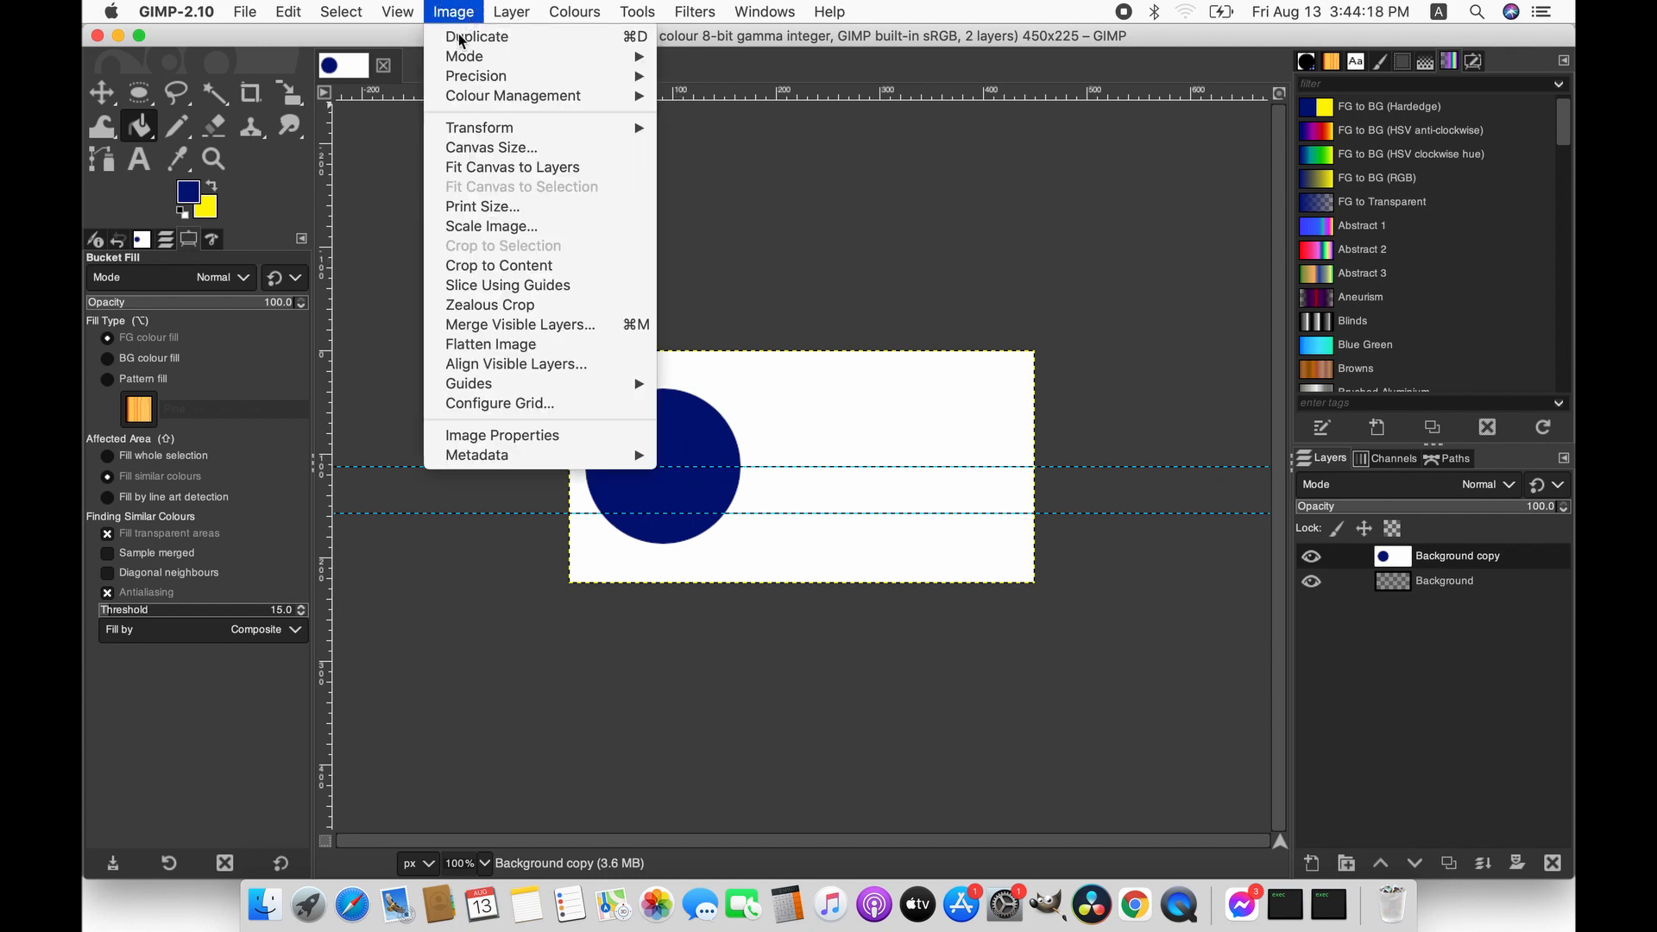
{"action": "mouse_move", "coordinate": [604, 383]}
{"action": "left_click", "coordinate": [724, 384]}
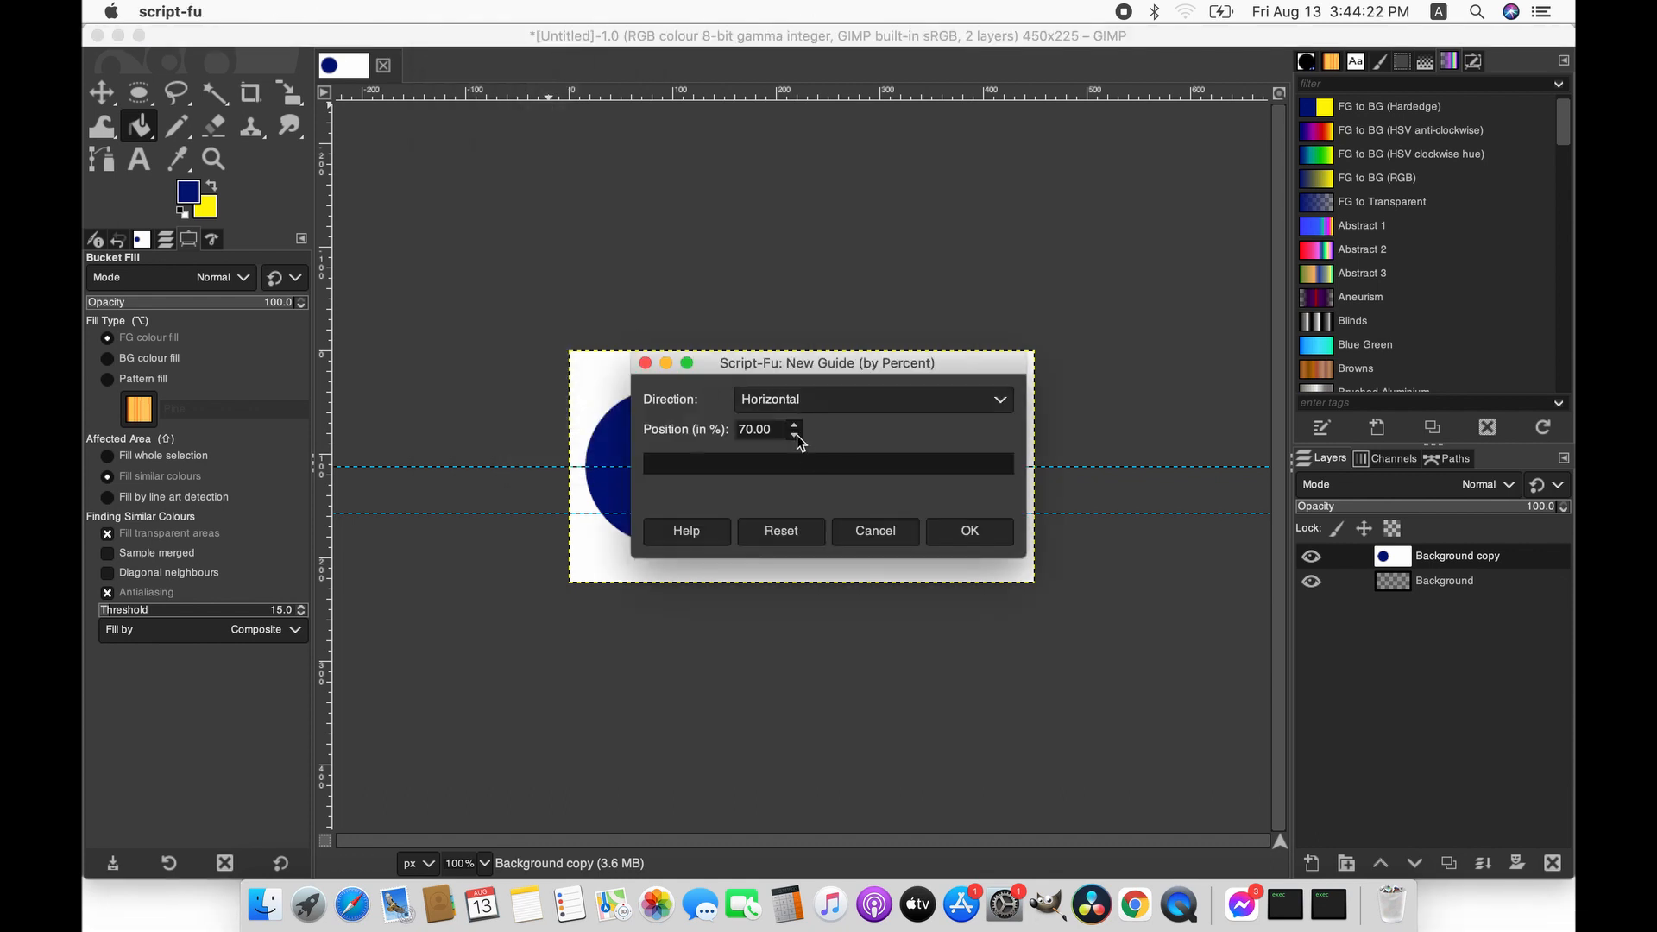
{"action": "left_click", "coordinate": [796, 435]}
{"action": "left_click", "coordinate": [795, 426]}
{"action": "left_click", "coordinate": [795, 436]}
{"action": "left_click", "coordinate": [795, 426]}
{"action": "left_click", "coordinate": [992, 537]}
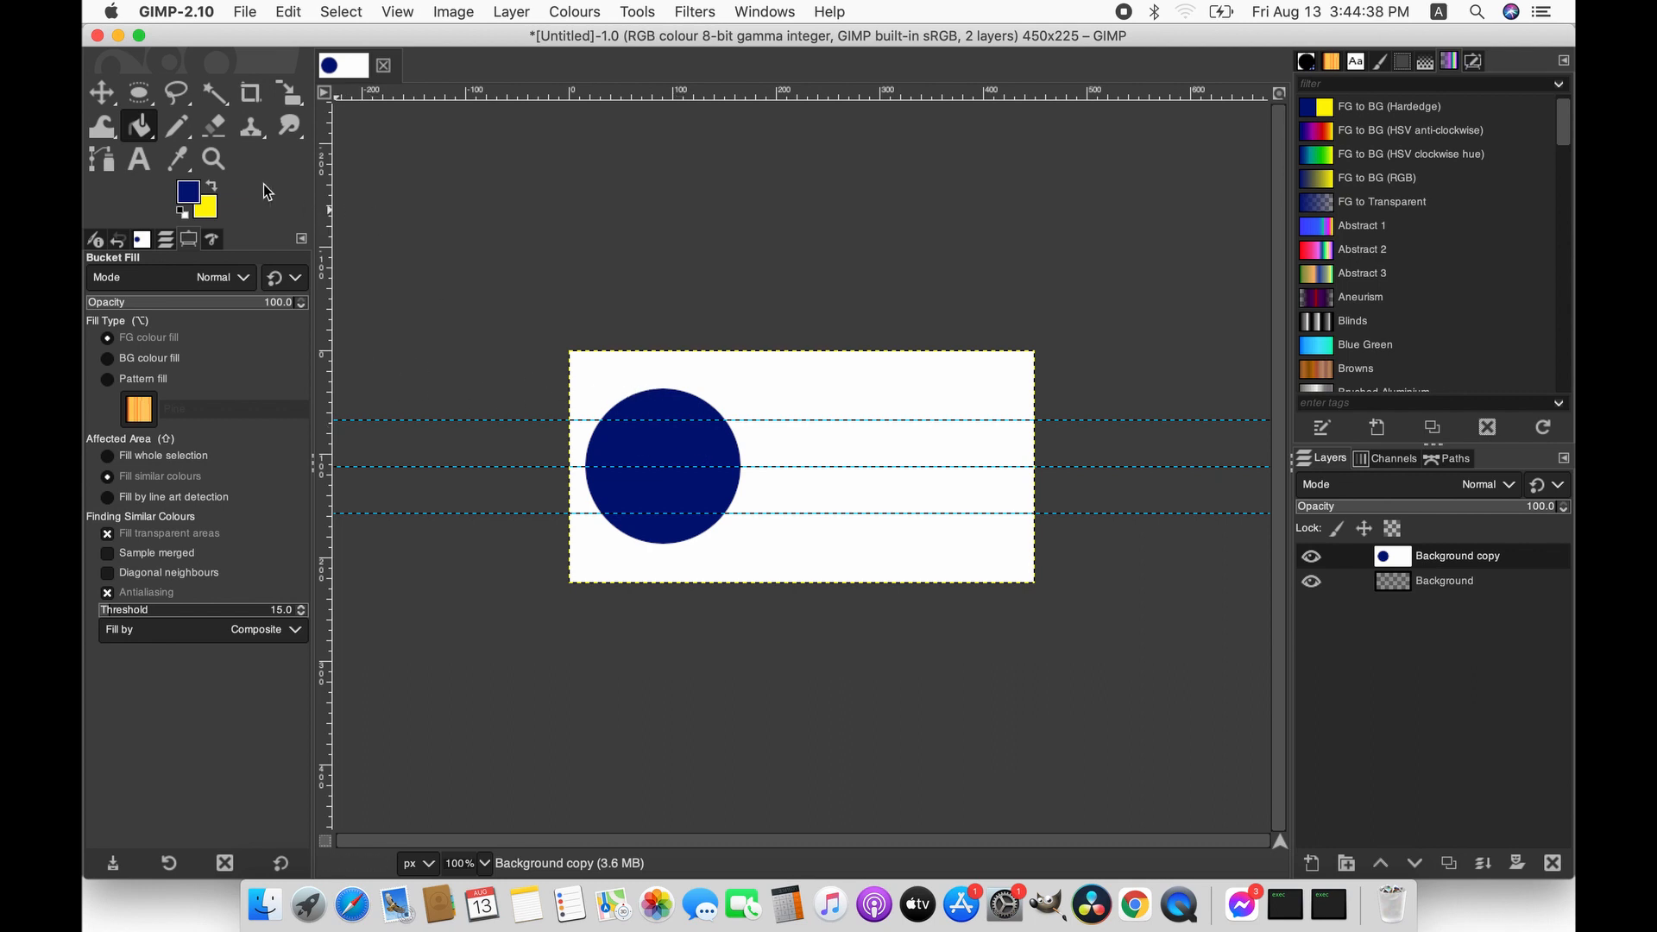
- Draw a rounded-corner rectangular selection of about 26 × 90 px inside the circle's right part, spanning from the 30% guide to the 70% guide
{"action": "left_click", "coordinate": [141, 93]}
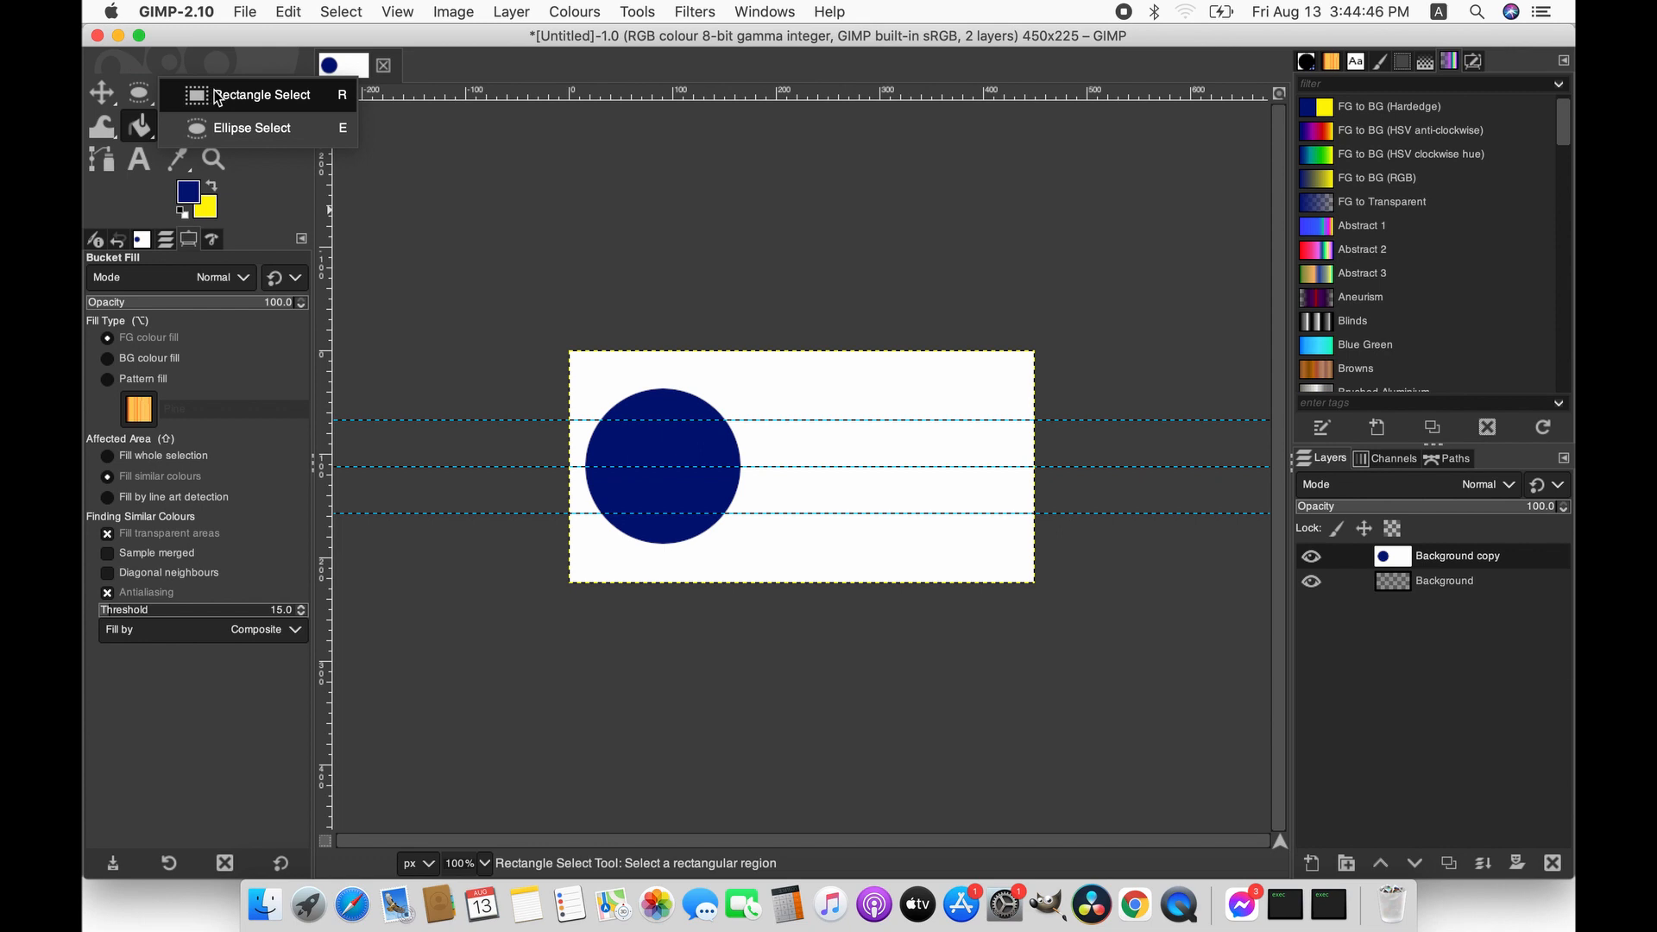
{"action": "left_click", "coordinate": [243, 96]}
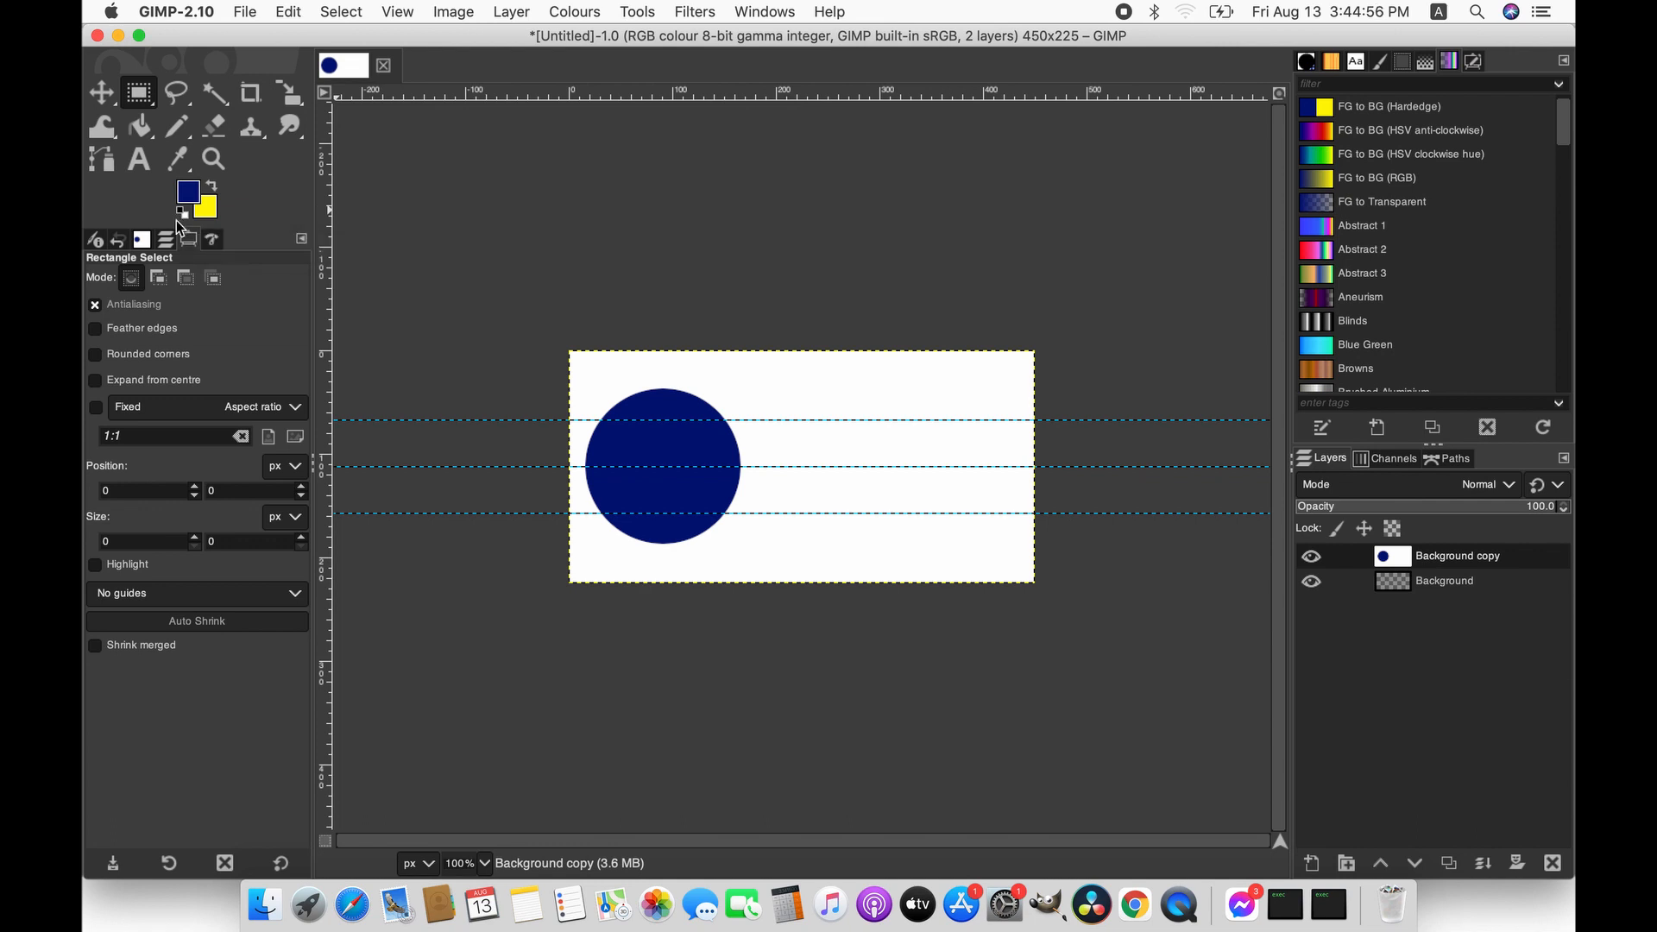
{"action": "left_click", "coordinate": [92, 356]}
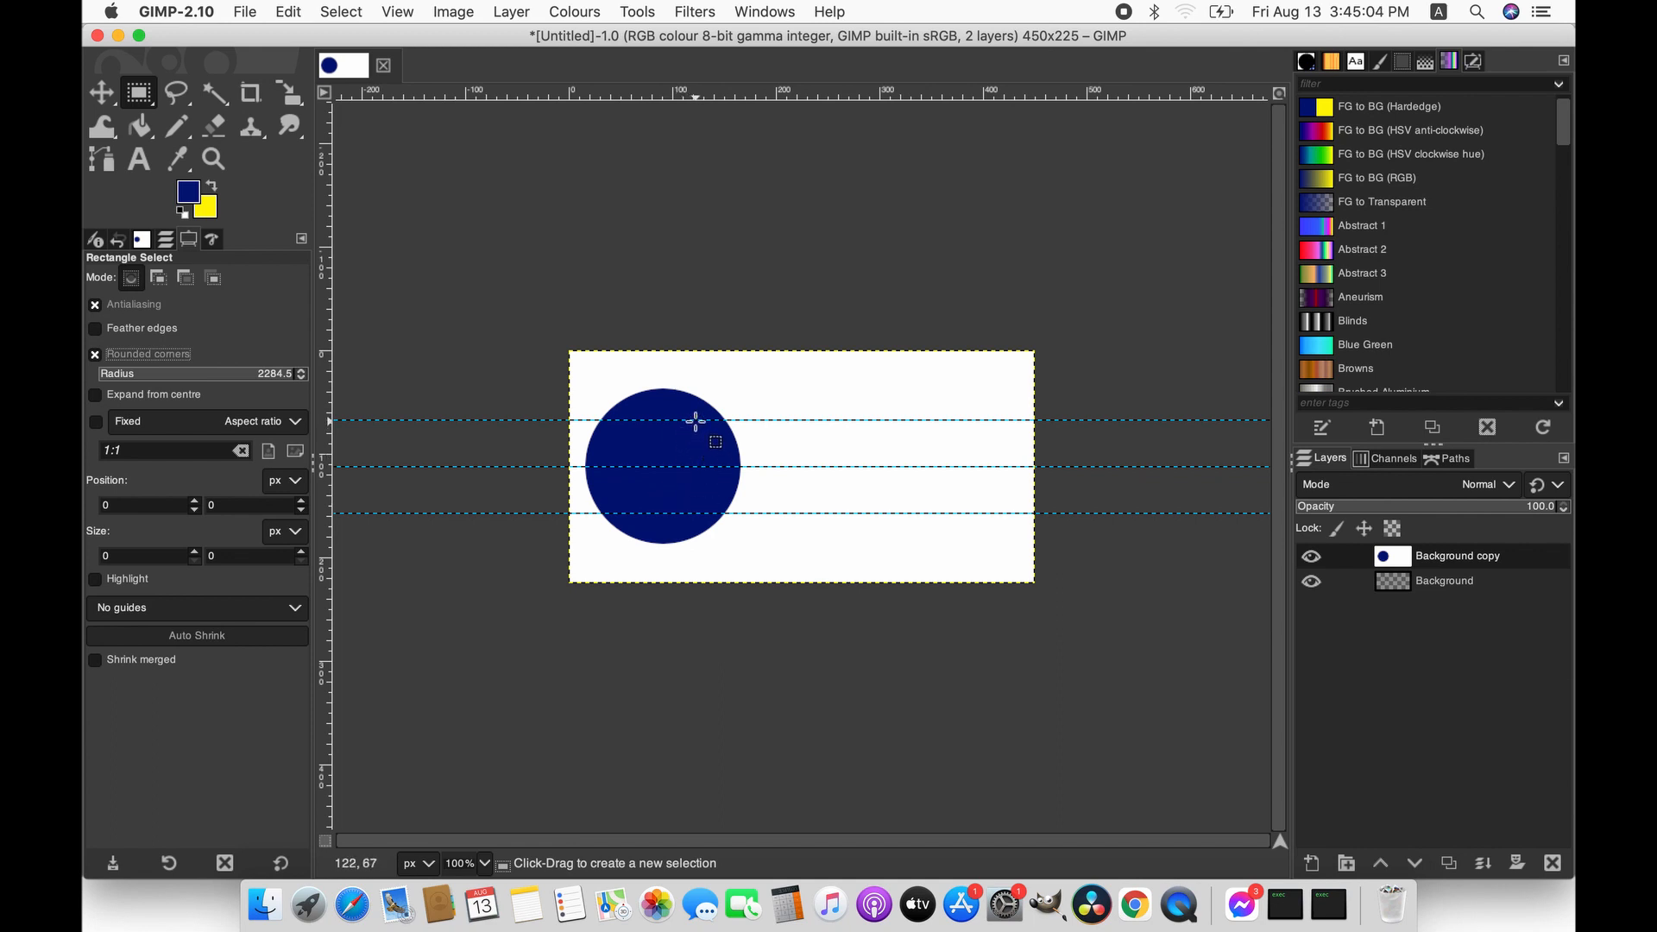
{"action": "left_click_drag", "start_coordinate": [695, 420], "coordinate": [722, 516]}
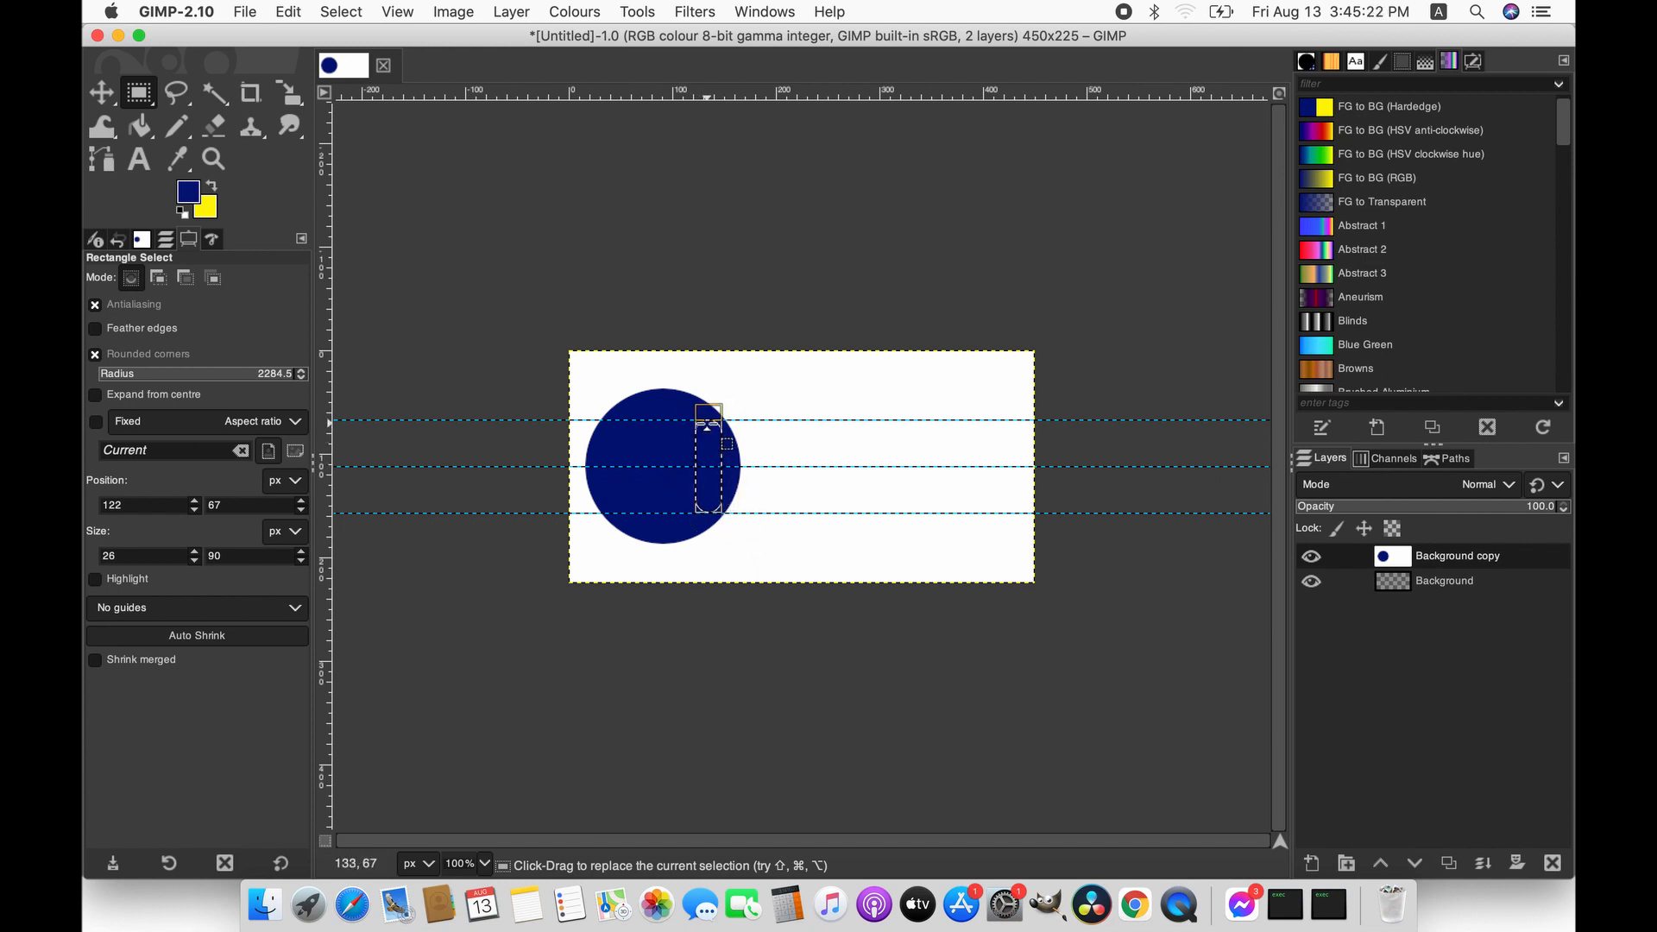
{"action": "left_click_drag", "start_coordinate": [707, 424], "coordinate": [707, 424]}
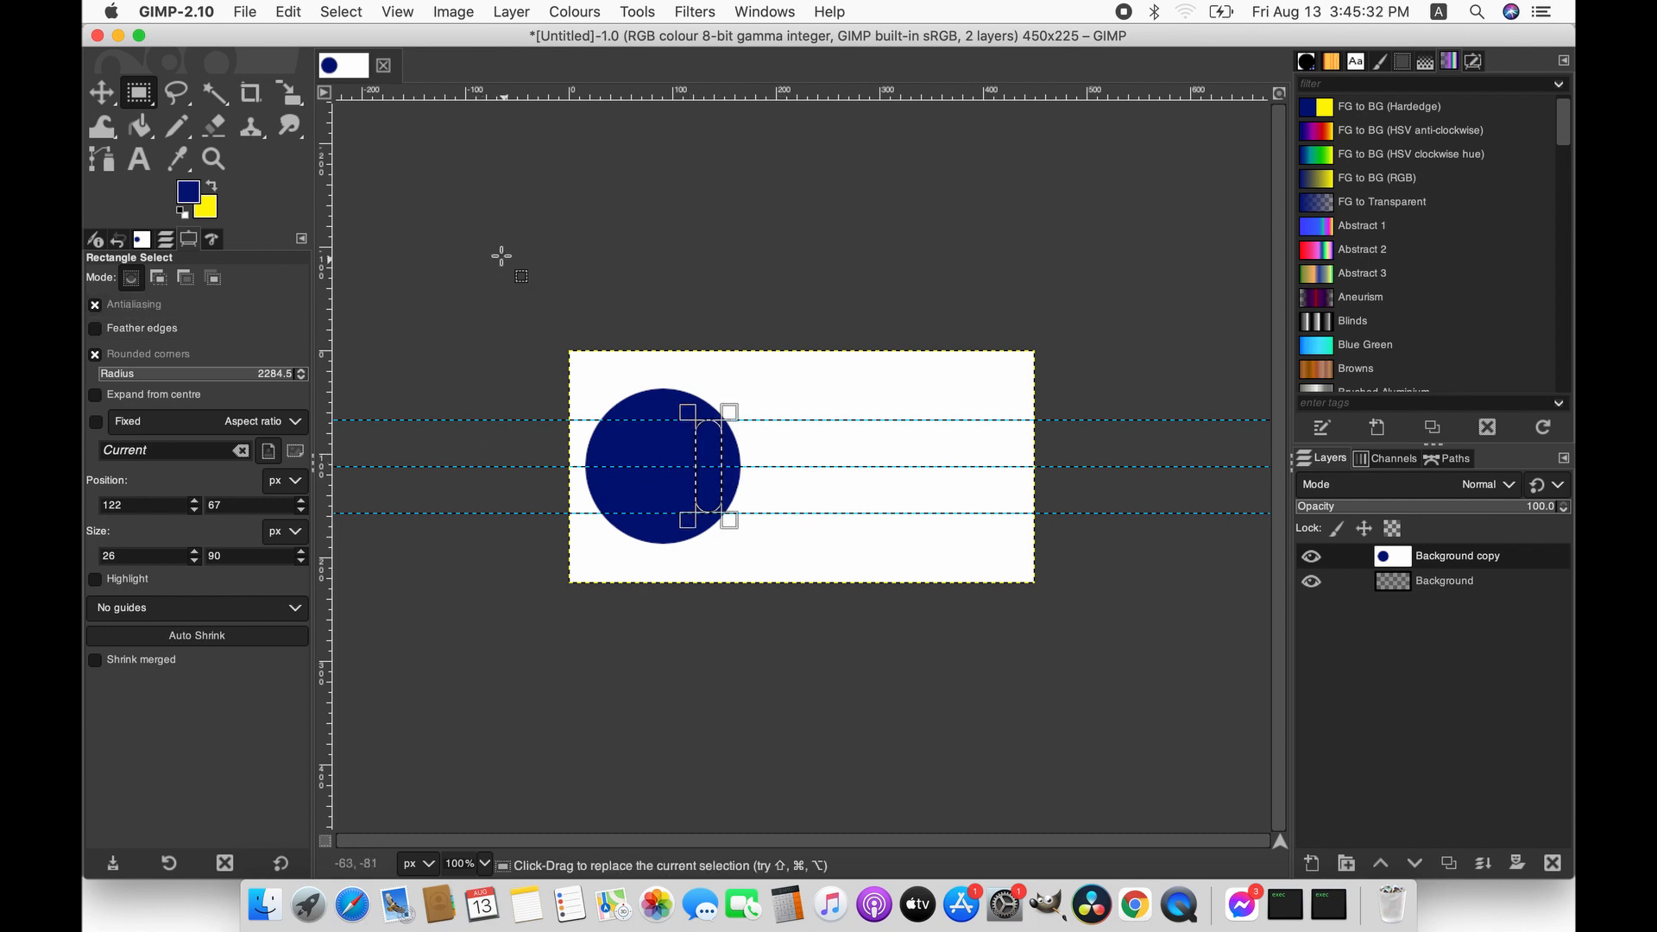
- Cut the rounded rectangular area out of the blue circle and clear the selection
{"action": "left_click", "coordinate": [343, 12]}
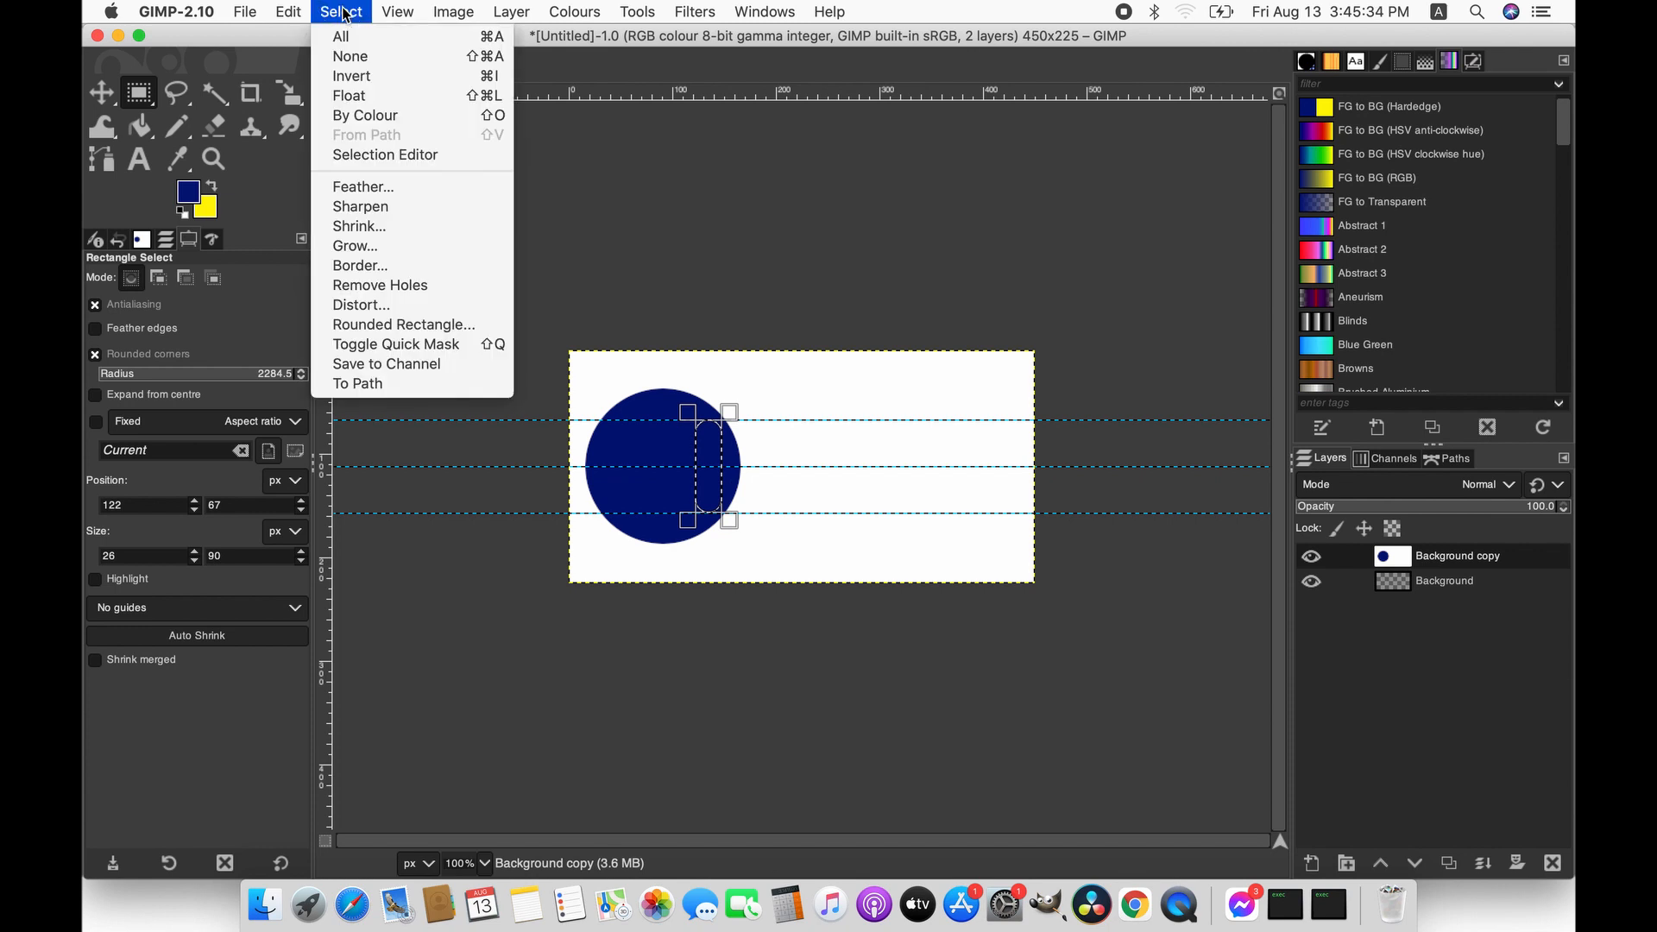
{"action": "mouse_move", "coordinate": [290, 12]}
{"action": "left_click", "coordinate": [308, 97]}
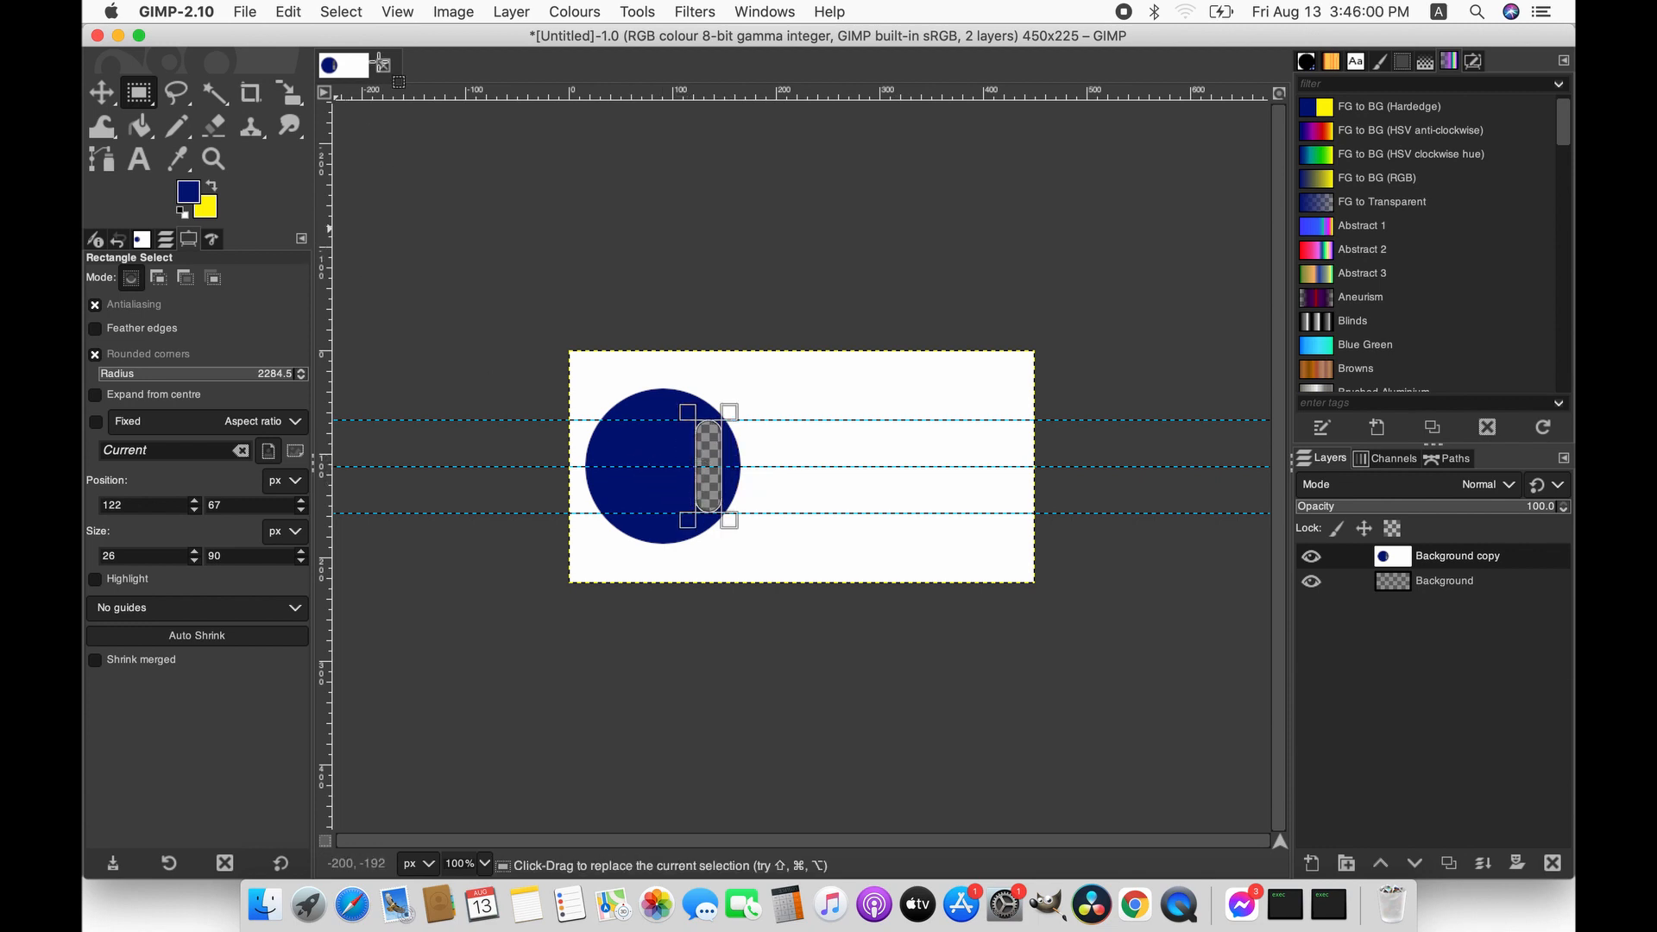
{"action": "left_click", "coordinate": [335, 12]}
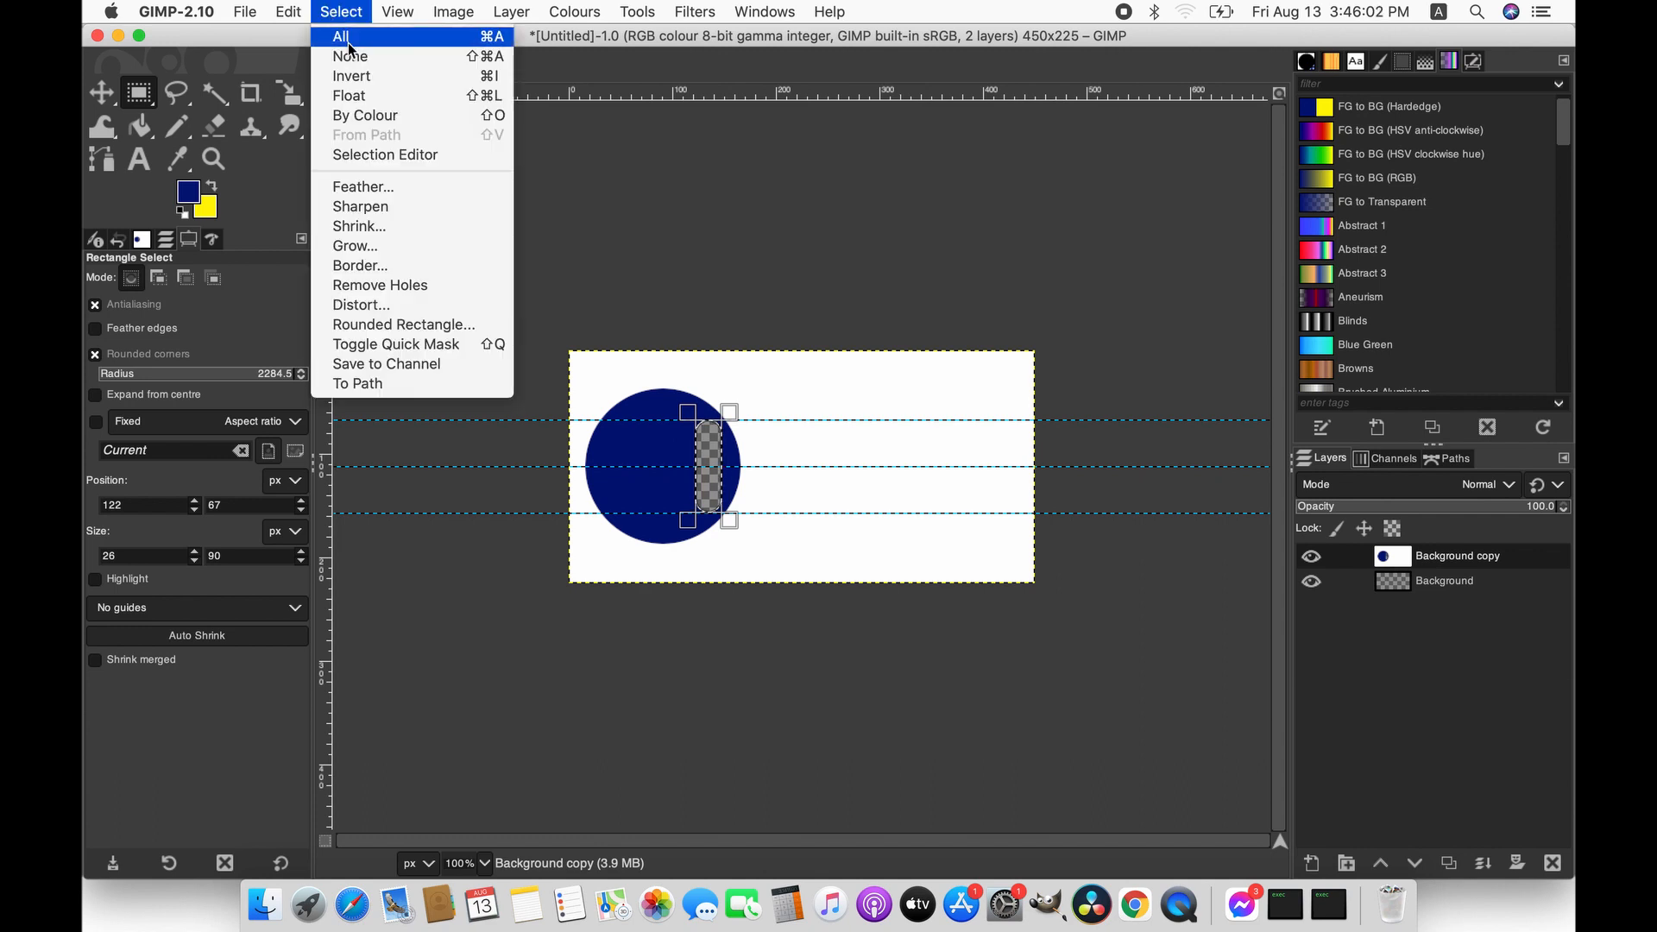
{"action": "left_click", "coordinate": [353, 59]}
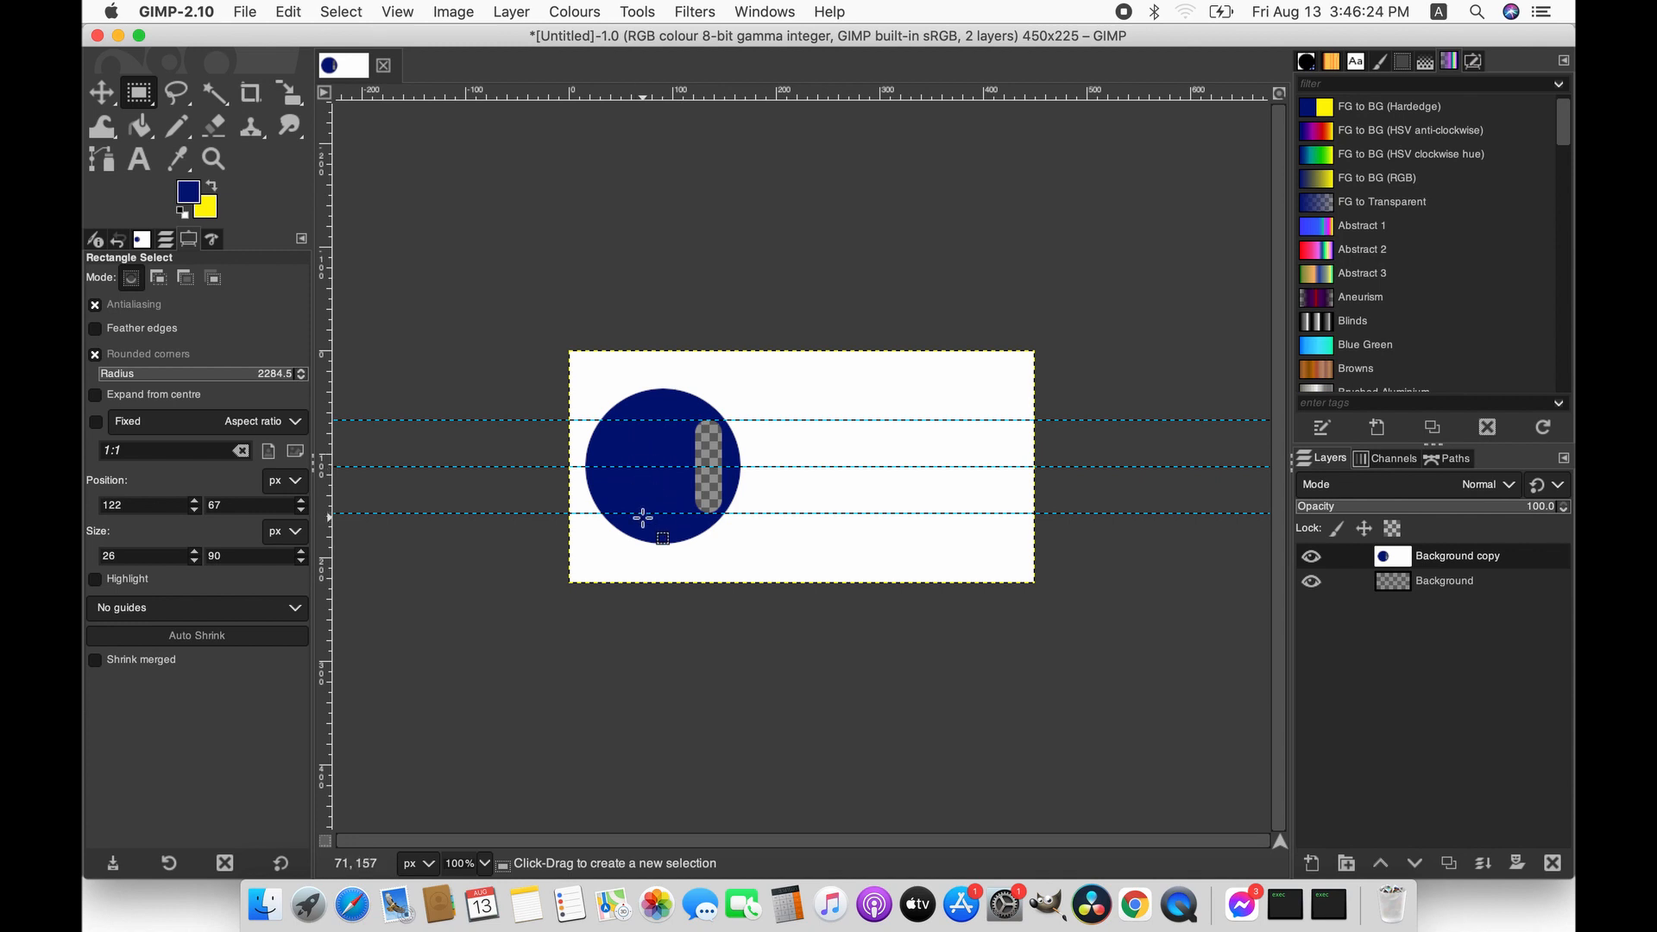
- Try adding a horizontal guide at 40% of the image height
{"action": "left_click", "coordinate": [464, 12]}
{"action": "mouse_move", "coordinate": [584, 385]}
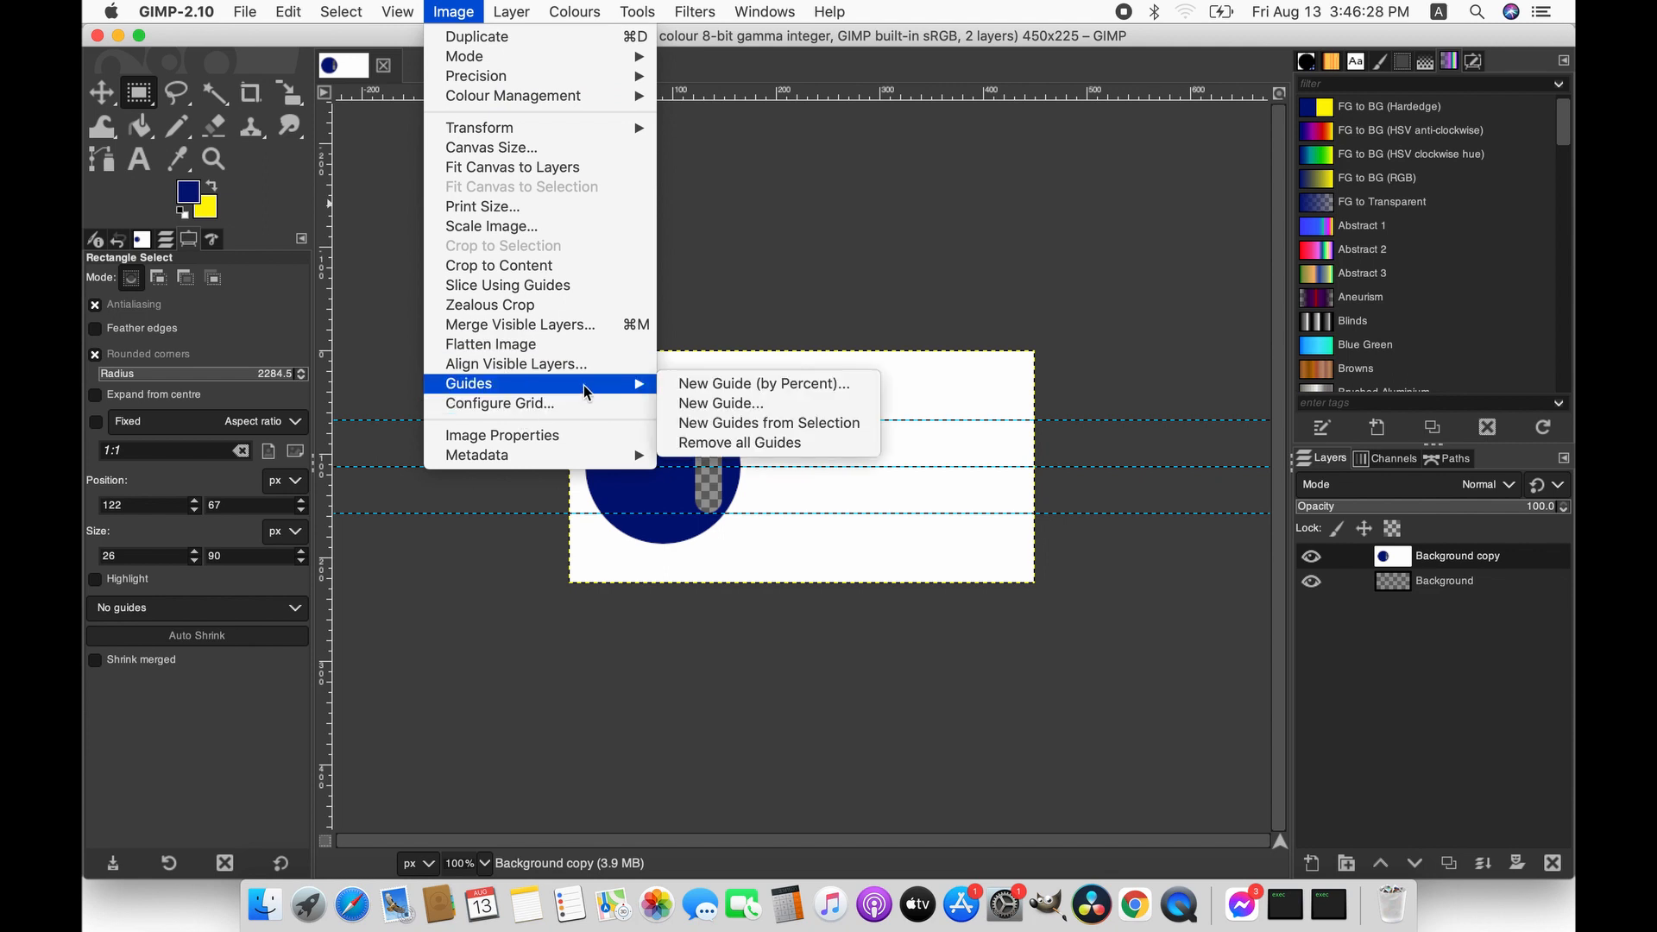
{"action": "left_click", "coordinate": [746, 383]}
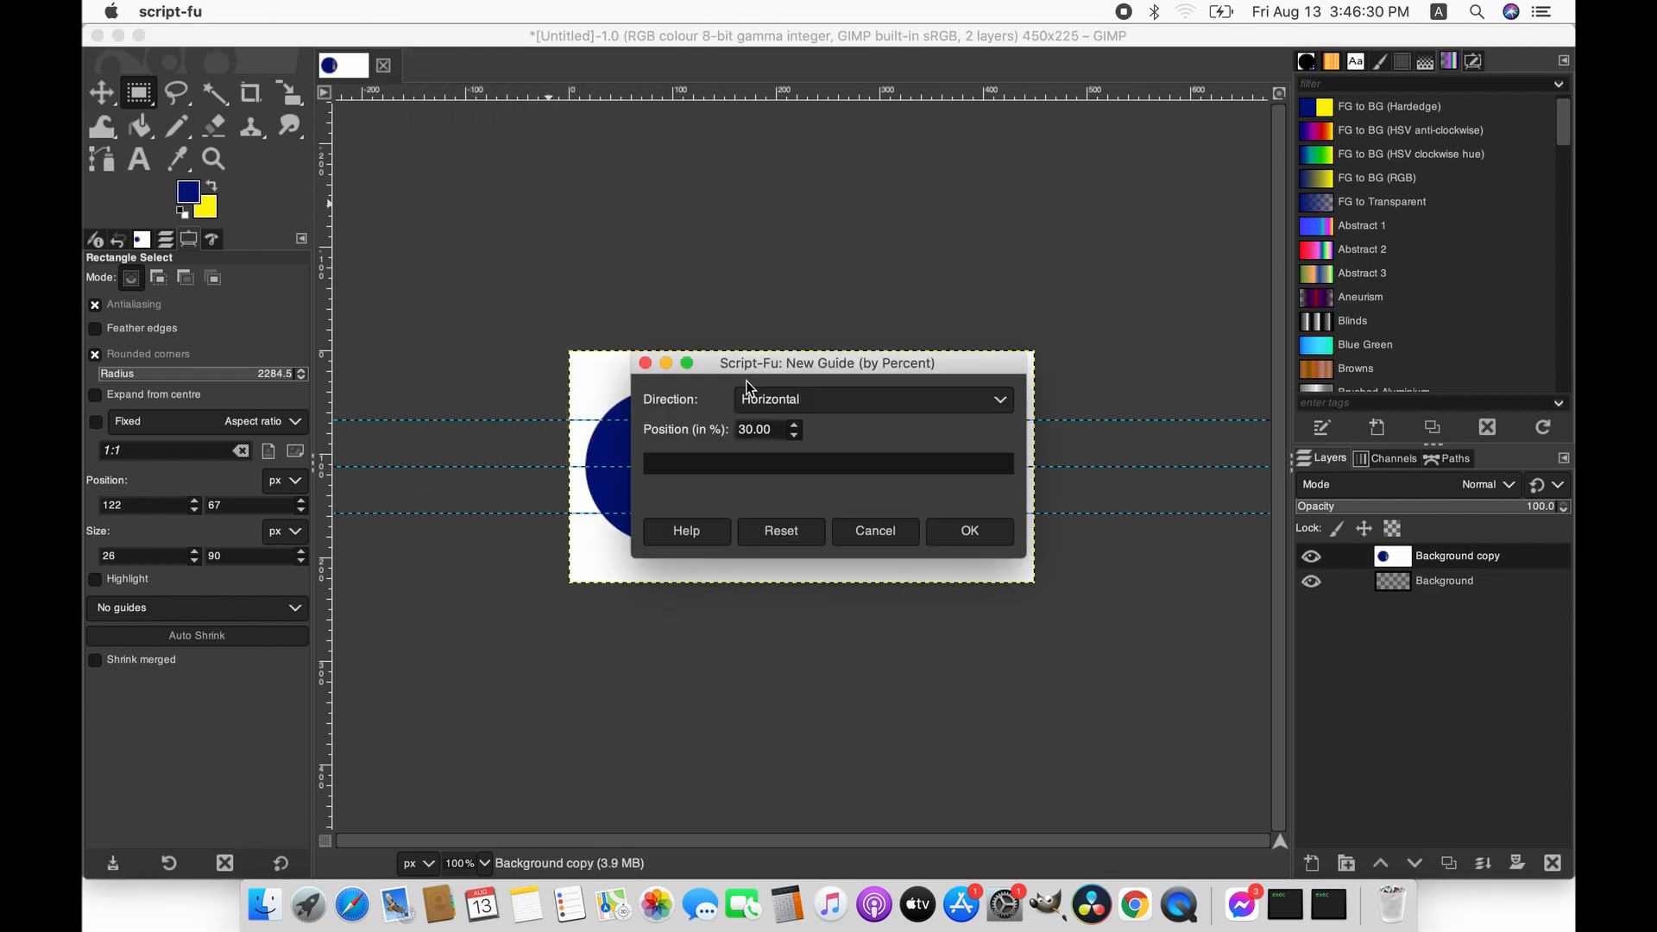
{"action": "left_click", "coordinate": [796, 426]}
{"action": "left_click", "coordinate": [796, 425]}
{"action": "left_click", "coordinate": [796, 426]}
{"action": "left_click", "coordinate": [796, 426]}
{"action": "left_click", "coordinate": [796, 426]}
{"action": "left_click", "coordinate": [796, 426]}
{"action": "left_click", "coordinate": [796, 426]}
{"action": "left_click", "coordinate": [979, 530]}
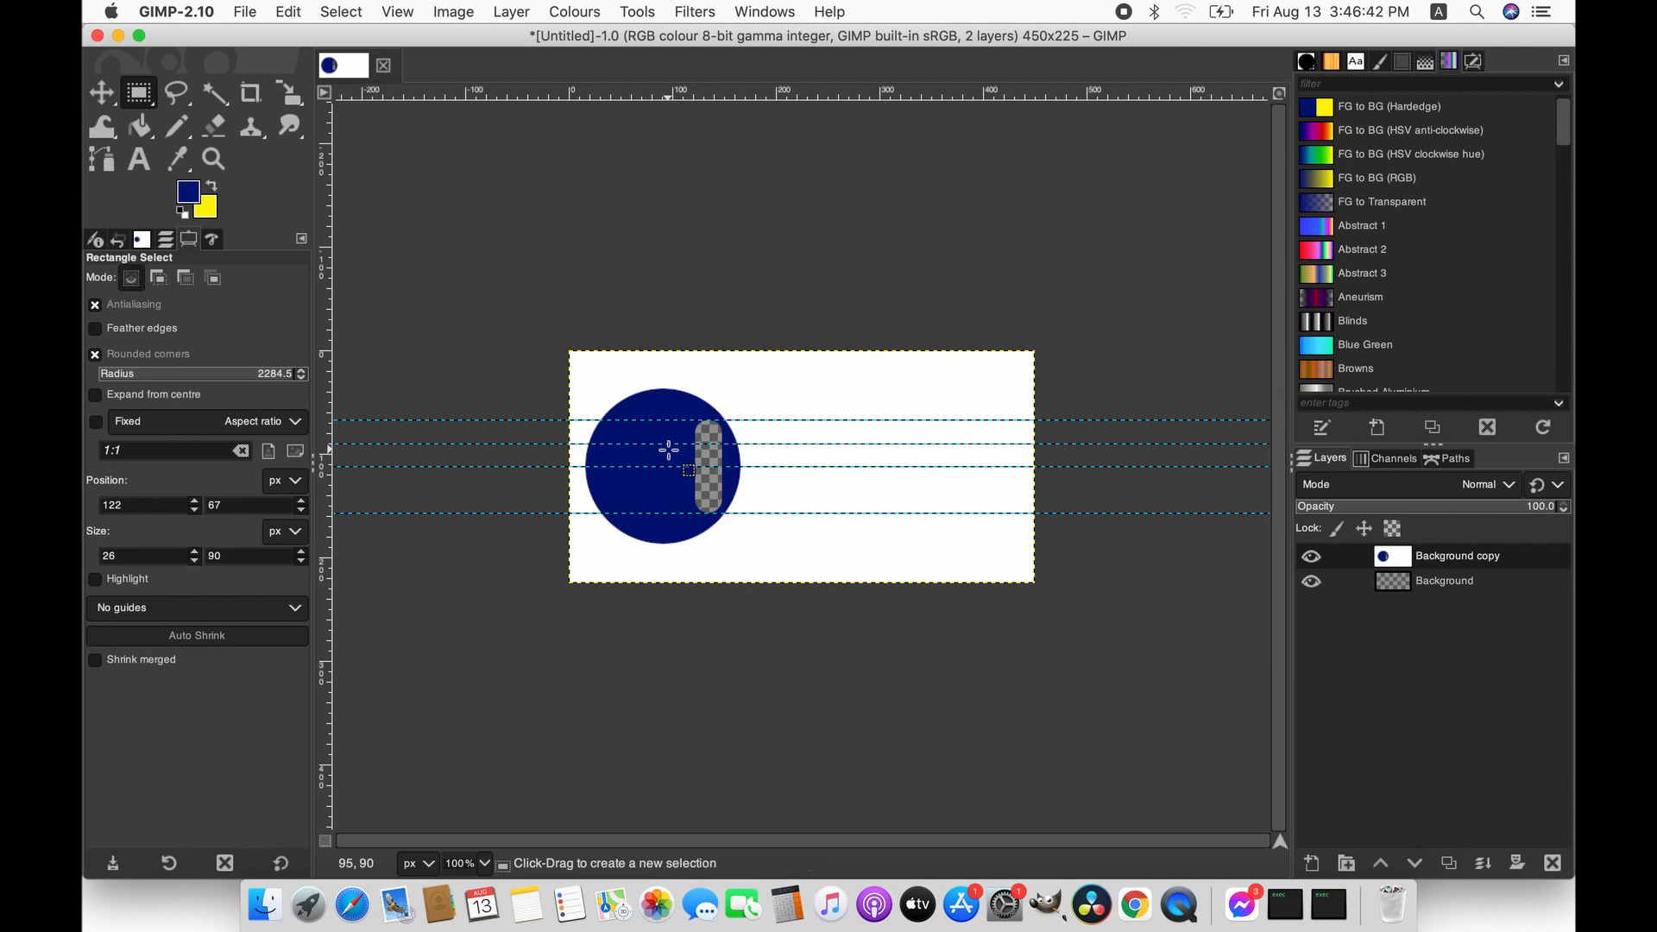
{"action": "key", "text": "super+z"}
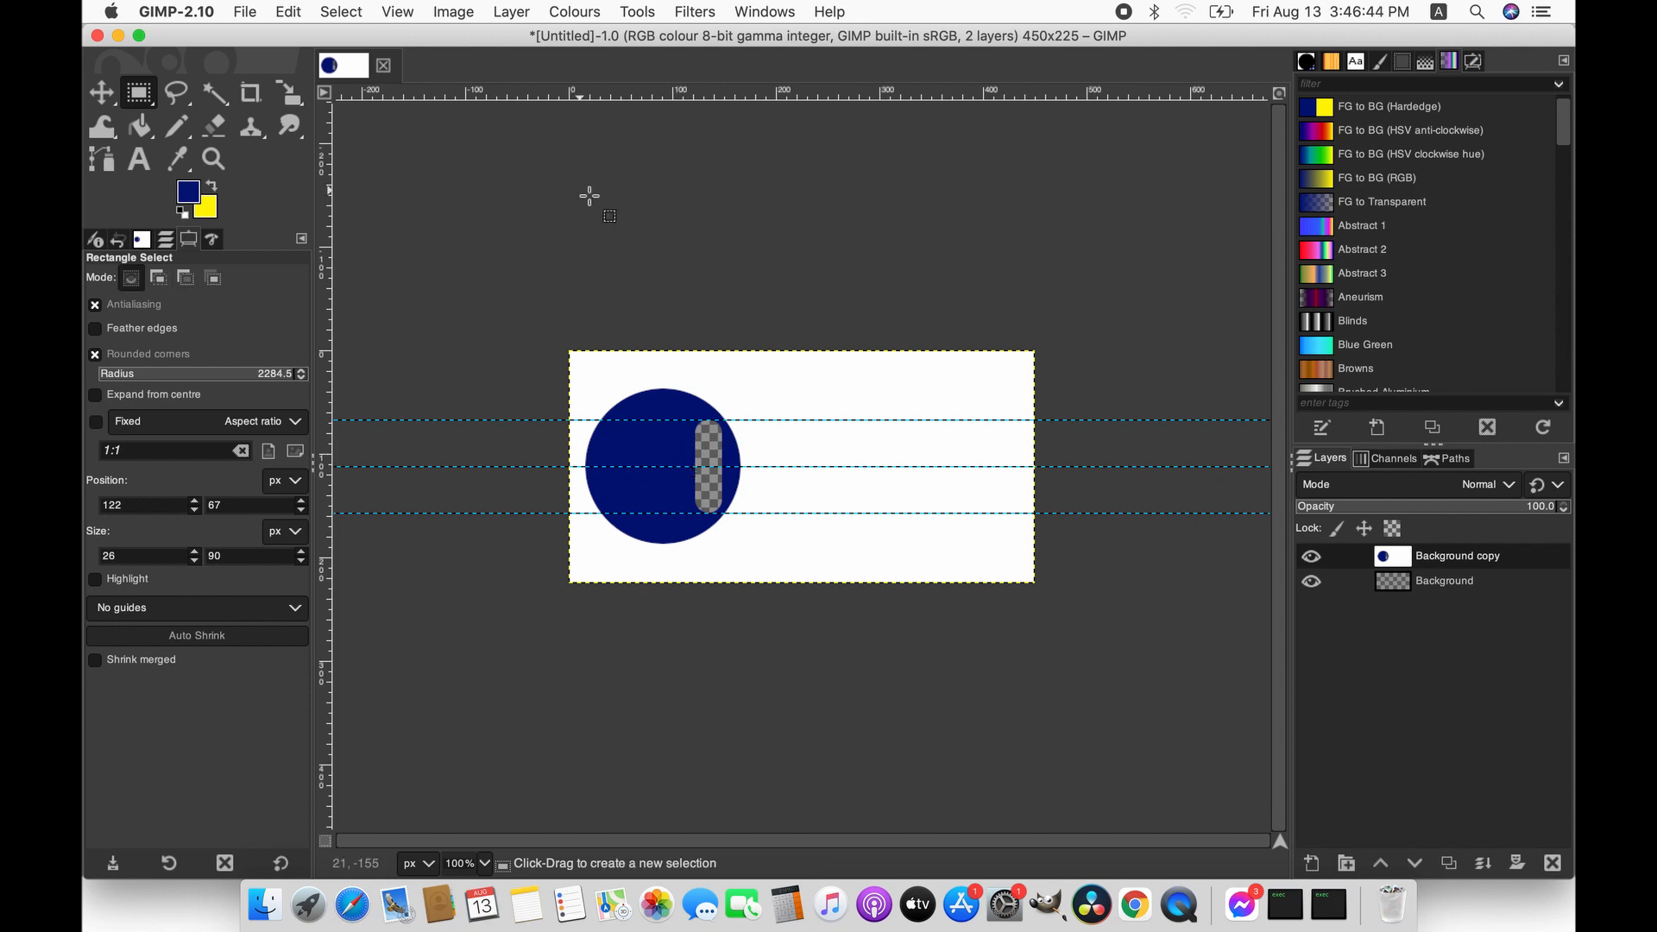
- Add a horizontal guide at 45% of the image height
{"action": "left_click", "coordinate": [453, 11]}
{"action": "mouse_move", "coordinate": [604, 385]}
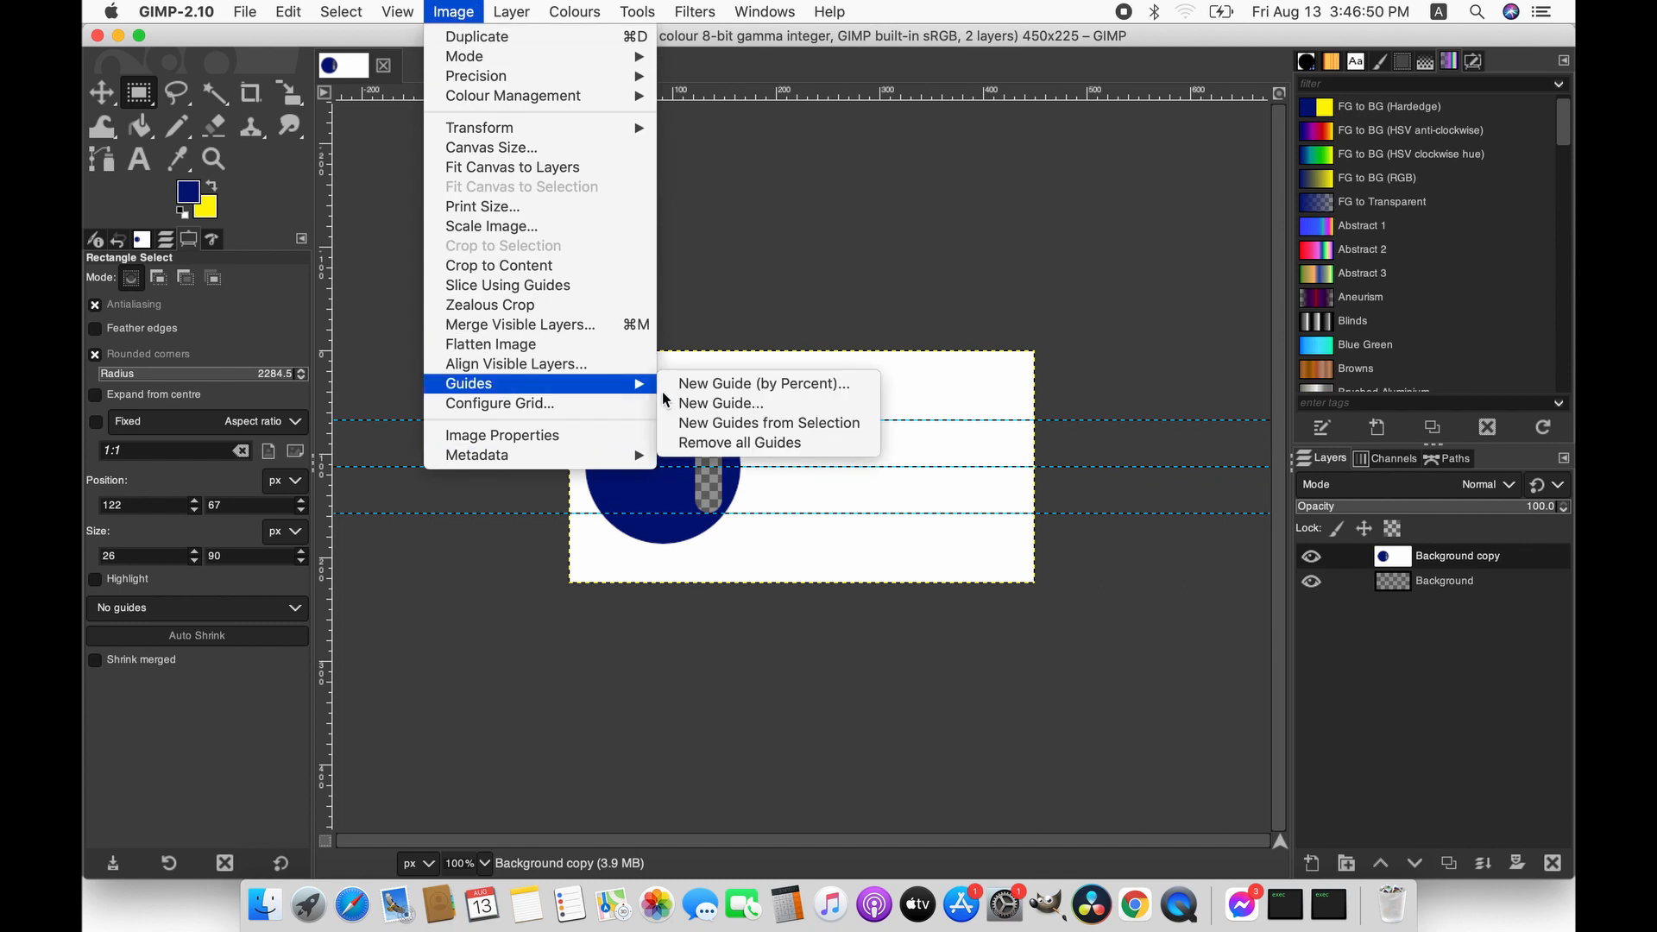
{"action": "left_click", "coordinate": [711, 388]}
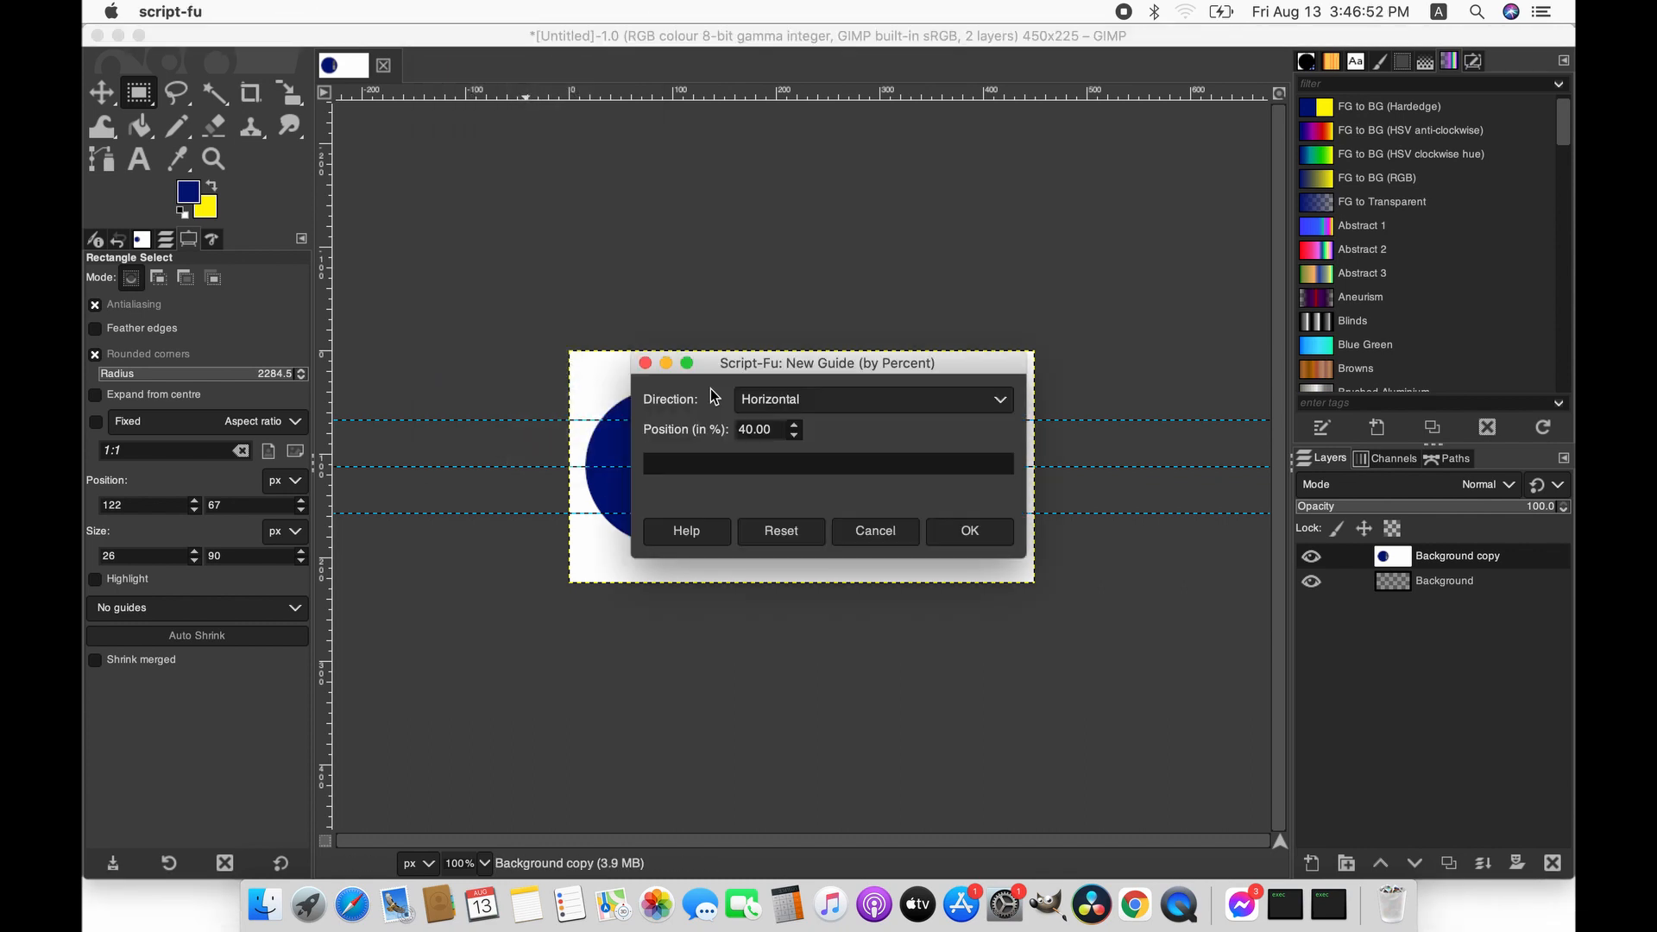
{"action": "left_click", "coordinate": [794, 426]}
{"action": "left_click", "coordinate": [994, 541]}
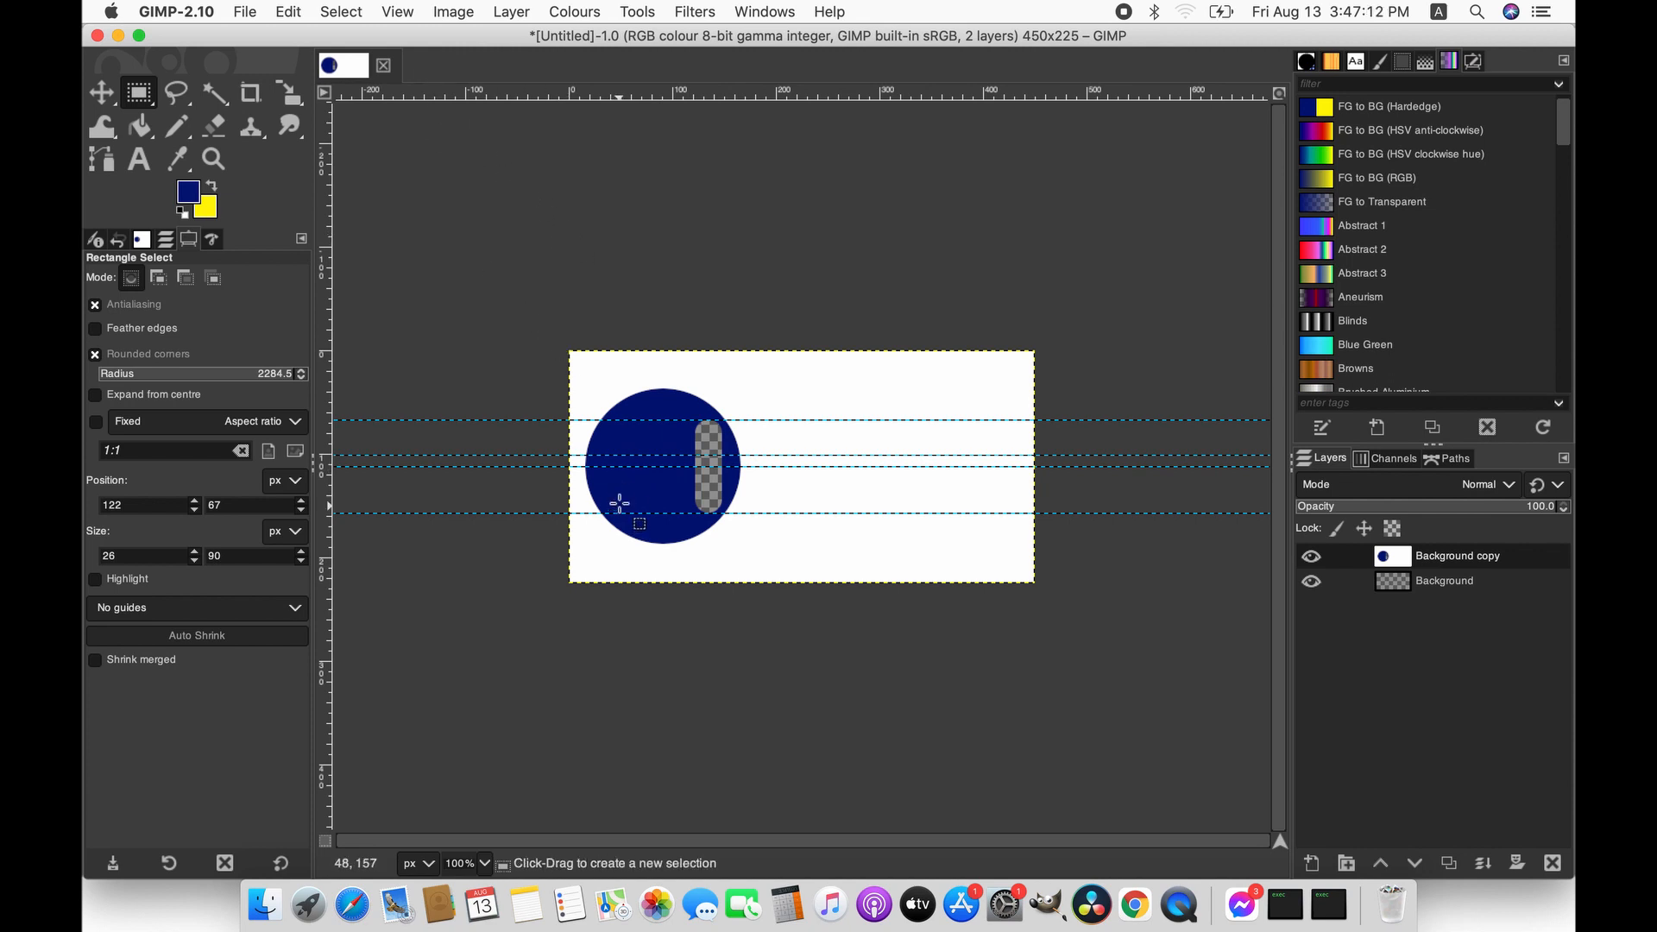
- Add a horizontal guide at 55% of the image height
{"action": "left_click", "coordinate": [453, 12]}
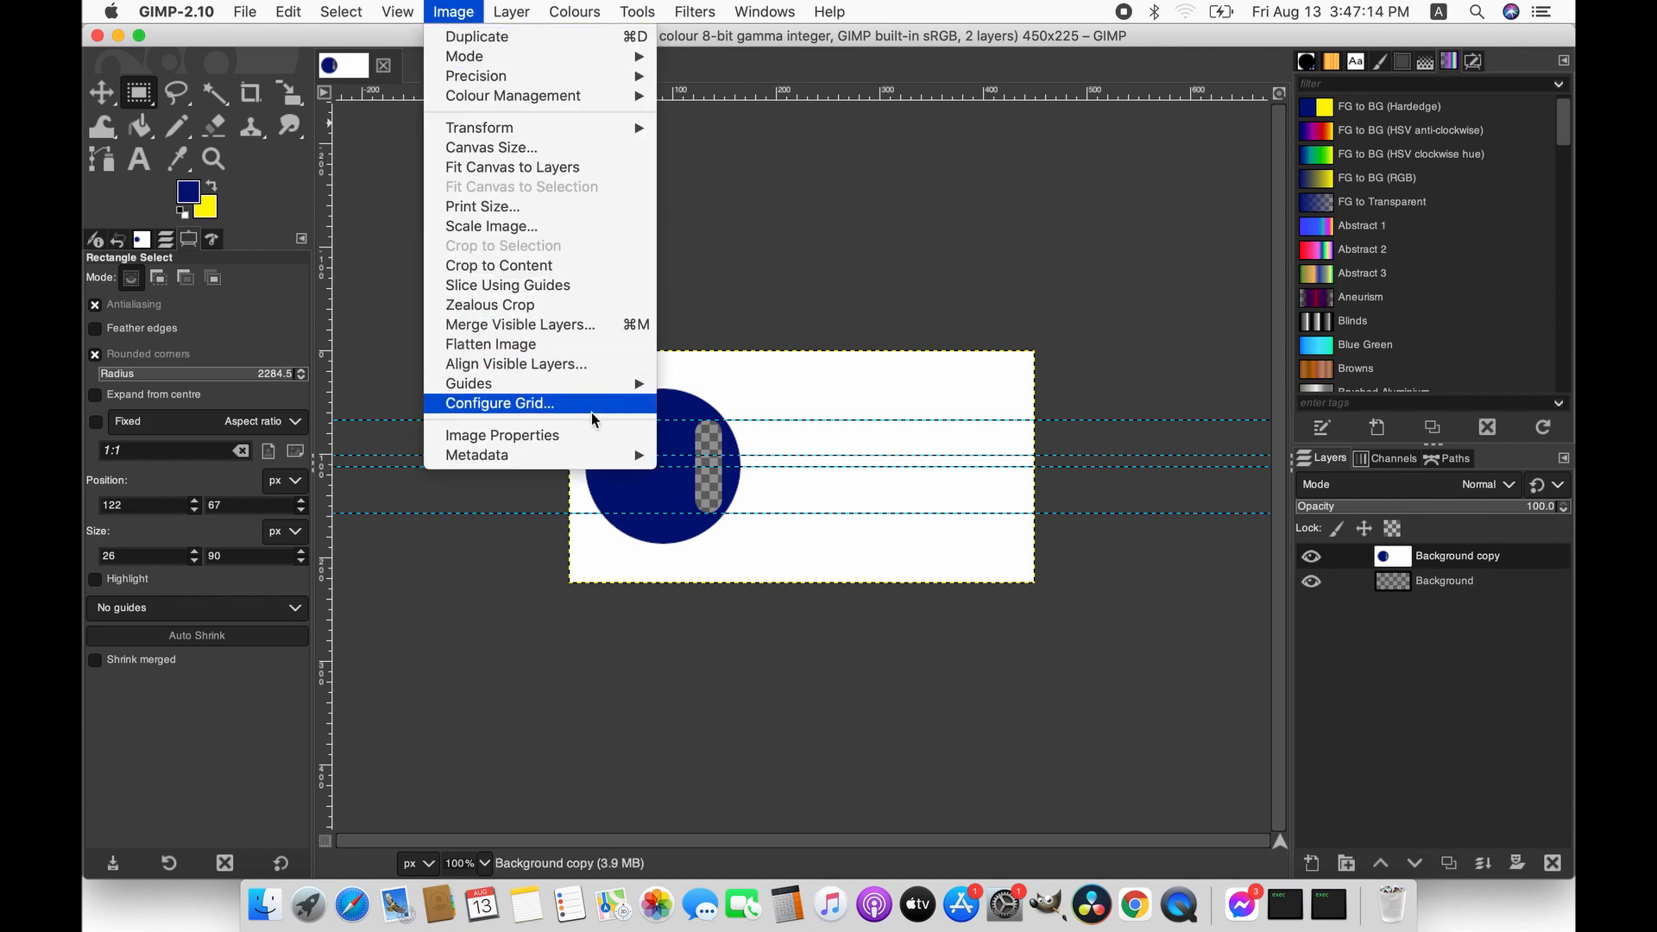
{"action": "mouse_move", "coordinate": [608, 392]}
{"action": "left_click", "coordinate": [747, 386]}
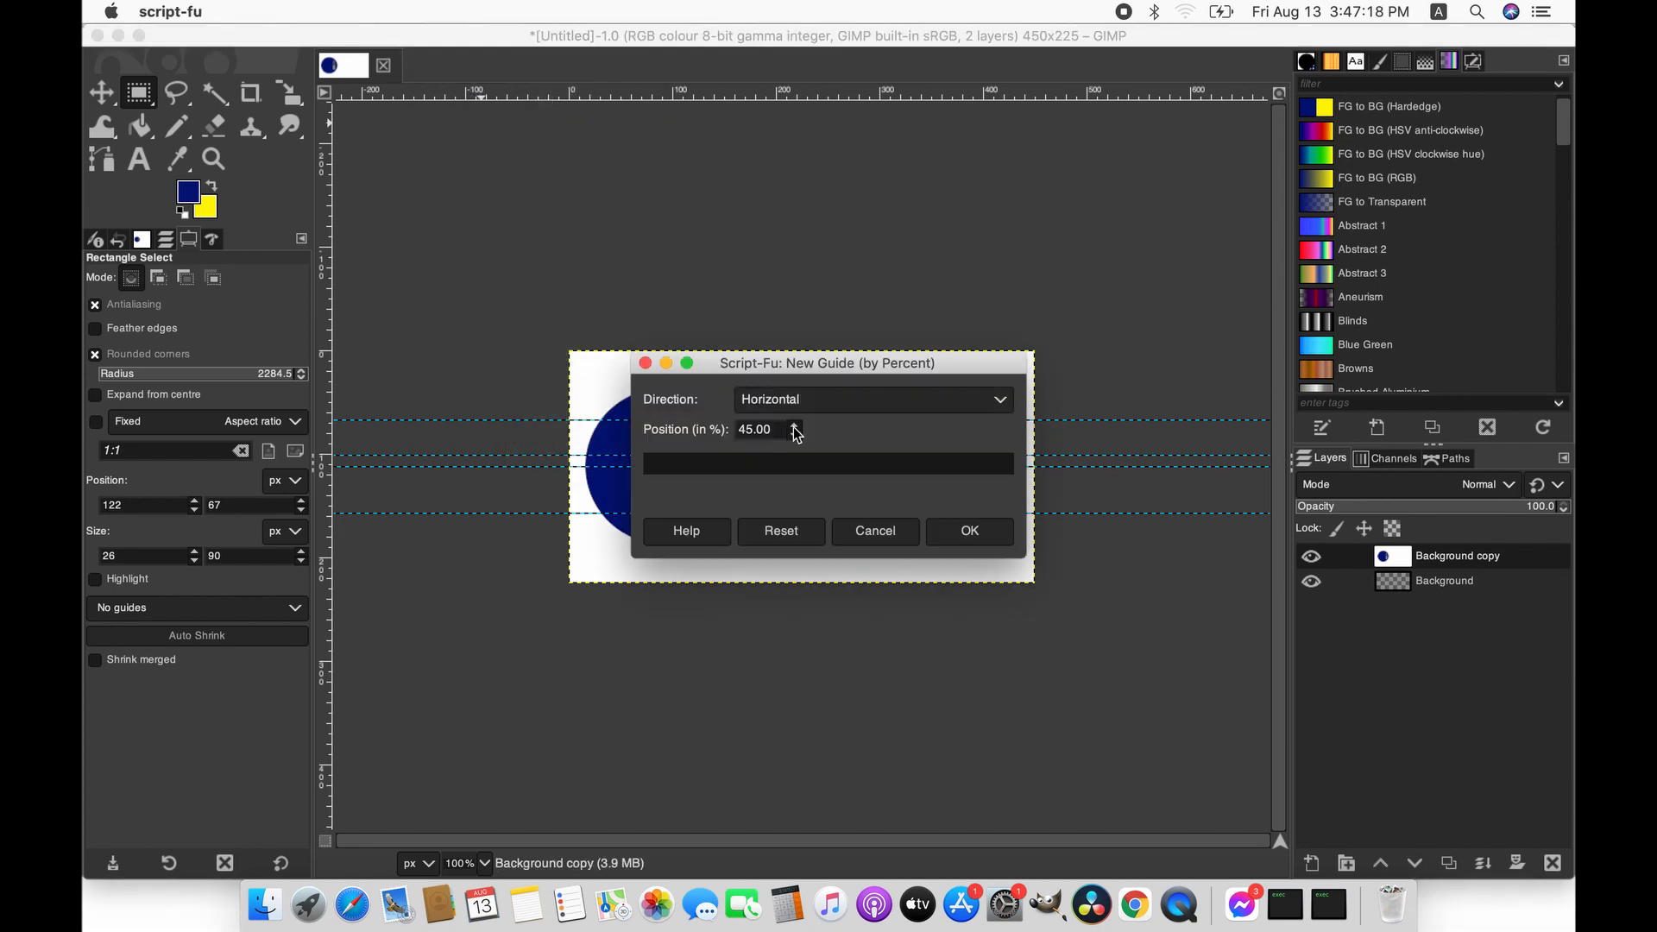
{"action": "left_click", "coordinate": [794, 426]}
{"action": "left_click", "coordinate": [794, 426]}
{"action": "left_click", "coordinate": [794, 426]}
{"action": "left_click", "coordinate": [794, 426]}
{"action": "left_click", "coordinate": [992, 530]}
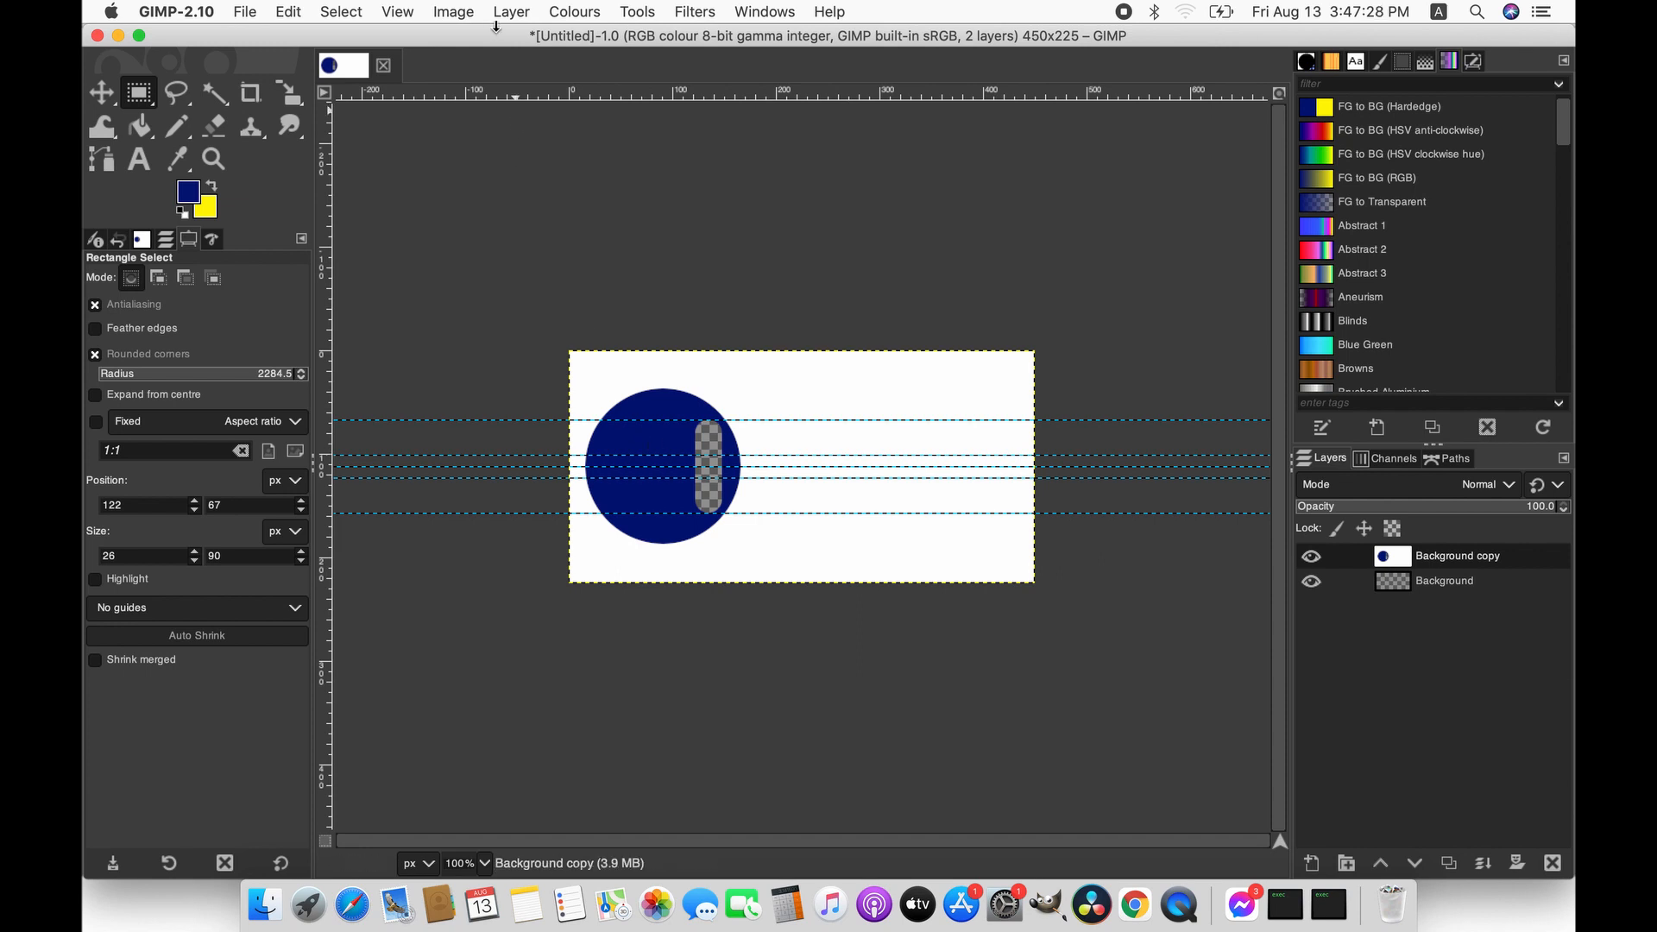
- Add a horizontal guide at 60% of the image height
{"action": "left_click", "coordinate": [458, 12]}
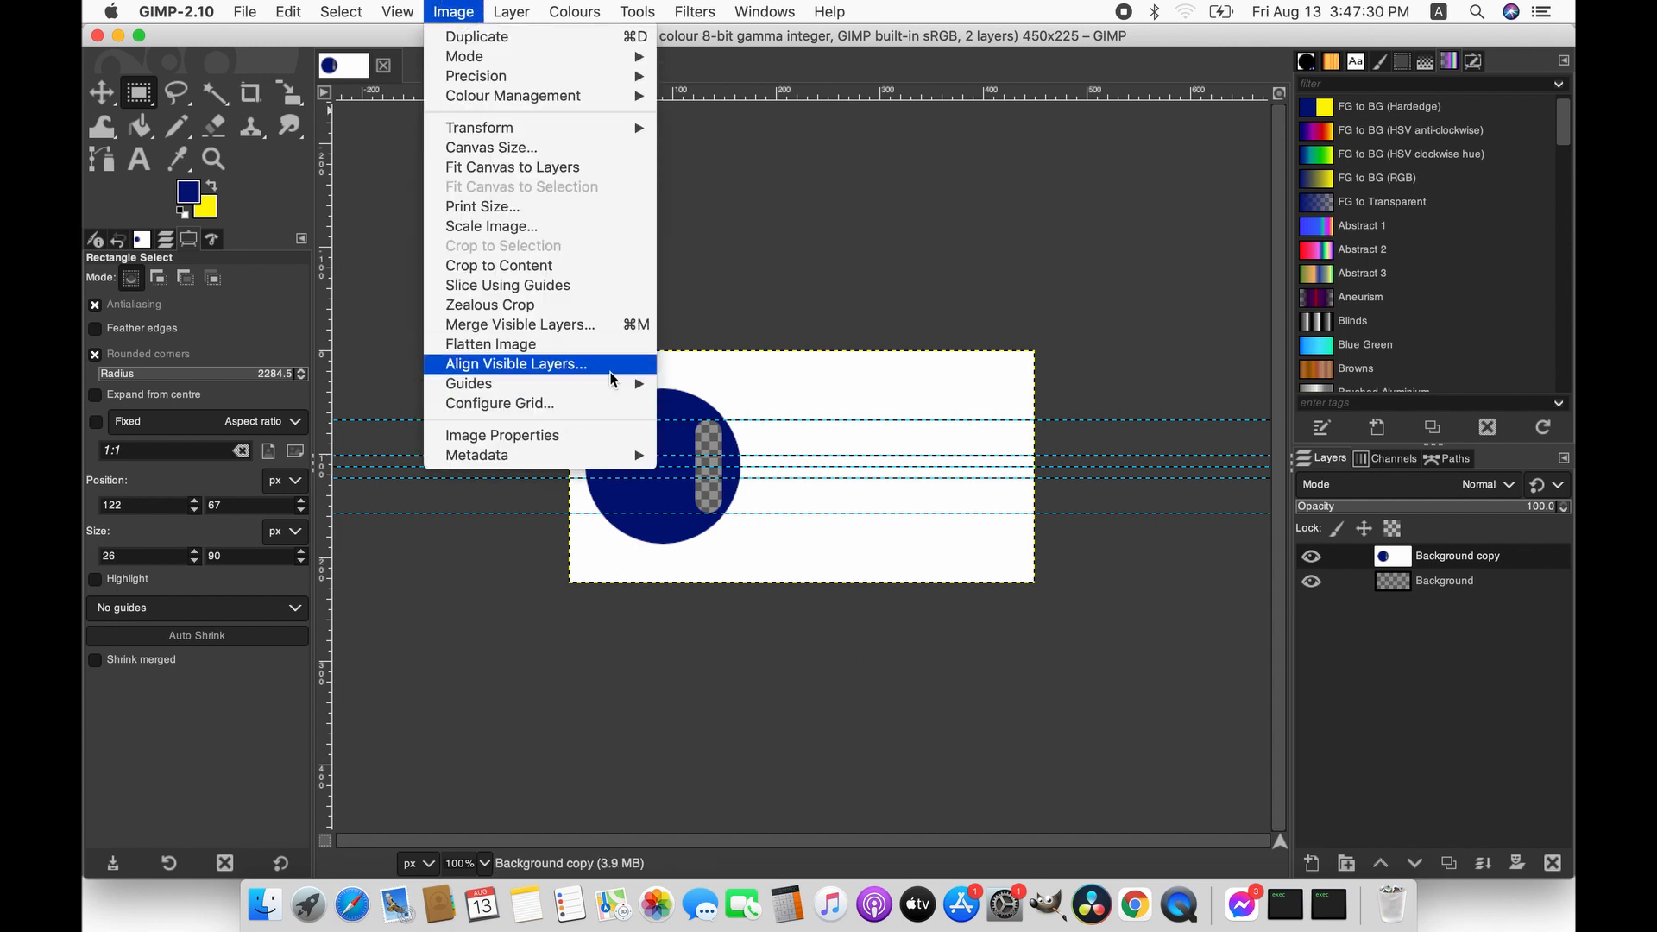
{"action": "mouse_move", "coordinate": [617, 385]}
{"action": "left_click", "coordinate": [694, 380]}
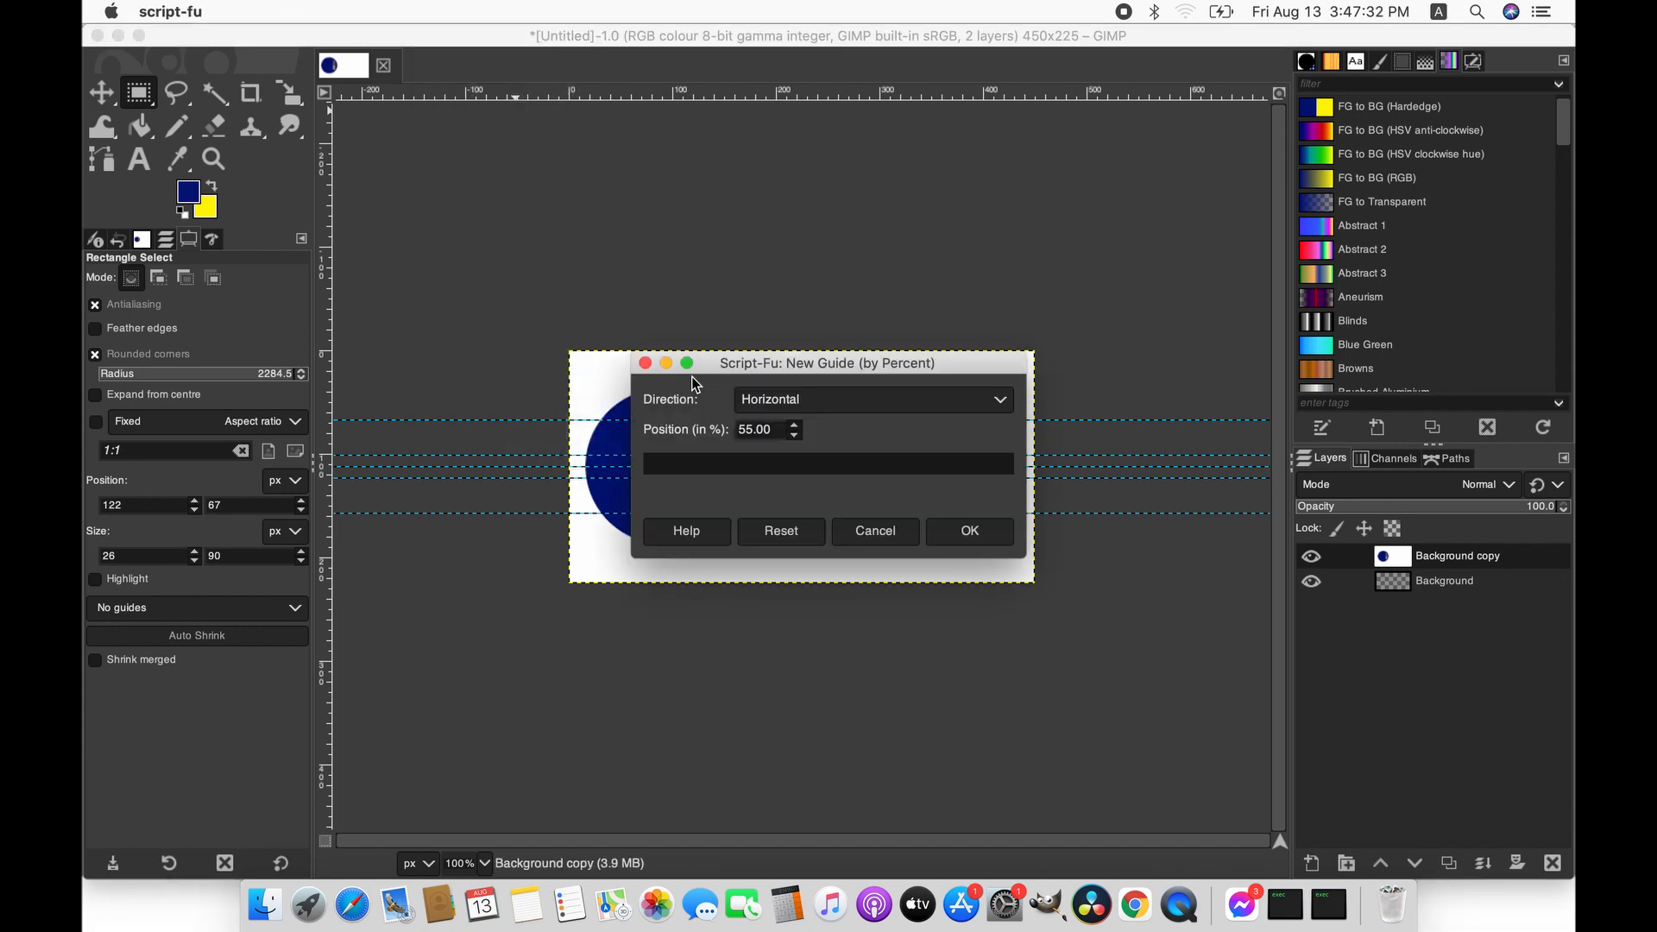
{"action": "left_click", "coordinate": [795, 425]}
{"action": "left_click", "coordinate": [795, 425]}
{"action": "left_click", "coordinate": [794, 425]}
{"action": "left_click", "coordinate": [945, 538]}
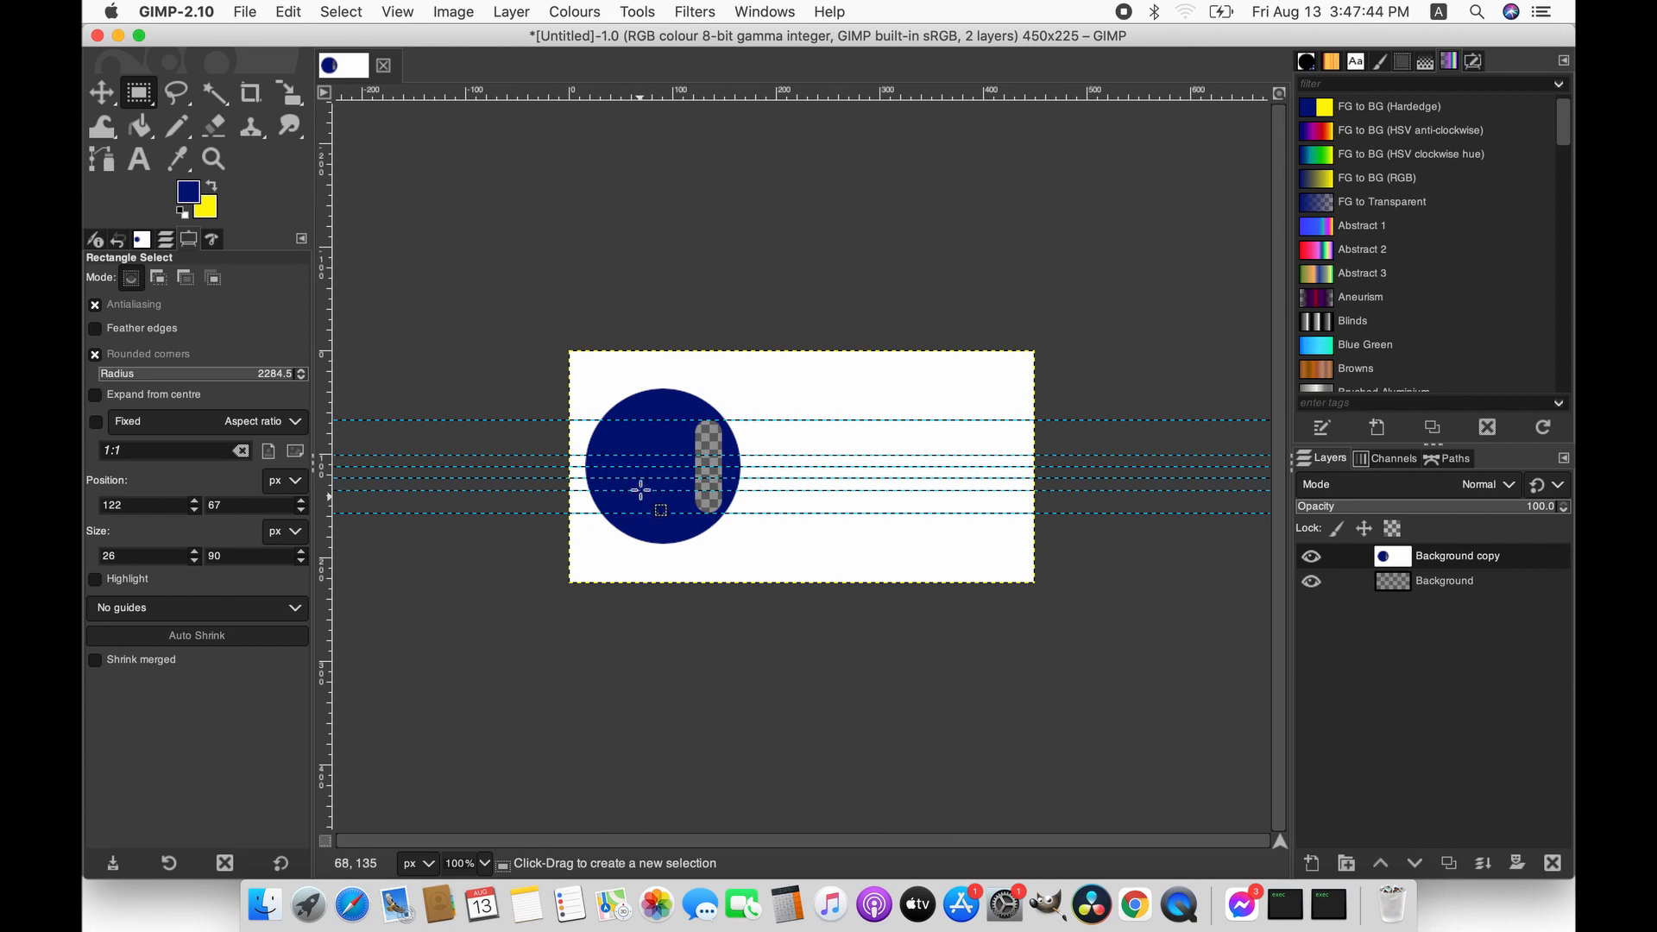
- Try adding a horizontal guide slightly above the 30% guide
{"action": "left_click", "coordinate": [452, 11]}
{"action": "mouse_move", "coordinate": [578, 384]}
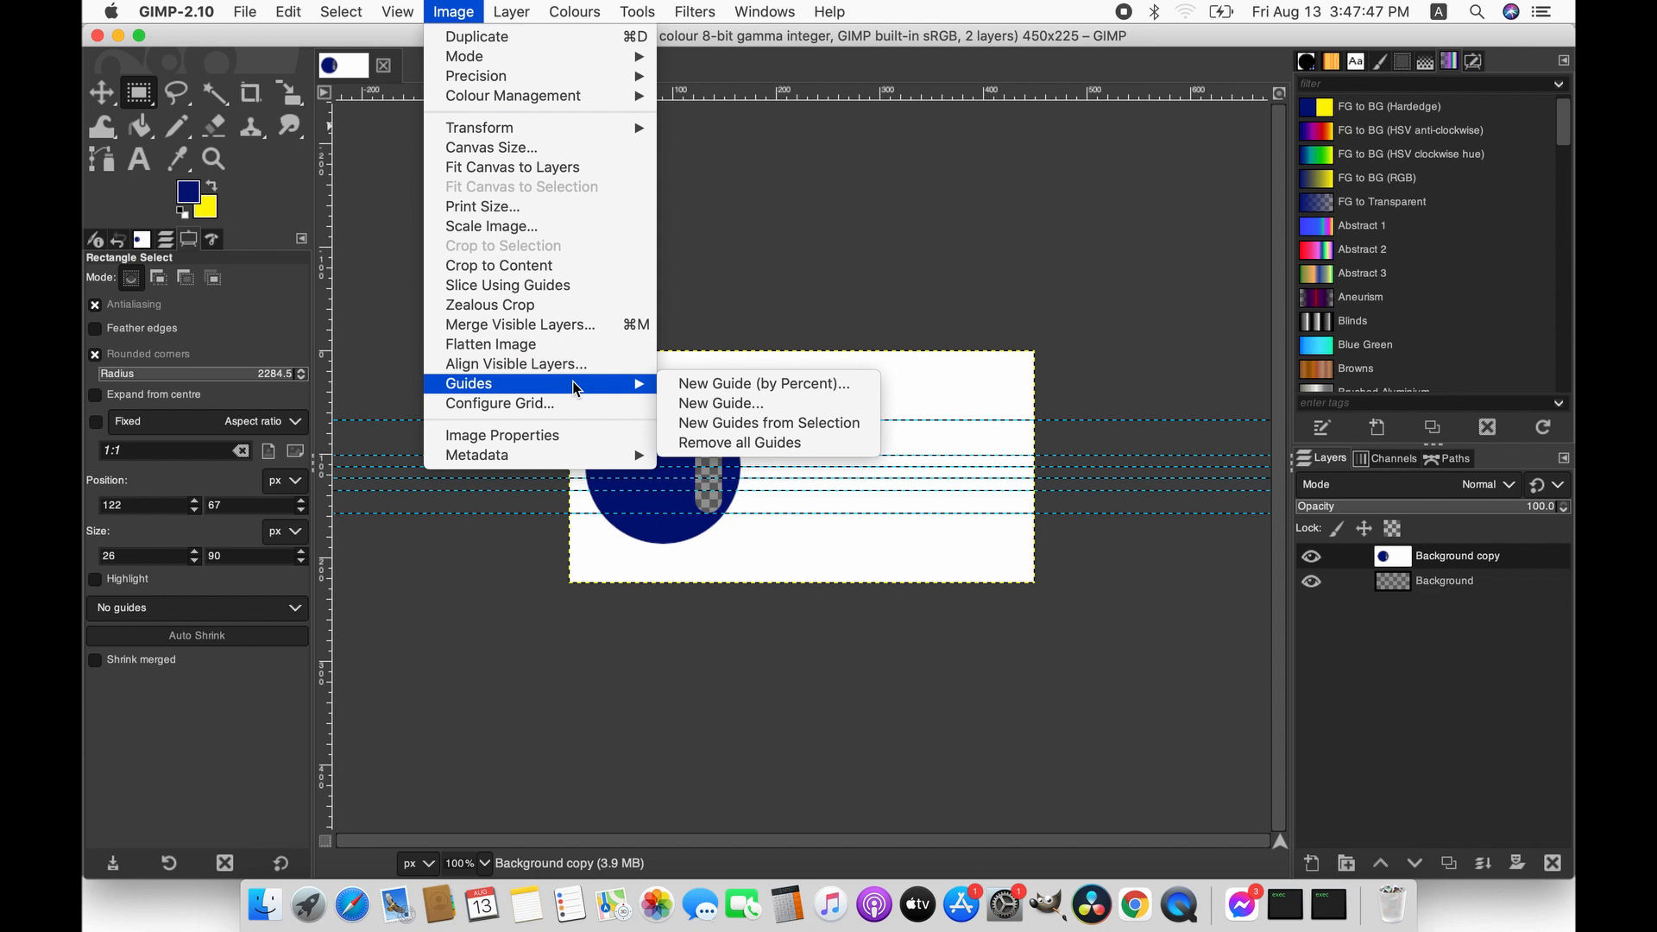
{"action": "left_click", "coordinate": [663, 385]}
{"action": "left_click", "coordinate": [794, 436]}
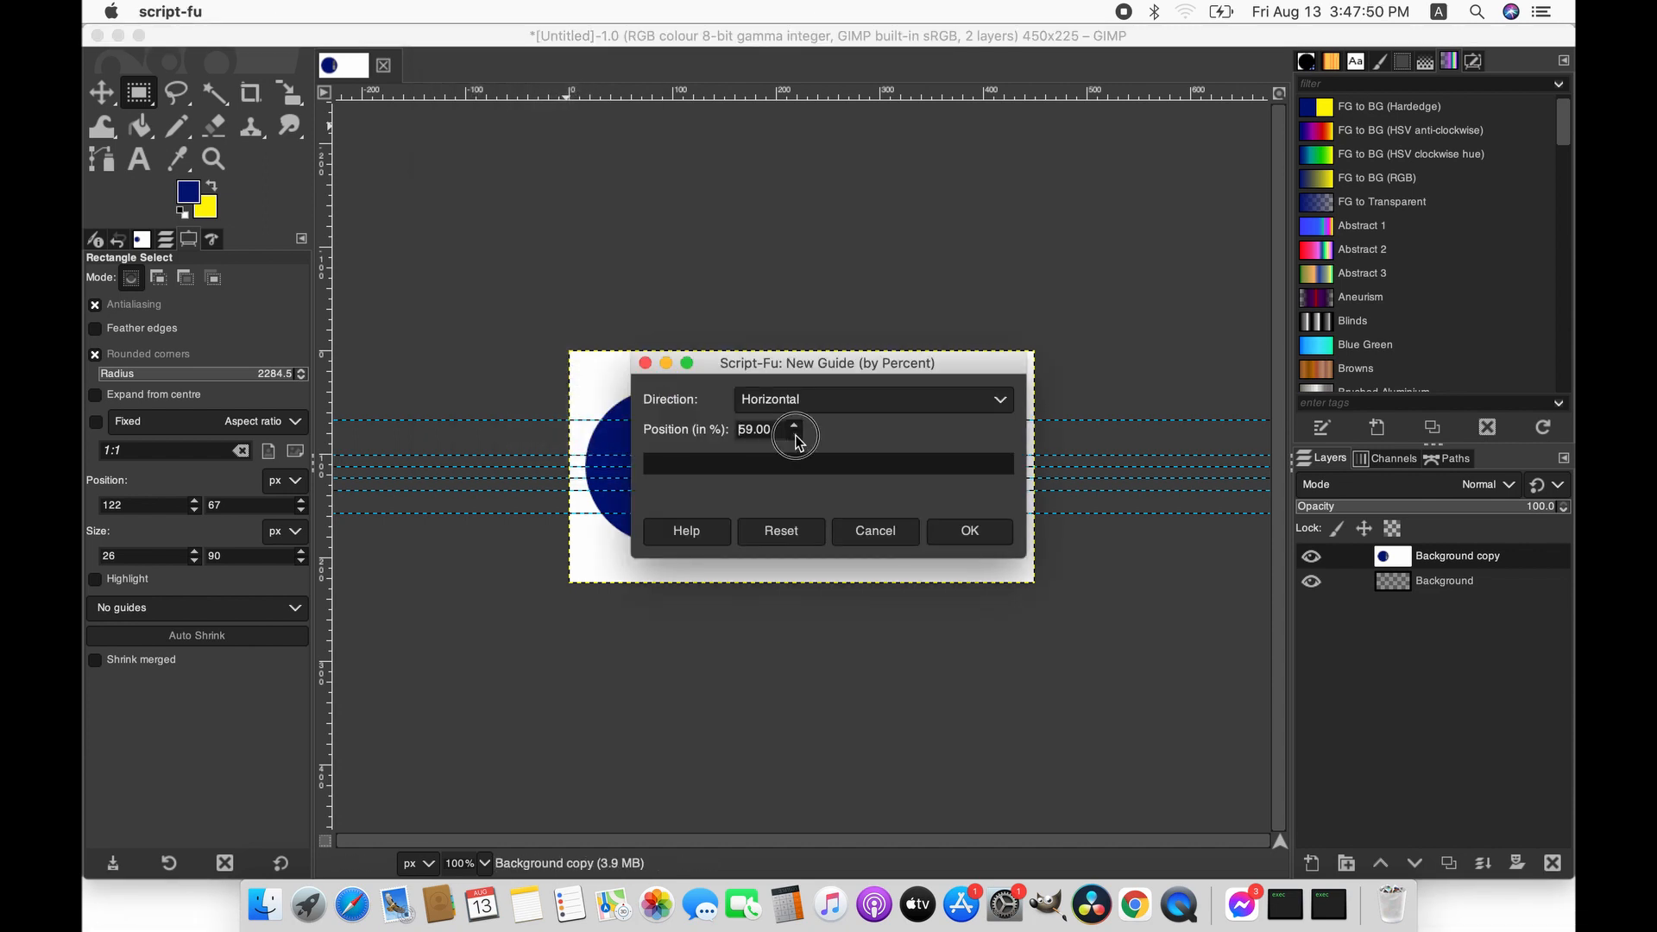
{"action": "left_click", "coordinate": [795, 436]}
{"action": "left_click", "coordinate": [794, 436]}
{"action": "left_click", "coordinate": [794, 436]}
{"action": "left_click", "coordinate": [795, 436]}
{"action": "left_click", "coordinate": [794, 436]}
{"action": "left_click", "coordinate": [794, 435]}
{"action": "left_click", "coordinate": [794, 435]}
{"action": "left_click", "coordinate": [952, 530]}
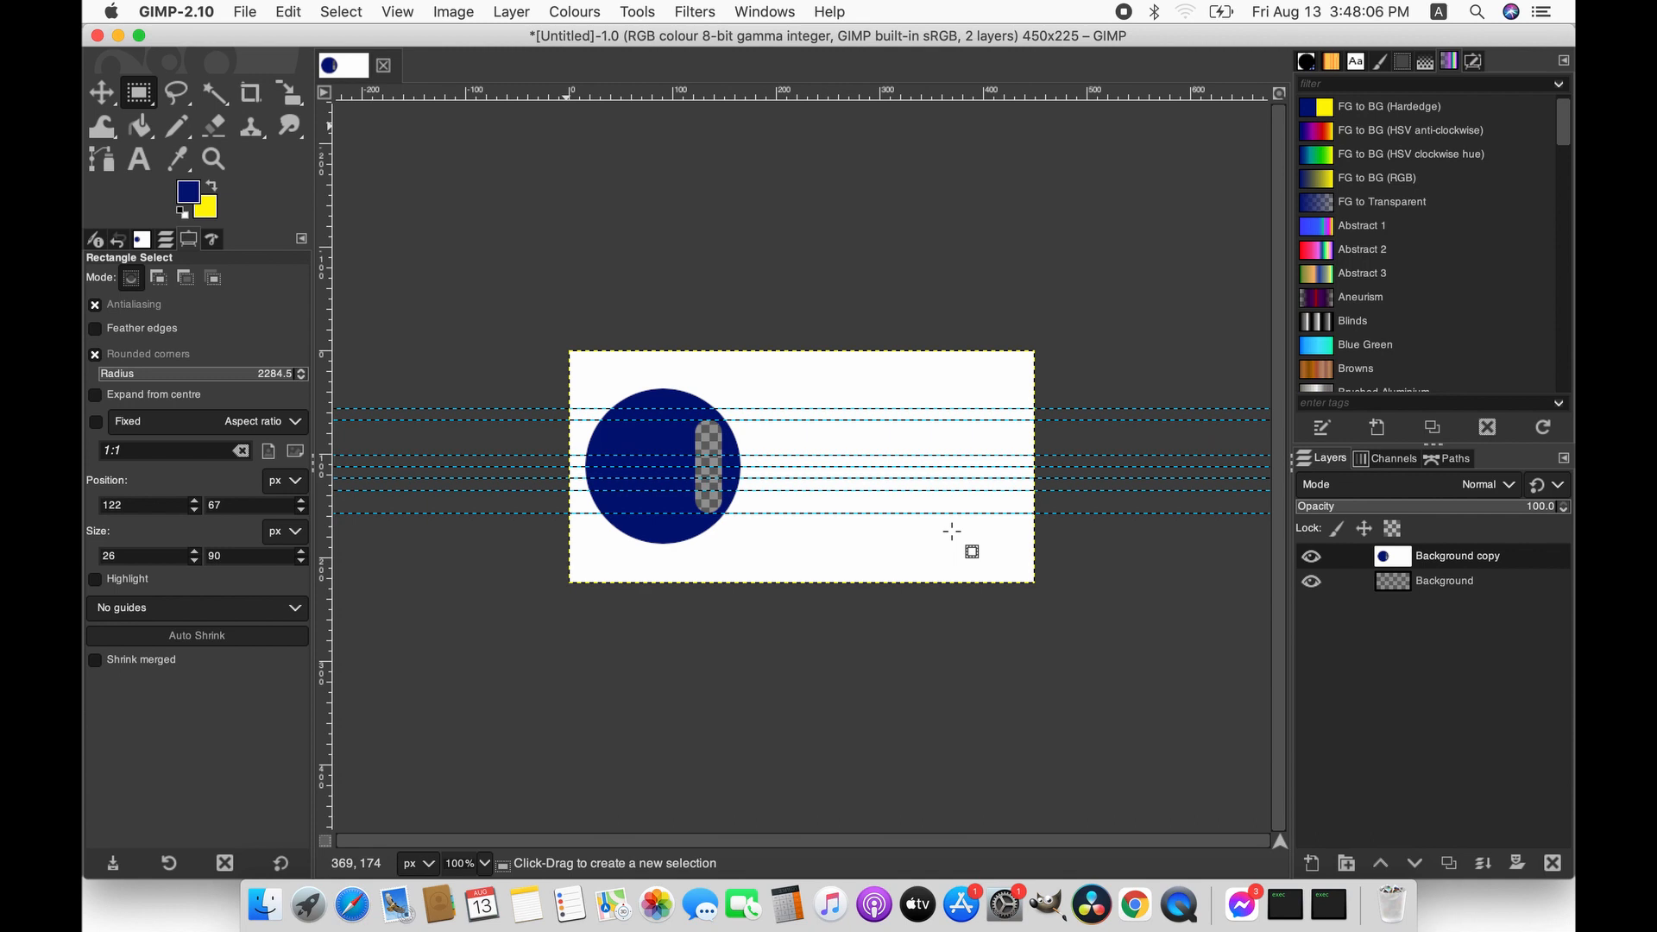
{"action": "key", "text": "super+z"}
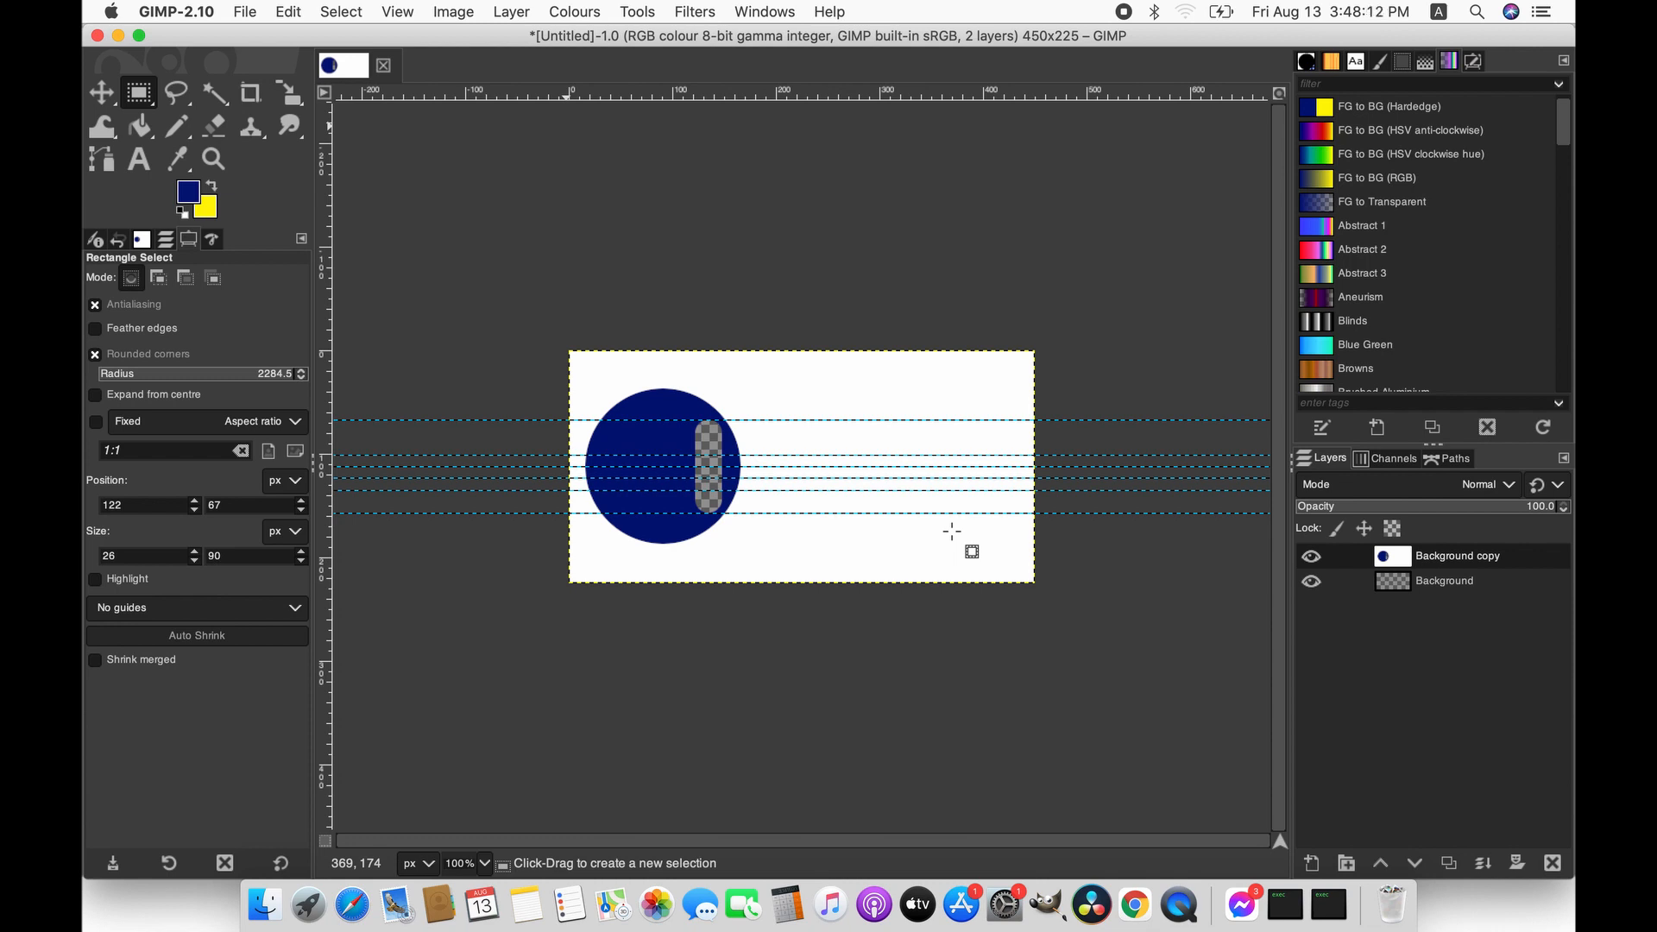
- Add a horizontal guide at 40% of the image height
{"action": "left_click", "coordinate": [511, 11]}
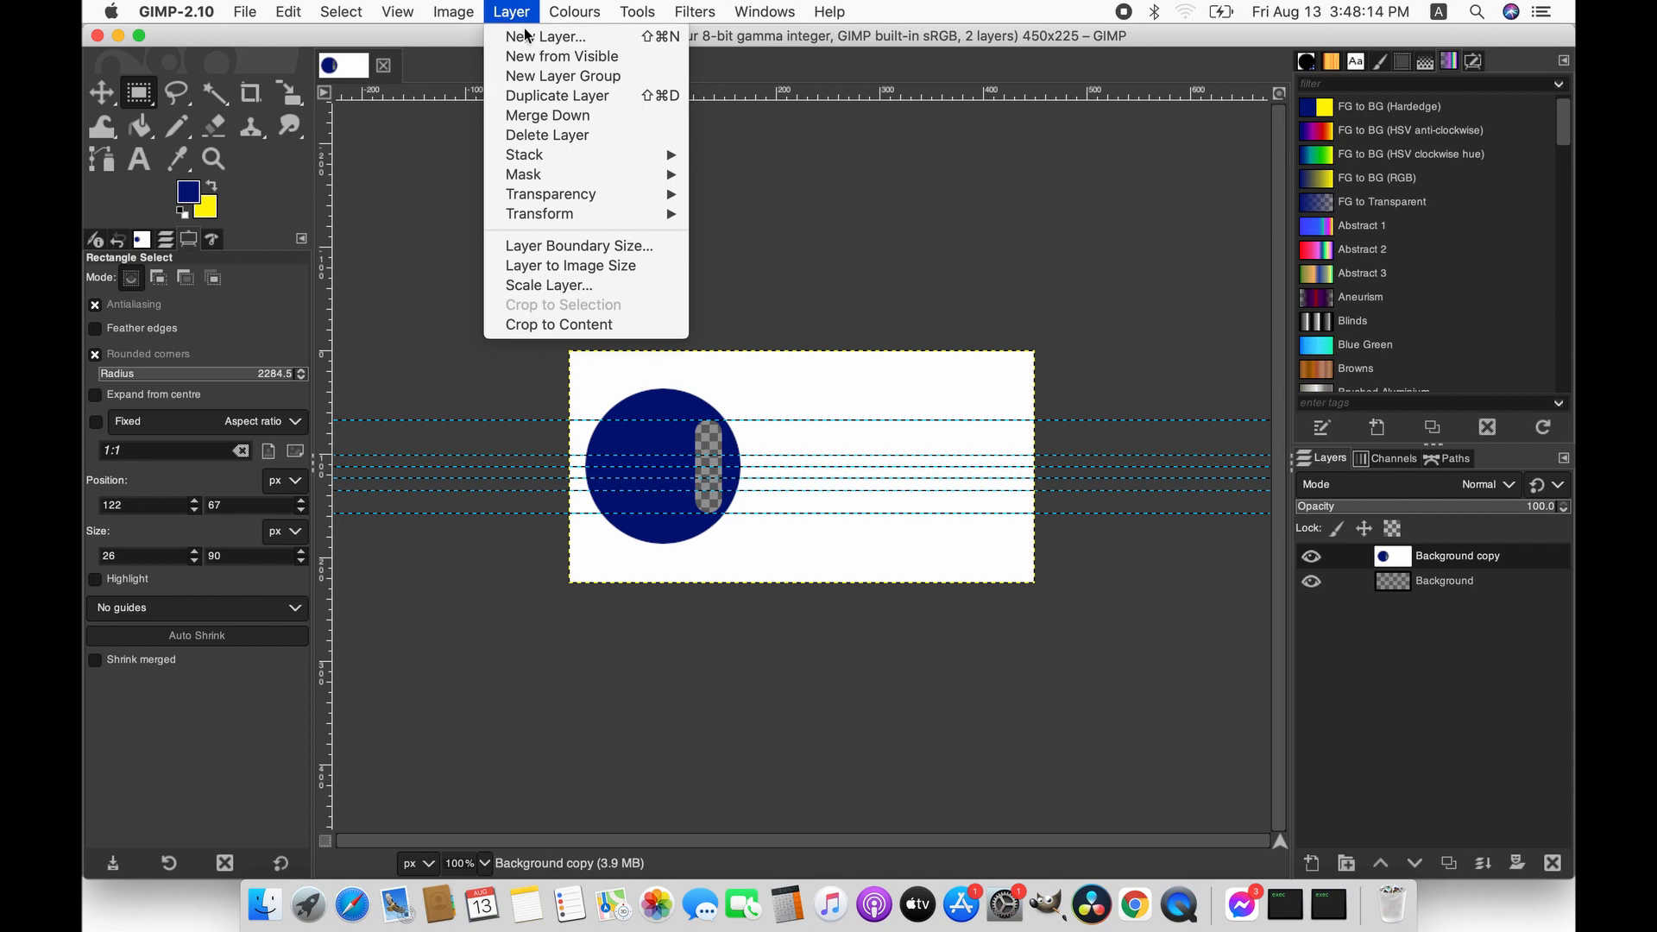
{"action": "mouse_move", "coordinate": [453, 11]}
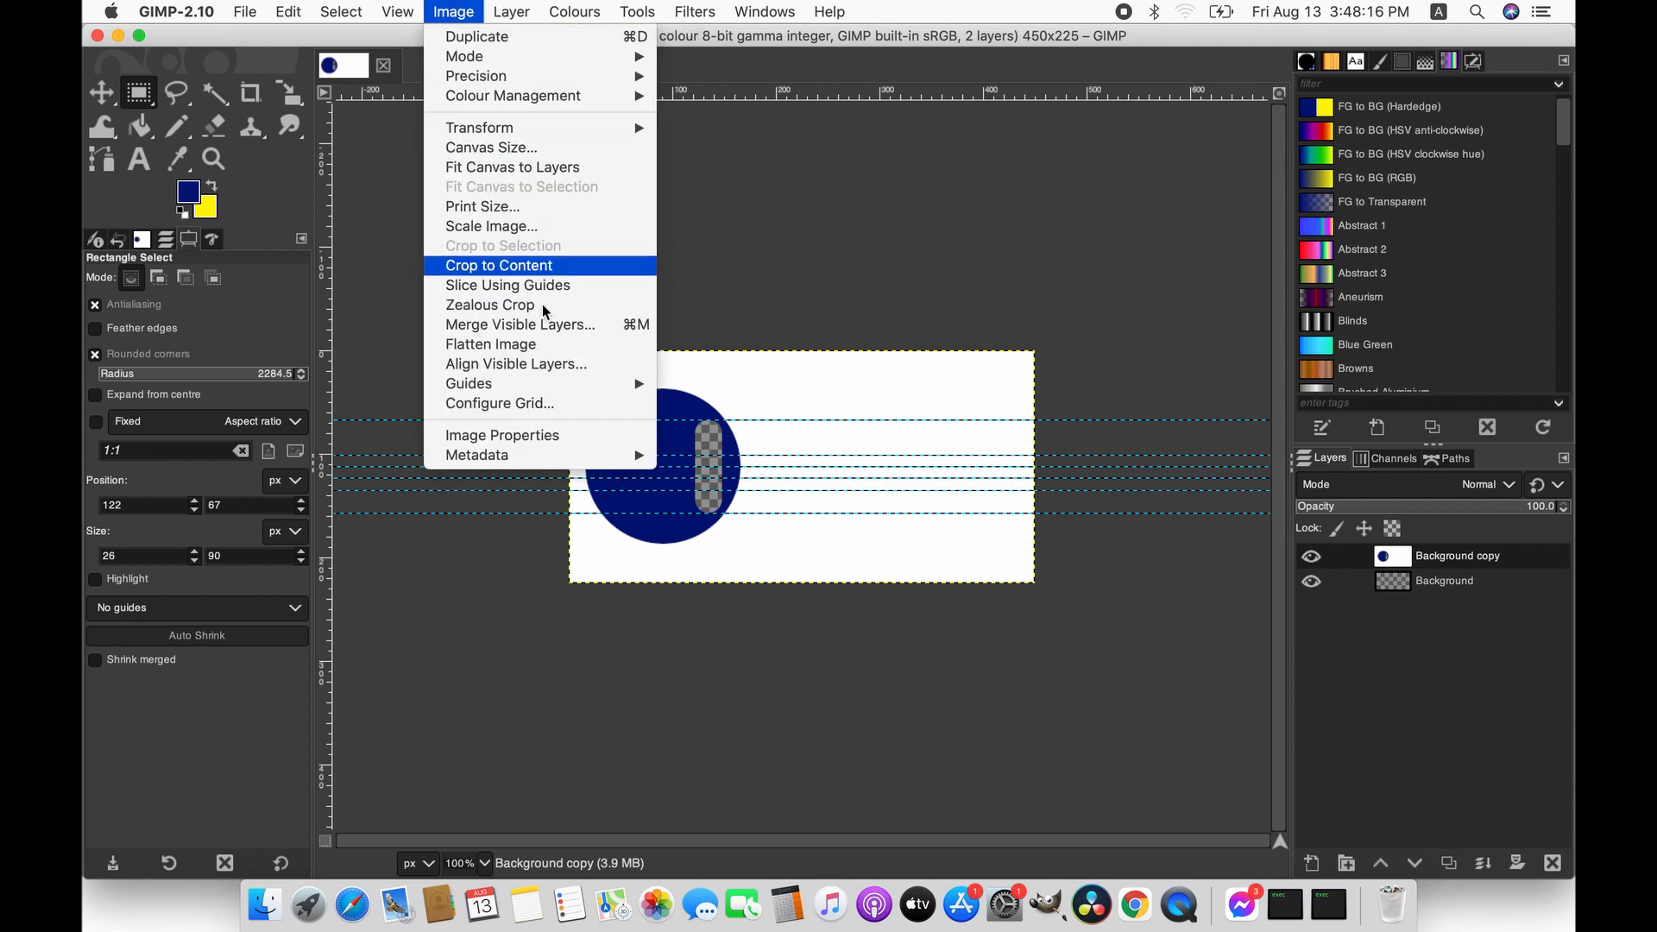
{"action": "left_click", "coordinate": [688, 384]}
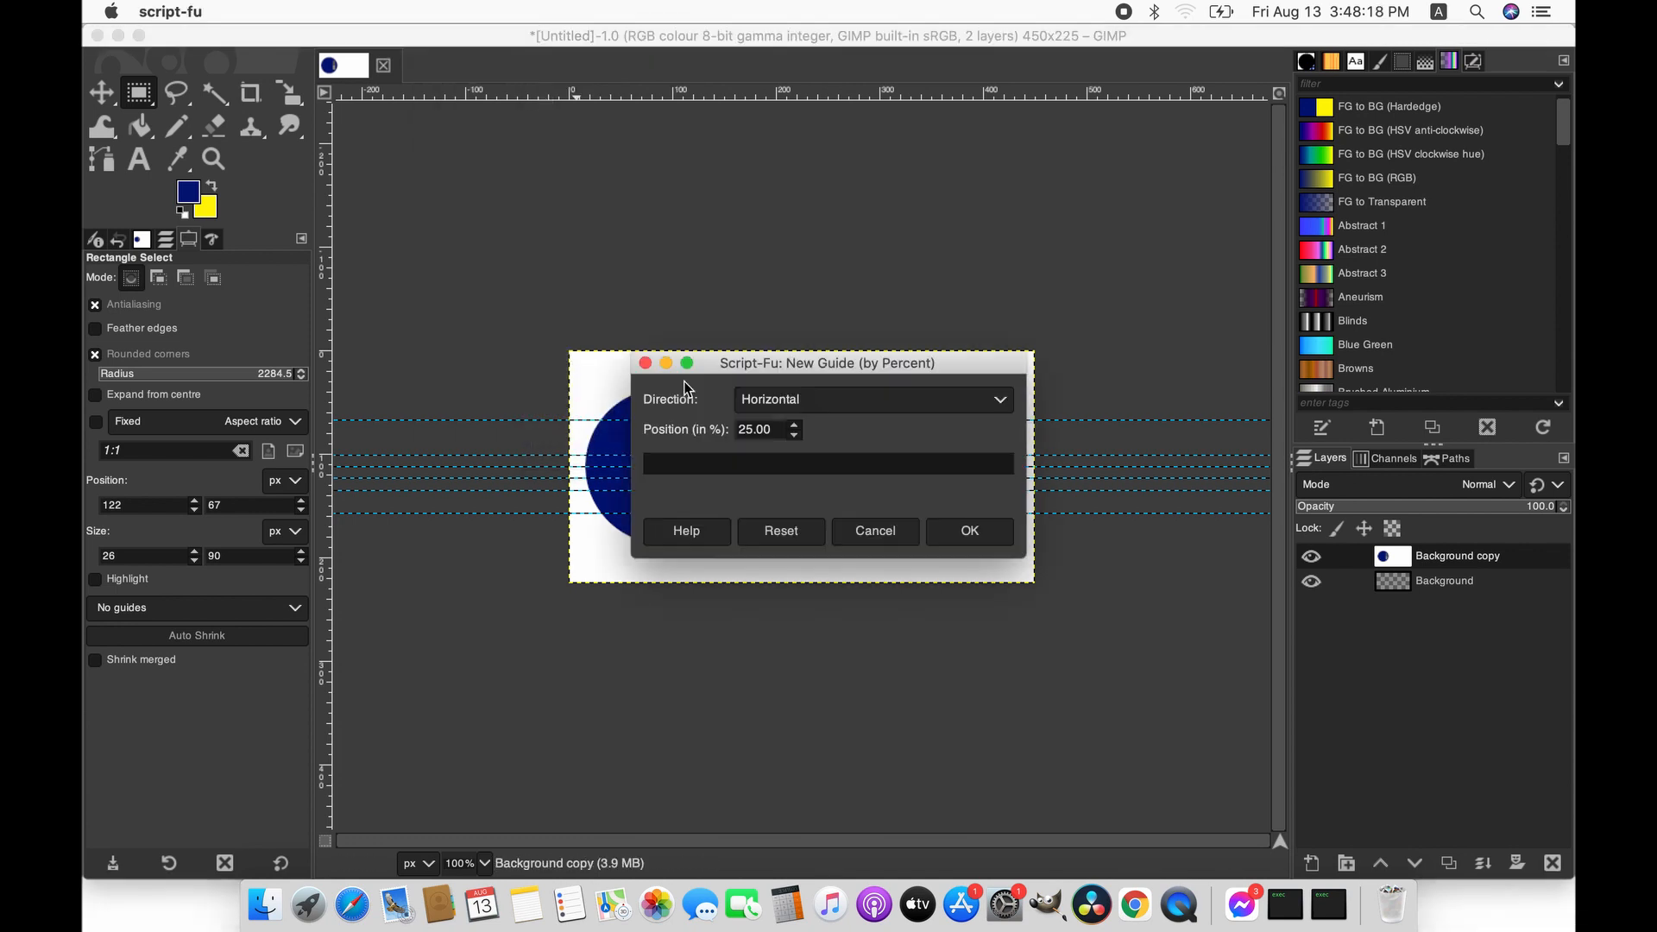
{"action": "left_click", "coordinate": [795, 433]}
{"action": "left_click", "coordinate": [794, 427]}
{"action": "left_click", "coordinate": [794, 426]}
{"action": "left_click", "coordinate": [793, 427]}
{"action": "left_click", "coordinate": [985, 538]}
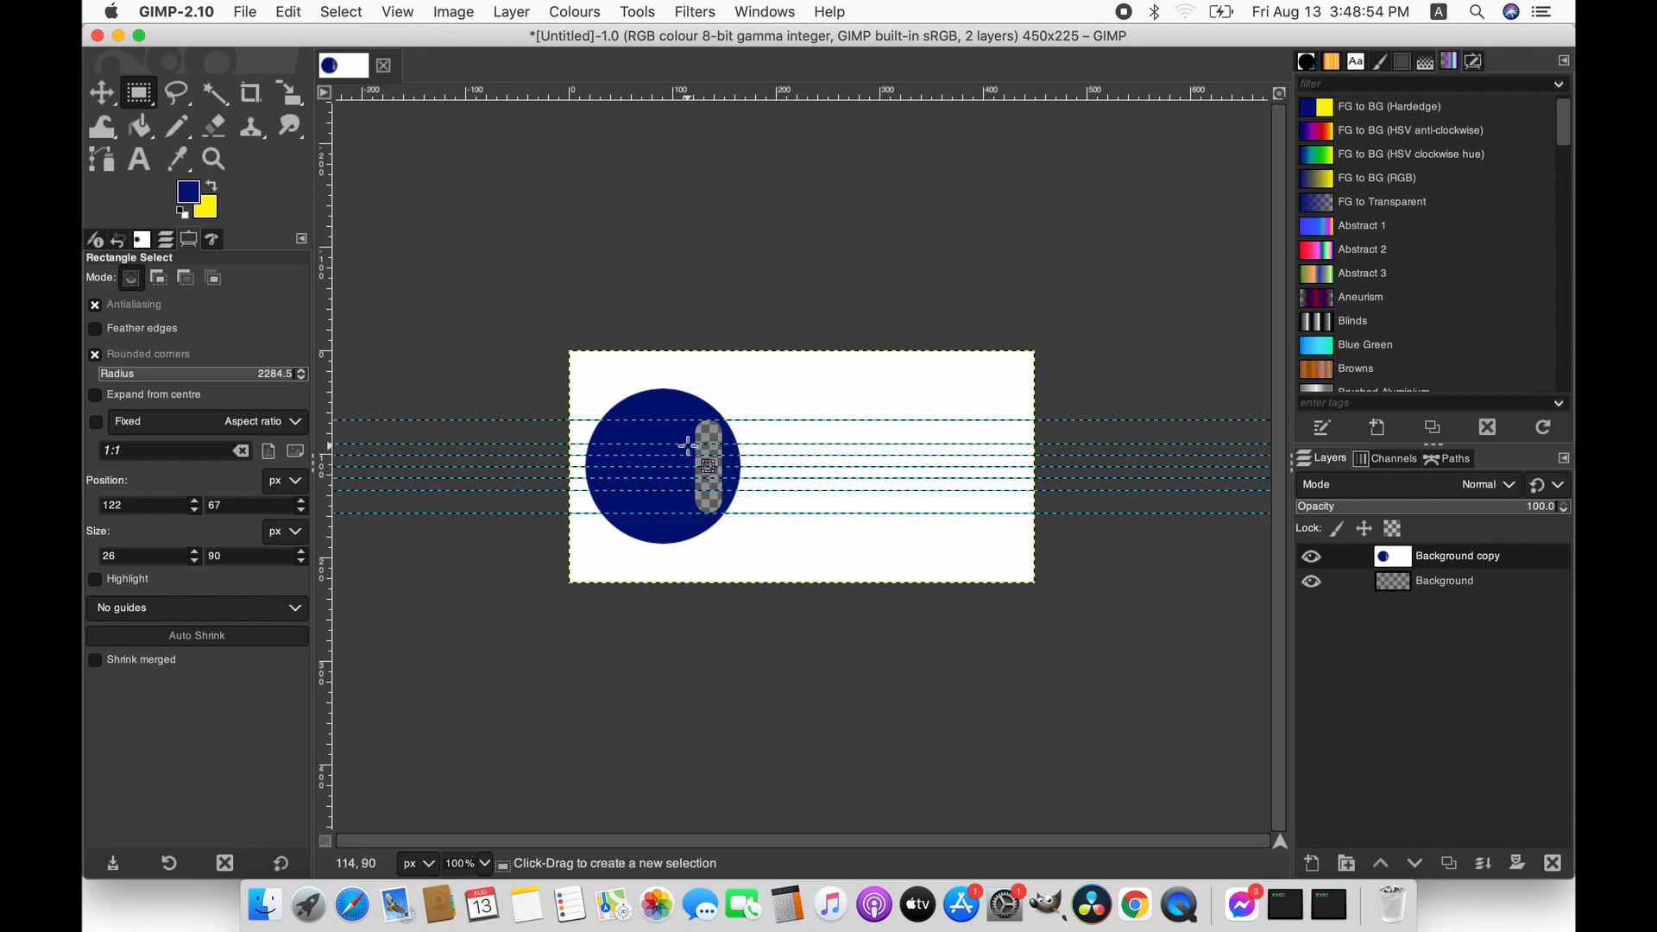
- Add another horizontal guide at 45% of the image height
{"action": "left_click", "coordinate": [455, 11]}
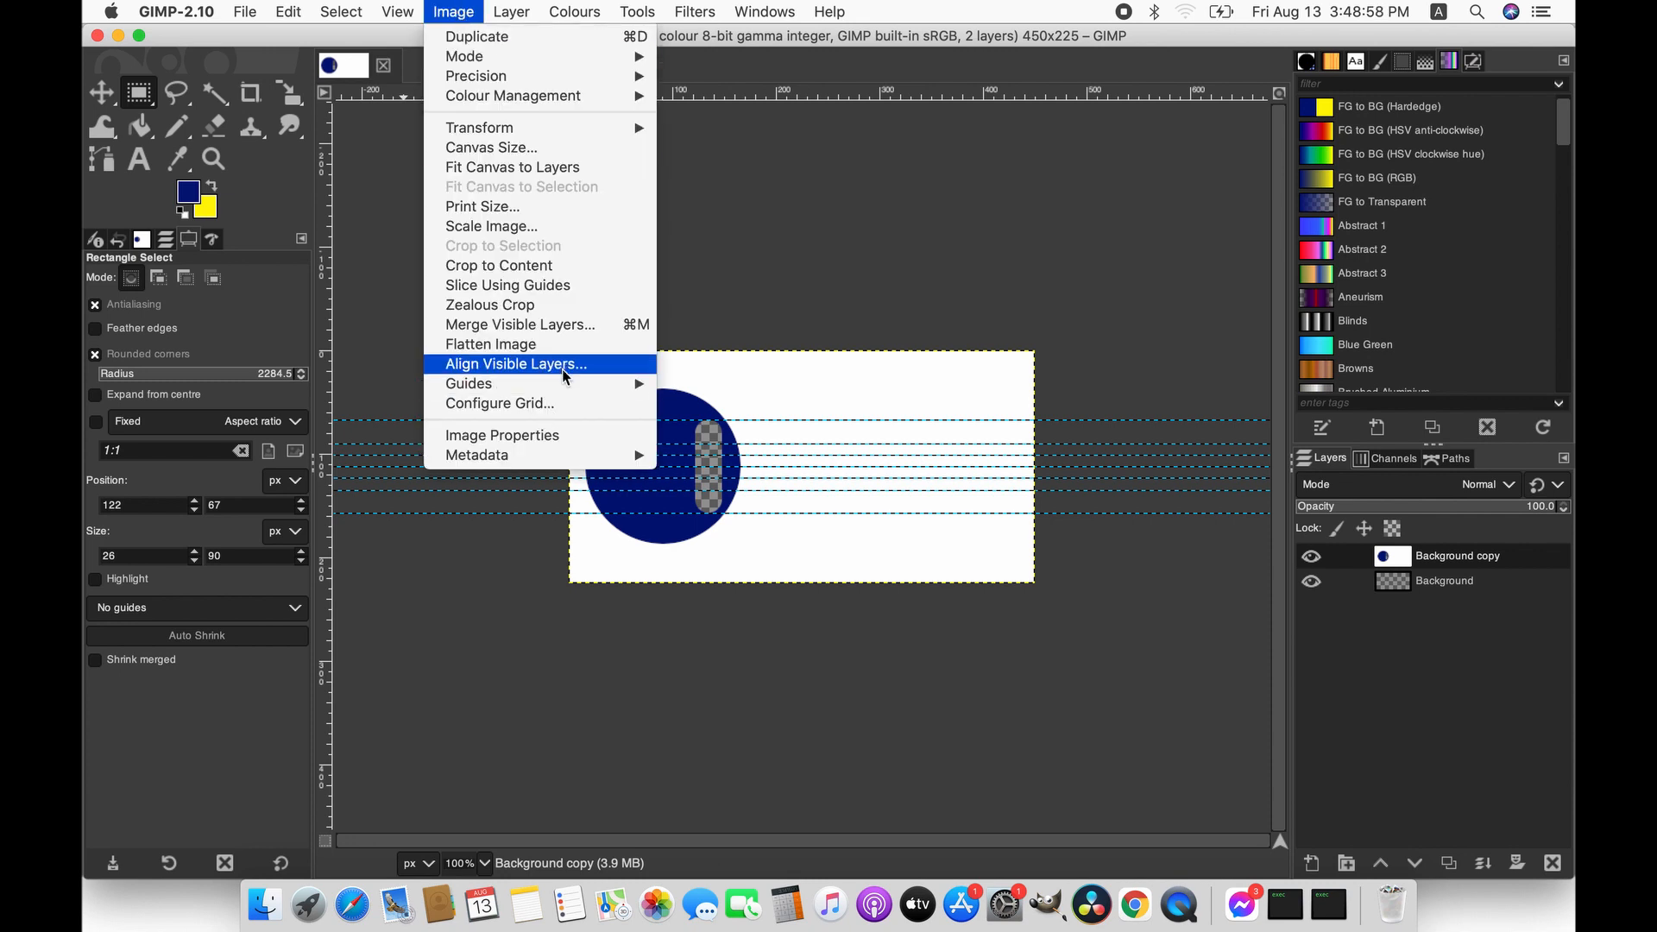
{"action": "mouse_move", "coordinate": [581, 382]}
{"action": "left_click", "coordinate": [699, 383]}
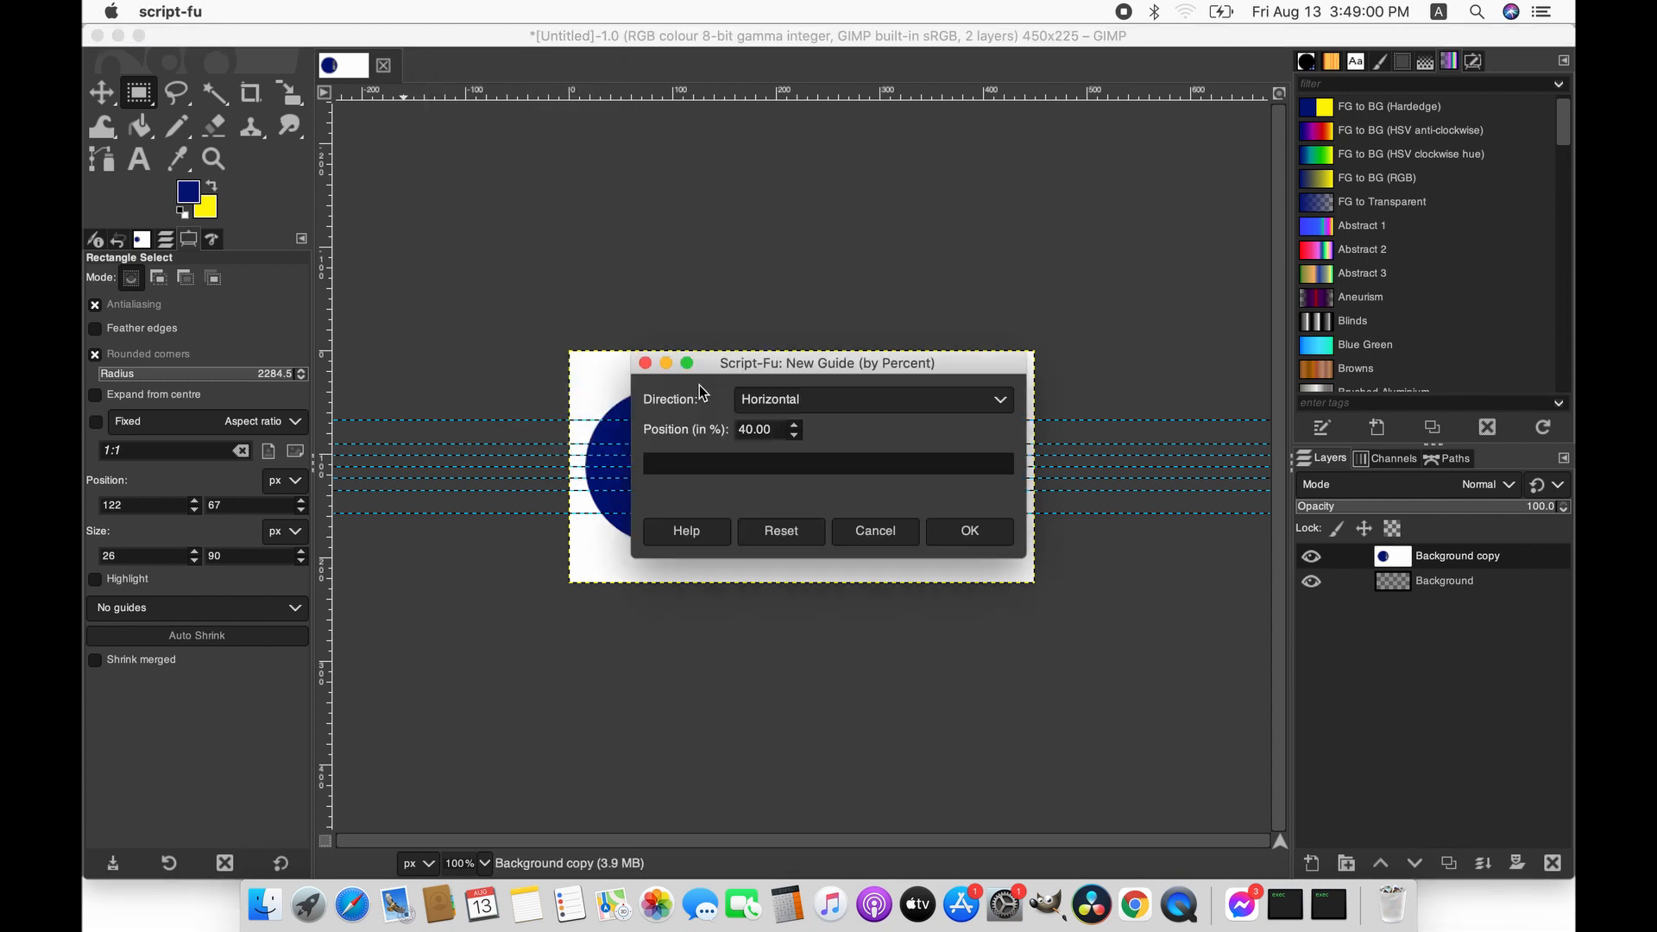
{"action": "left_click", "coordinate": [794, 424]}
{"action": "left_click", "coordinate": [794, 425]}
{"action": "left_click", "coordinate": [794, 424]}
{"action": "left_click", "coordinate": [973, 533]}
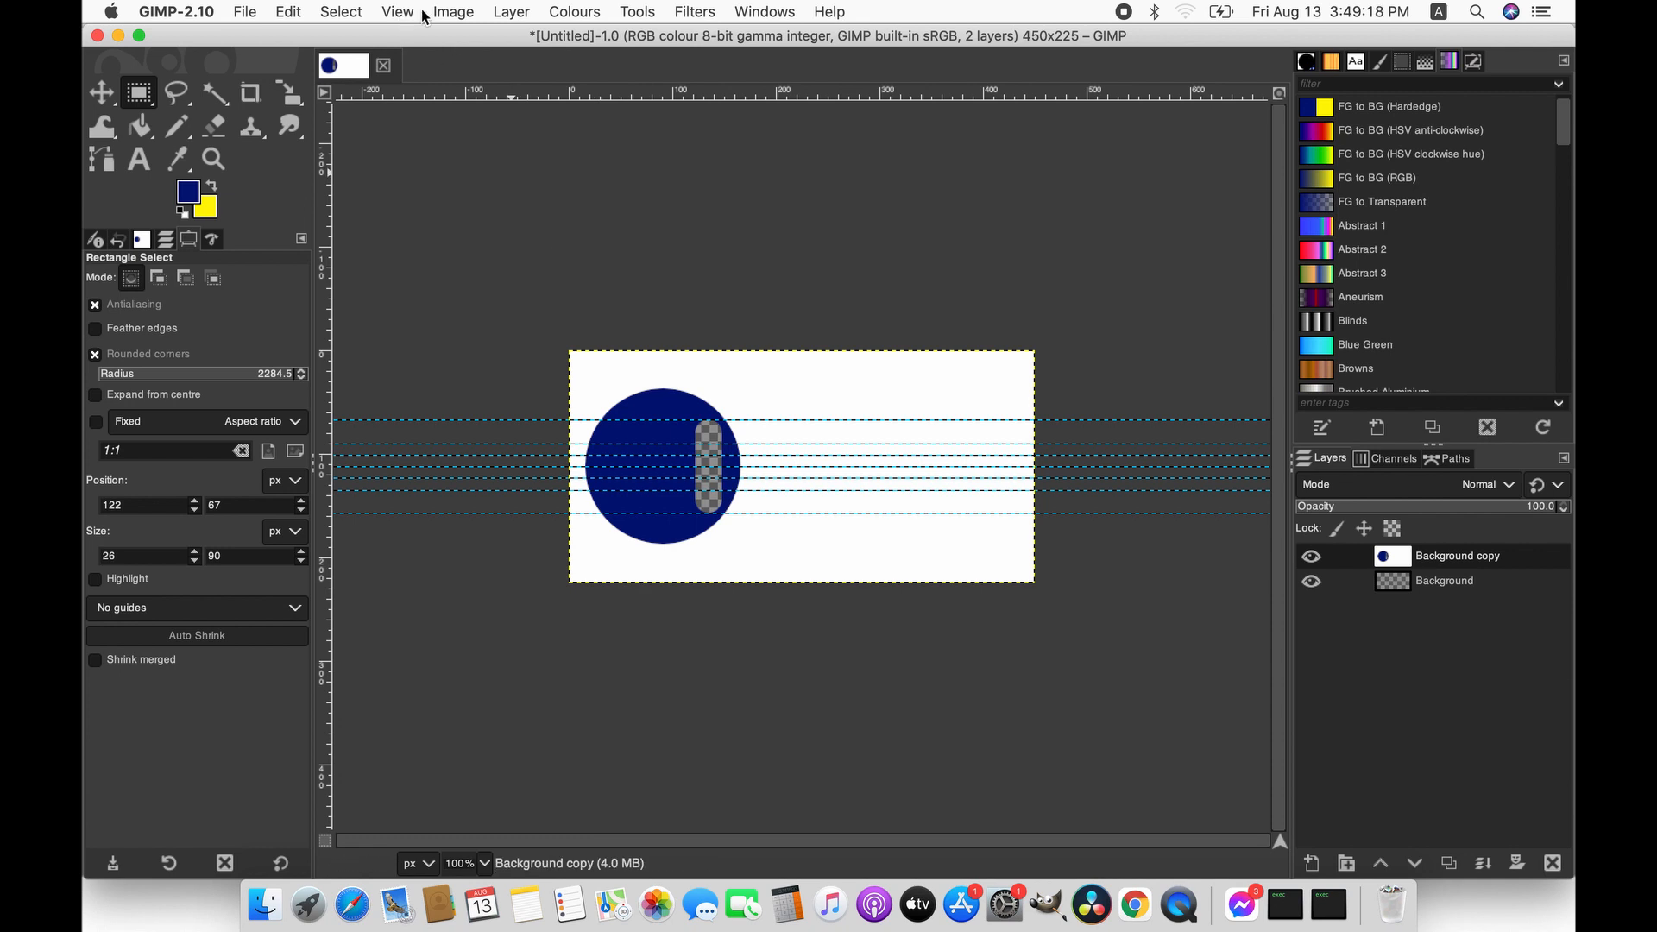
- Add another horizontal guide at 30% of the image height
{"action": "left_click", "coordinate": [451, 9]}
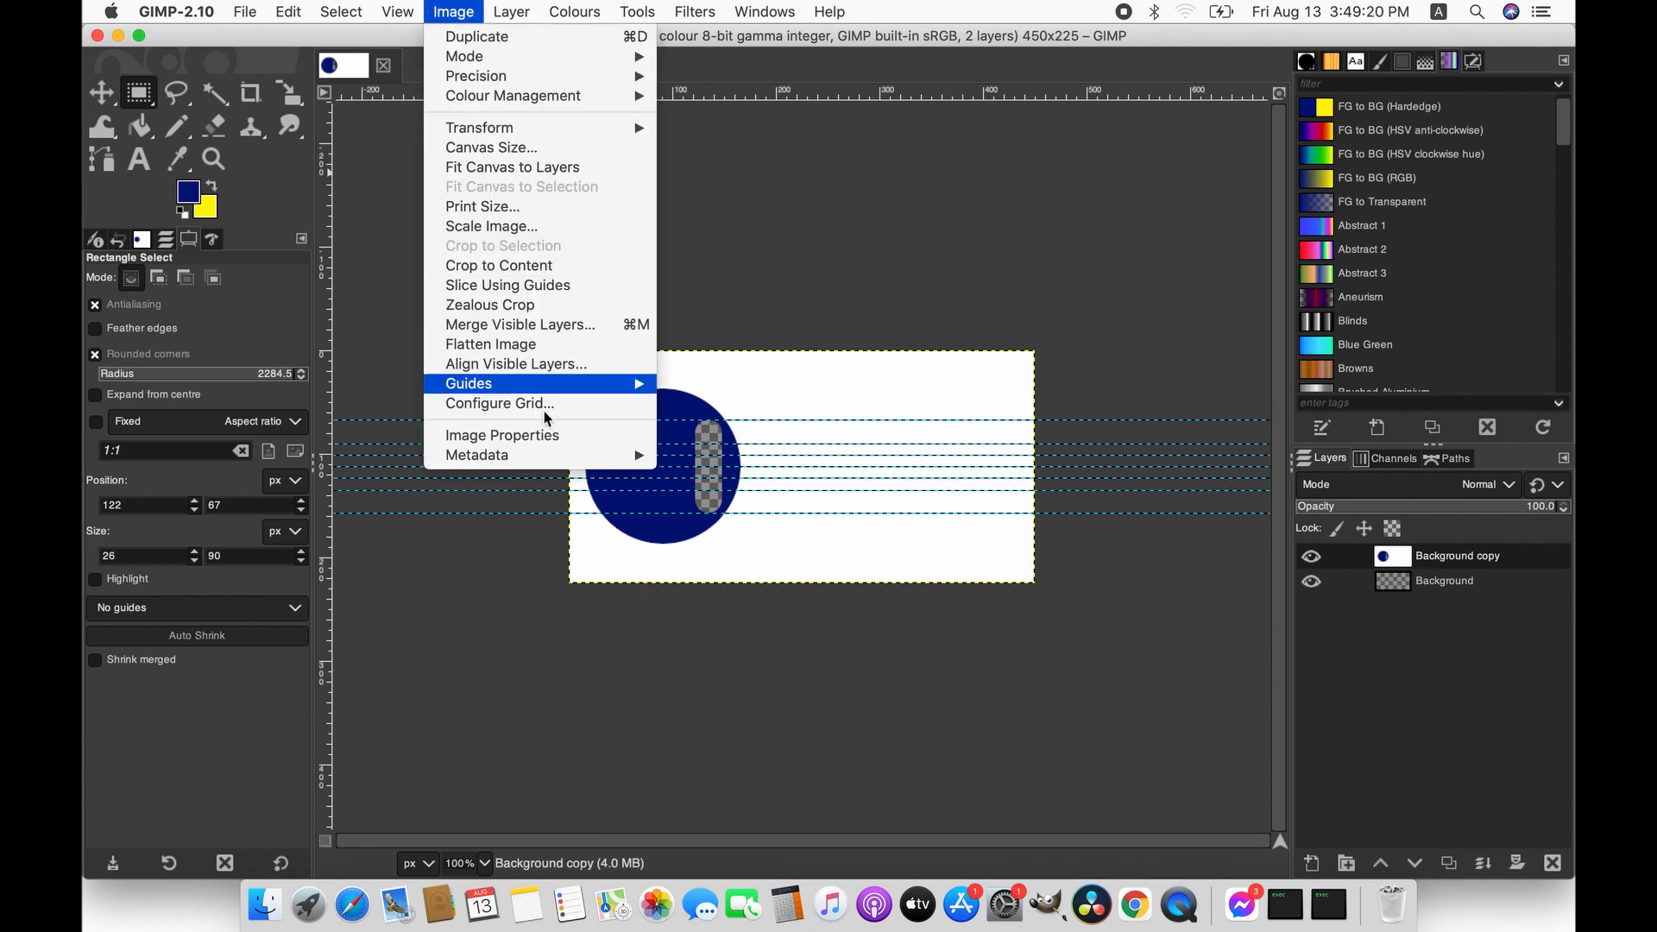
{"action": "mouse_move", "coordinate": [597, 381]}
{"action": "left_click", "coordinate": [713, 382]}
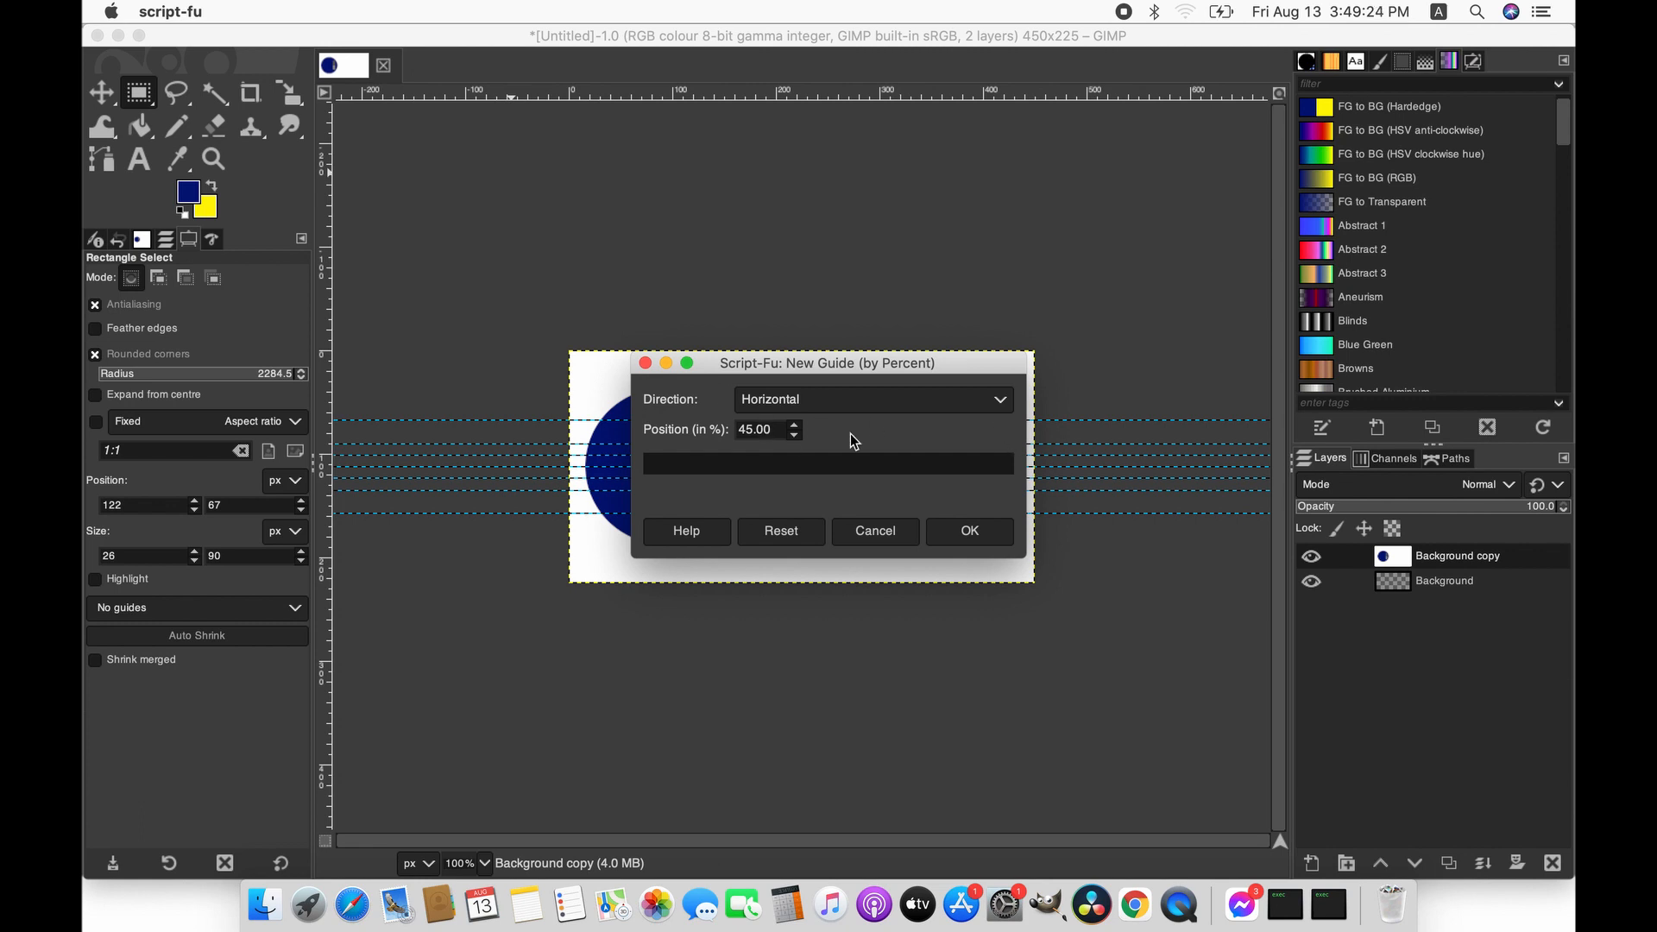
{"action": "left_click", "coordinate": [794, 435]}
{"action": "left_click", "coordinate": [794, 435]}
{"action": "left_click", "coordinate": [794, 435]}
{"action": "left_click", "coordinate": [794, 435]}
{"action": "left_click", "coordinate": [794, 434]}
{"action": "left_click", "coordinate": [795, 437]}
{"action": "left_click", "coordinate": [795, 436]}
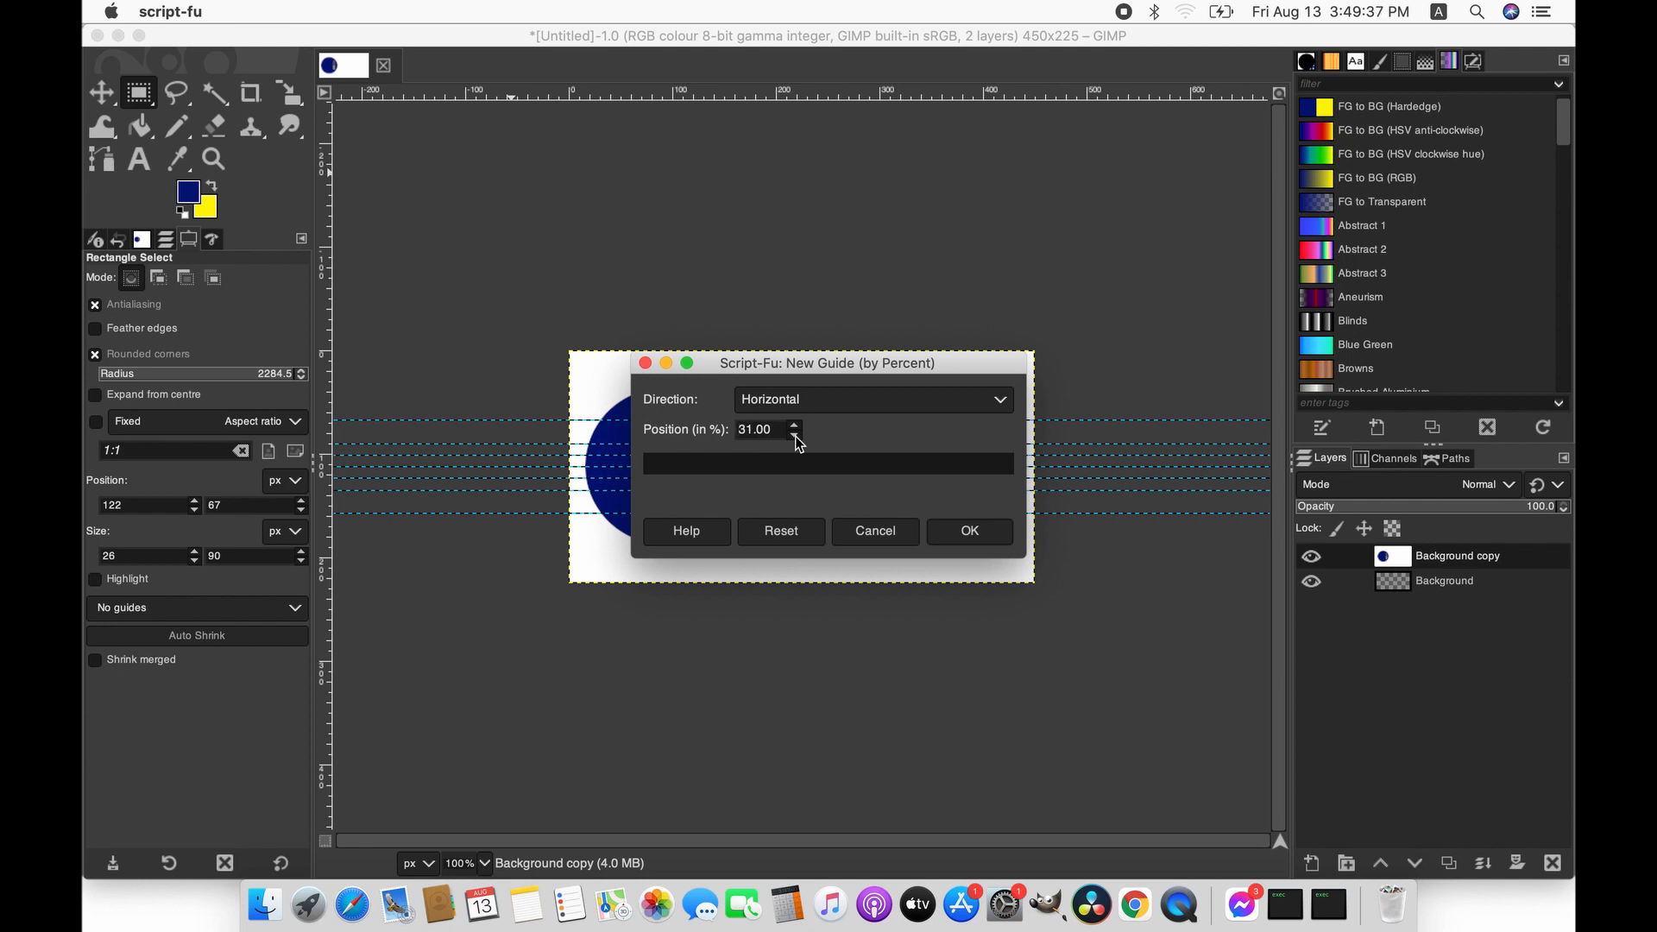
{"action": "left_click", "coordinate": [995, 531]}
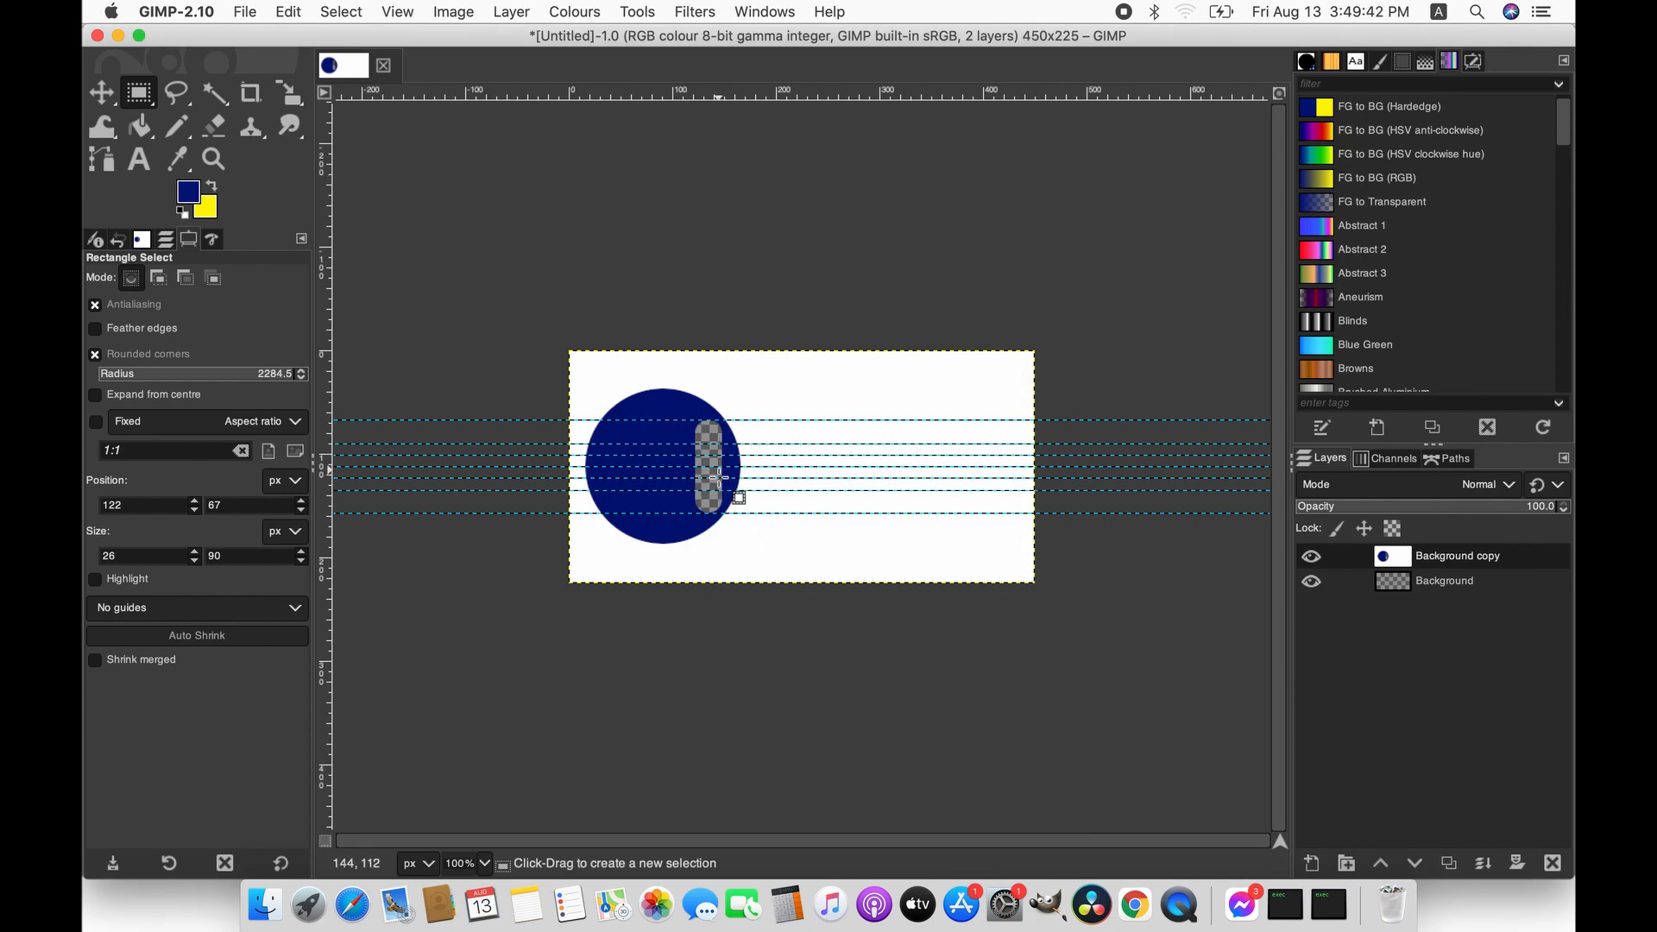
- Try adding a horizontal guide at 25% of the image height
{"action": "left_click", "coordinate": [455, 11]}
{"action": "mouse_move", "coordinate": [636, 385]}
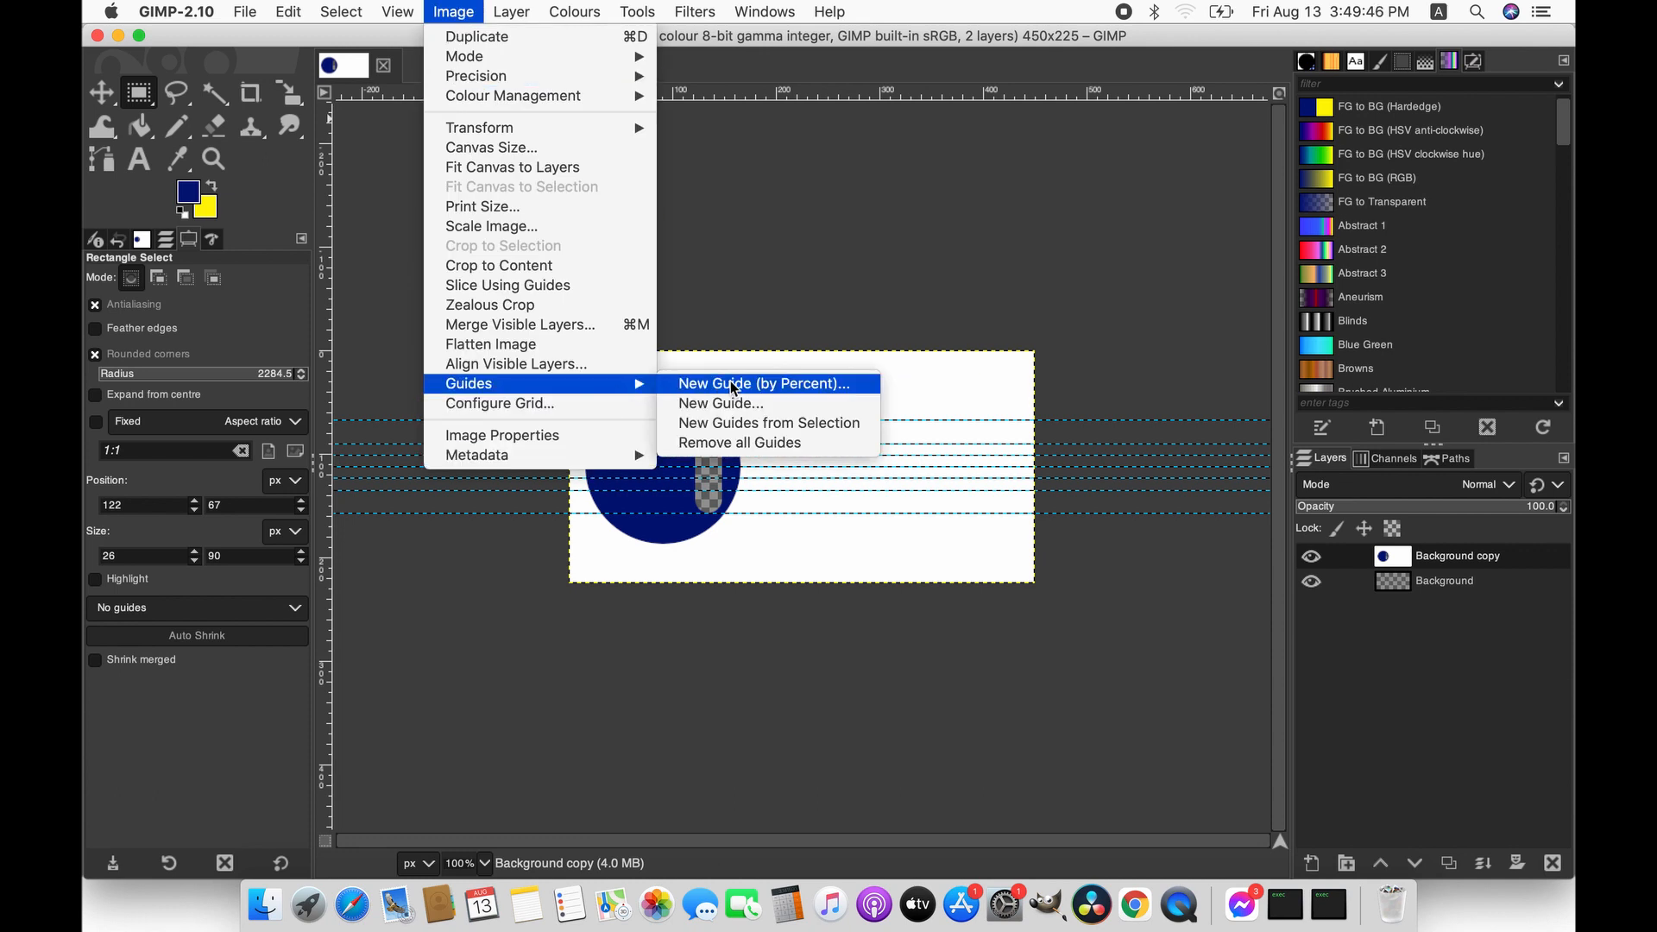
{"action": "left_click", "coordinate": [764, 380]}
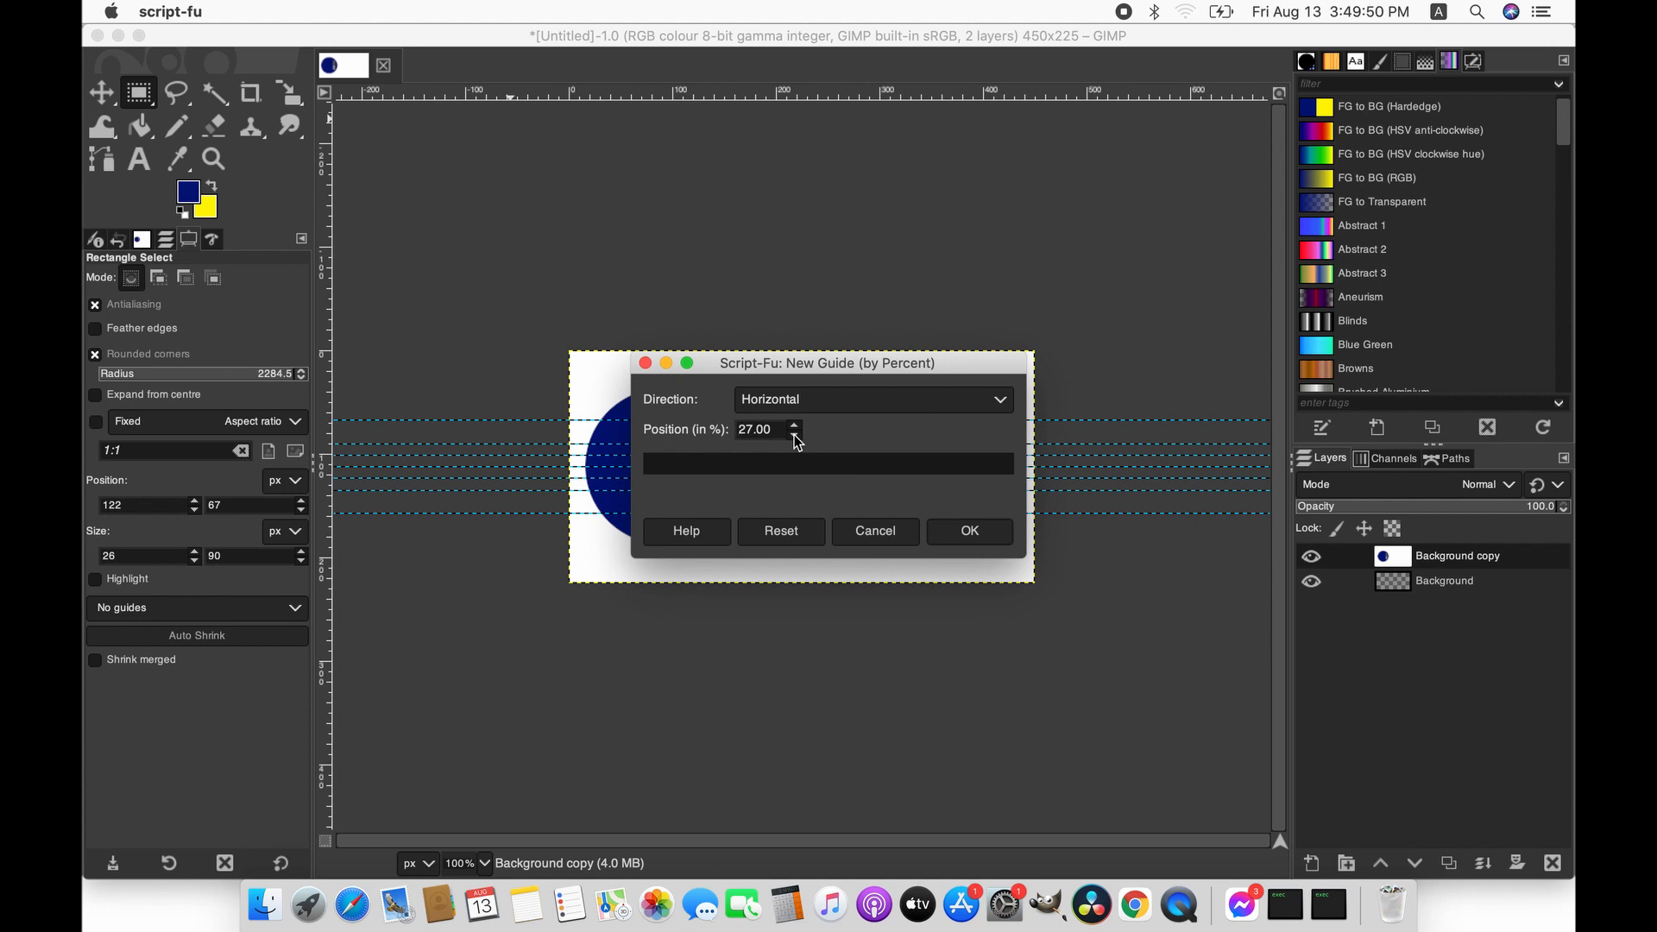
{"action": "left_click", "coordinate": [967, 536]}
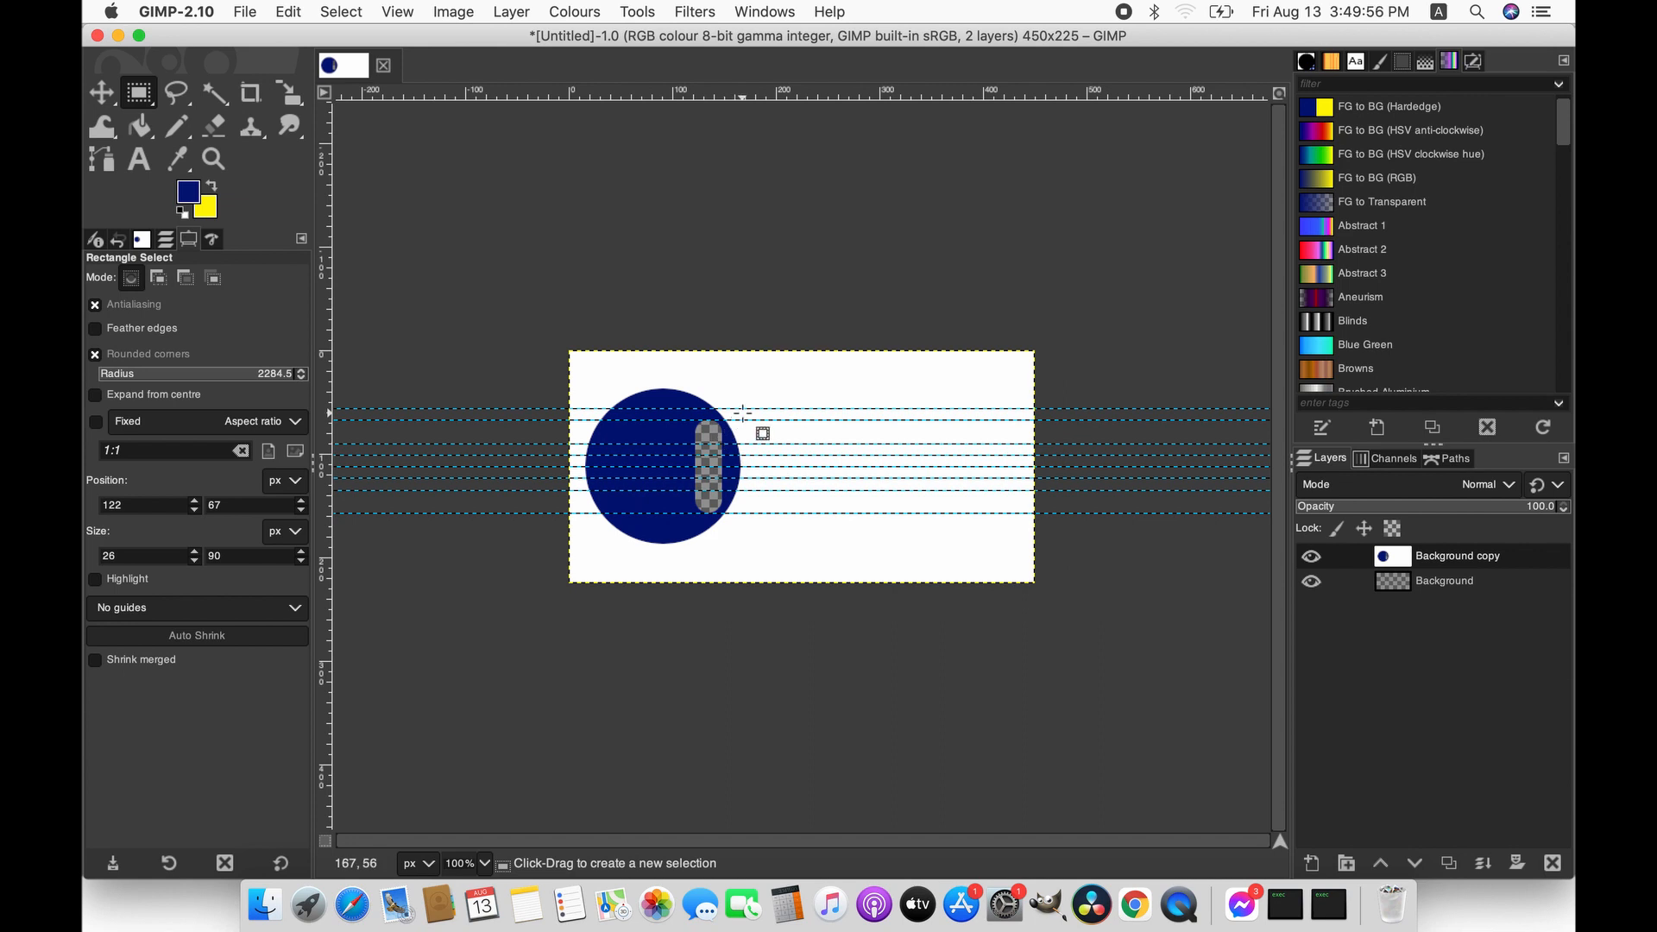
{"action": "left_click", "coordinate": [678, 433]}
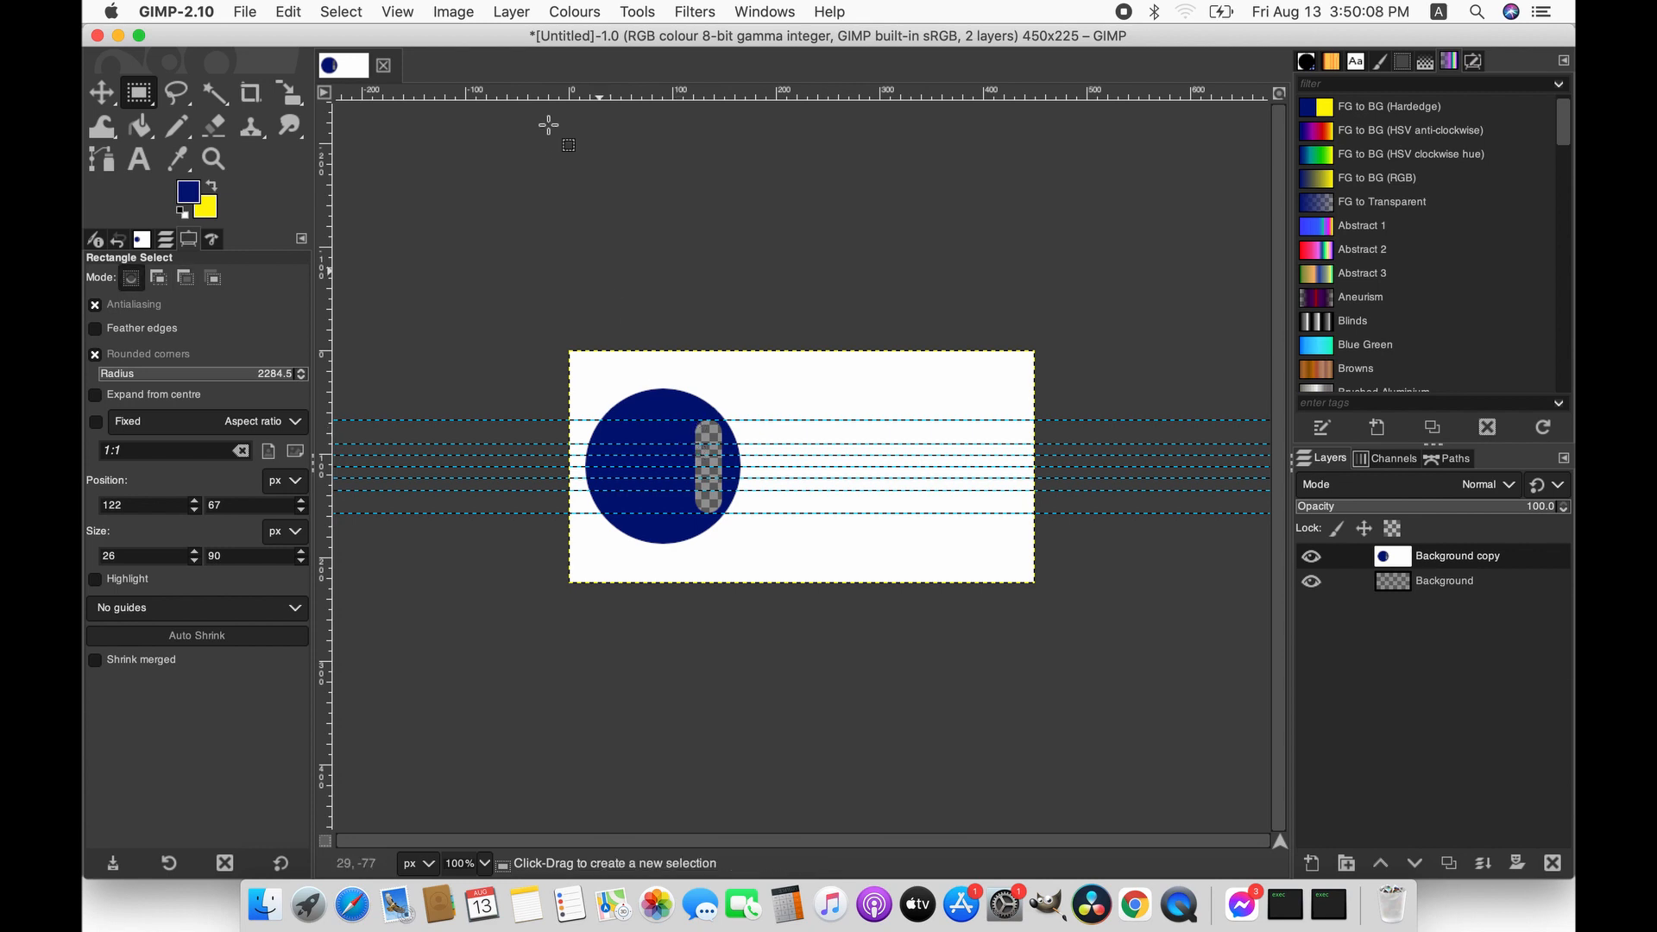
- Add a horizontal guide at 35% of the image height
{"action": "left_click", "coordinate": [452, 11]}
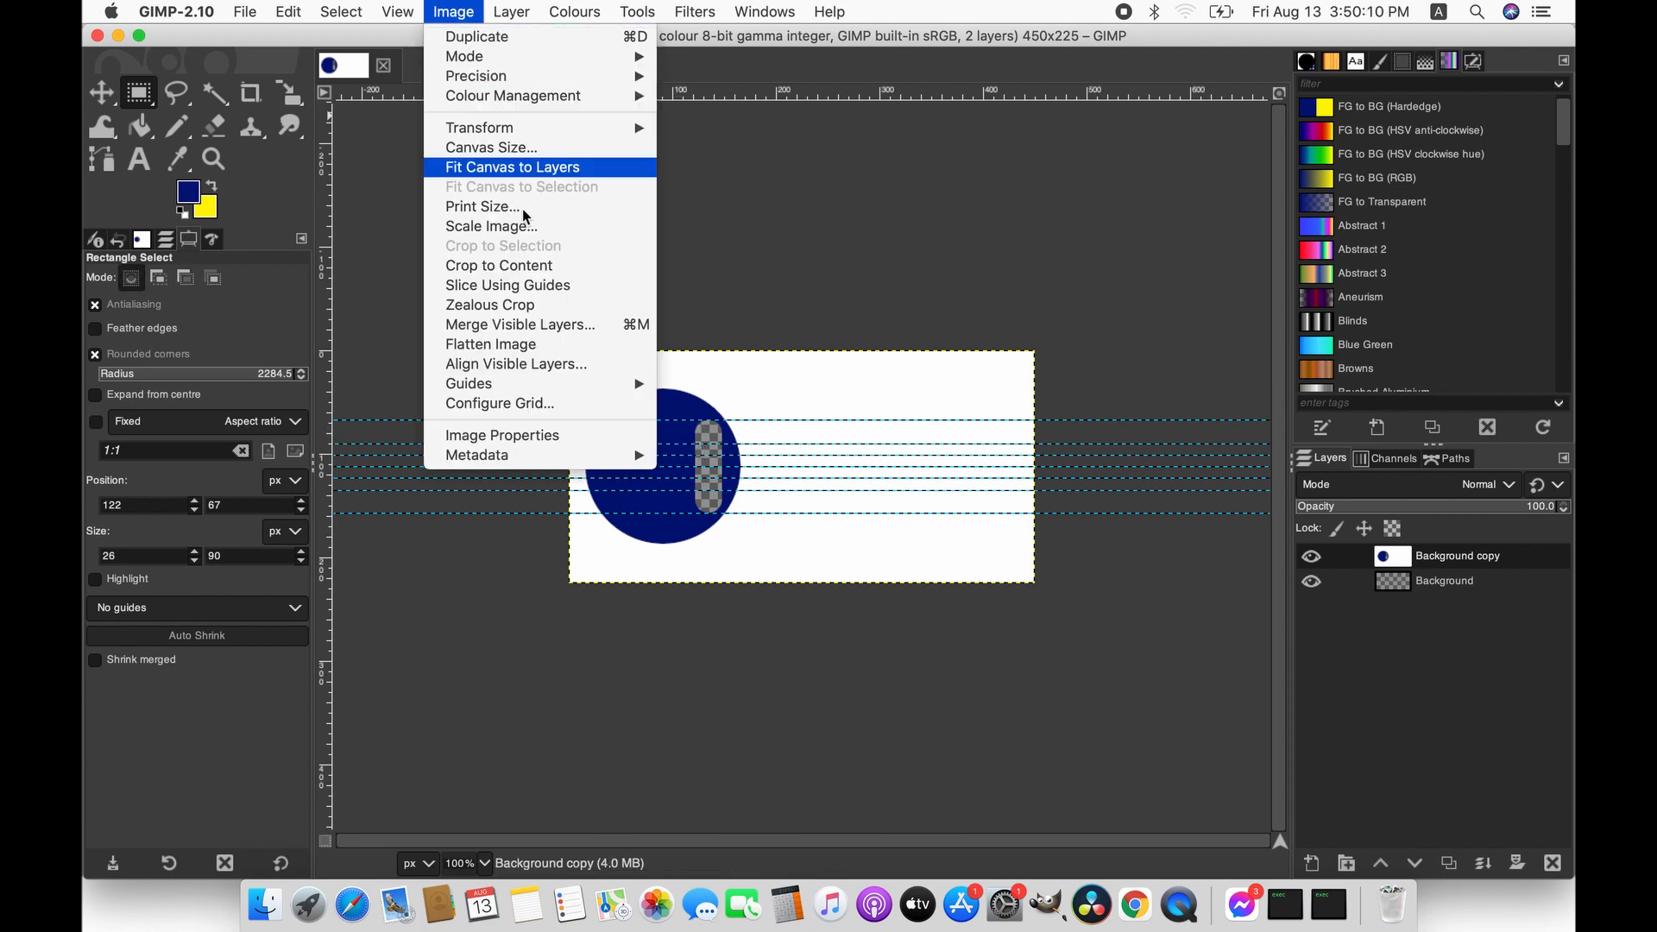
{"action": "mouse_move", "coordinate": [595, 383]}
{"action": "left_click", "coordinate": [700, 383]}
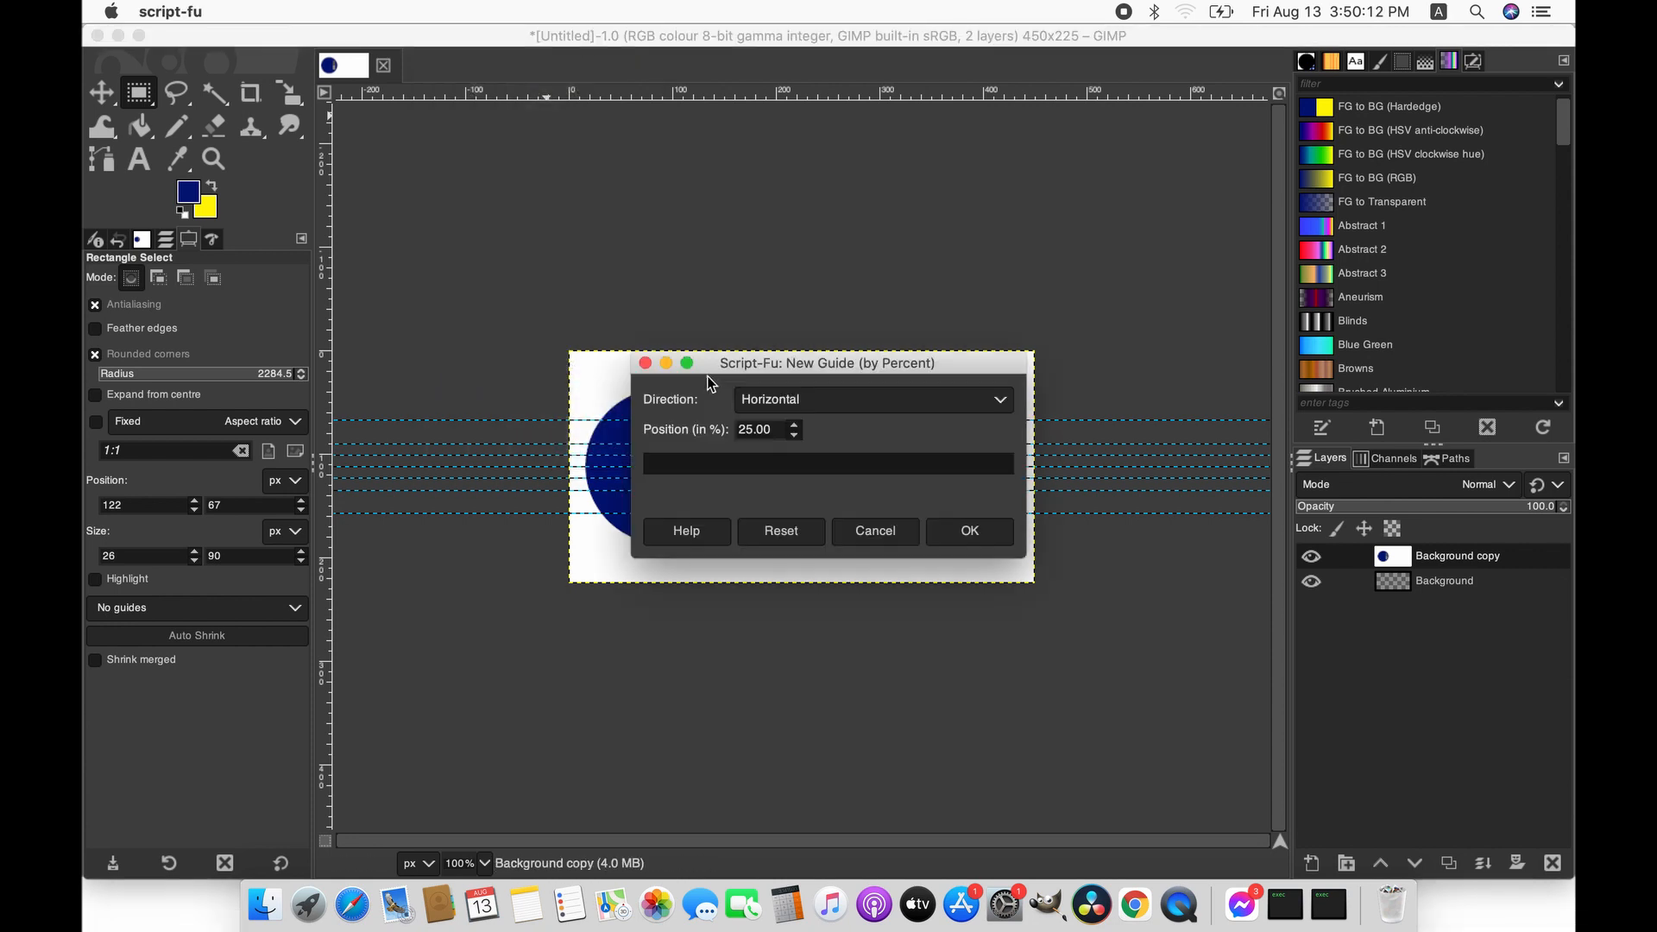
{"action": "left_click", "coordinate": [794, 426]}
{"action": "left_click", "coordinate": [795, 428]}
{"action": "left_click", "coordinate": [978, 535]}
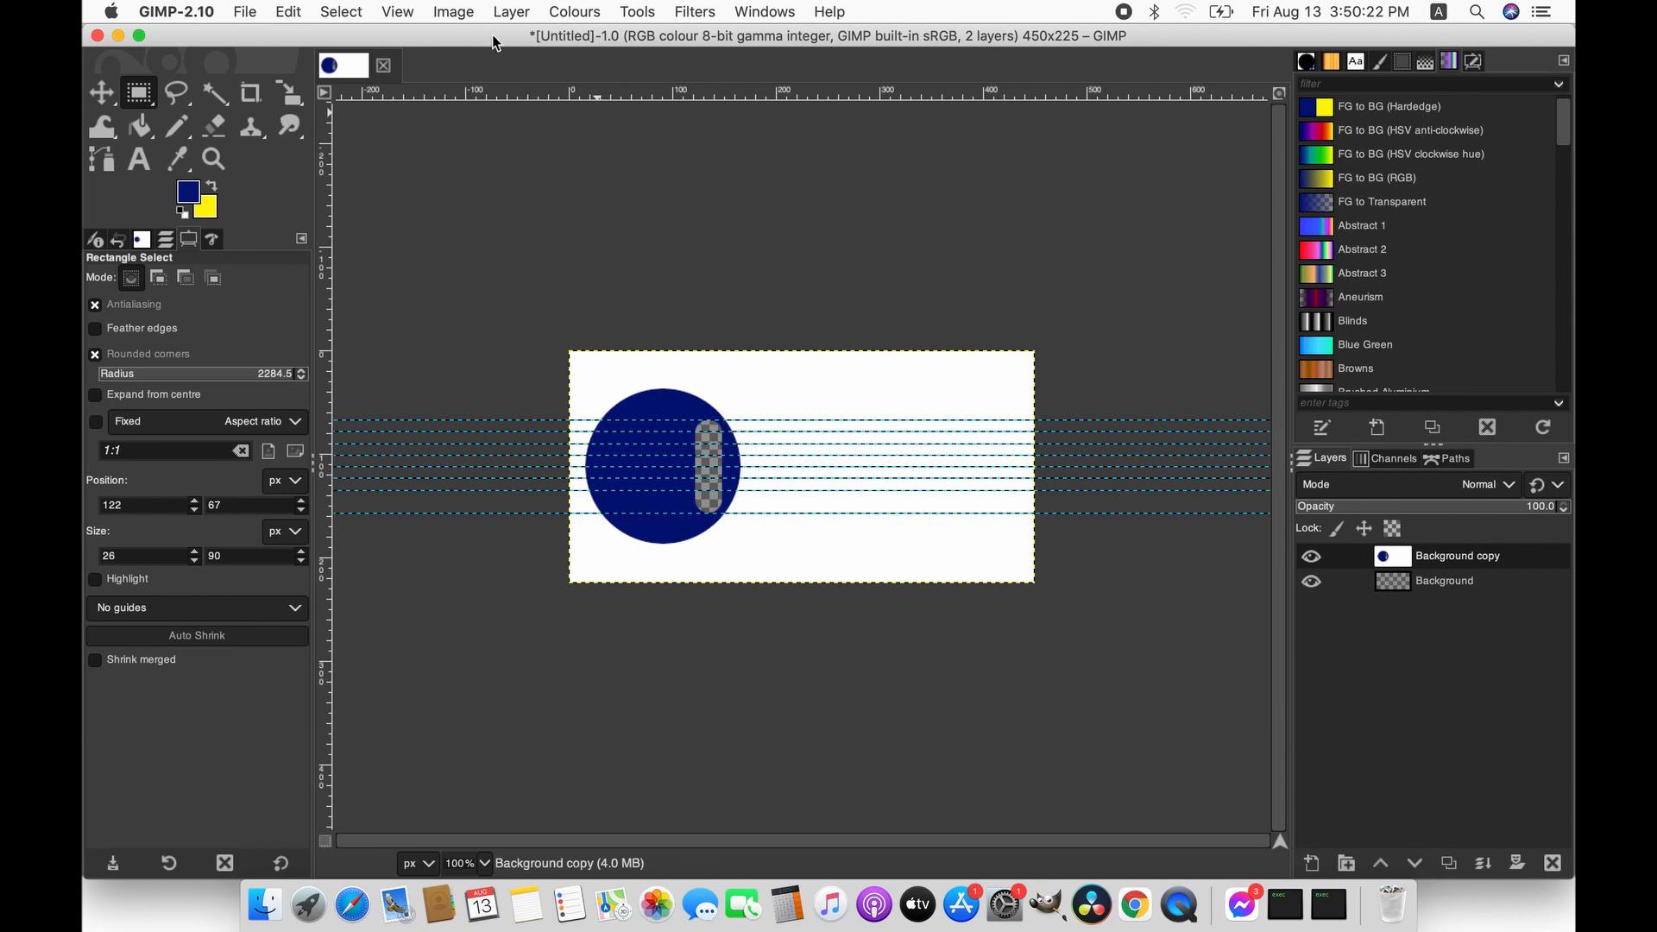
- Add another horizontal guide at 60% of the image height
{"action": "left_click", "coordinate": [453, 11]}
{"action": "mouse_move", "coordinate": [517, 383]}
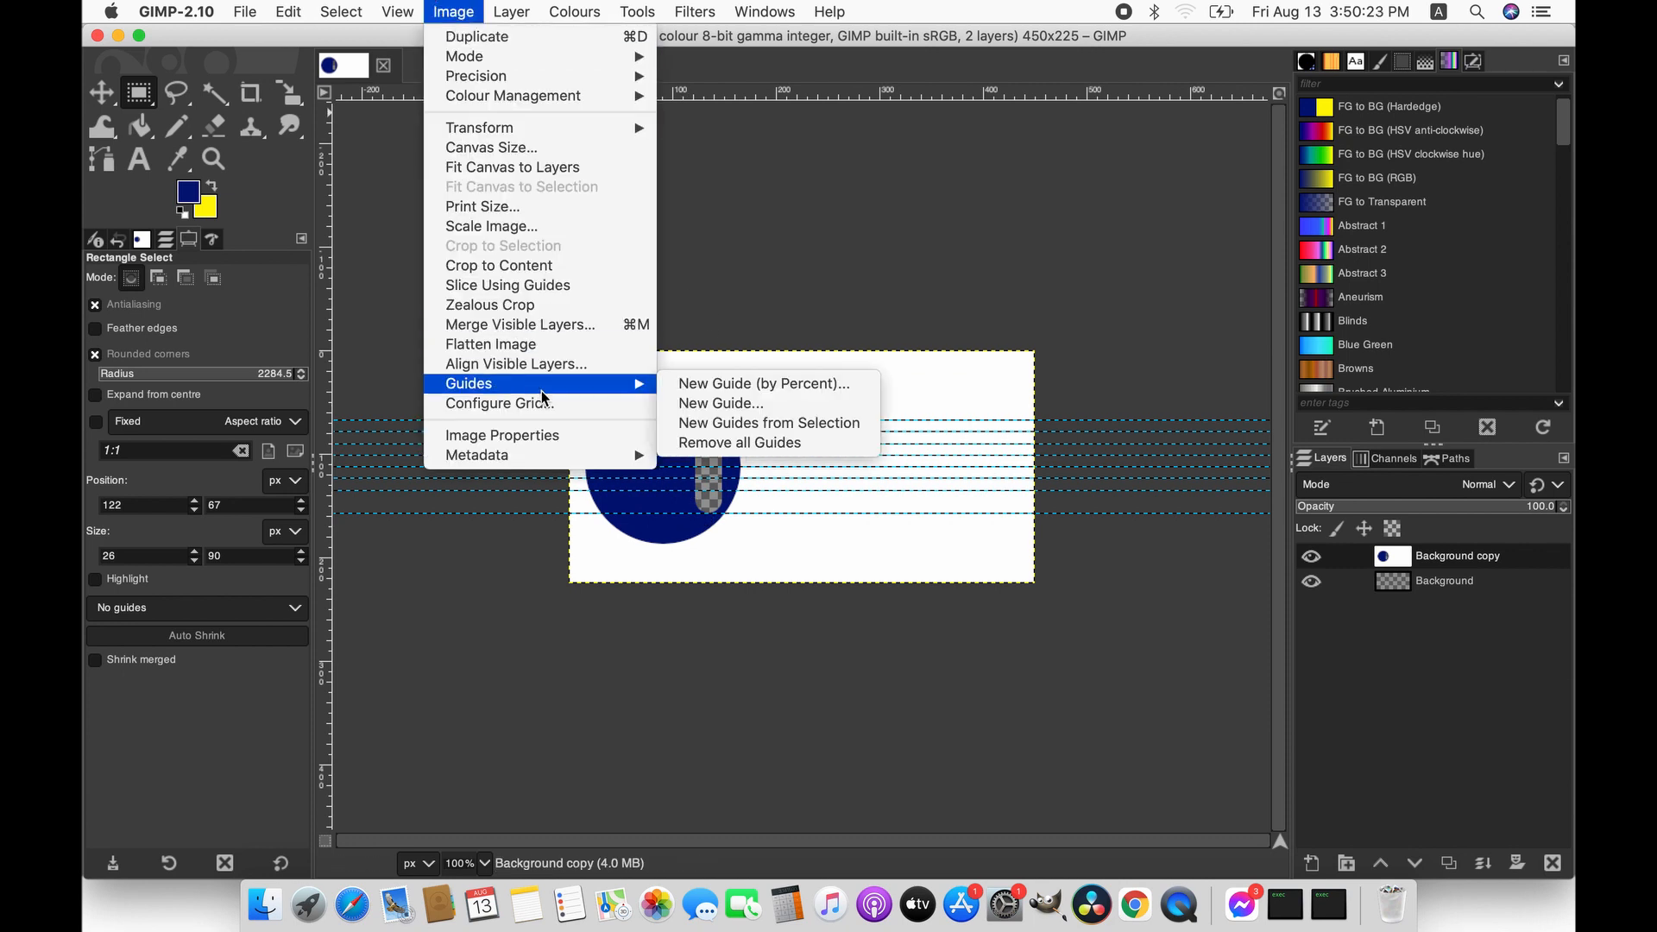
{"action": "left_click", "coordinate": [715, 390]}
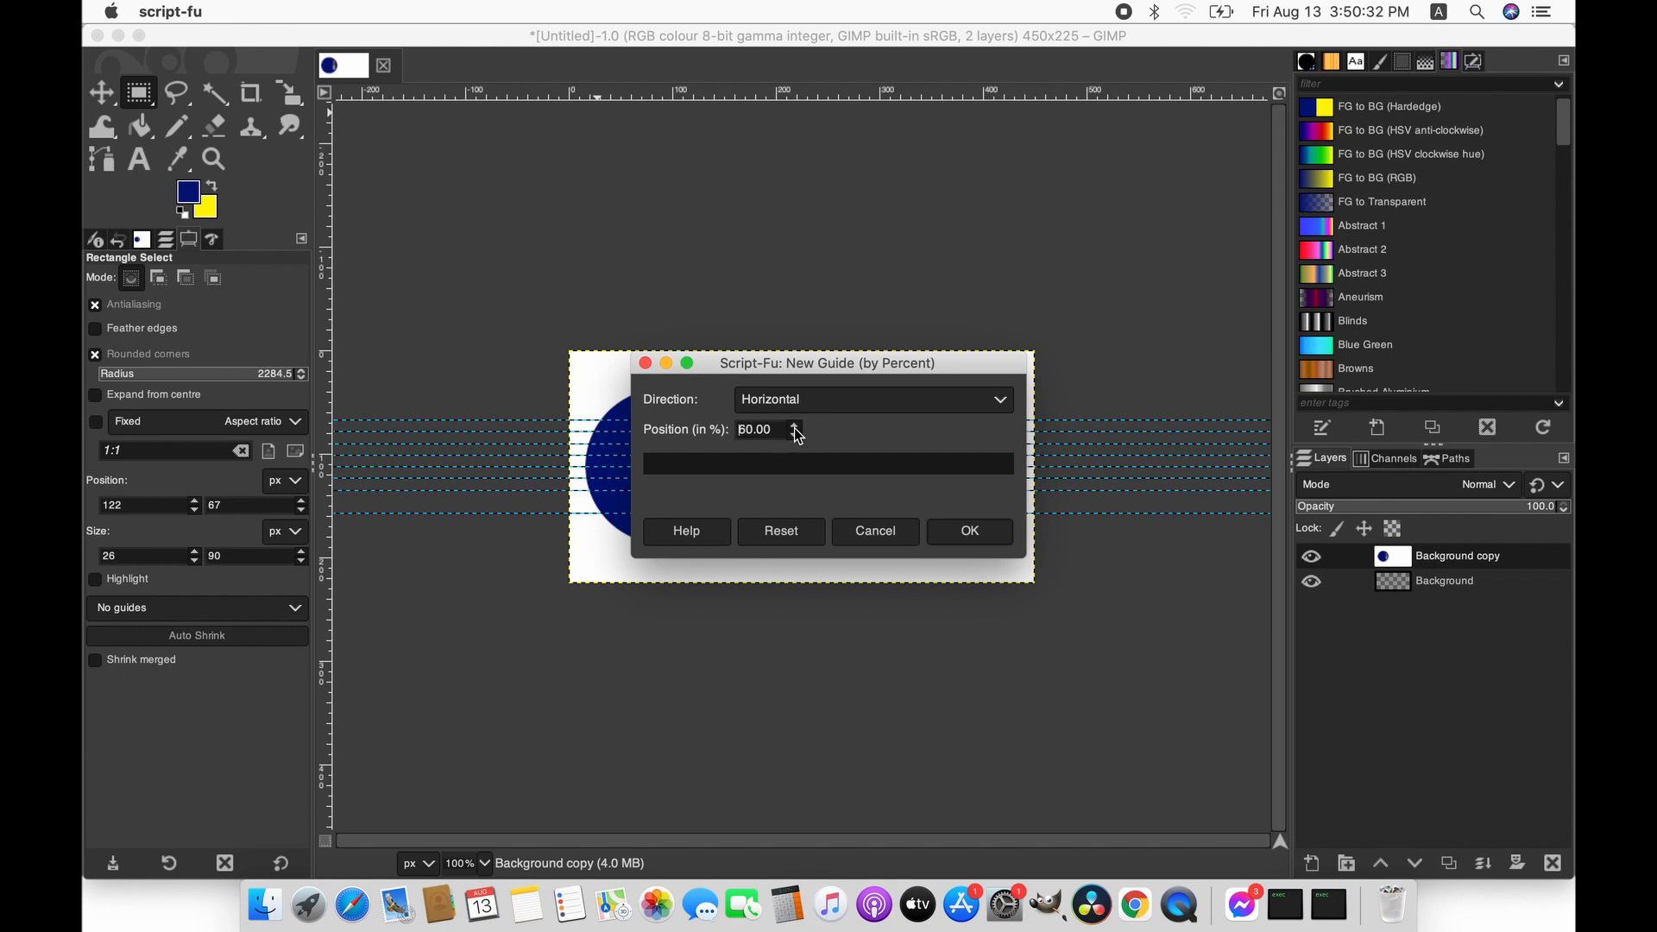
{"action": "left_click", "coordinate": [966, 530]}
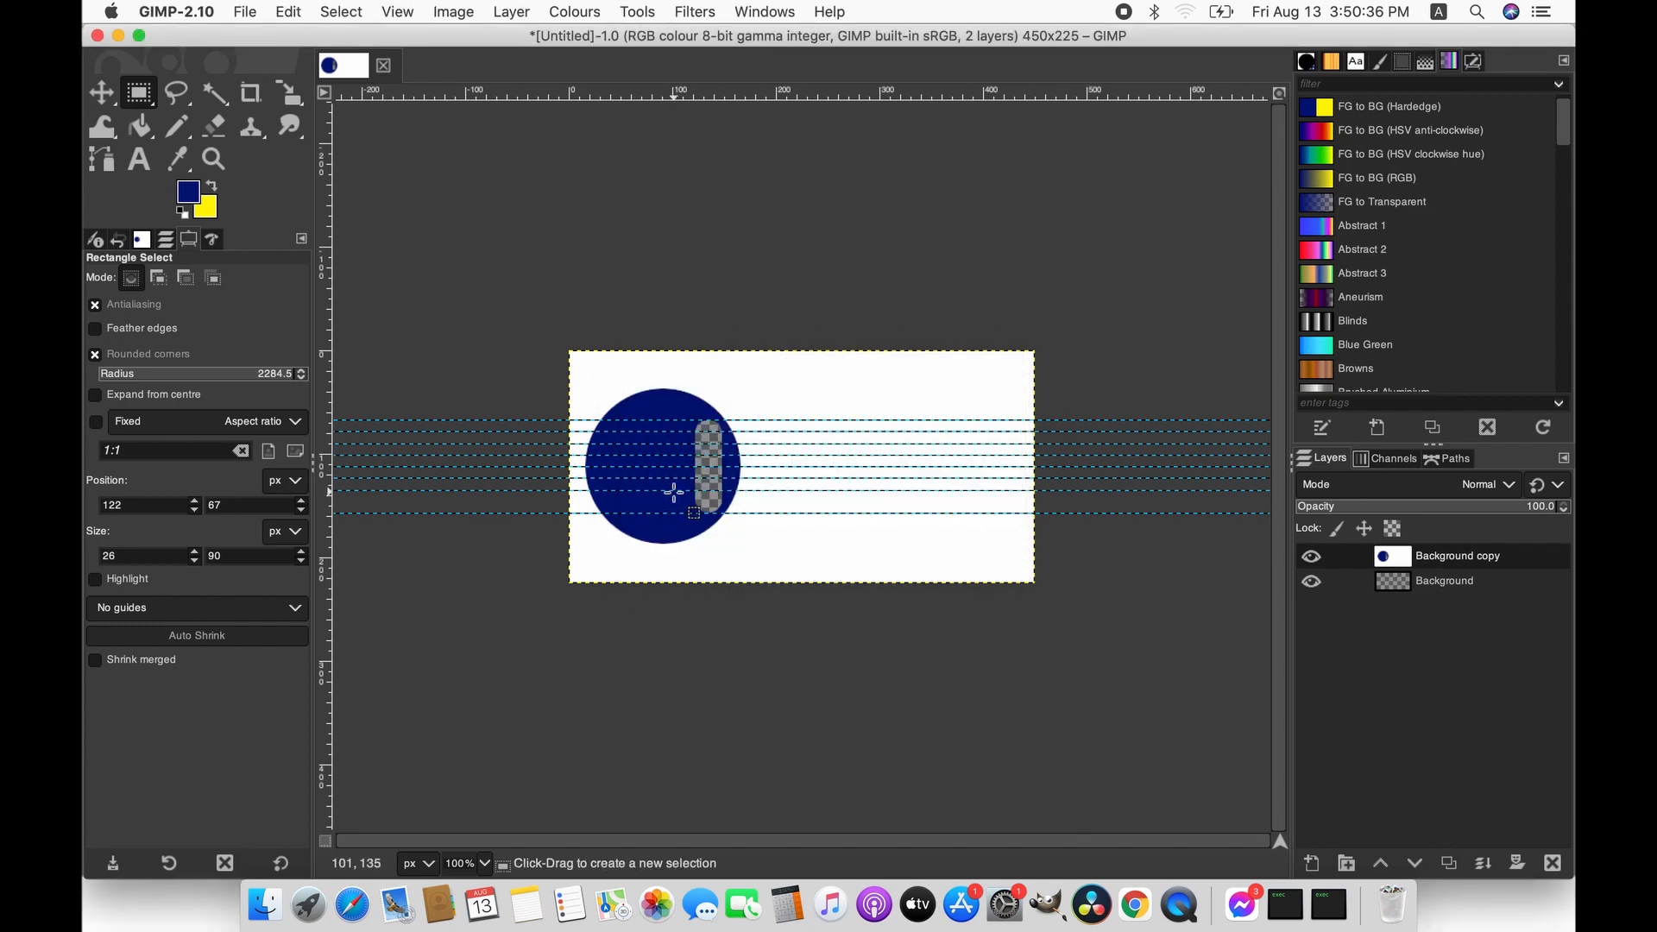
- Add a horizontal guide at 65% of the image height
{"action": "left_click", "coordinate": [454, 11]}
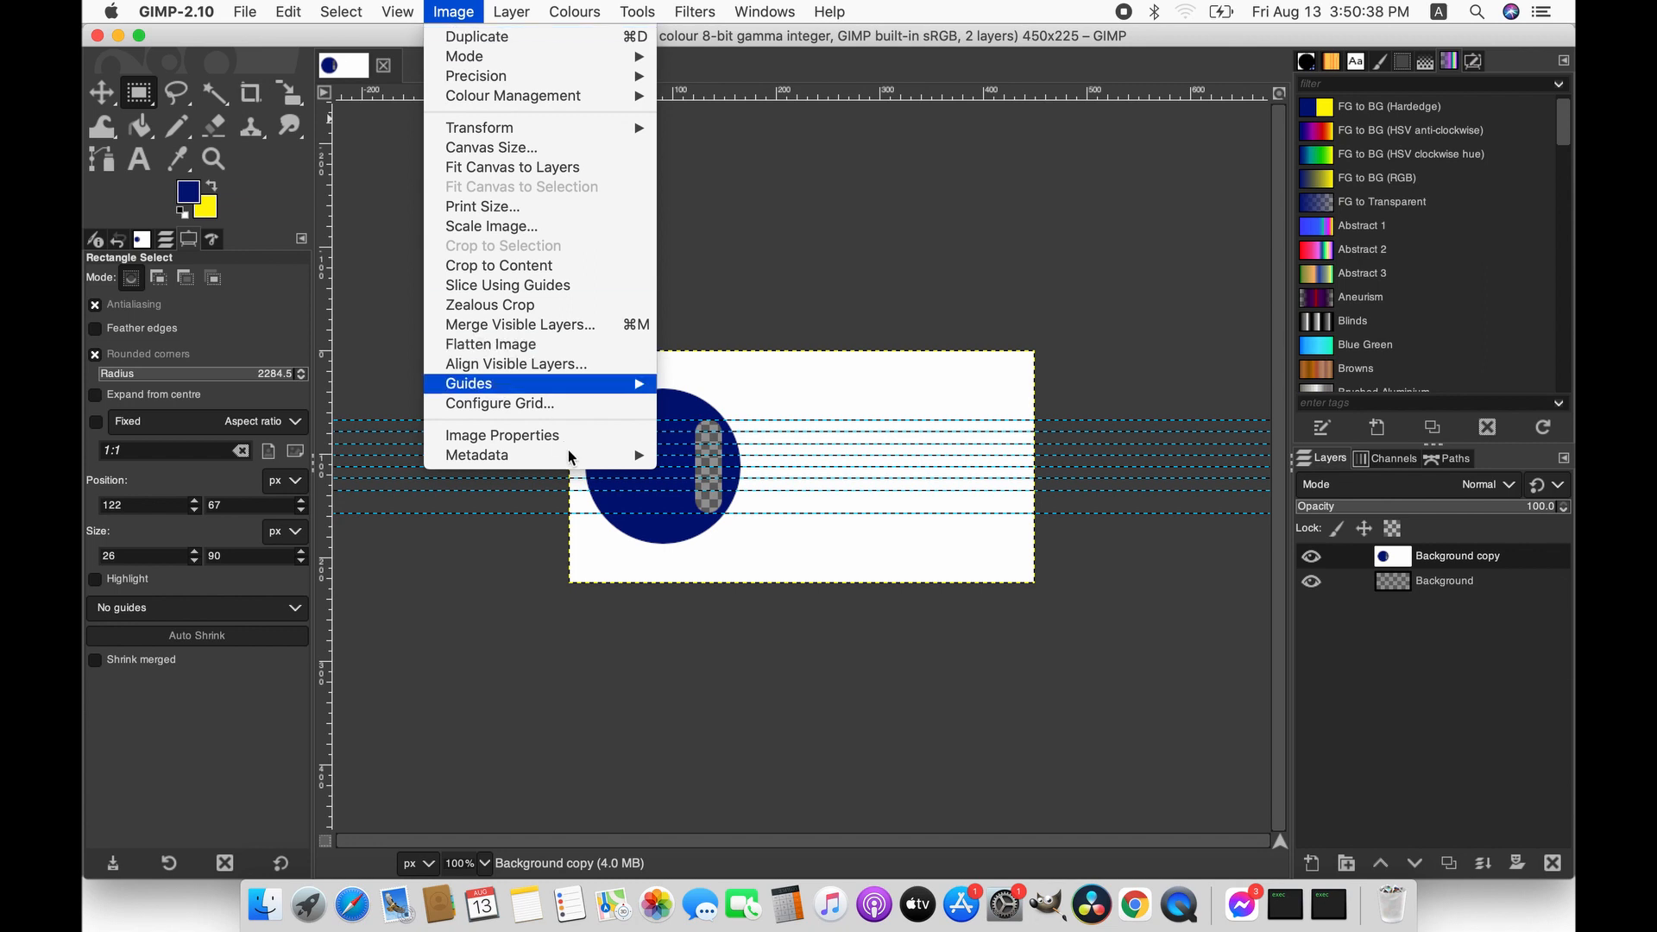
{"action": "mouse_move", "coordinate": [602, 384]}
{"action": "left_click", "coordinate": [733, 381]}
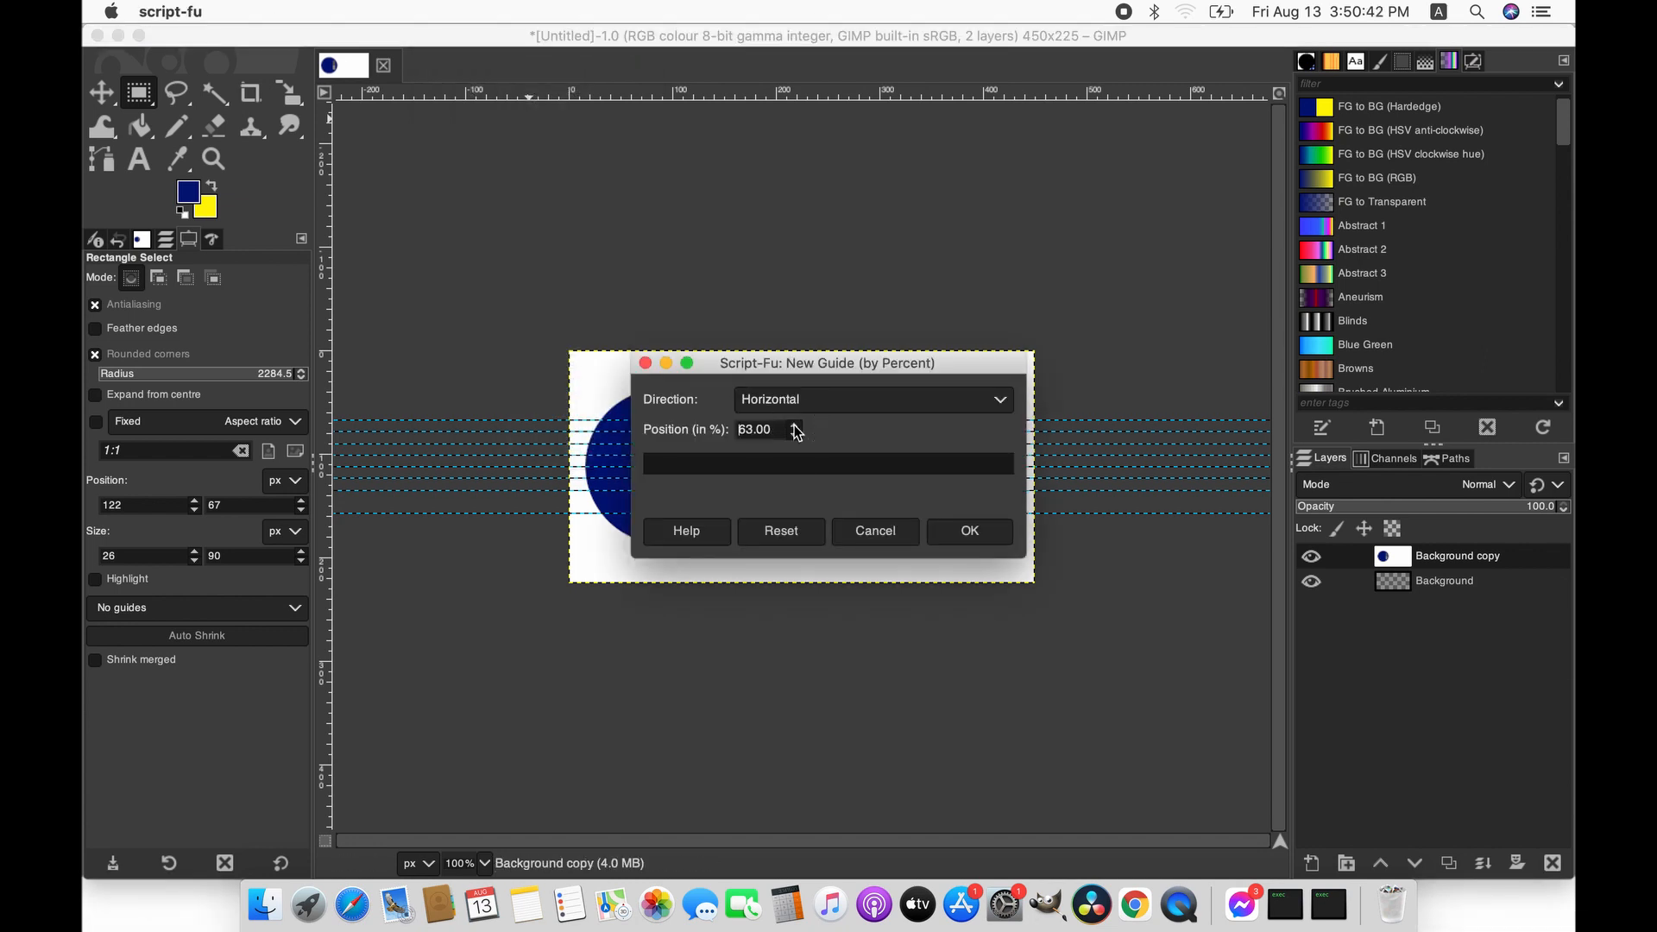
{"action": "left_click", "coordinate": [967, 531]}
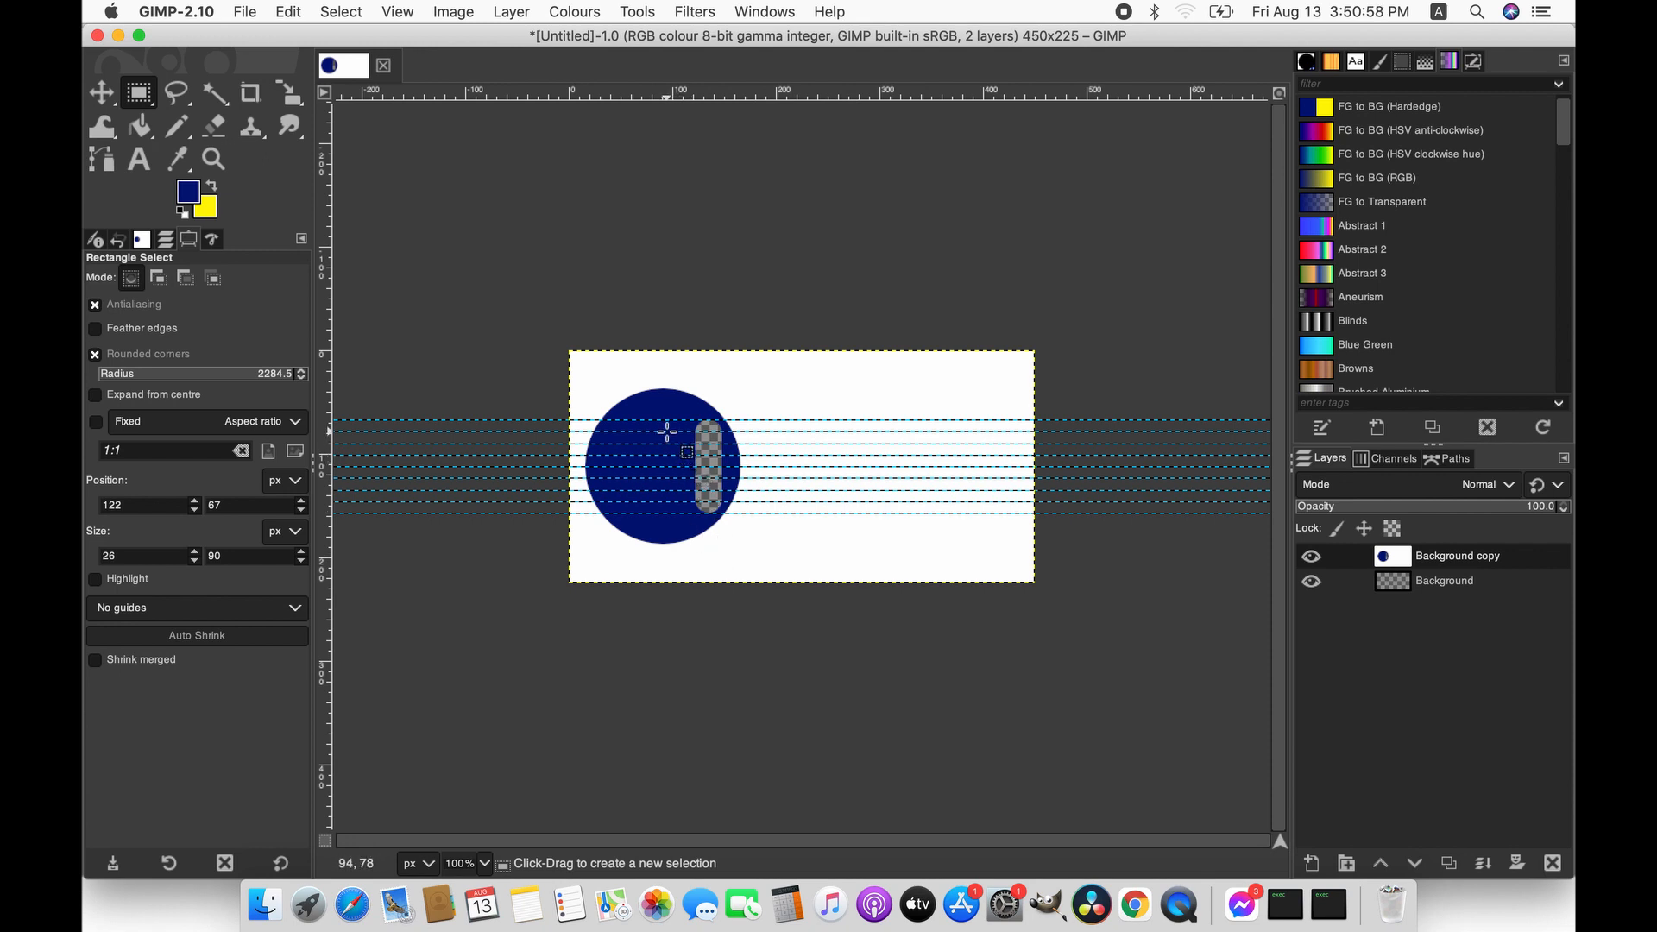
- Draw a rounded rectangular selection of about 27 × 68 px beside the existing bar cut-out and move it to position 82, 78
{"action": "left_click_drag", "start_coordinate": [667, 431], "coordinate": [693, 502]}
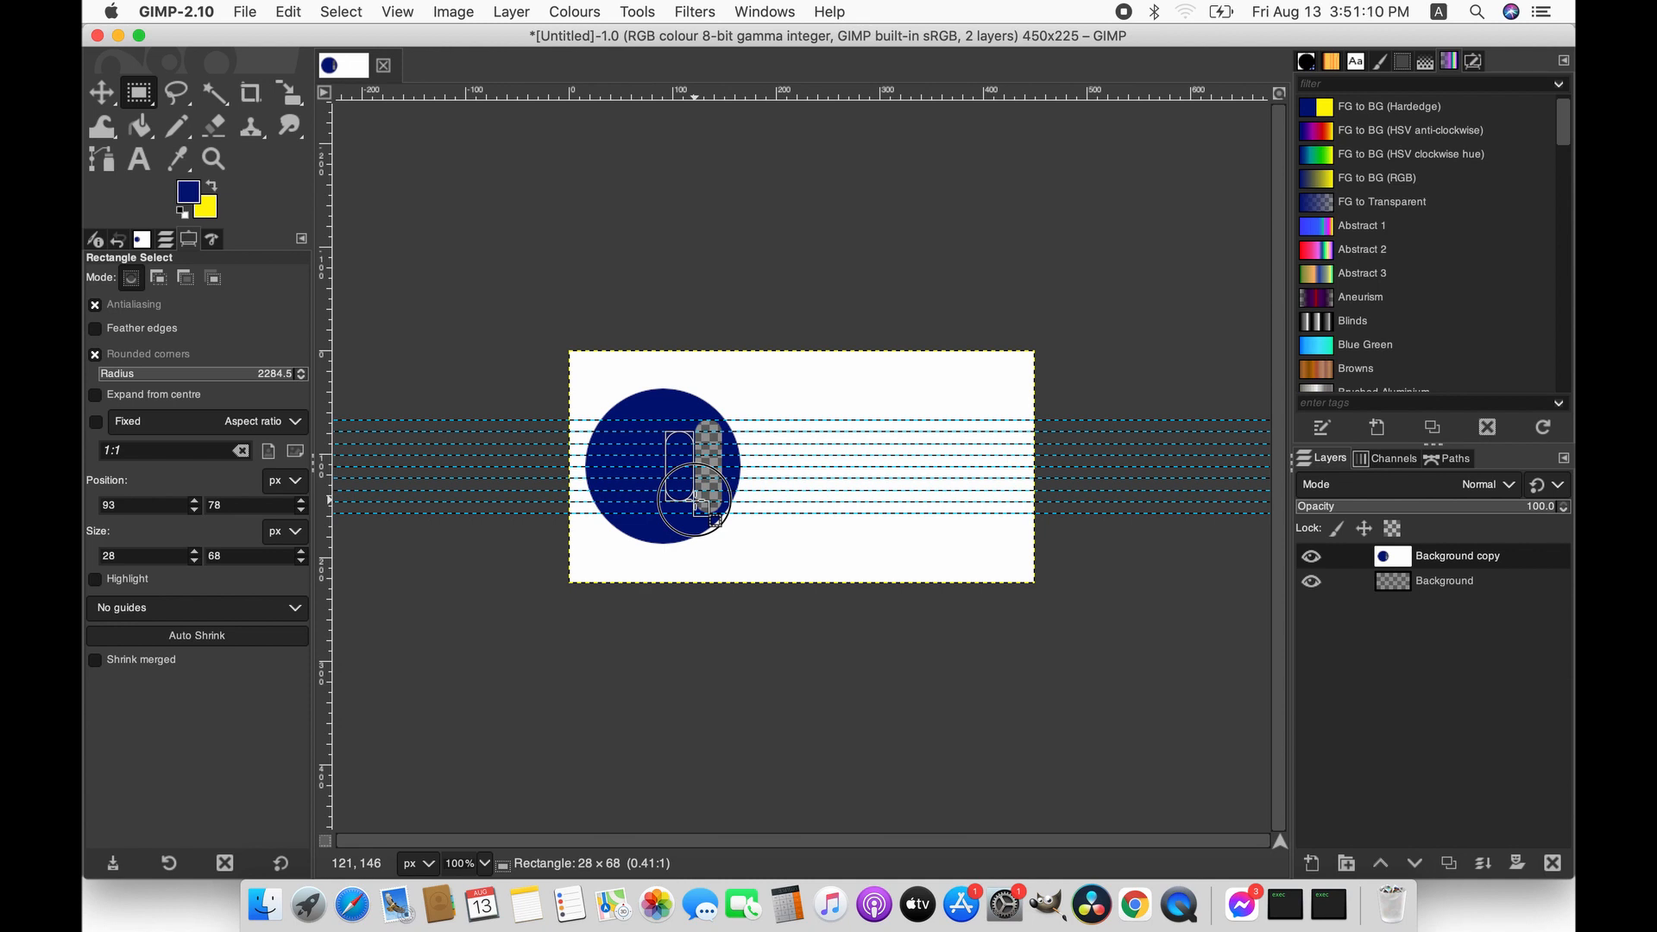
{"action": "left_click_drag", "start_coordinate": [694, 502], "coordinate": [693, 502]}
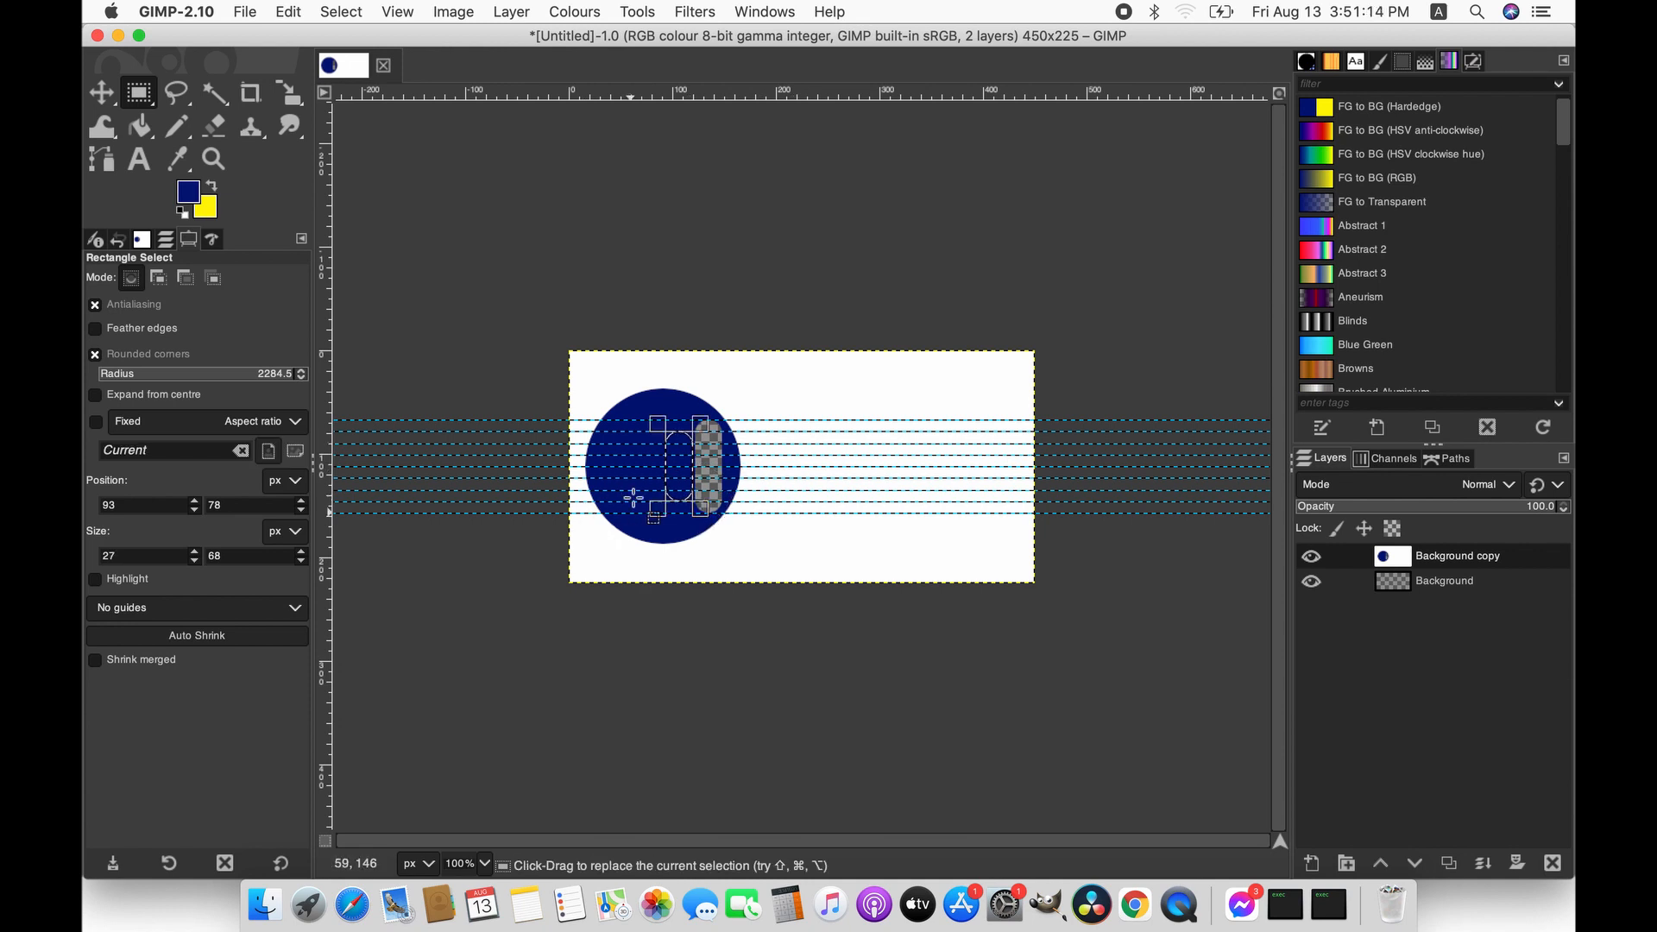
{"action": "left_click_drag", "start_coordinate": [683, 479], "coordinate": [671, 478]}
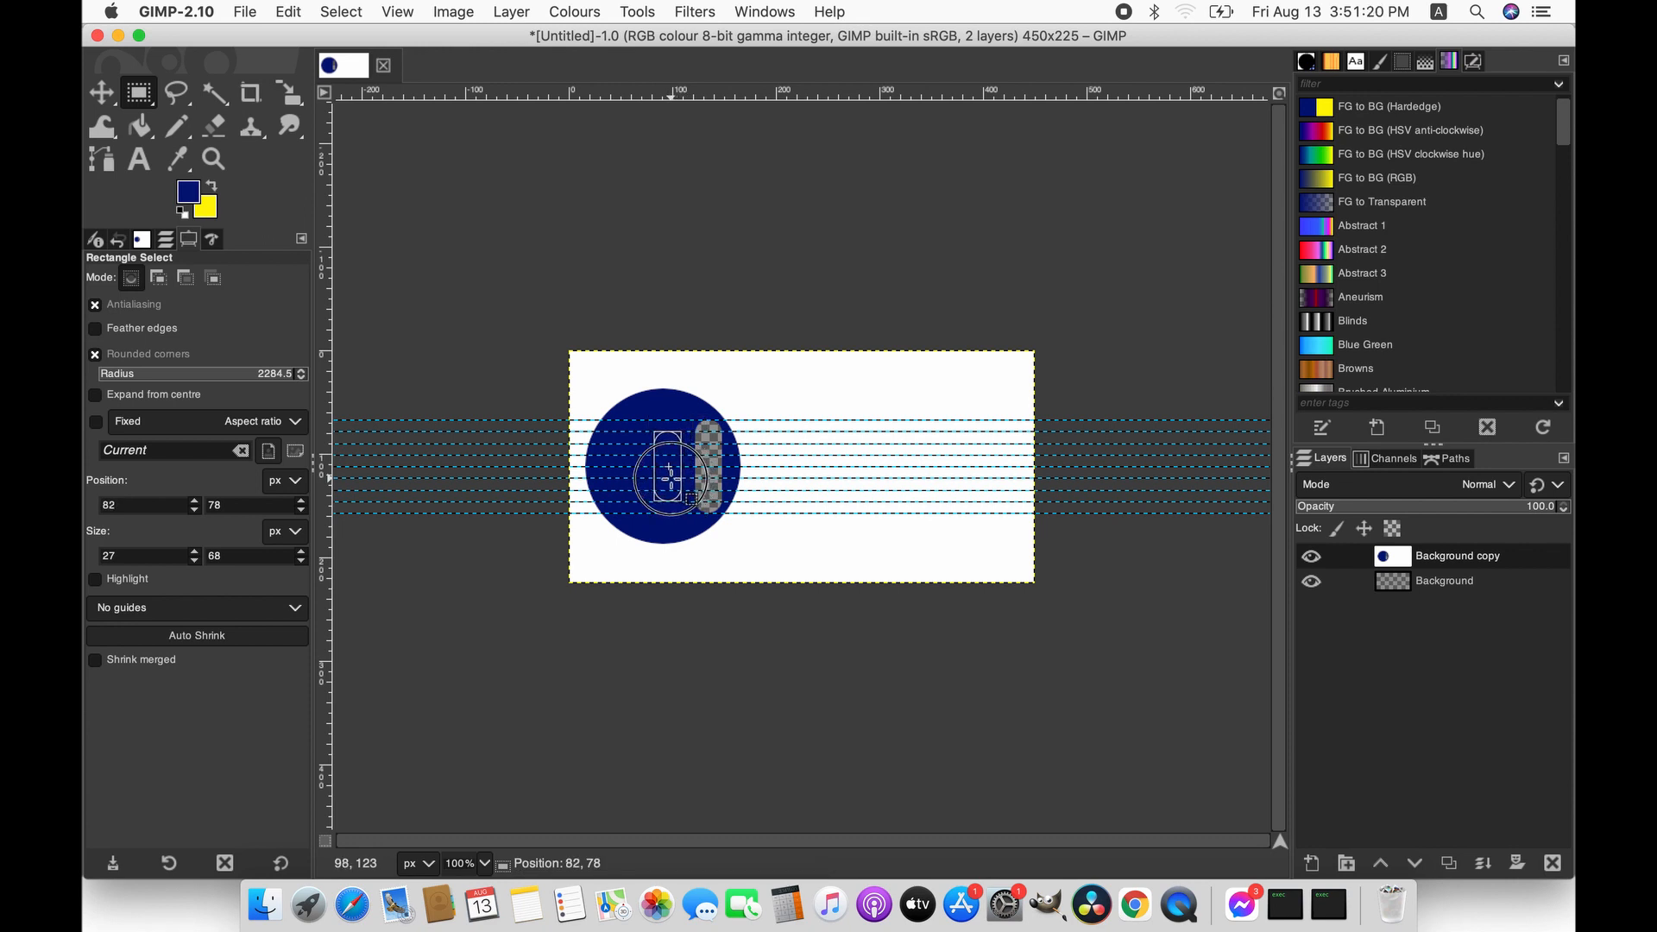
{"action": "left_click_drag", "start_coordinate": [670, 477], "coordinate": [671, 477]}
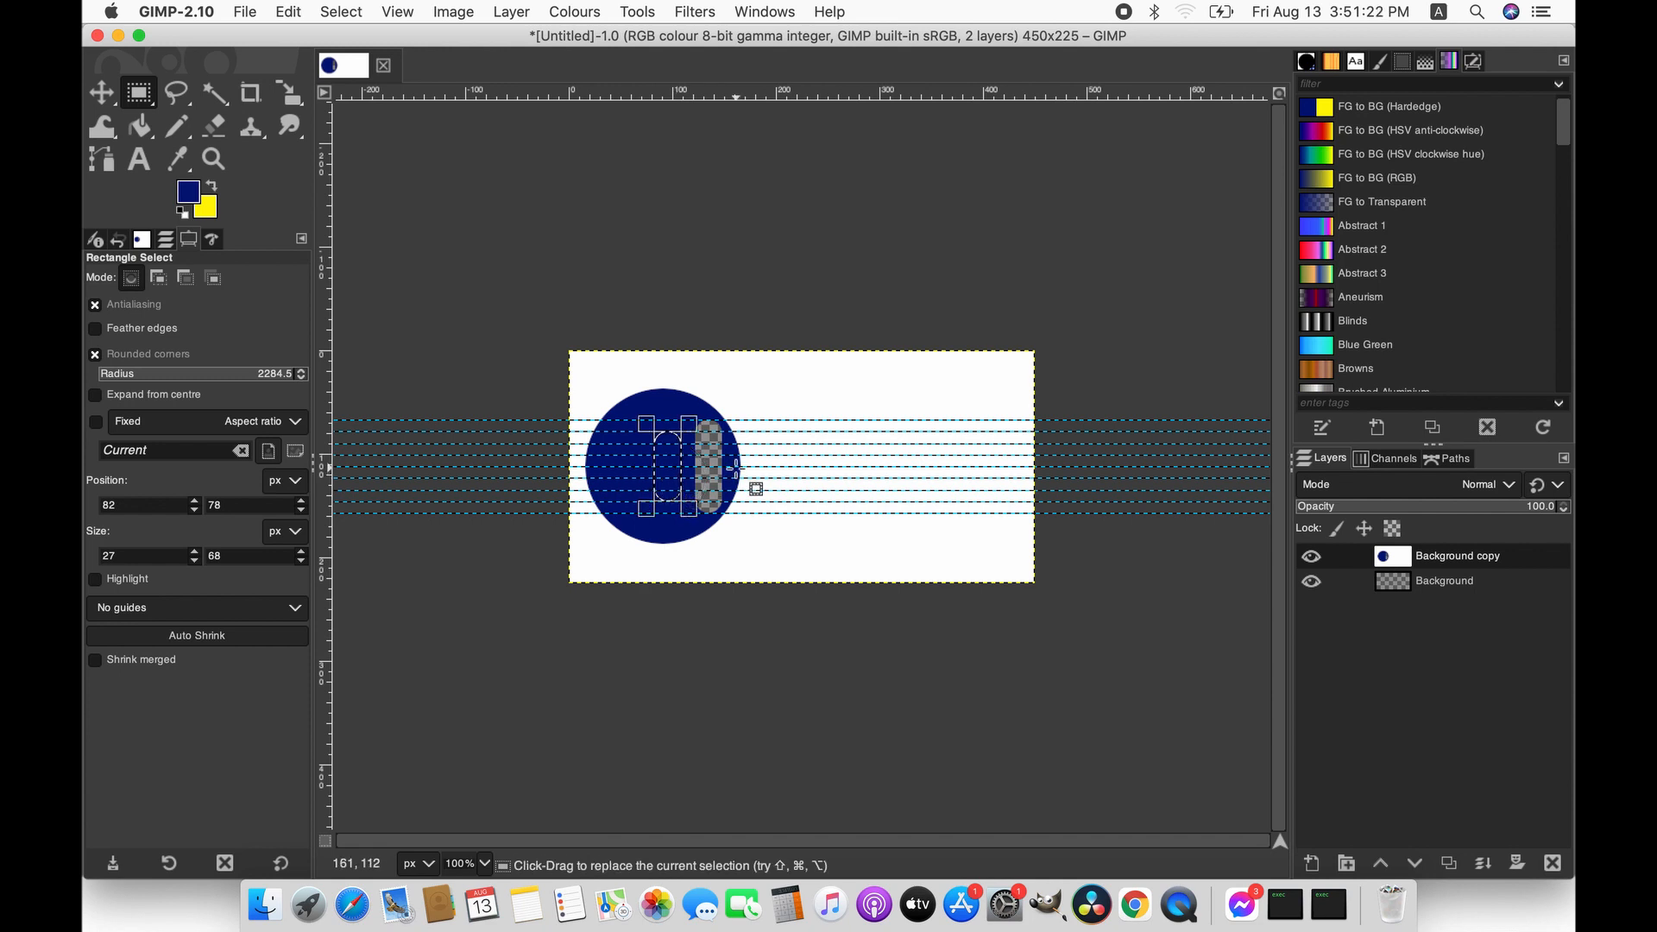
- Cut the selected shorter bar out of the blue circle and clear the selection
{"action": "left_click", "coordinate": [294, 12]}
{"action": "left_click", "coordinate": [308, 101]}
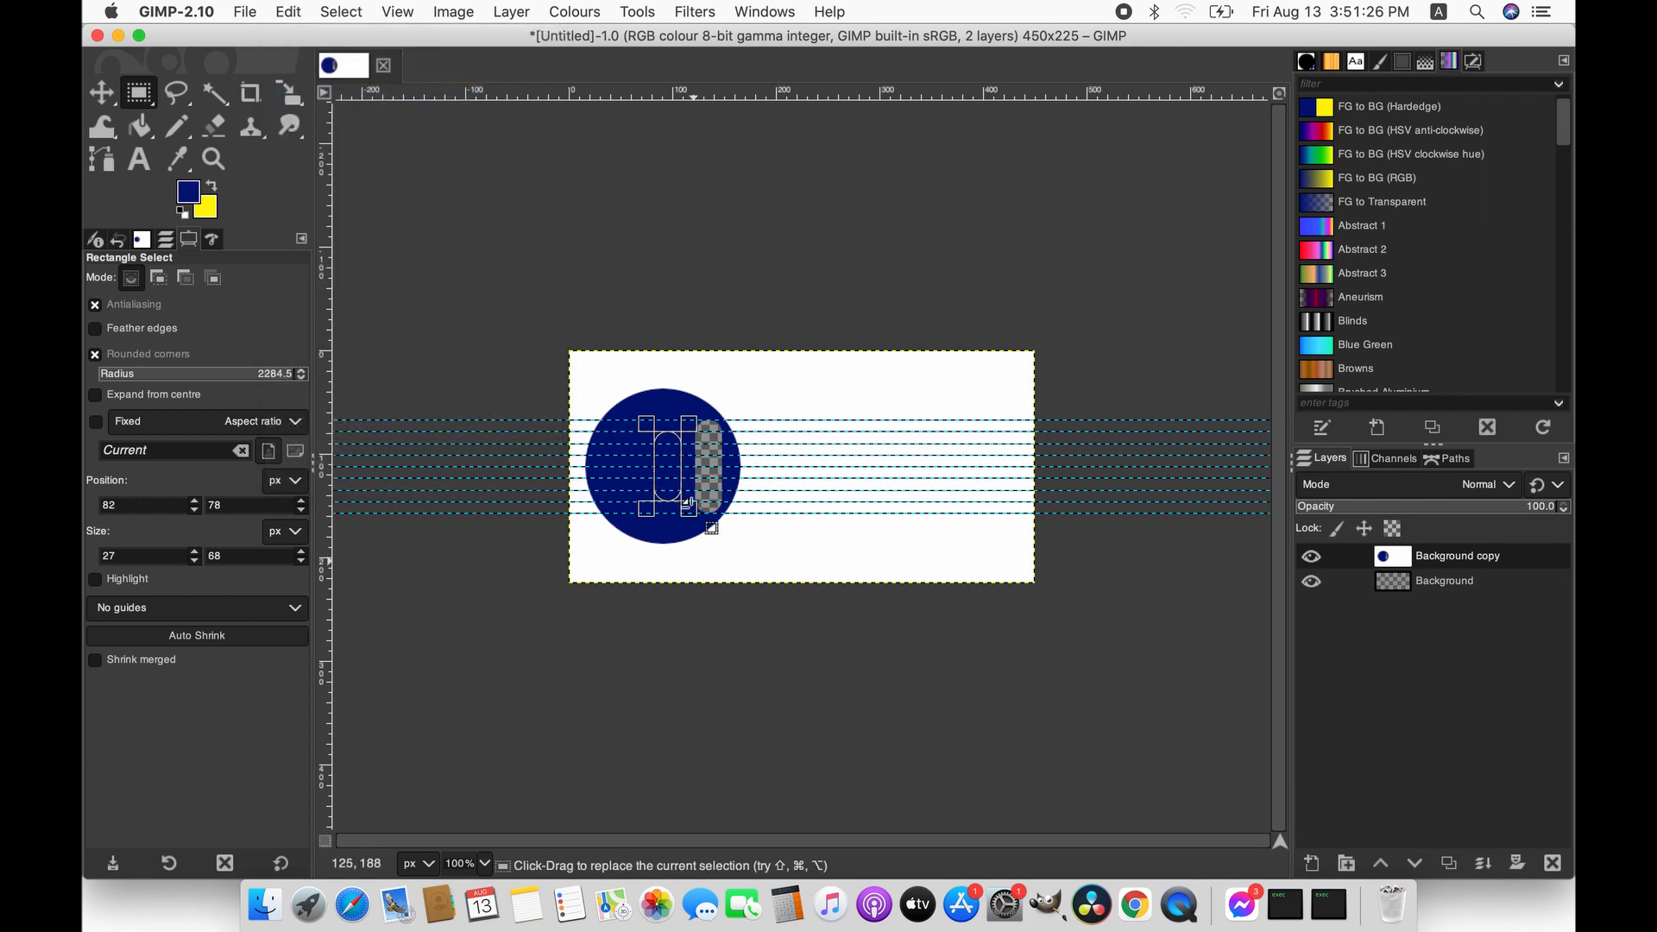
{"action": "left_click", "coordinate": [670, 459]}
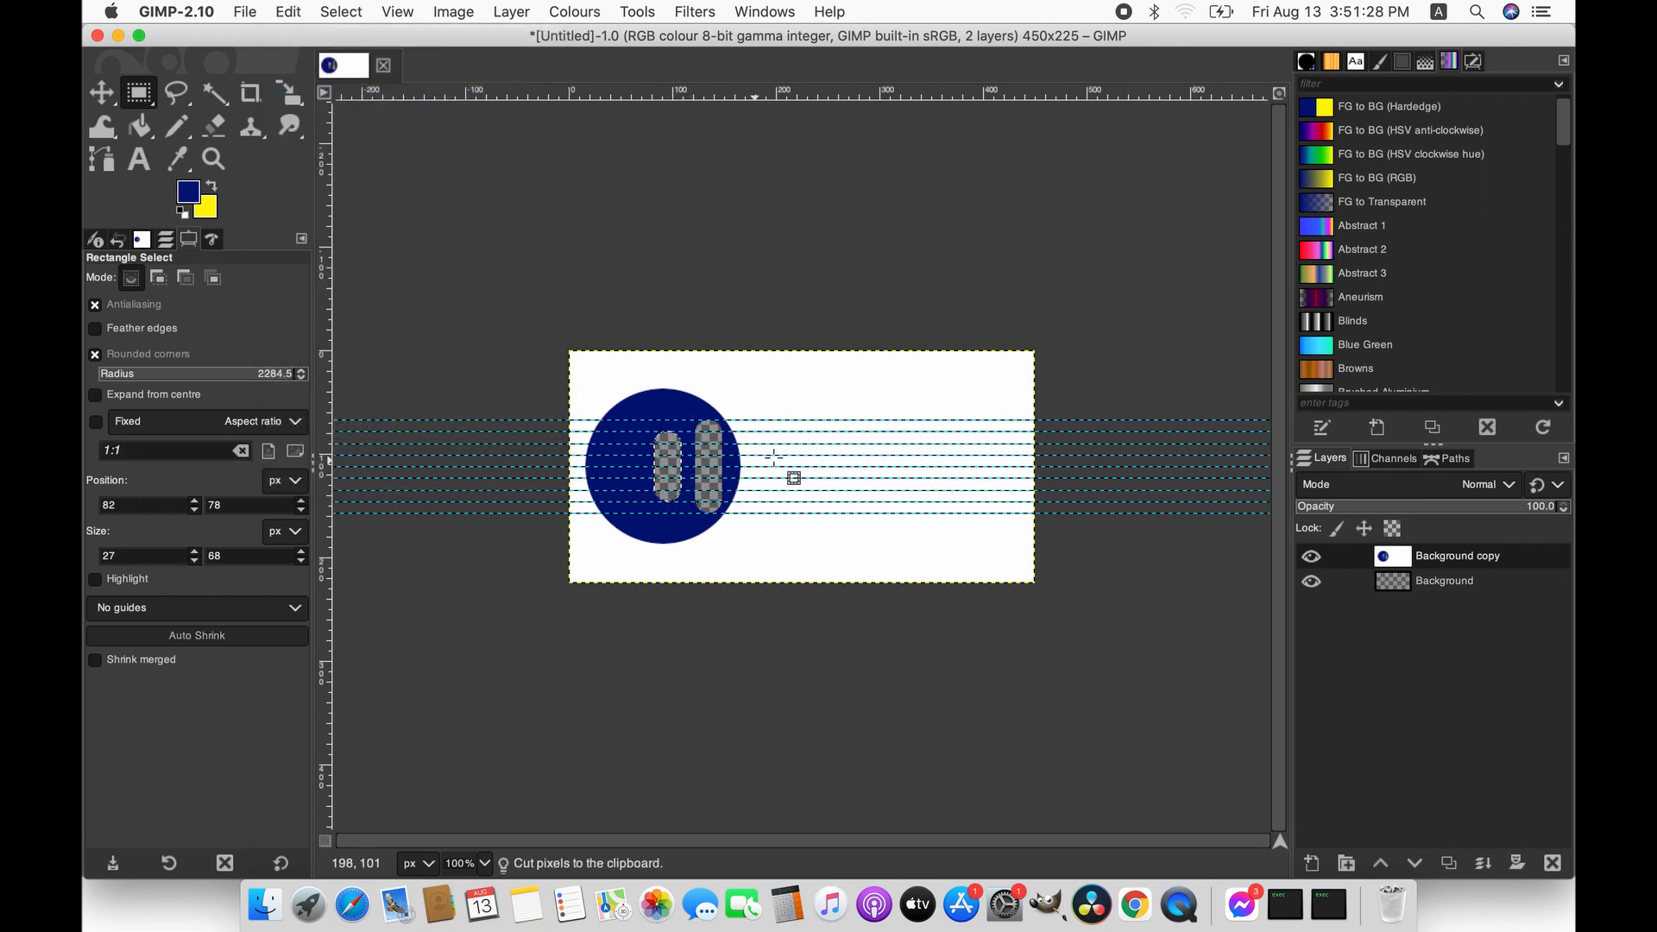
{"action": "left_click", "coordinate": [341, 11]}
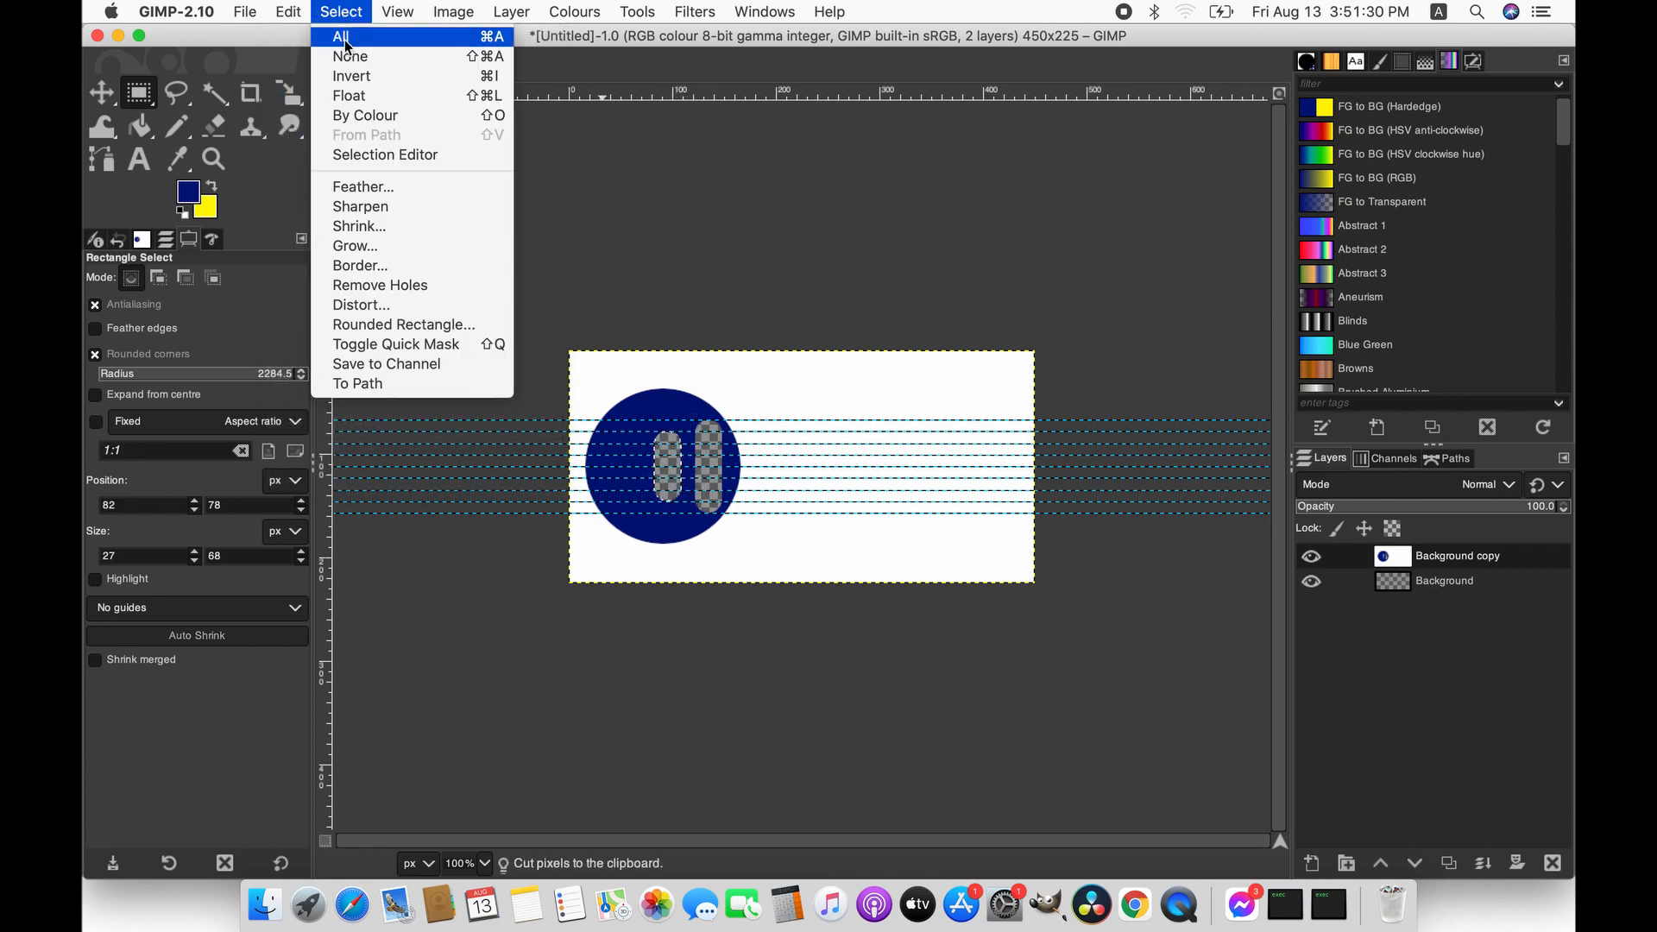
{"action": "left_click", "coordinate": [349, 56]}
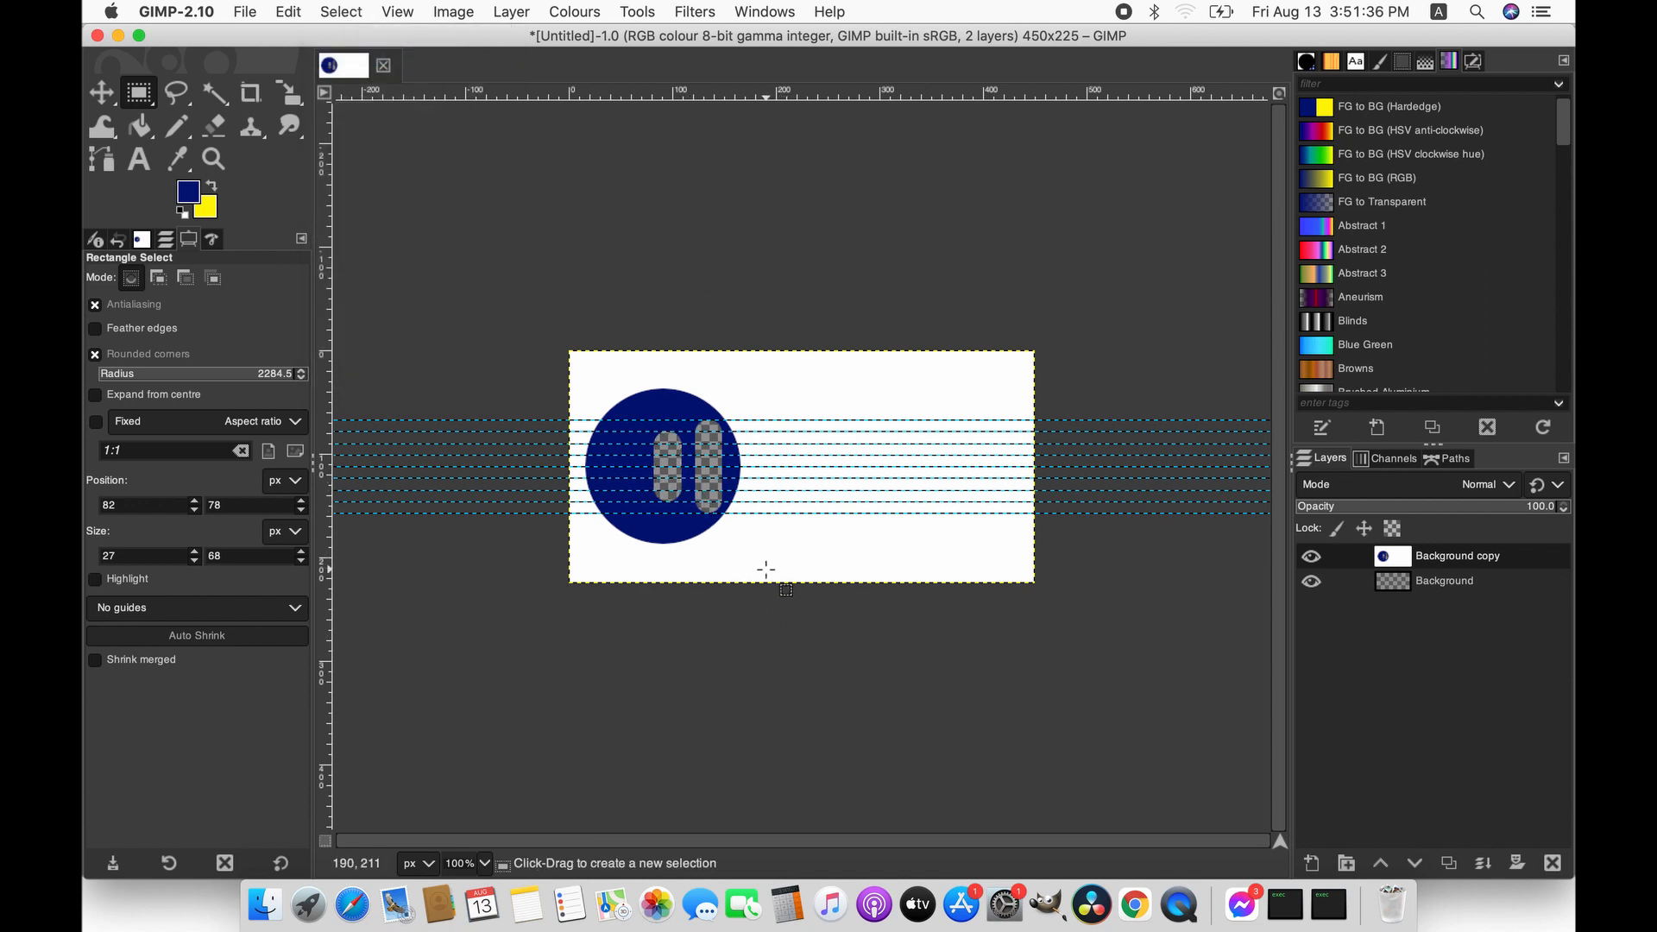
- Undo the shorter bar's cut-out and its rounded selection
{"action": "key", "text": "ctrl"}
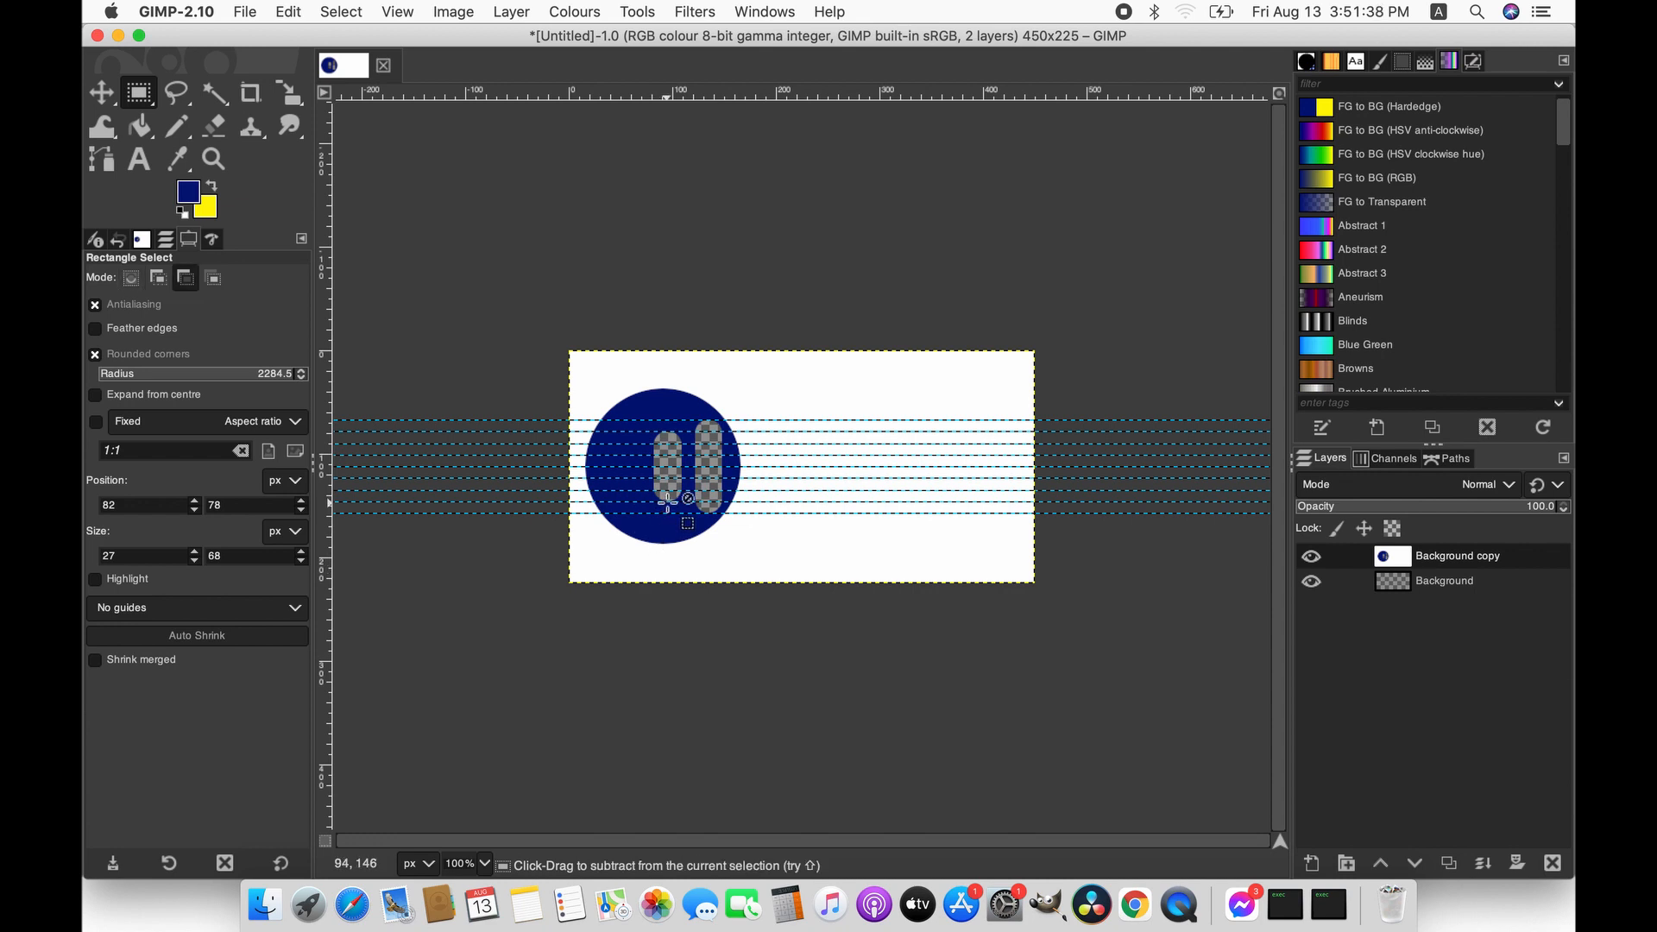
{"action": "key", "text": "ctrl+z"}
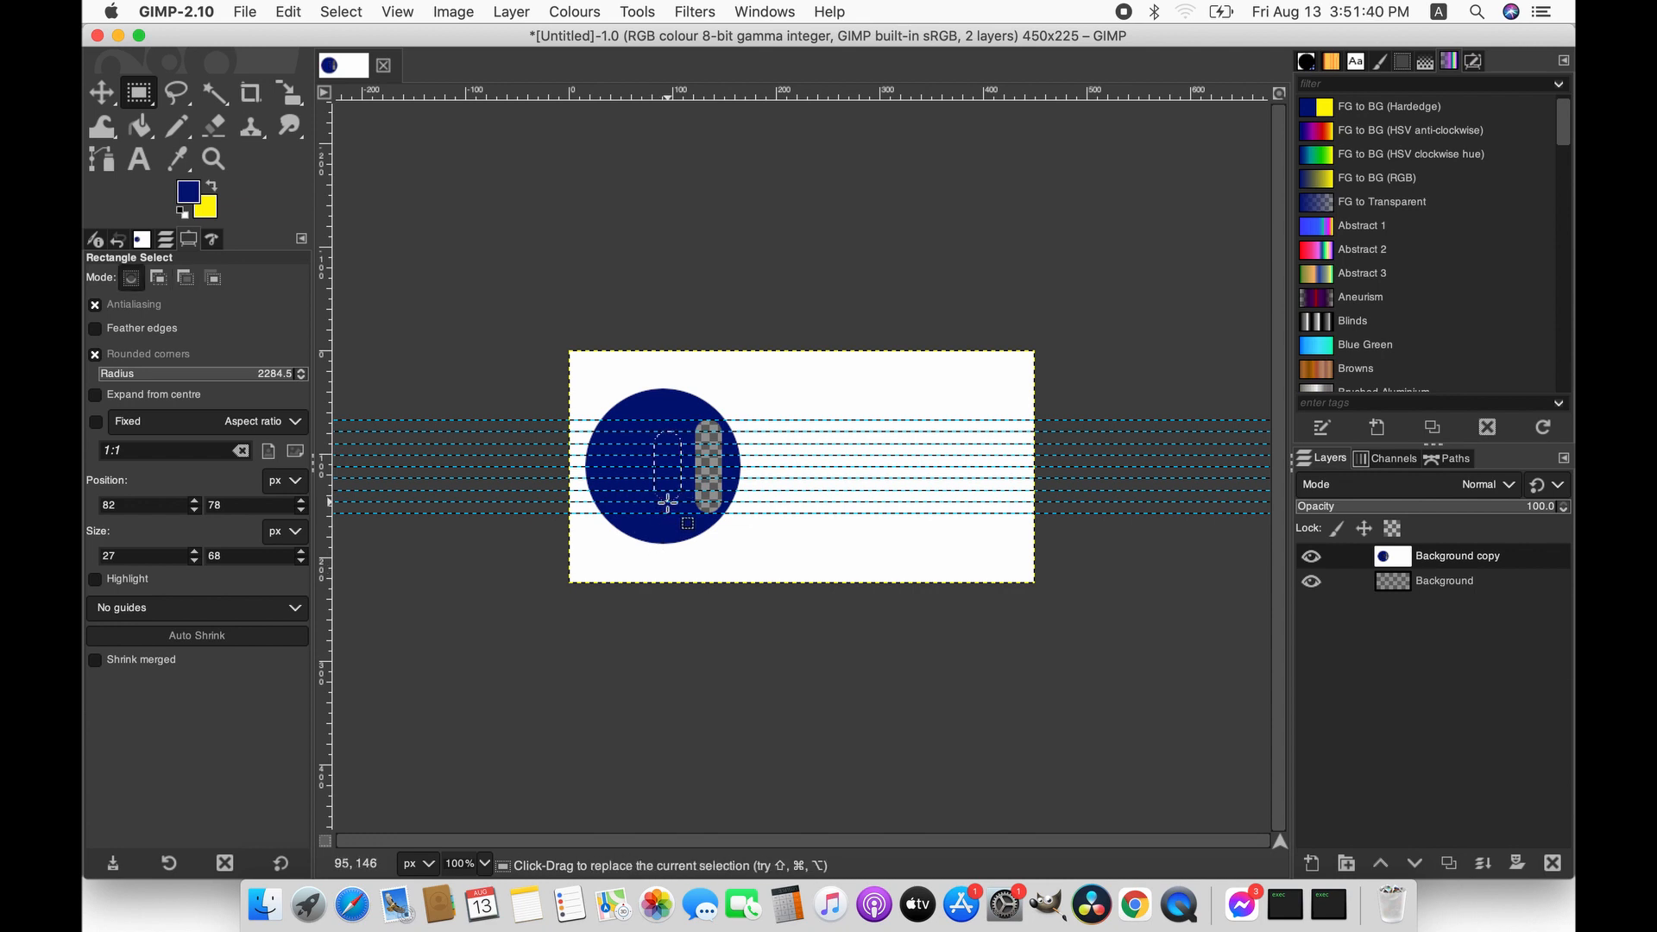
{"action": "key", "text": "super+z"}
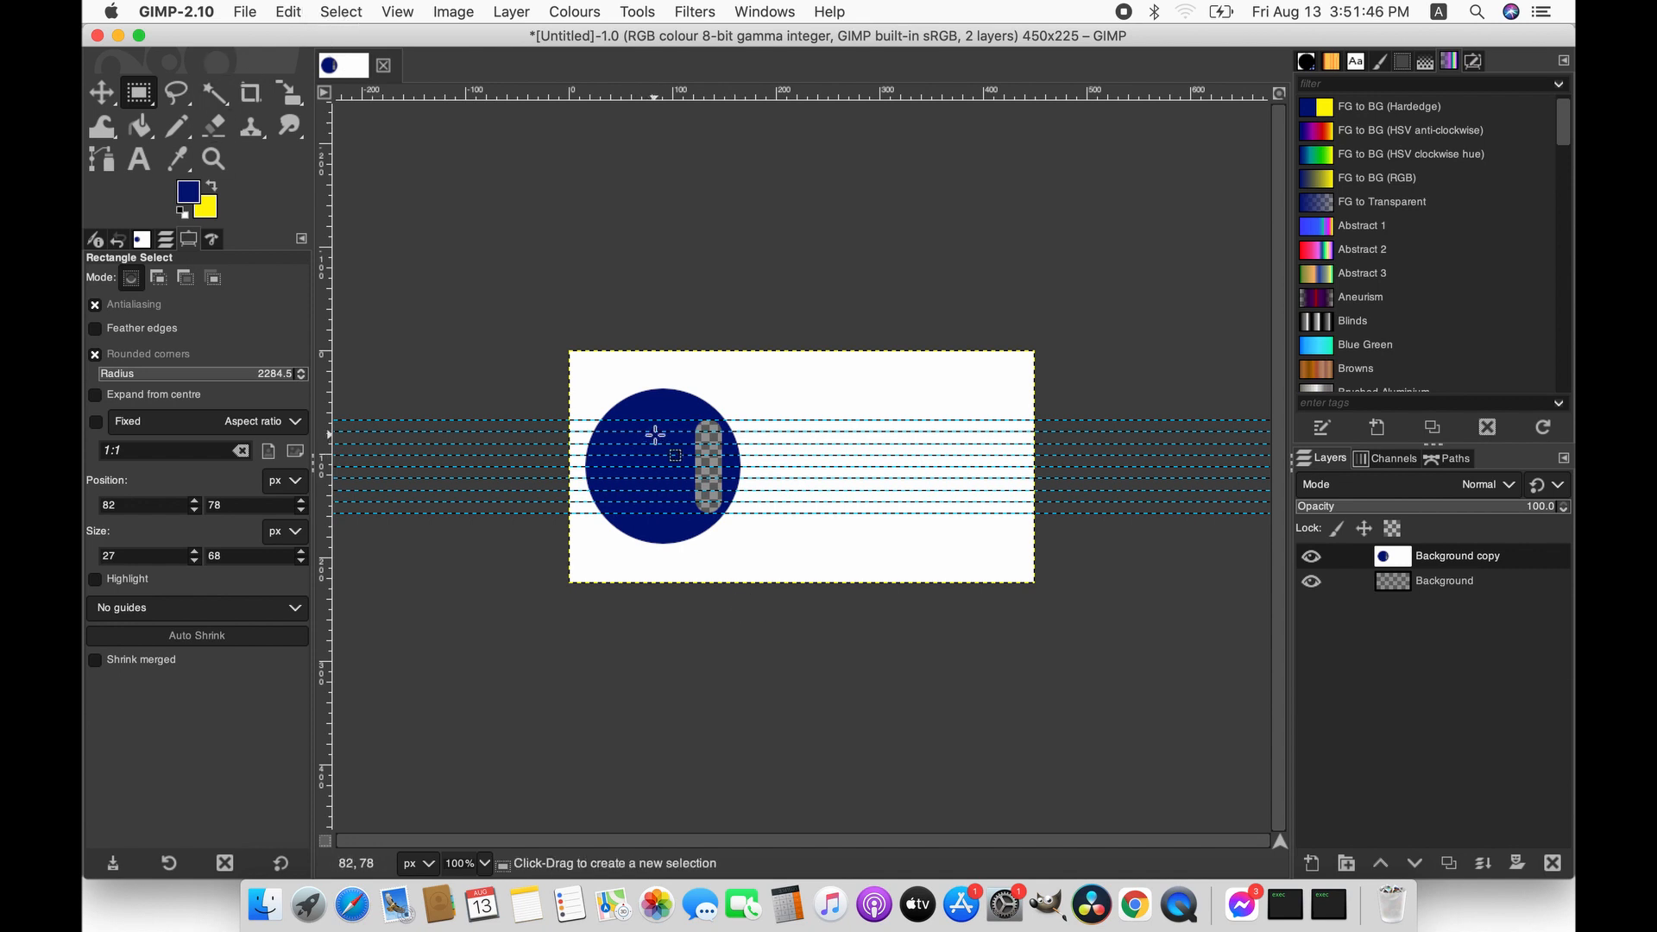
- Cut a rounded bar of about 25 × 68 px out of the blue circle at position 84, 78 and clear the selection
{"action": "left_click_drag", "start_coordinate": [656, 432], "coordinate": [680, 502]}
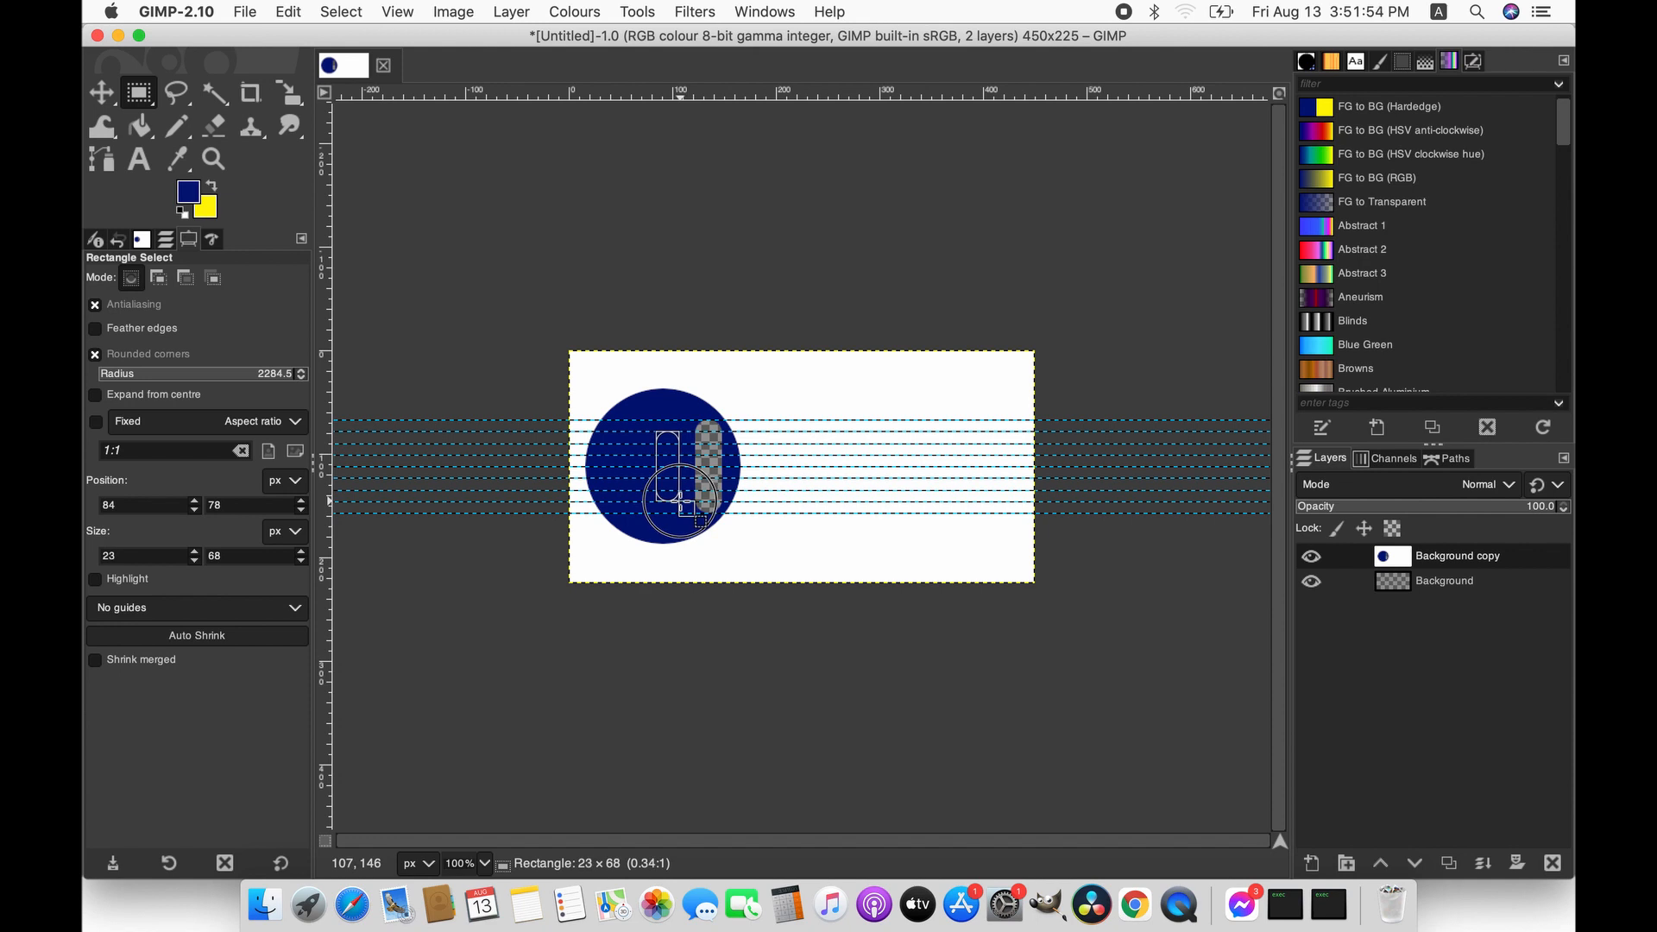
{"action": "left_click_drag", "start_coordinate": [681, 503], "coordinate": [682, 503]}
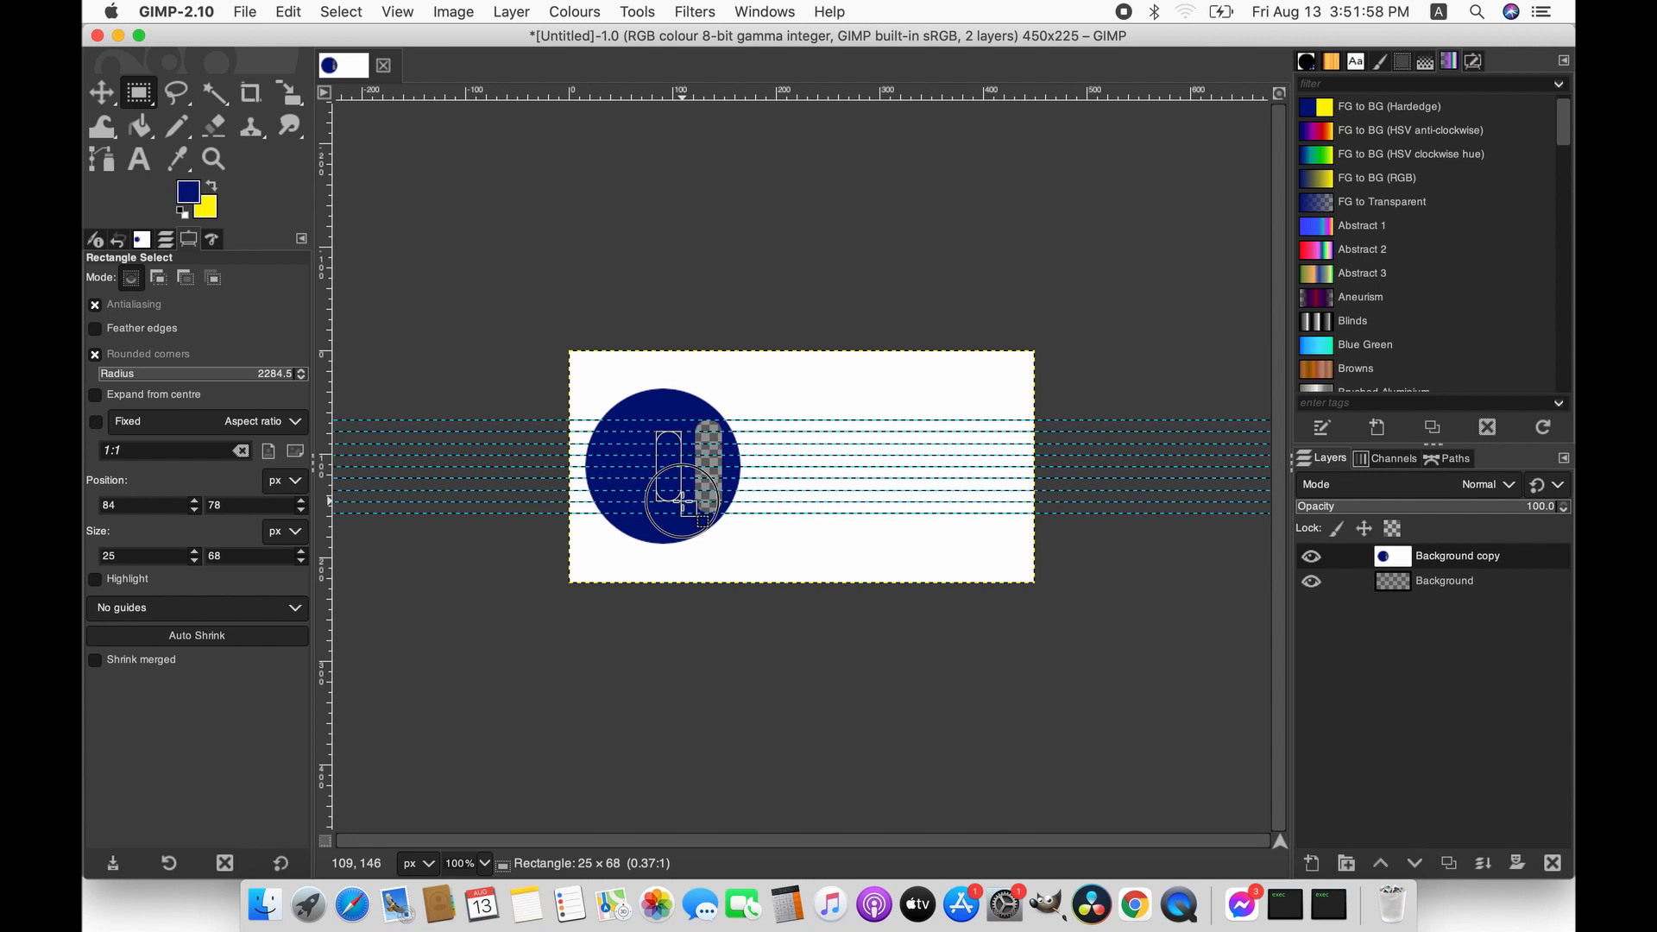
{"action": "left_click_drag", "start_coordinate": [682, 502], "coordinate": [682, 501]}
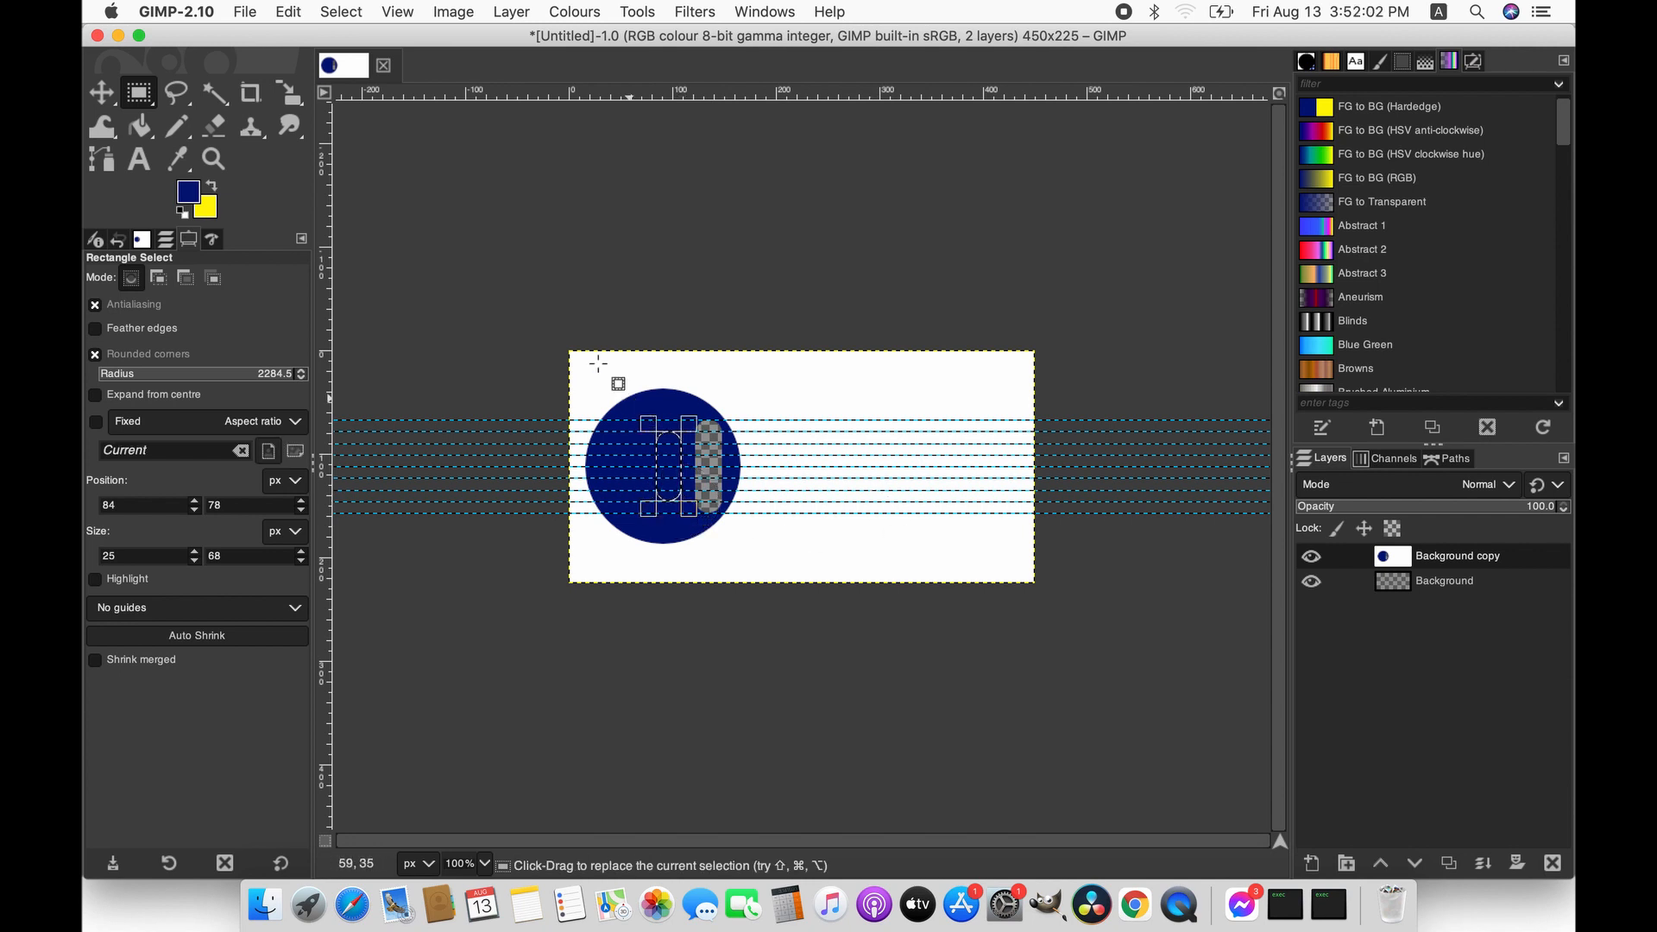
{"action": "left_click", "coordinate": [288, 11]}
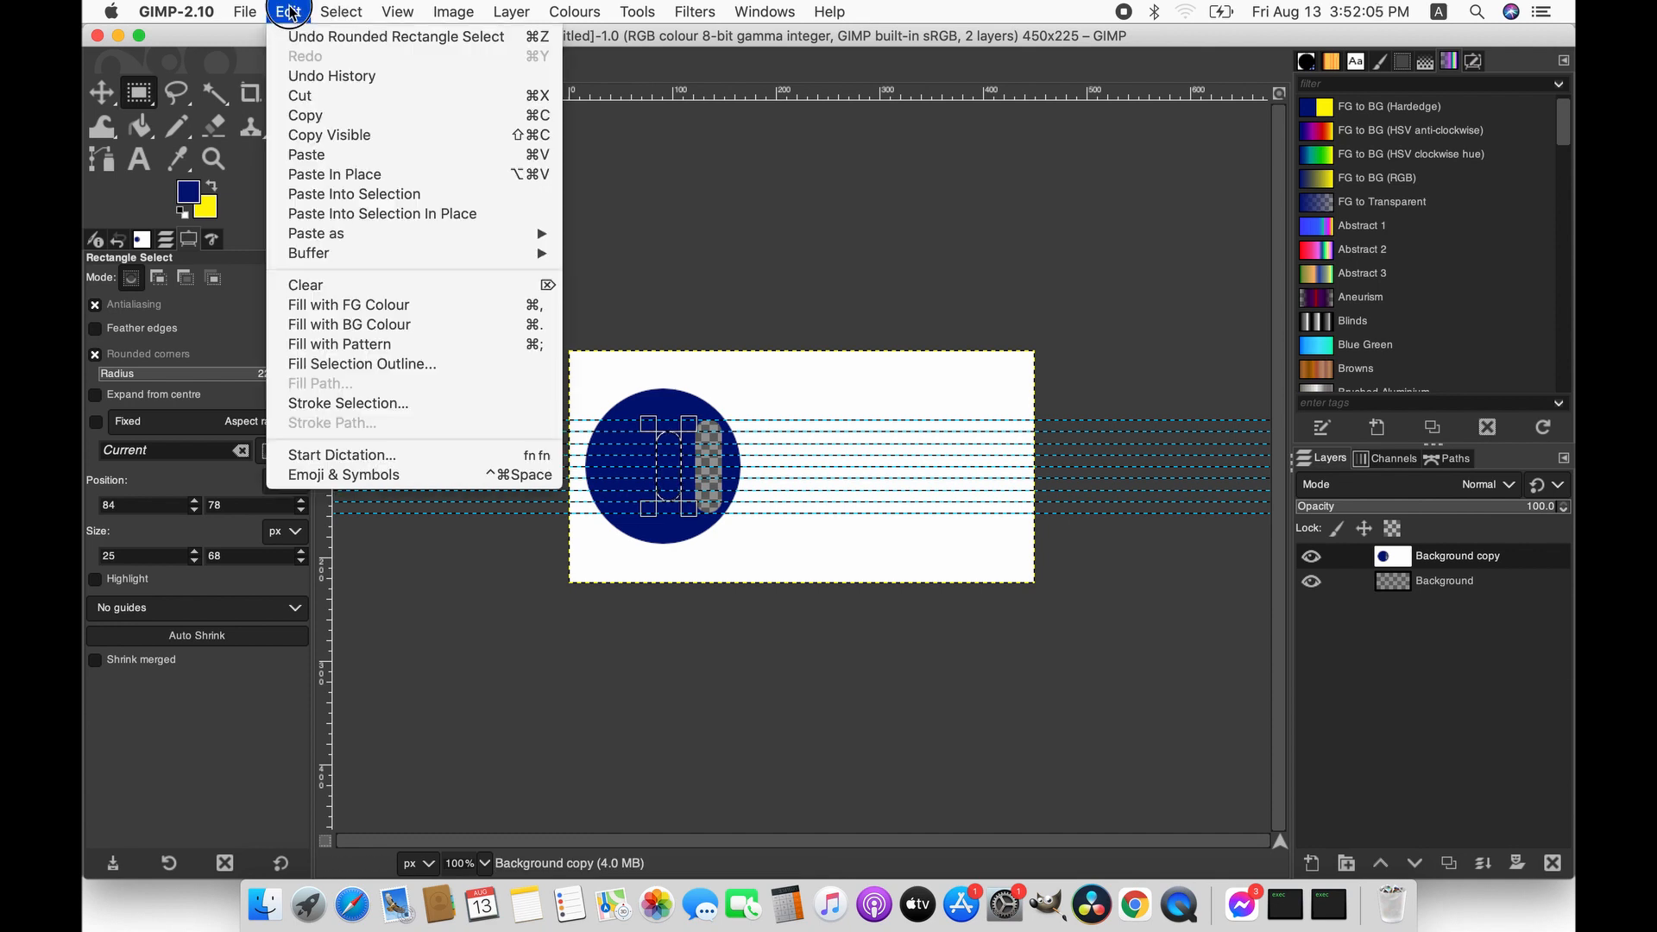
{"action": "left_click", "coordinate": [314, 95]}
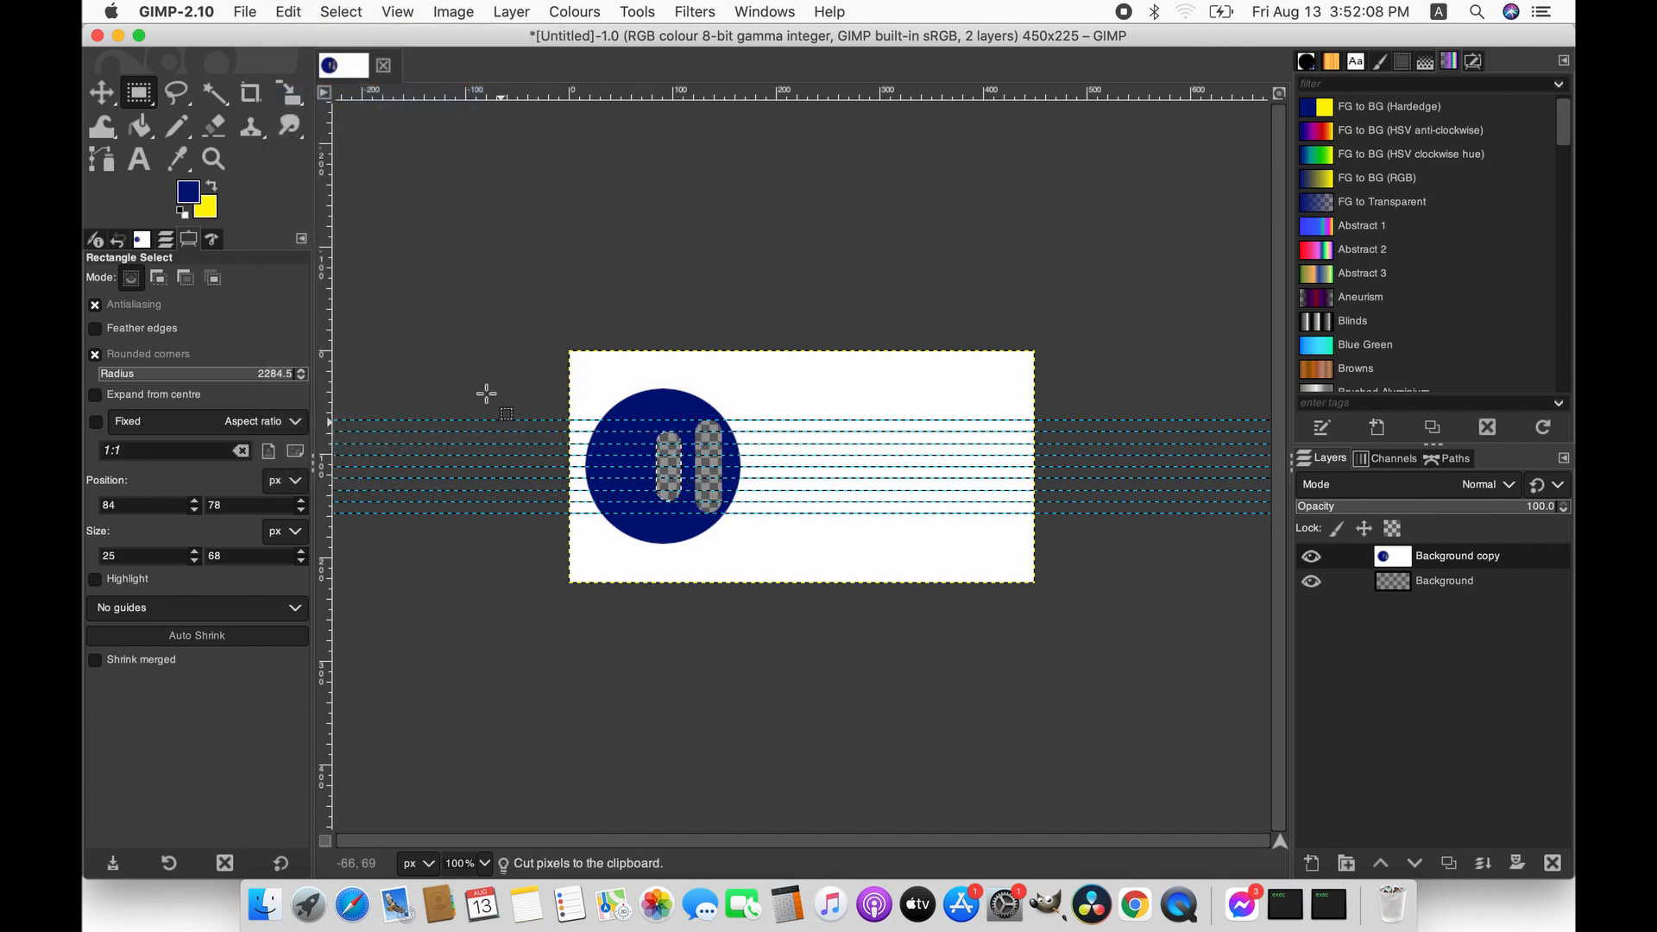
{"action": "left_click", "coordinate": [336, 12]}
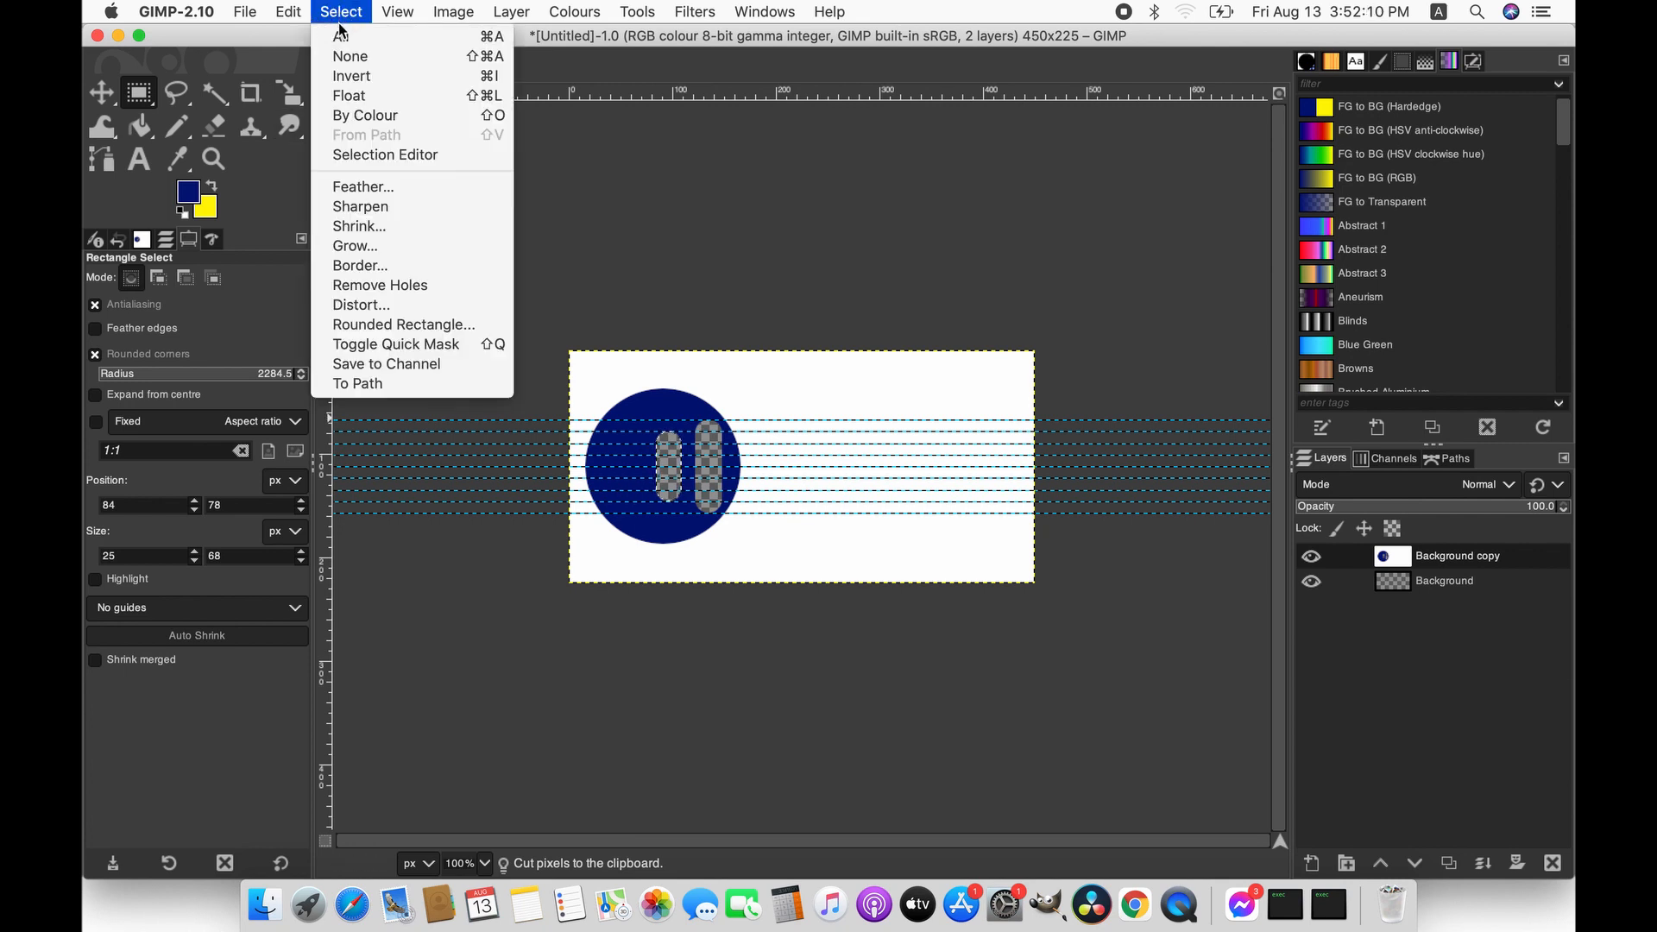
{"action": "left_click", "coordinate": [339, 61]}
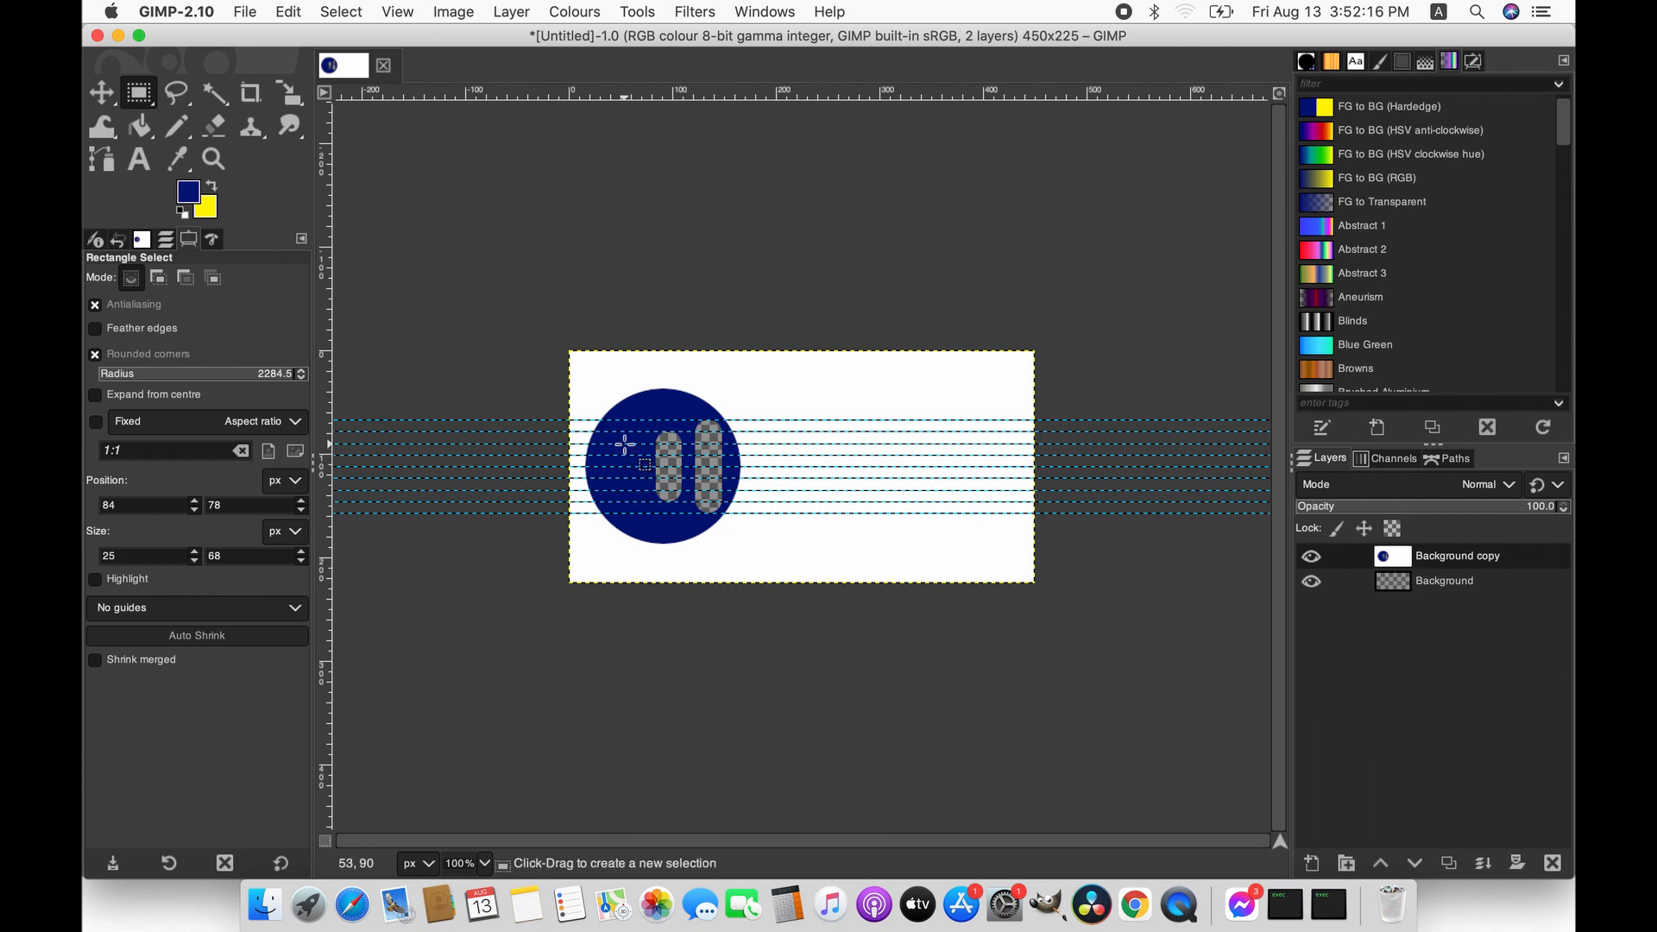
- Cut a shorter rounded bar of about 22 × 45 px out of the circle at position 48, 90 and clear the selection
{"action": "left_click_drag", "start_coordinate": [623, 444], "coordinate": [645, 491]}
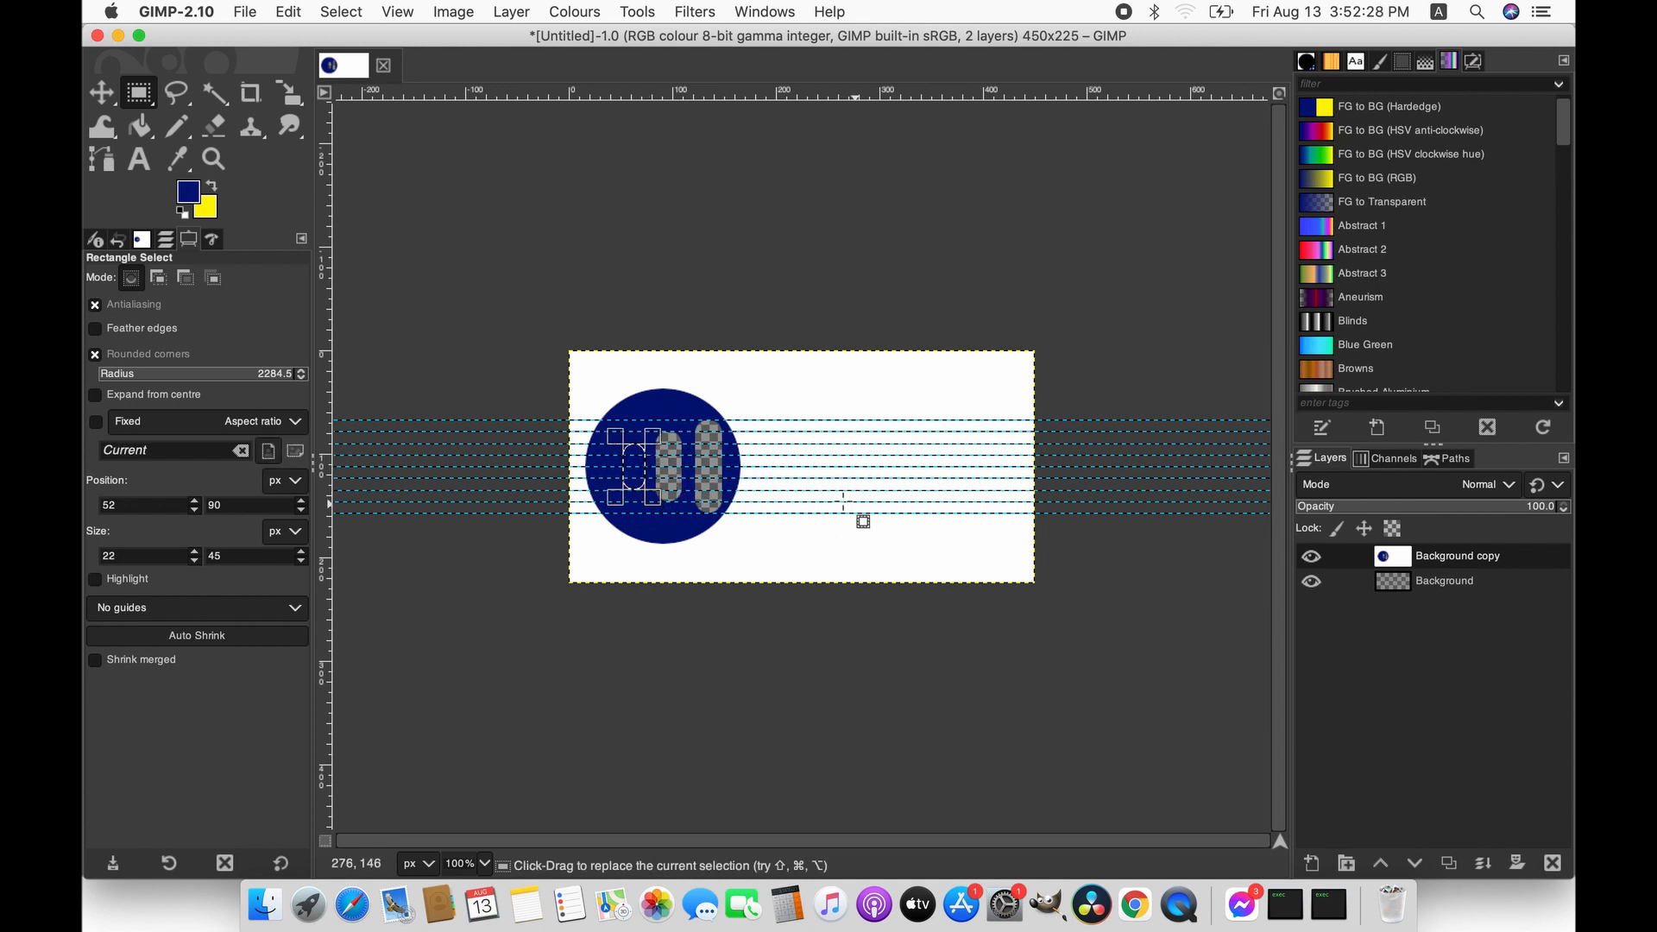
{"action": "left_click_drag", "start_coordinate": [634, 471], "coordinate": [630, 470]}
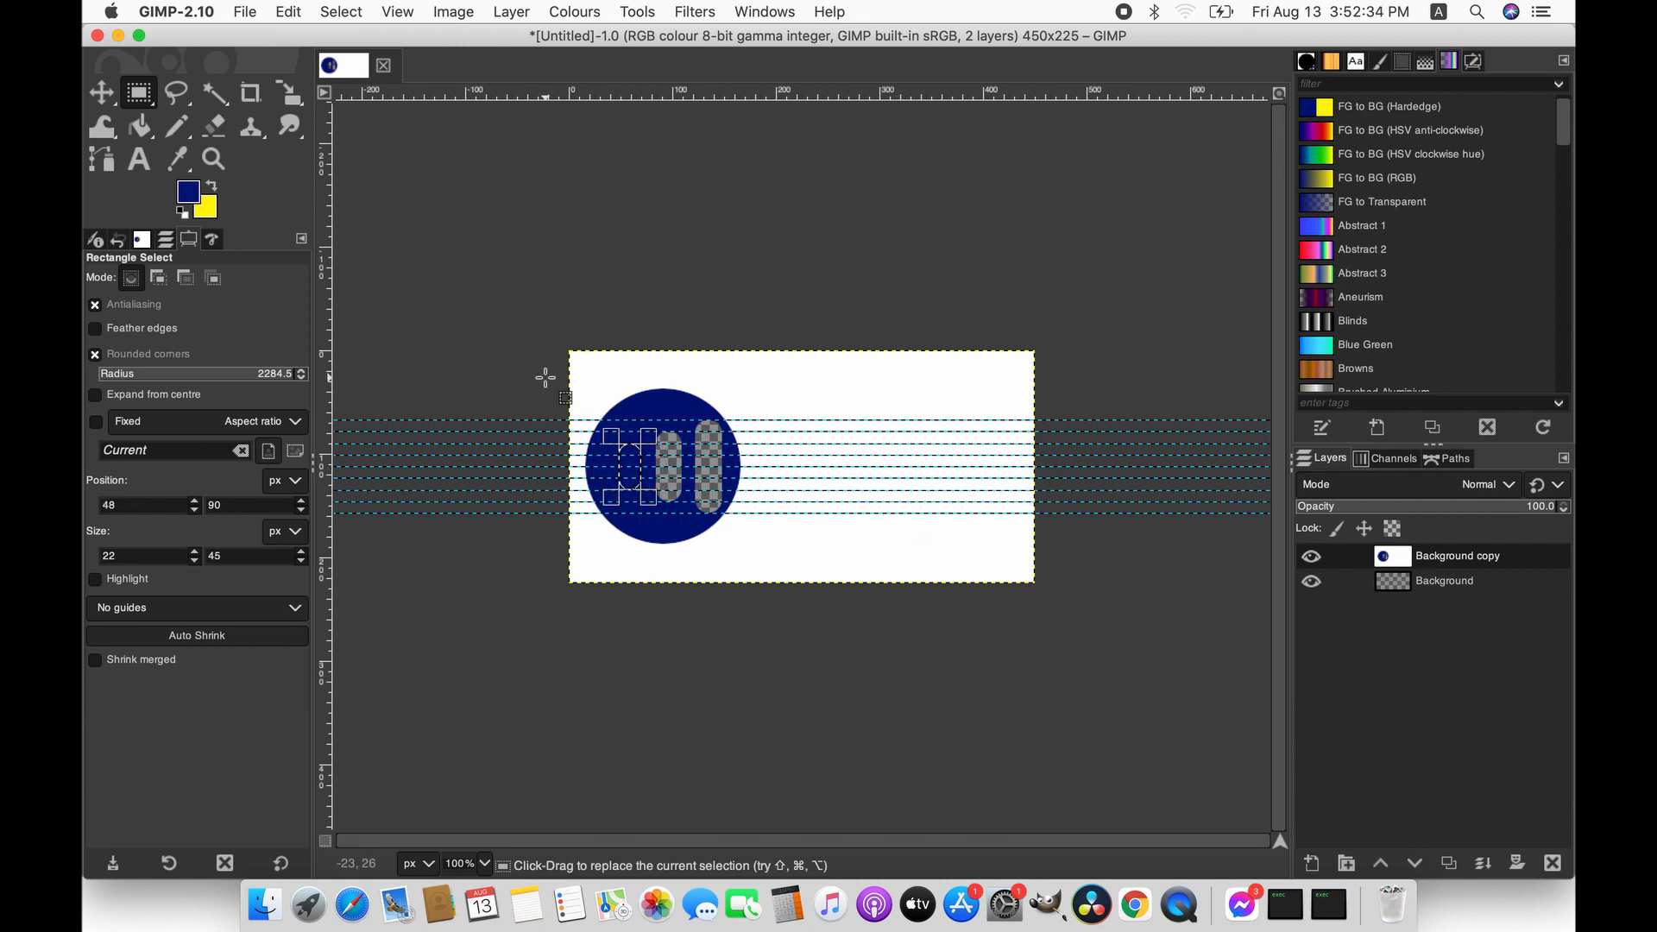
{"action": "left_click", "coordinate": [288, 13]}
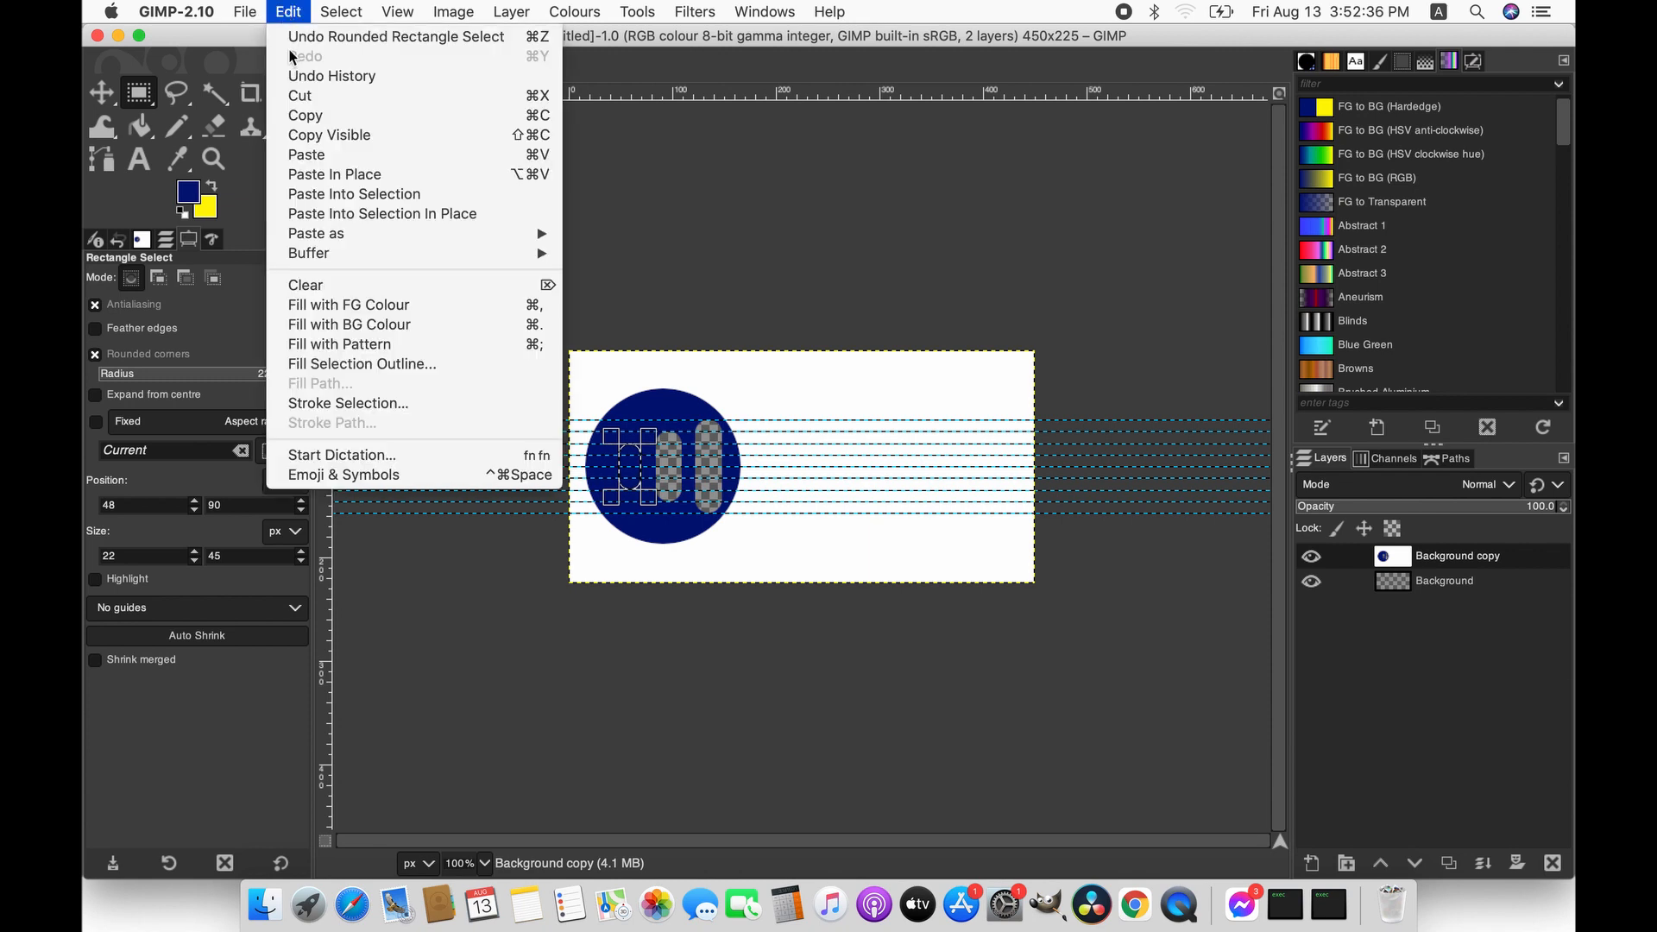
{"action": "left_click", "coordinate": [302, 111]}
{"action": "key", "text": "super+x"}
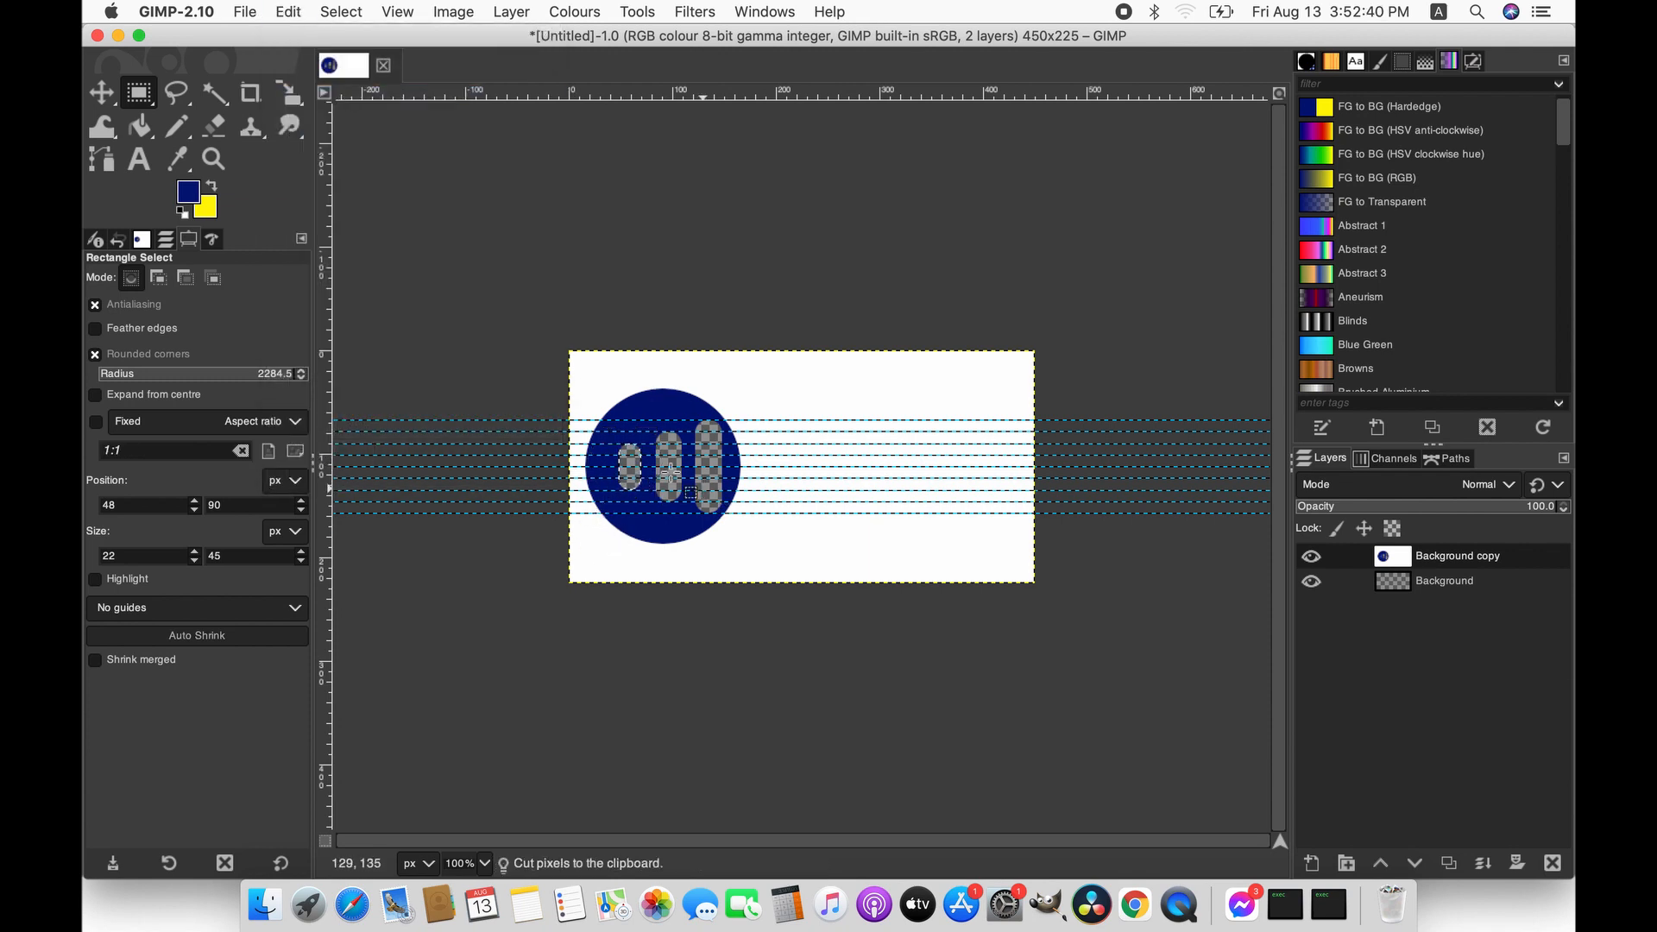
{"action": "left_click", "coordinate": [339, 12]}
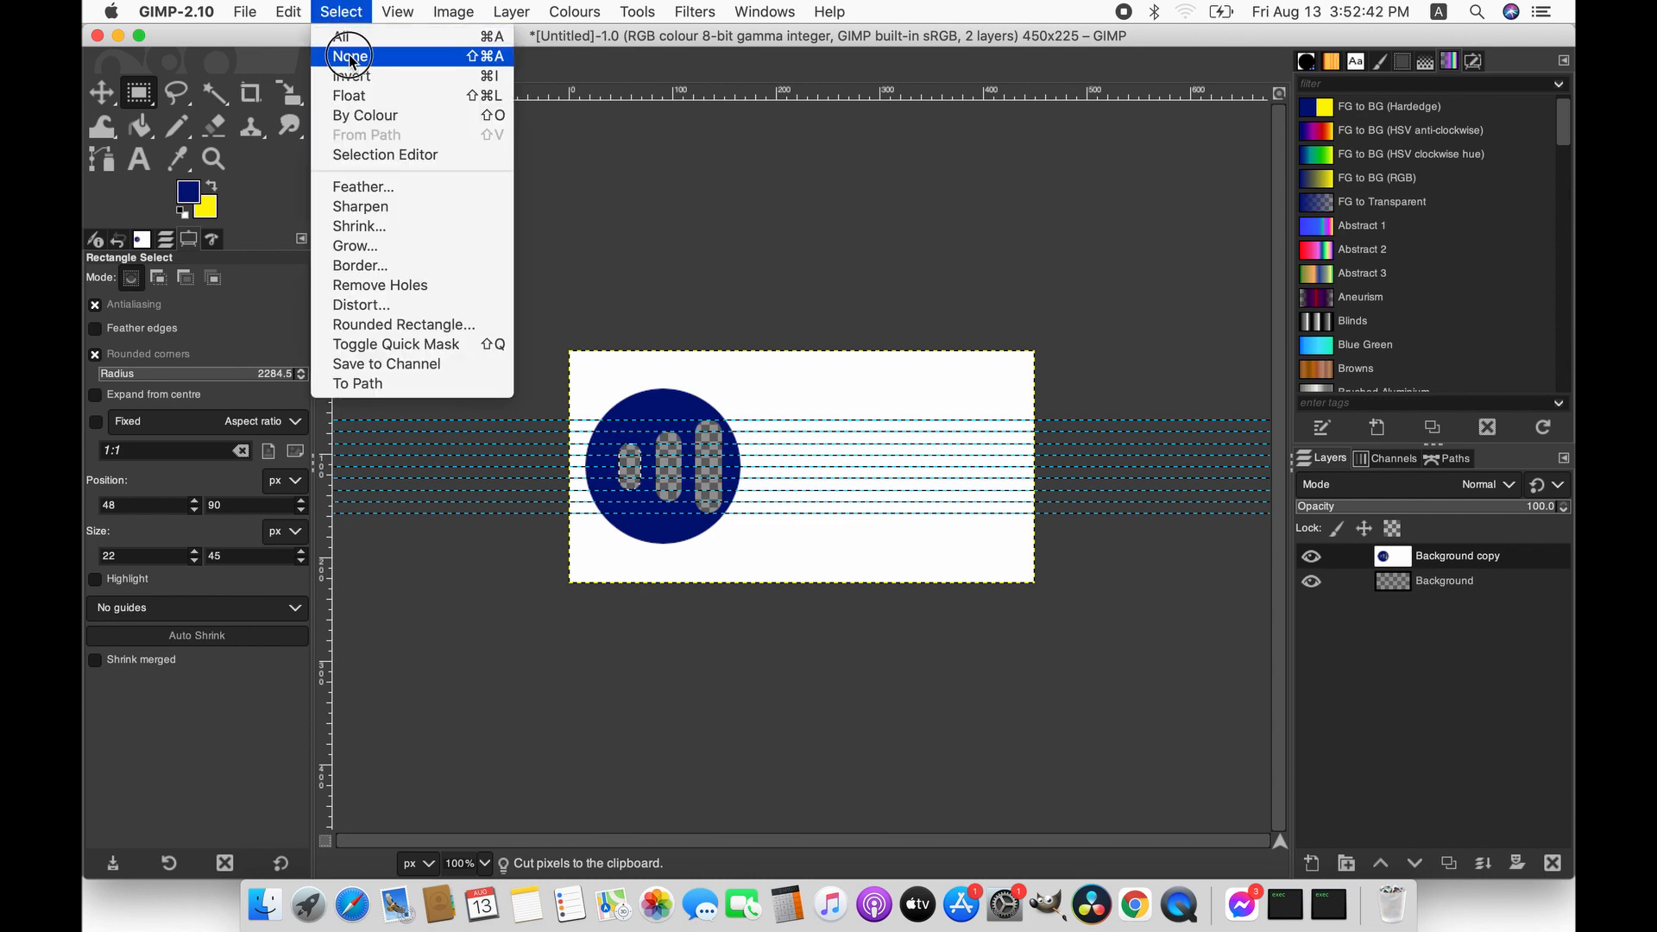
{"action": "left_click", "coordinate": [350, 57]}
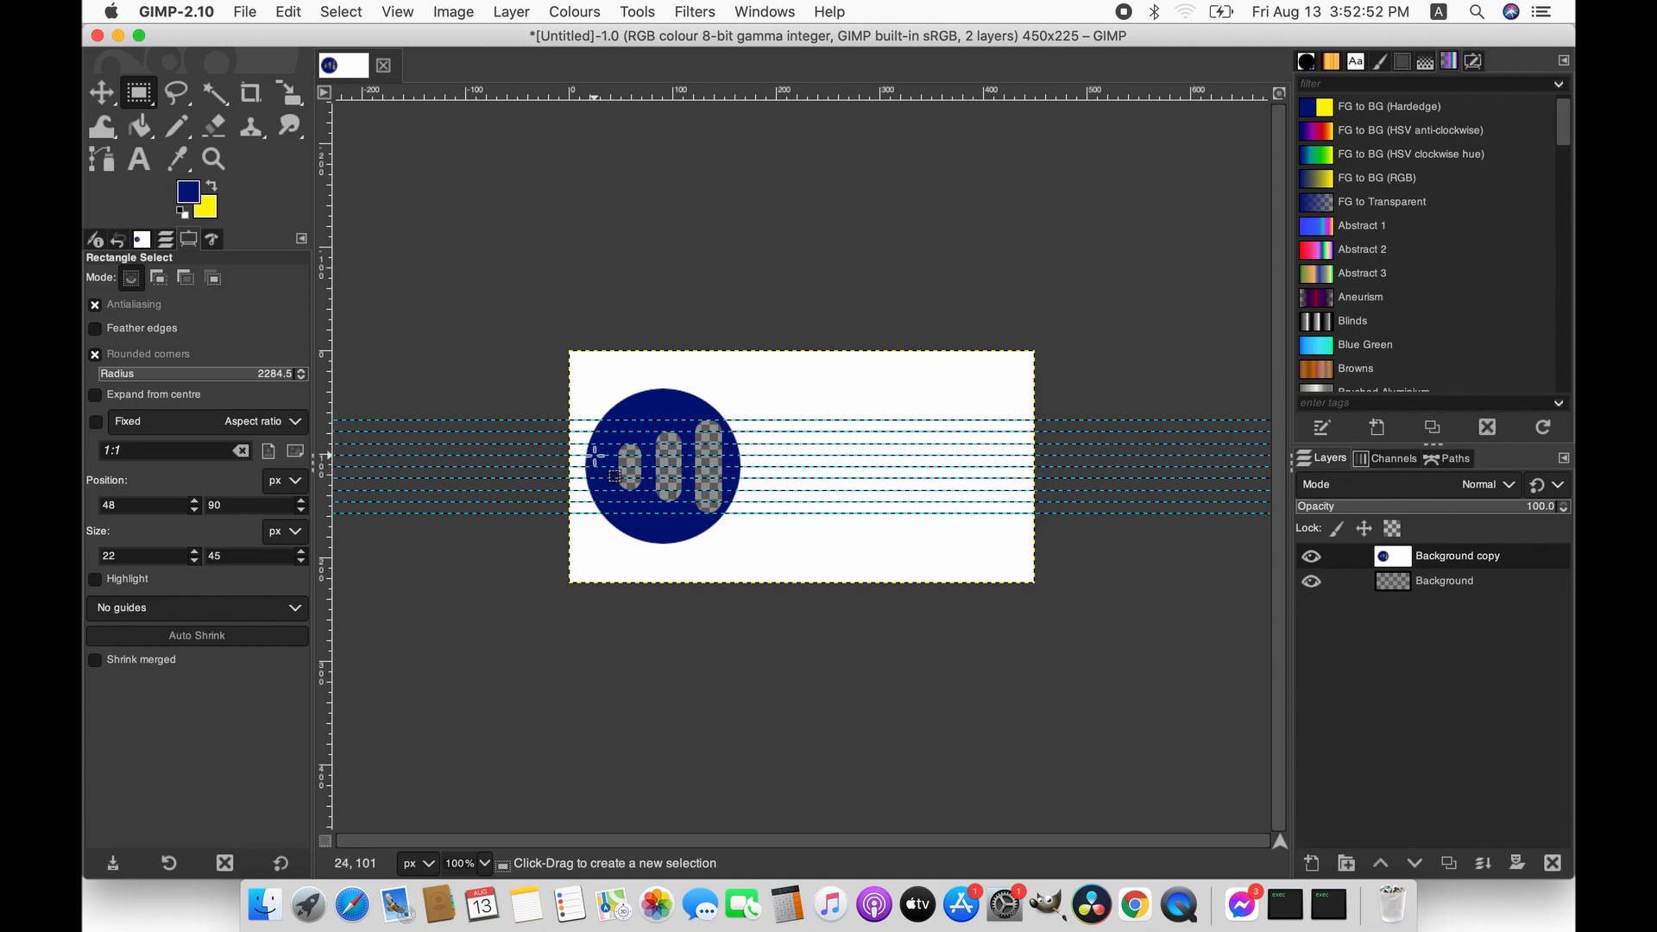
- Cut the smallest rounded bar, about 16 × 22 px, out of the circle at position 22, 101 and clear the selection
{"action": "left_click_drag", "start_coordinate": [598, 454], "coordinate": [616, 478]}
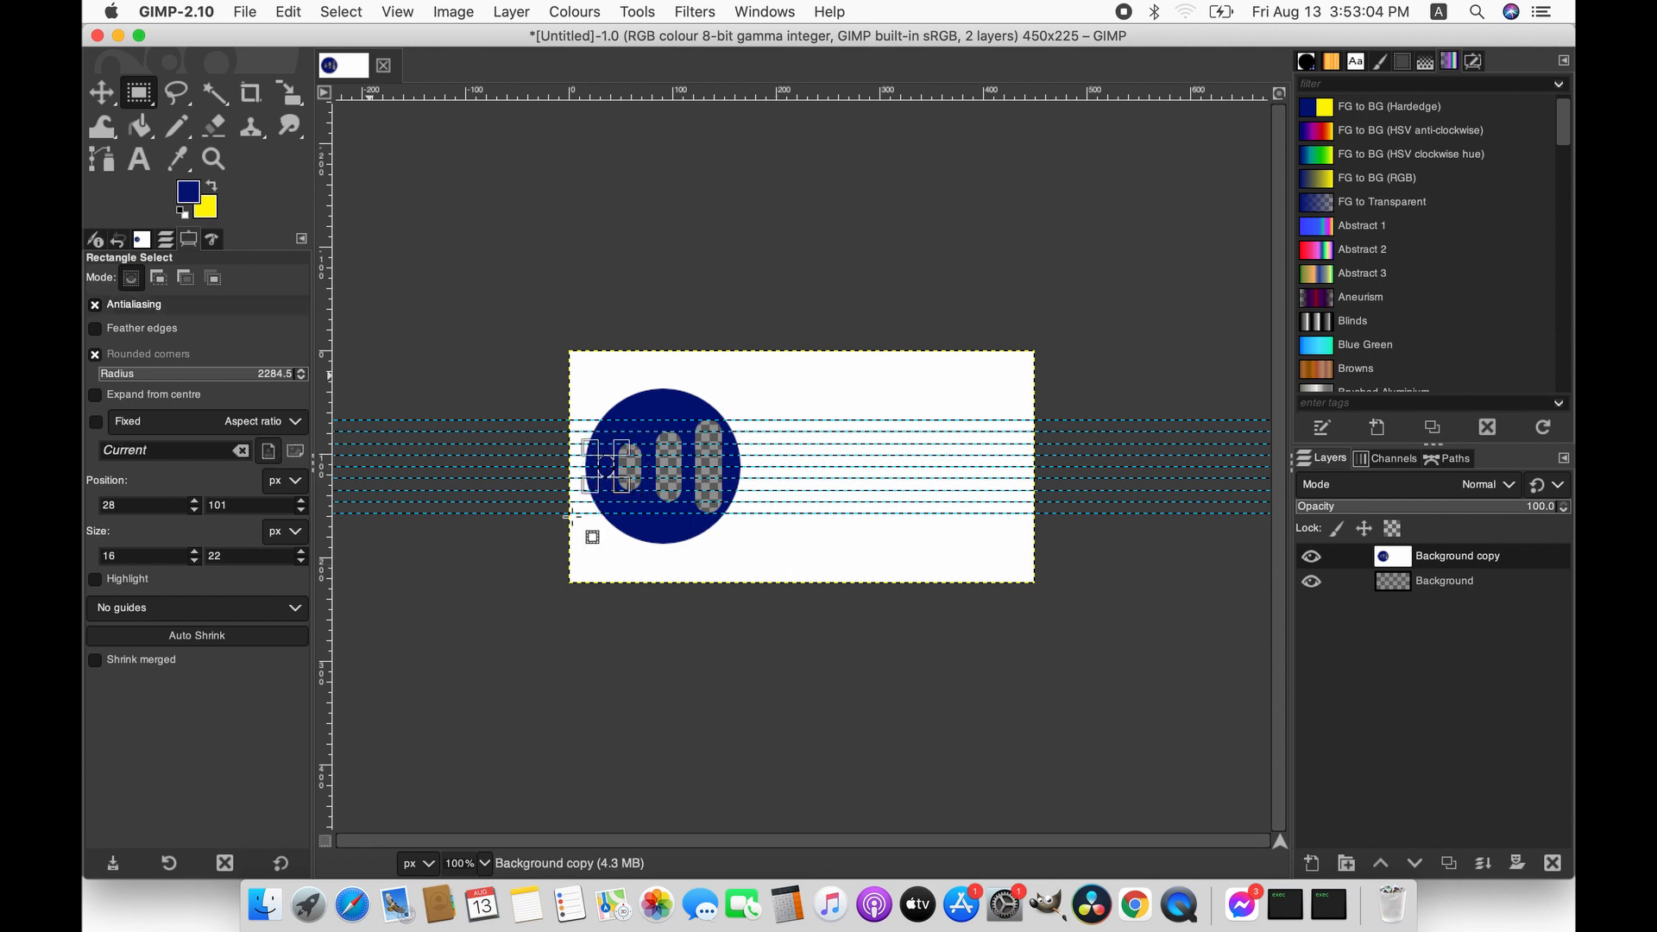
{"action": "left_click_drag", "start_coordinate": [602, 460], "coordinate": [599, 466]}
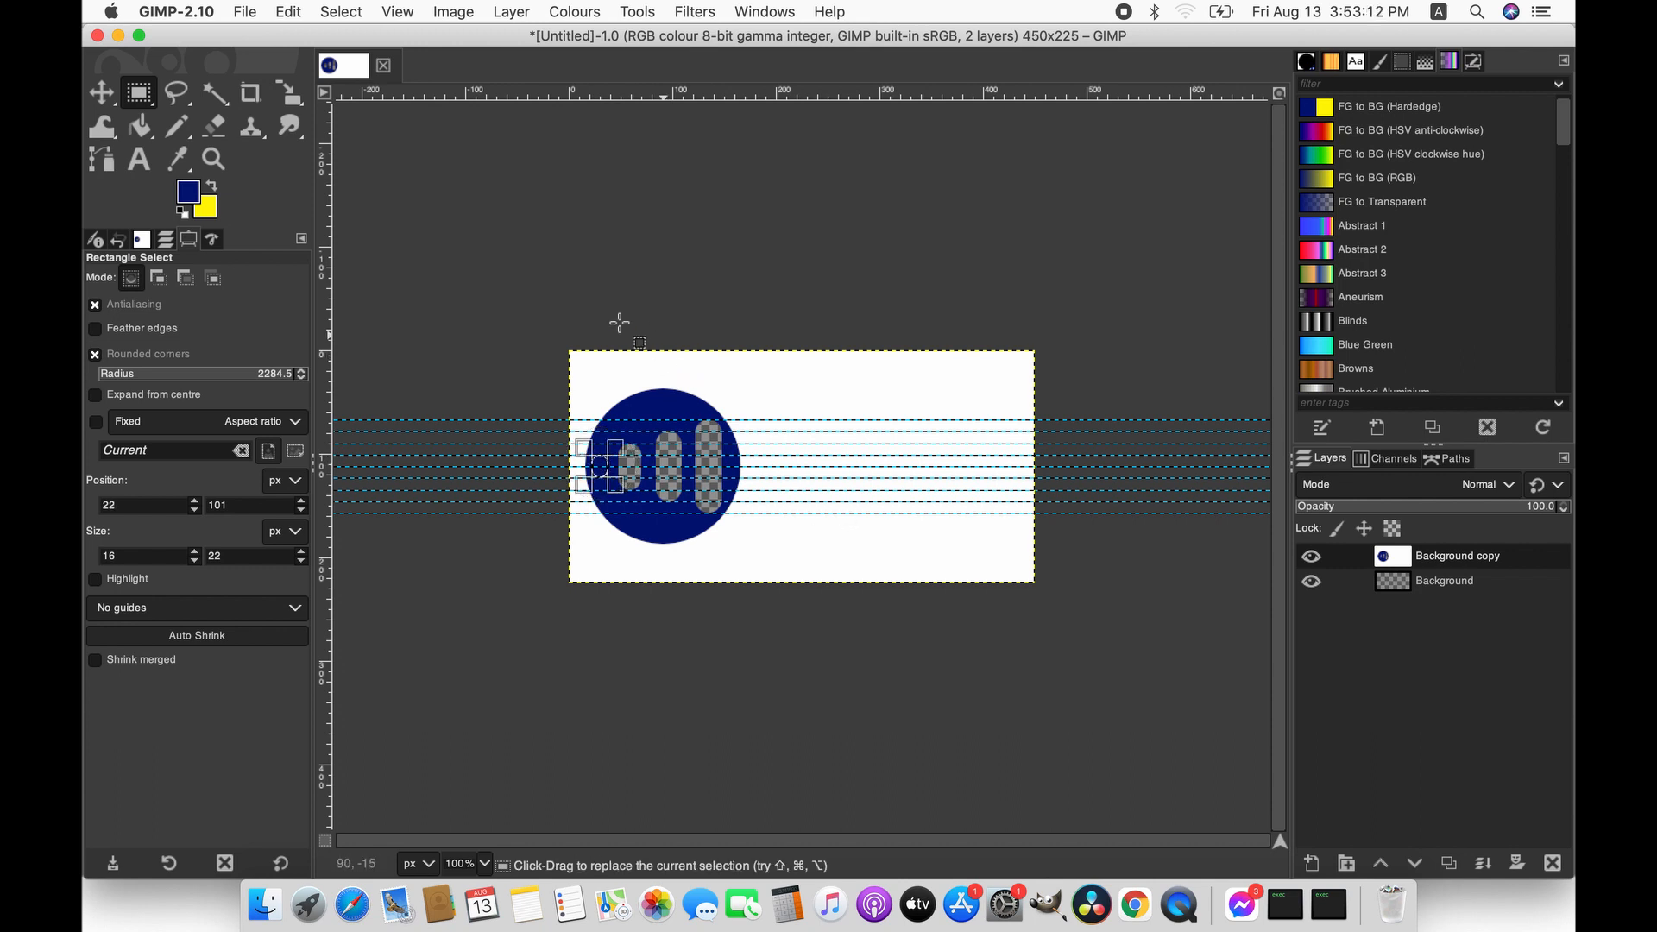
{"action": "left_click", "coordinate": [293, 12]}
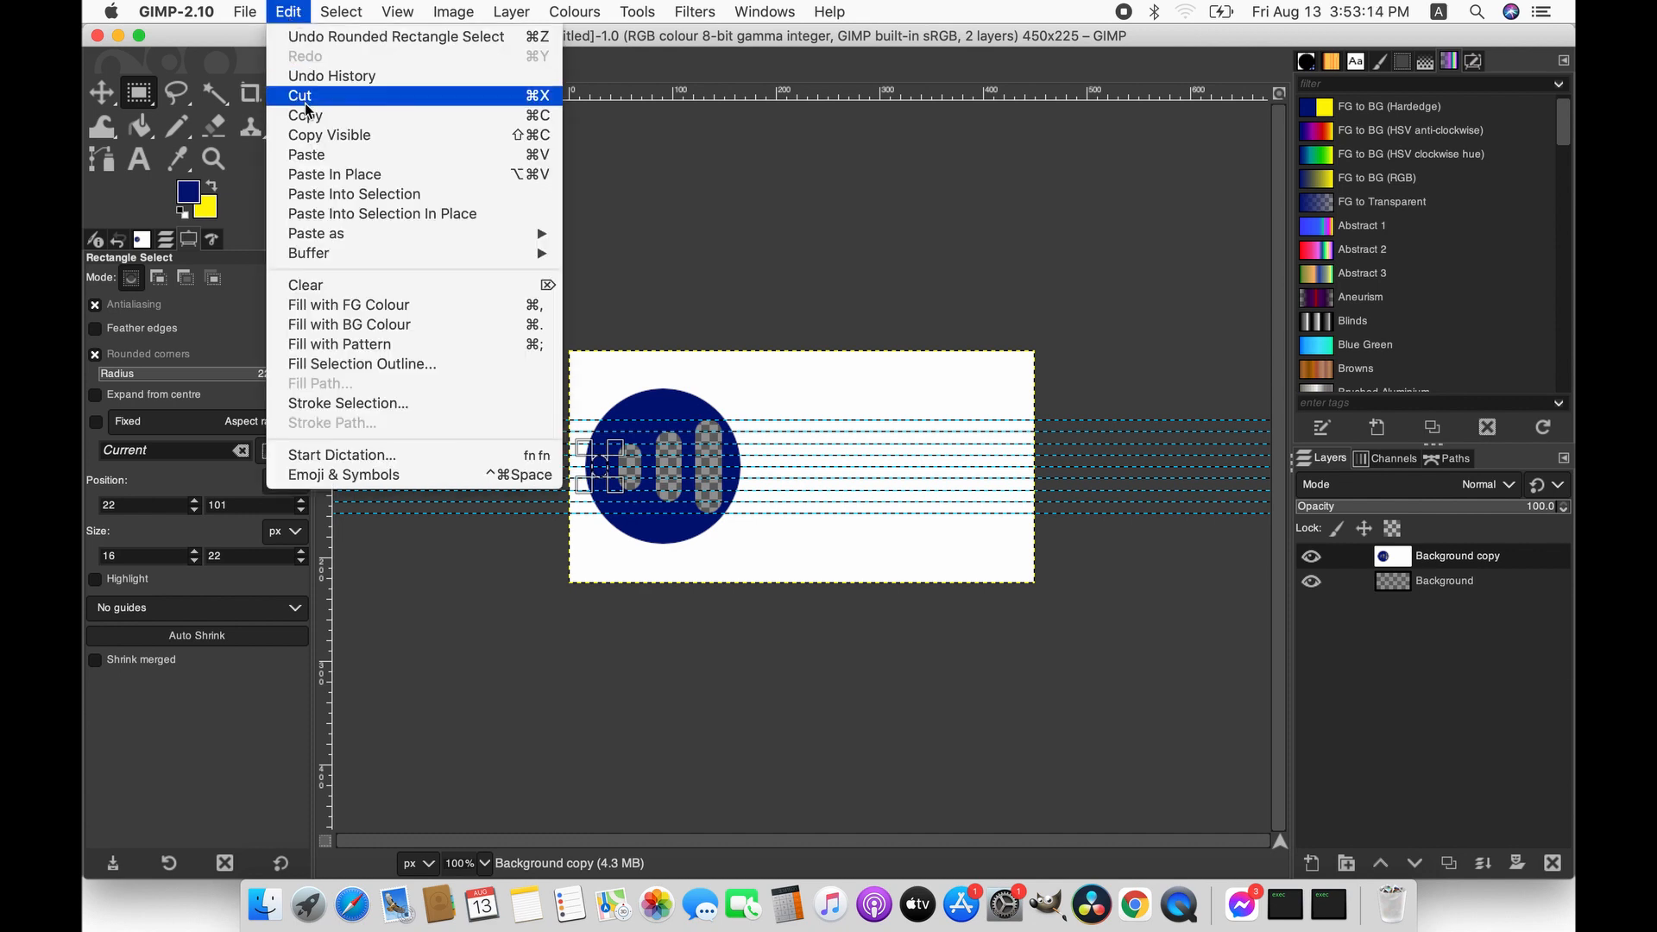
{"action": "left_click", "coordinate": [307, 97]}
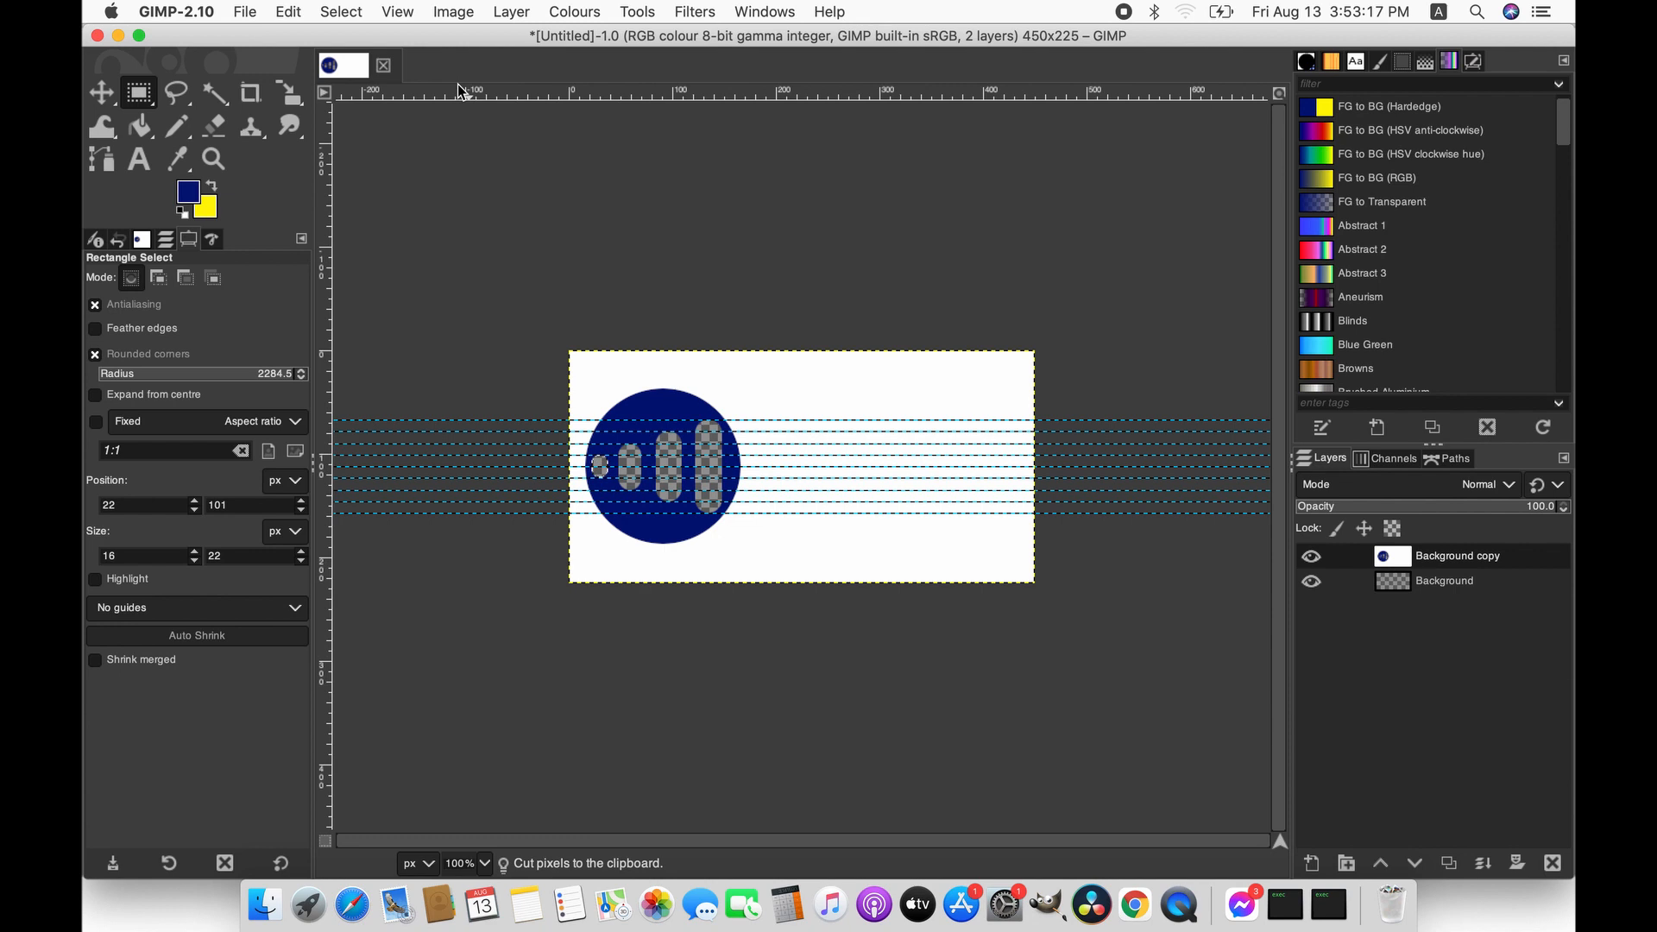
{"action": "left_click", "coordinate": [341, 12]}
{"action": "left_click", "coordinate": [349, 57]}
- Remove all guides from the image
{"action": "left_click", "coordinate": [453, 11]}
{"action": "mouse_move", "coordinate": [553, 385]}
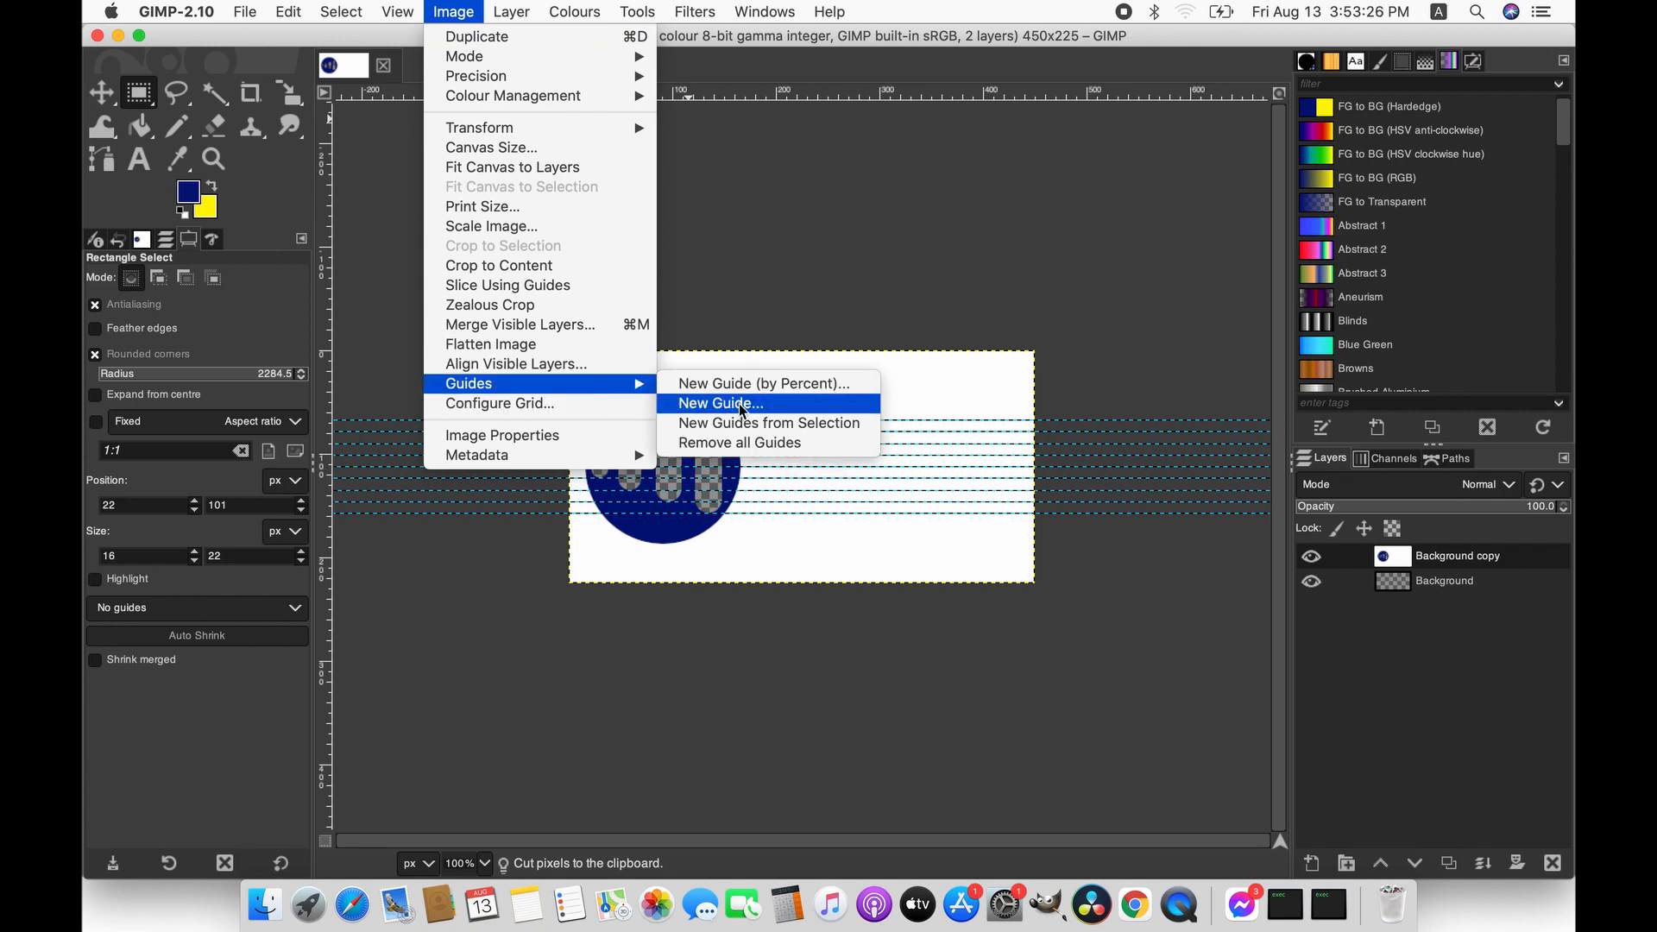
{"action": "left_click", "coordinate": [754, 443]}
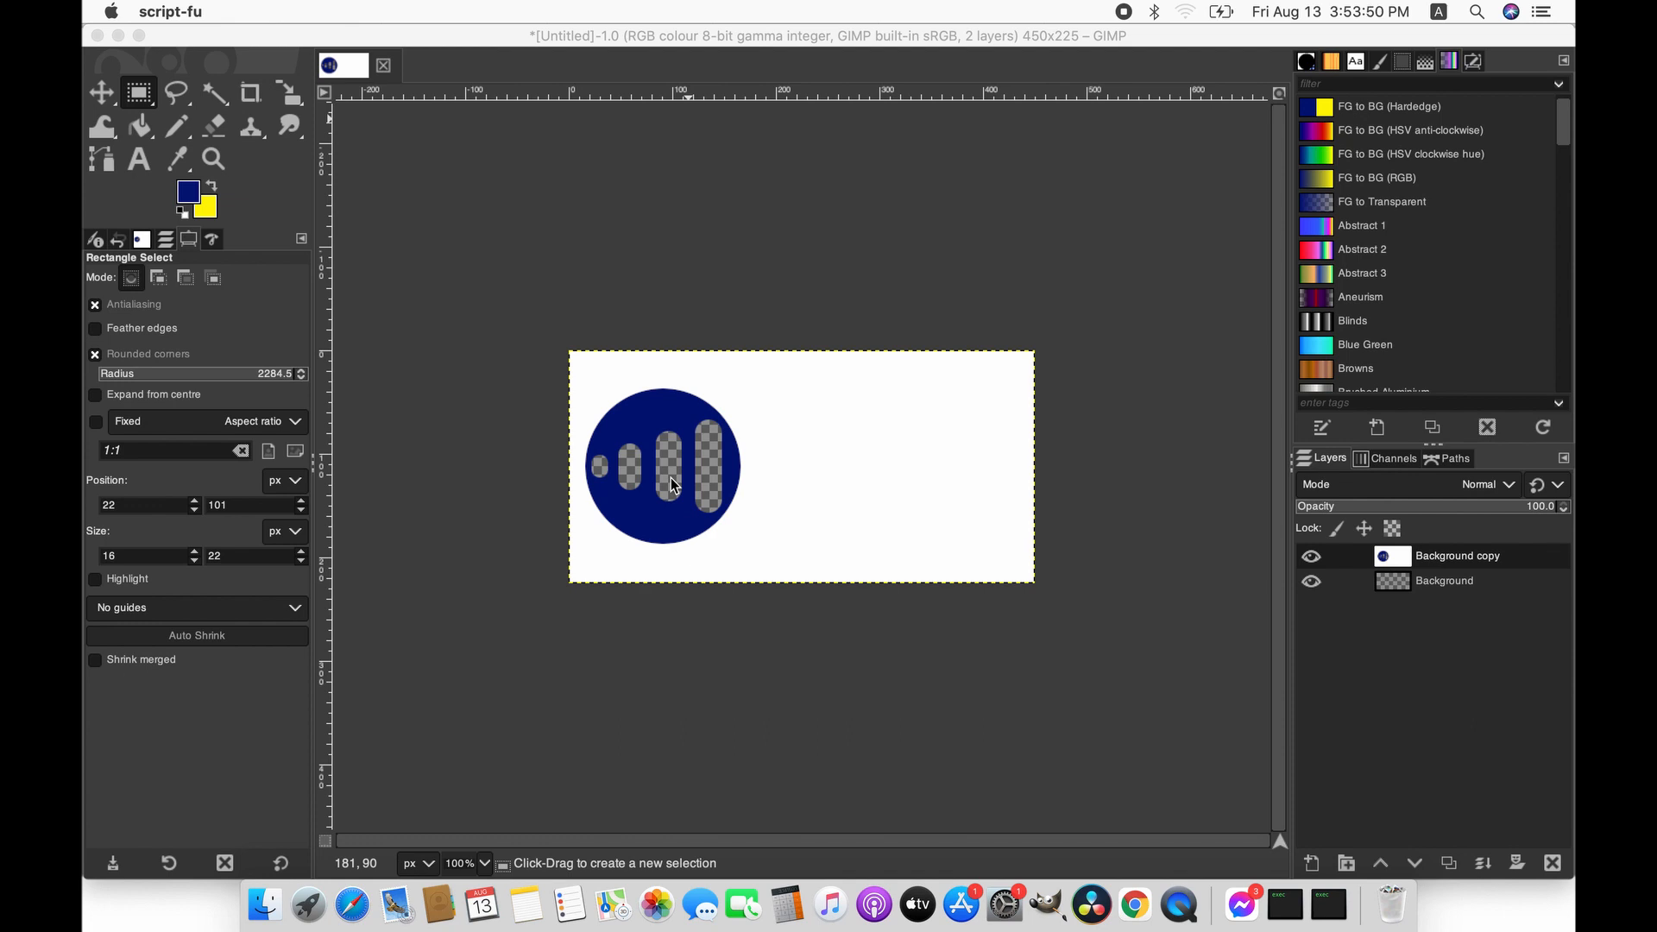
- Set the foreground colour to white and bucket-fill the transparent Background layer with it
{"action": "left_click", "coordinate": [1449, 589]}
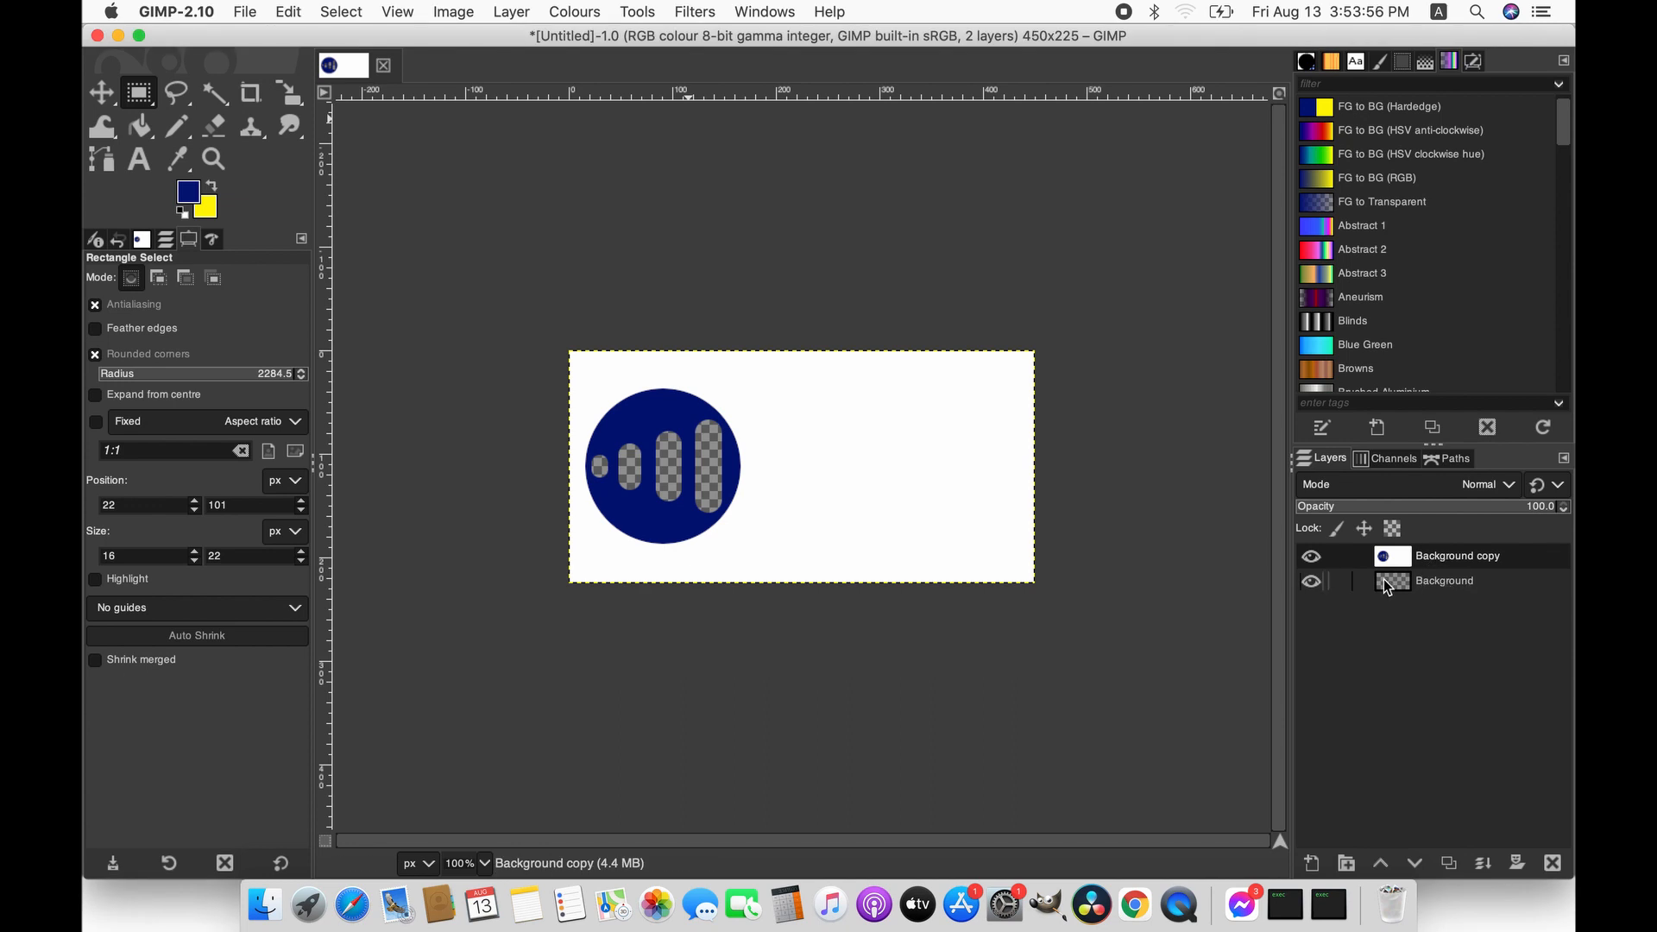
{"action": "left_click", "coordinate": [1385, 583]}
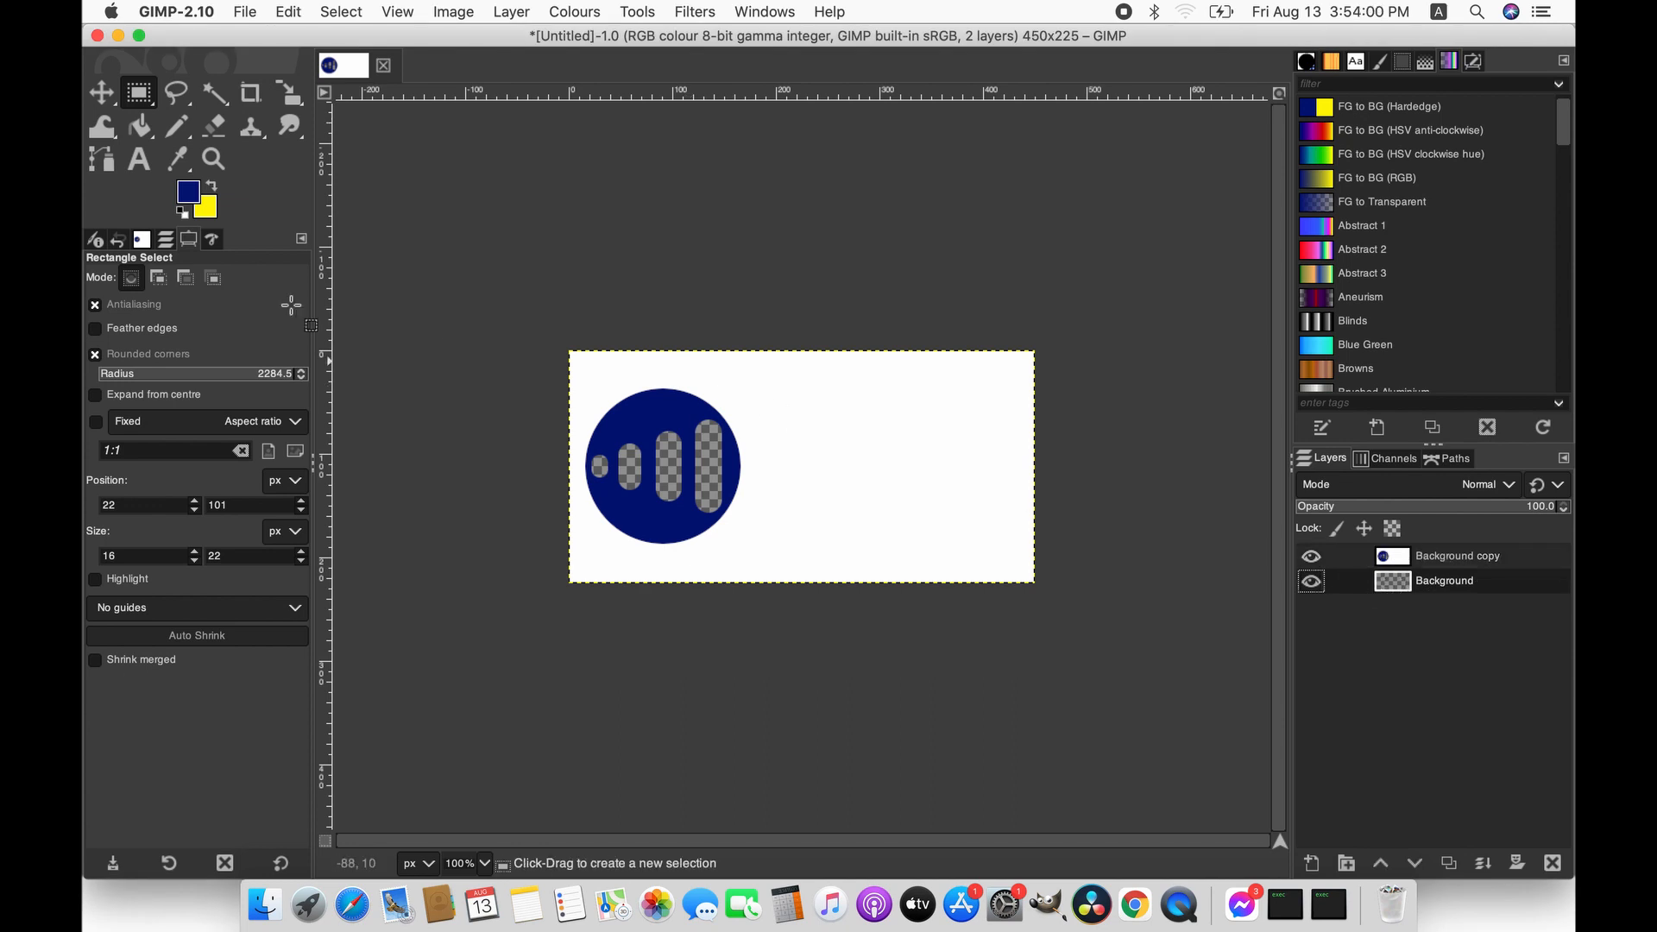
{"action": "left_click", "coordinate": [199, 197]}
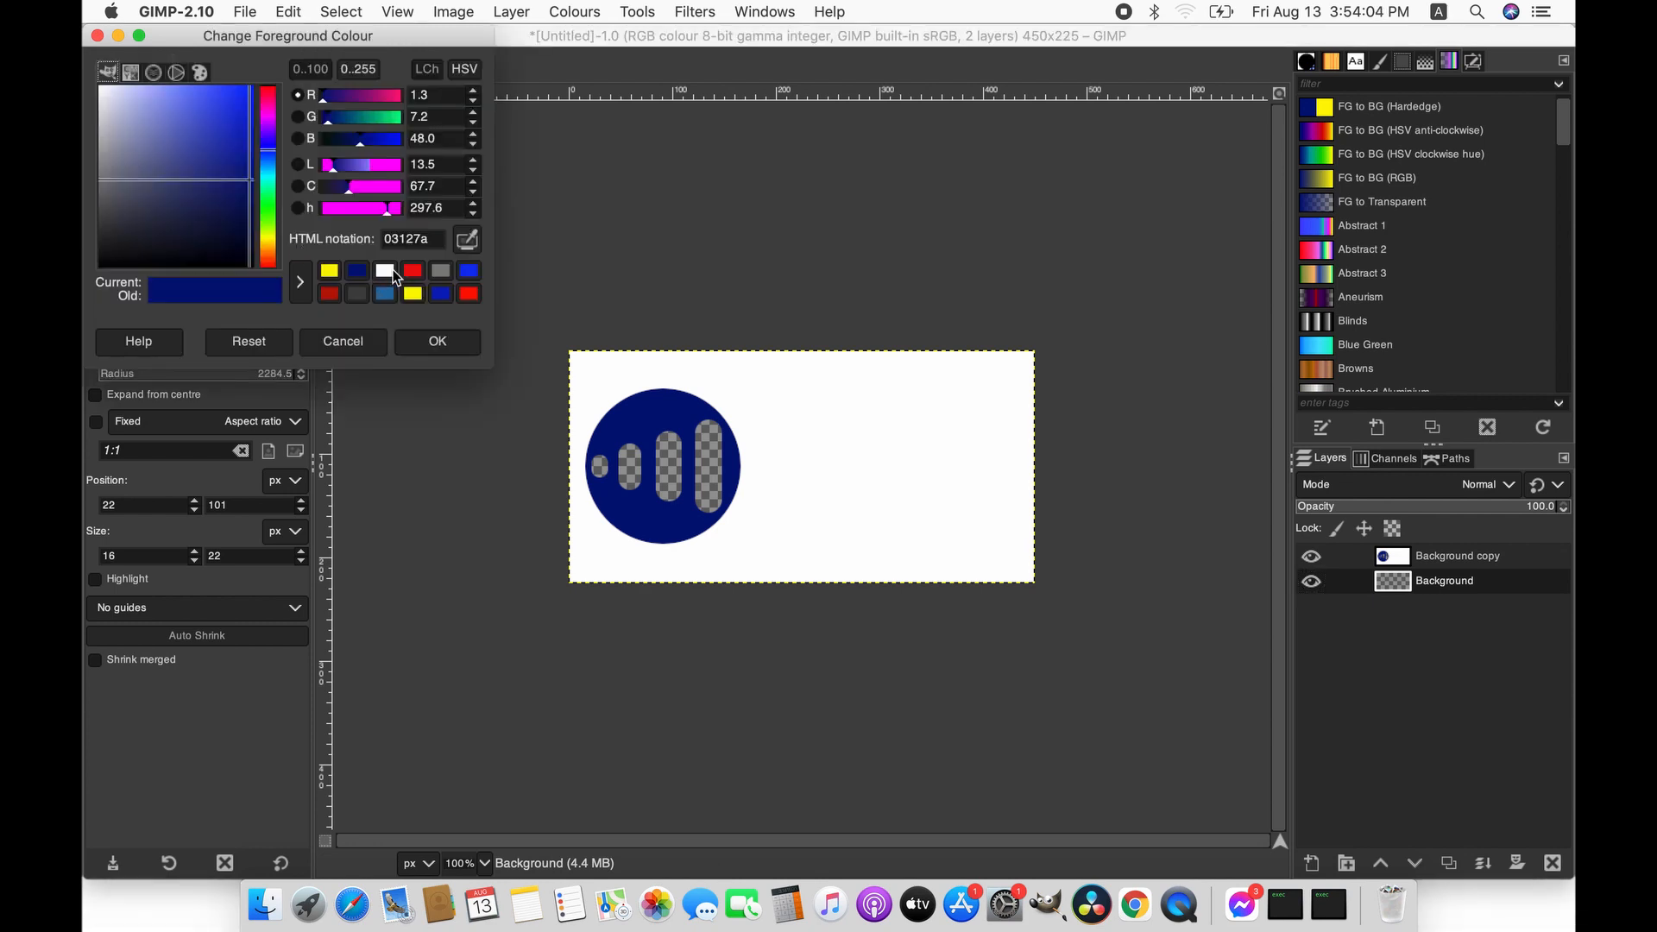
{"action": "left_click", "coordinate": [385, 270]}
{"action": "left_click", "coordinate": [425, 340]}
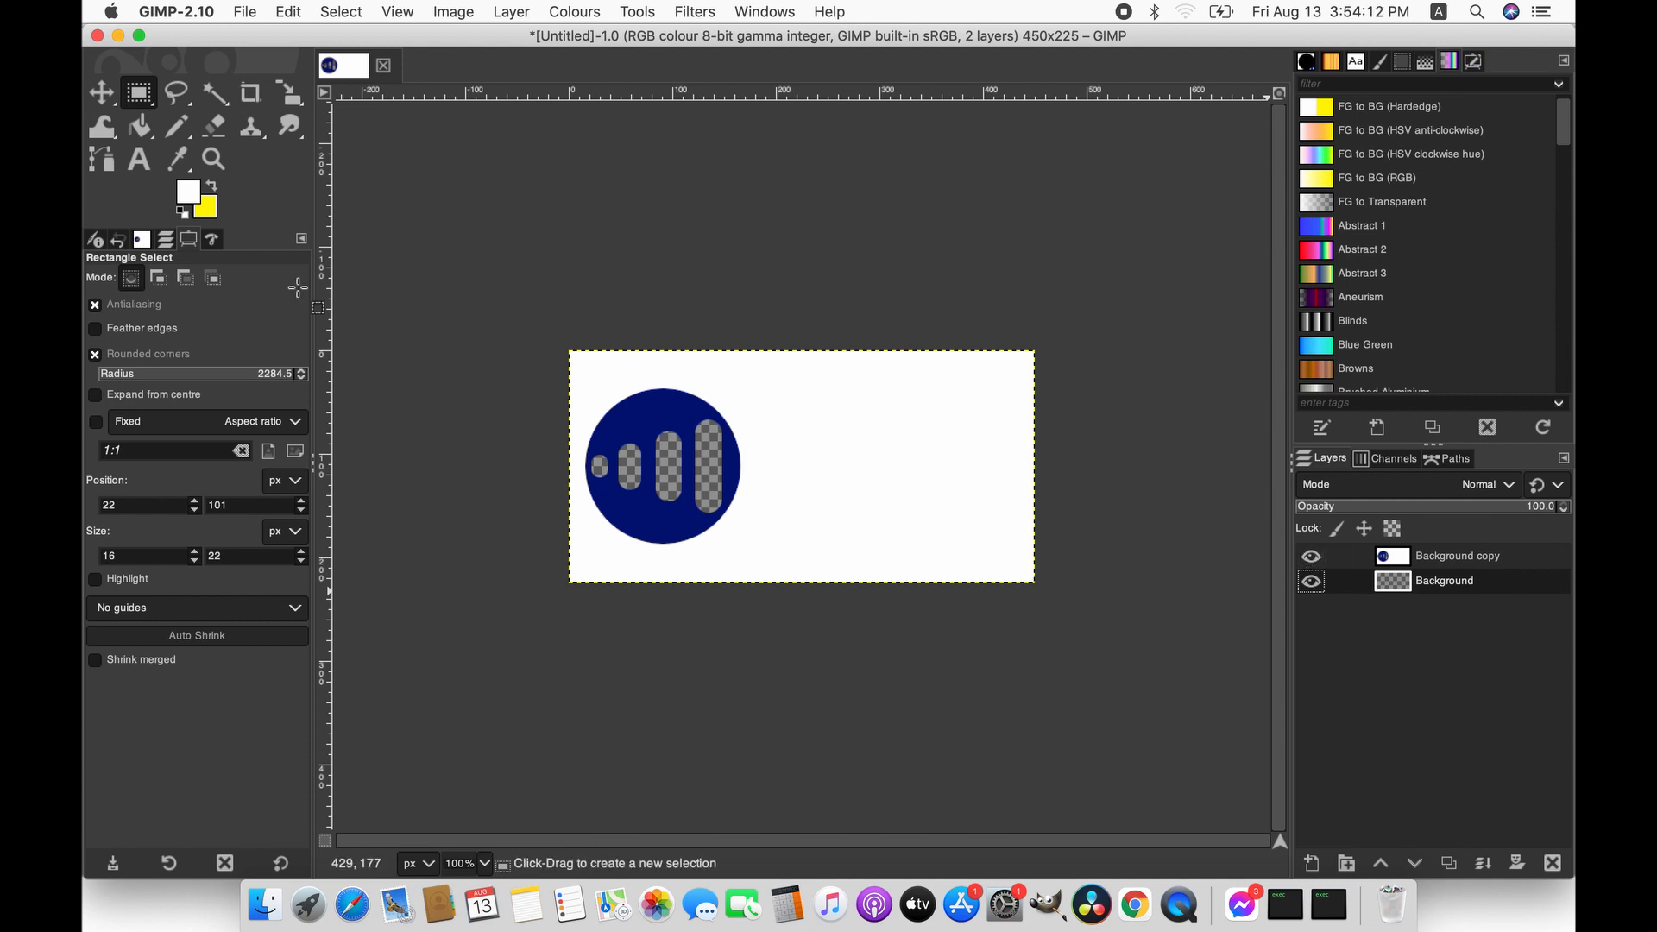
{"action": "left_click", "coordinate": [139, 125]}
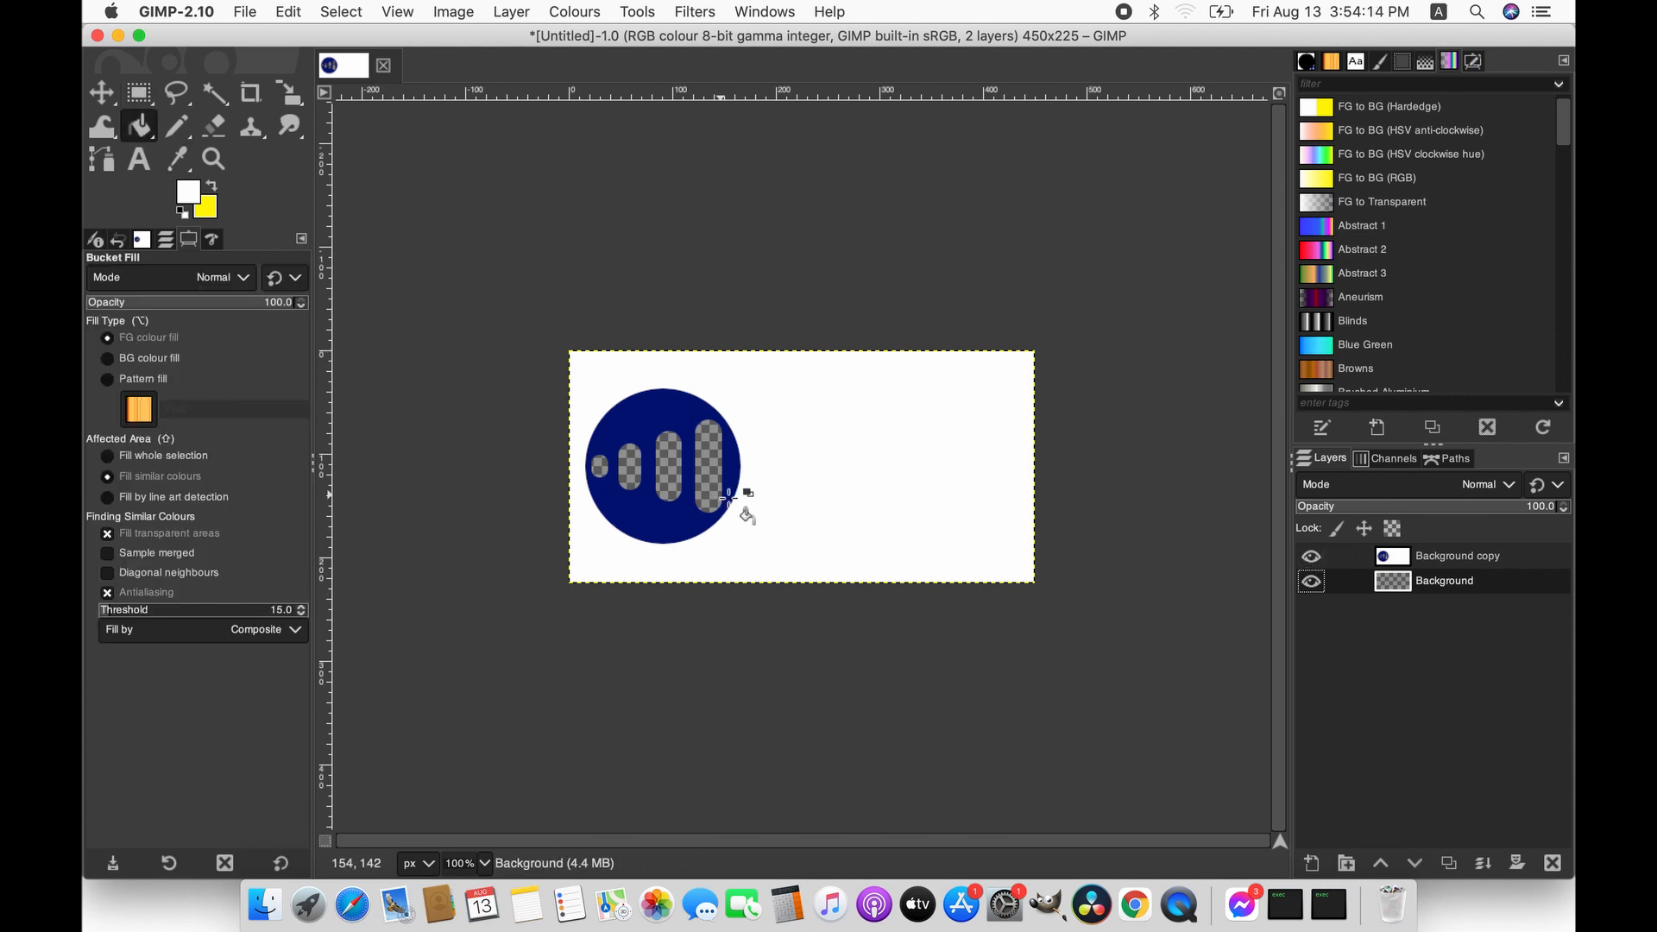
{"action": "left_click", "coordinate": [813, 470]}
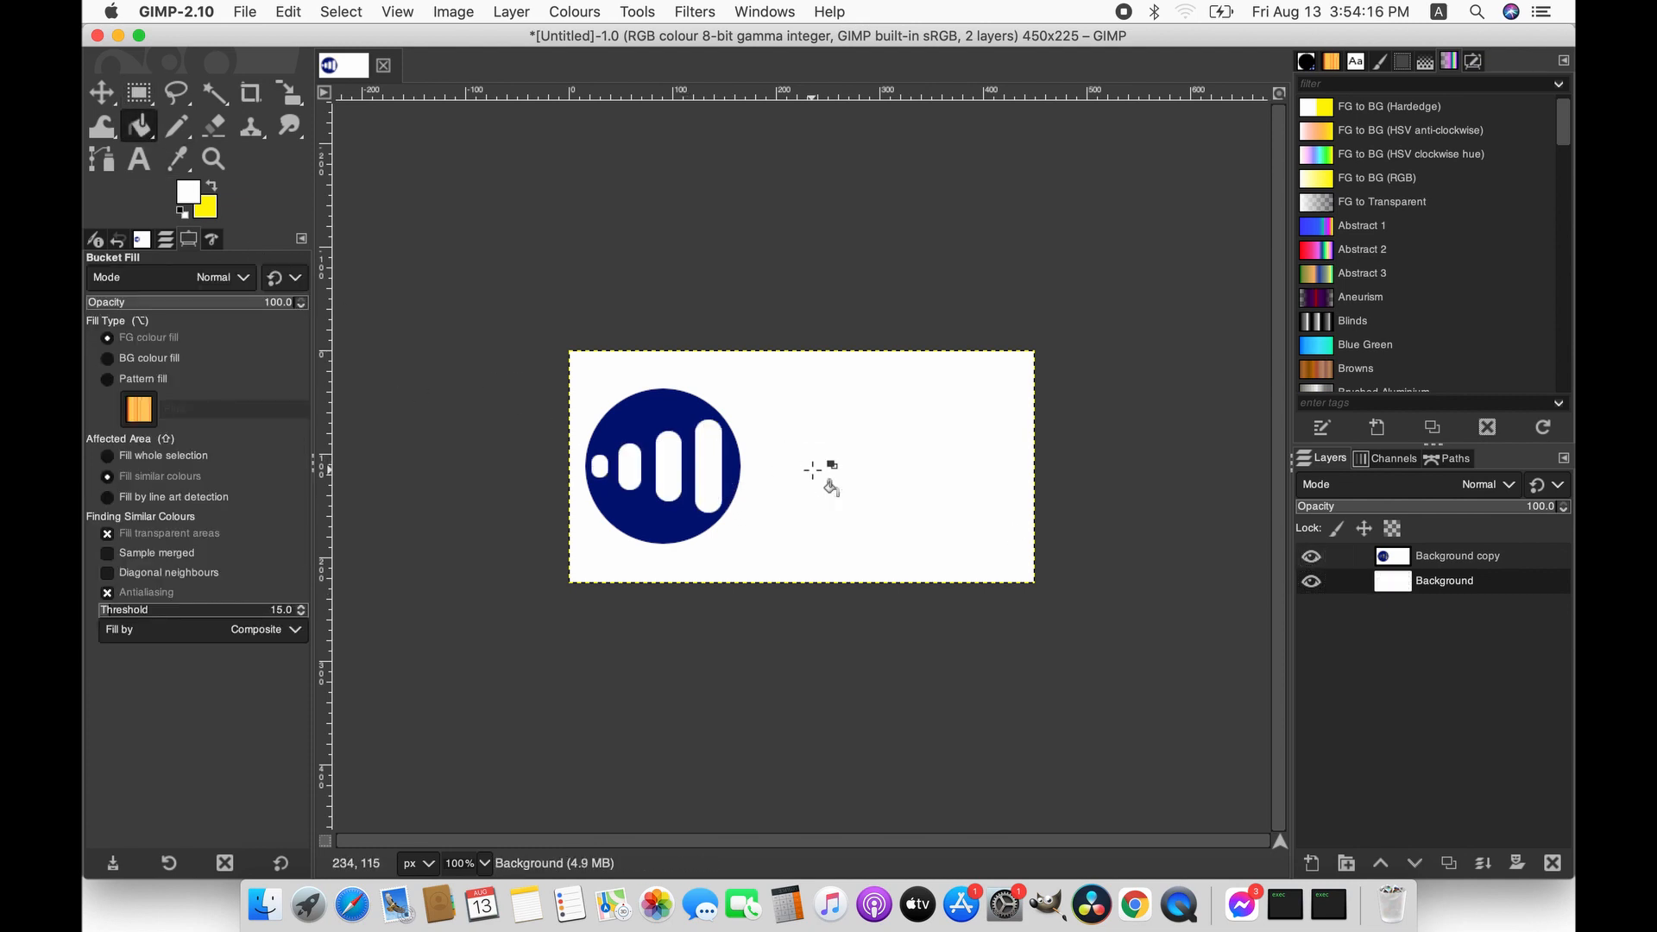
{"action": "left_click", "coordinate": [813, 470]}
- Set the Text tool's font to Avenir Next Semi-Bold and its colour to red
{"action": "left_click", "coordinate": [139, 160]}
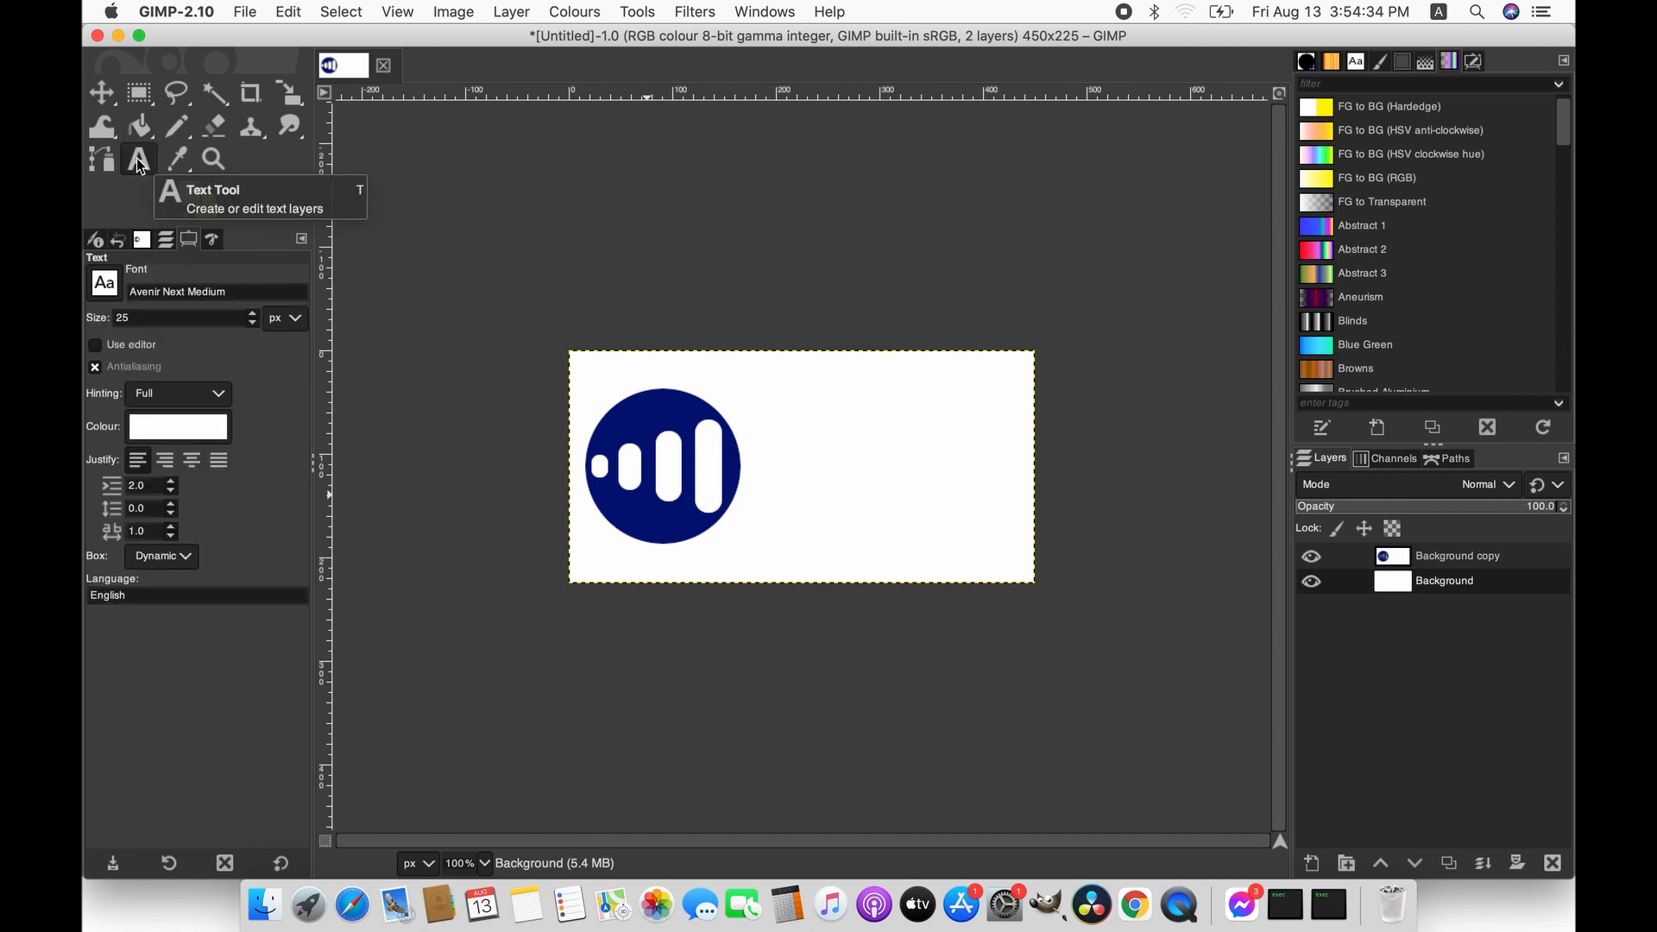
{"action": "left_click", "coordinate": [116, 287]}
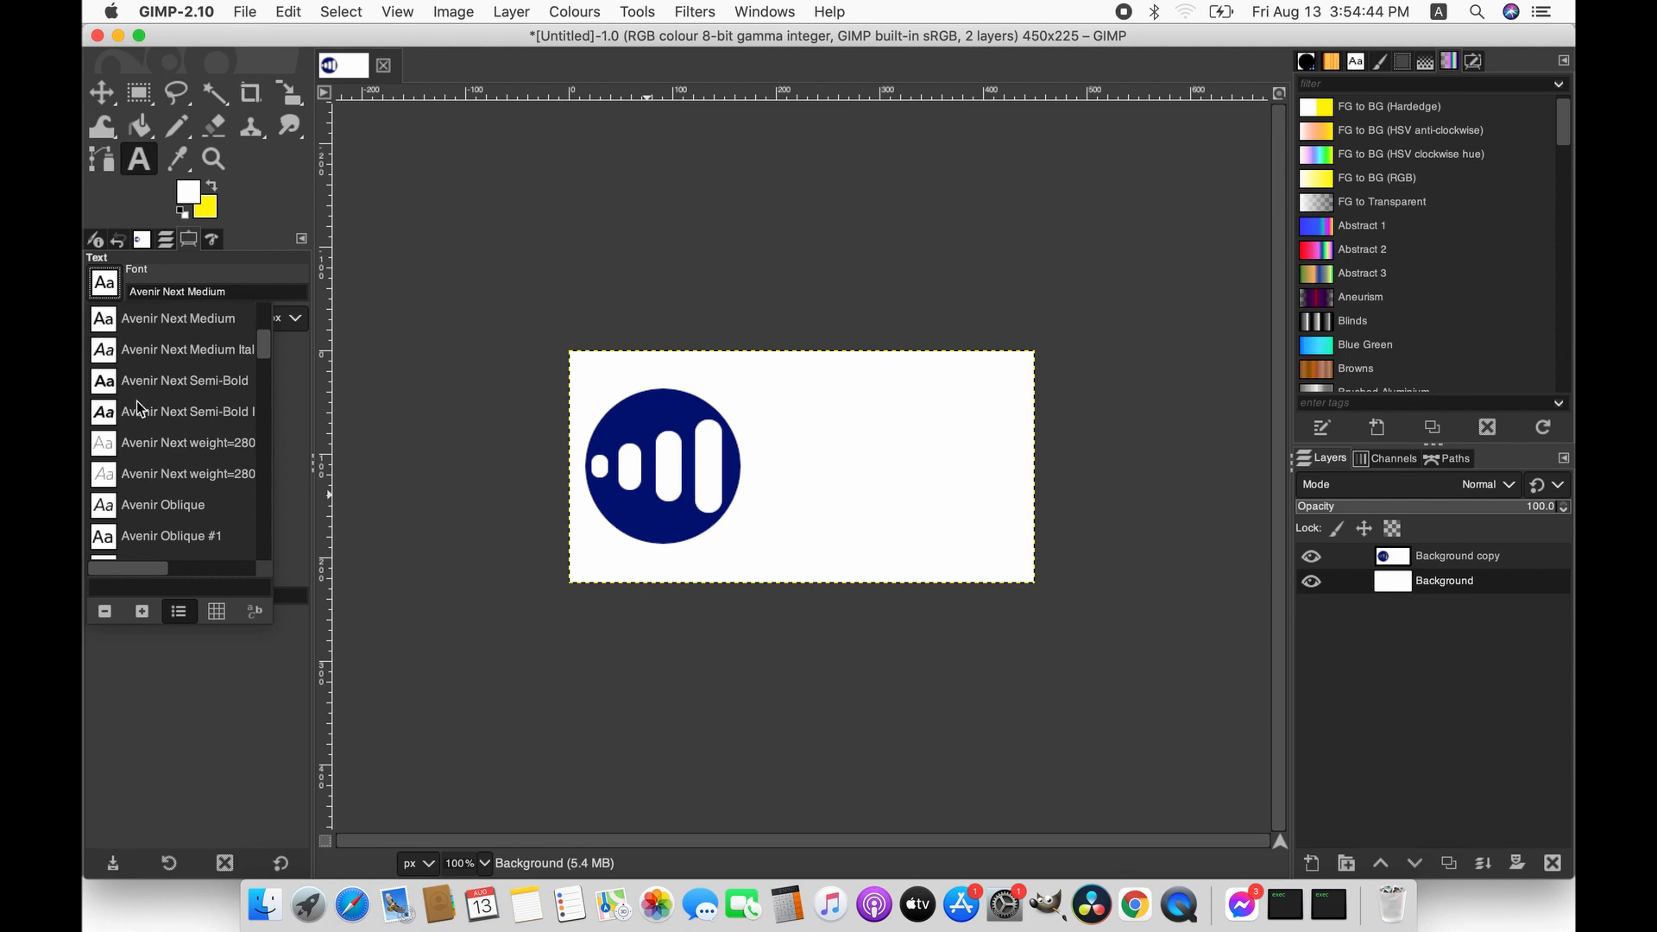
{"action": "left_click", "coordinate": [119, 382]}
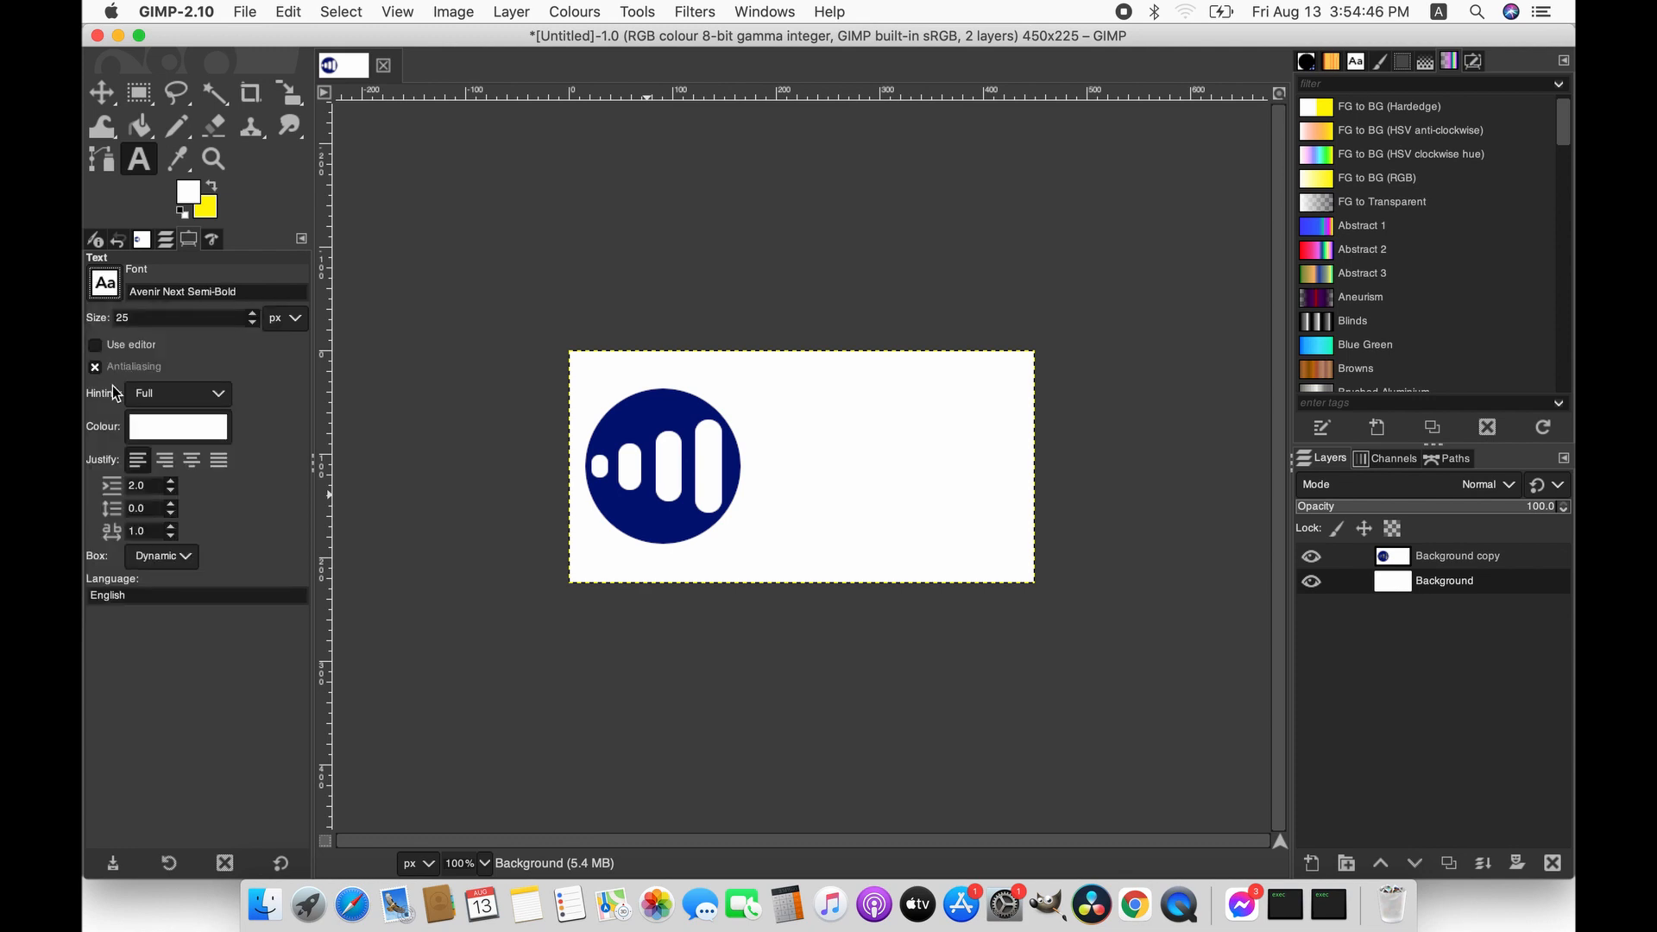
{"action": "left_click", "coordinate": [157, 429]}
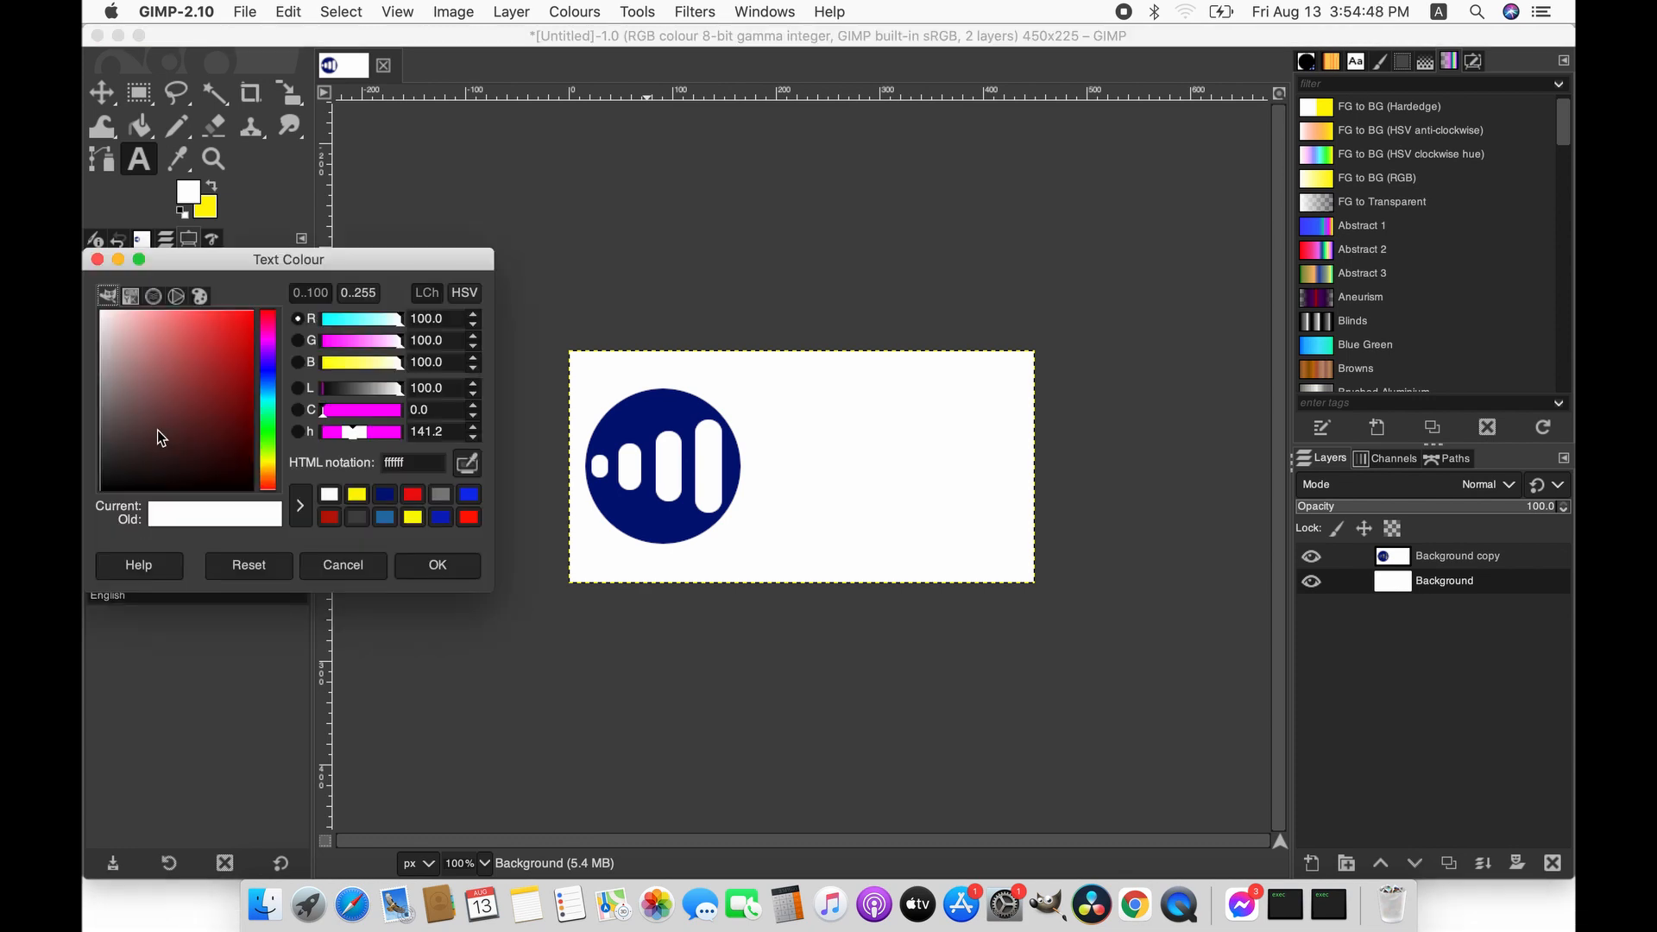
{"action": "left_click", "coordinate": [413, 496]}
{"action": "left_click", "coordinate": [423, 565]}
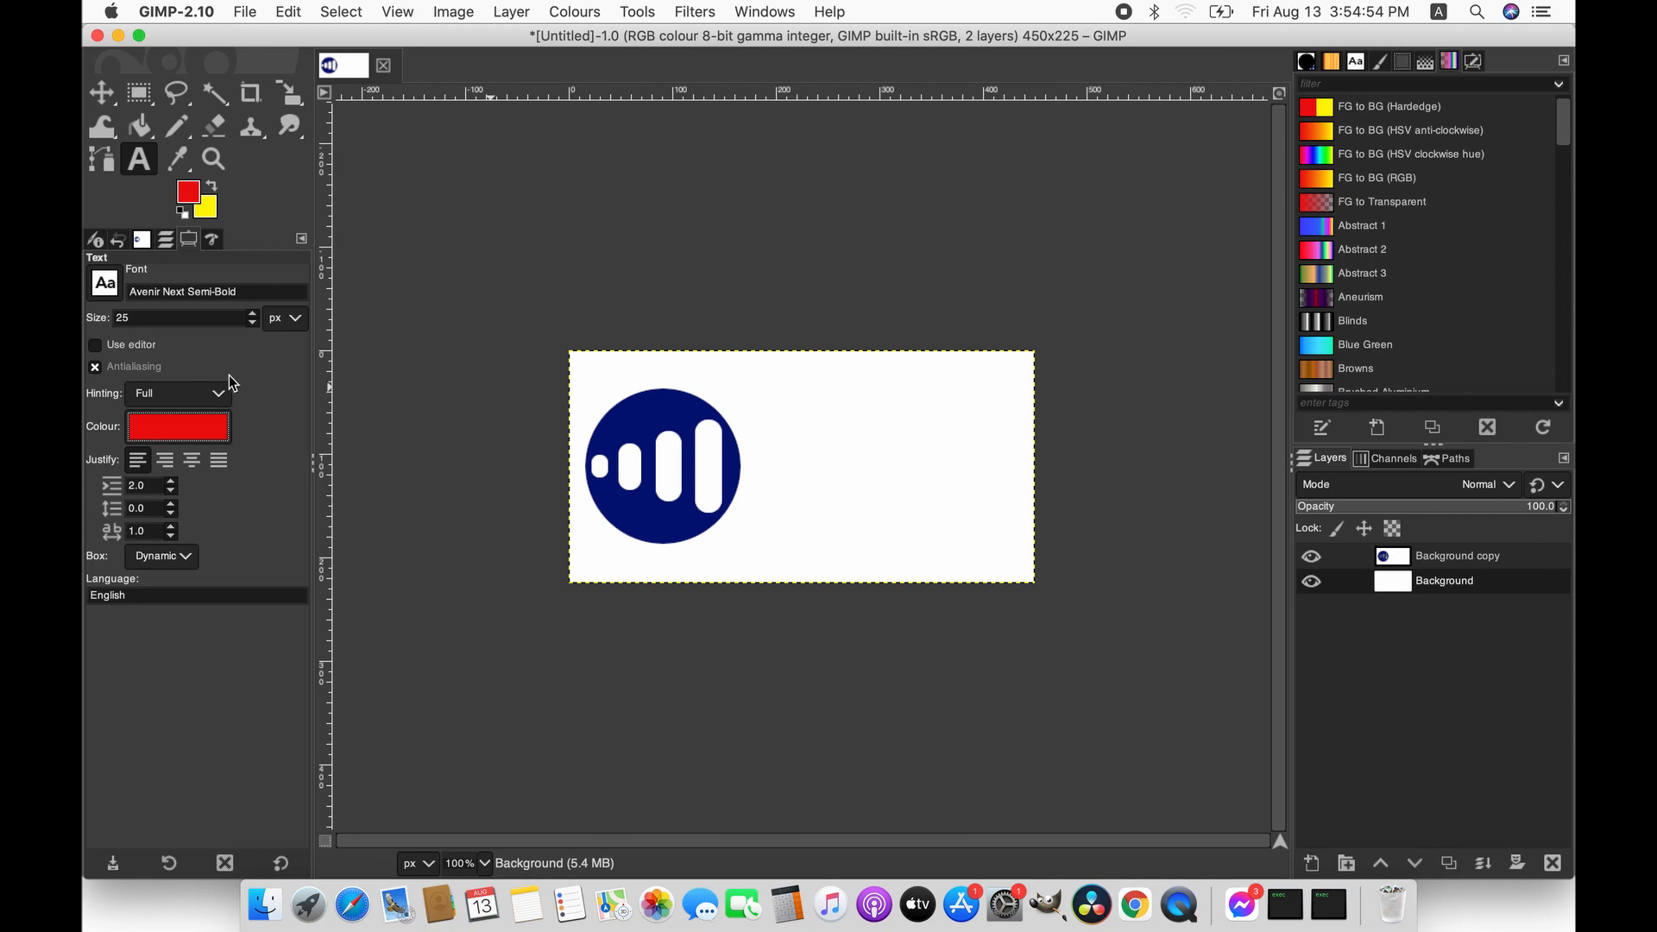
- Set the text size to 70 px
{"action": "left_click", "coordinate": [252, 317]}
{"action": "type", "text": "112"}
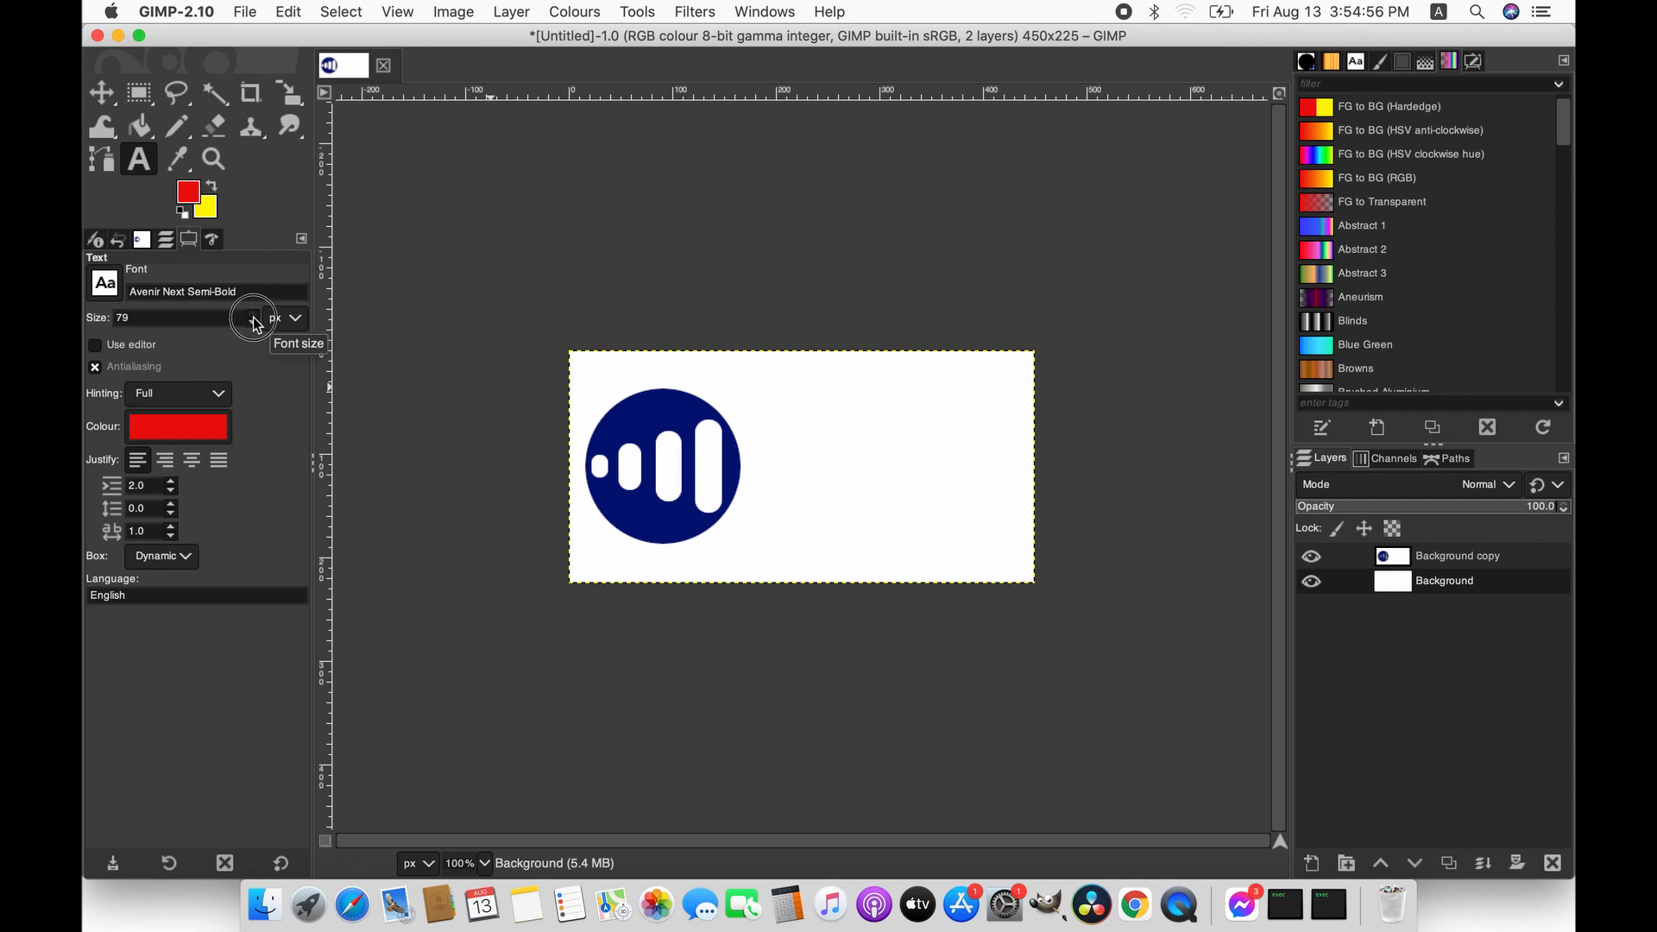
{"action": "left_click", "coordinate": [254, 326]}
{"action": "left_click", "coordinate": [253, 326]}
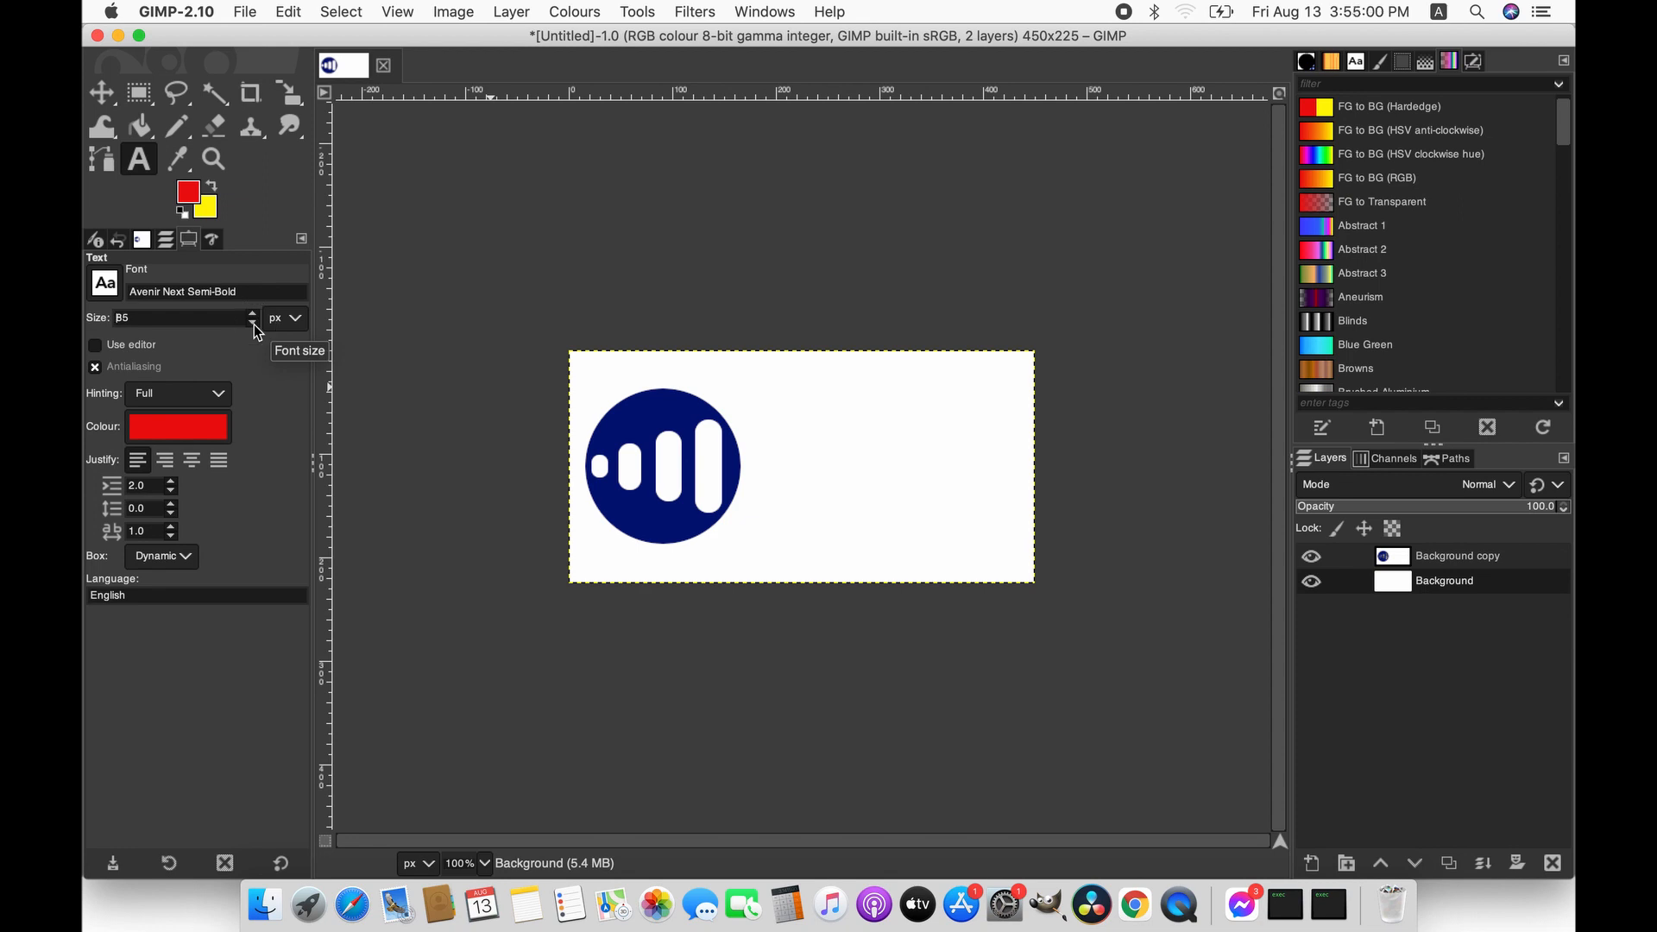
{"action": "left_click", "coordinate": [252, 325]}
{"action": "left_click", "coordinate": [253, 325]}
- Add the text "TMG" beside the blue circle and move its layer above the Background copy layer
{"action": "left_click", "coordinate": [746, 416]}
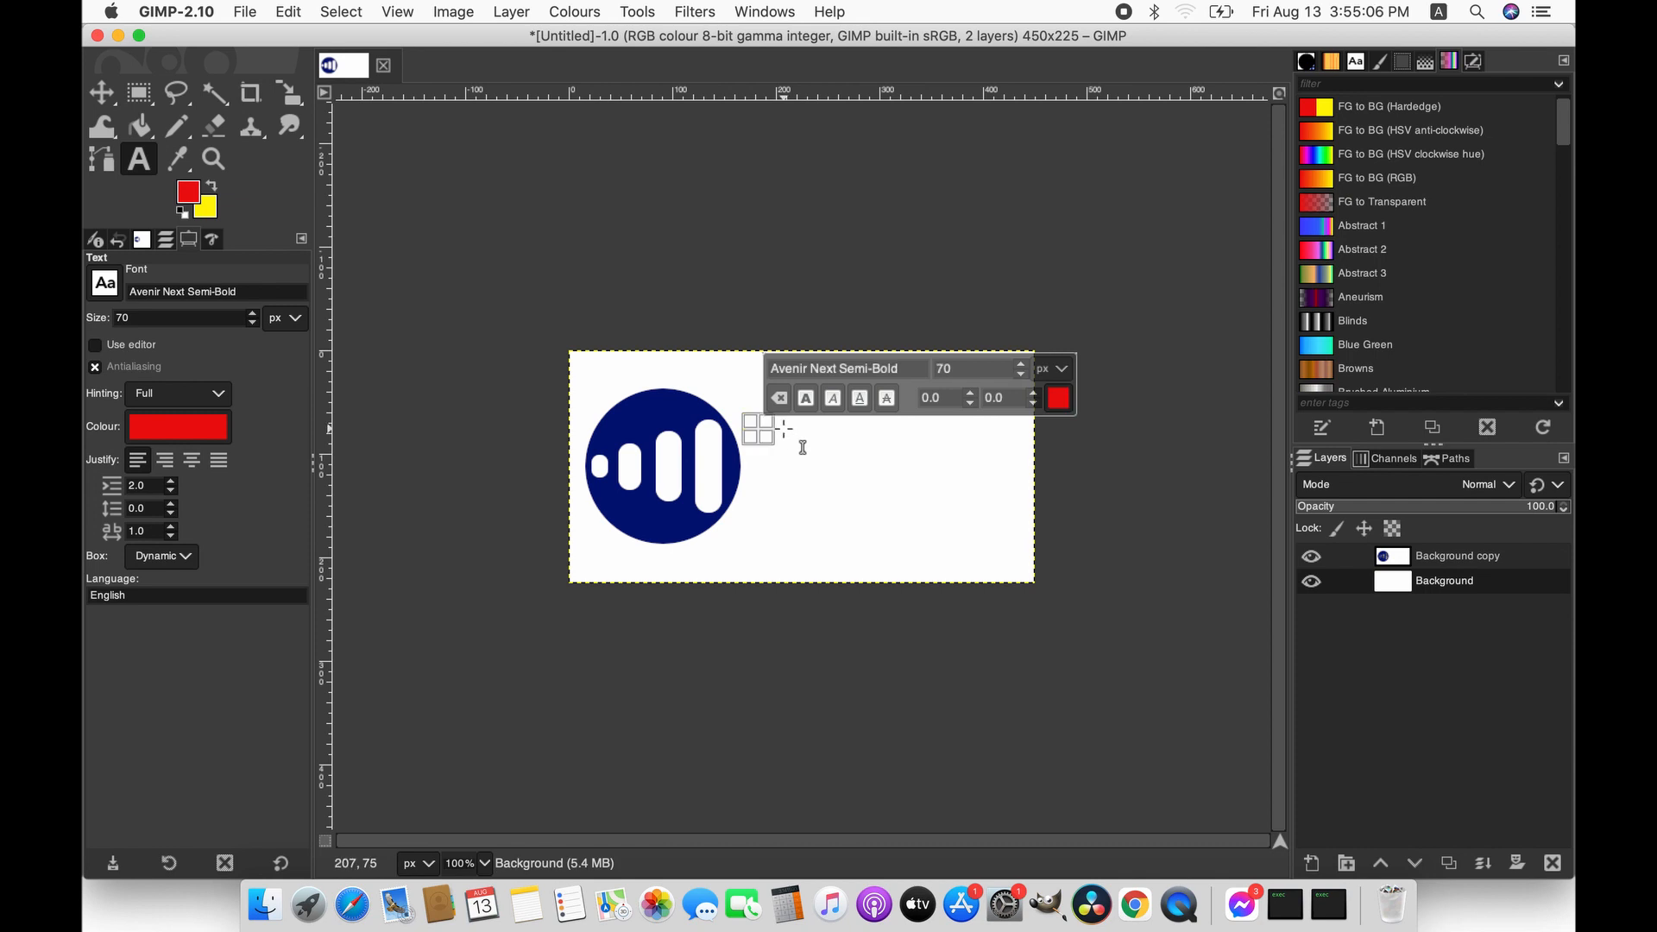
{"action": "type", "text": "TMG"}
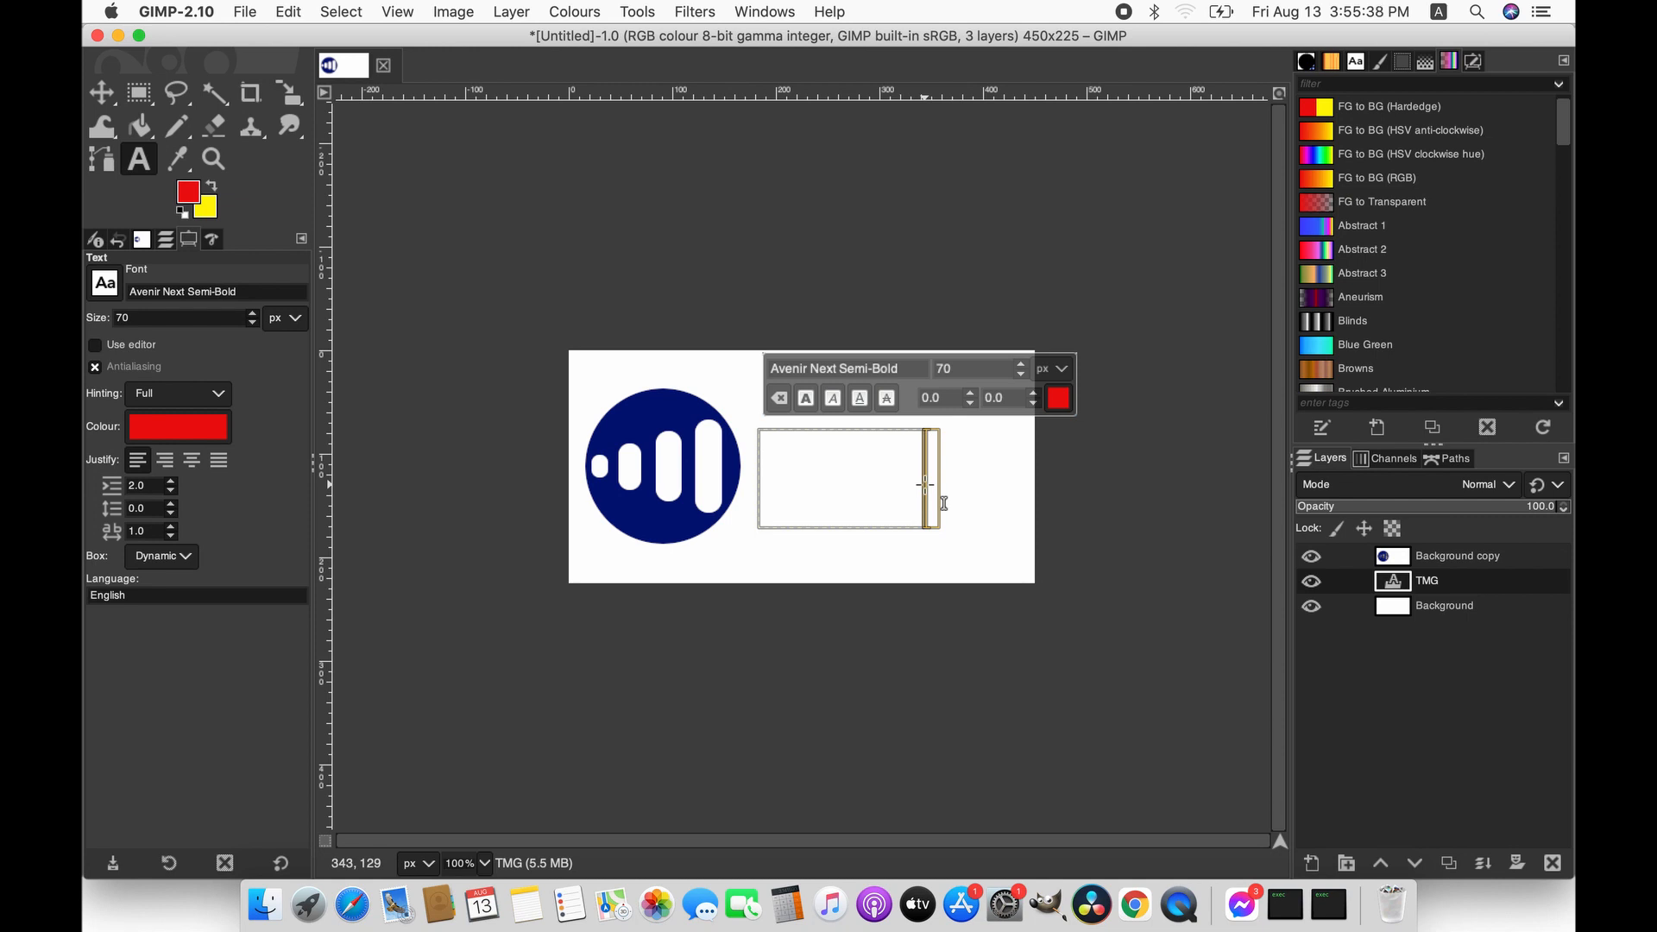
{"action": "left_click_drag", "start_coordinate": [1443, 582], "coordinate": [1447, 560]}
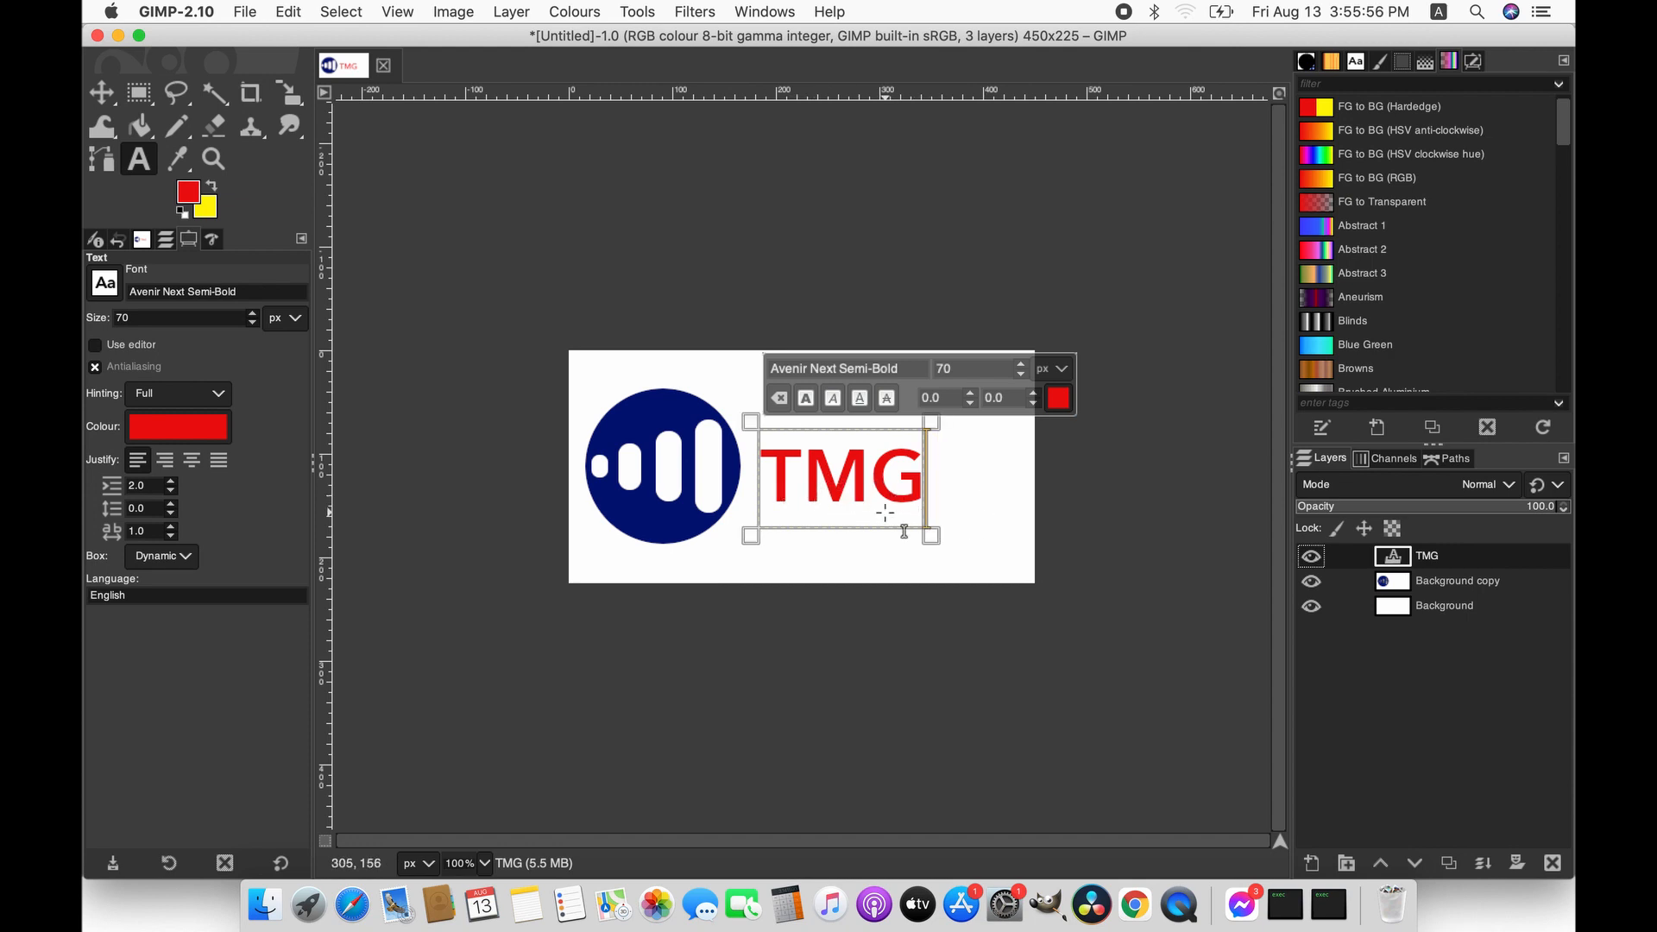
- Enlarge the whole TMG text to 92 px and move it up and left, close against the blue circle's edge
{"action": "left_click", "coordinate": [872, 453]}
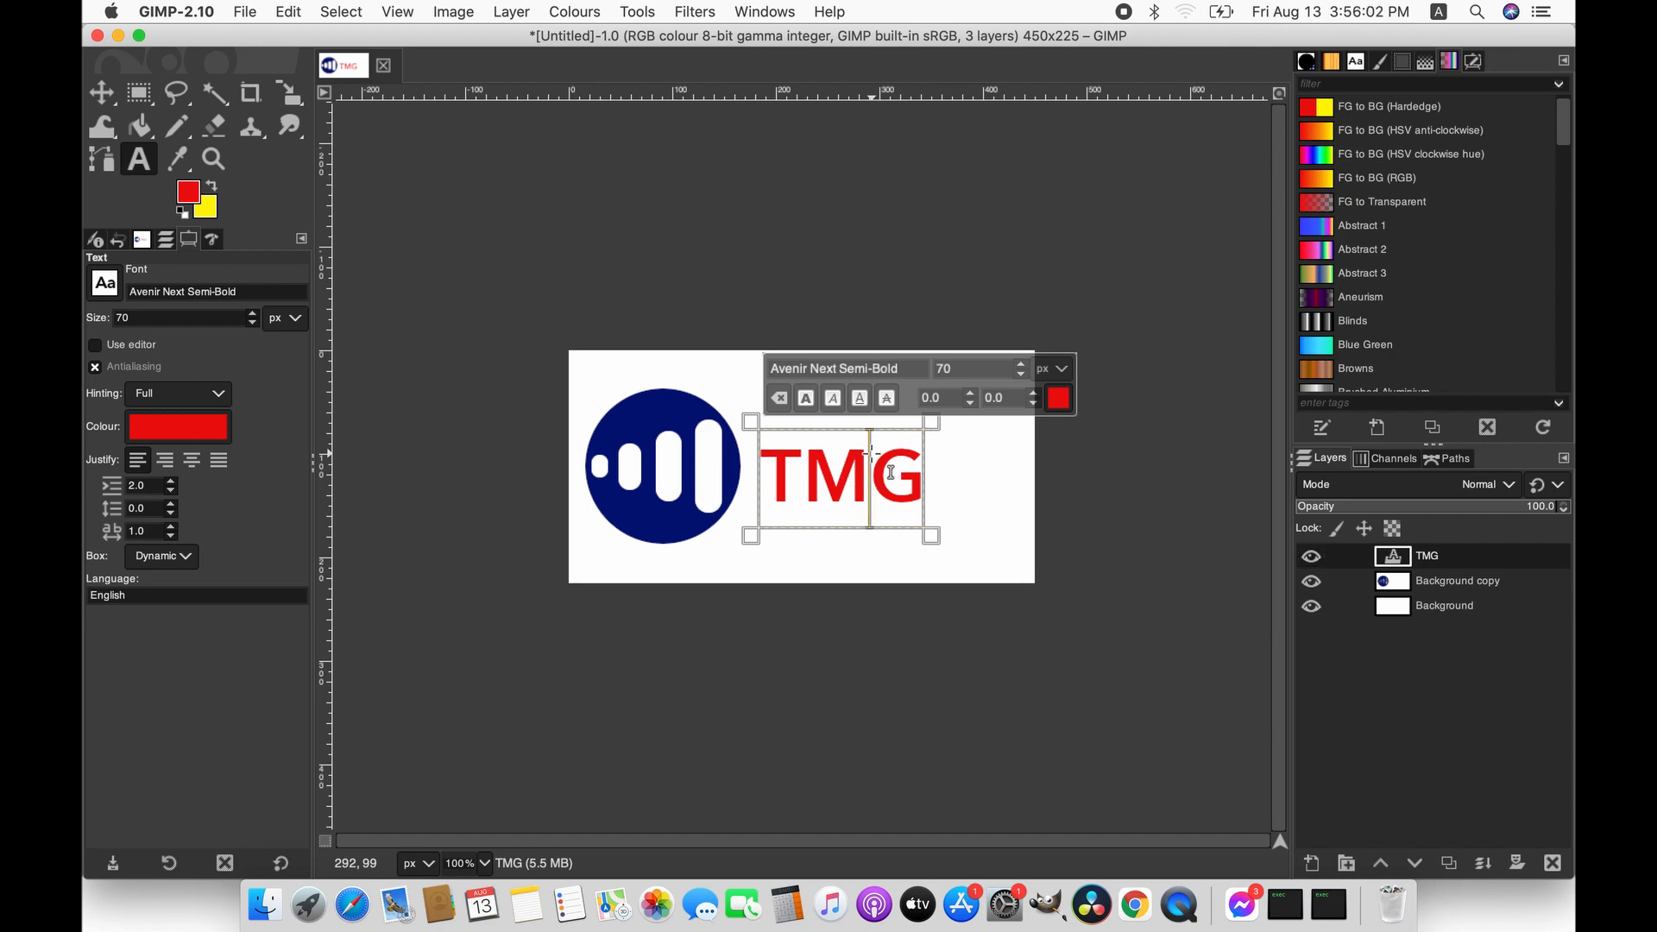
{"action": "key", "text": "Right"}
{"action": "key", "text": "shift+Left"}
{"action": "key", "text": "shift+Left"}
{"action": "key", "text": "shift+Left"}
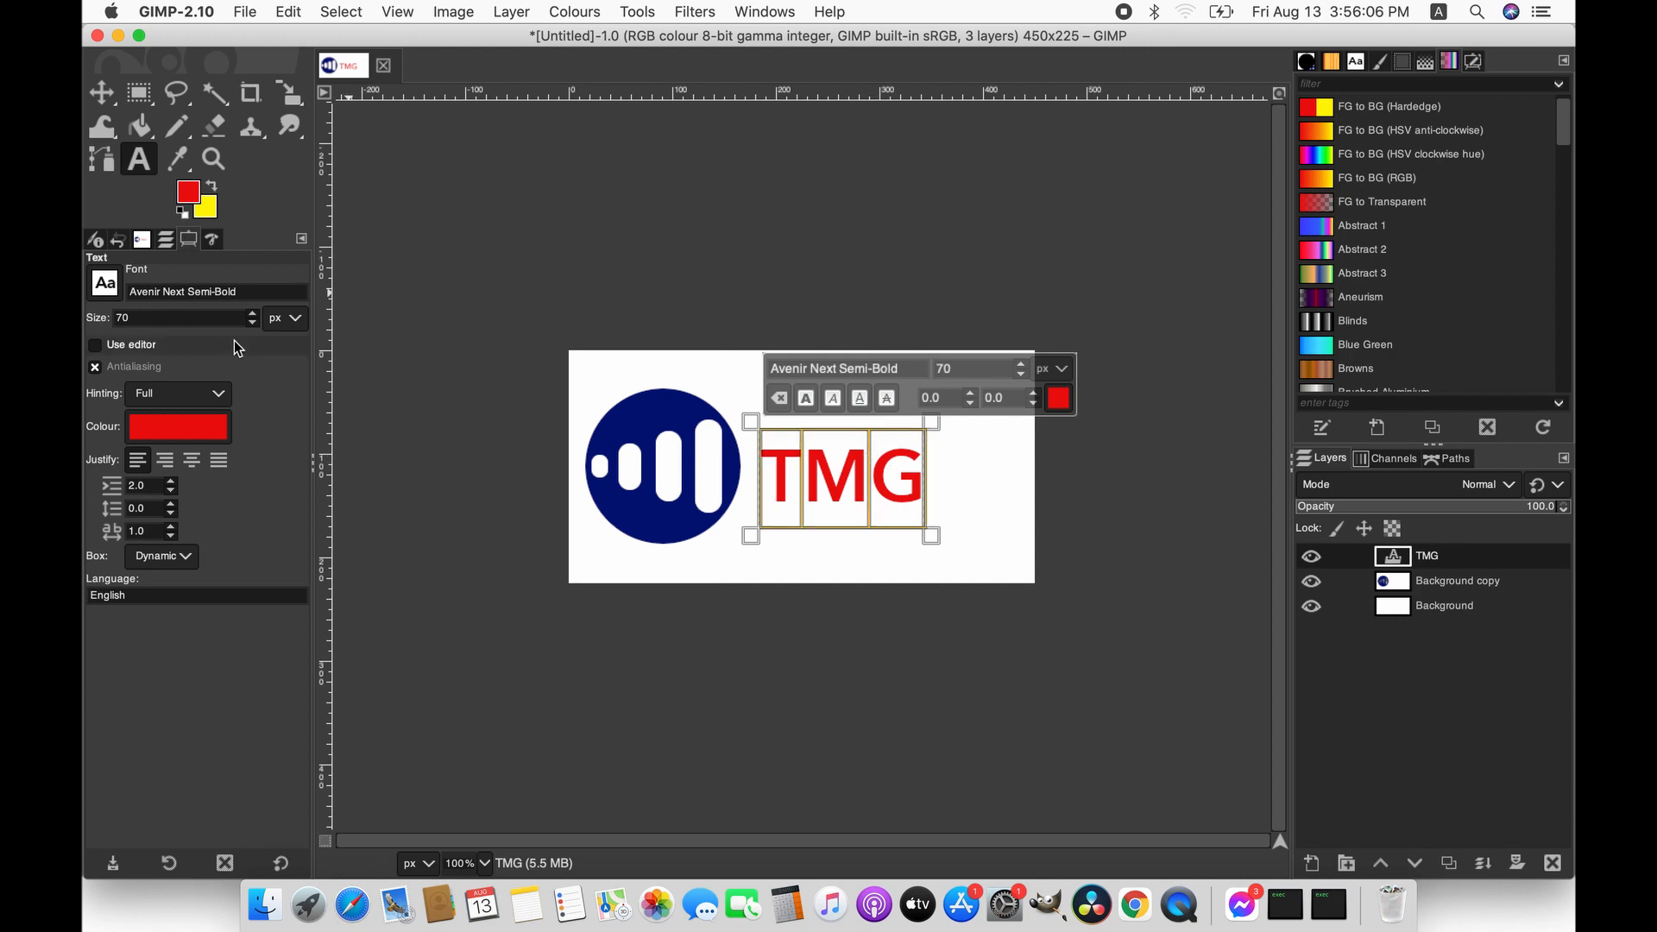
{"action": "left_click", "coordinate": [253, 314]}
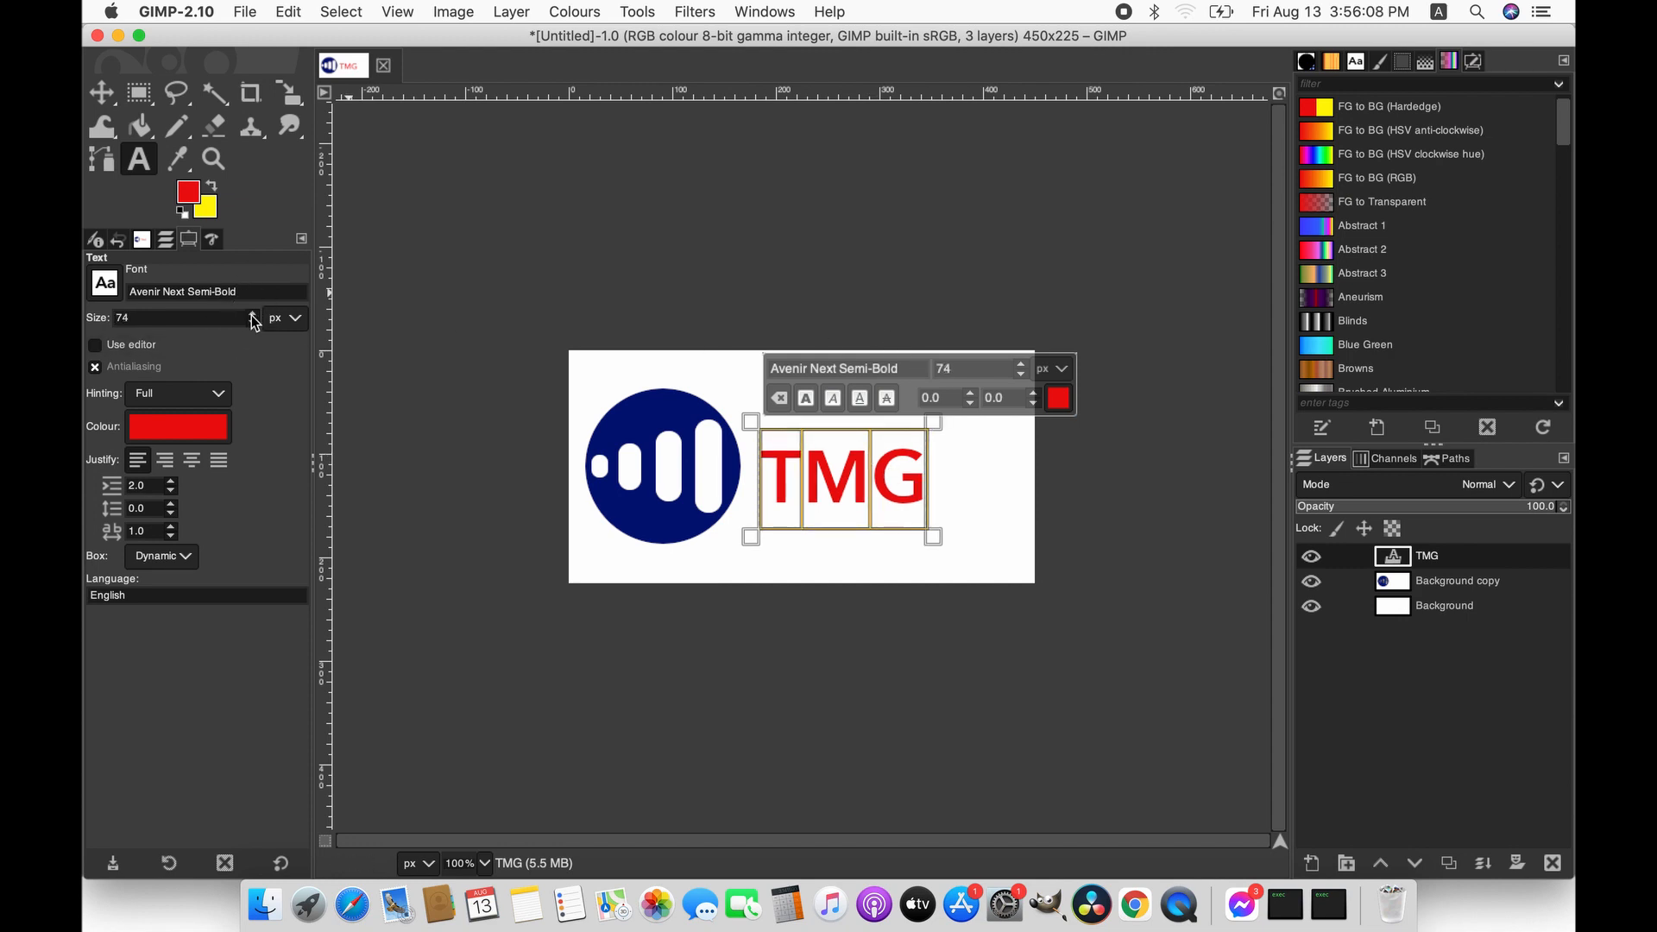
{"action": "left_click", "coordinate": [252, 314]}
{"action": "left_click", "coordinate": [253, 315]}
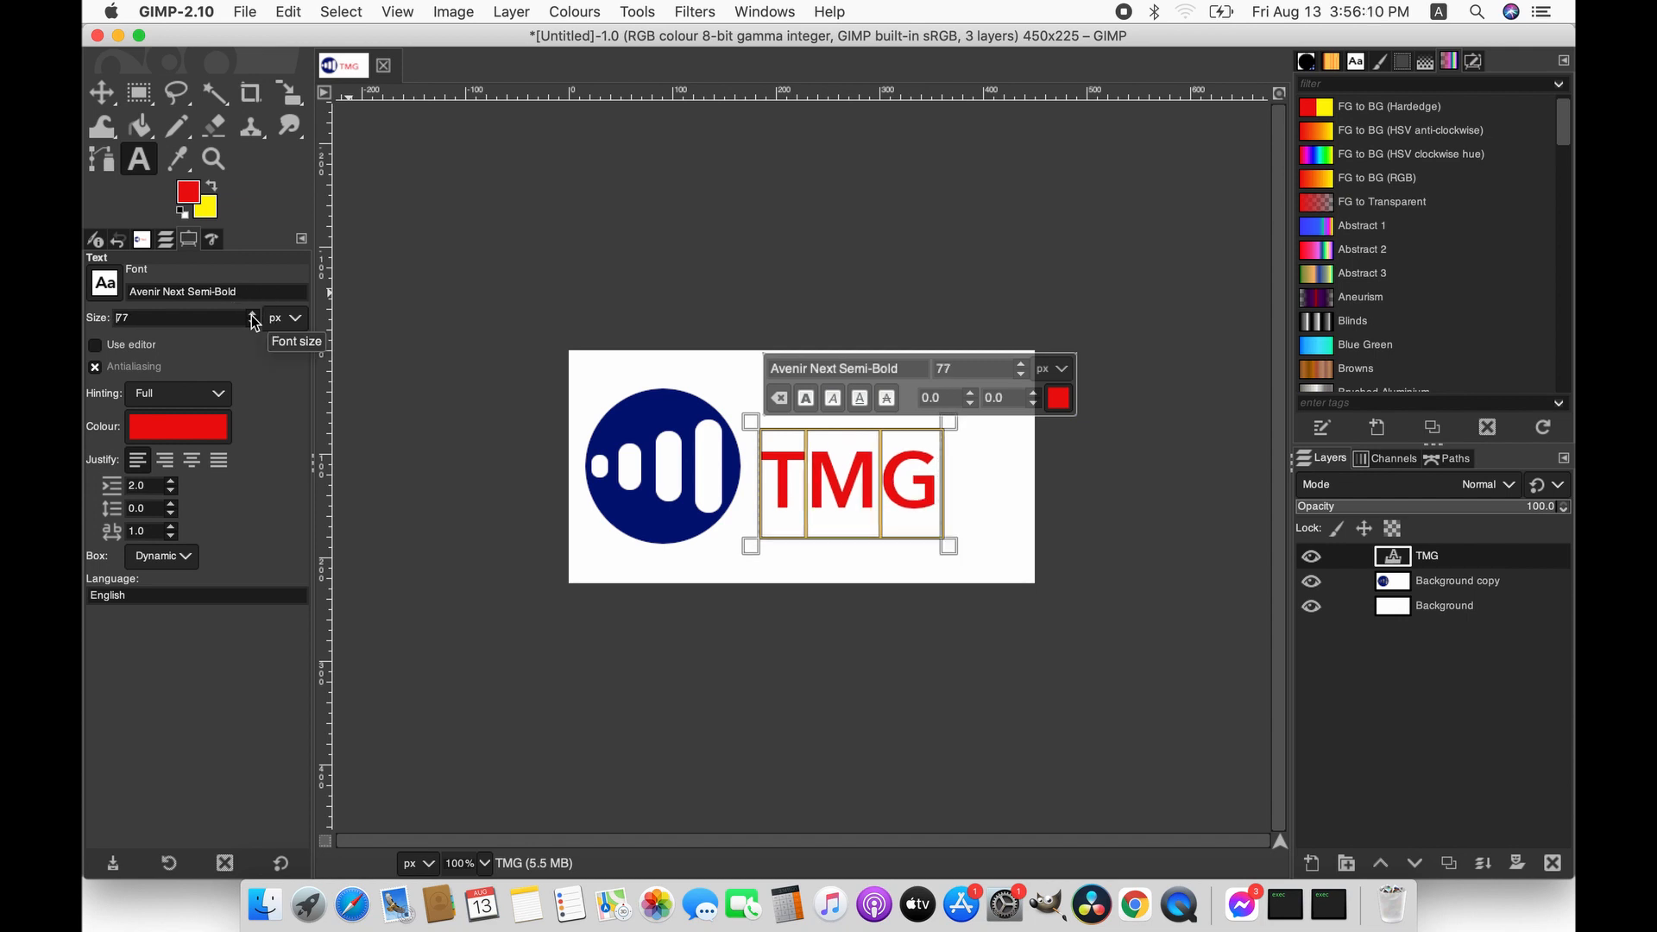
{"action": "left_click", "coordinate": [253, 314]}
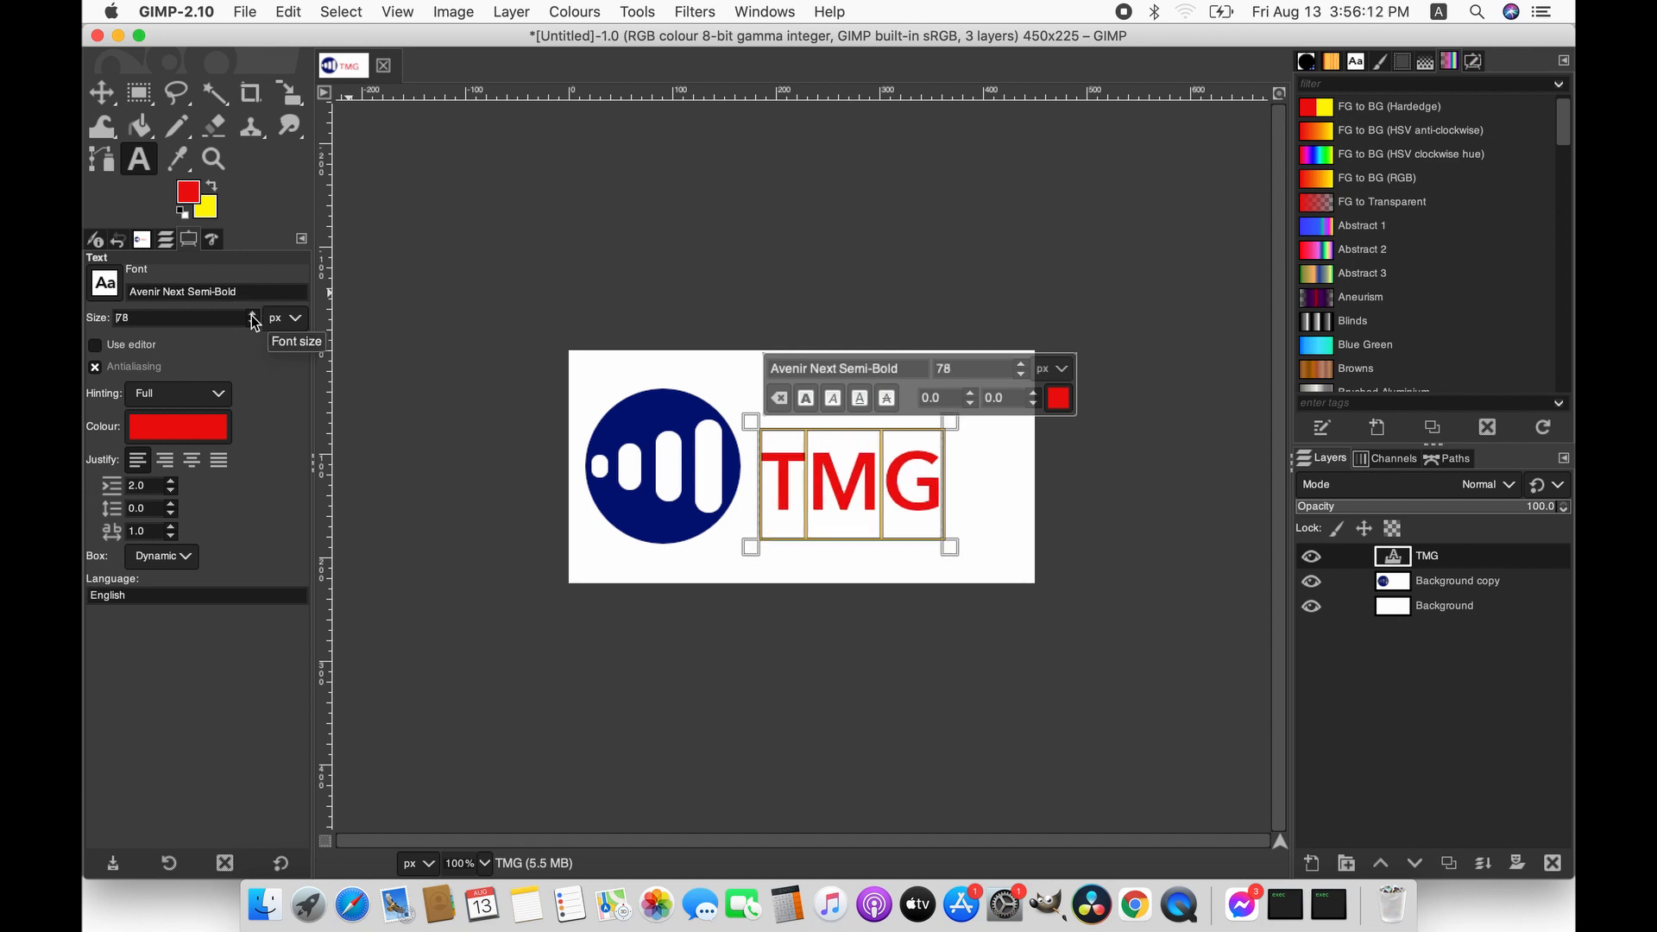
{"action": "left_click", "coordinate": [253, 314]}
{"action": "left_click", "coordinate": [253, 314]}
{"action": "left_click", "coordinate": [252, 314]}
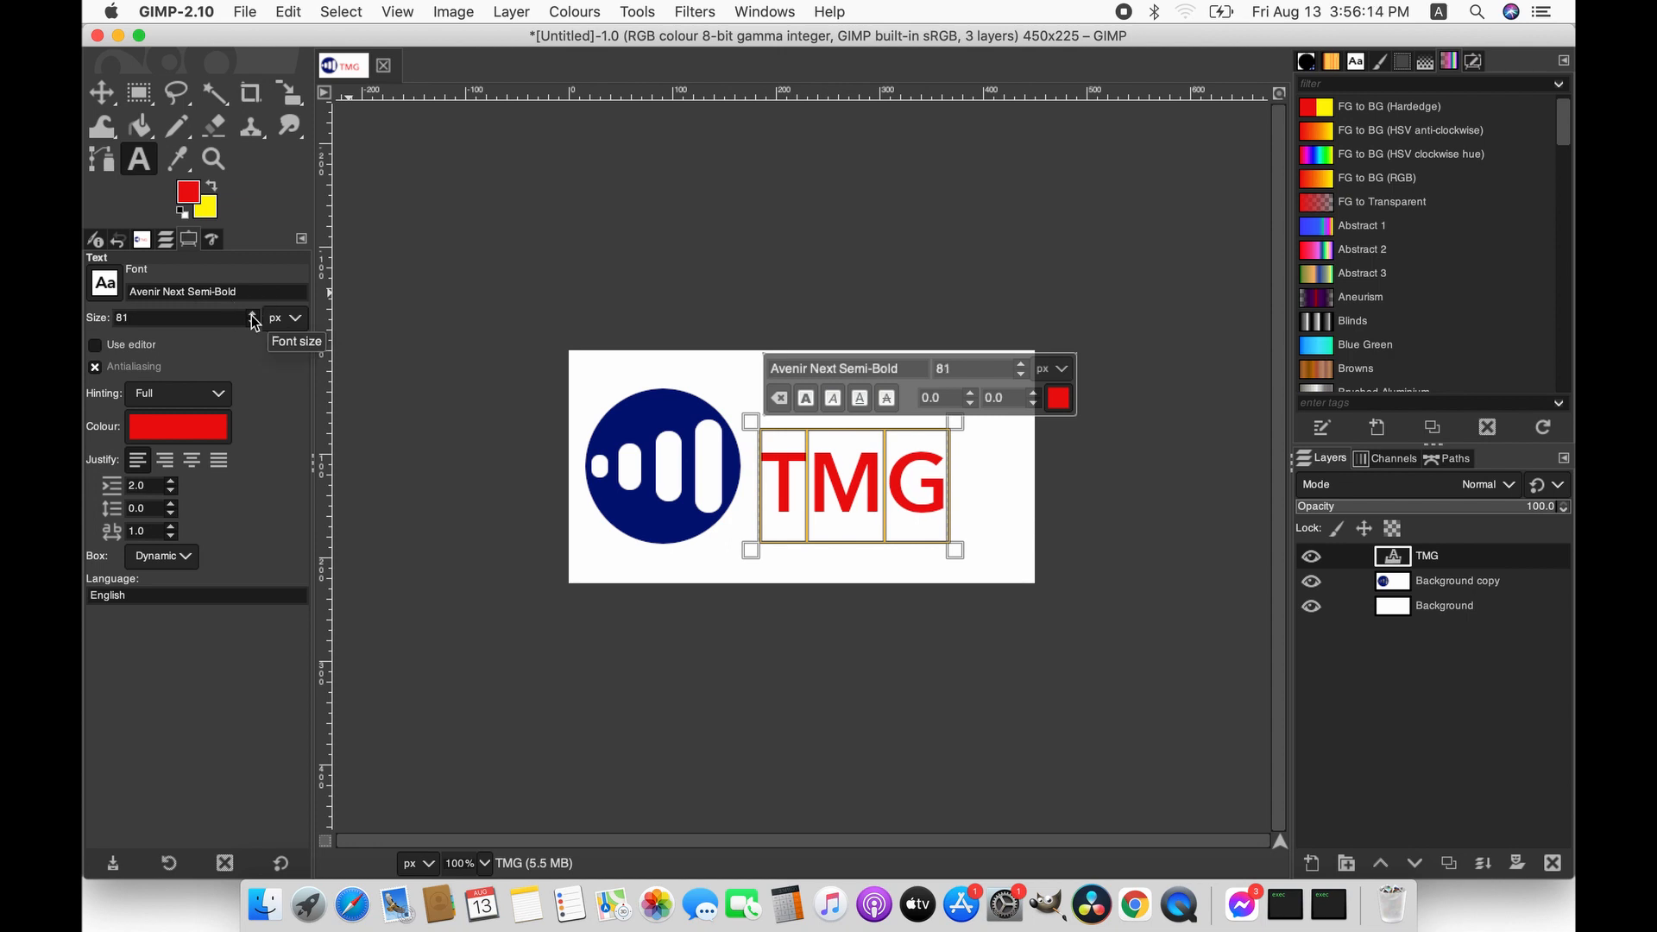
{"action": "left_click", "coordinate": [253, 314]}
{"action": "left_click", "coordinate": [253, 314]}
{"action": "left_click", "coordinate": [253, 314]}
{"action": "left_click", "coordinate": [252, 314]}
{"action": "left_click", "coordinate": [252, 314]}
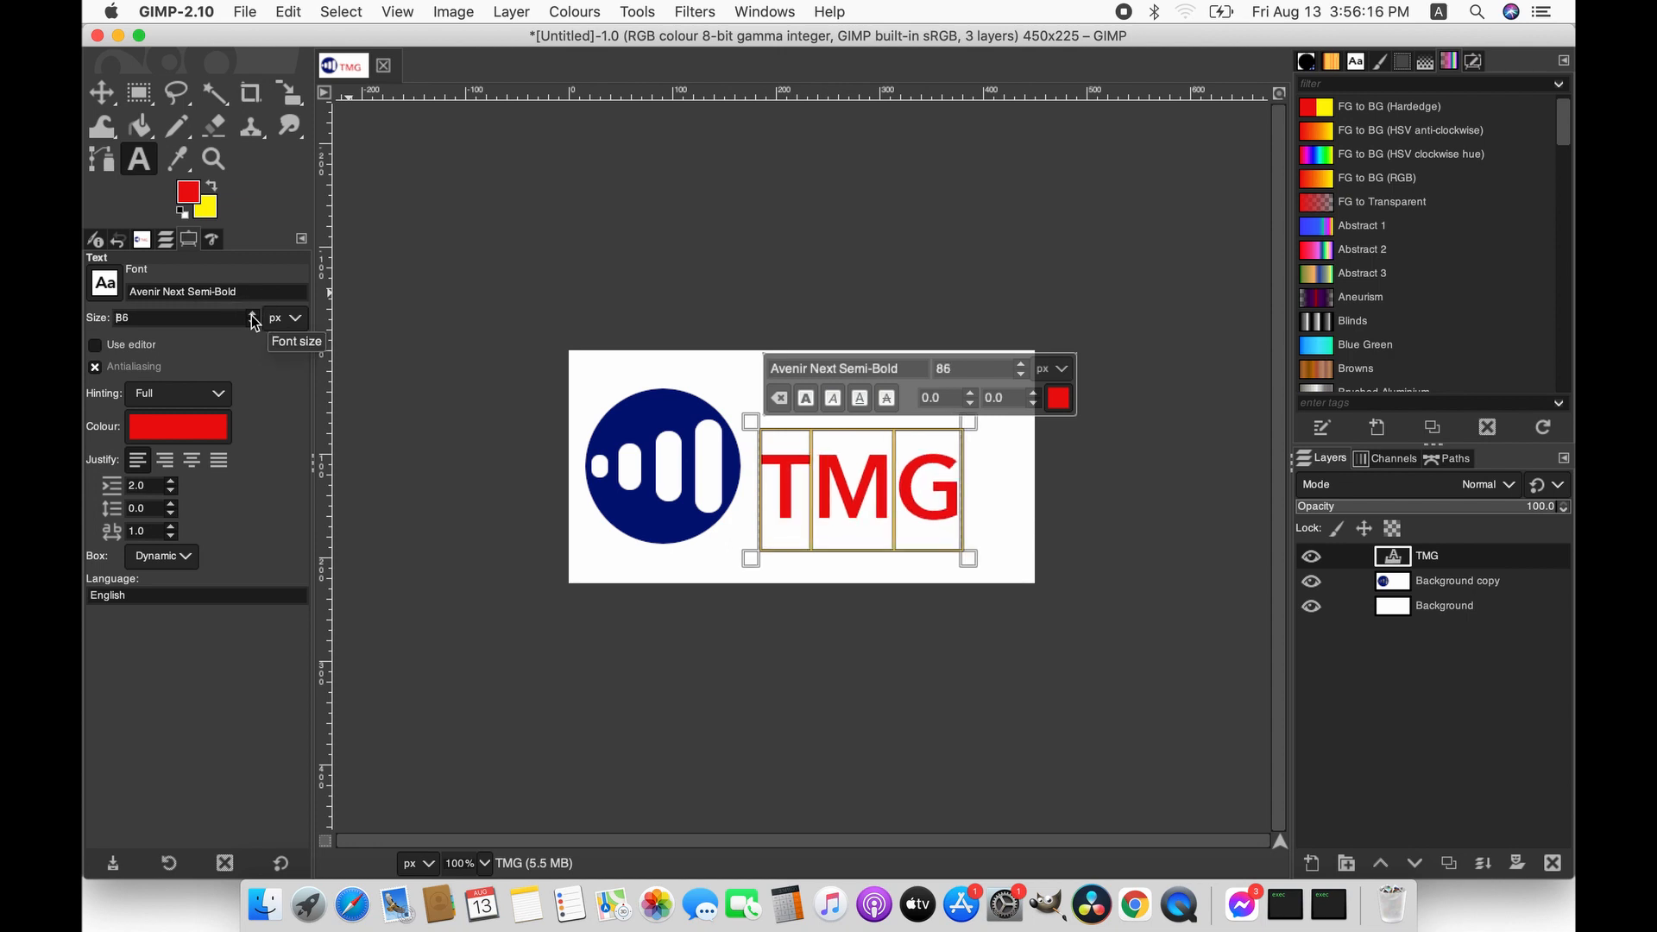
{"action": "left_click", "coordinate": [253, 314]}
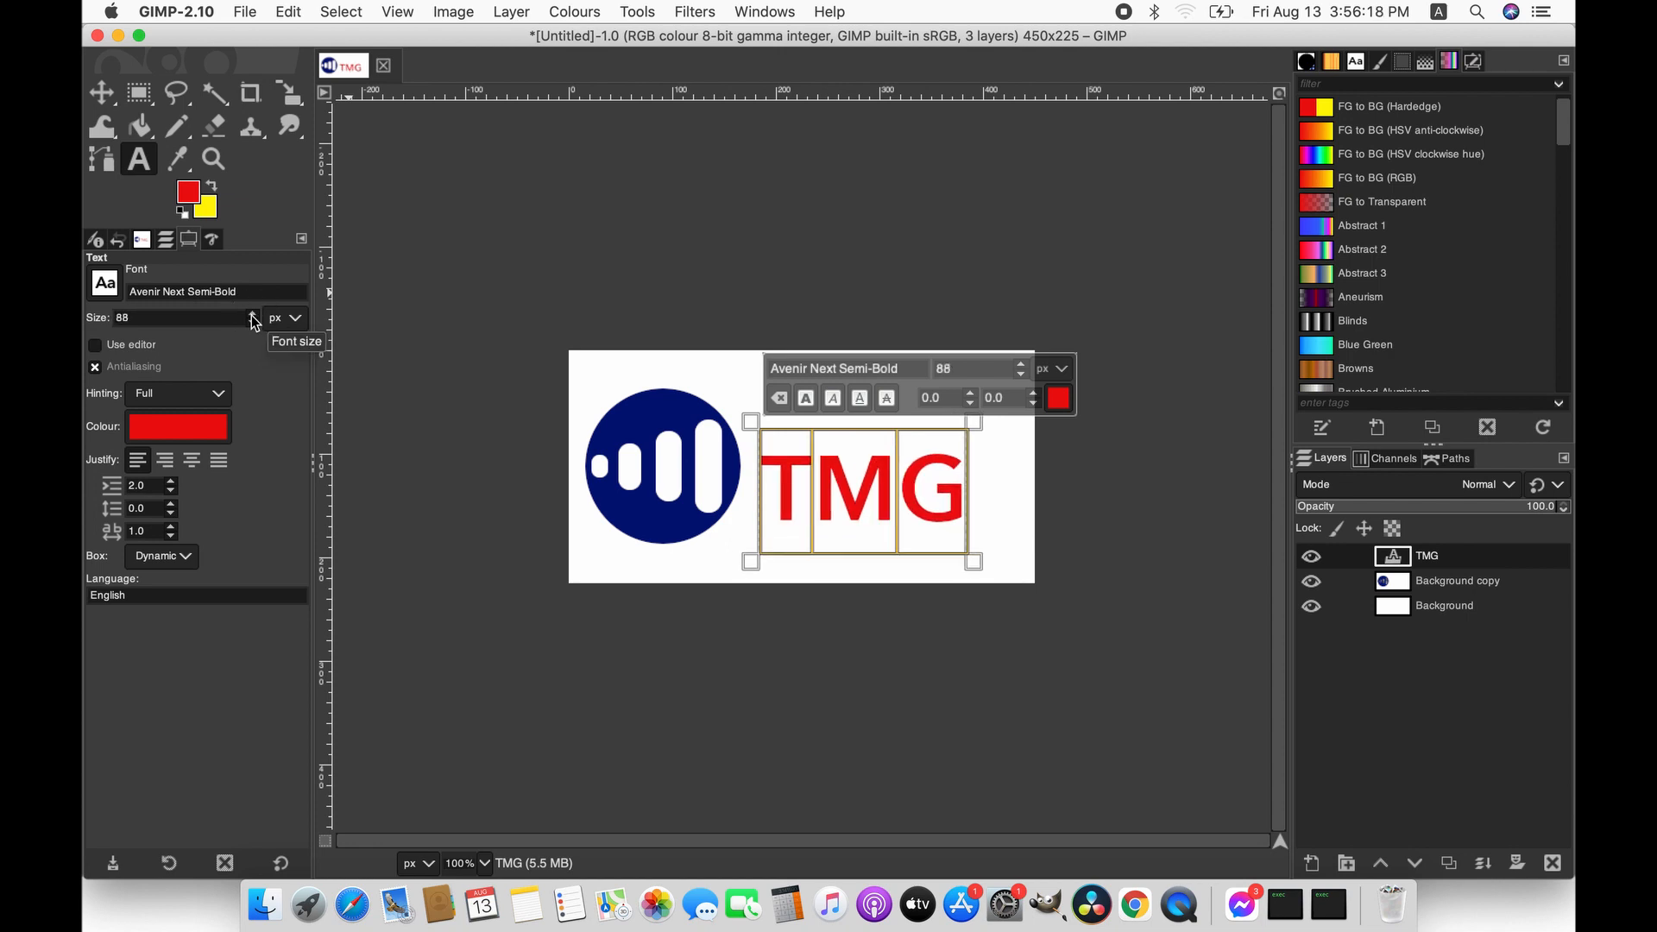
{"action": "left_click", "coordinate": [253, 314]}
{"action": "left_click", "coordinate": [252, 314]}
{"action": "left_click", "coordinate": [252, 314]}
{"action": "left_click", "coordinate": [252, 314]}
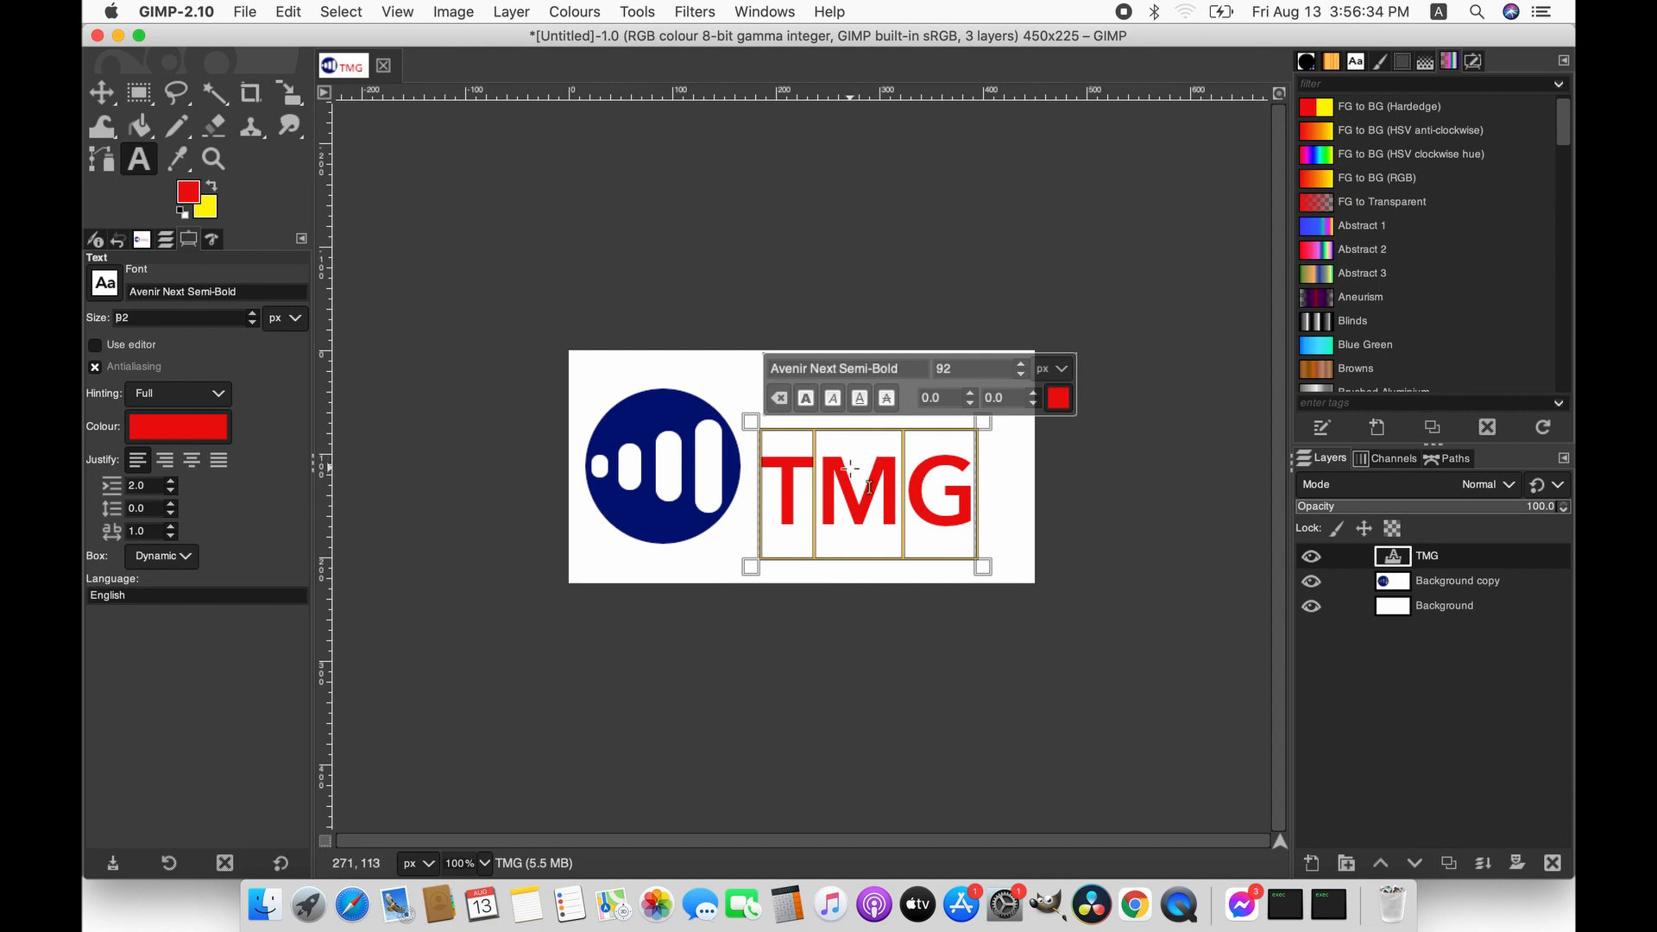
{"action": "left_click", "coordinate": [101, 94]}
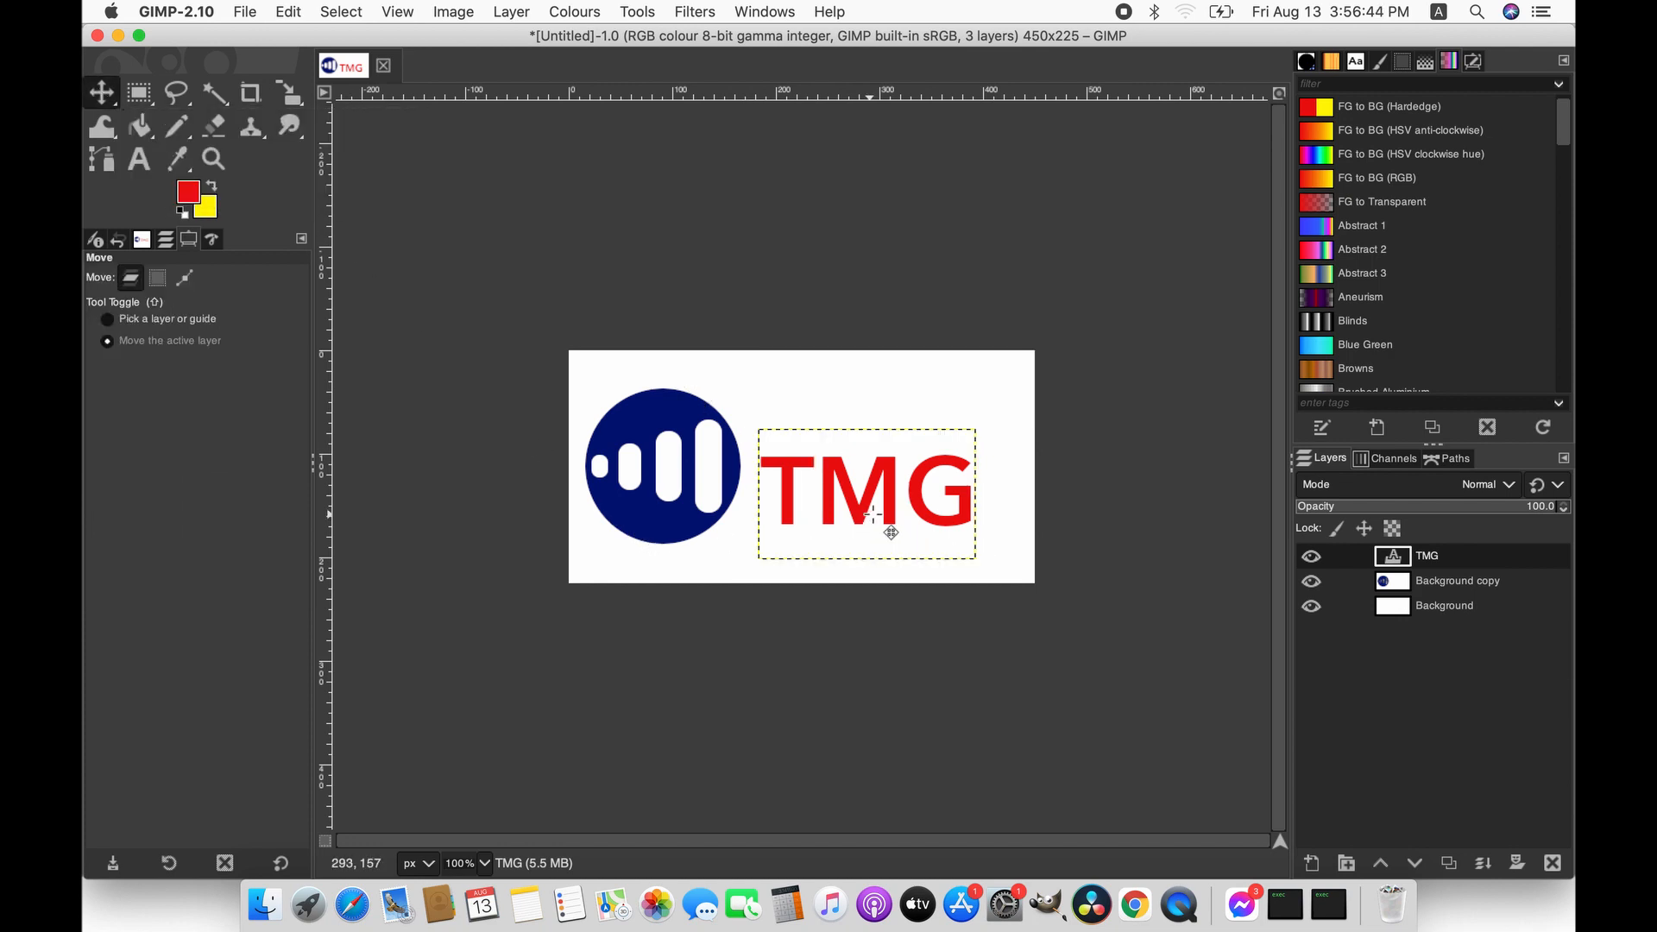
{"action": "left_click_drag", "start_coordinate": [873, 513], "coordinate": [847, 490]}
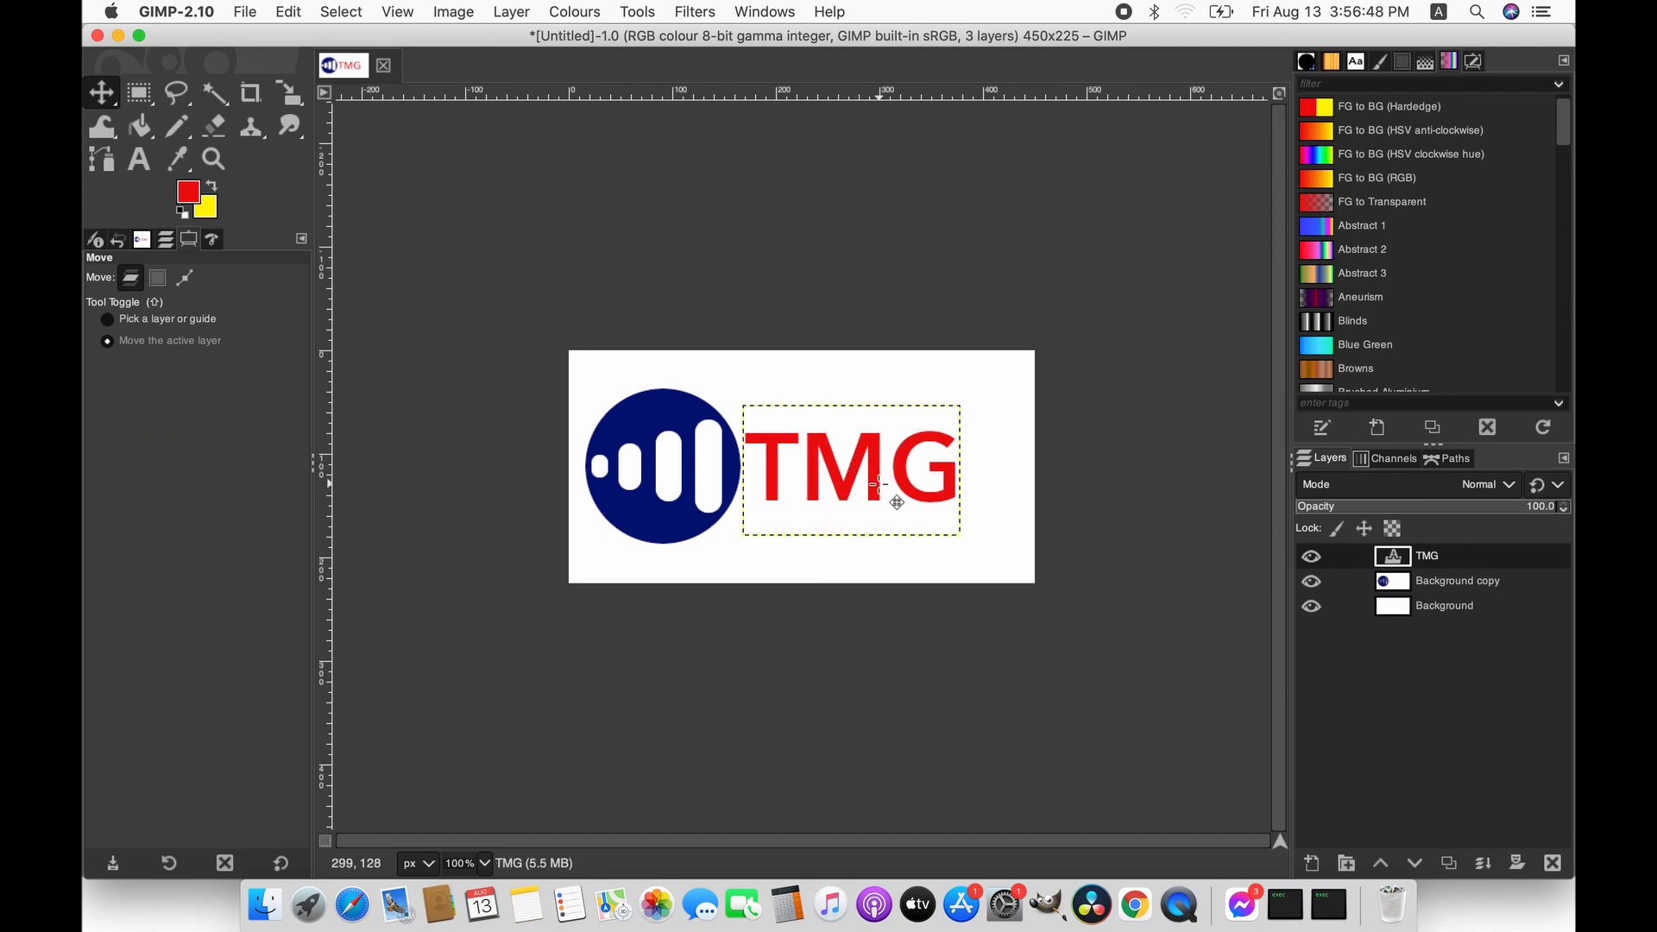
- Tighten the letter spacing of the TMG text to -8.0
{"action": "left_click", "coordinate": [138, 159]}
{"action": "left_click", "coordinate": [867, 491]}
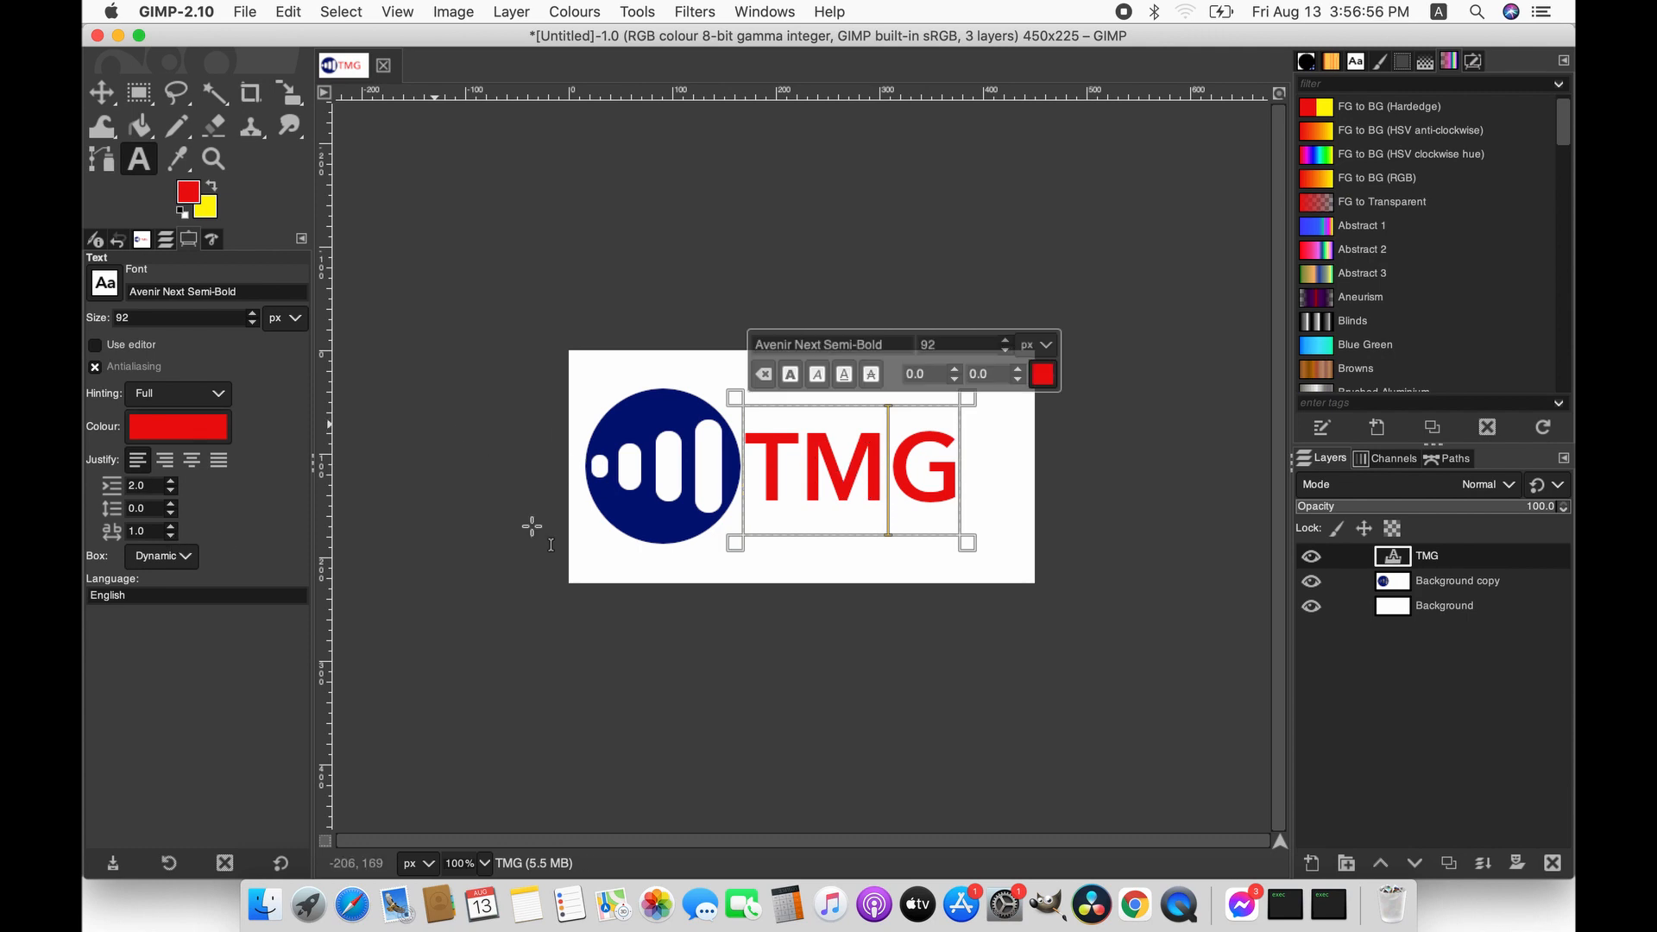
{"action": "key", "text": "shift+Home"}
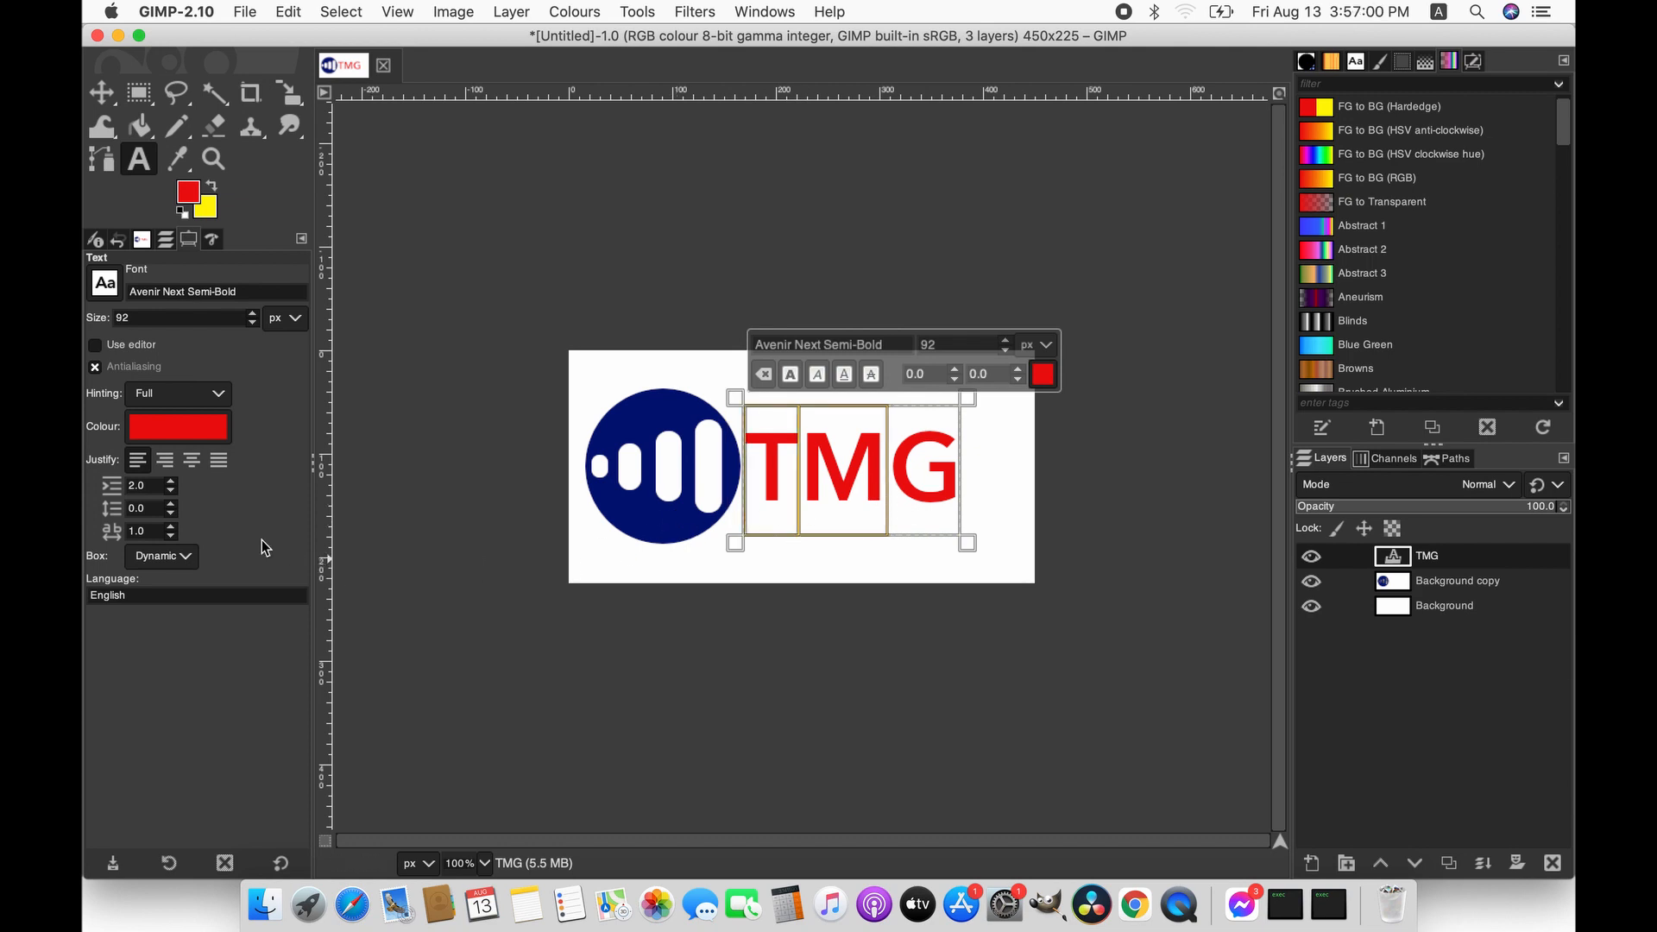
{"action": "left_click", "coordinate": [171, 536]}
{"action": "left_click", "coordinate": [170, 536]}
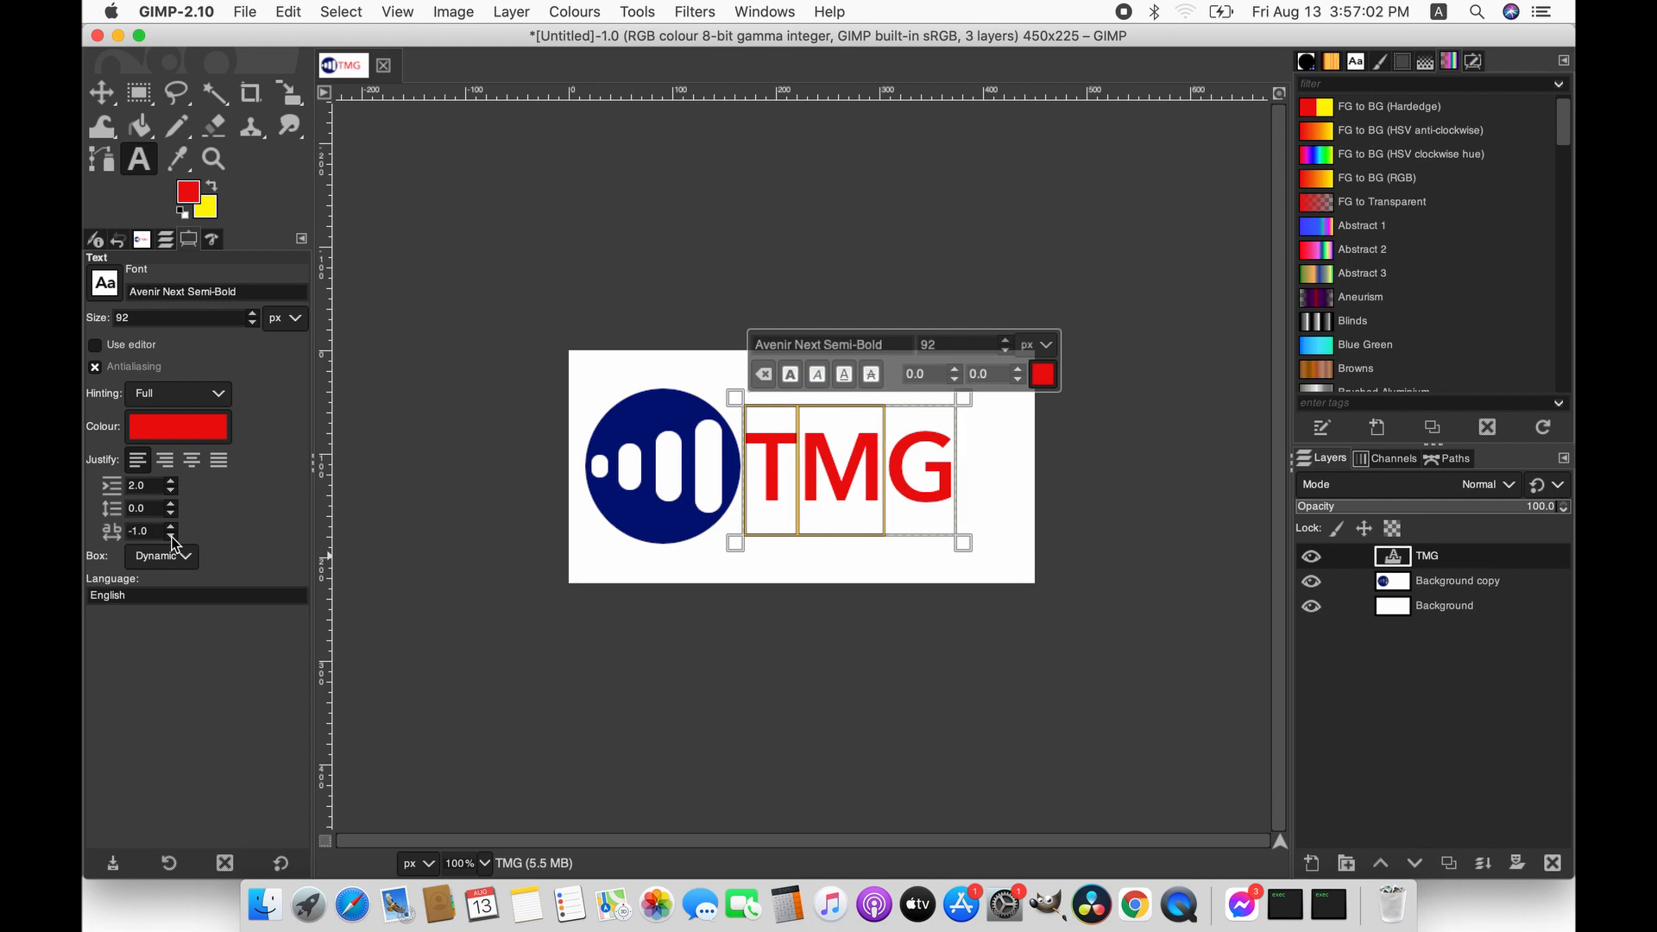
{"action": "left_click", "coordinate": [171, 536]}
{"action": "left_click", "coordinate": [171, 536]}
{"action": "left_click", "coordinate": [171, 536]}
{"action": "left_click", "coordinate": [171, 536]}
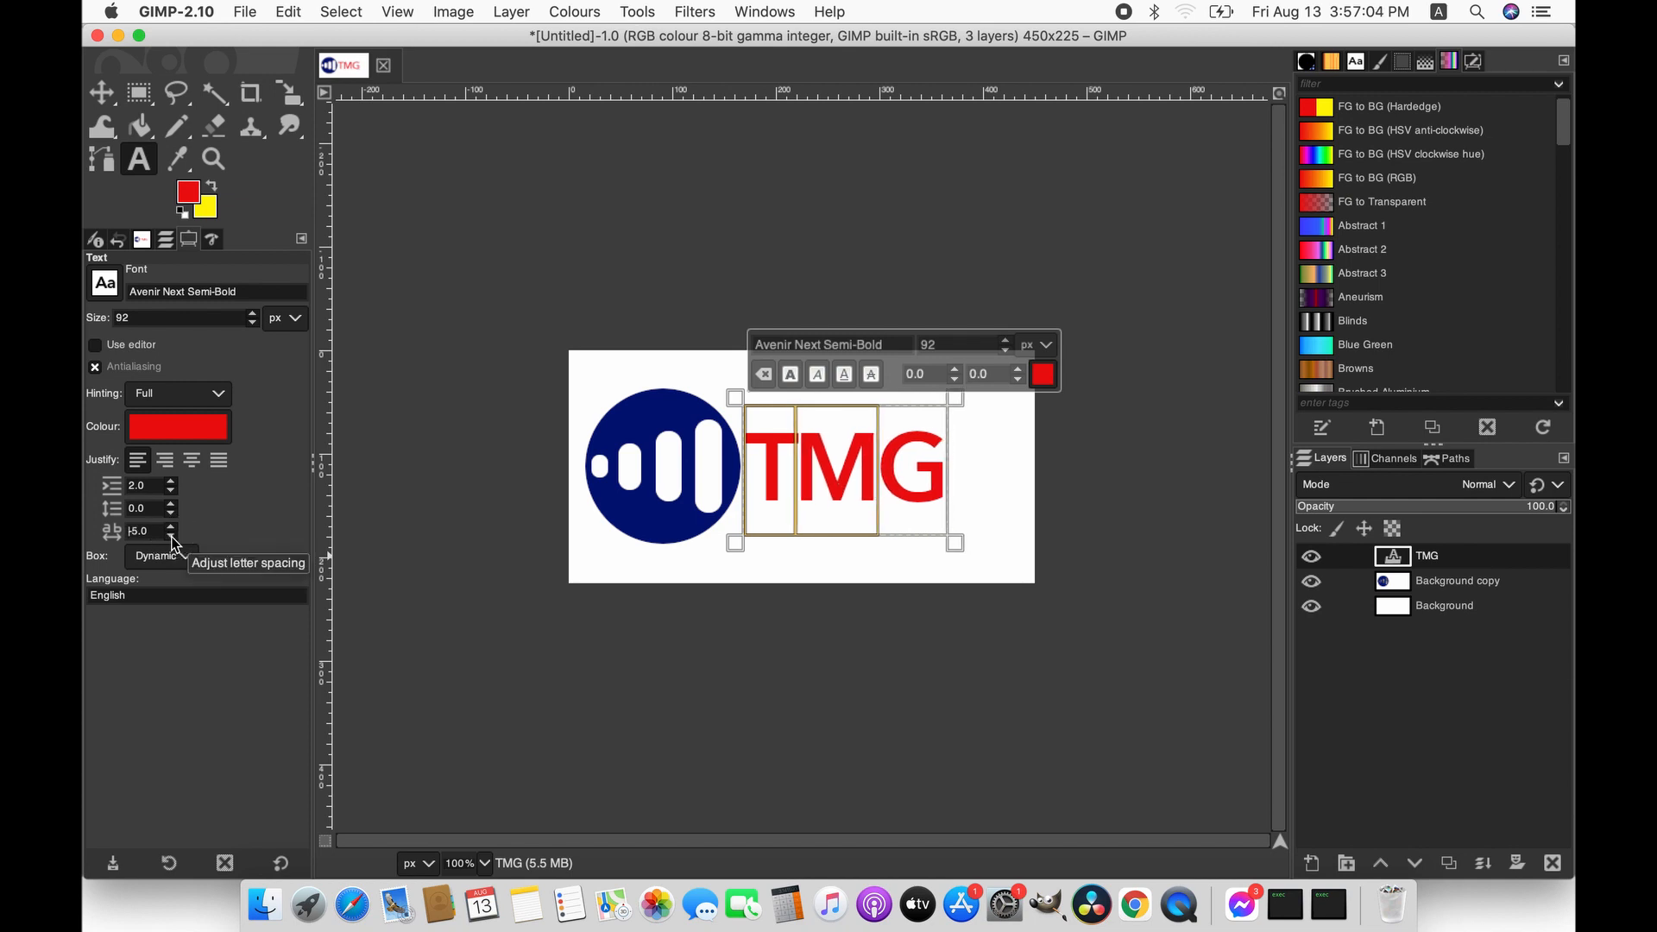
{"action": "left_click", "coordinate": [171, 536]}
{"action": "left_click", "coordinate": [172, 537]}
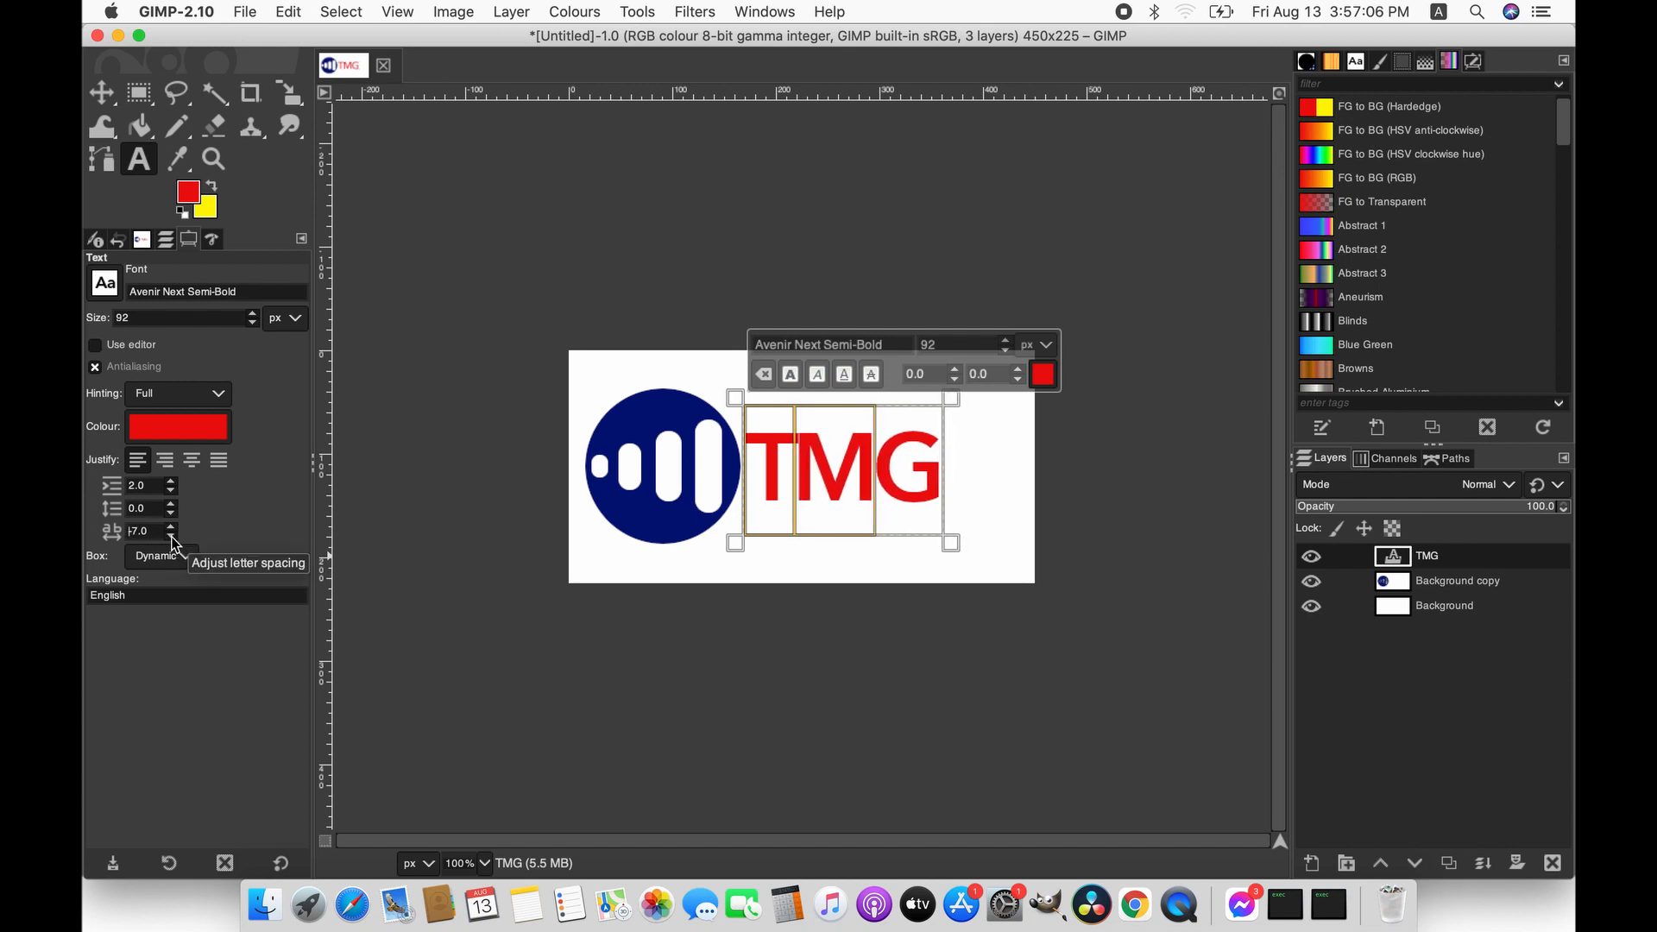
{"action": "left_click", "coordinate": [172, 536]}
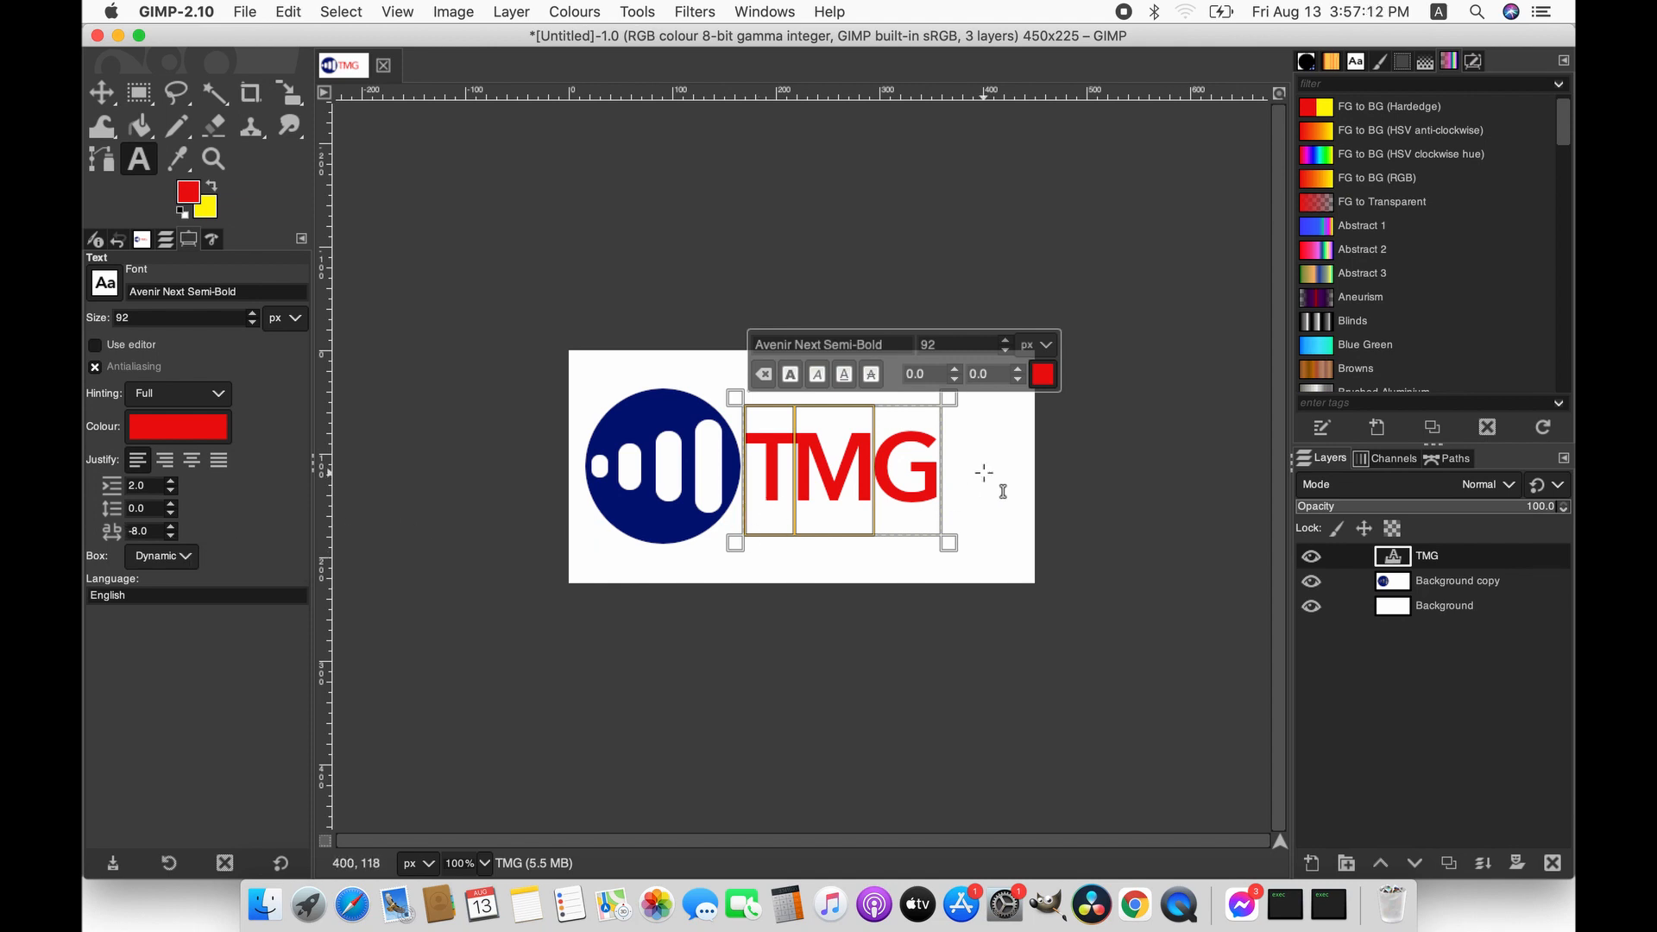
{"action": "left_click", "coordinate": [107, 90]}
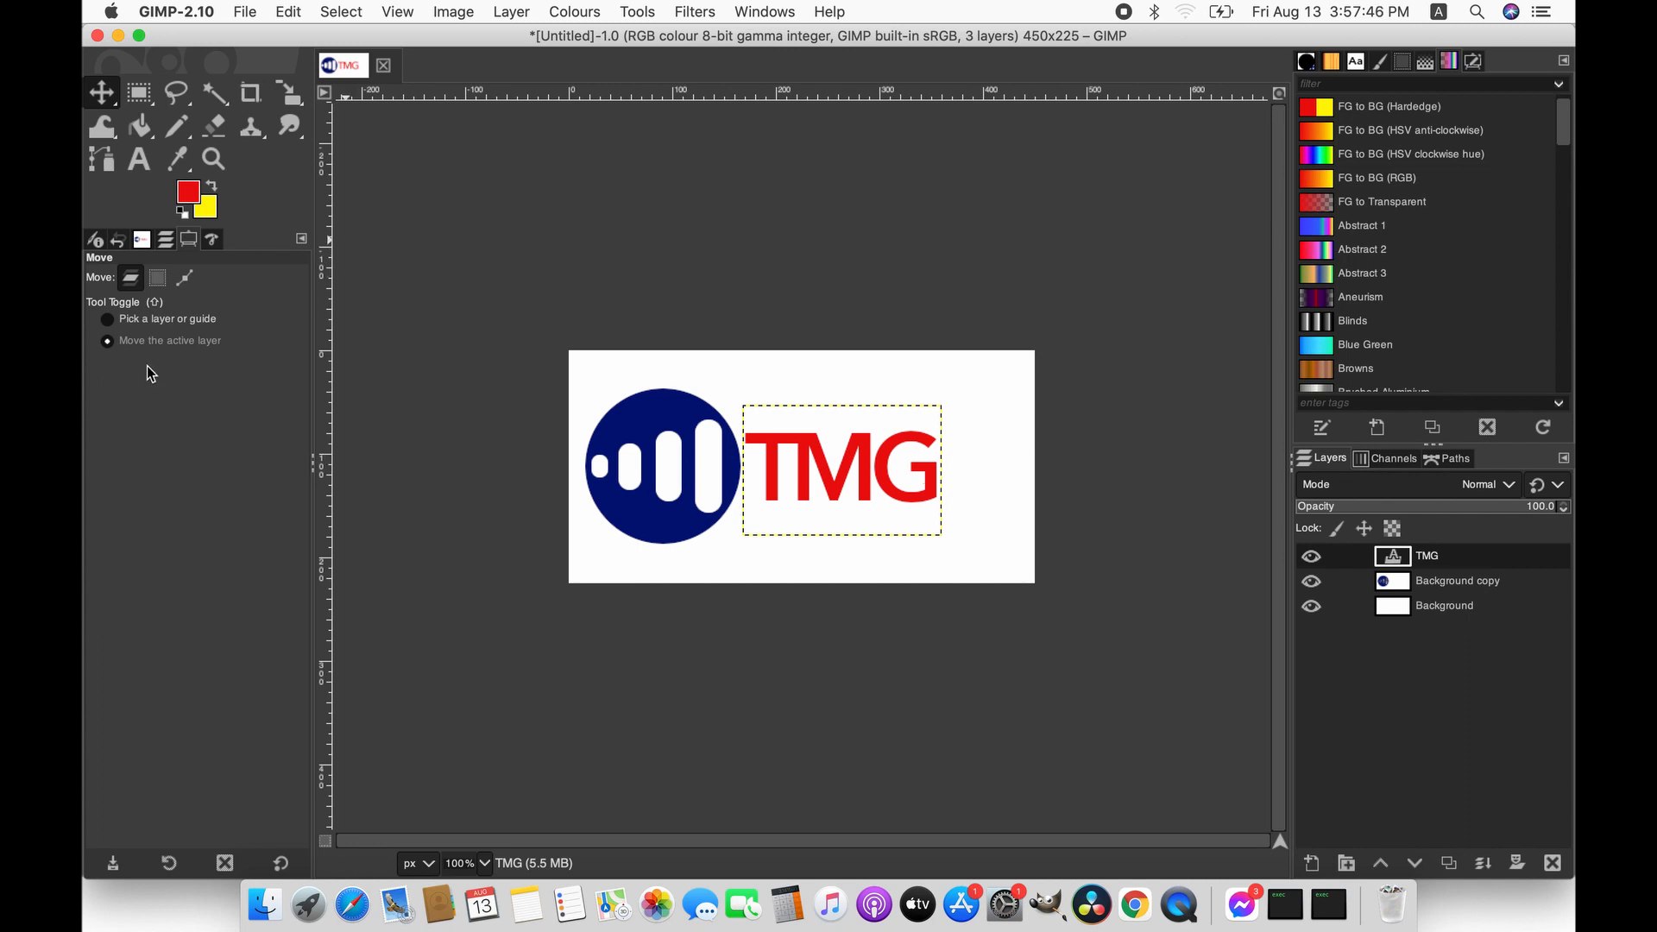
{"action": "left_click", "coordinate": [136, 159]}
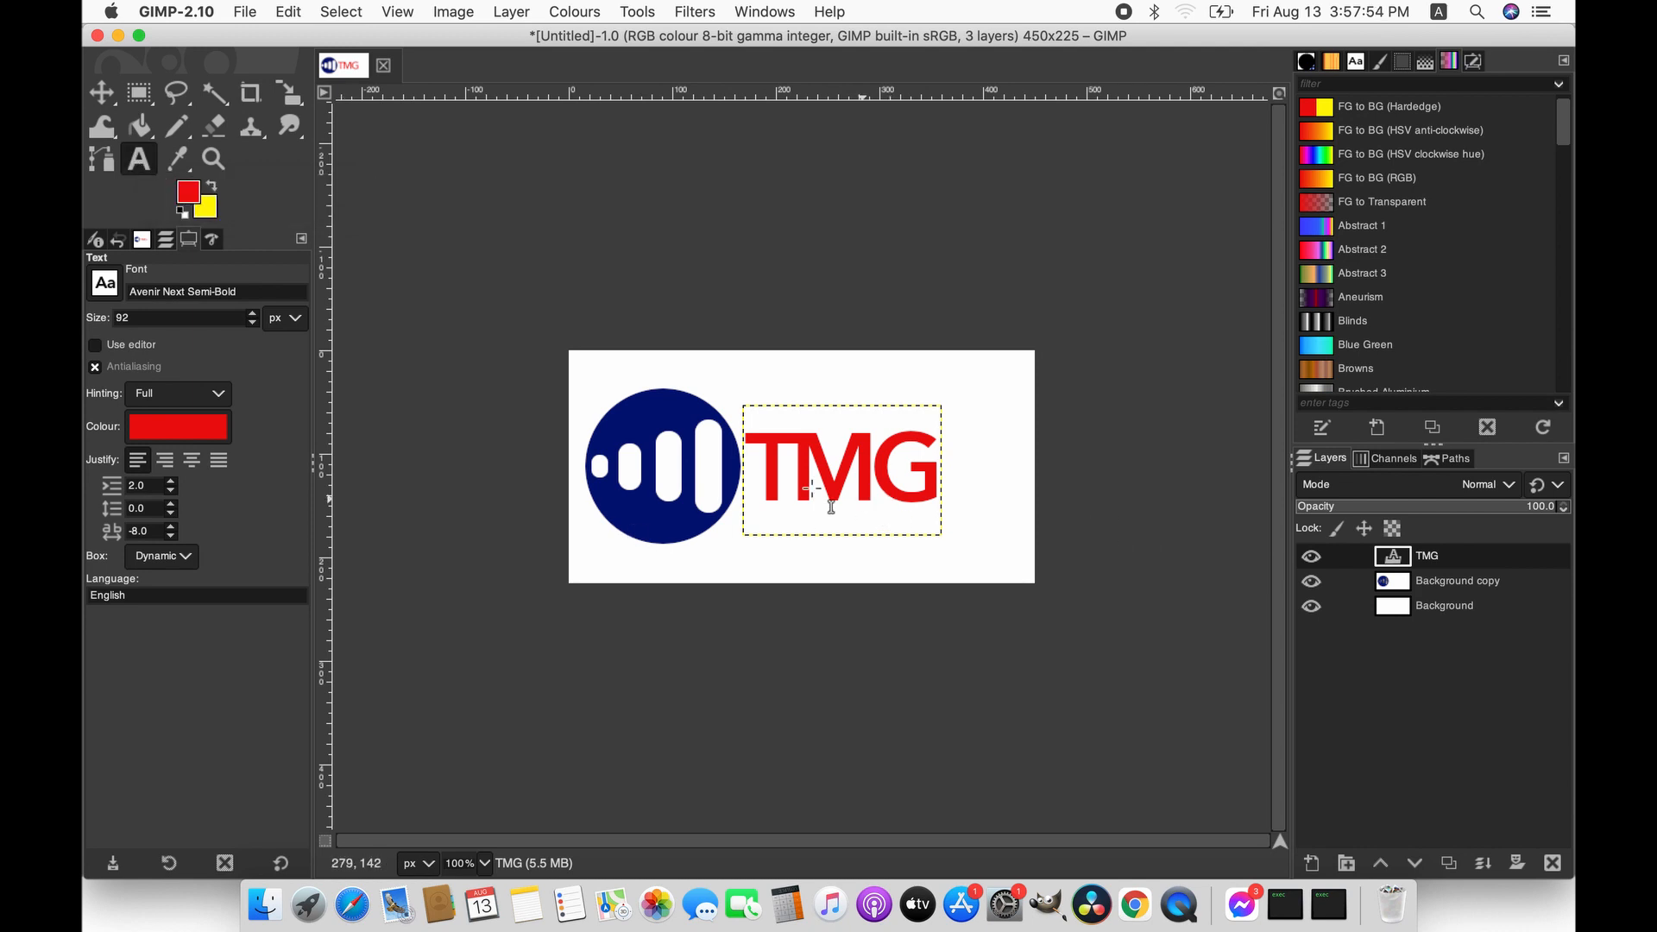
- Duplicate the TMG text layer and hide the duplicate, keeping the original text layer visible
{"action": "left_click", "coordinate": [1428, 559]}
{"action": "right_click", "coordinate": [1434, 559]}
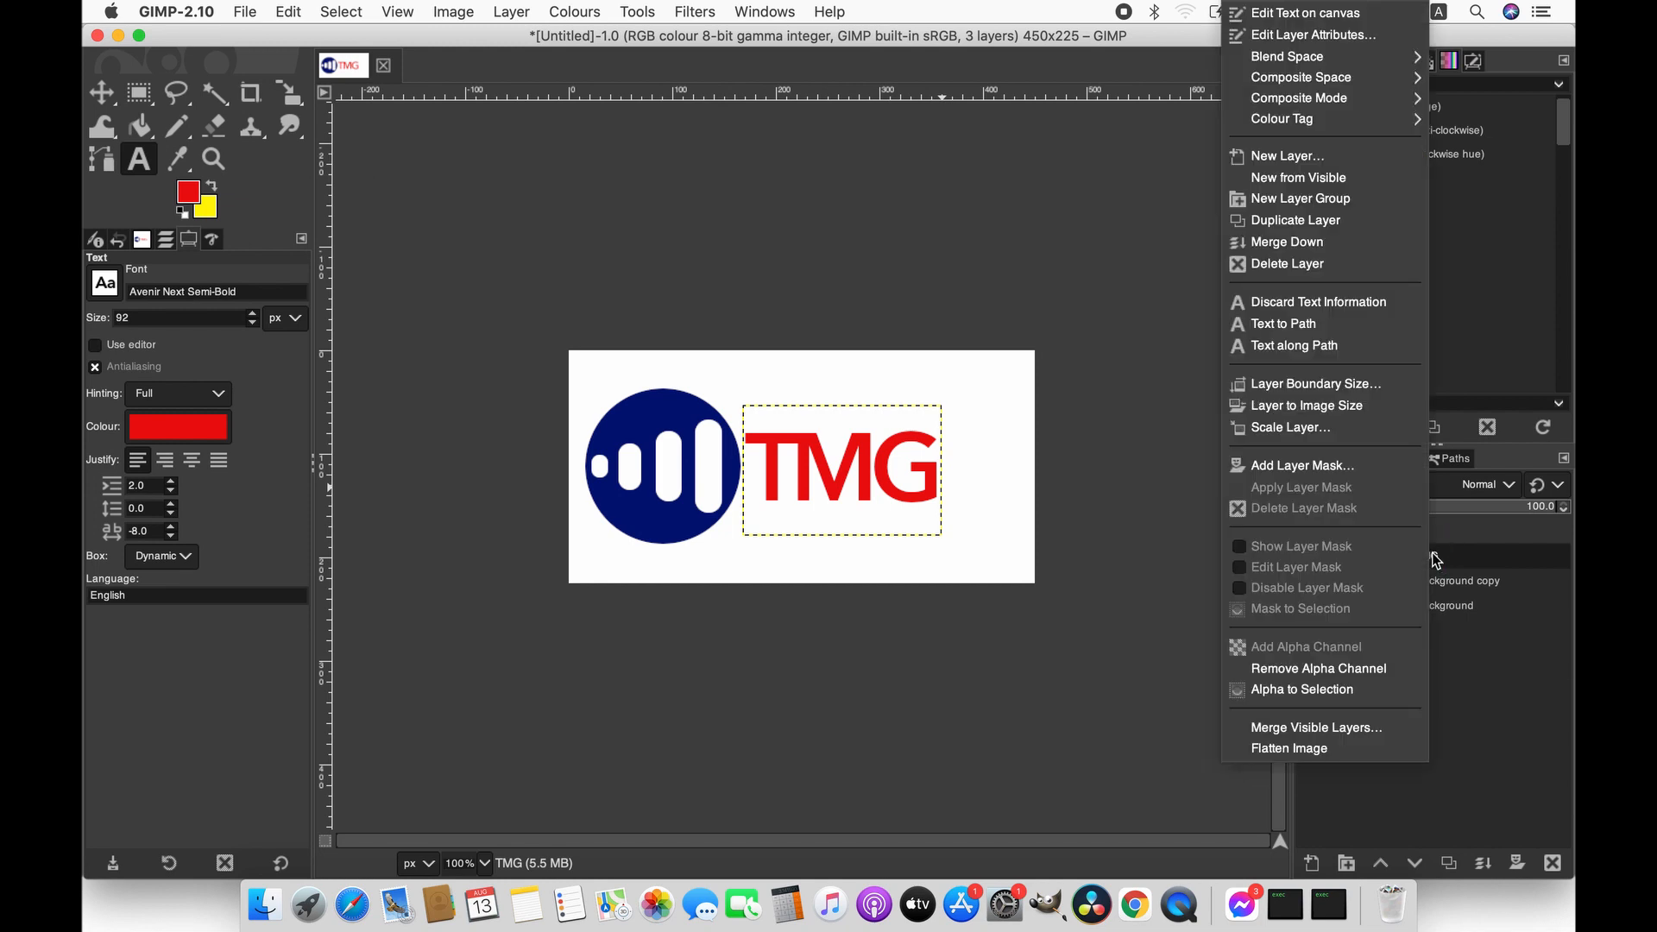
{"action": "left_click", "coordinate": [1305, 223]}
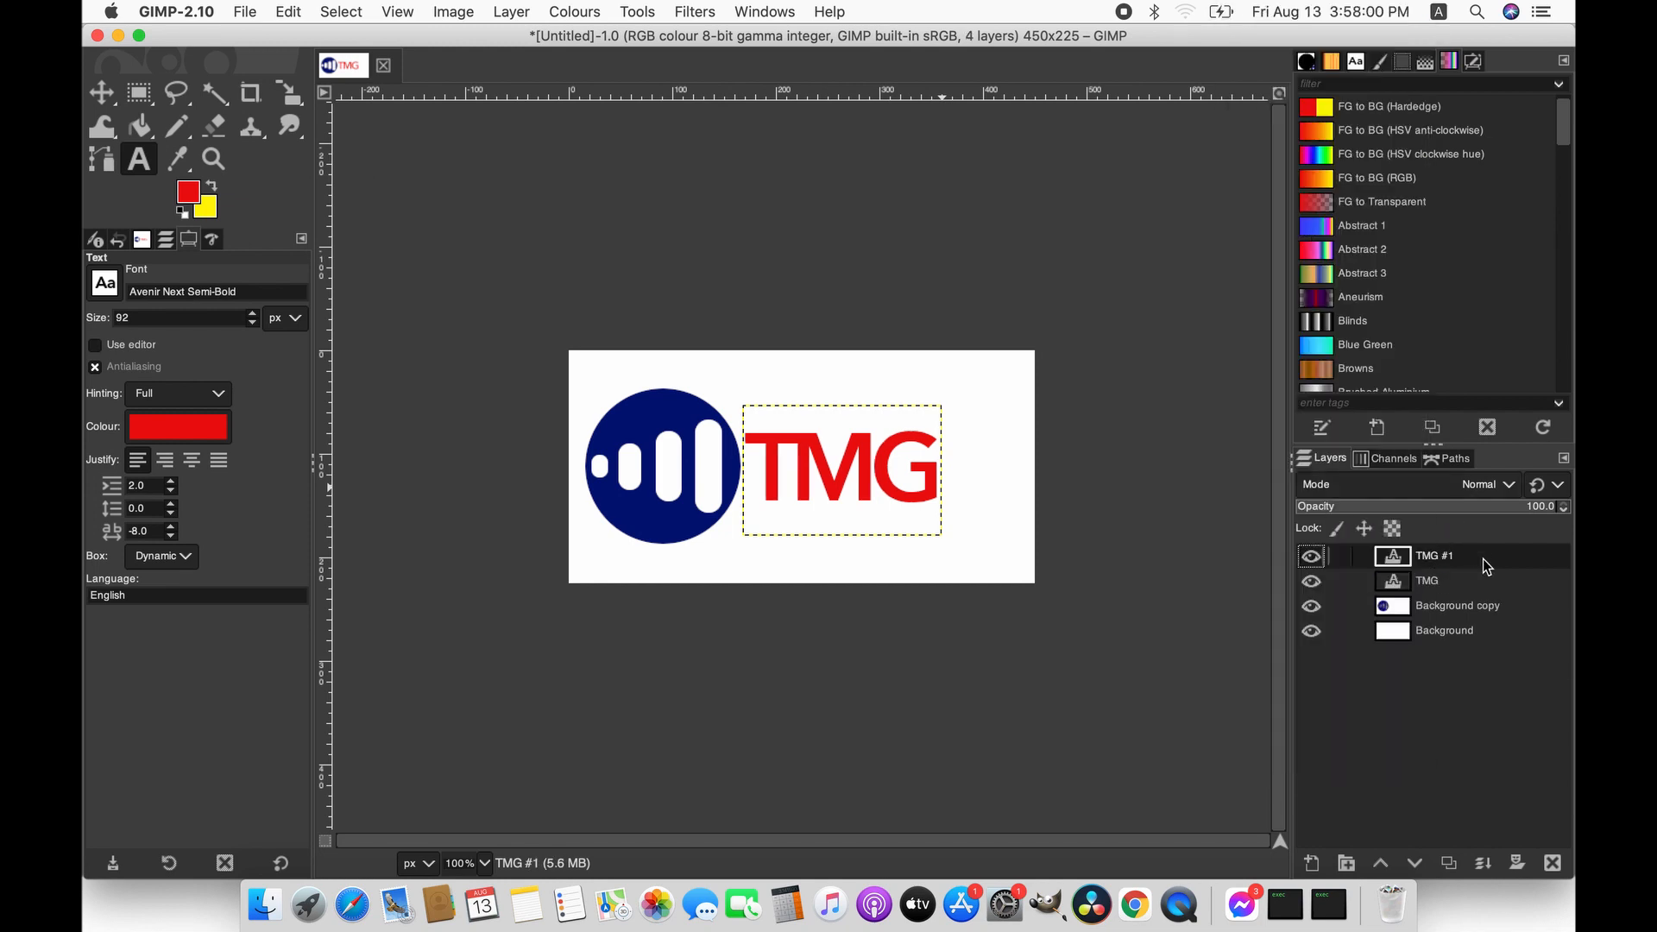
{"action": "left_click", "coordinate": [1313, 585]}
{"action": "left_click", "coordinate": [1313, 557]}
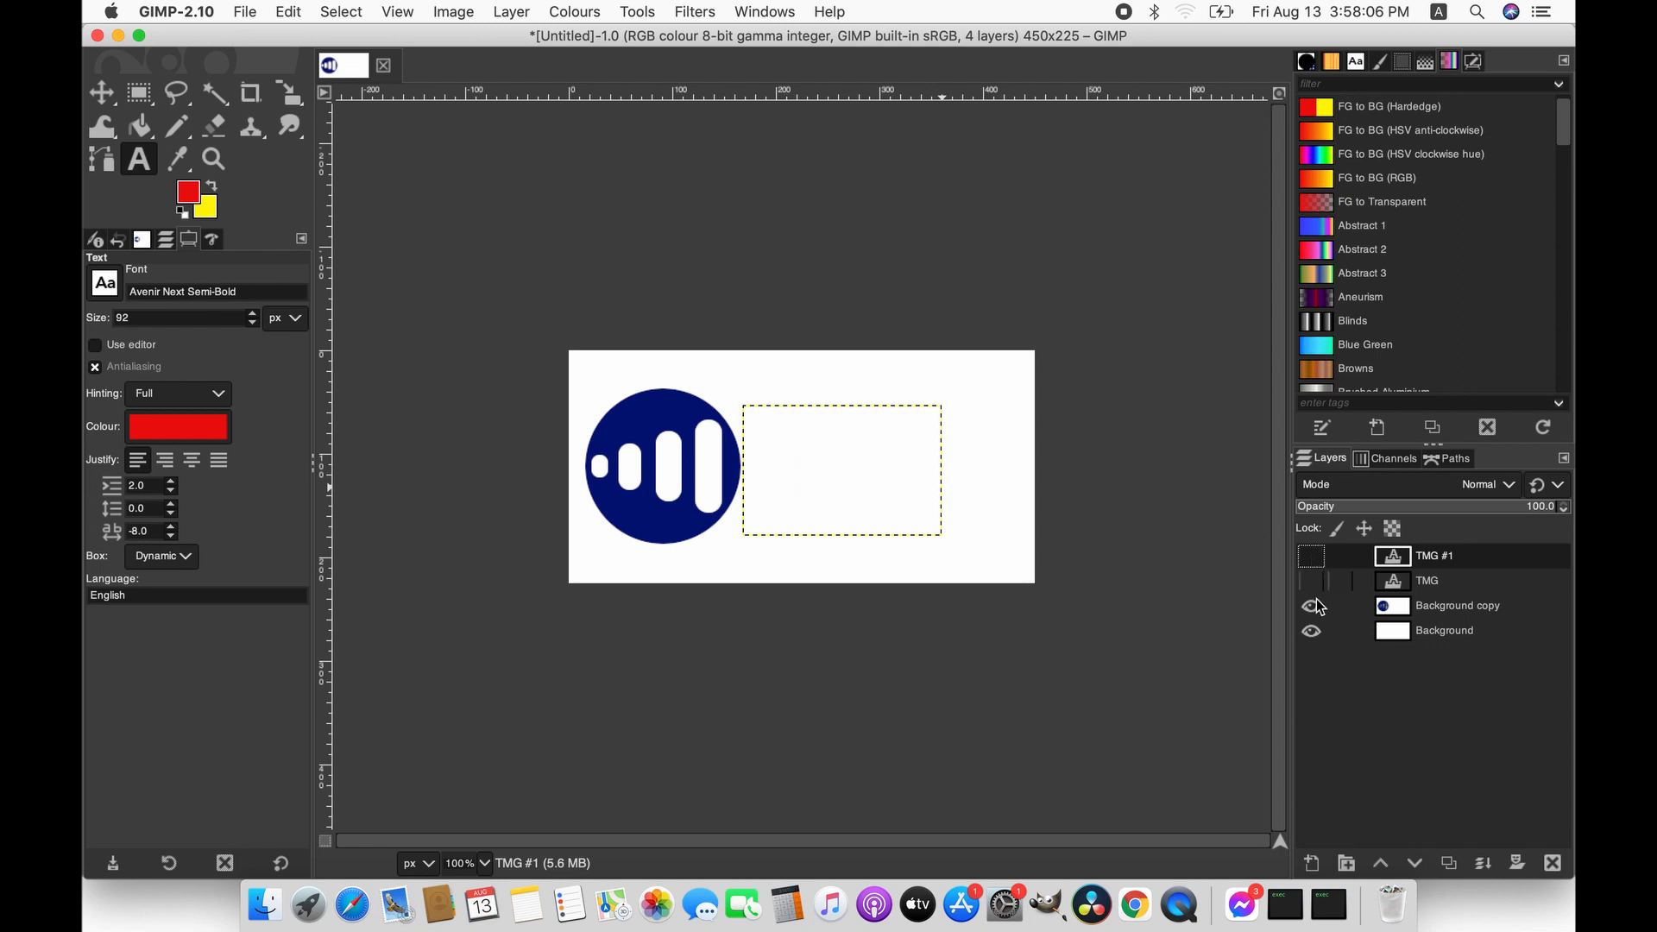
{"action": "left_click", "coordinate": [1311, 582]}
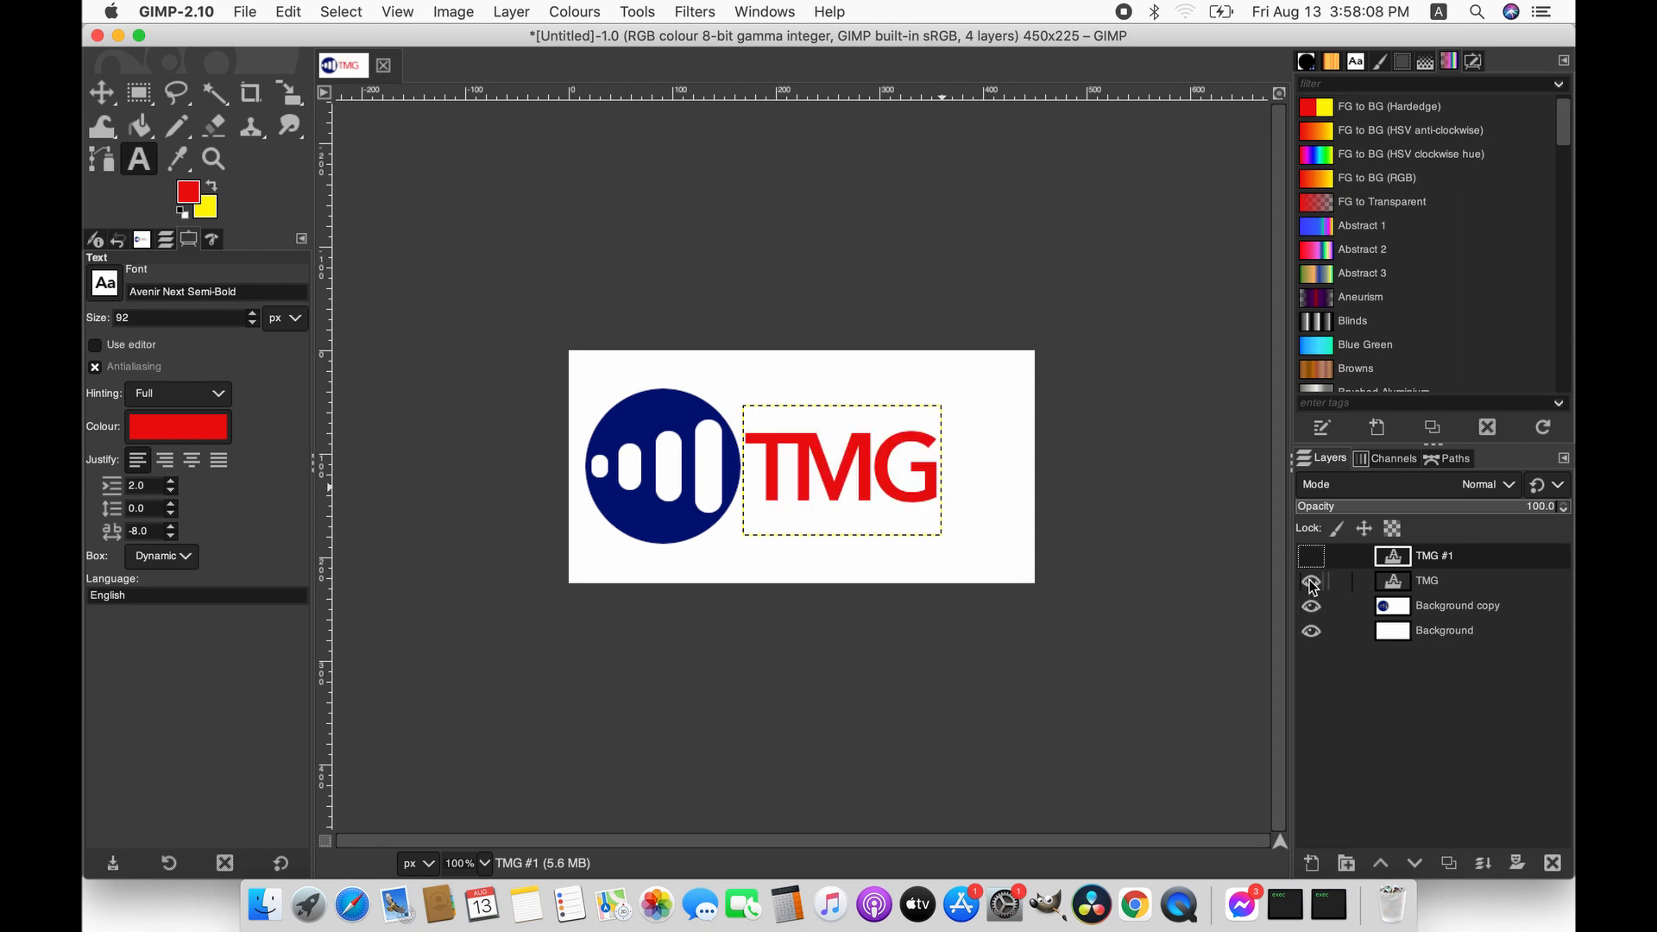
- With the duplicate TMG layer active, draw a closed path around the letters T and M, following the boundary between M and G
{"action": "left_click", "coordinate": [1438, 559]}
{"action": "left_click", "coordinate": [103, 161]}
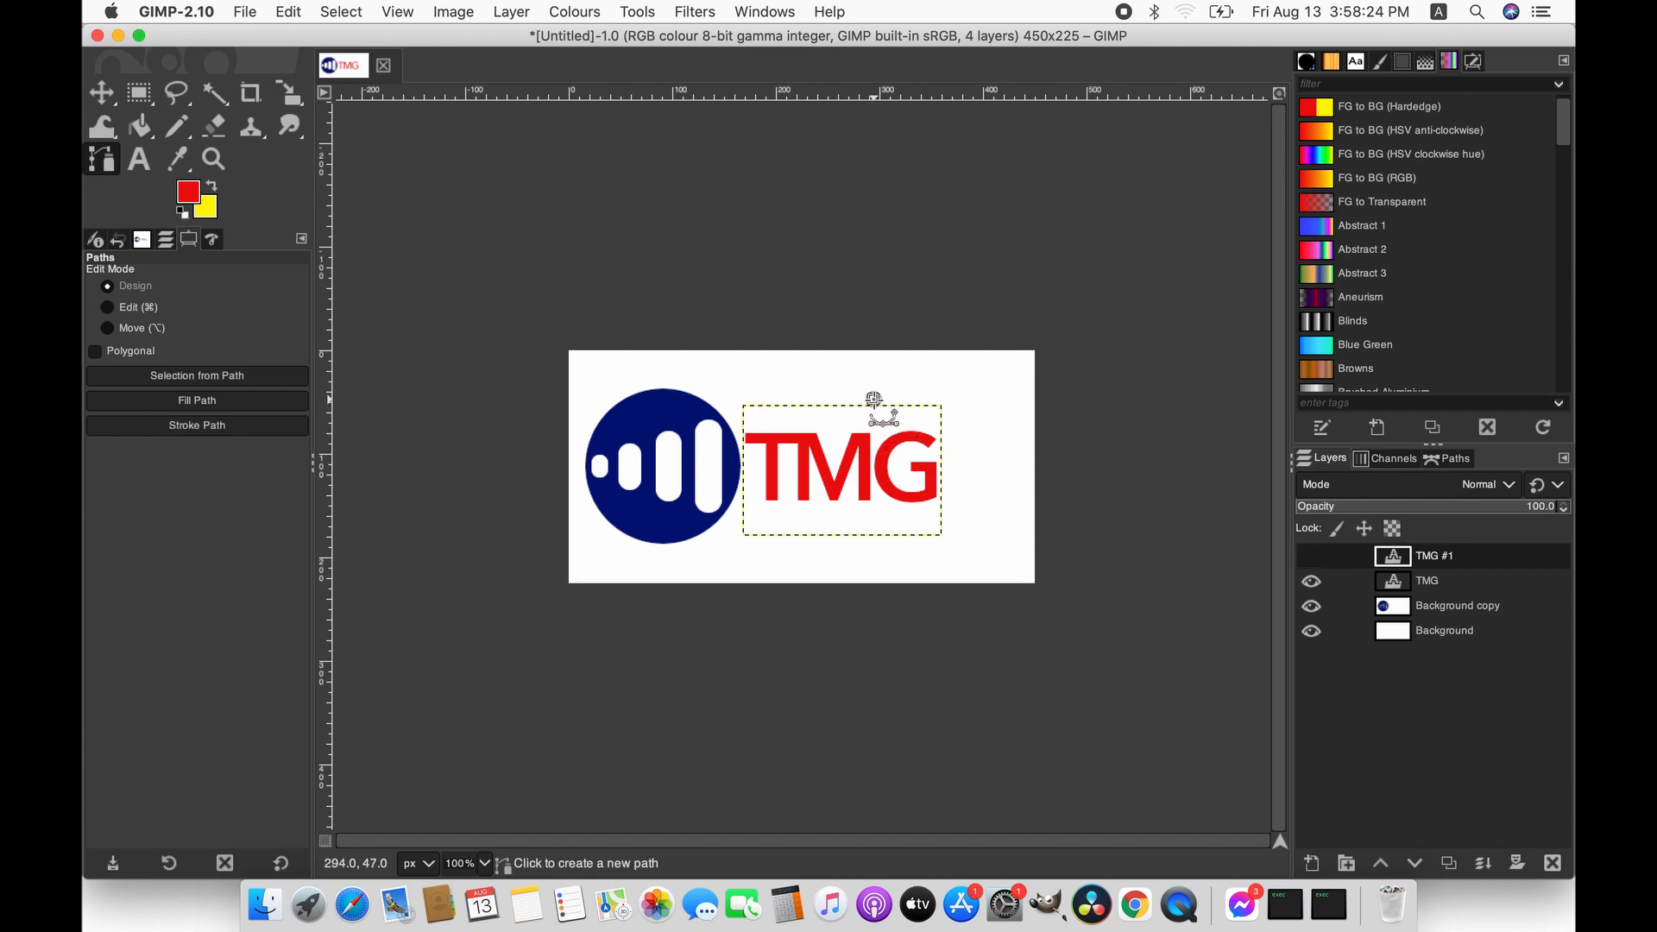
{"action": "left_click", "coordinate": [873, 399]}
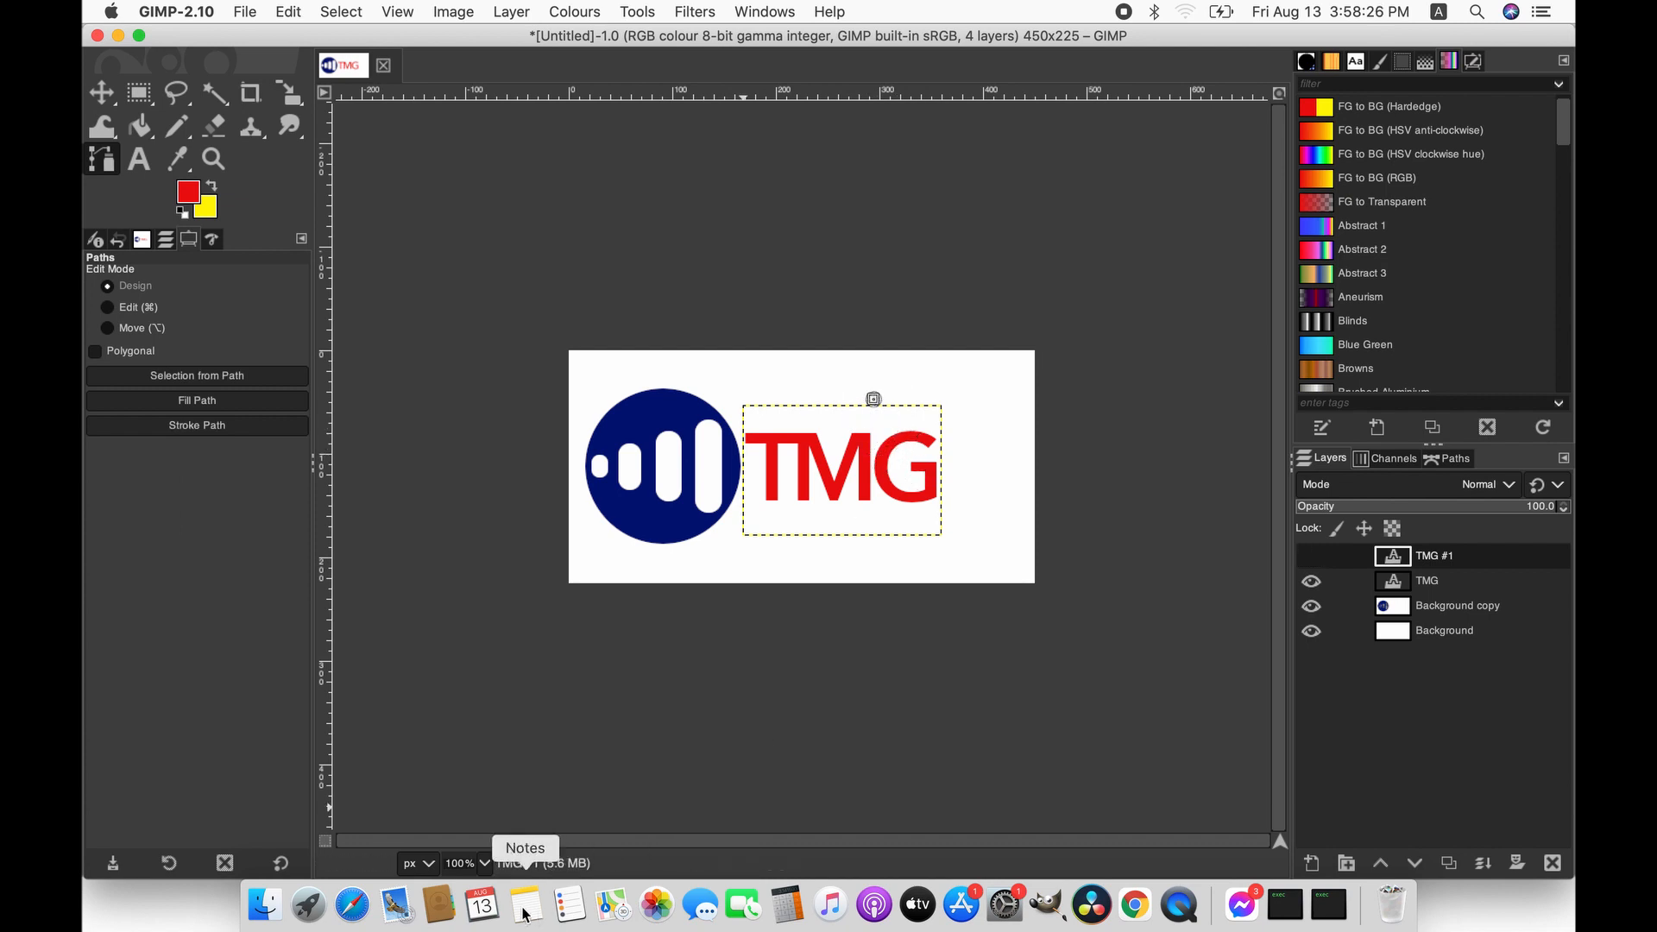
{"action": "left_click", "coordinate": [487, 865]}
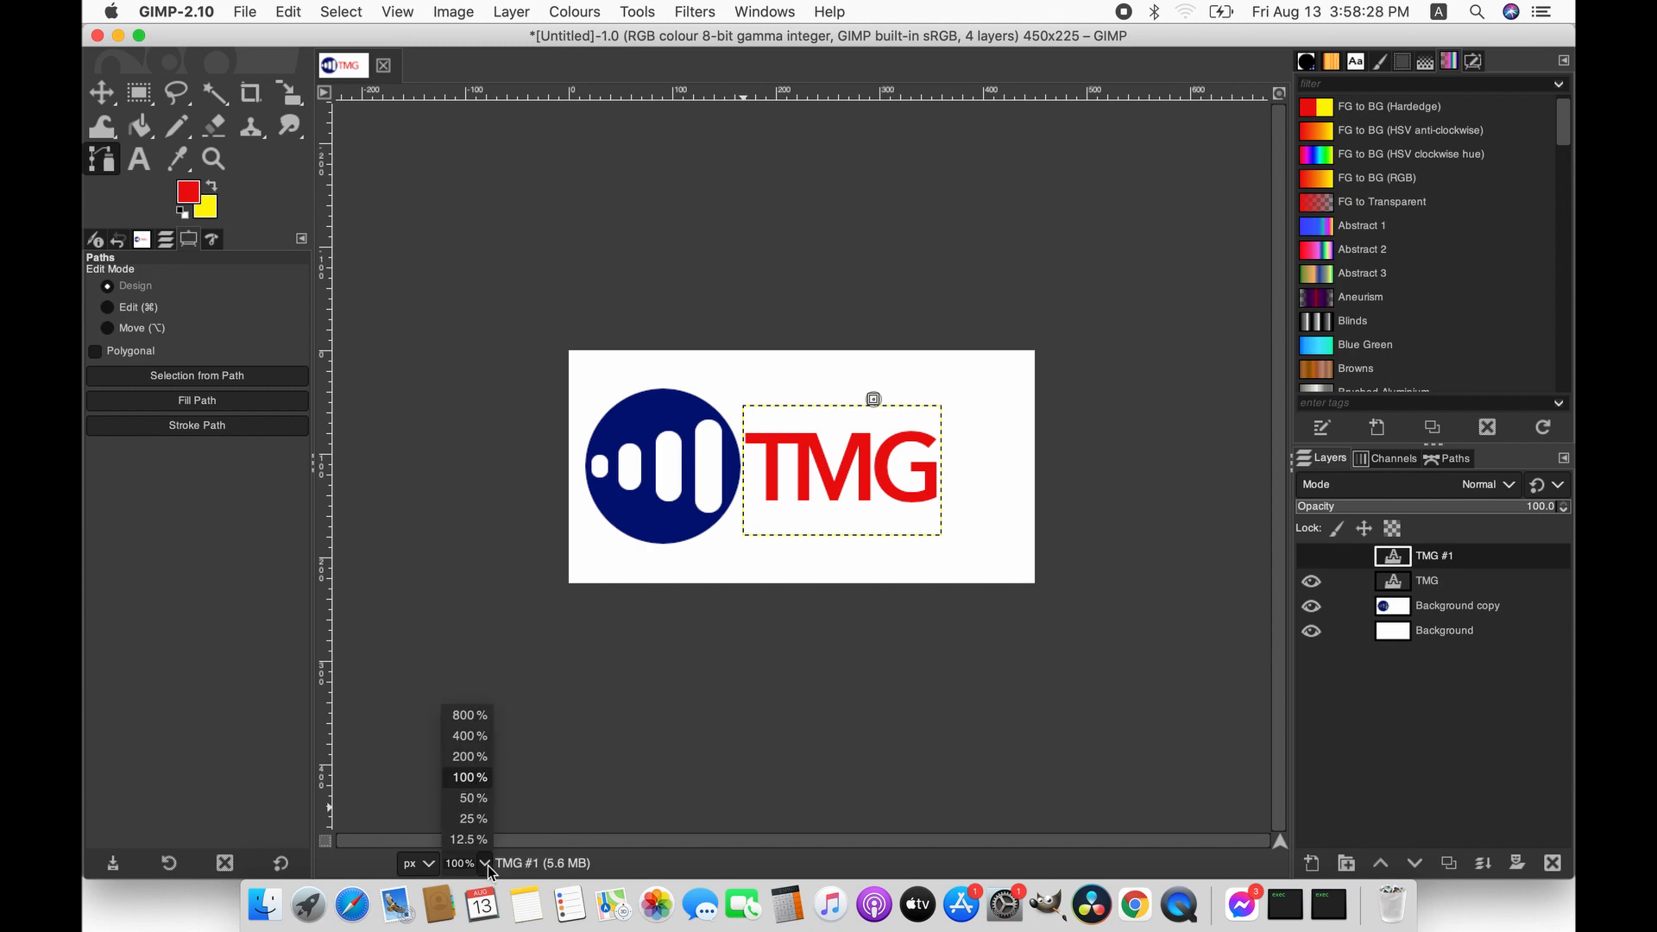
{"action": "left_click", "coordinate": [479, 756]}
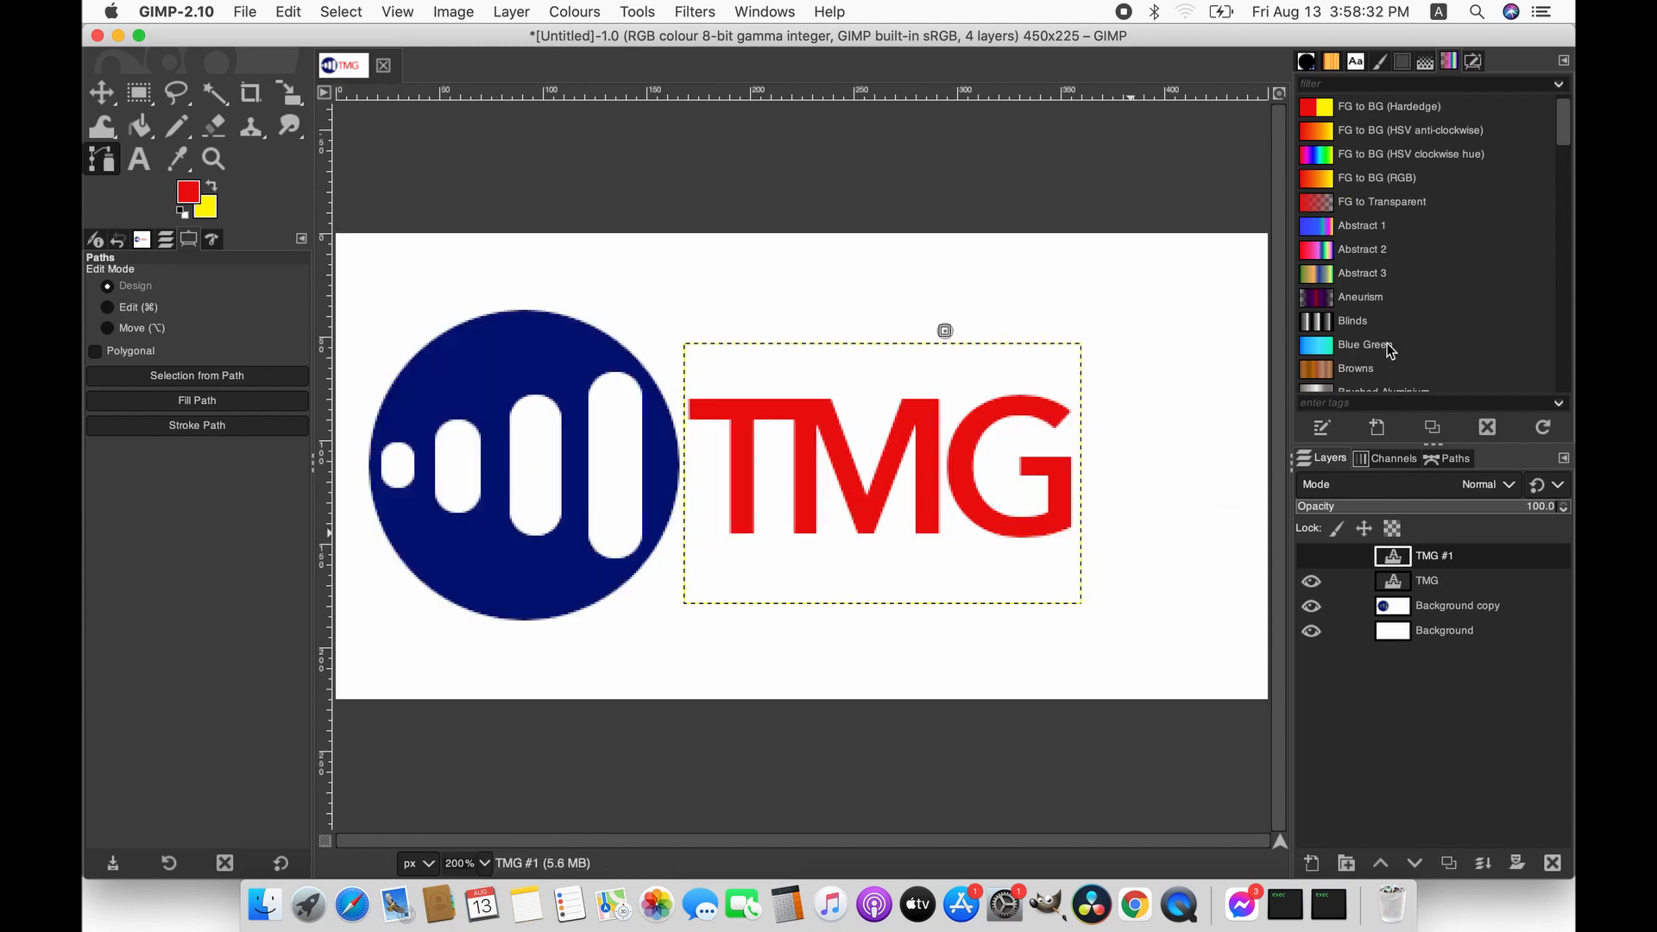
{"action": "left_click", "coordinate": [948, 418]}
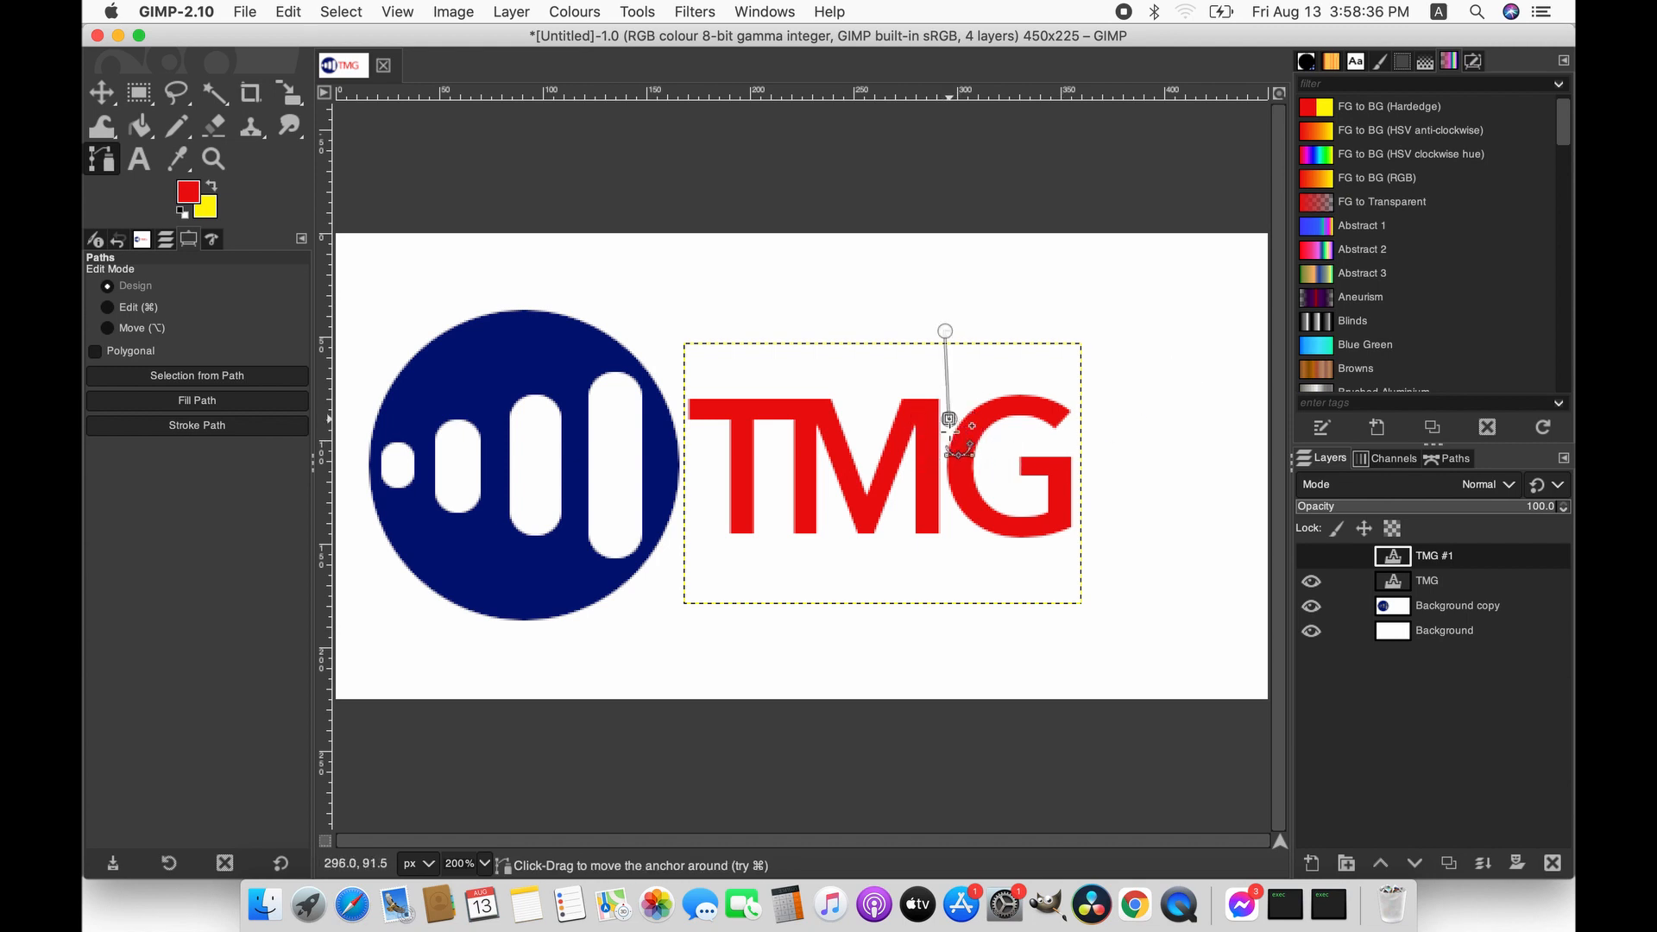
{"action": "left_click", "coordinate": [945, 449]}
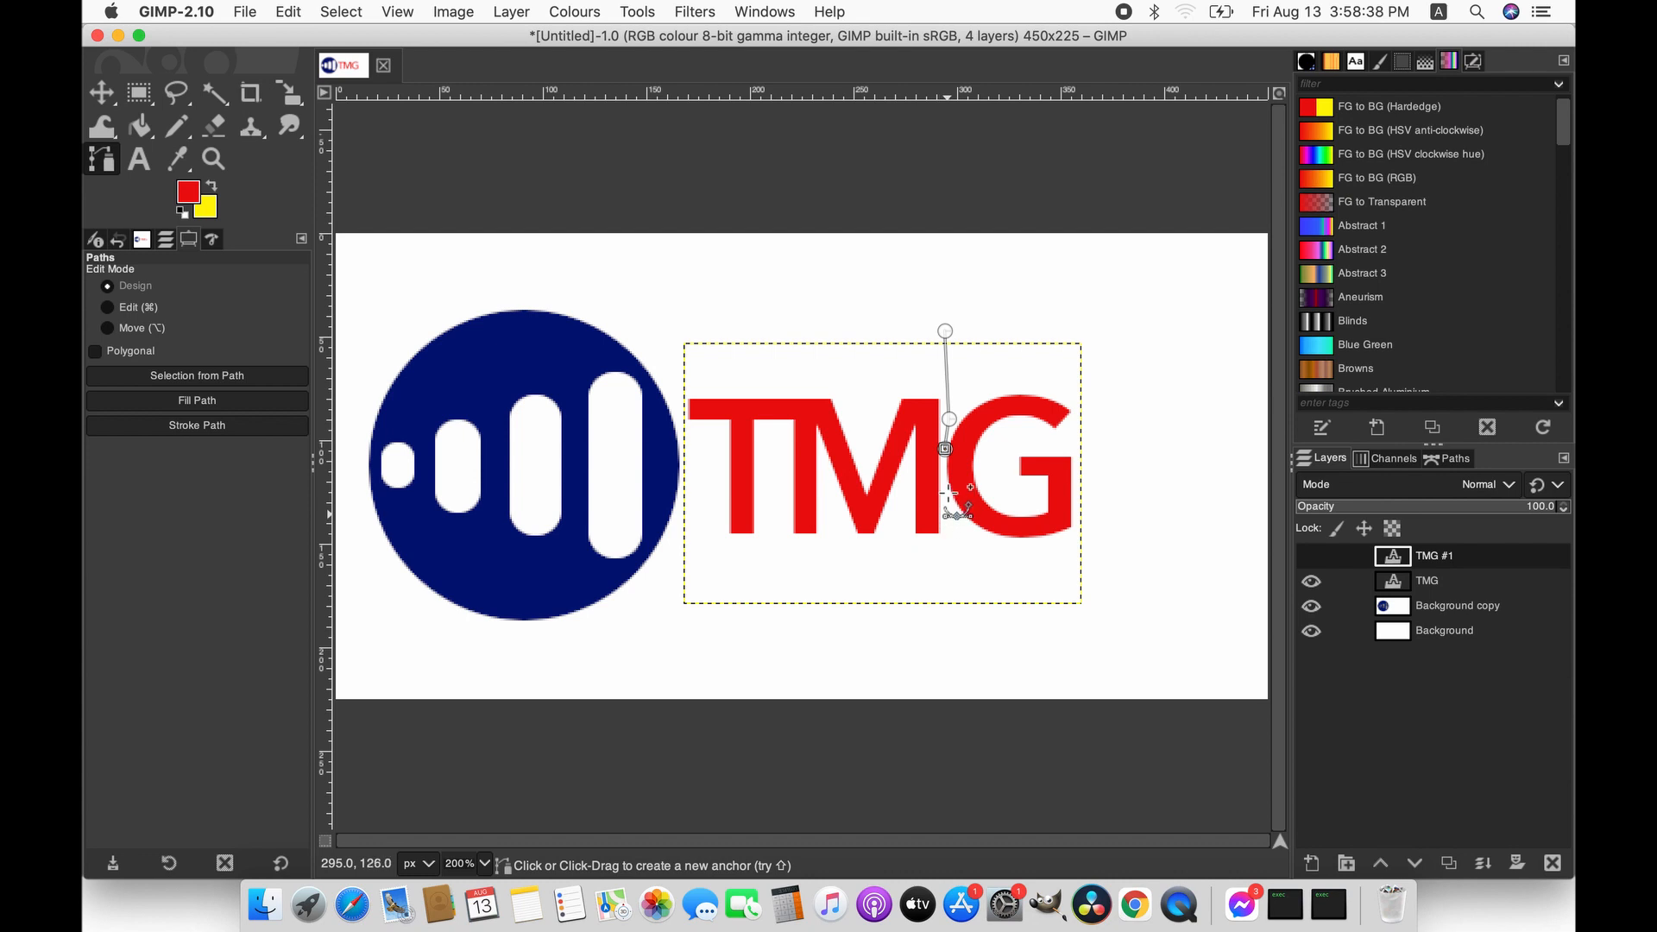
{"action": "left_click", "coordinate": [945, 490]}
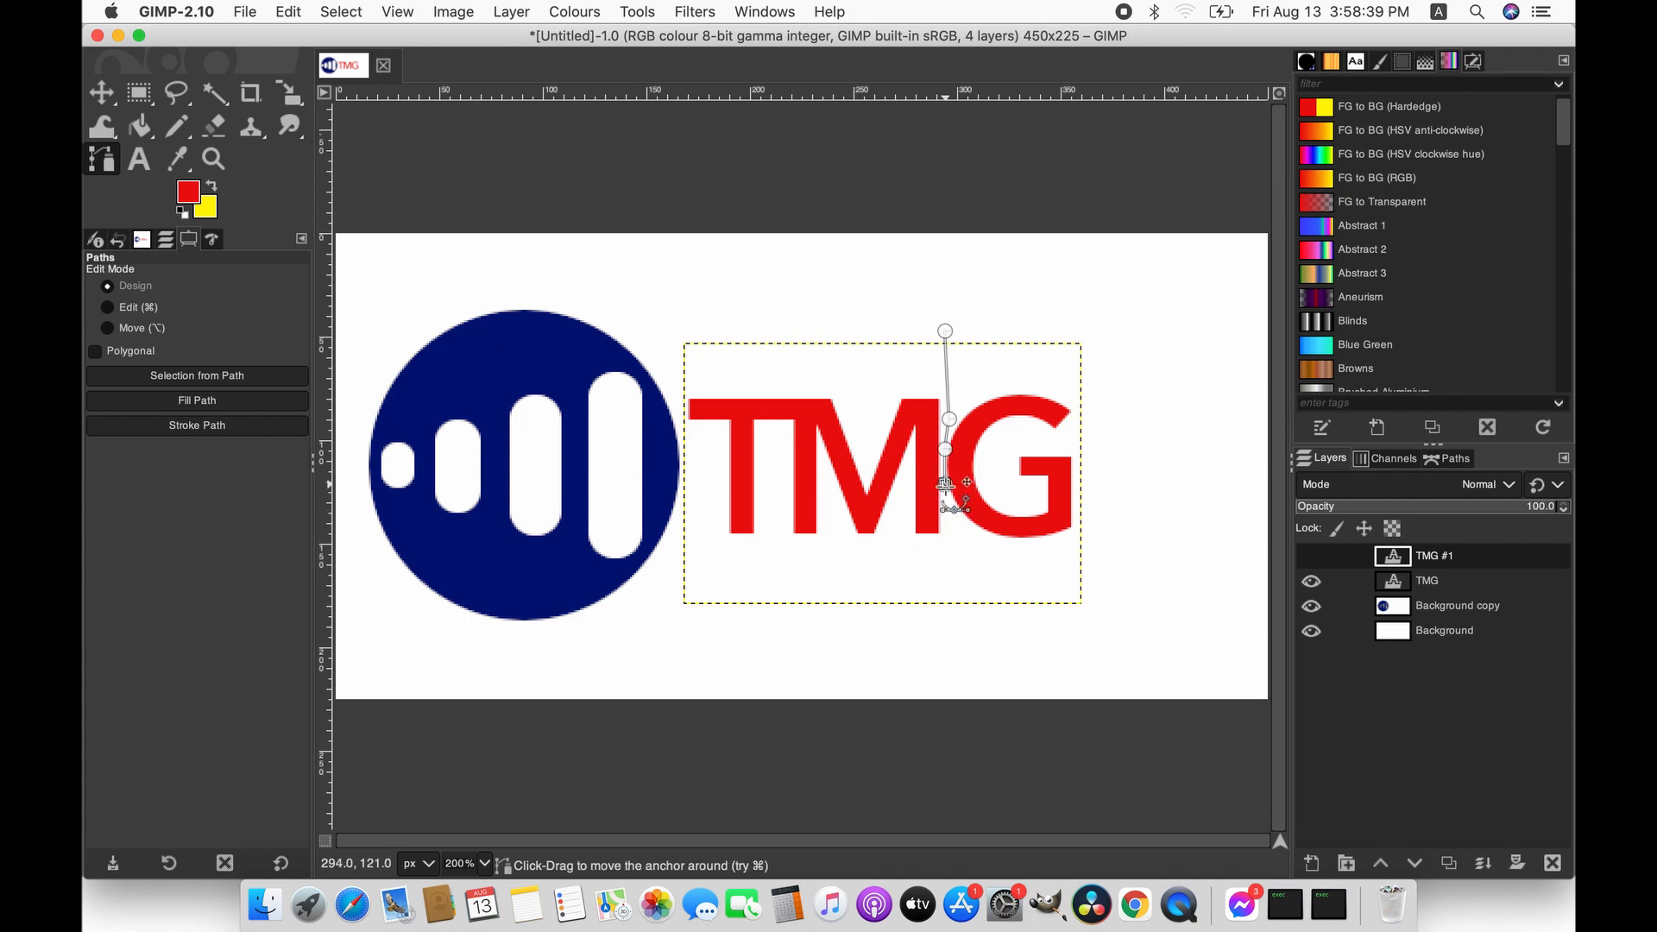
{"action": "left_click", "coordinate": [951, 532]}
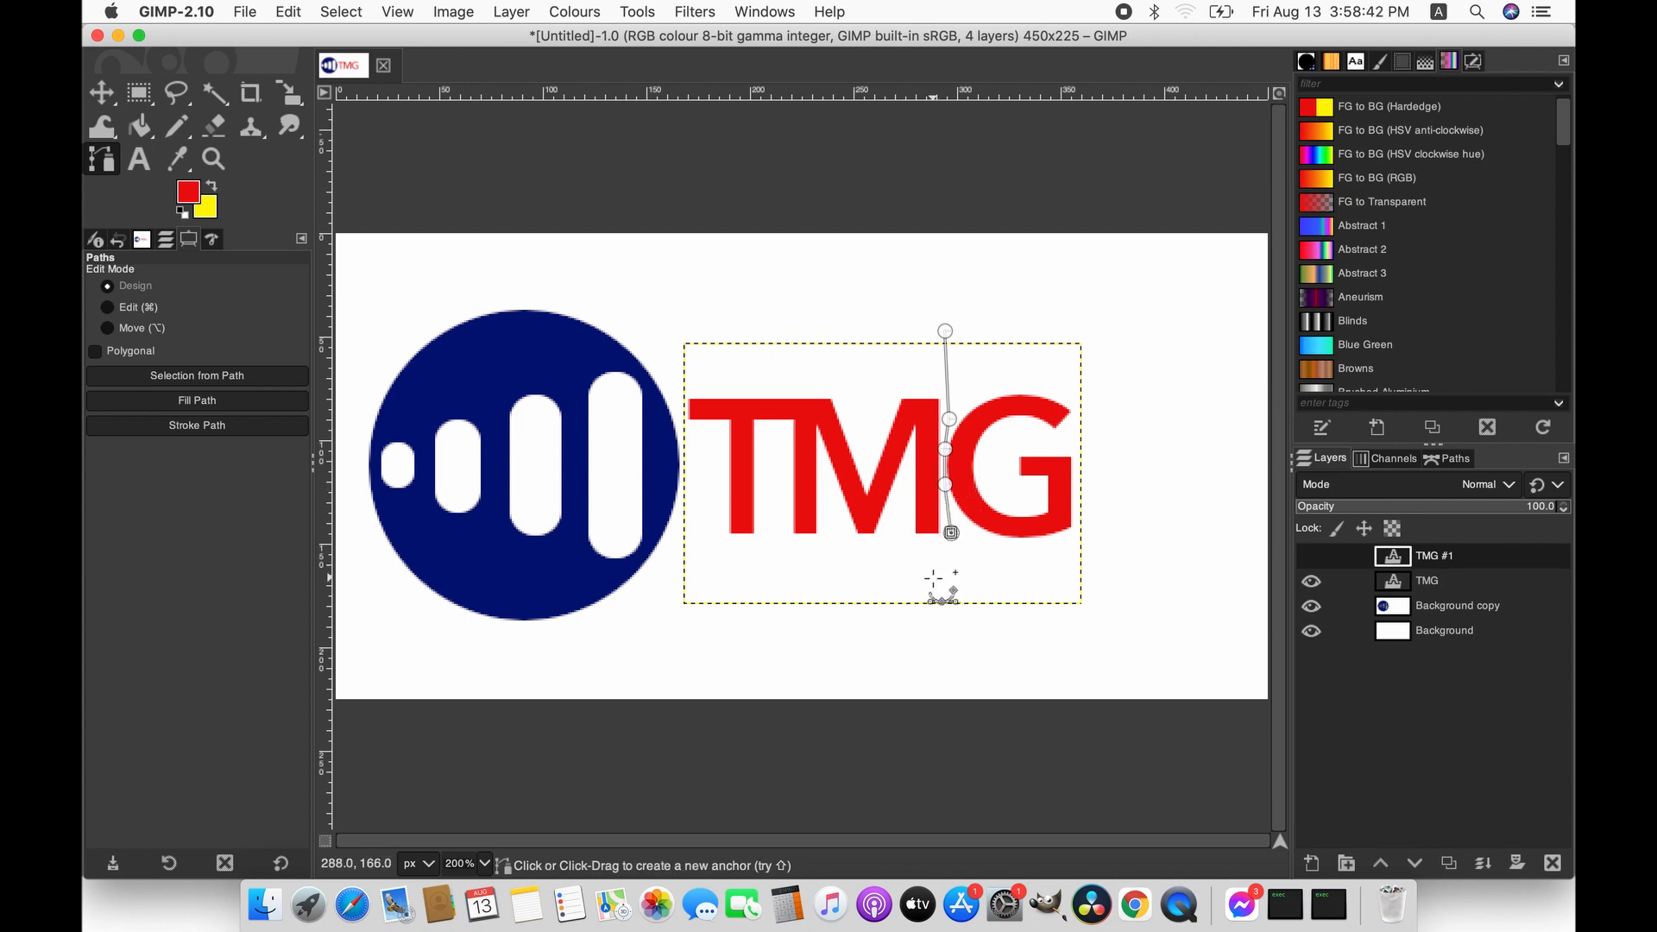
{"action": "left_click", "coordinate": [932, 578]}
{"action": "left_click", "coordinate": [803, 580]}
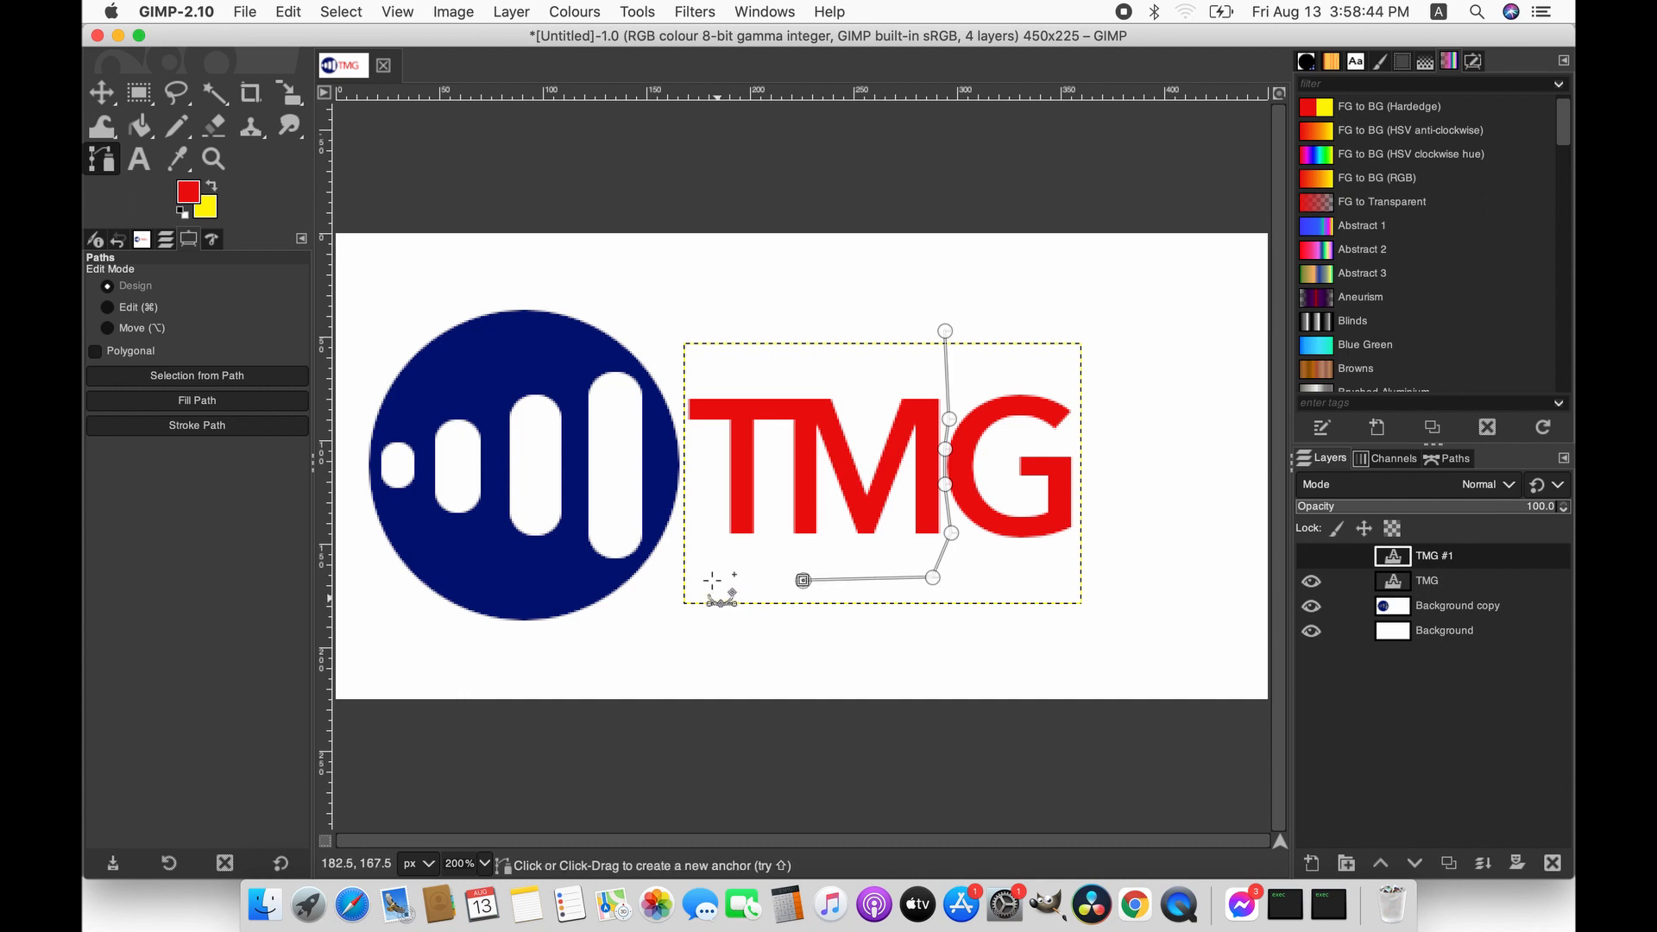
{"action": "left_click", "coordinate": [677, 578]}
{"action": "left_click", "coordinate": [642, 439]}
{"action": "left_click", "coordinate": [642, 340]}
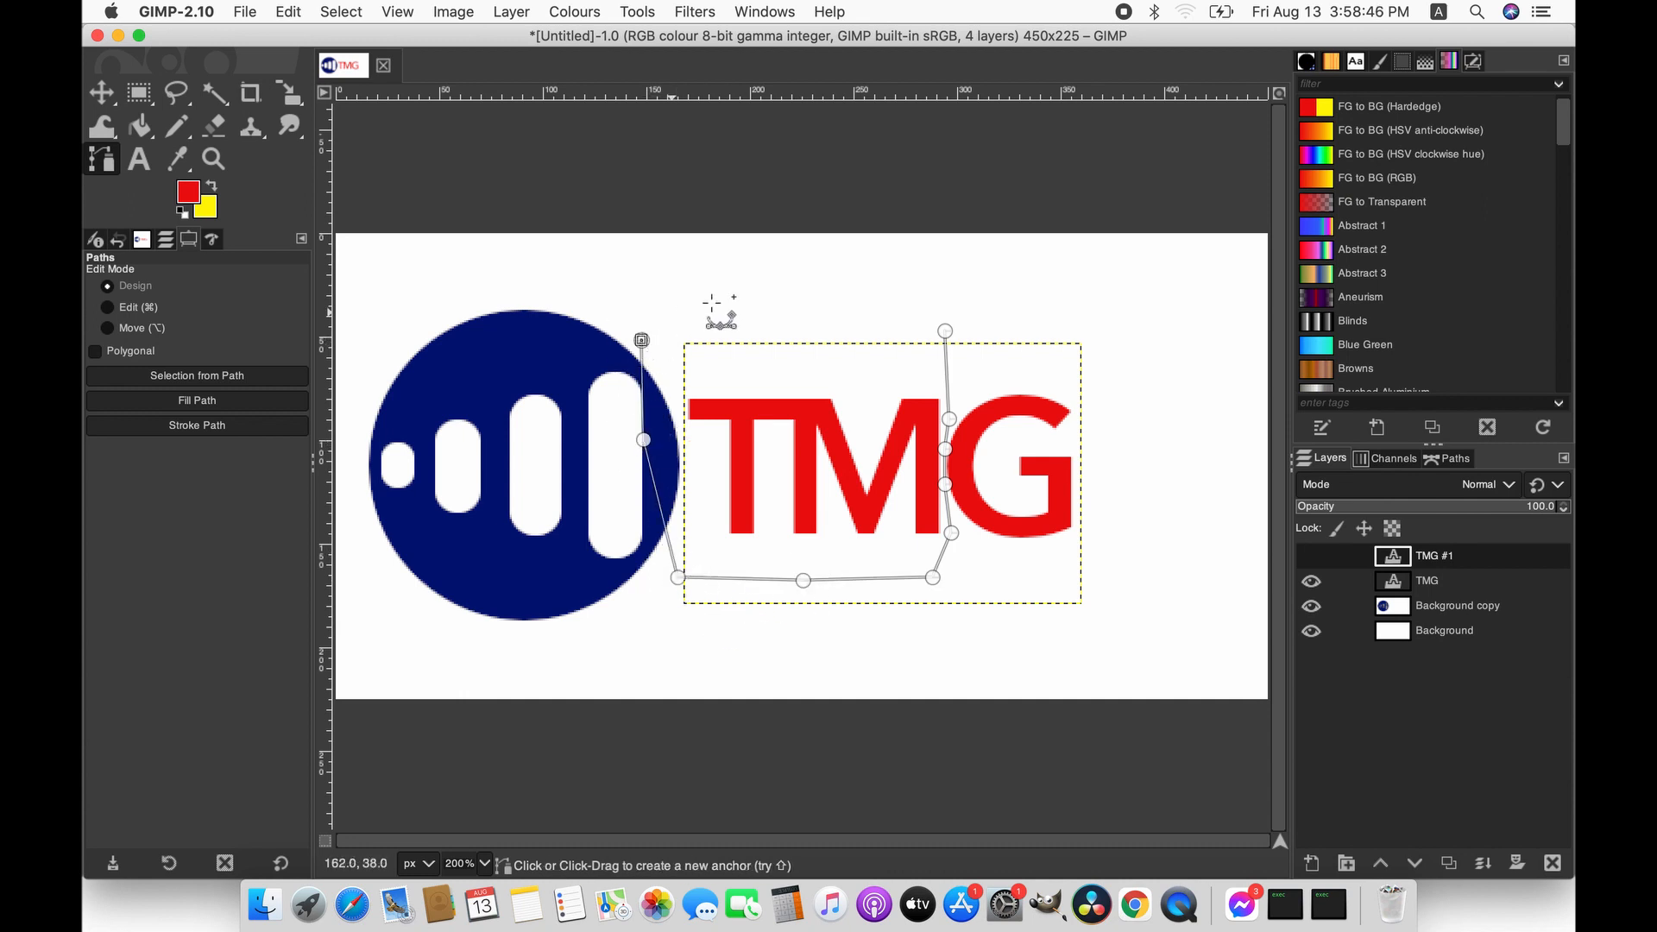
{"action": "left_click", "coordinate": [816, 300]}
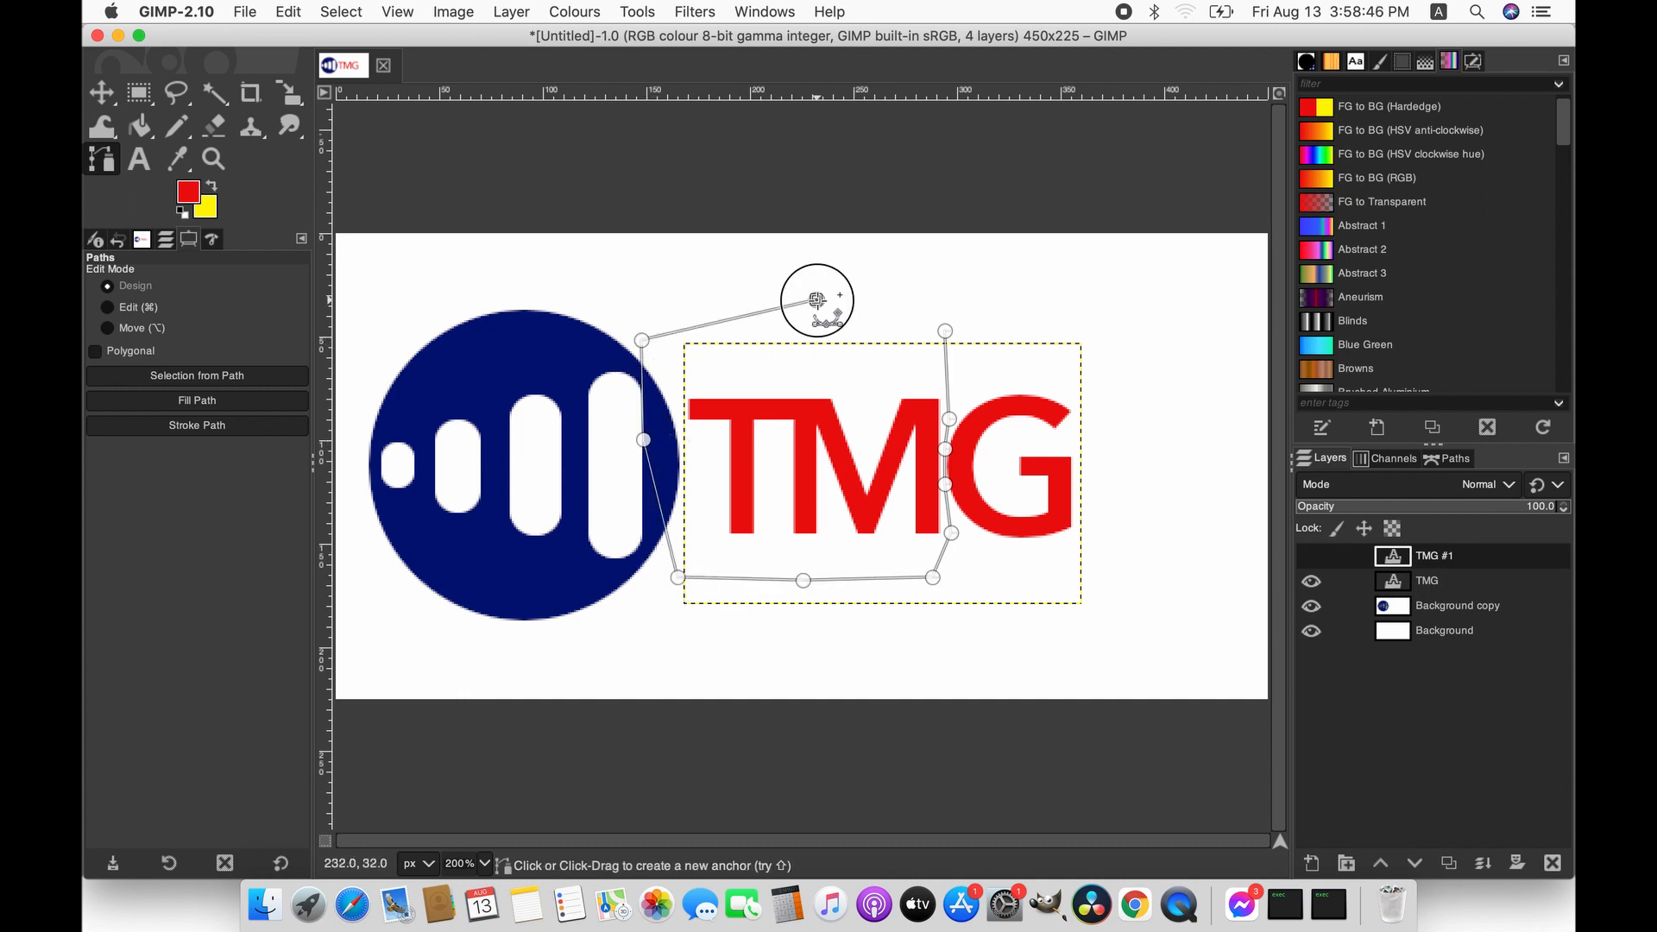
{"action": "left_click", "coordinate": [946, 330], "text": "super"}
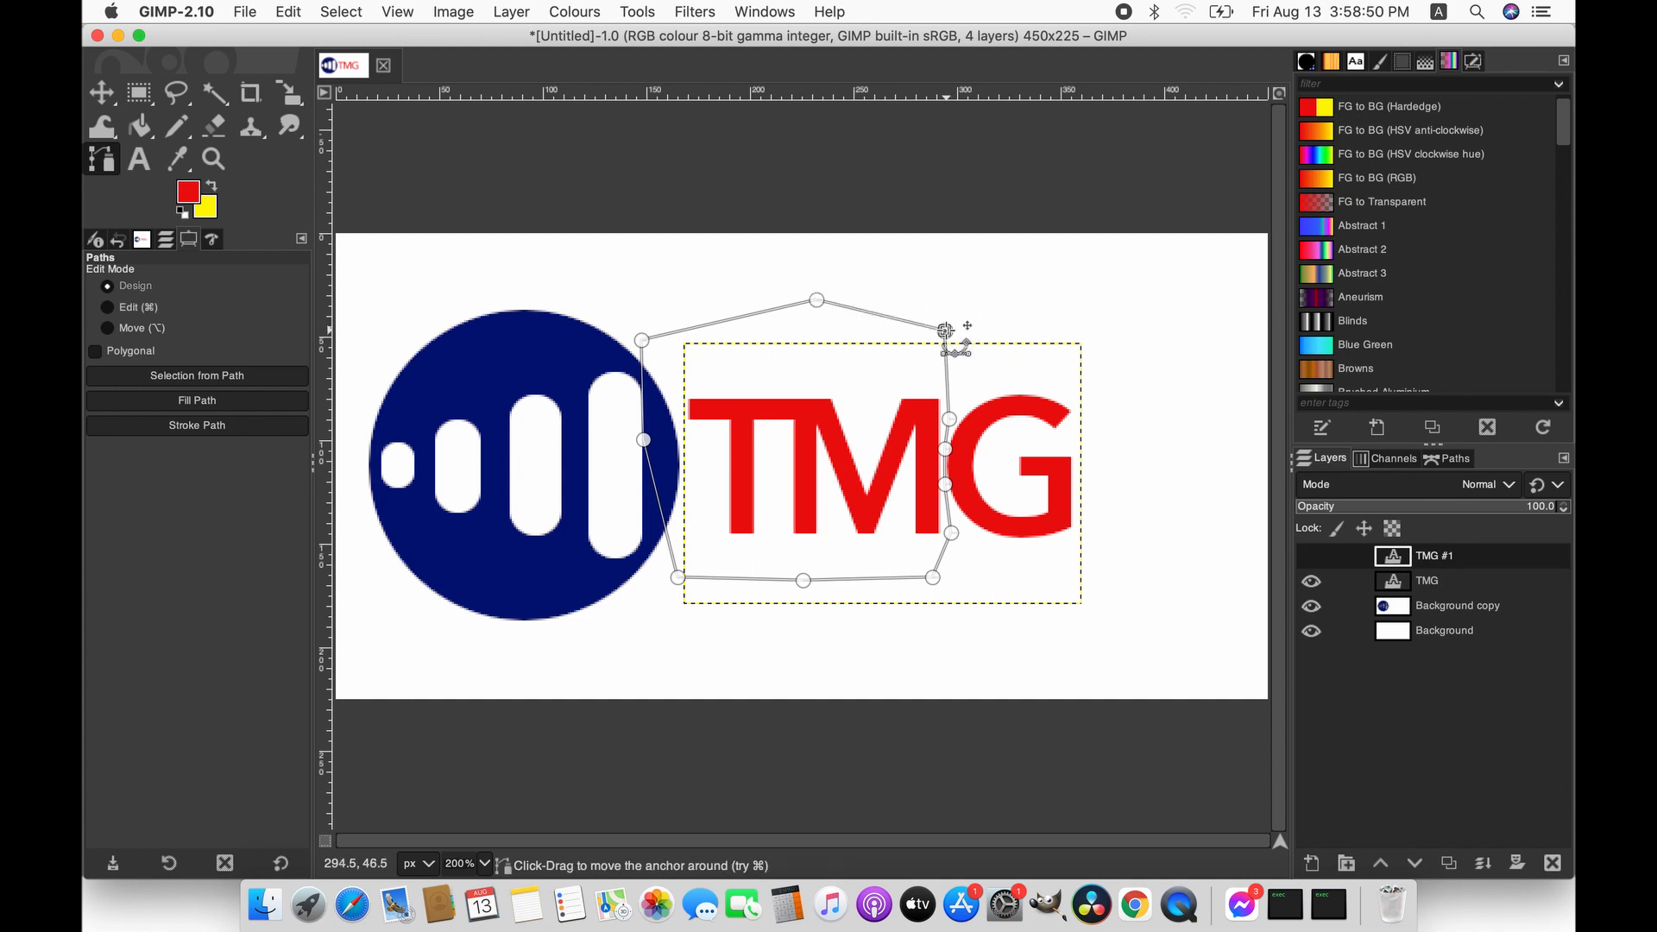
- Convert the path to a selection and cut the letters T and M out of the duplicate TMG layer
{"action": "left_click", "coordinate": [341, 12]}
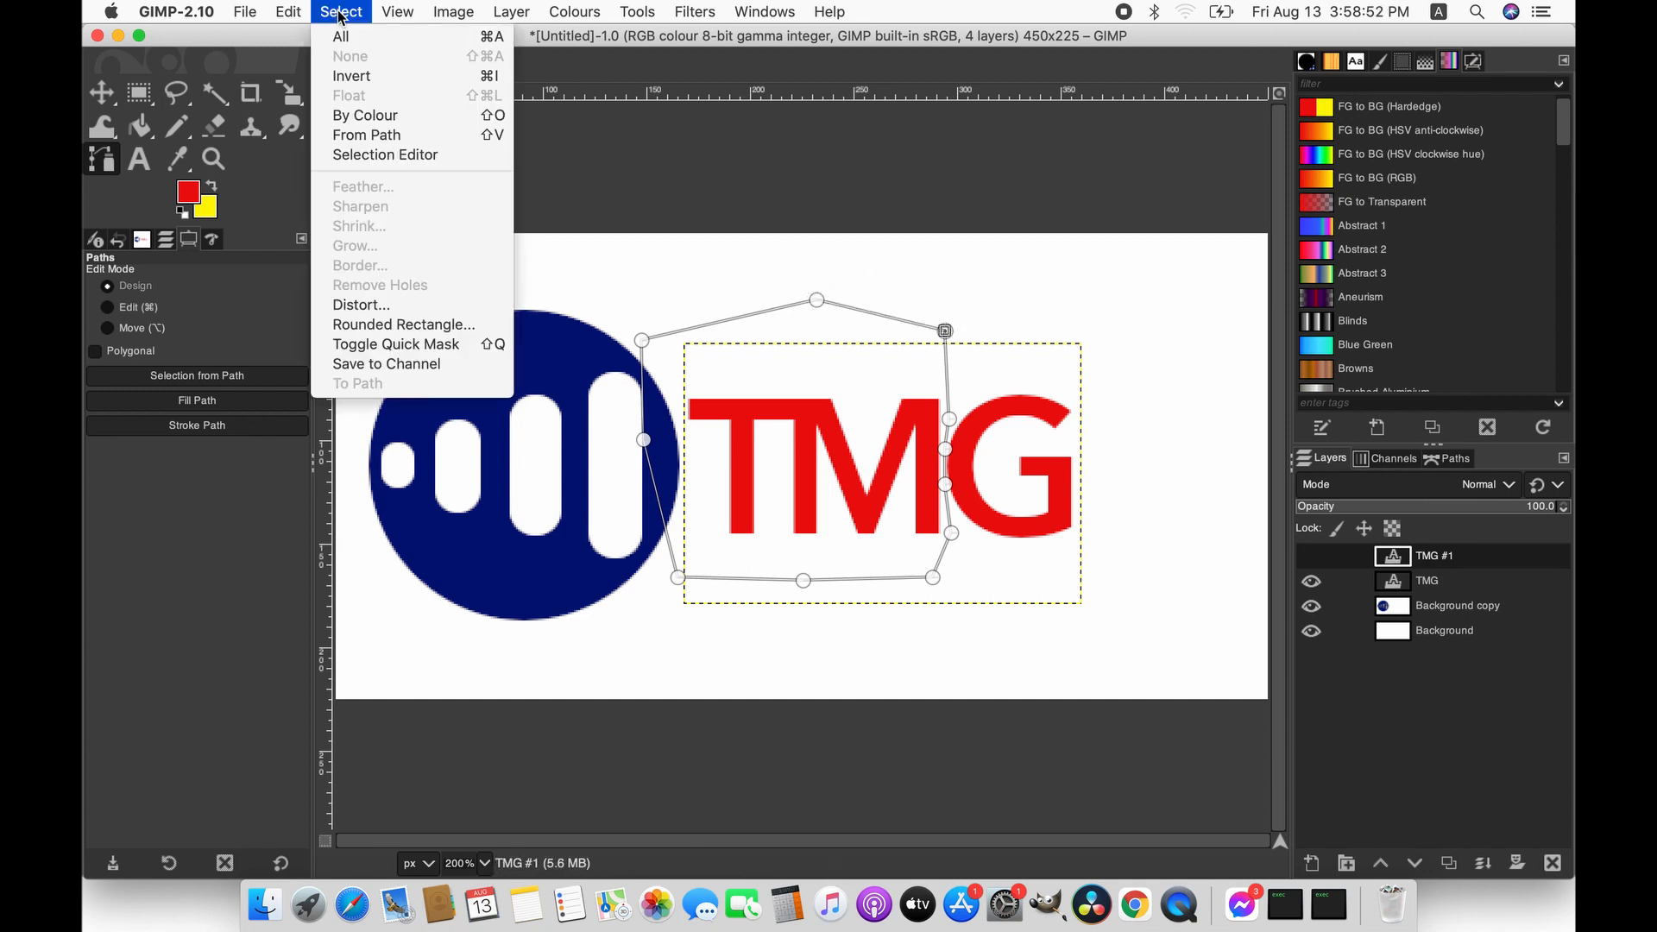
{"action": "left_click", "coordinate": [366, 137]}
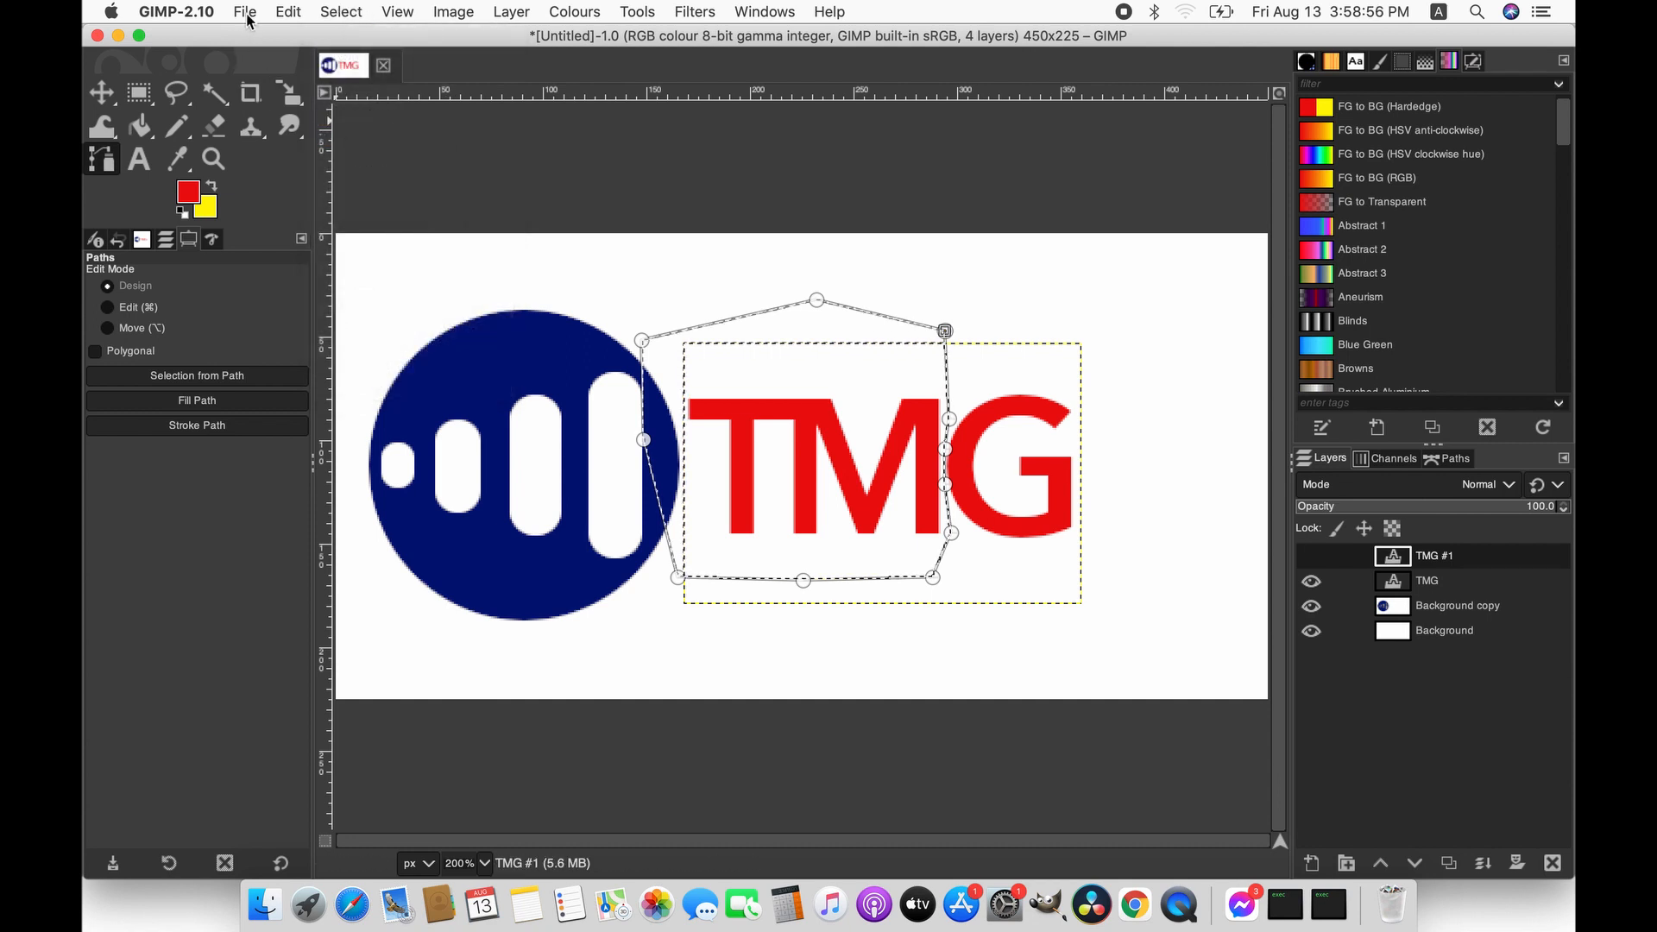
{"action": "left_click", "coordinate": [288, 11]}
{"action": "left_click", "coordinate": [299, 100]}
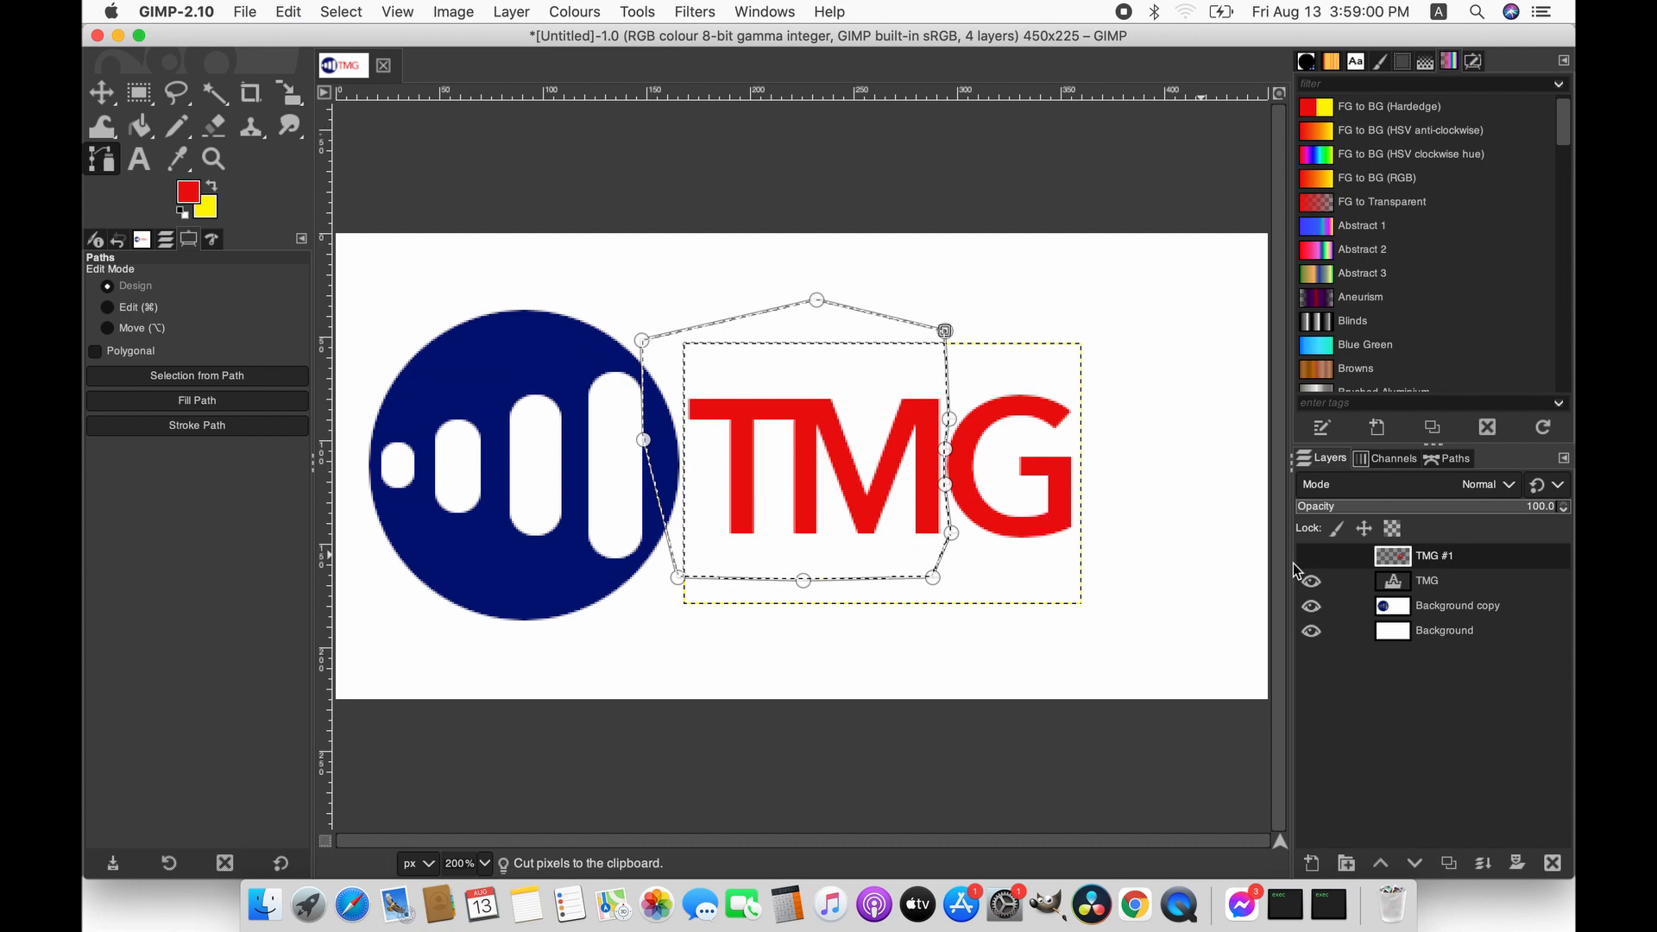
- Hide the original TMG layer, show the duplicate containing only the G, and clear the selection
{"action": "left_click", "coordinate": [1311, 582]}
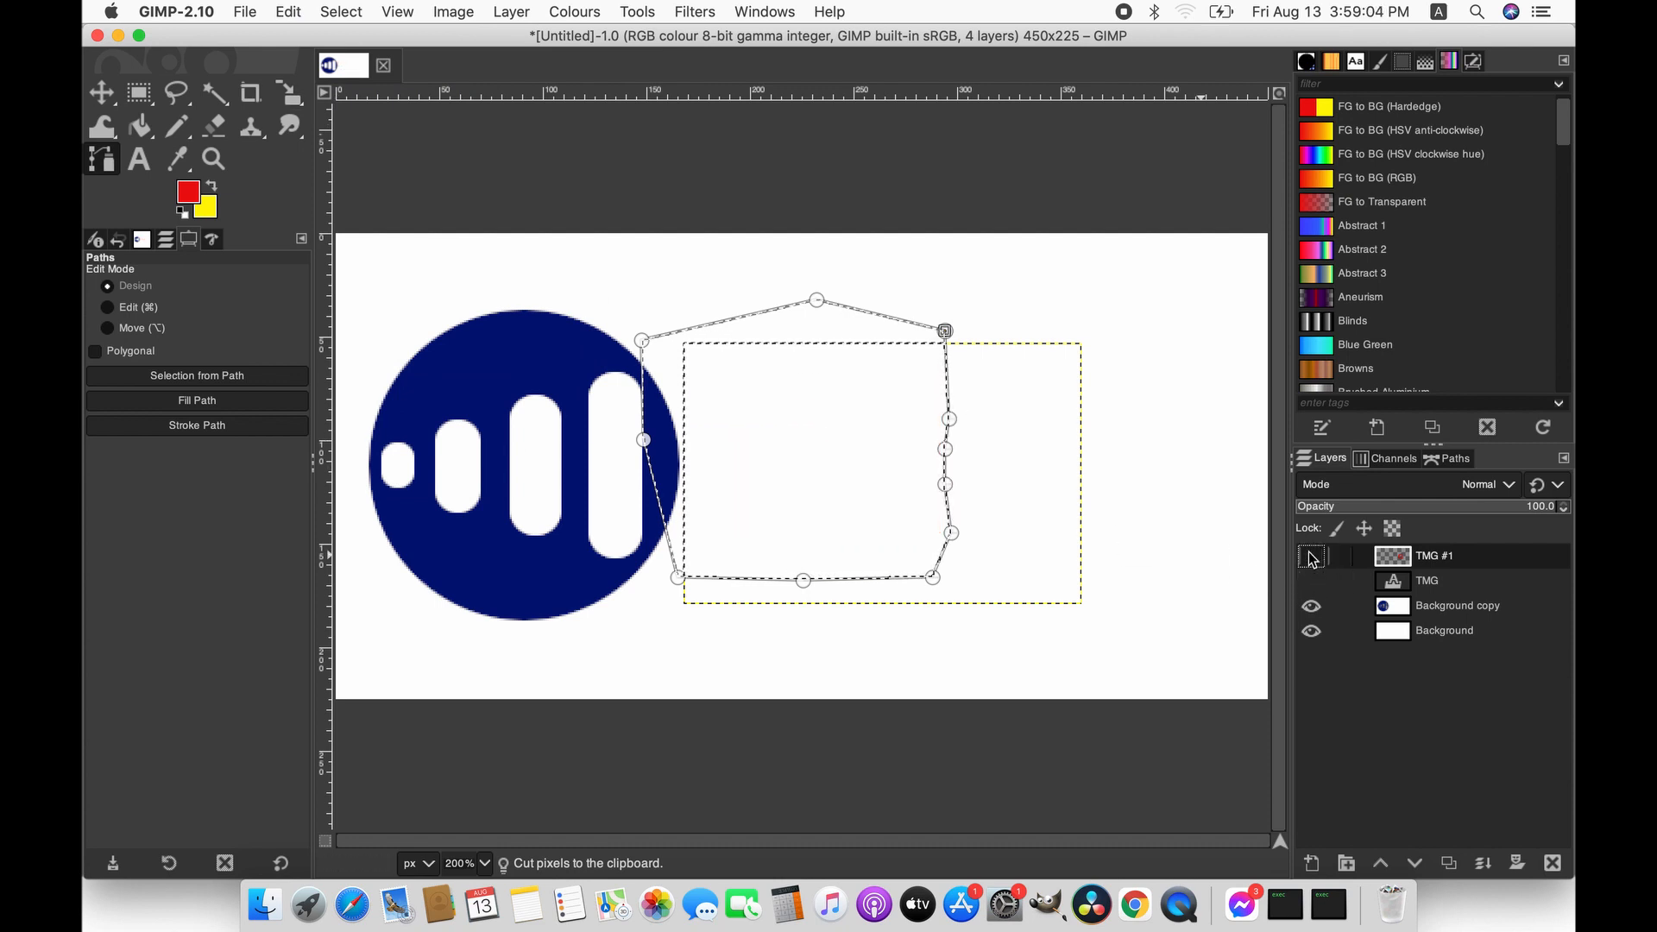
{"action": "left_click", "coordinate": [1311, 557]}
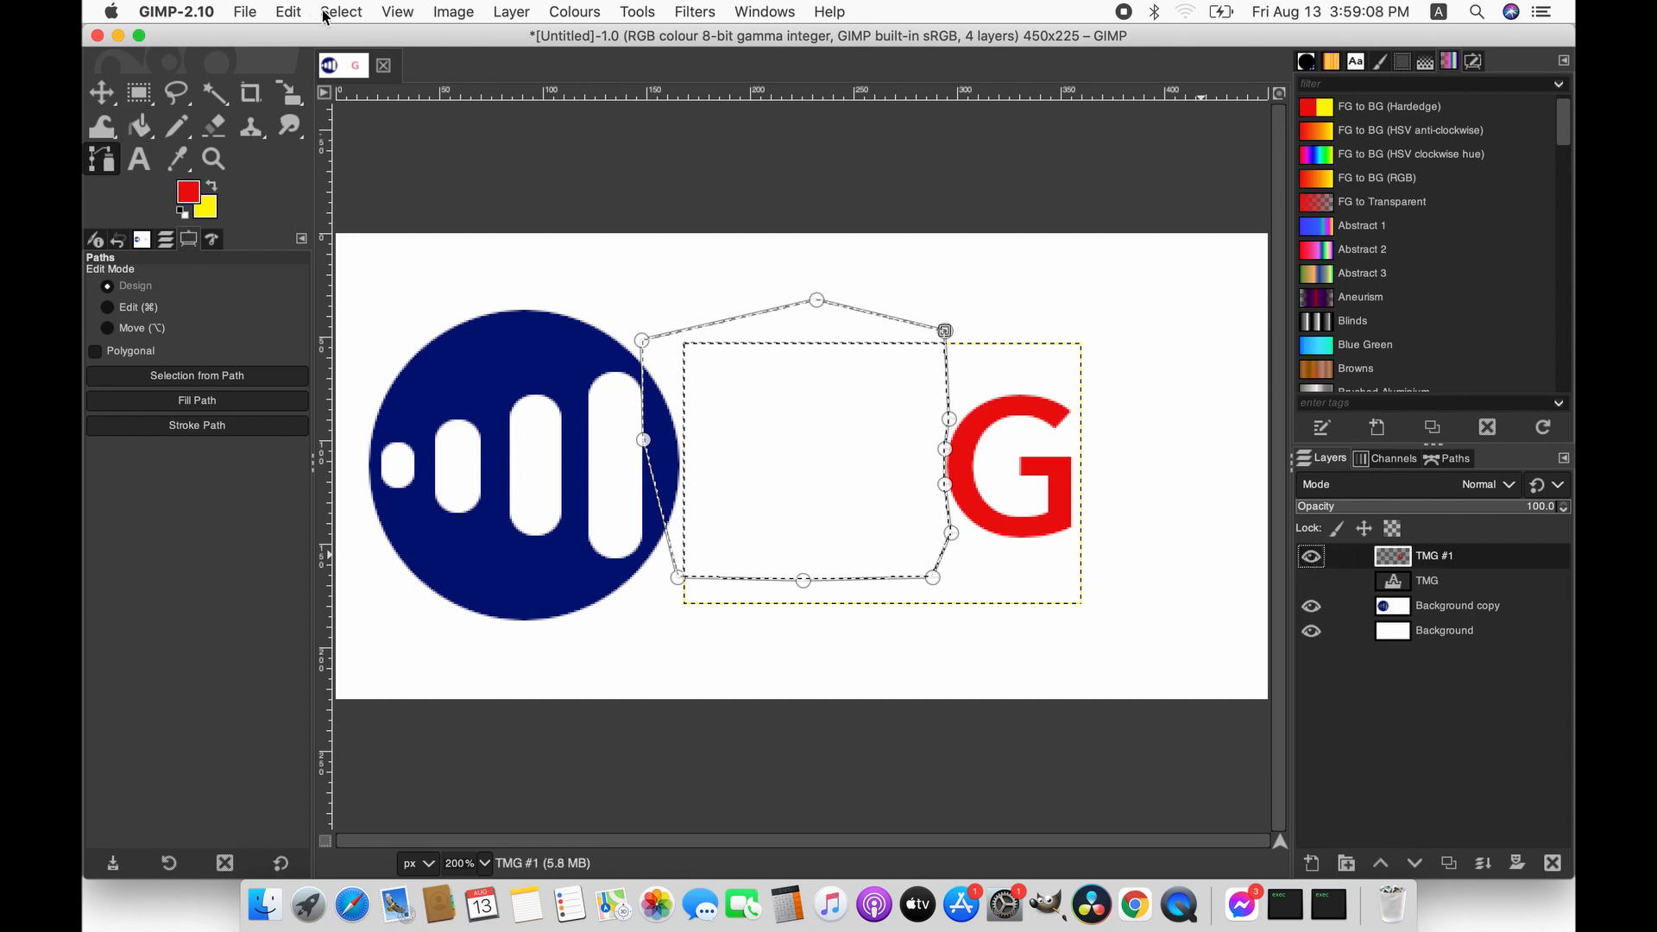
{"action": "left_click", "coordinate": [333, 11]}
{"action": "left_click", "coordinate": [349, 55]}
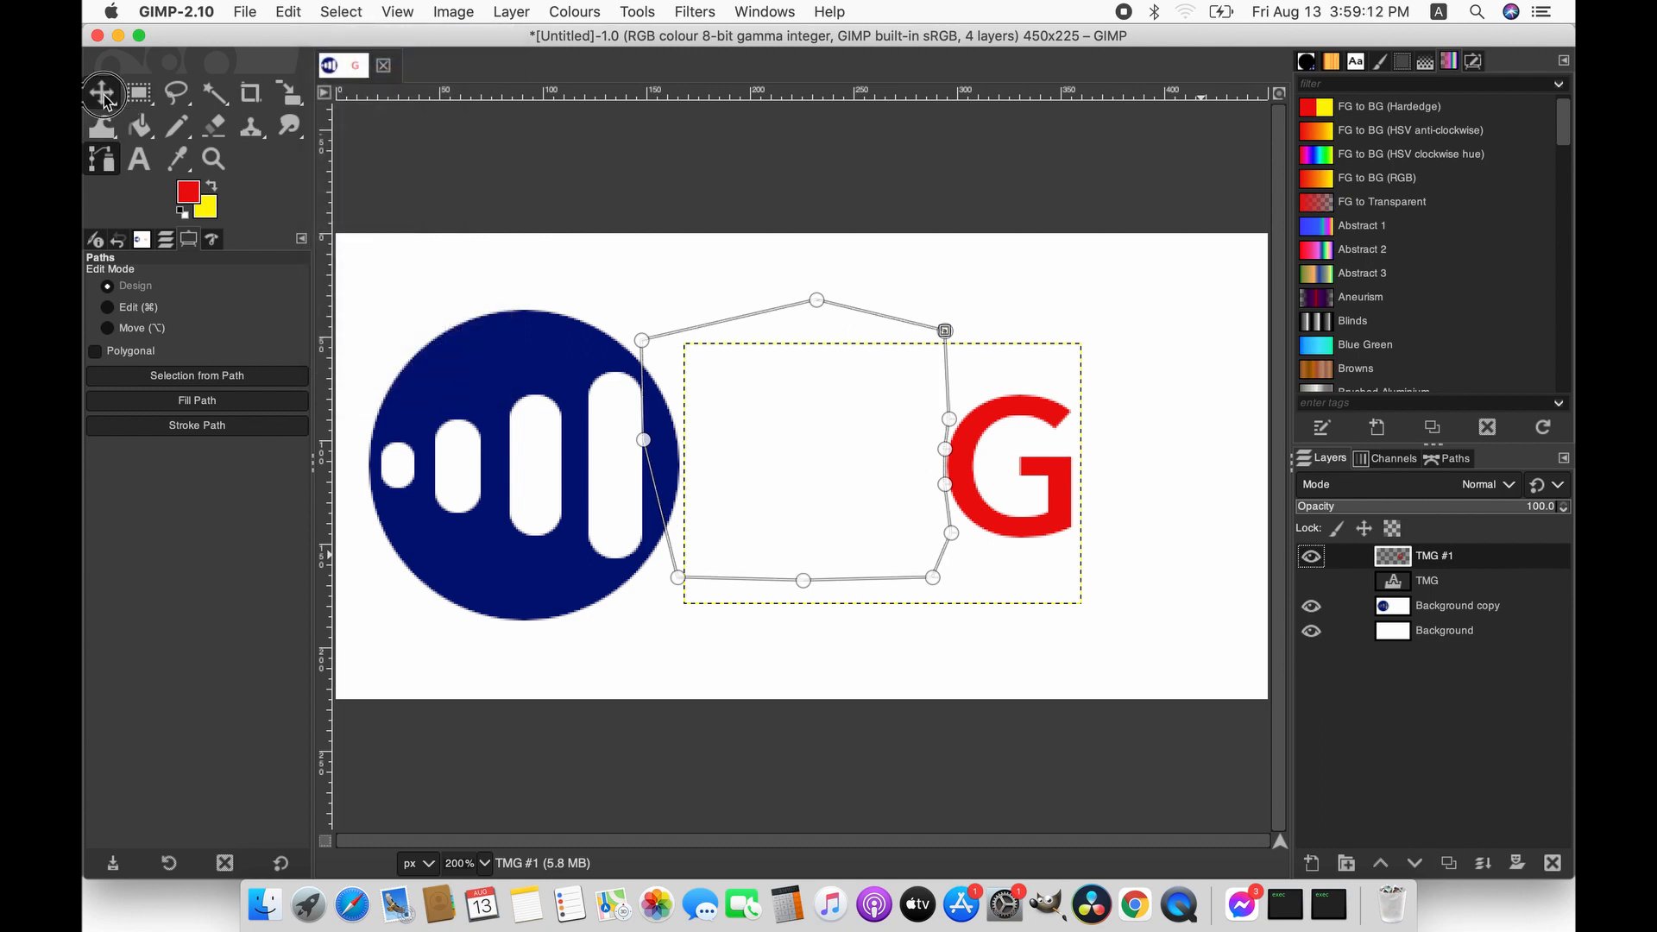
- Show the original TMG layer again and move the separate G layer left and slightly up so it overlaps the M
{"action": "left_click", "coordinate": [103, 94]}
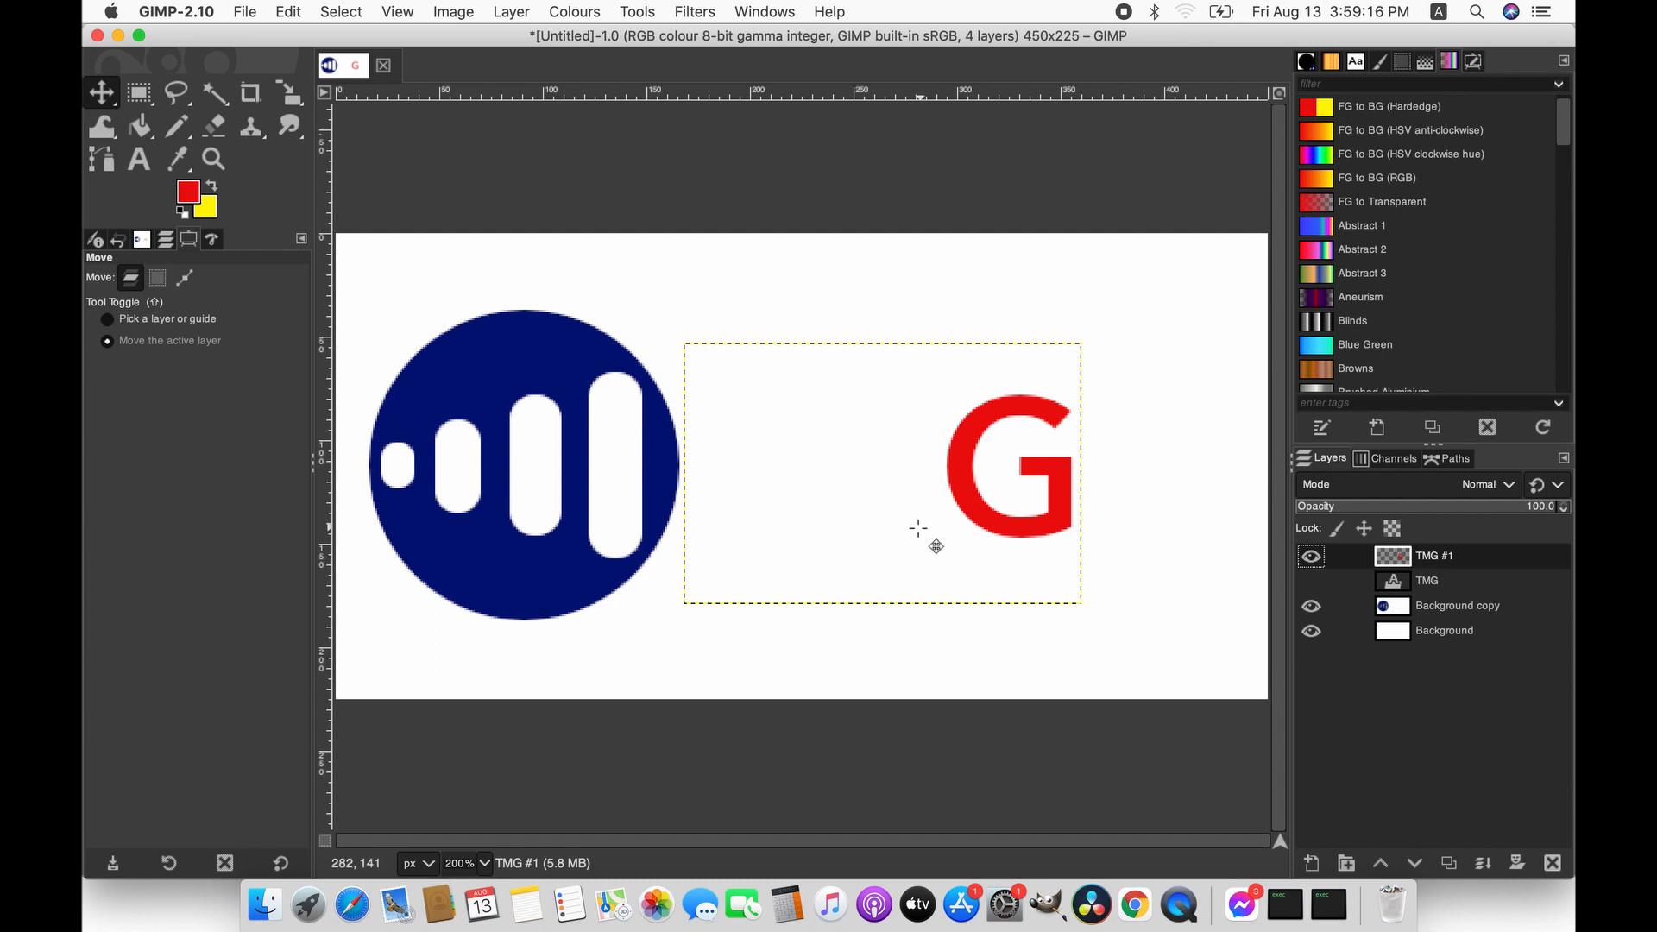
{"action": "left_click", "coordinate": [1312, 583]}
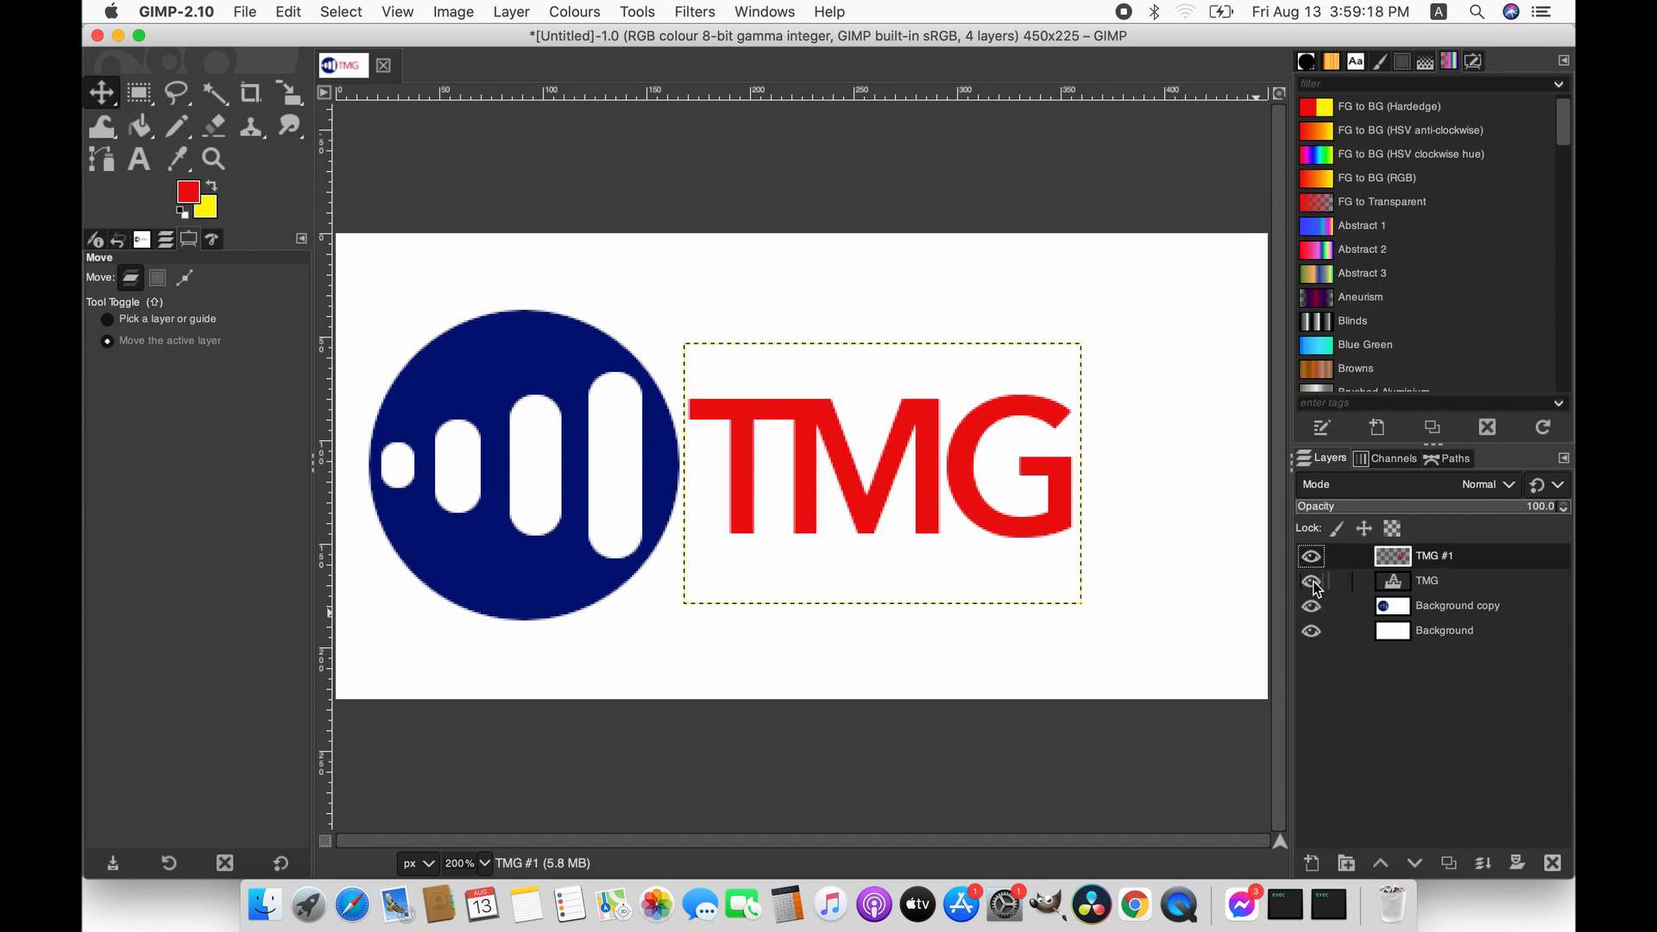
{"action": "left_click", "coordinate": [1403, 554]}
{"action": "left_click", "coordinate": [1399, 553]}
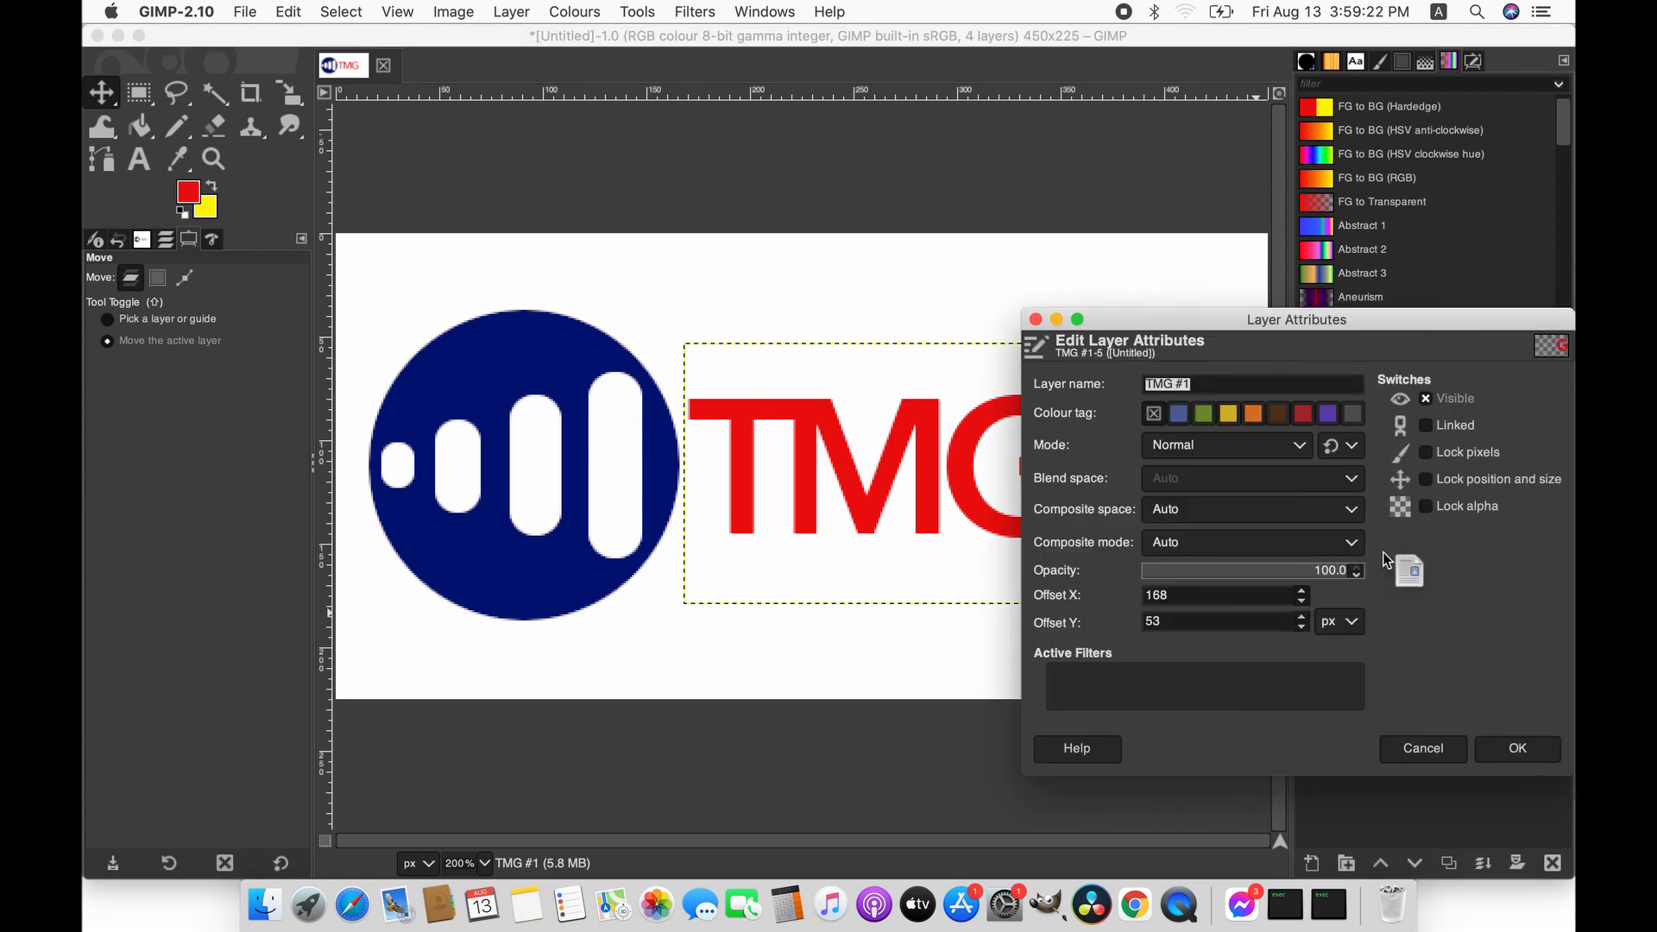
{"action": "left_click", "coordinate": [1517, 750]}
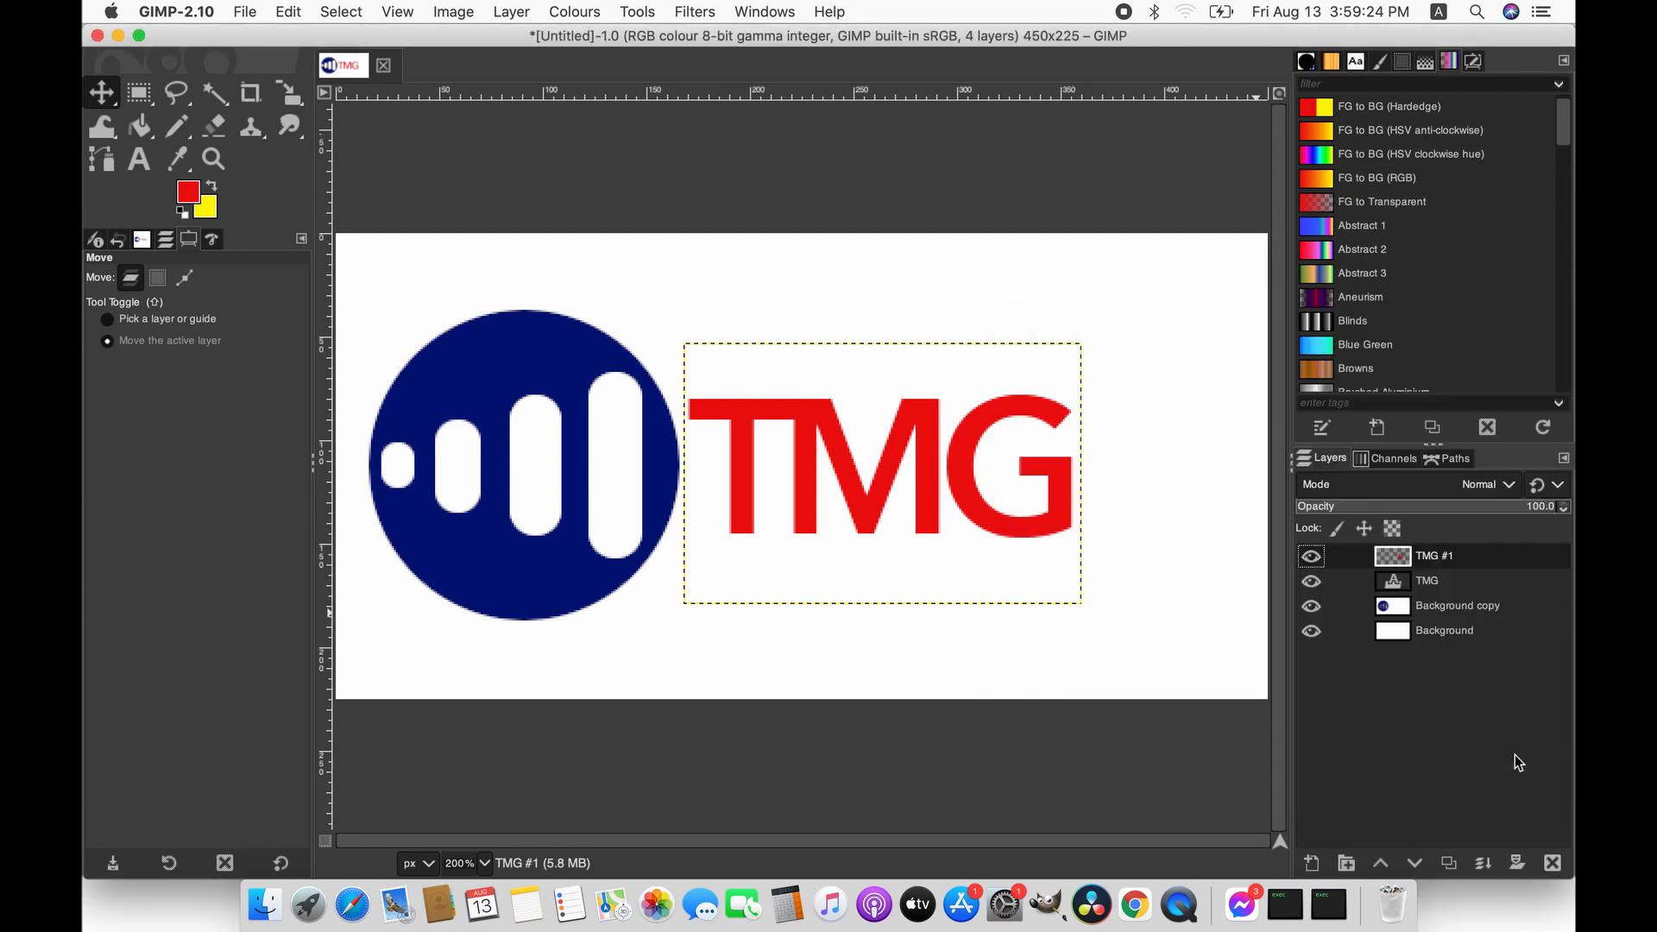
{"action": "left_click", "coordinate": [1457, 567]}
{"action": "left_click_drag", "start_coordinate": [1030, 477], "coordinate": [989, 495]}
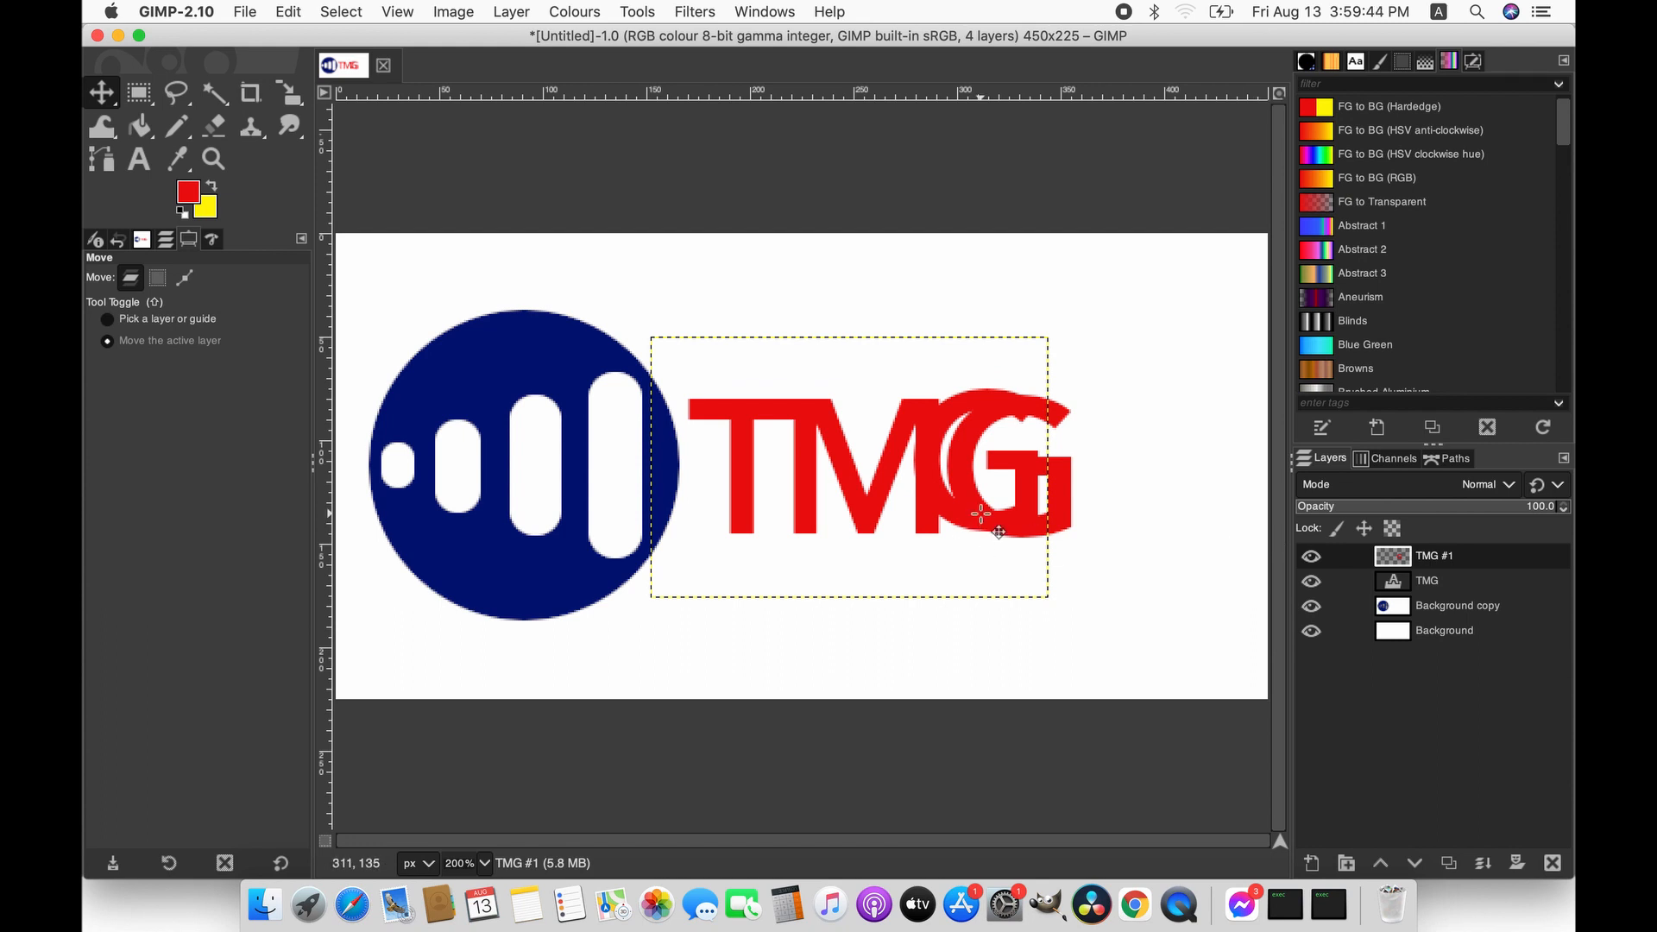
- Stretch the separate G layer vertically to about 192 × 144 px and move it slightly up, centring it against the TM letters
{"action": "left_click", "coordinate": [288, 93]}
{"action": "left_click", "coordinate": [844, 469]}
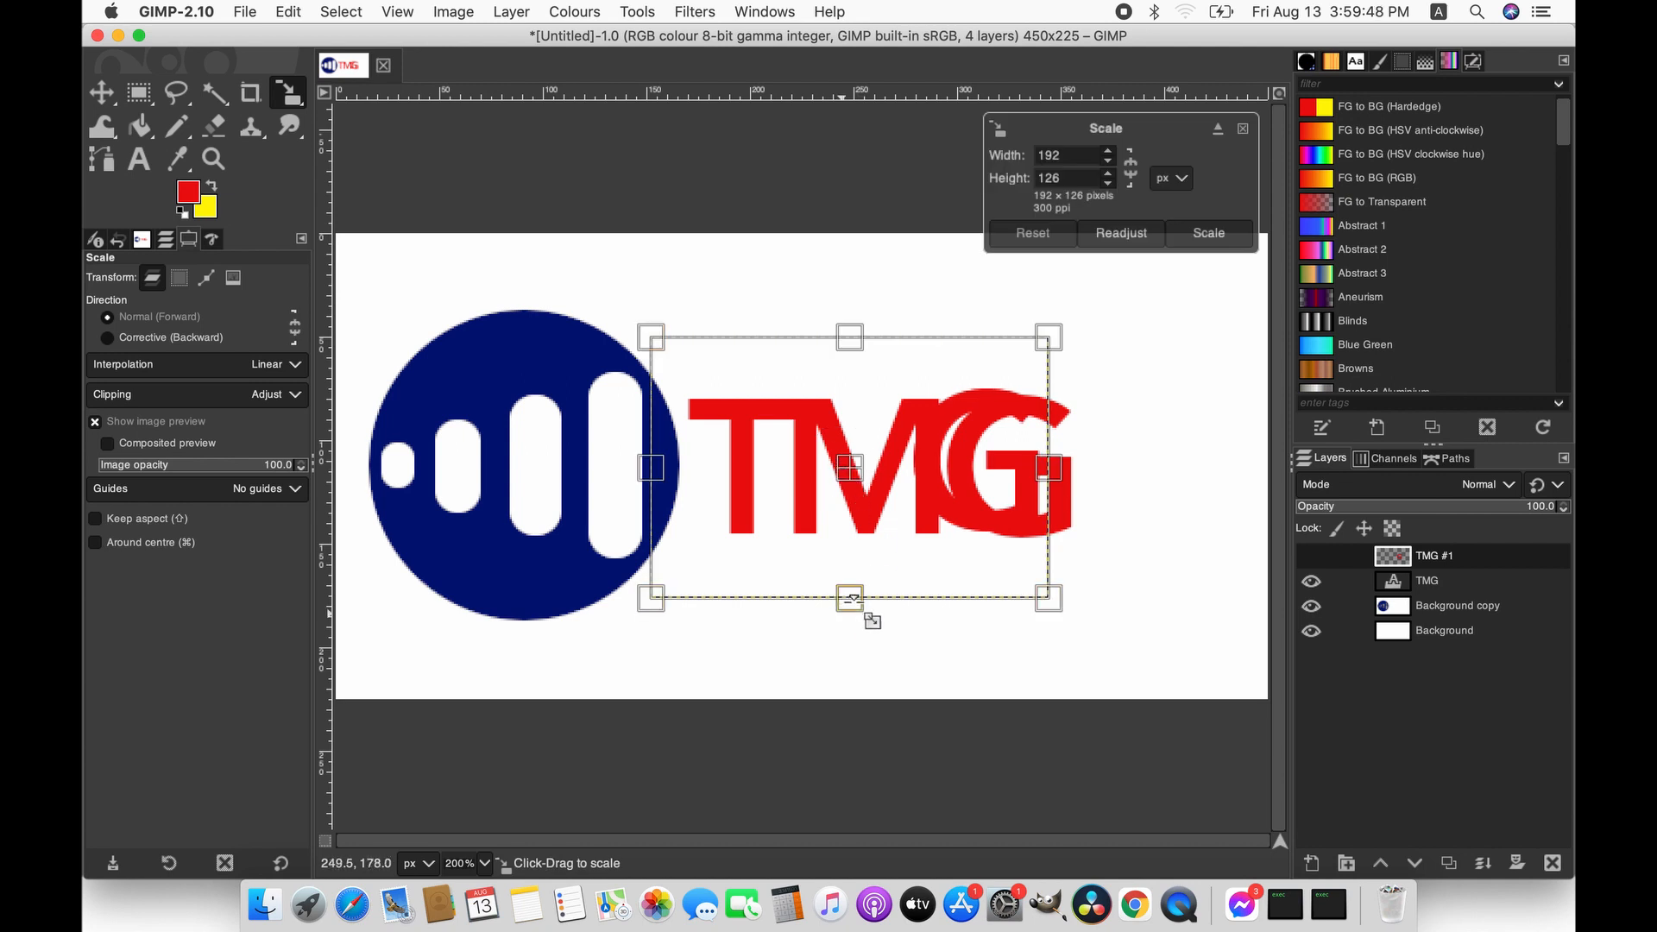
{"action": "left_click_drag", "start_coordinate": [850, 599], "coordinate": [850, 636]}
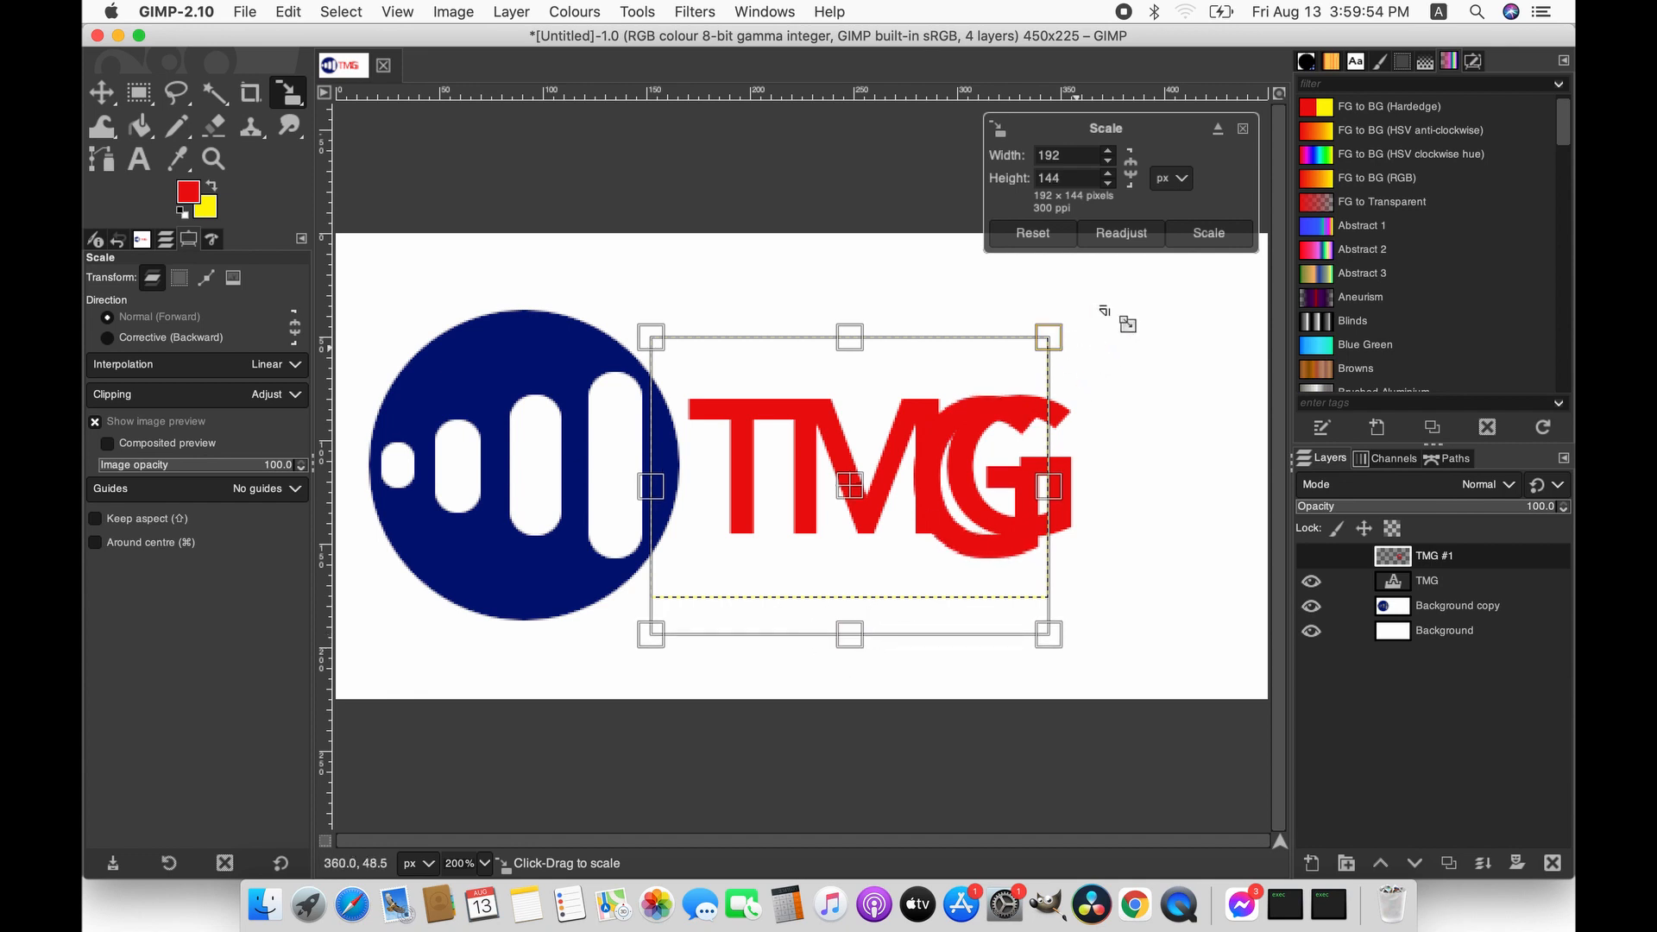
{"action": "left_click", "coordinate": [1200, 234]}
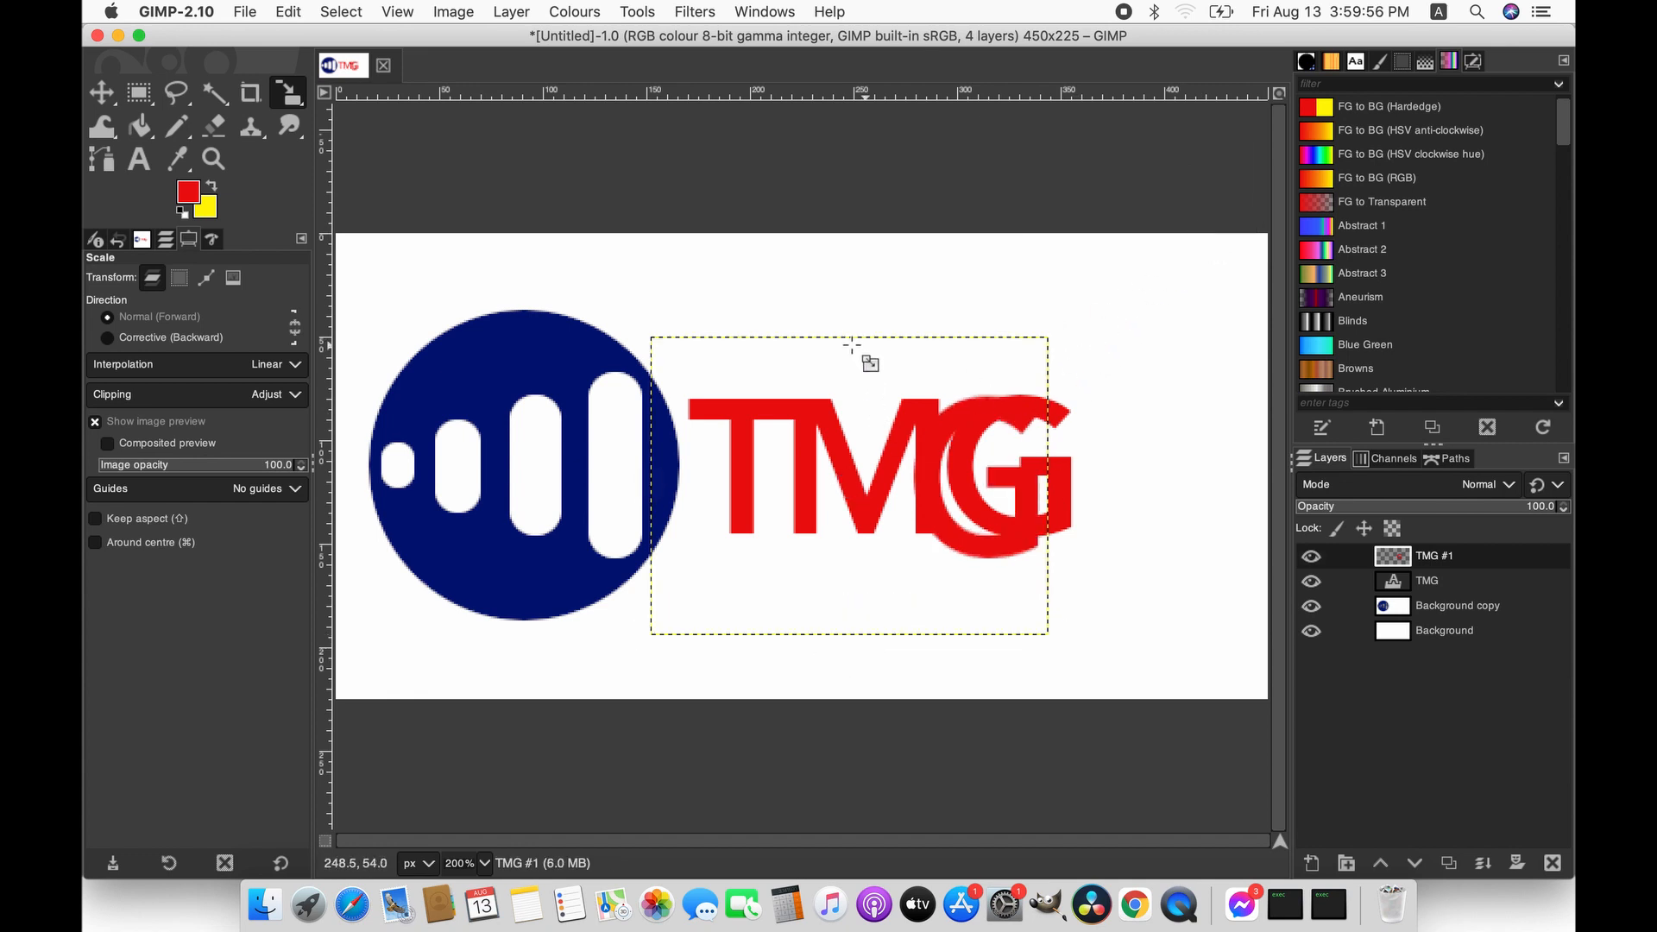
{"action": "left_click", "coordinate": [101, 93]}
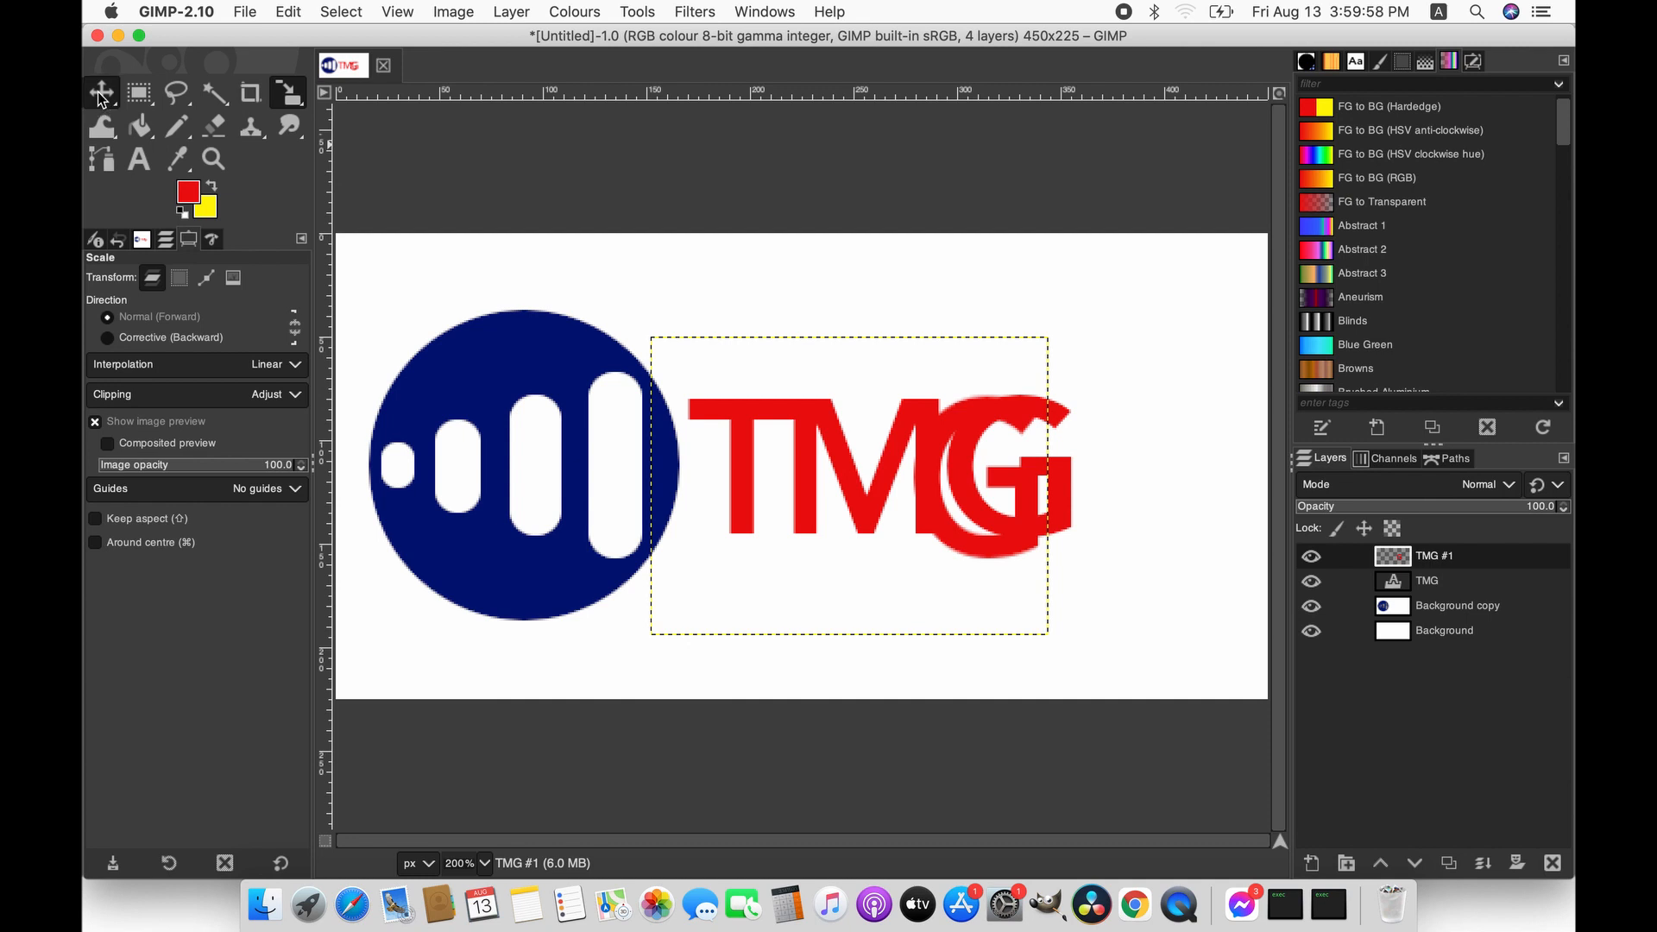
{"action": "left_click_drag", "start_coordinate": [917, 406], "coordinate": [915, 395]}
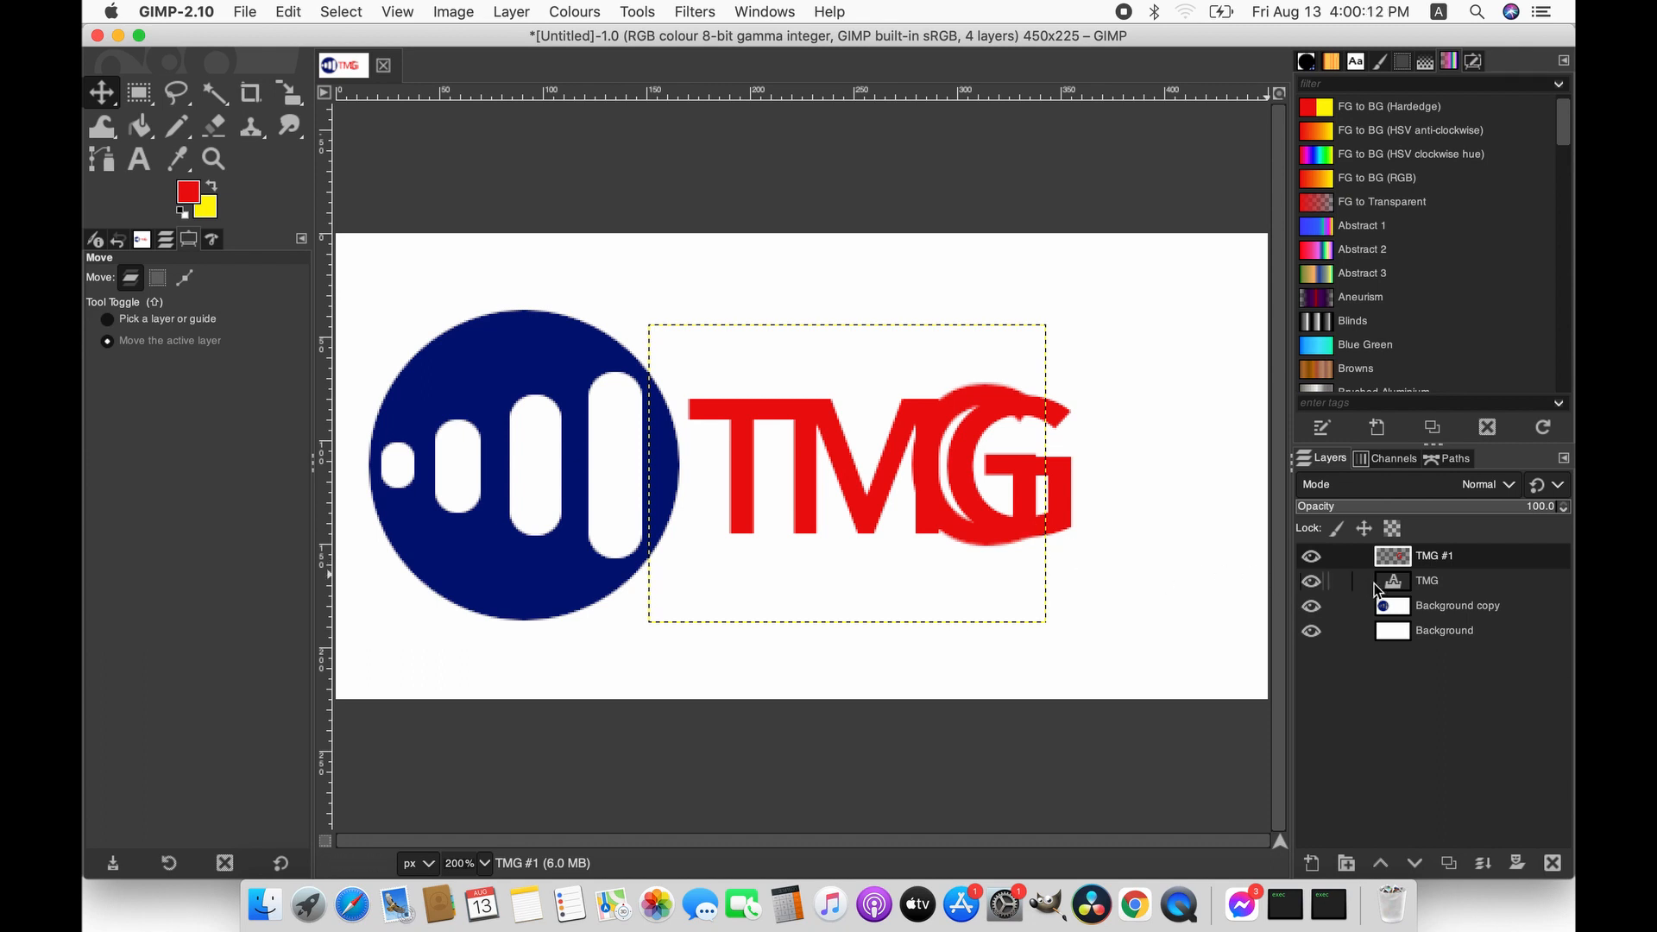
- Compare the two text layers by toggling their visibility, leaving the enlarged G hidden and the original TMG layer visible and active
{"action": "left_click", "coordinate": [1312, 585]}
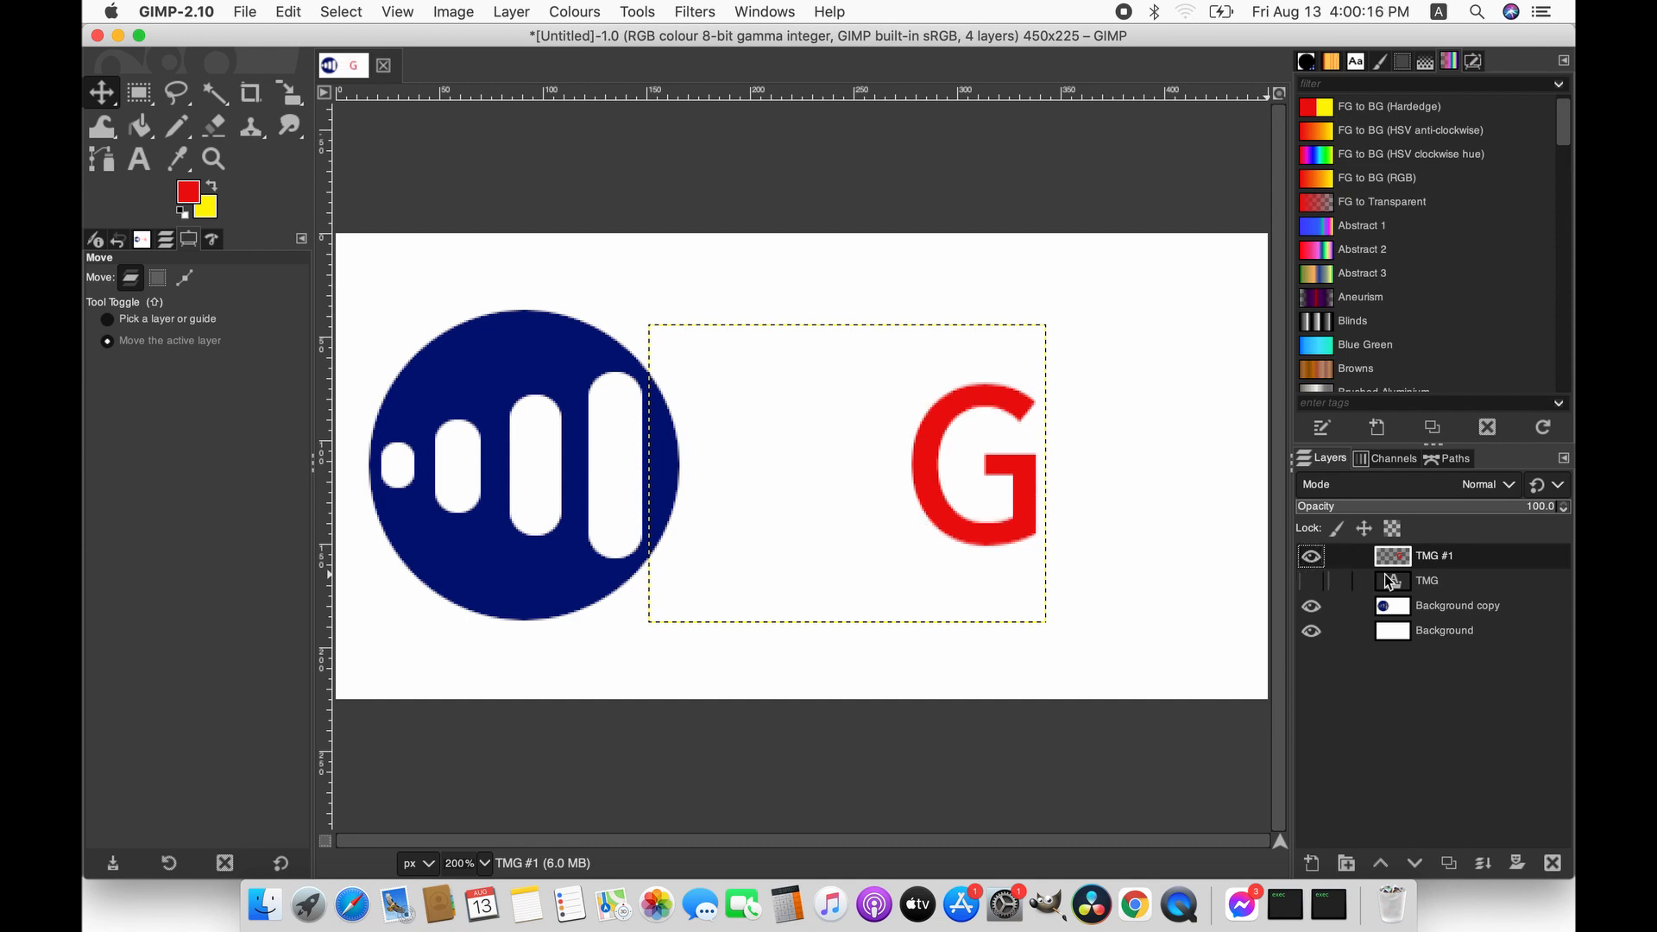
{"action": "left_click", "coordinate": [1312, 582]}
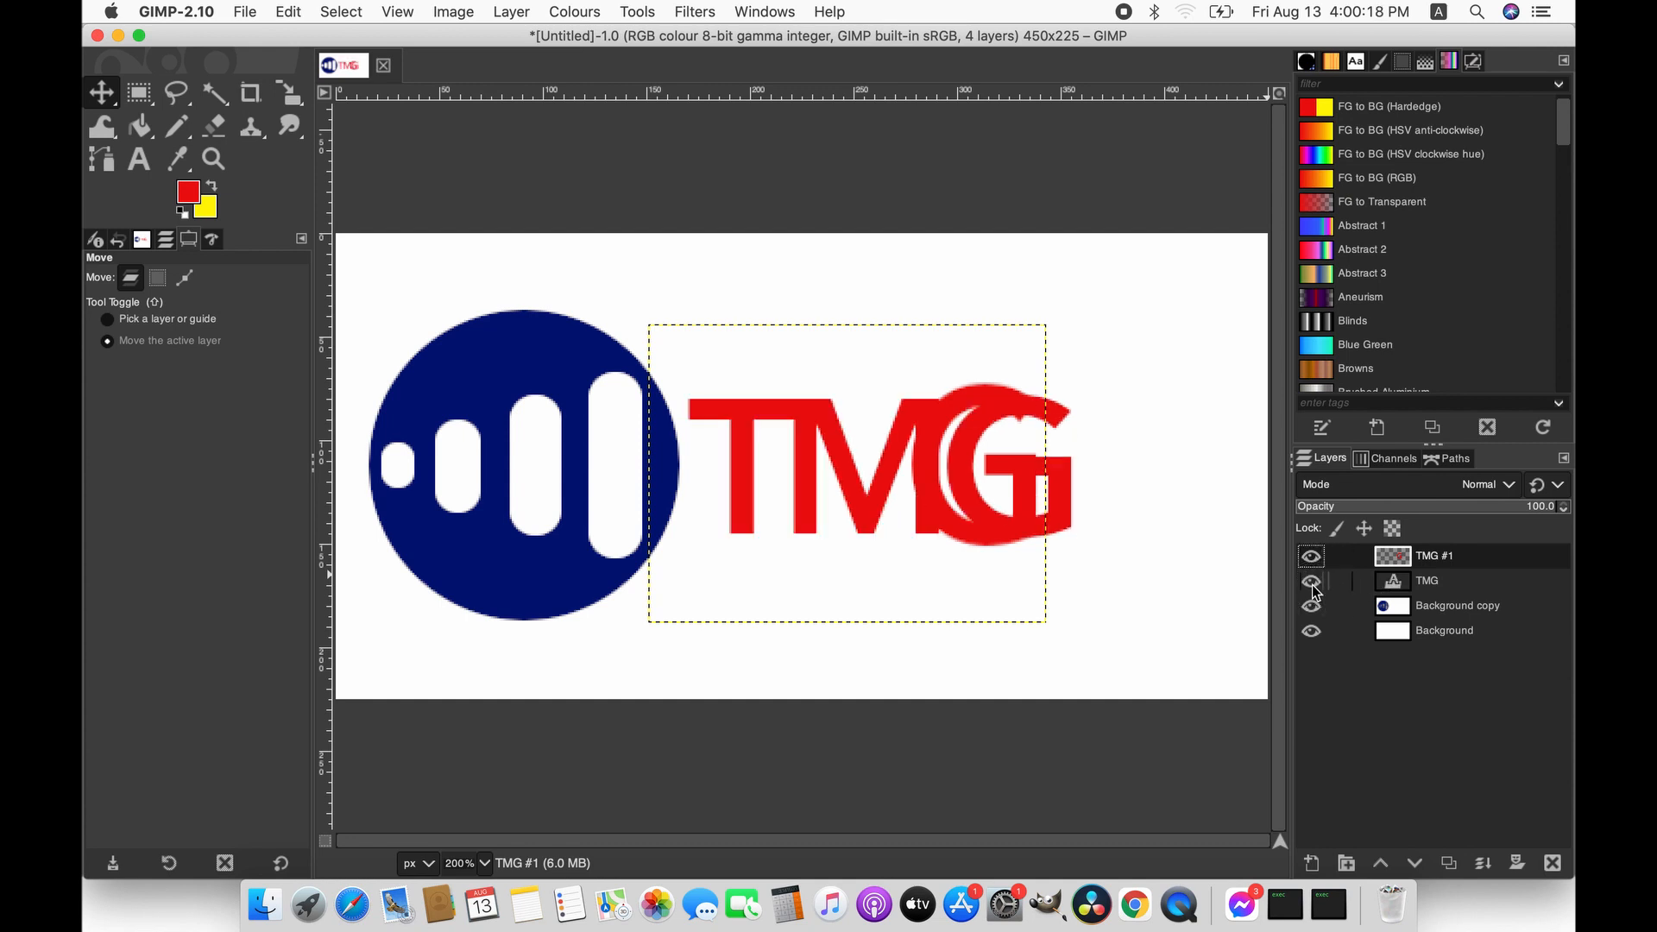
{"action": "left_click", "coordinate": [1312, 559]}
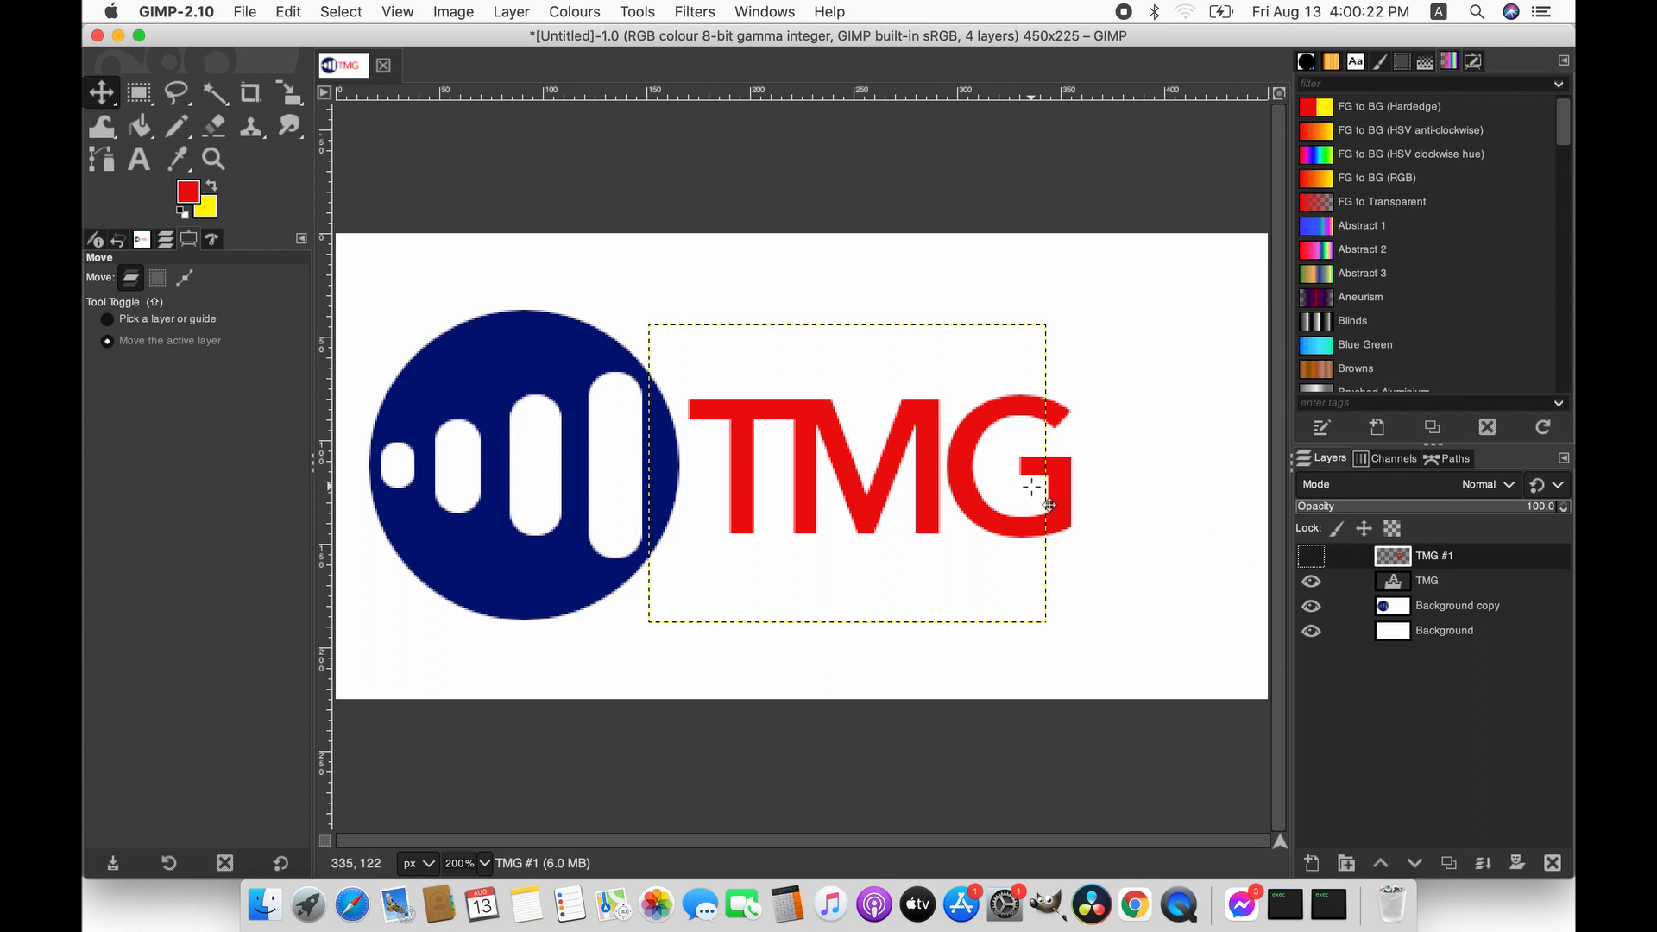
{"action": "left_click", "coordinate": [1391, 581]}
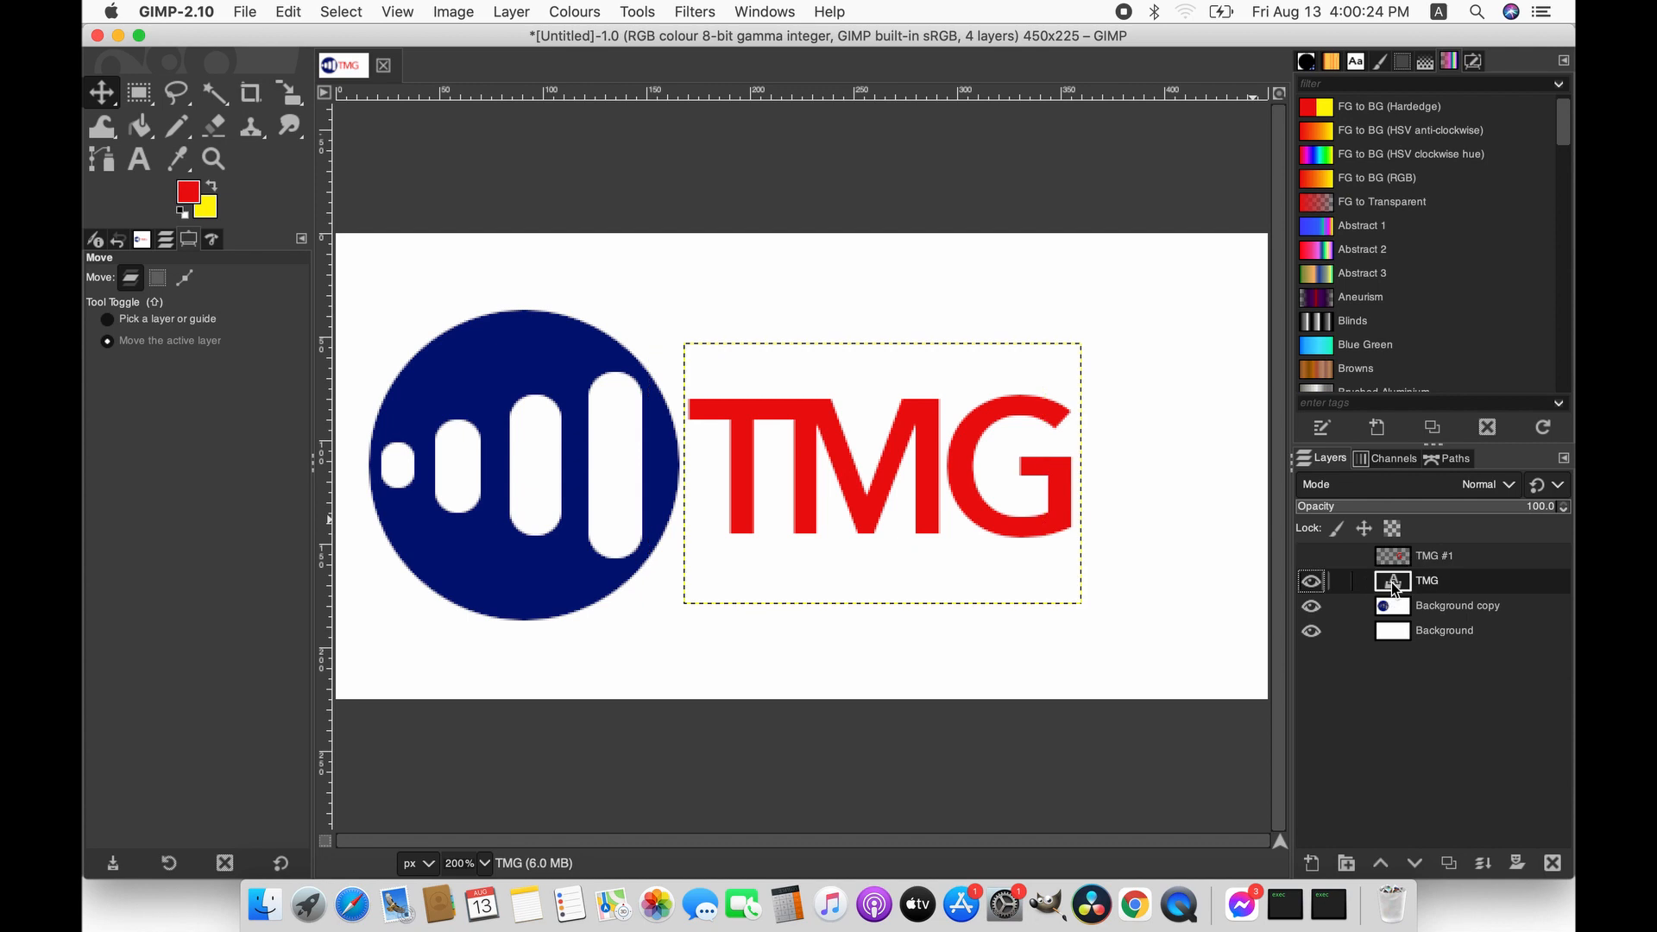
{"action": "left_click", "coordinate": [1314, 557]}
{"action": "left_click", "coordinate": [1313, 558]}
- Draw a closed path around the letter G of the original TMG text, following its boundary with the M
{"action": "left_click", "coordinate": [103, 160]}
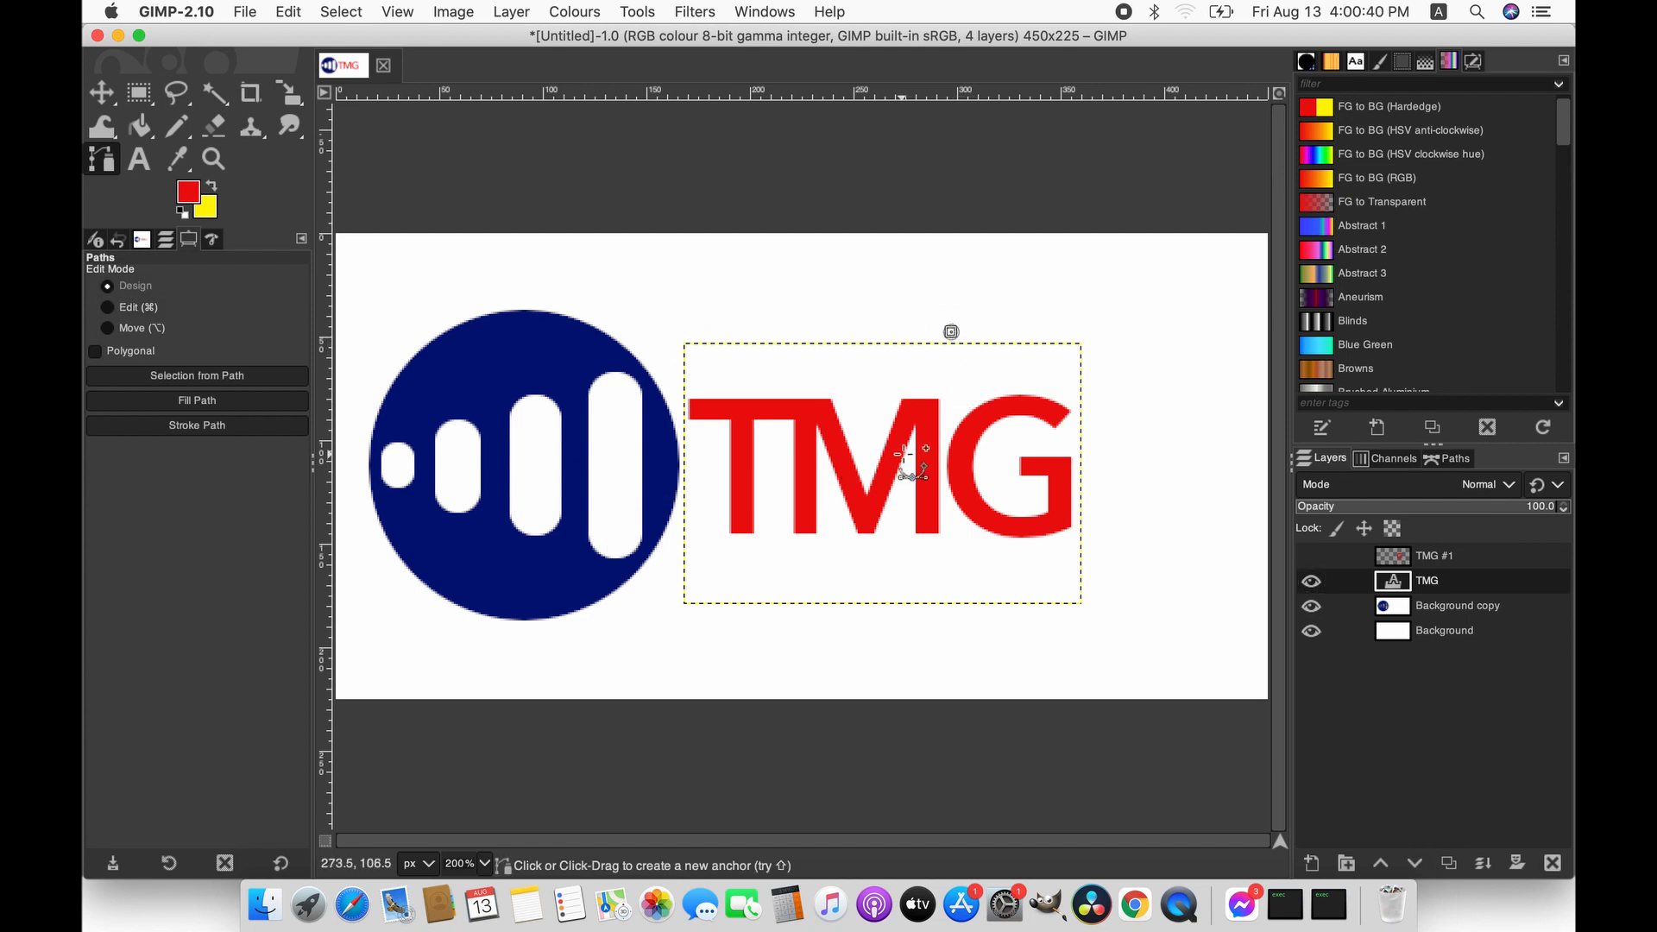
{"action": "left_click", "coordinate": [948, 420]}
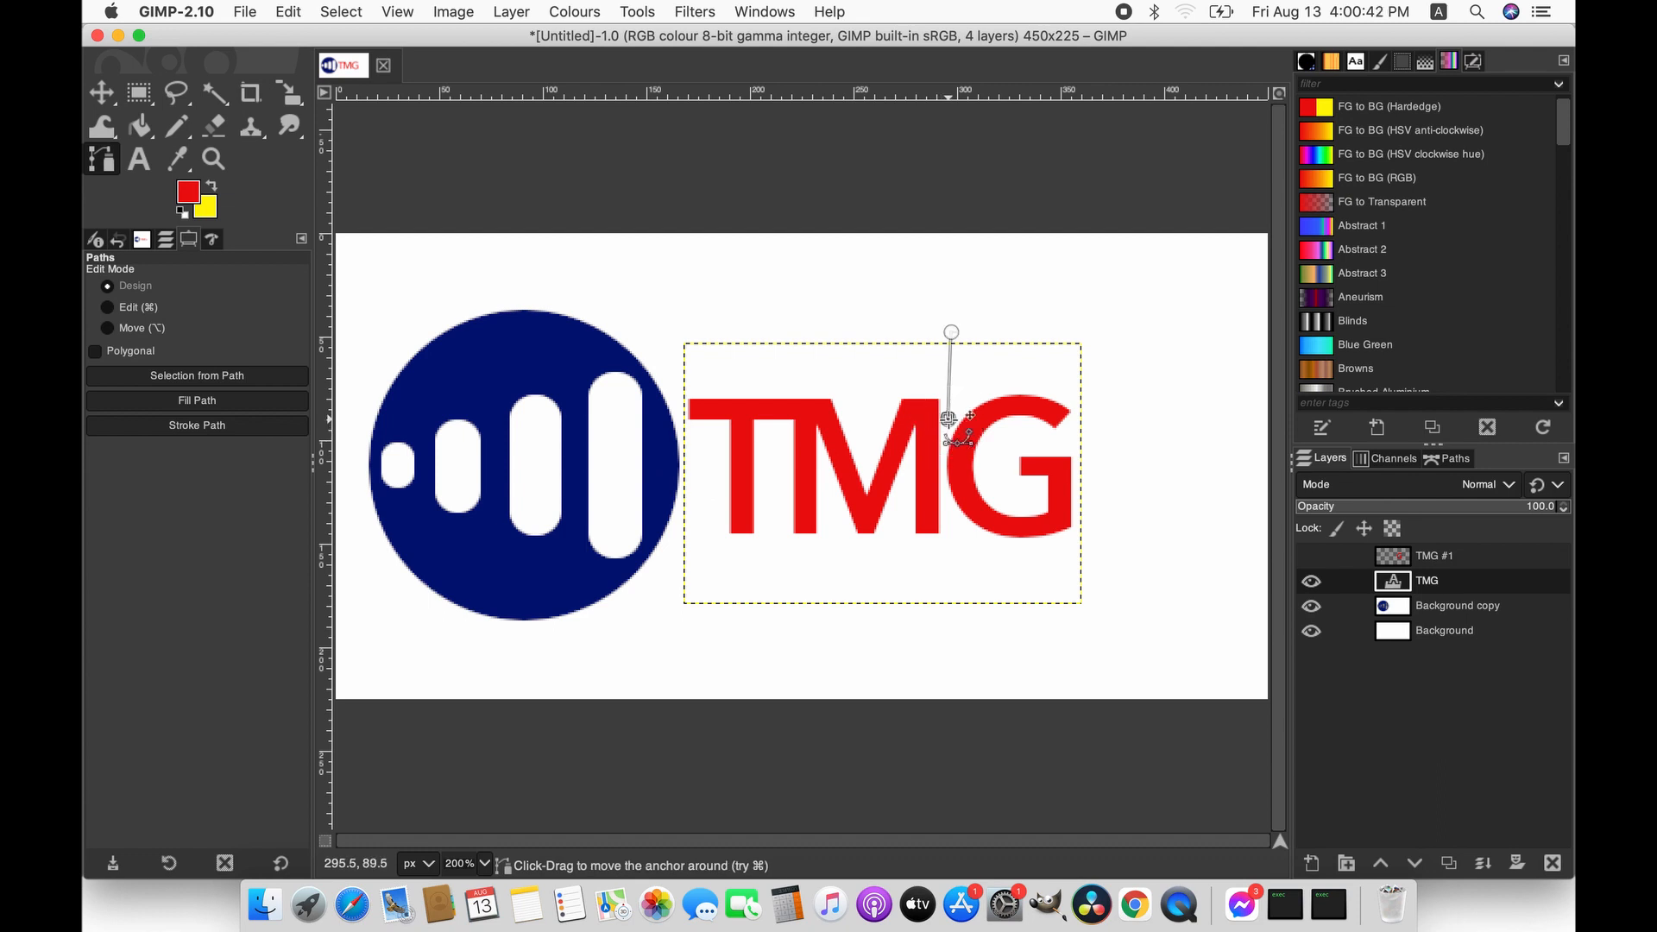
{"action": "left_click", "coordinate": [943, 467]}
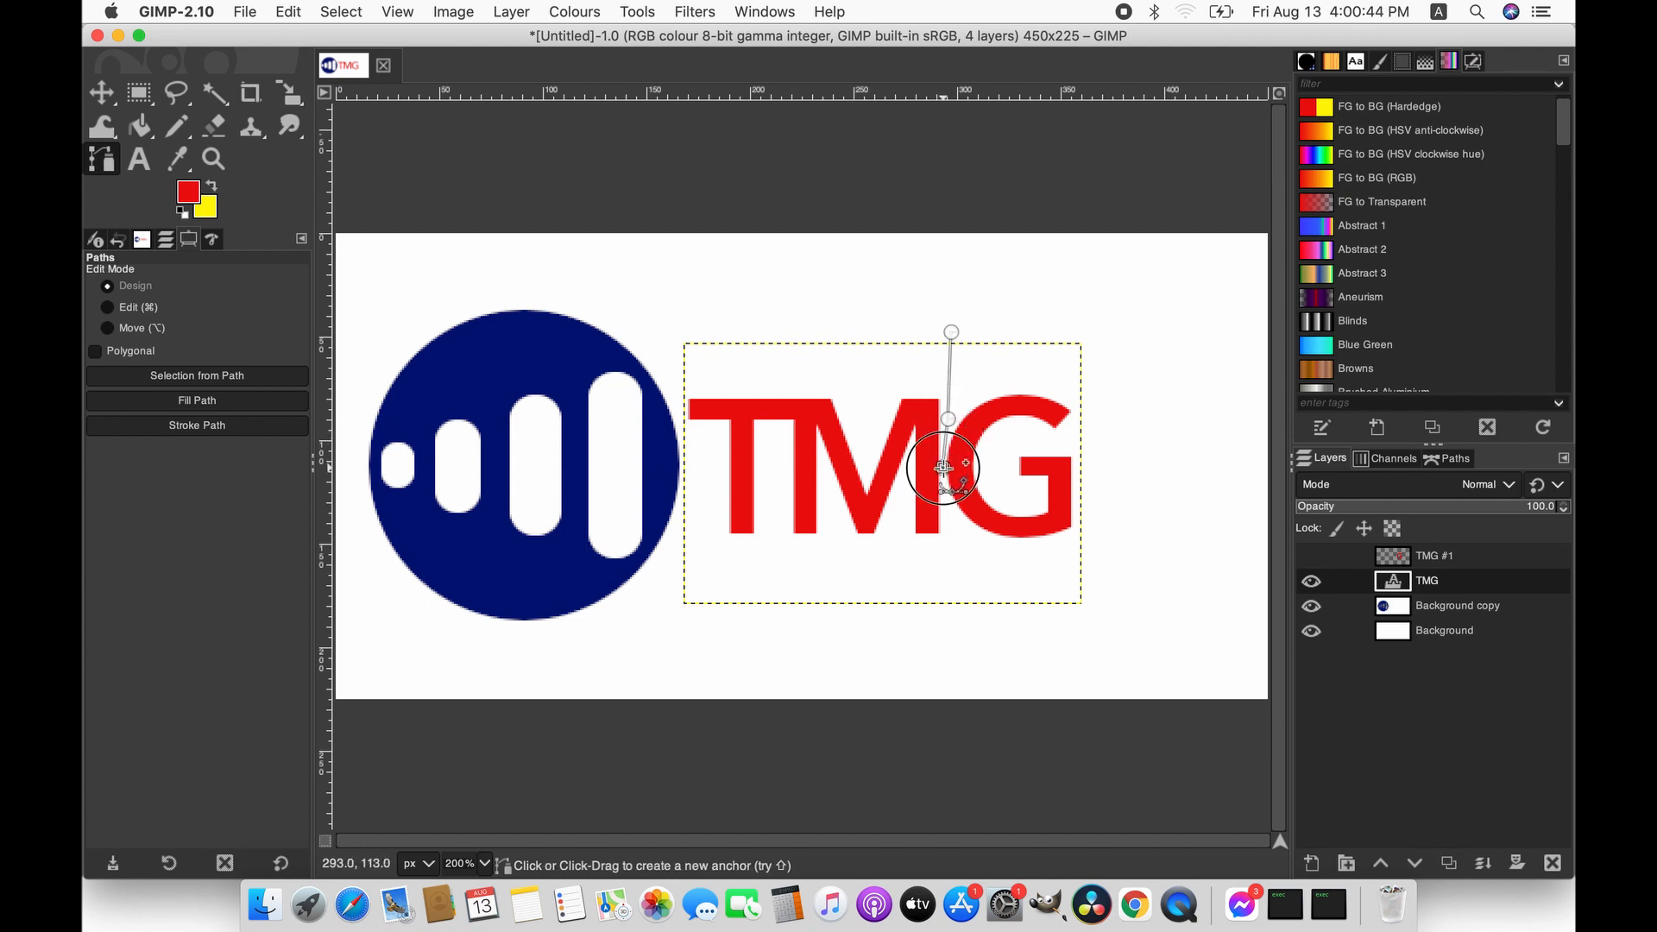
{"action": "left_click", "coordinate": [949, 498]}
{"action": "left_click", "coordinate": [956, 542]}
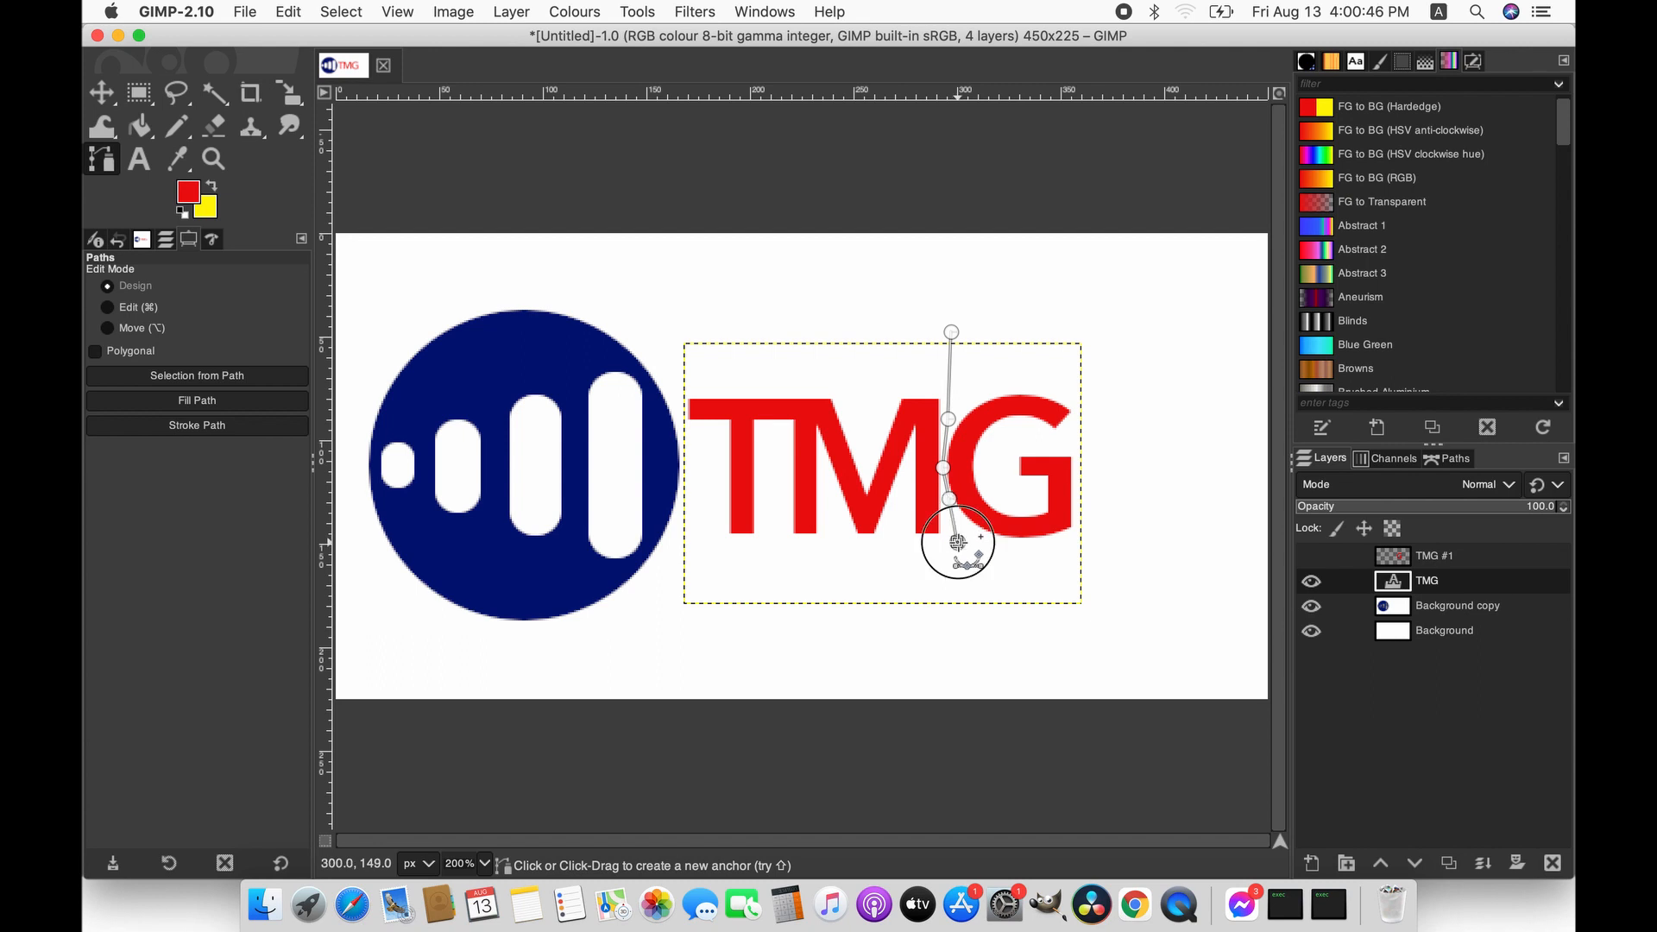
{"action": "left_click", "coordinate": [974, 610]}
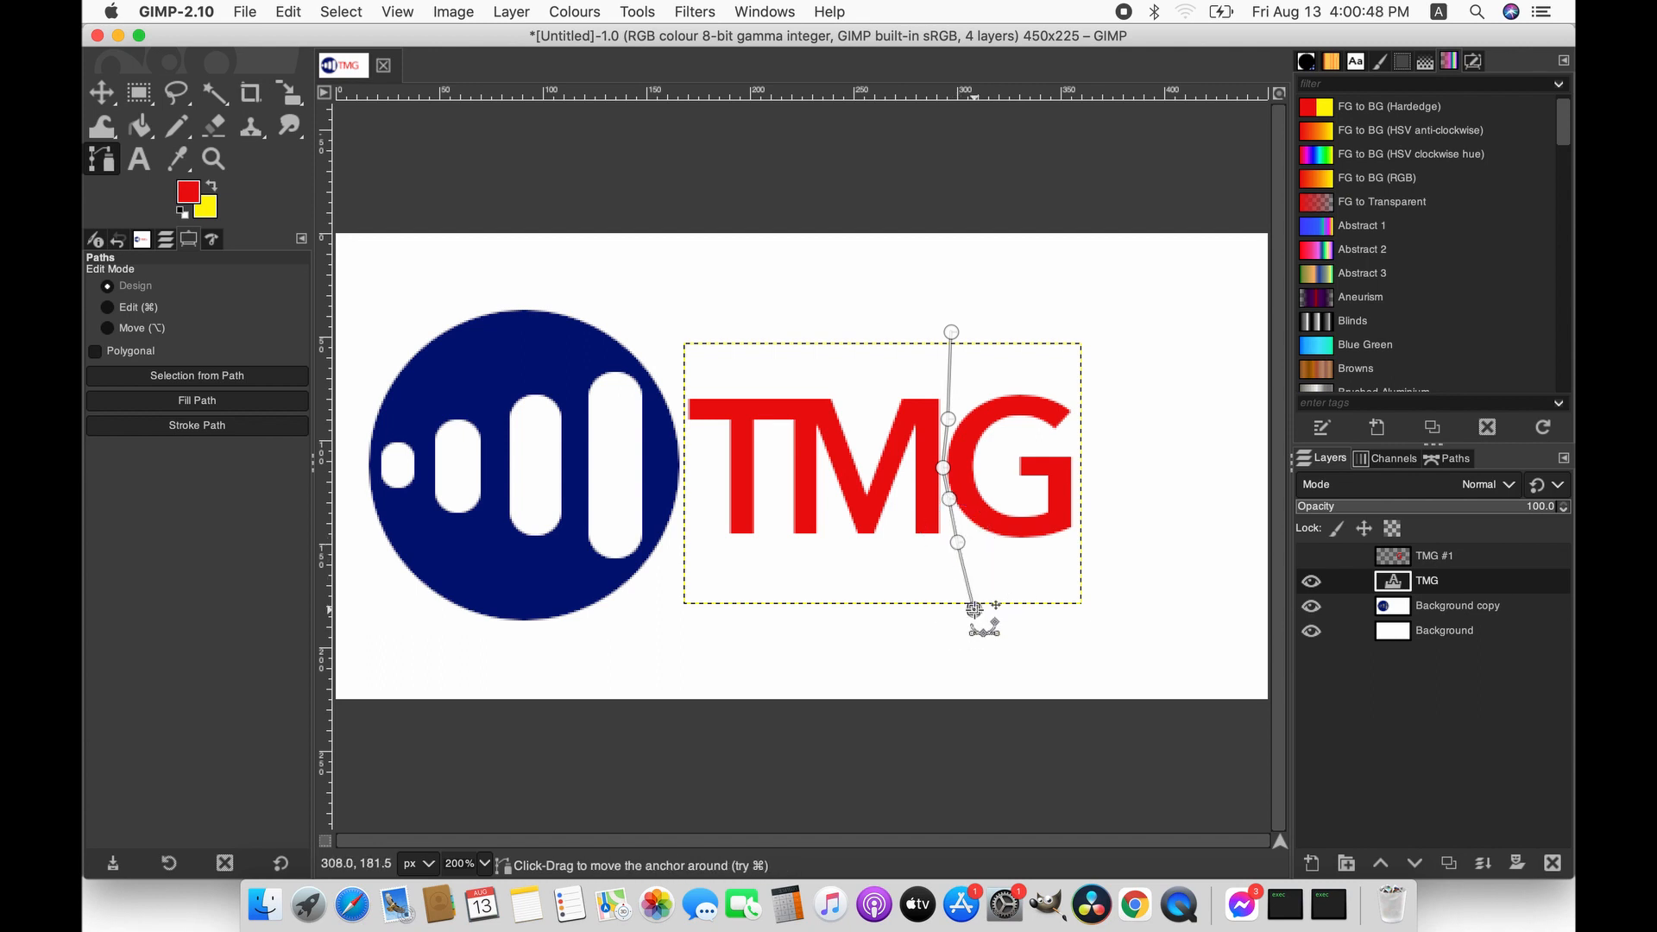
{"action": "left_click", "coordinate": [1162, 619]}
{"action": "left_click", "coordinate": [1169, 414]}
{"action": "left_click", "coordinate": [1108, 281]}
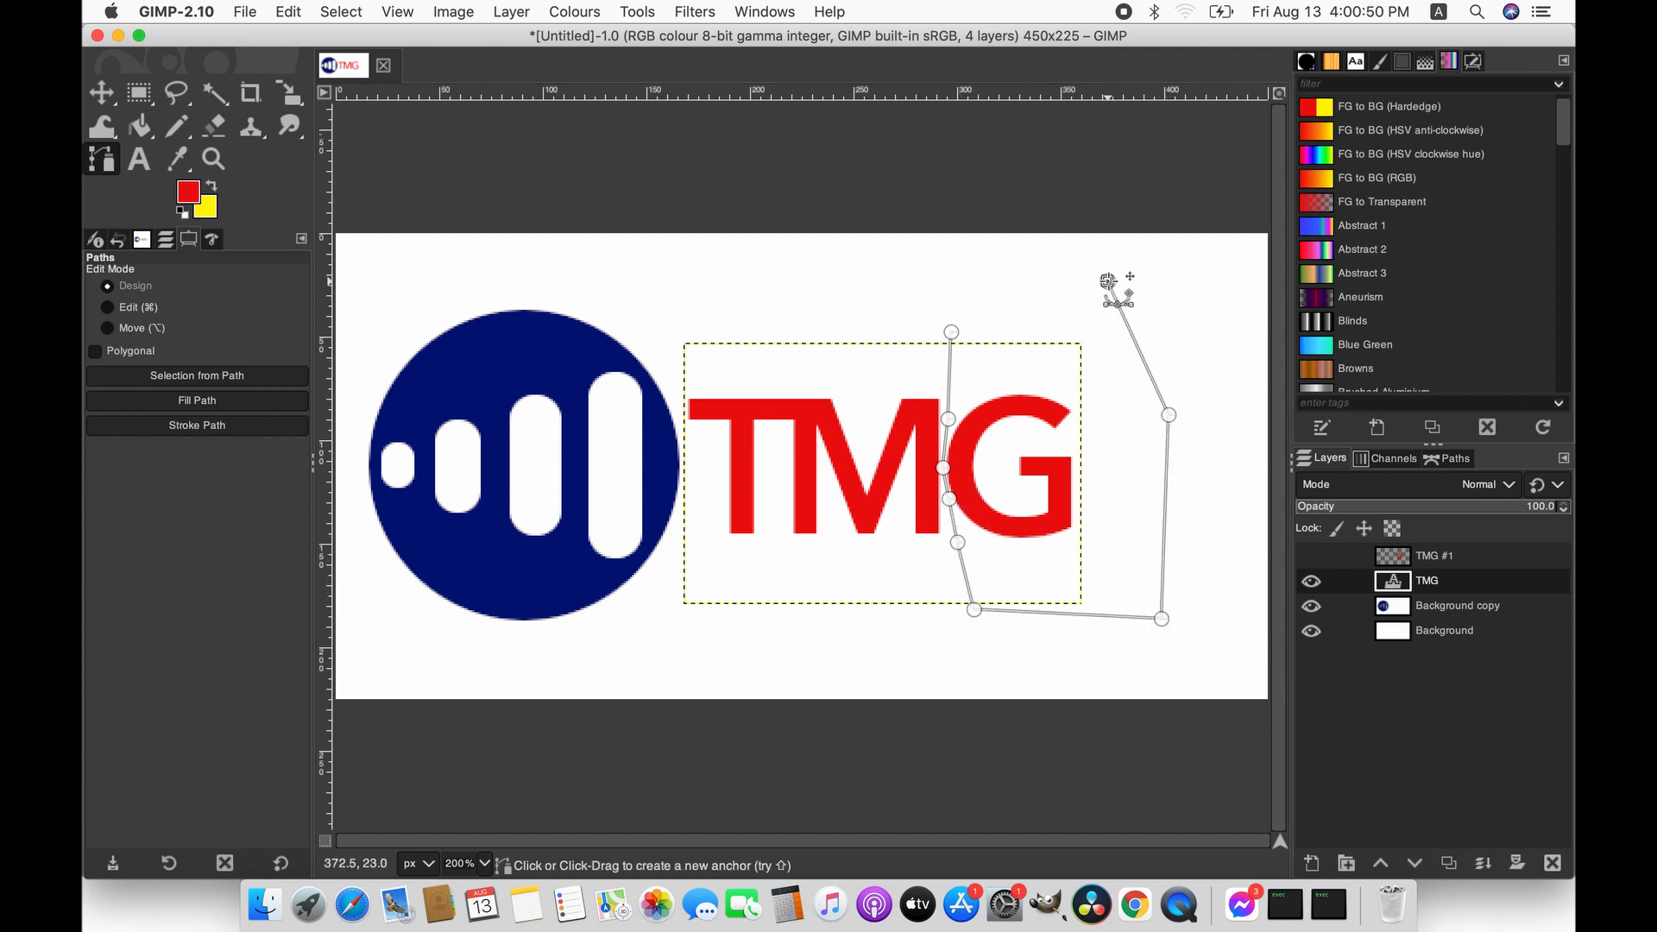
{"action": "left_click", "coordinate": [985, 295]}
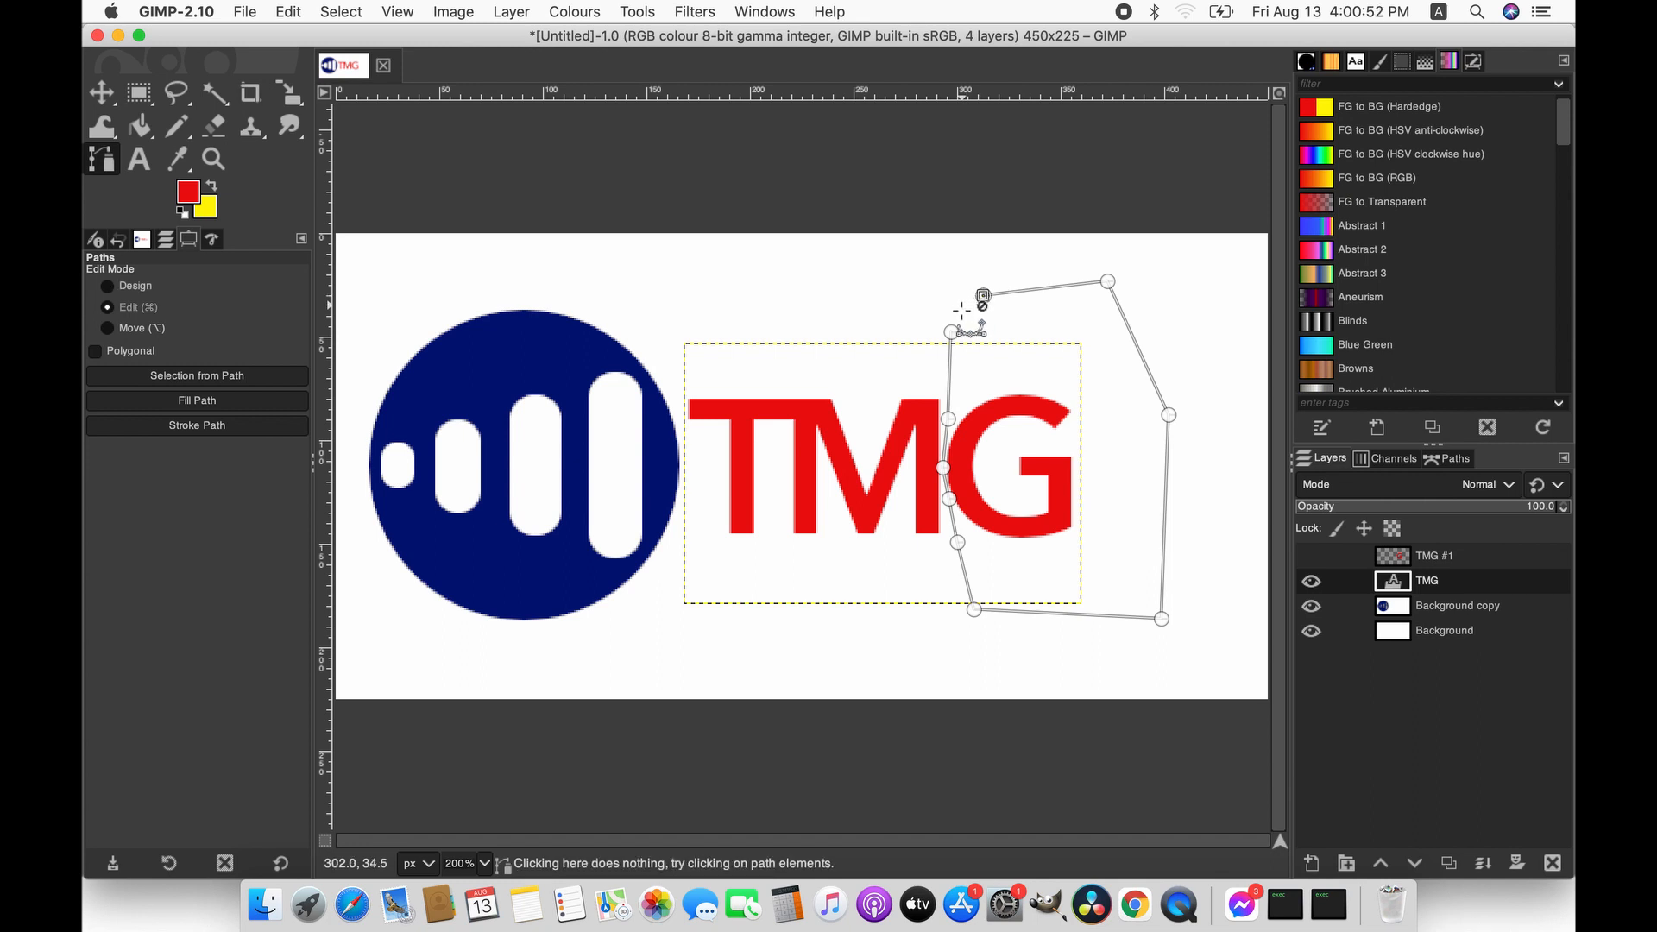
{"action": "left_click", "coordinate": [951, 331], "text": "super"}
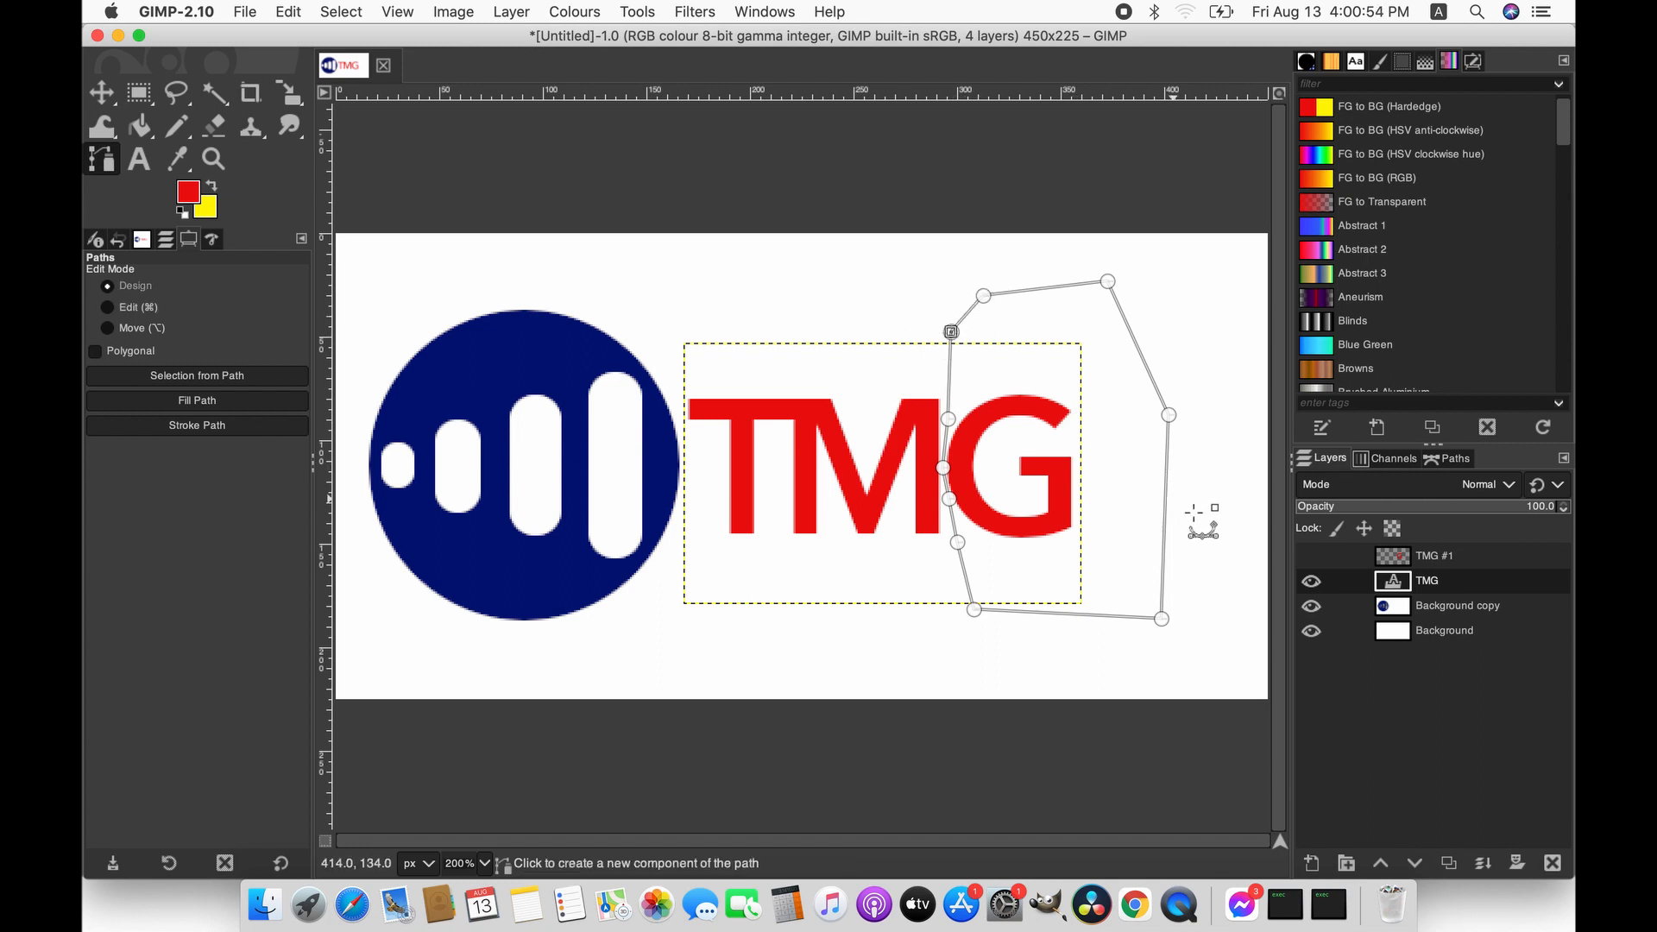
- Cut the G out of the original TMG layer using a selection made from the path, and clear the selection
{"action": "left_click", "coordinate": [353, 12]}
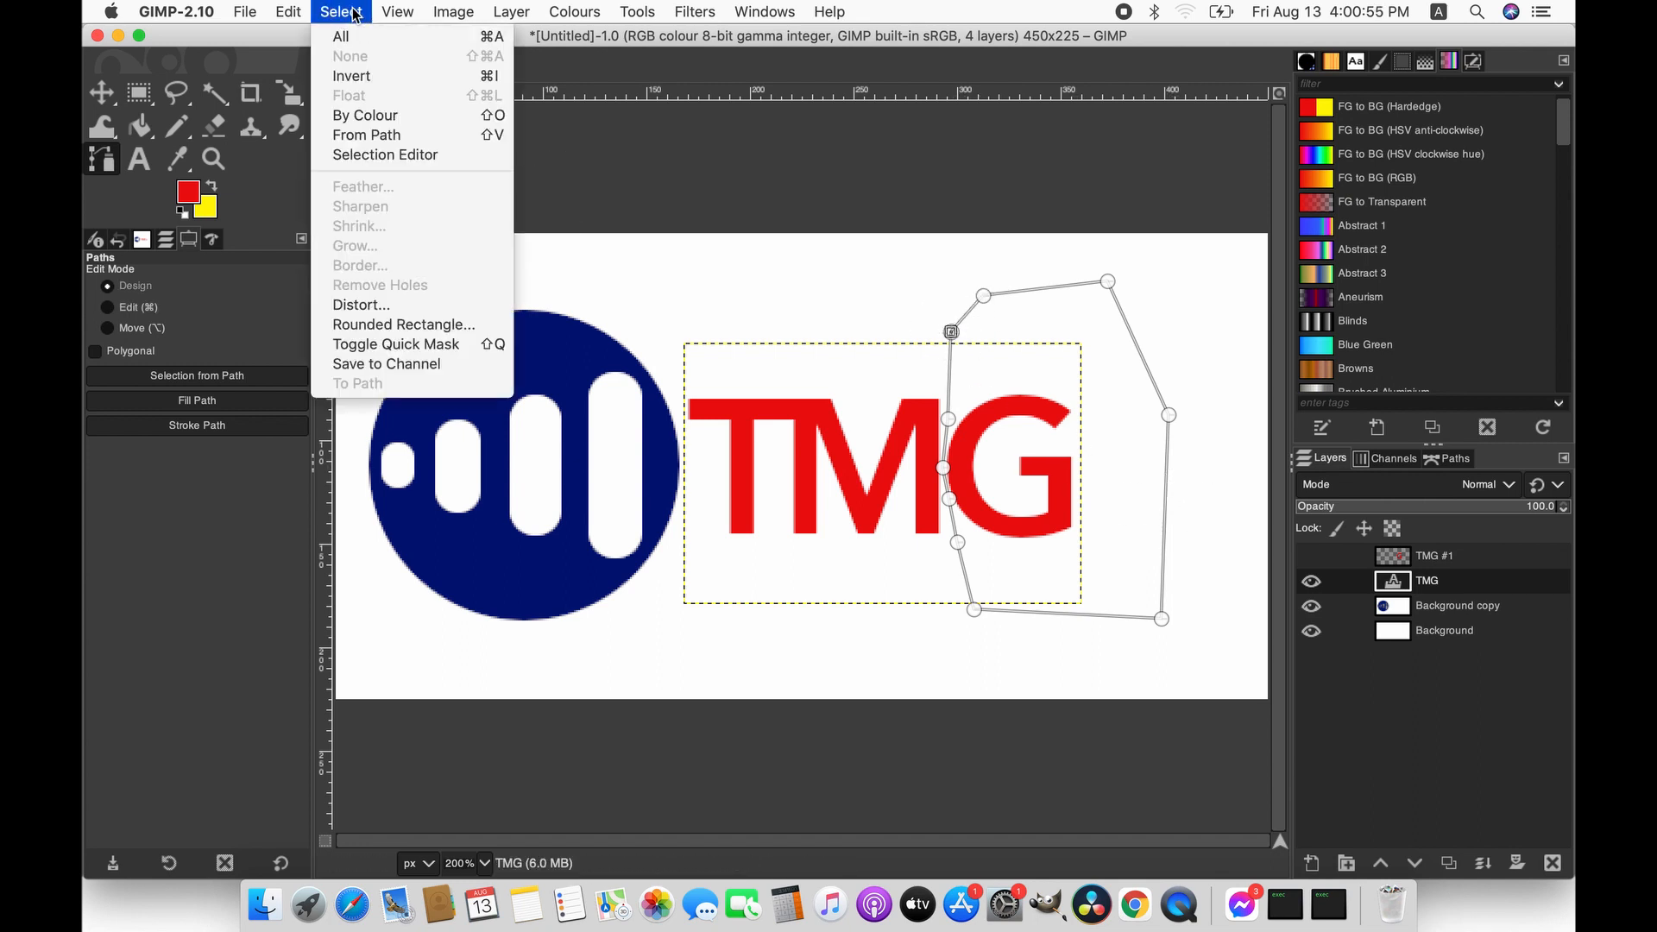
{"action": "left_click", "coordinate": [366, 135]}
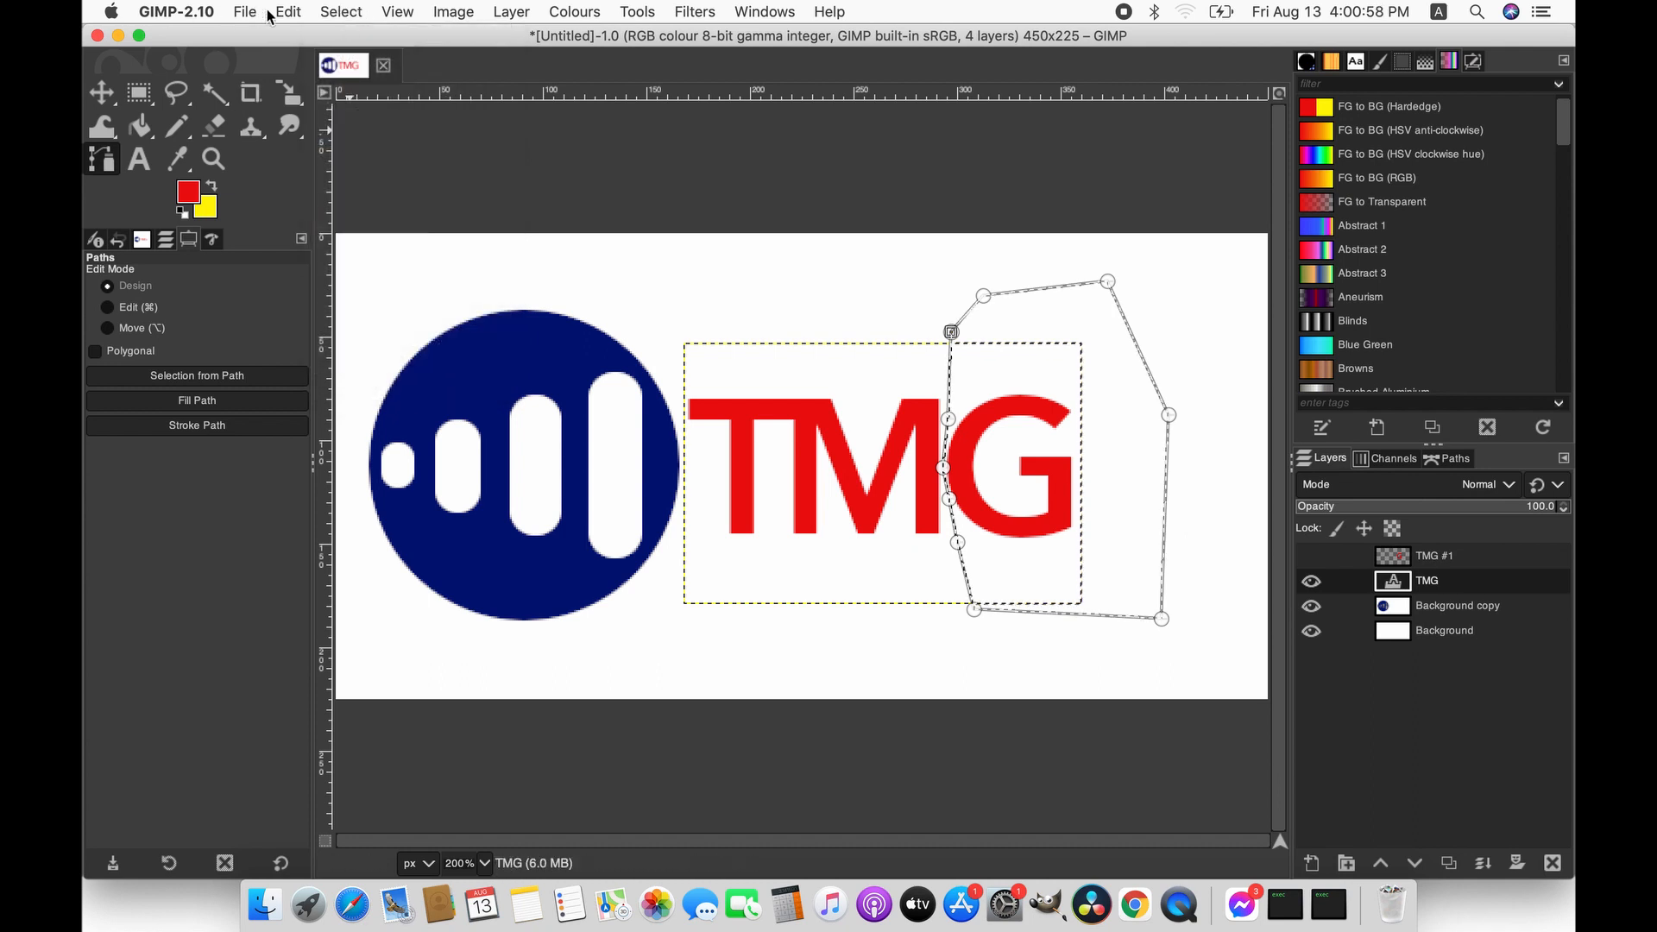
{"action": "left_click", "coordinate": [288, 12]}
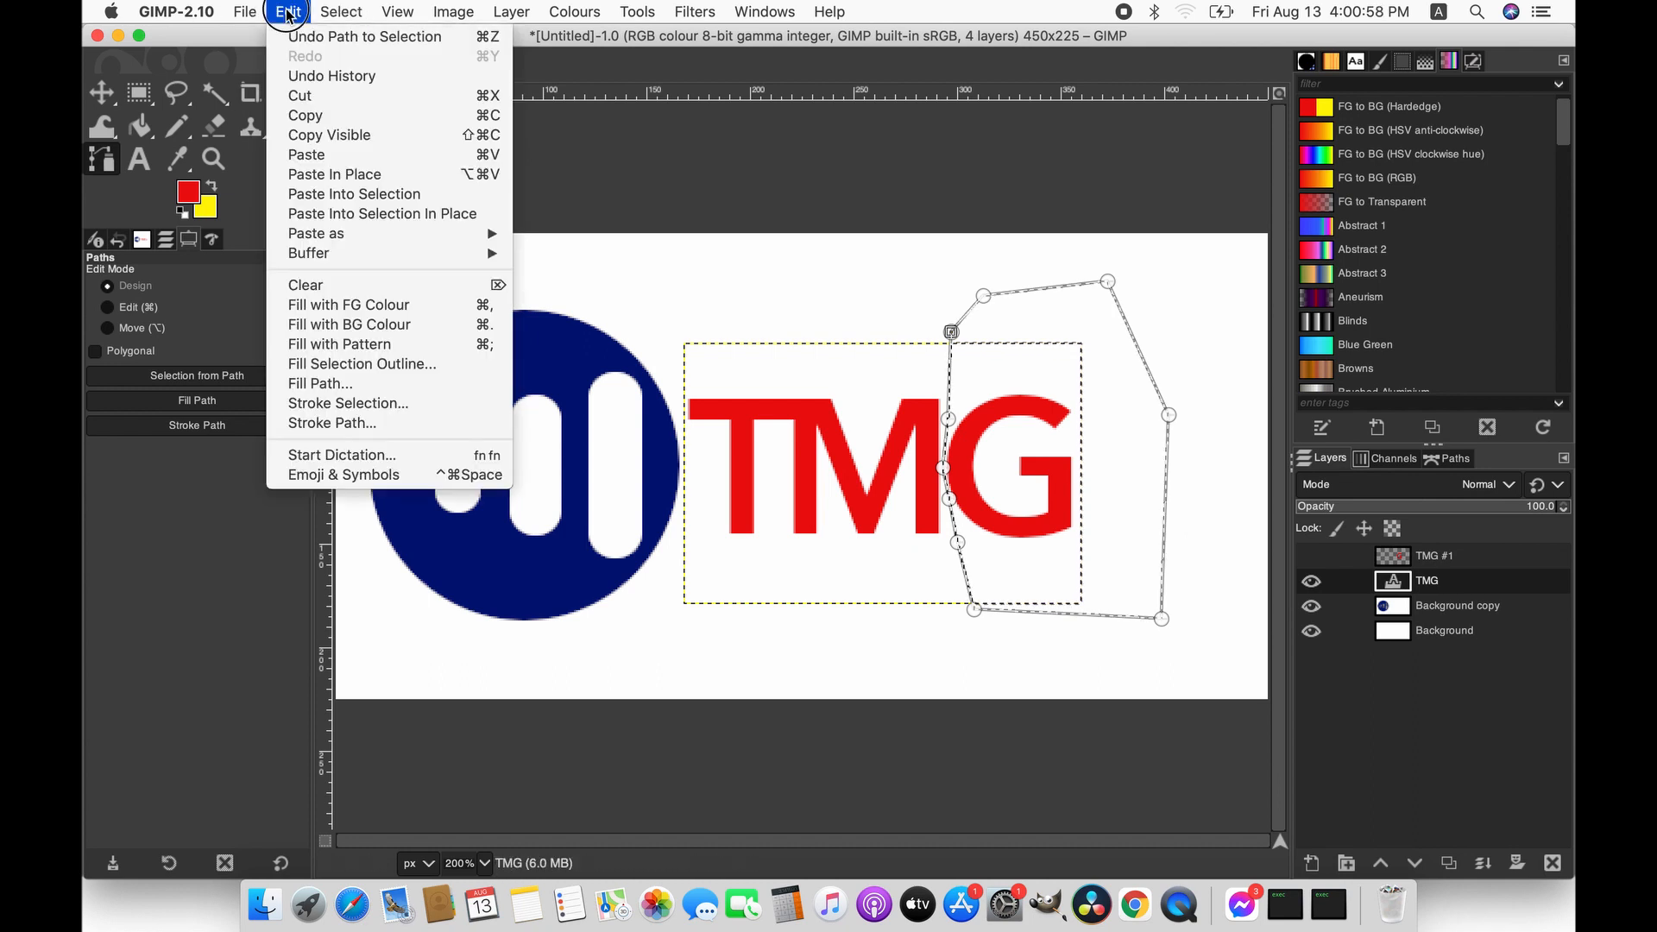
{"action": "left_click", "coordinate": [298, 95]}
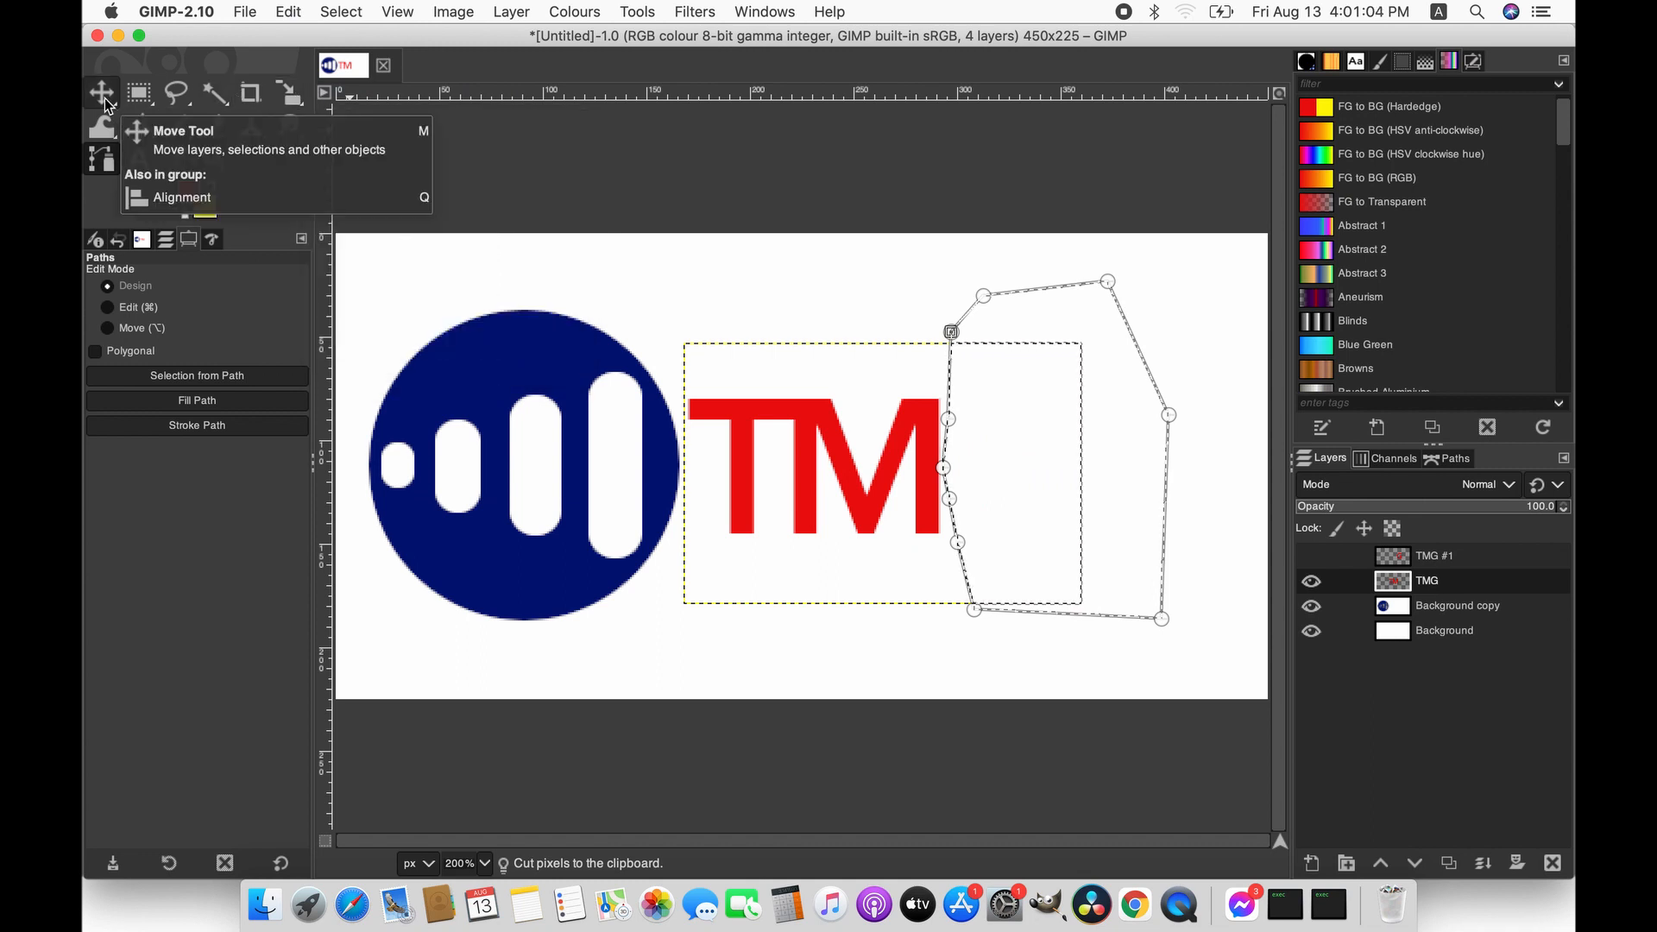
{"action": "left_click", "coordinate": [341, 12]}
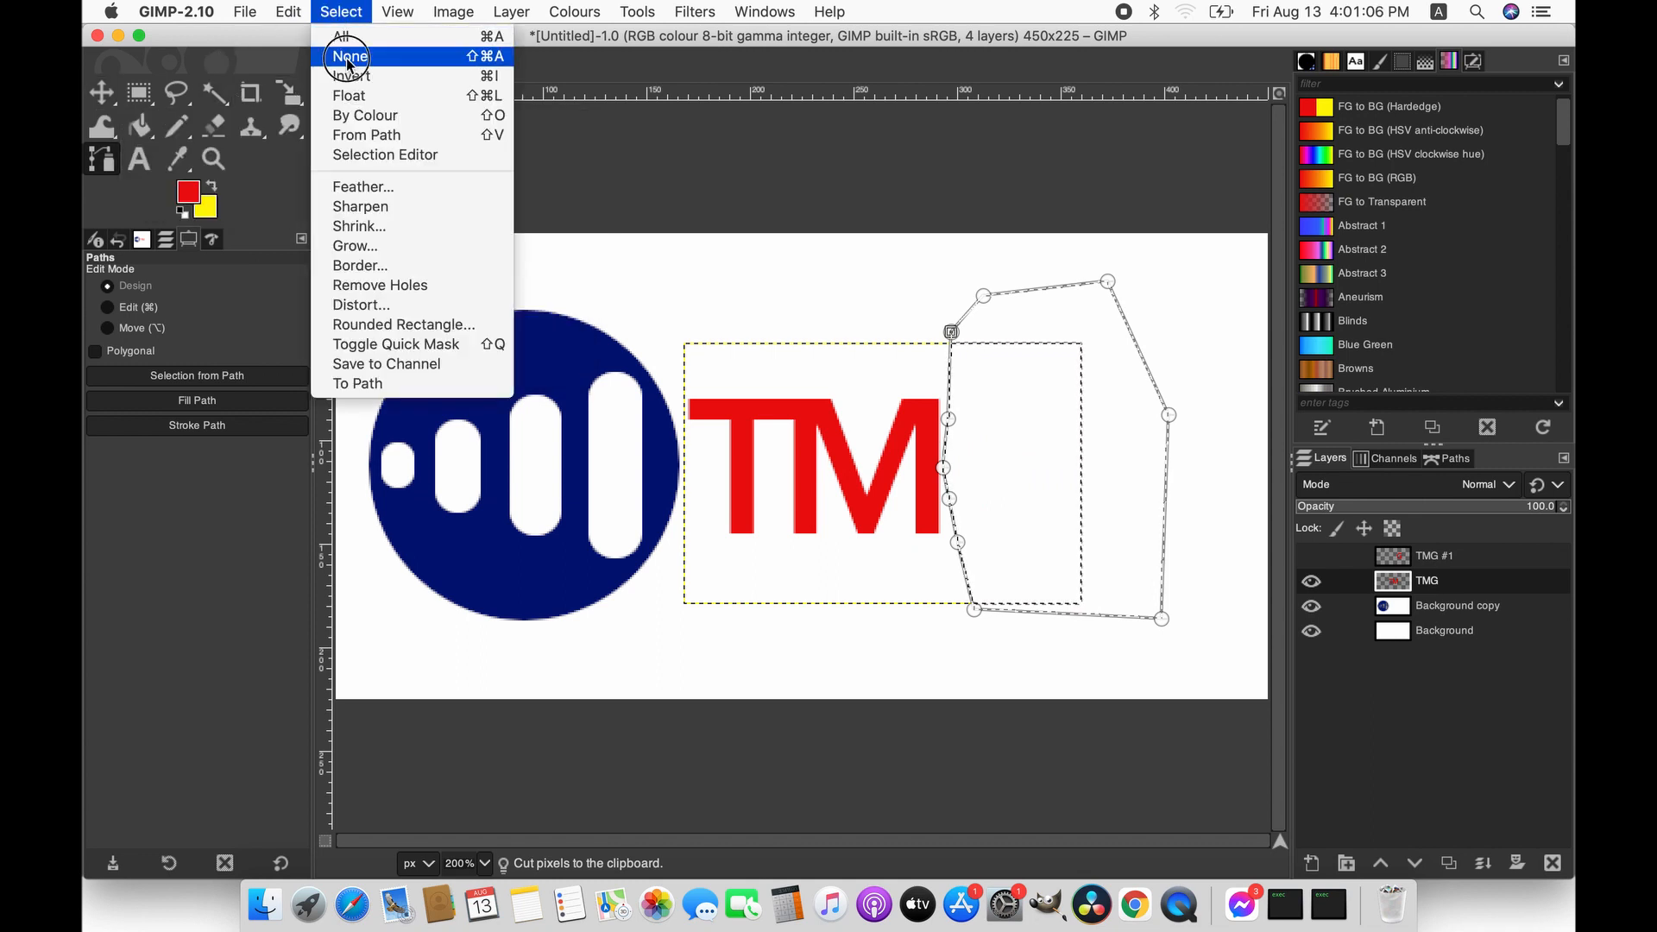
{"action": "left_click", "coordinate": [349, 56]}
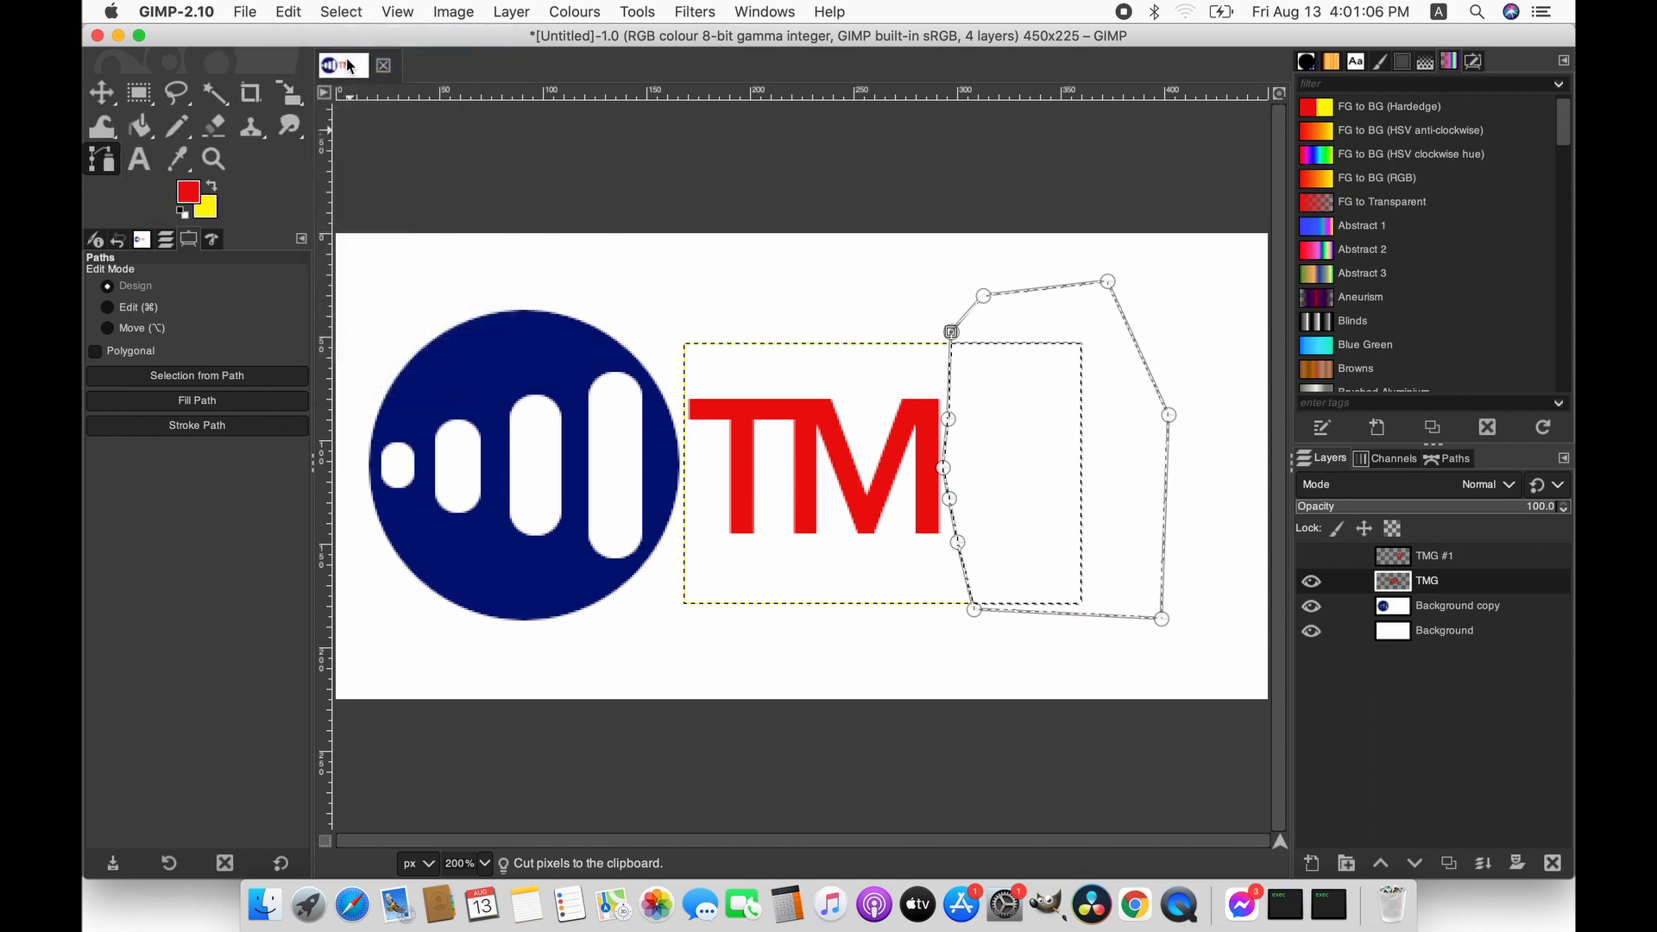
{"action": "left_click", "coordinate": [105, 97]}
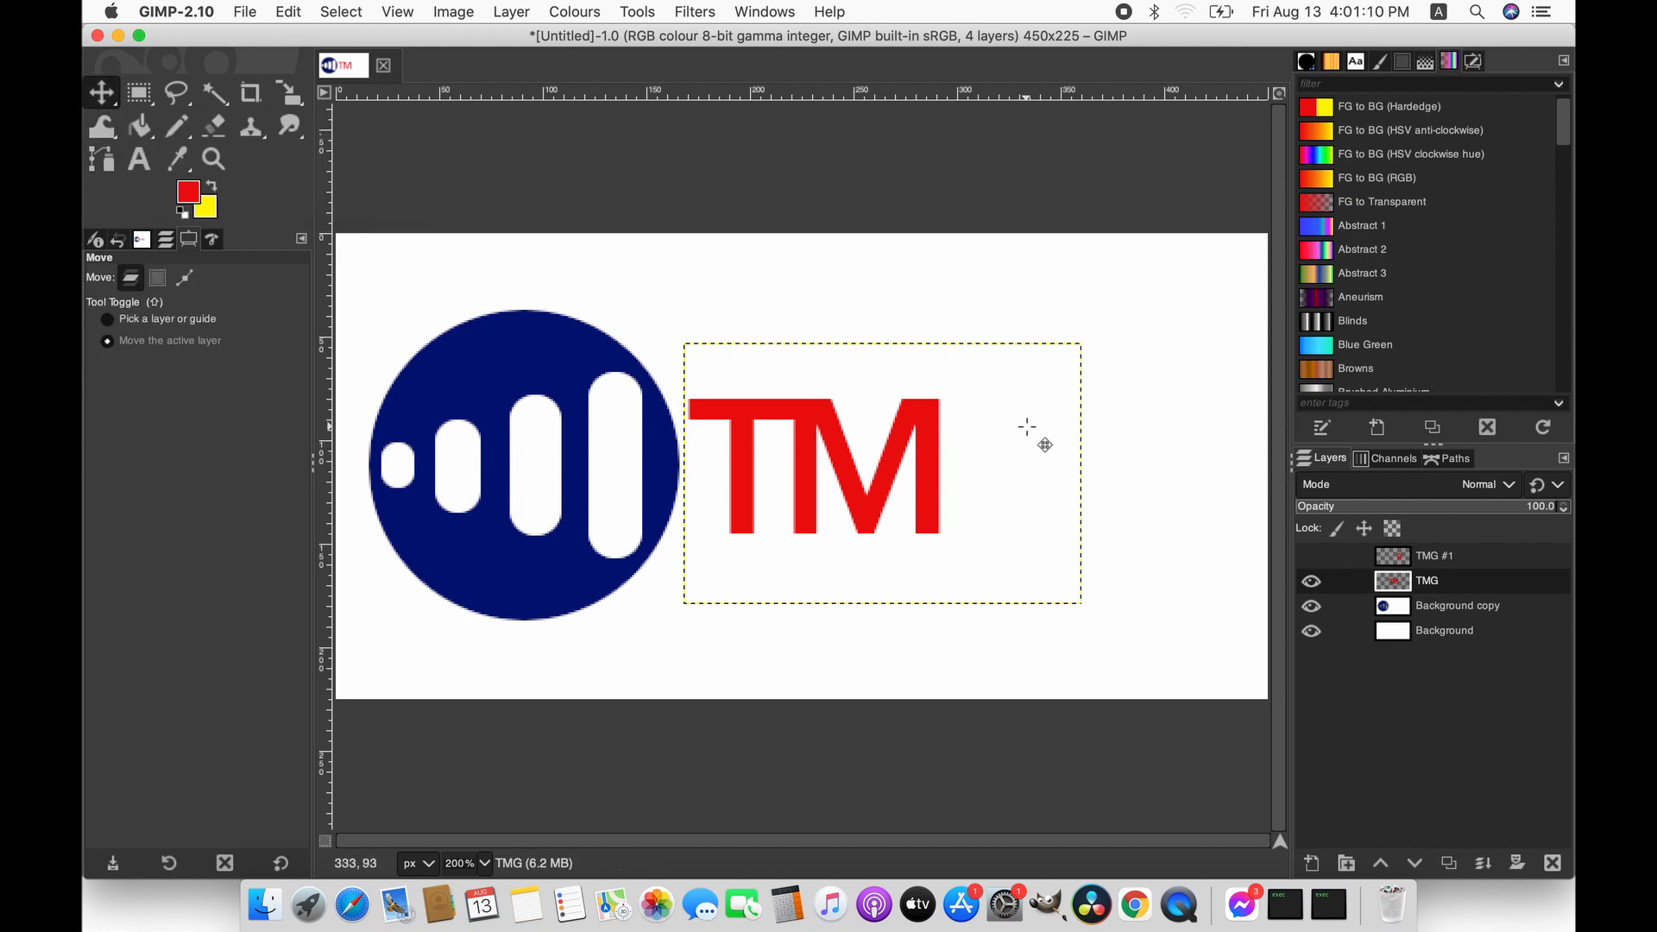
- Show the enlarged G layer again, then try moving the original TMG layer down and undo that move
{"action": "left_click", "coordinate": [1311, 558]}
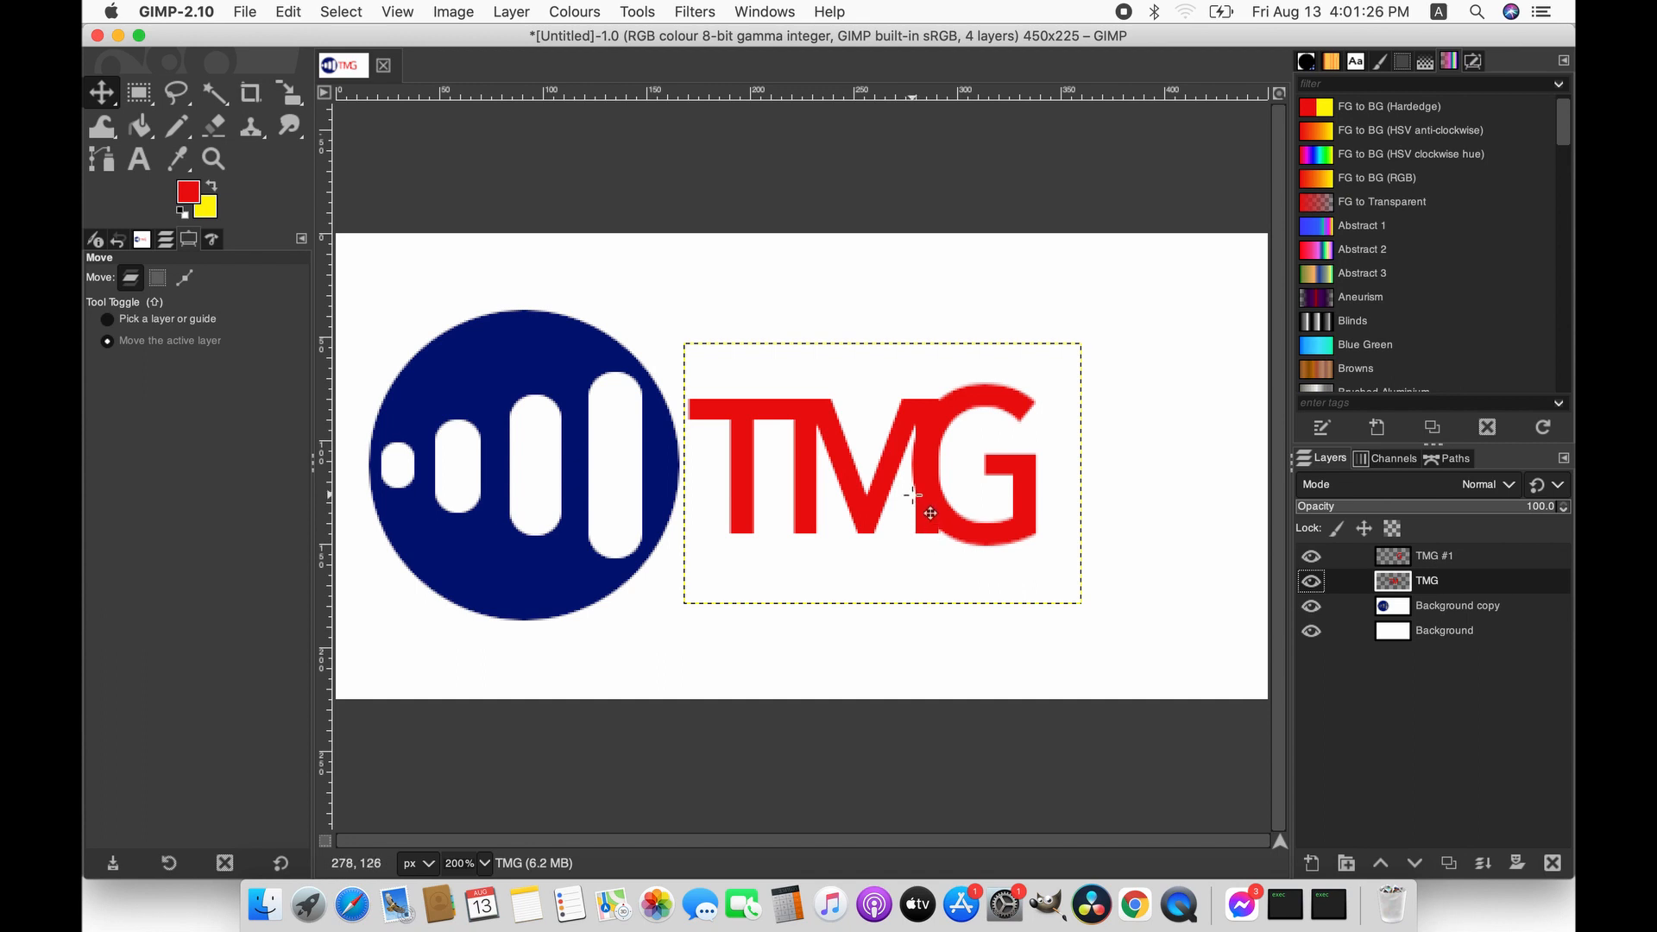
{"action": "left_click_drag", "start_coordinate": [913, 494], "coordinate": [939, 546]}
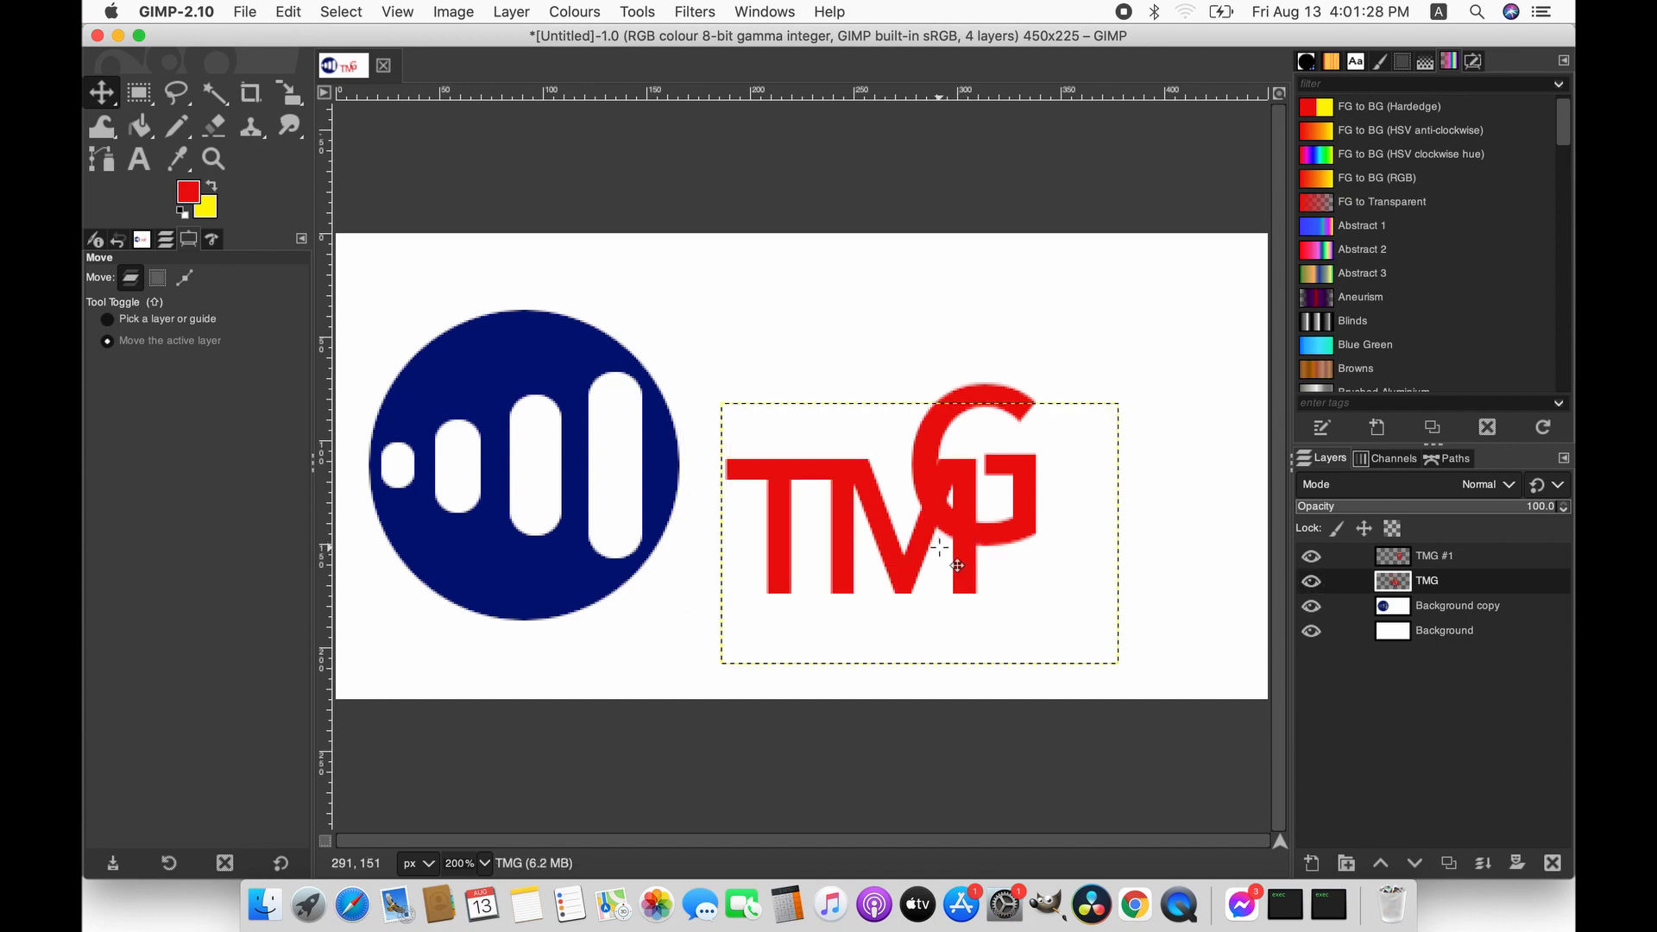
{"action": "key", "text": "super+z"}
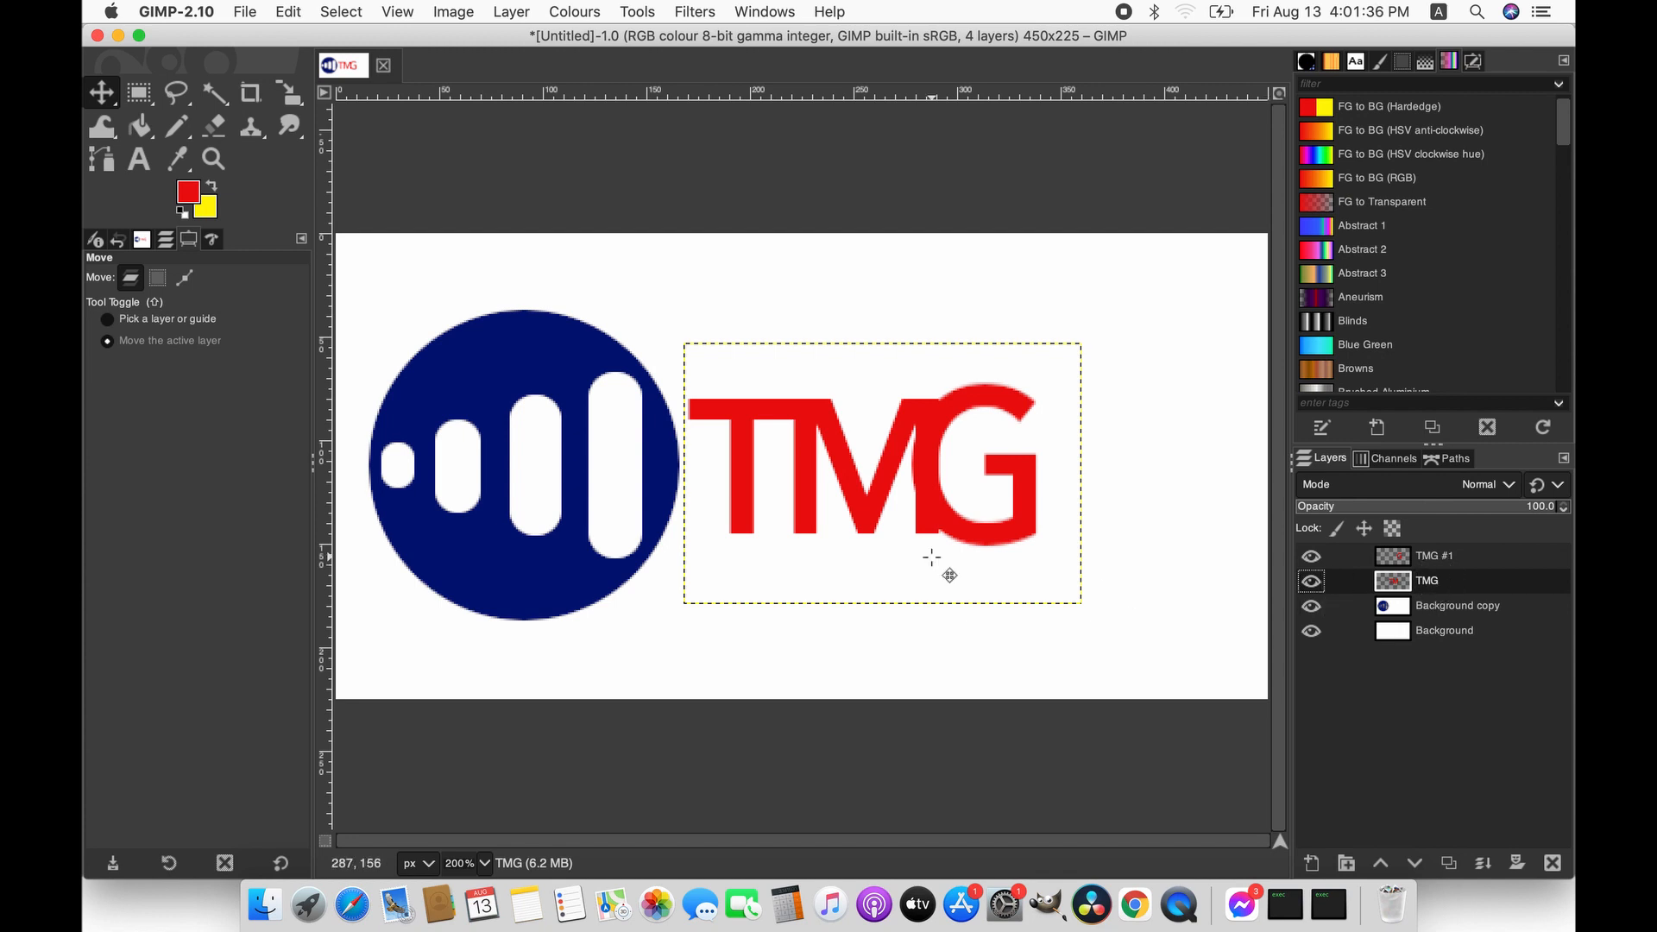
- Draw a closed path around the M's lower-right corner that sticks out, following the G's outer lower-left curve
{"action": "left_click", "coordinate": [105, 160]}
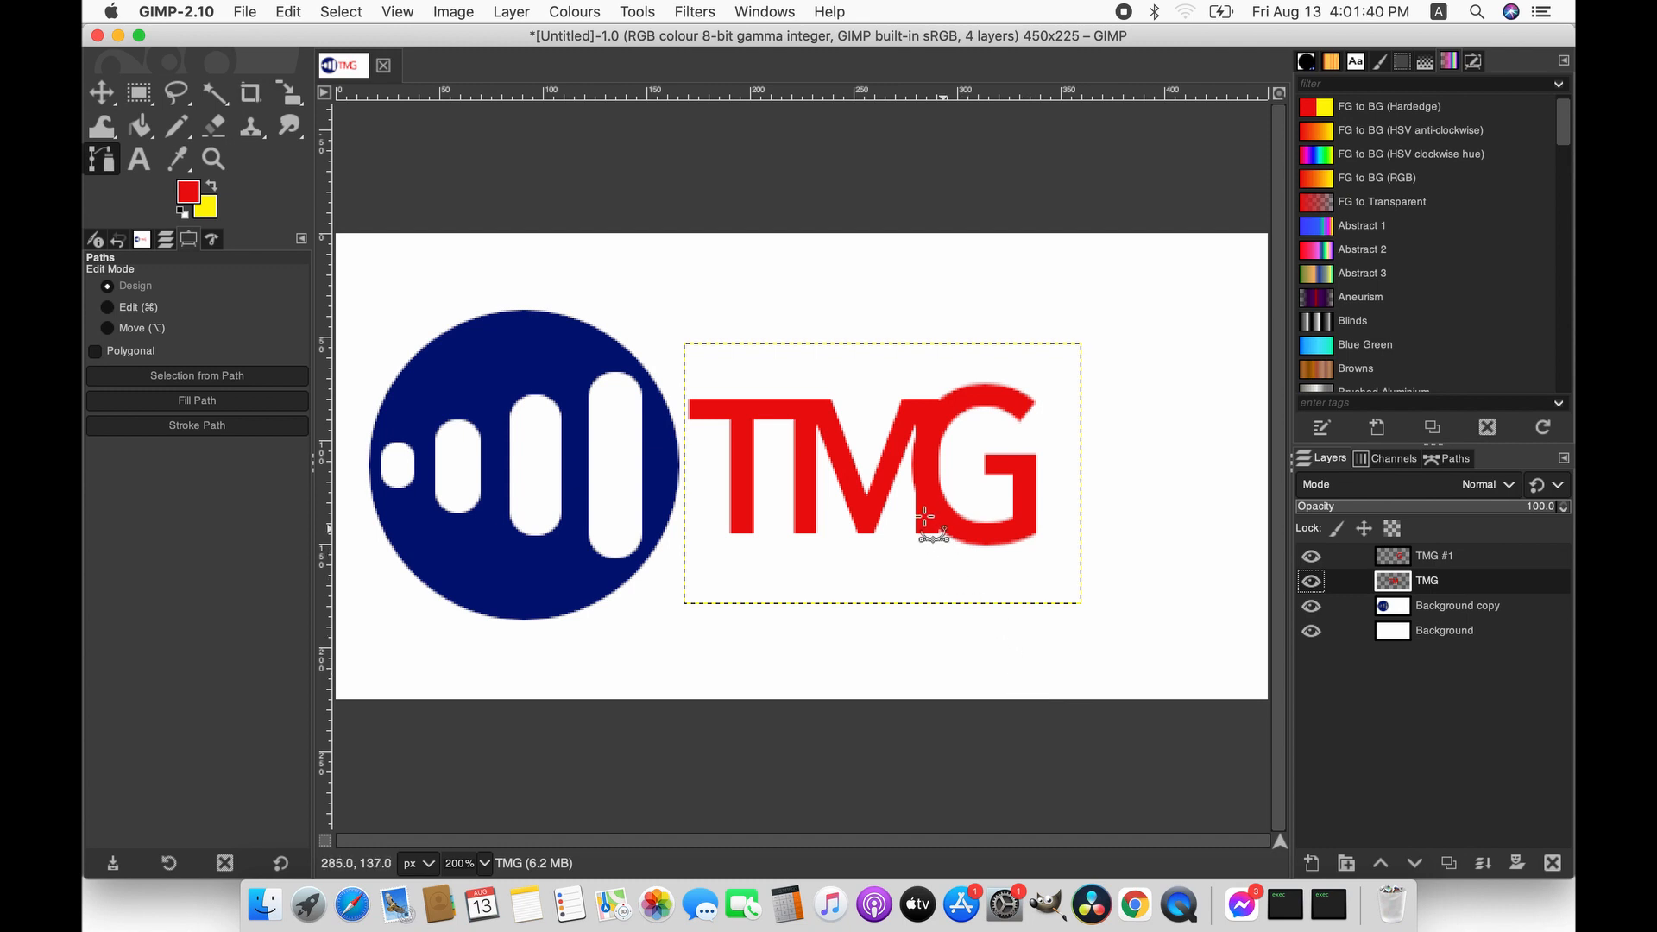
{"action": "left_click", "coordinate": [485, 864]}
{"action": "left_click", "coordinate": [458, 737]}
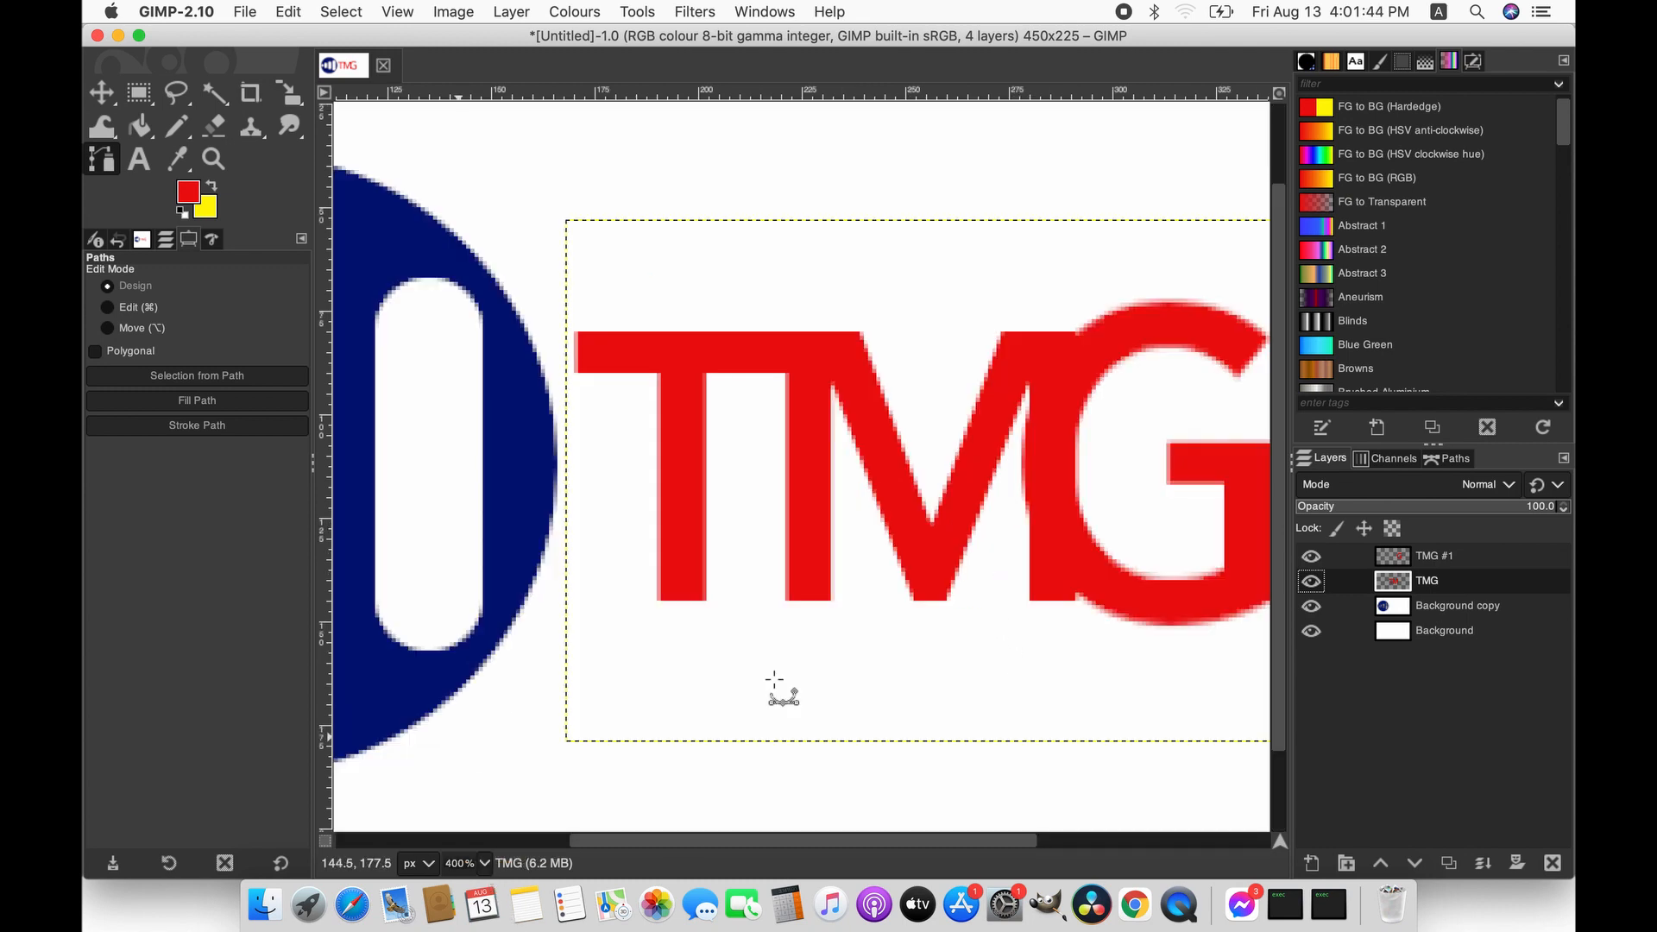
{"action": "left_click", "coordinate": [1027, 513]}
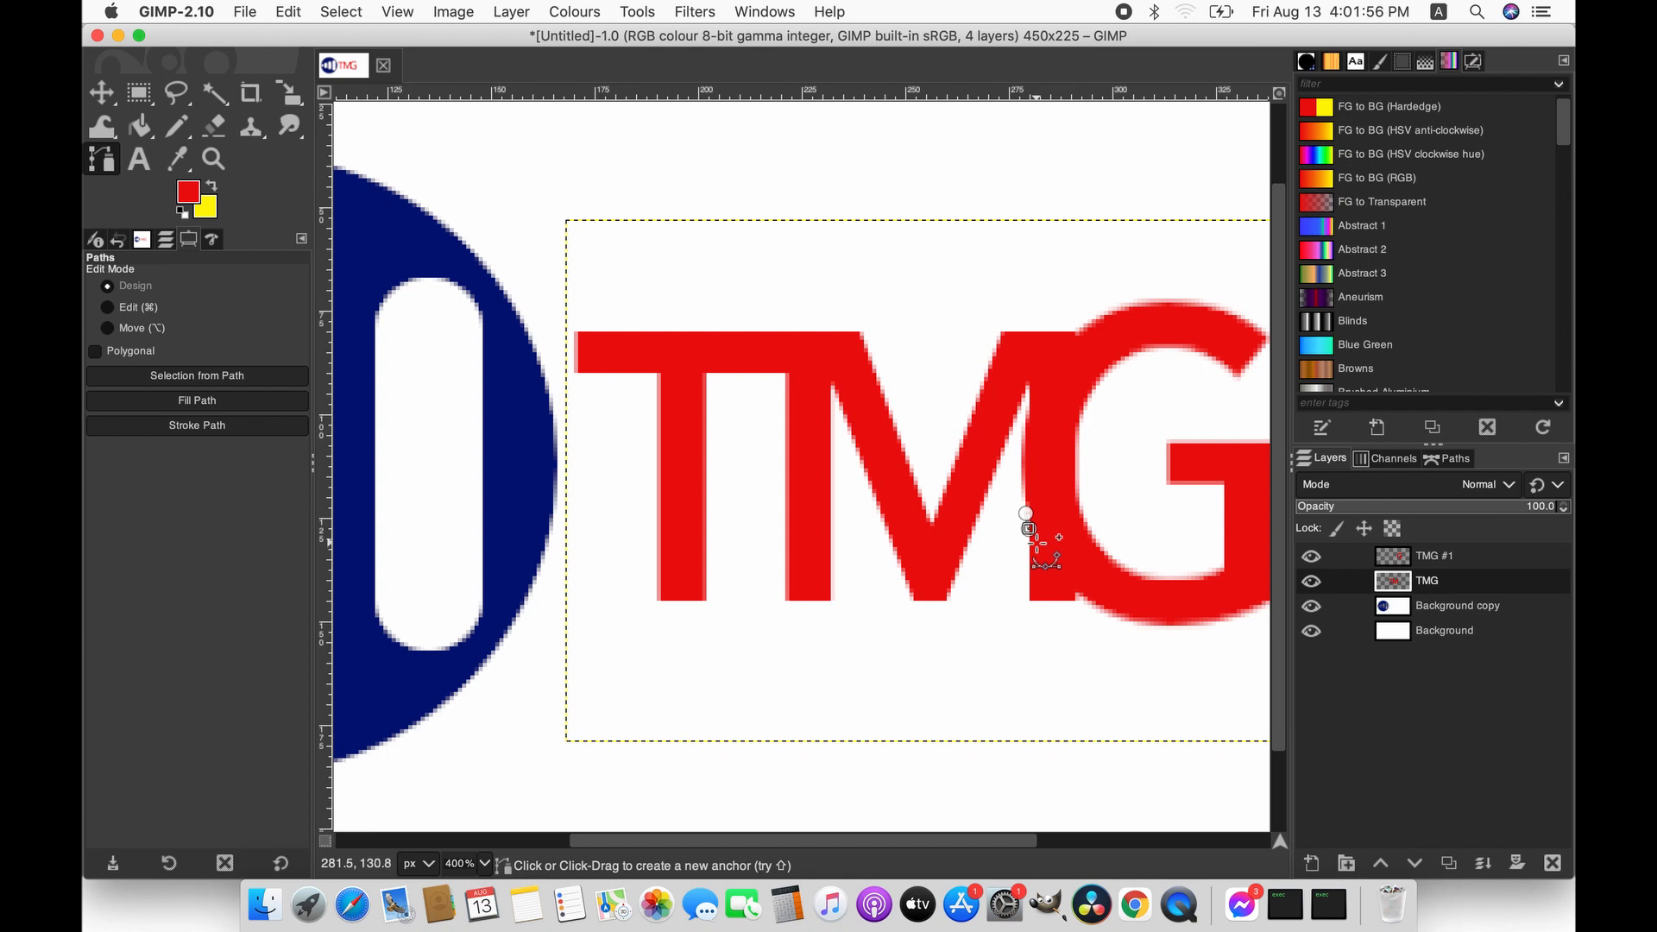
{"action": "left_click", "coordinate": [1028, 528]}
{"action": "left_click", "coordinate": [1035, 542]}
{"action": "left_click", "coordinate": [1044, 556]}
{"action": "left_click", "coordinate": [1054, 569]}
{"action": "left_click", "coordinate": [1064, 581]}
{"action": "left_click", "coordinate": [1072, 589]}
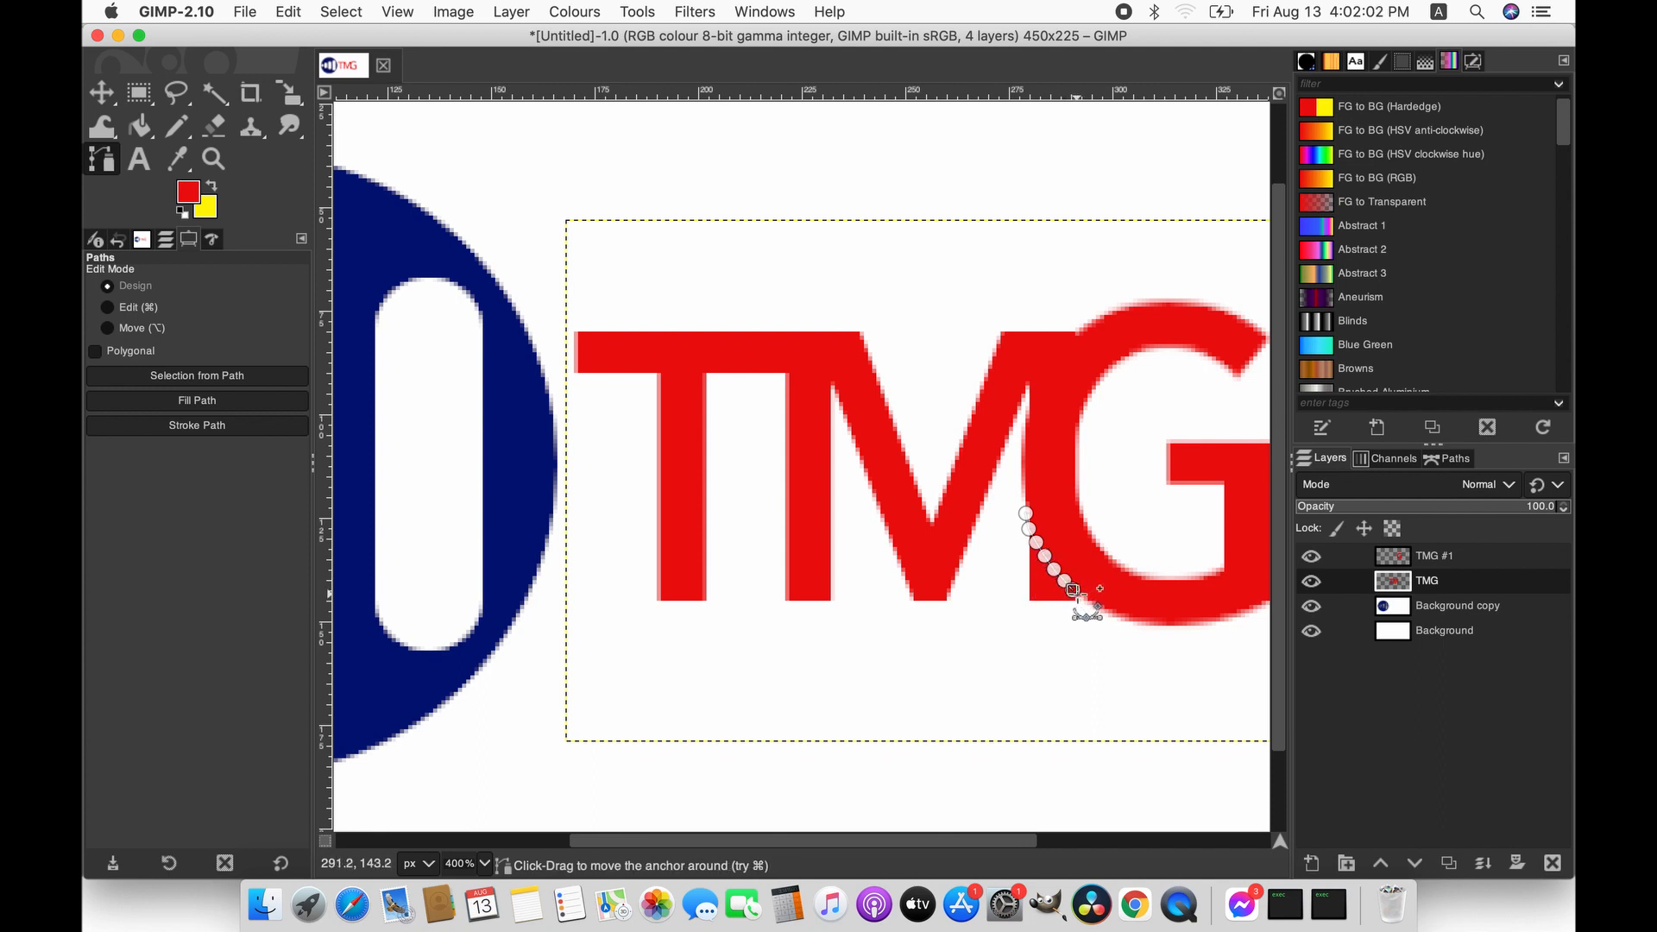
{"action": "left_click", "coordinate": [1091, 603]}
{"action": "left_click", "coordinate": [1048, 635]}
{"action": "left_click", "coordinate": [976, 618]}
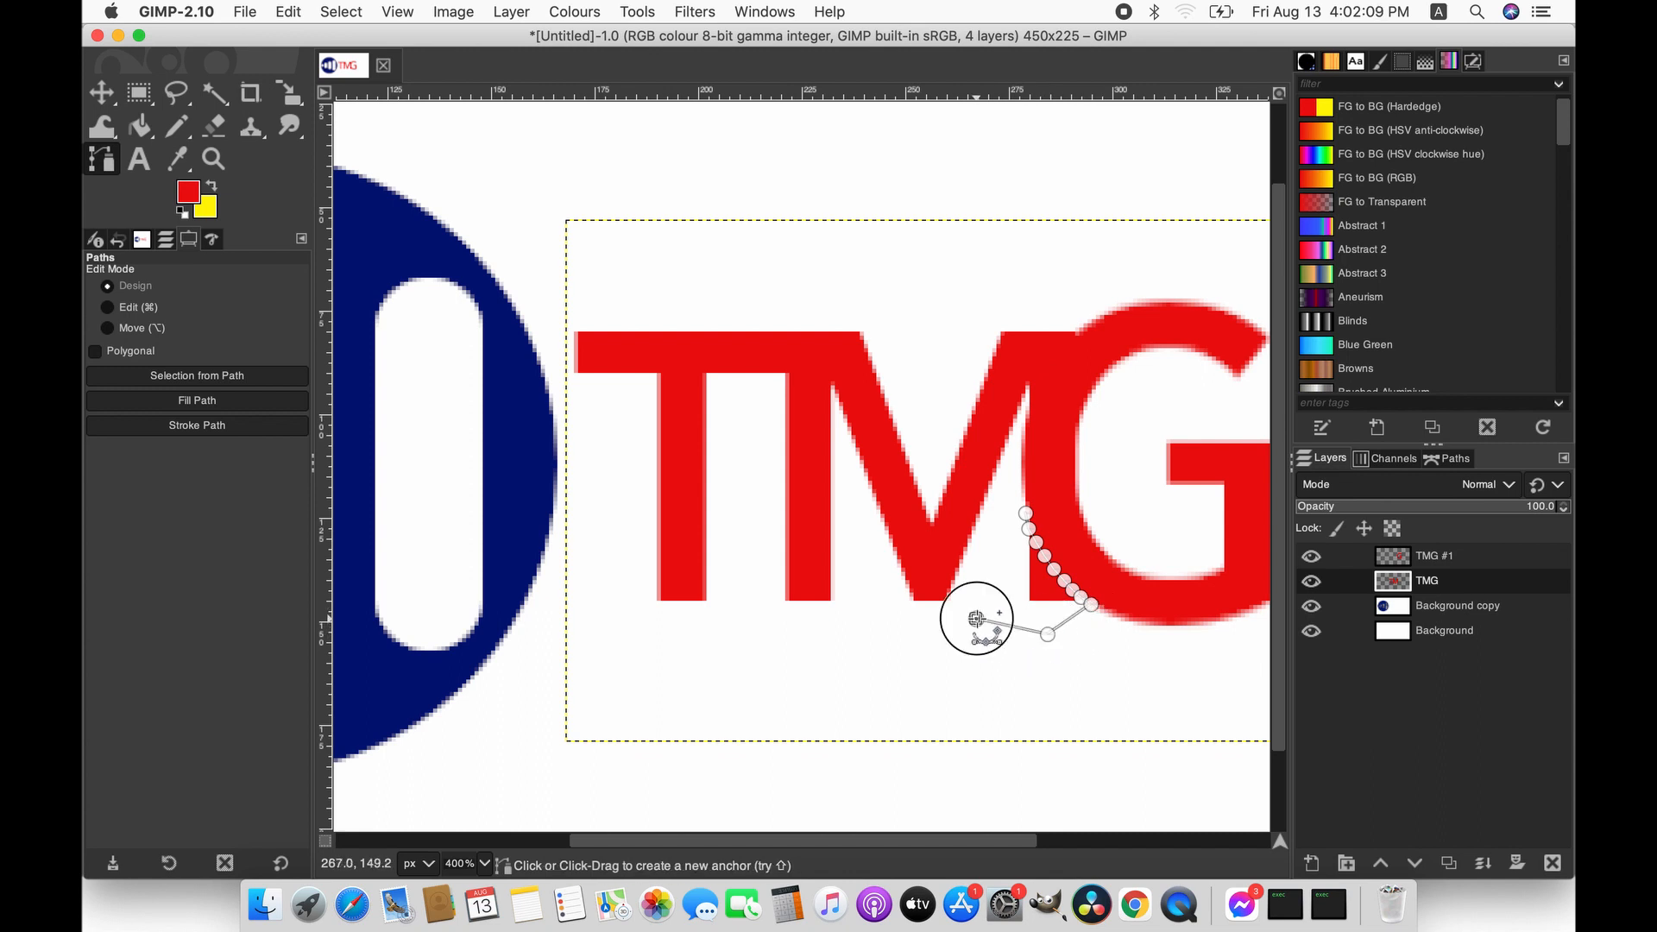
{"action": "left_click", "coordinate": [982, 563]}
{"action": "left_click", "coordinate": [991, 525]}
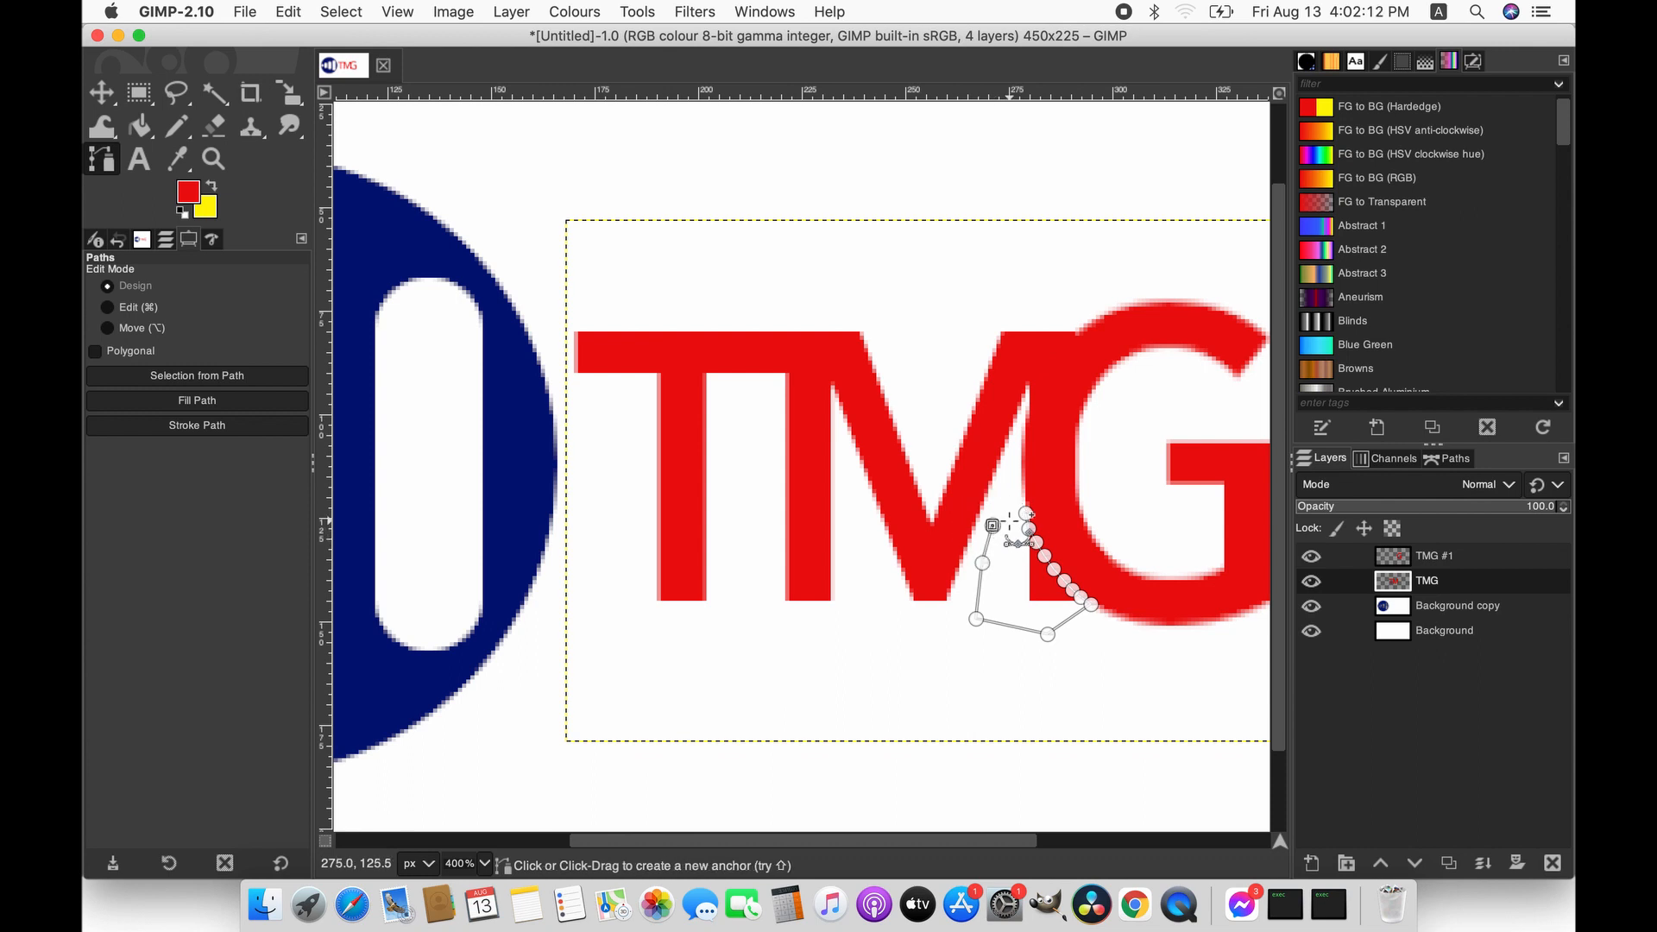
{"action": "key", "text": "super"}
{"action": "left_click", "coordinate": [1027, 513], "text": "super"}
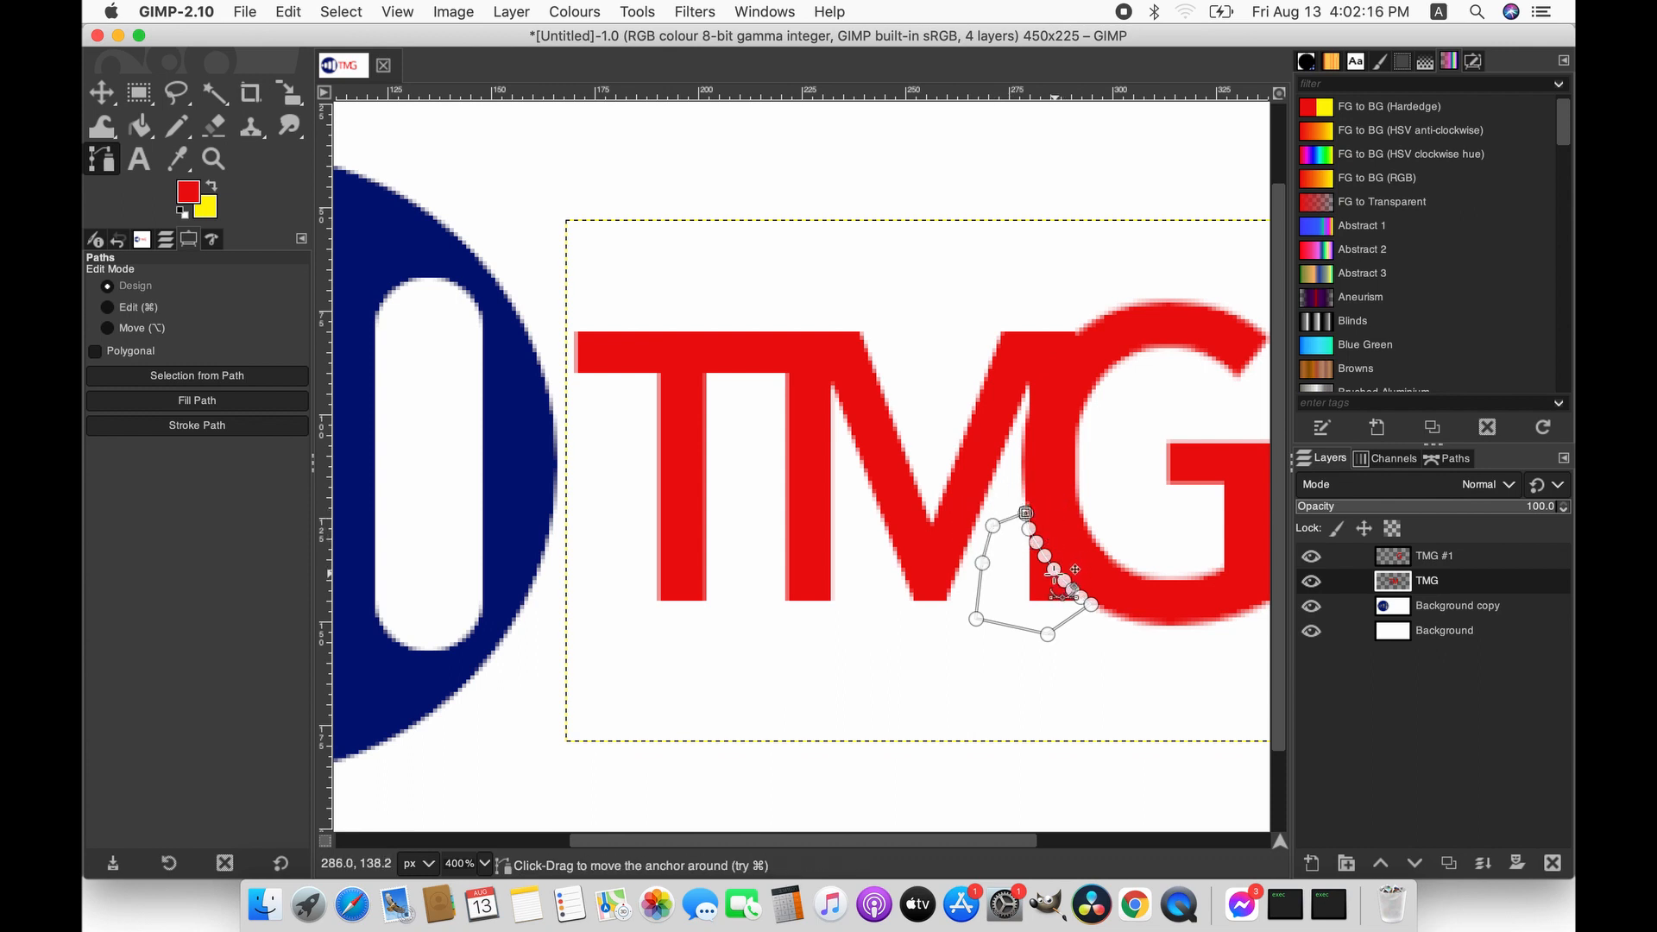
- Cut the protruding corner of the M from the TMG layer using a selection made from the path, and clear the selection
{"action": "left_click", "coordinate": [341, 11]}
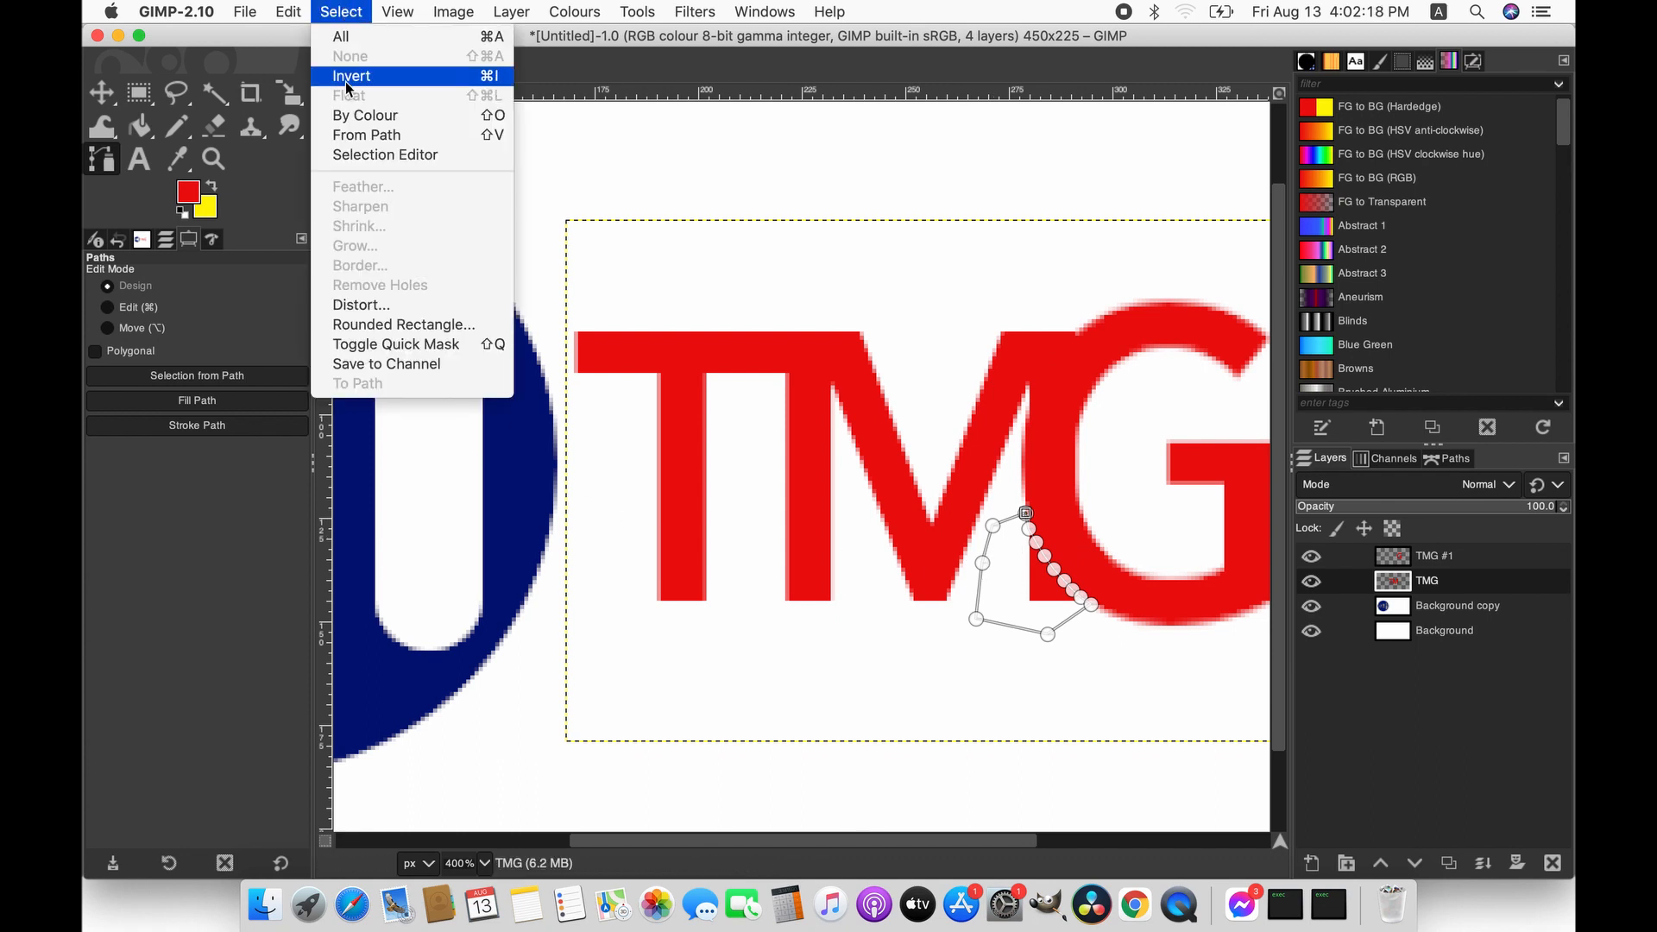
{"action": "left_click", "coordinate": [356, 136]}
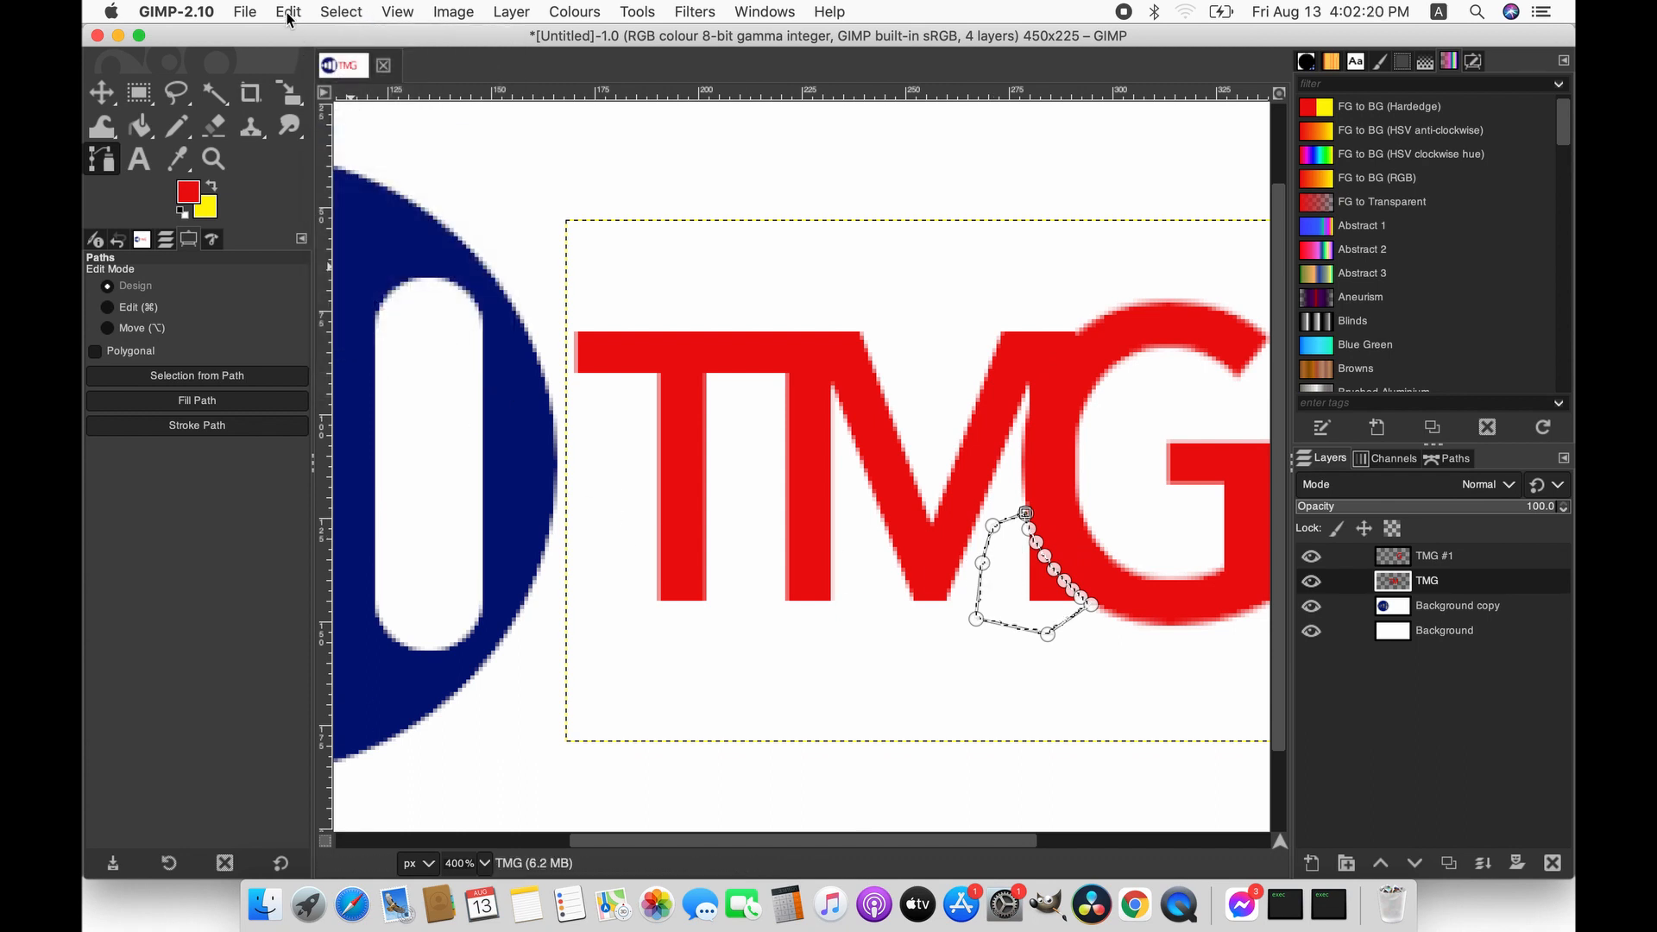
{"action": "left_click", "coordinate": [287, 11]}
{"action": "left_click", "coordinate": [293, 96]}
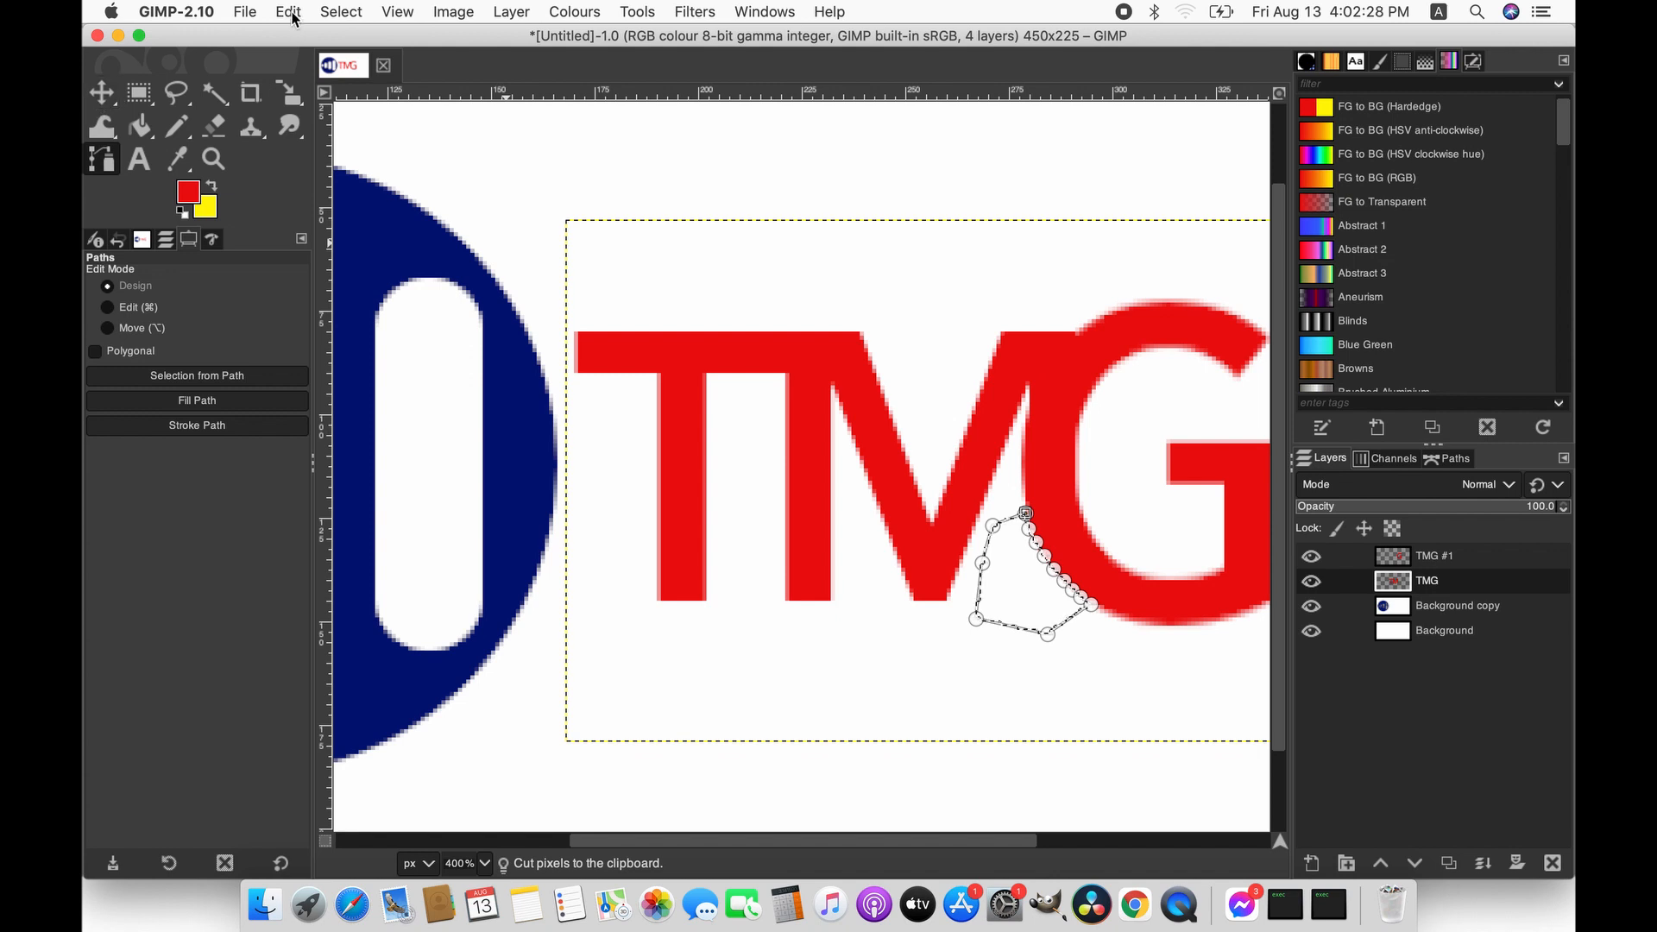
{"action": "left_click", "coordinate": [345, 14]}
{"action": "left_click", "coordinate": [357, 57]}
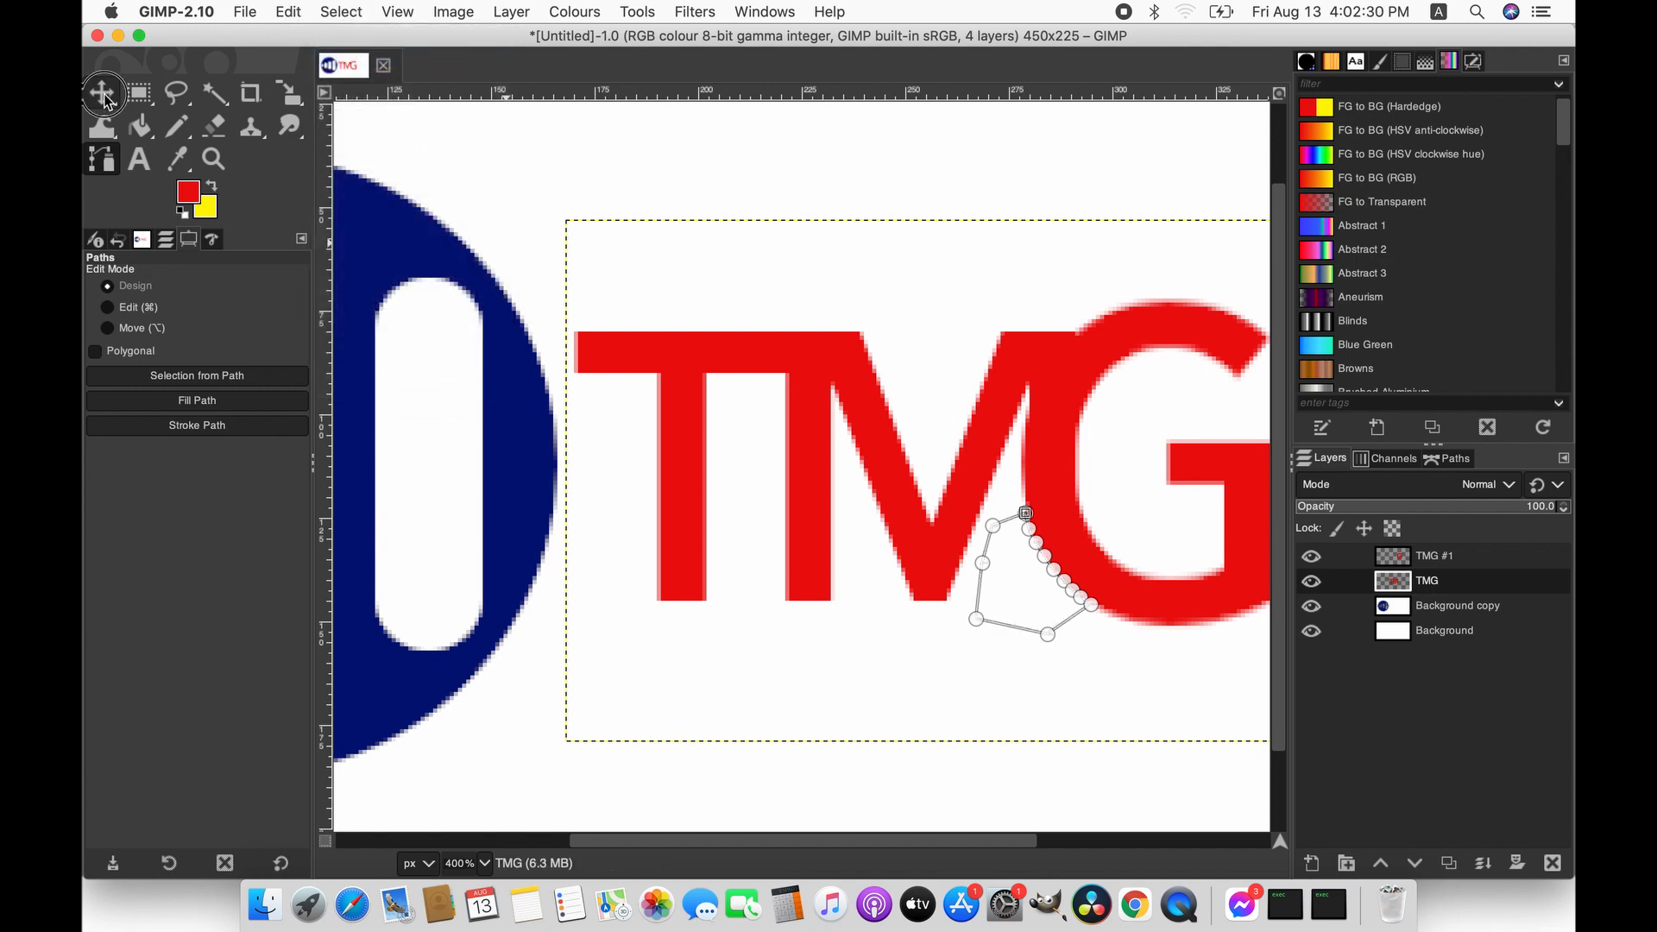
{"action": "left_click", "coordinate": [101, 91]}
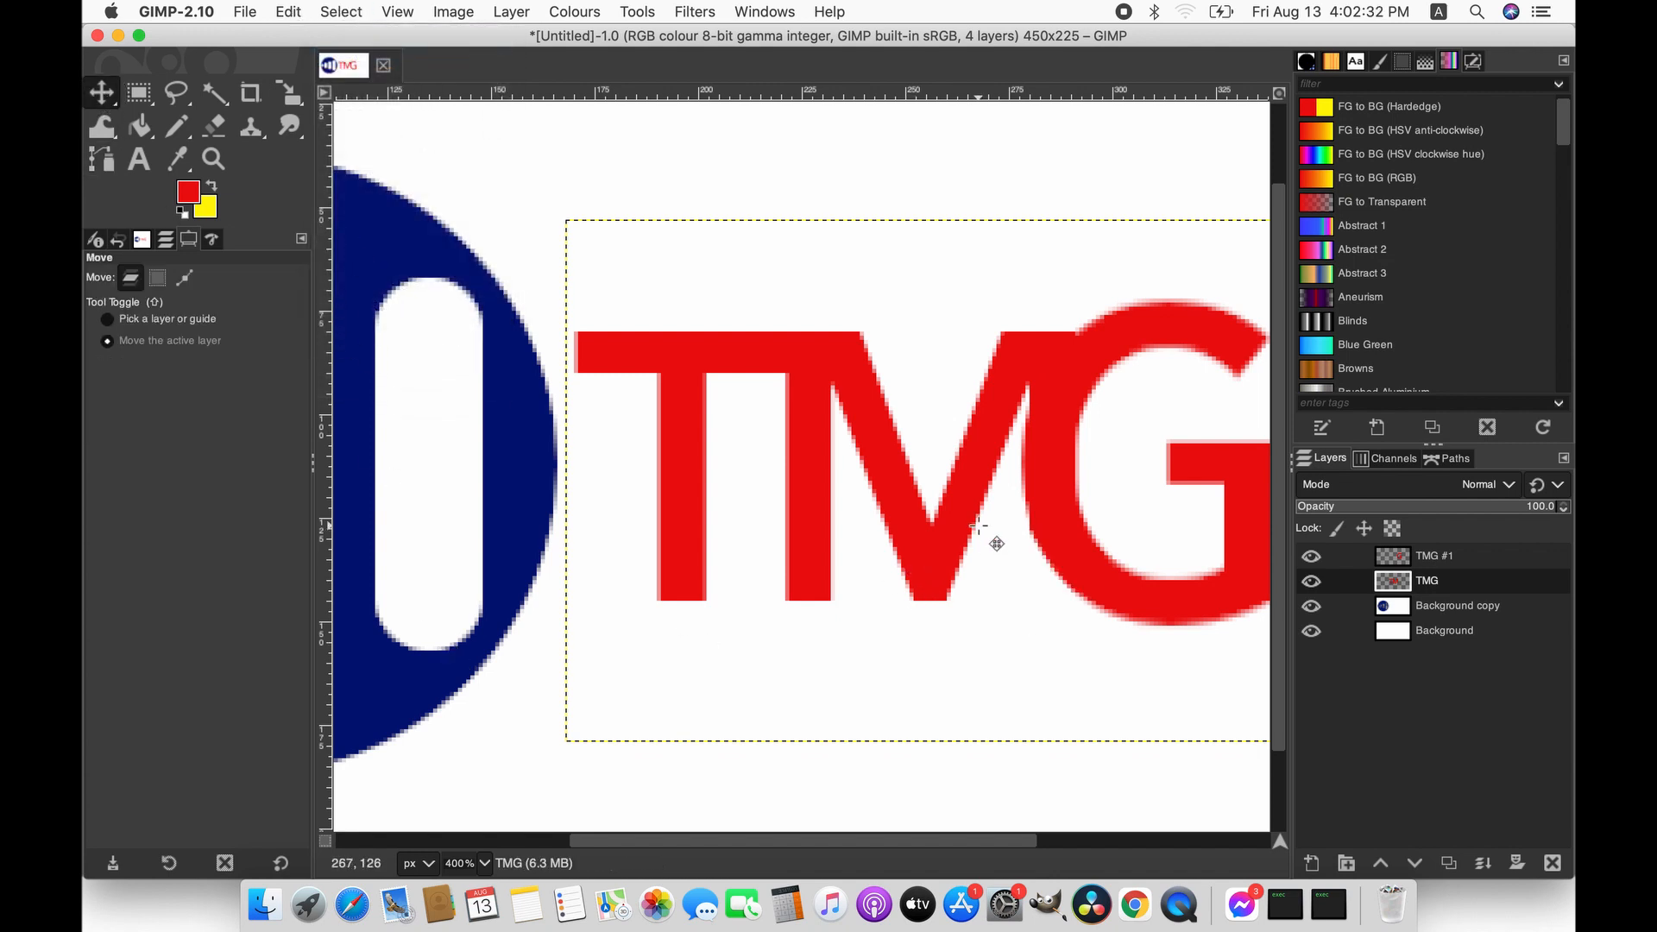
{"action": "left_click", "coordinate": [486, 863]}
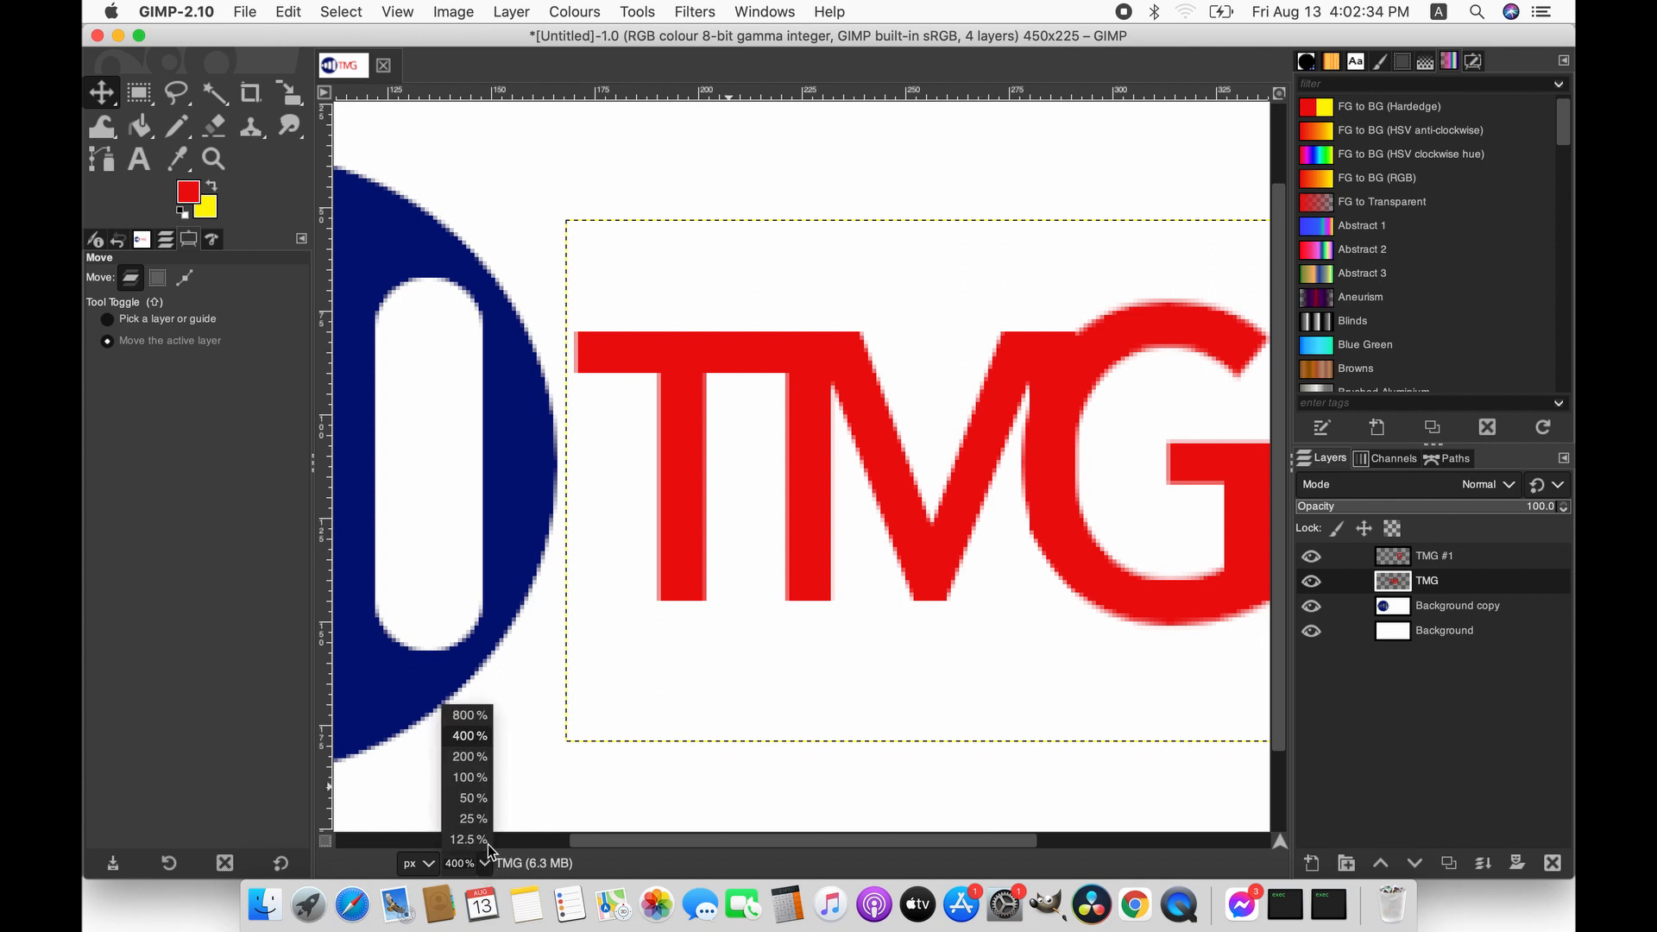
{"action": "left_click", "coordinate": [470, 778]}
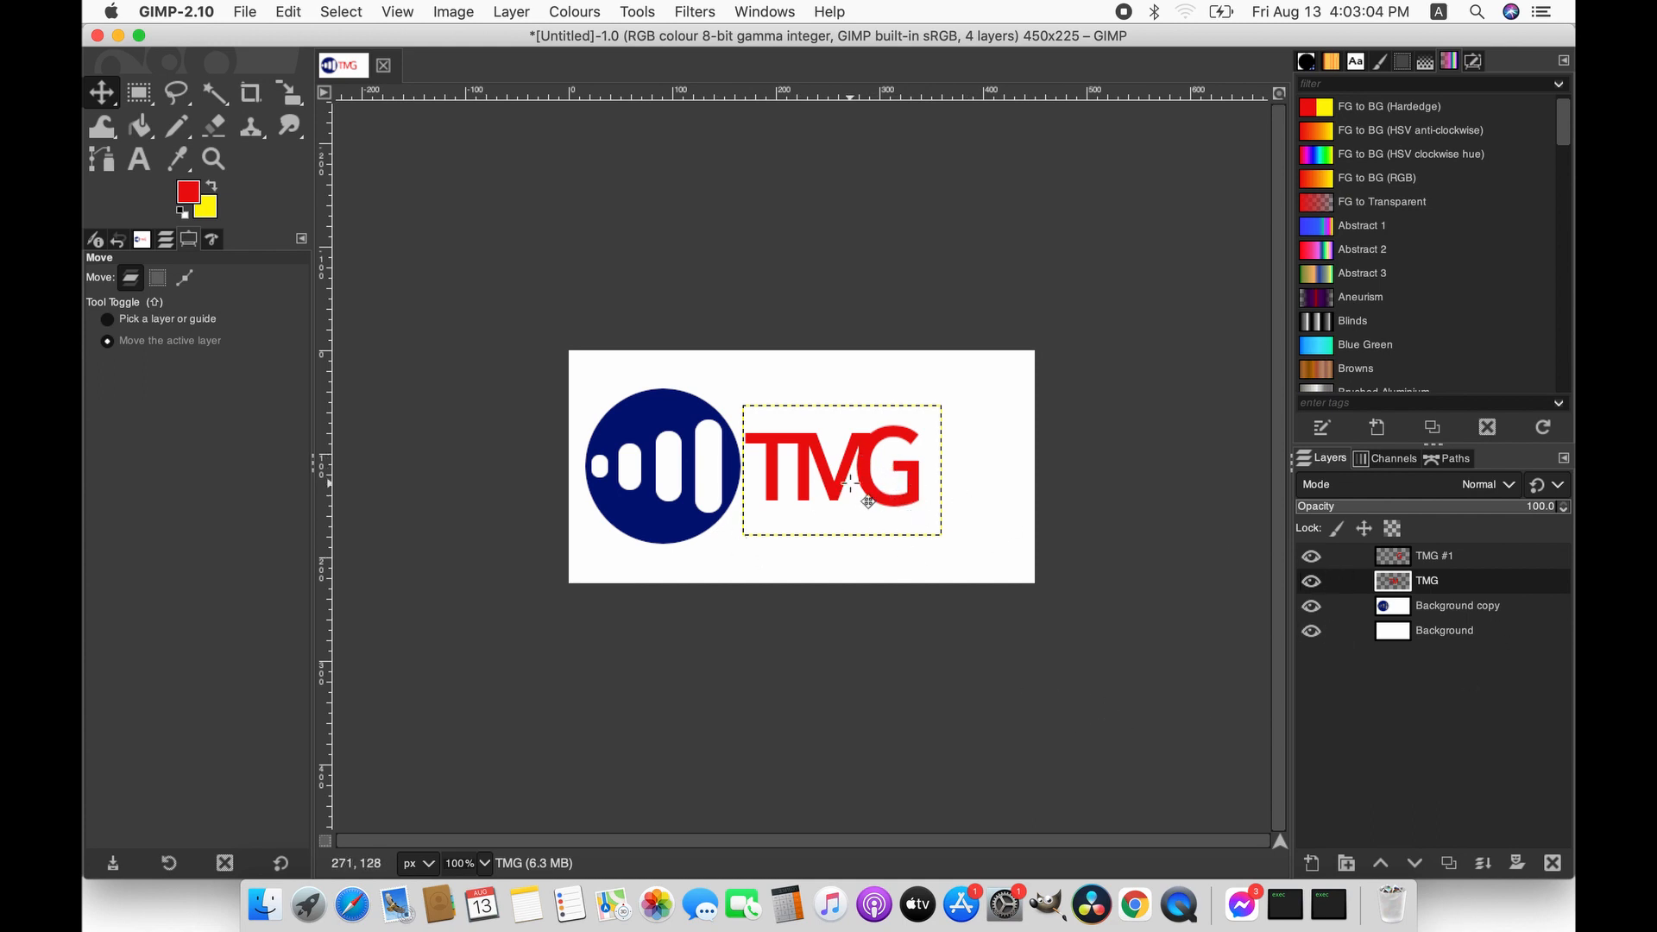
- Duplicate the enlarged G layer, TMG #1
{"action": "left_click", "coordinate": [1413, 561]}
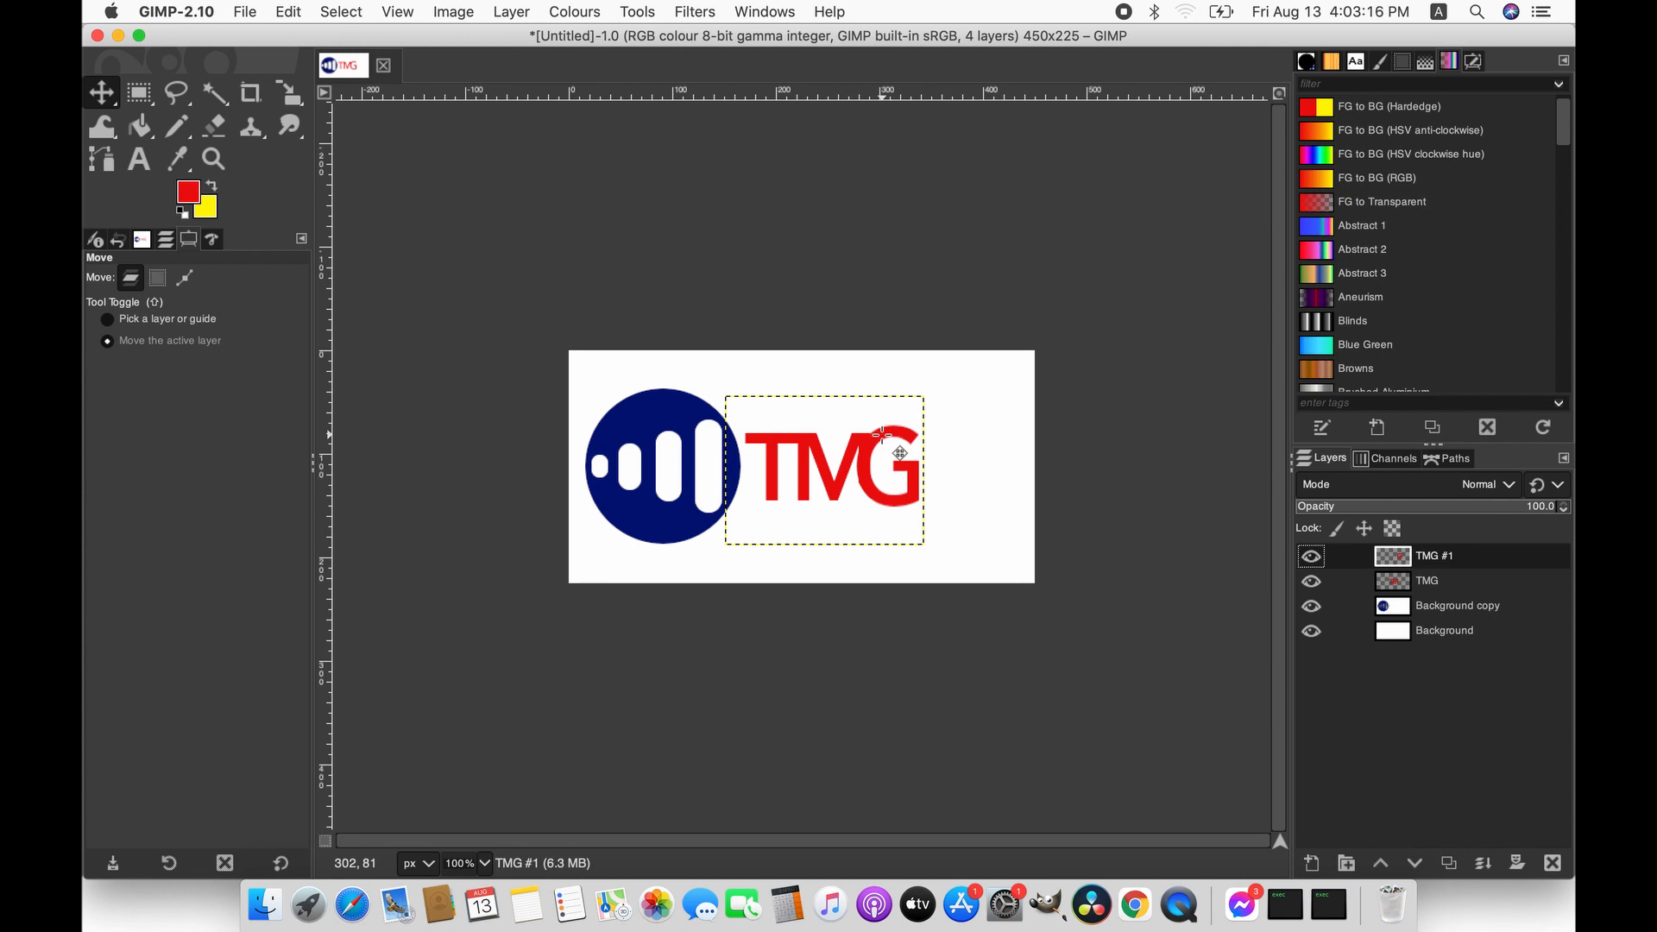
{"action": "left_click", "coordinate": [485, 864]}
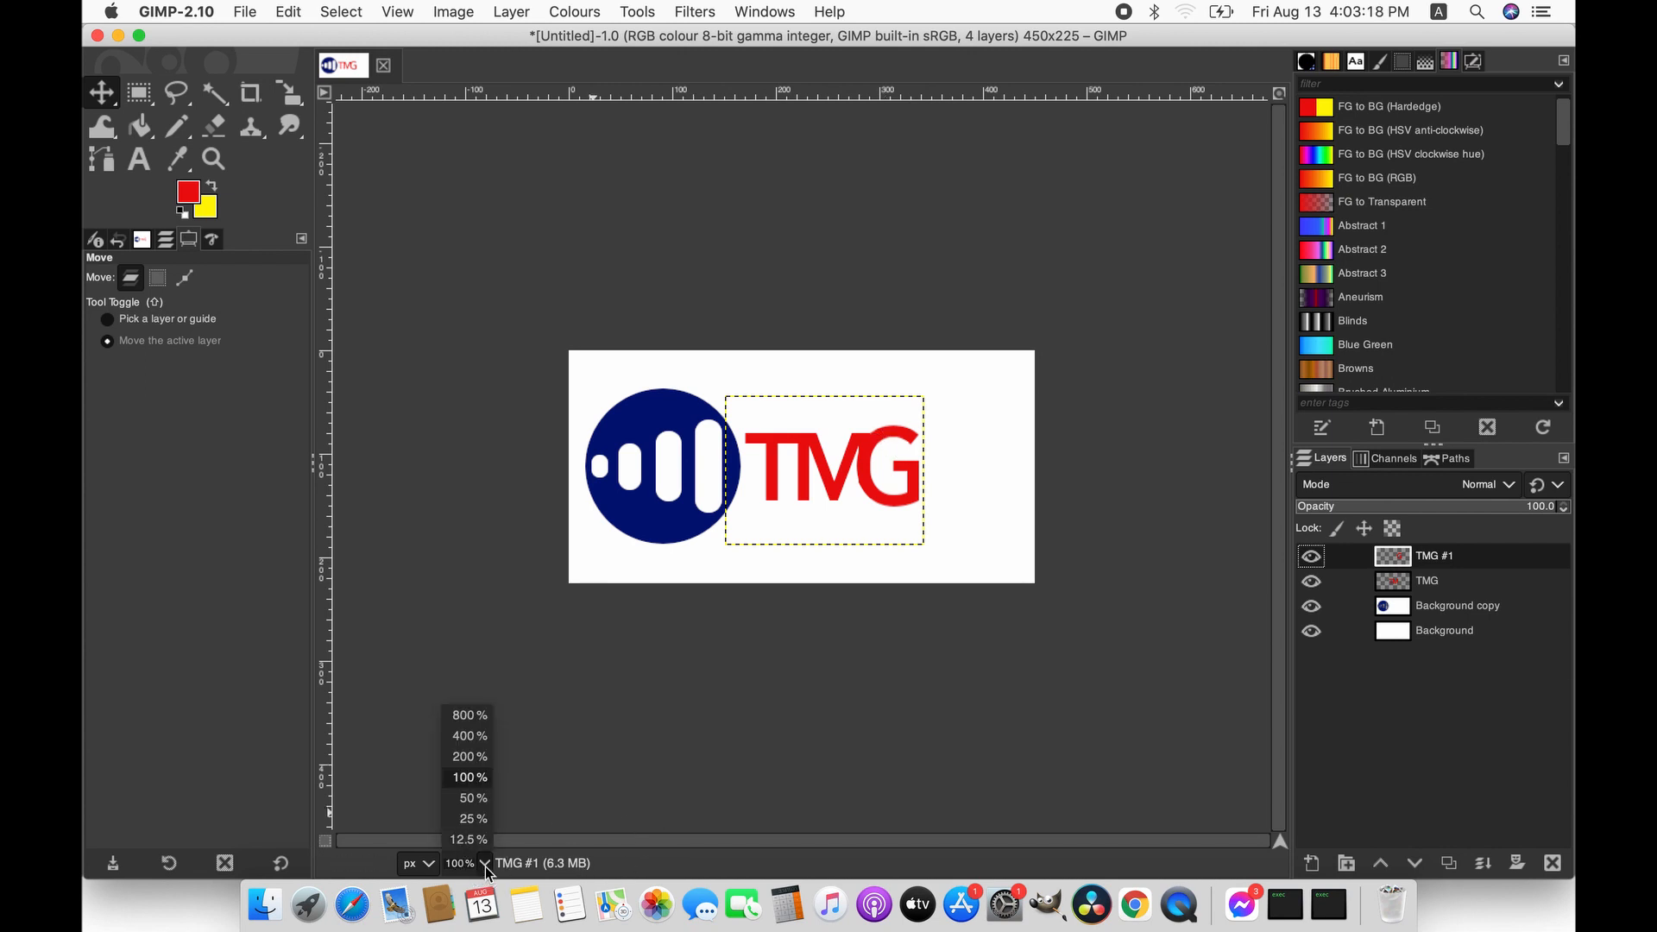
{"action": "left_click", "coordinate": [470, 736]}
{"action": "left_click_drag", "start_coordinate": [708, 842], "coordinate": [759, 847]}
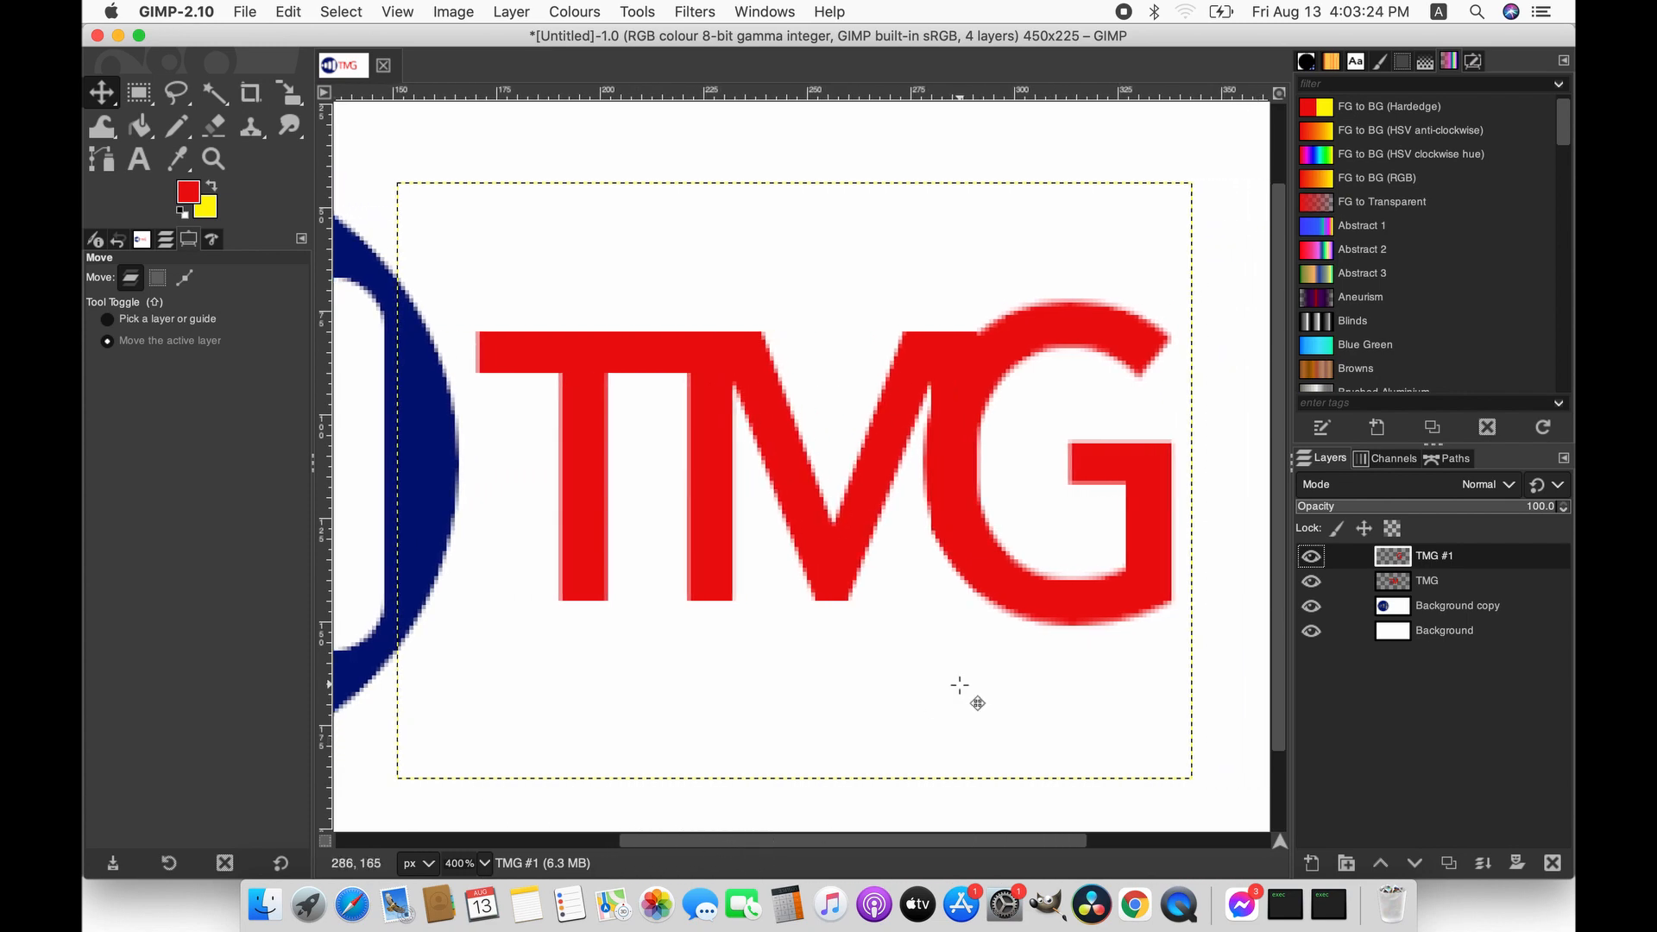
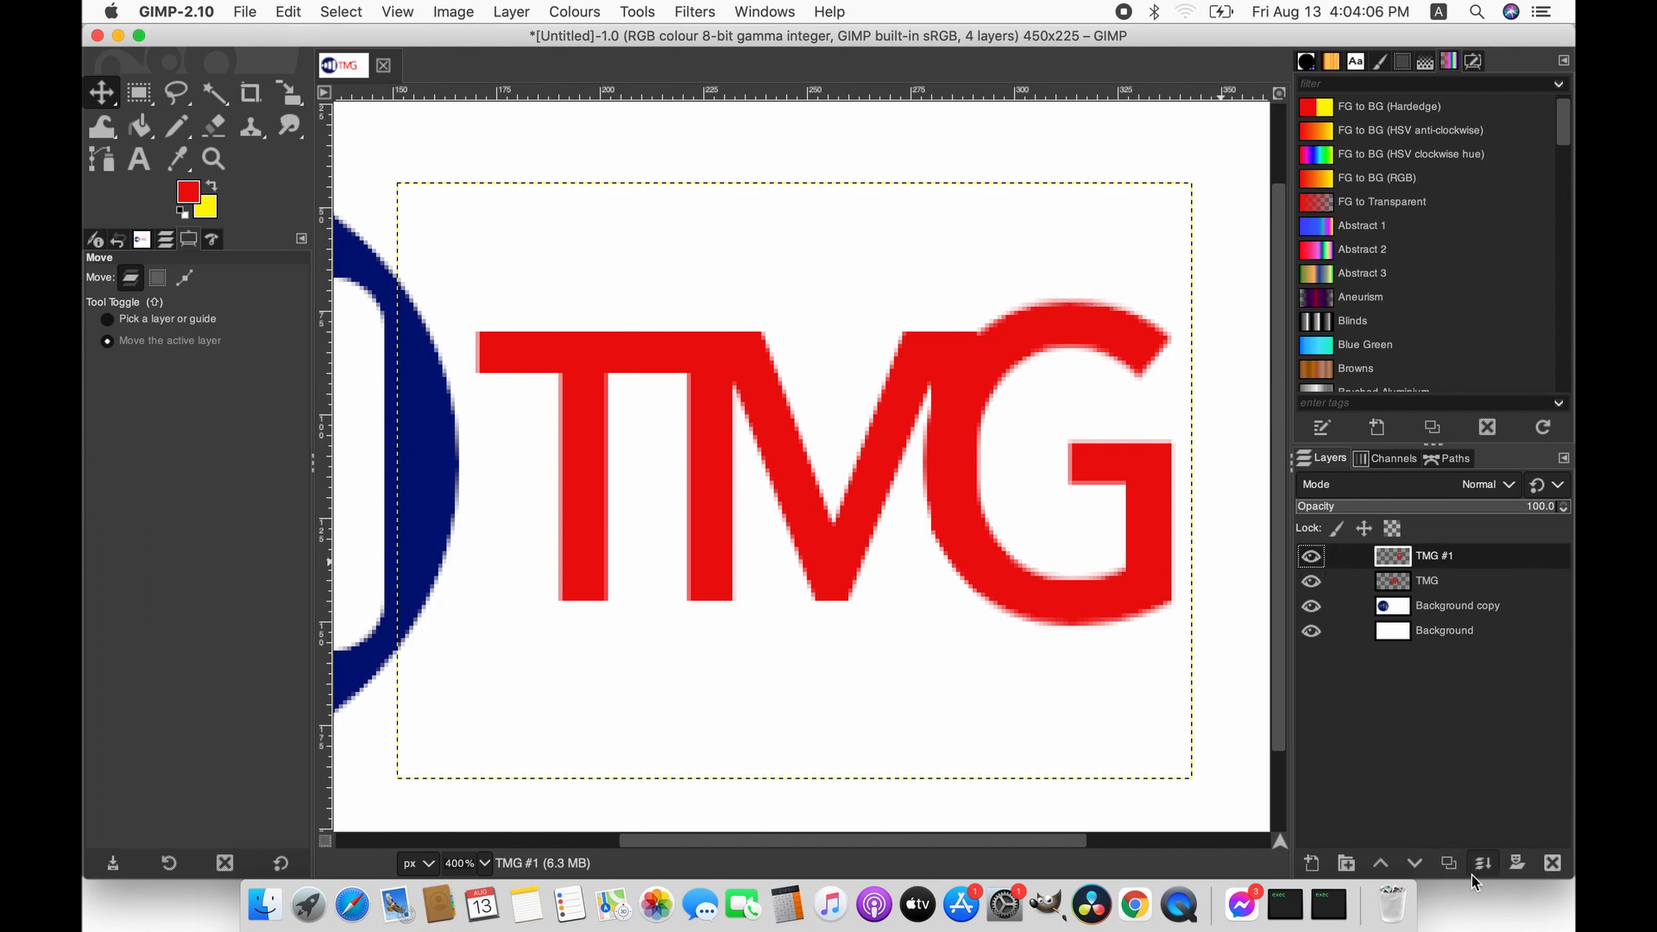
{"action": "left_click", "coordinate": [1451, 867]}
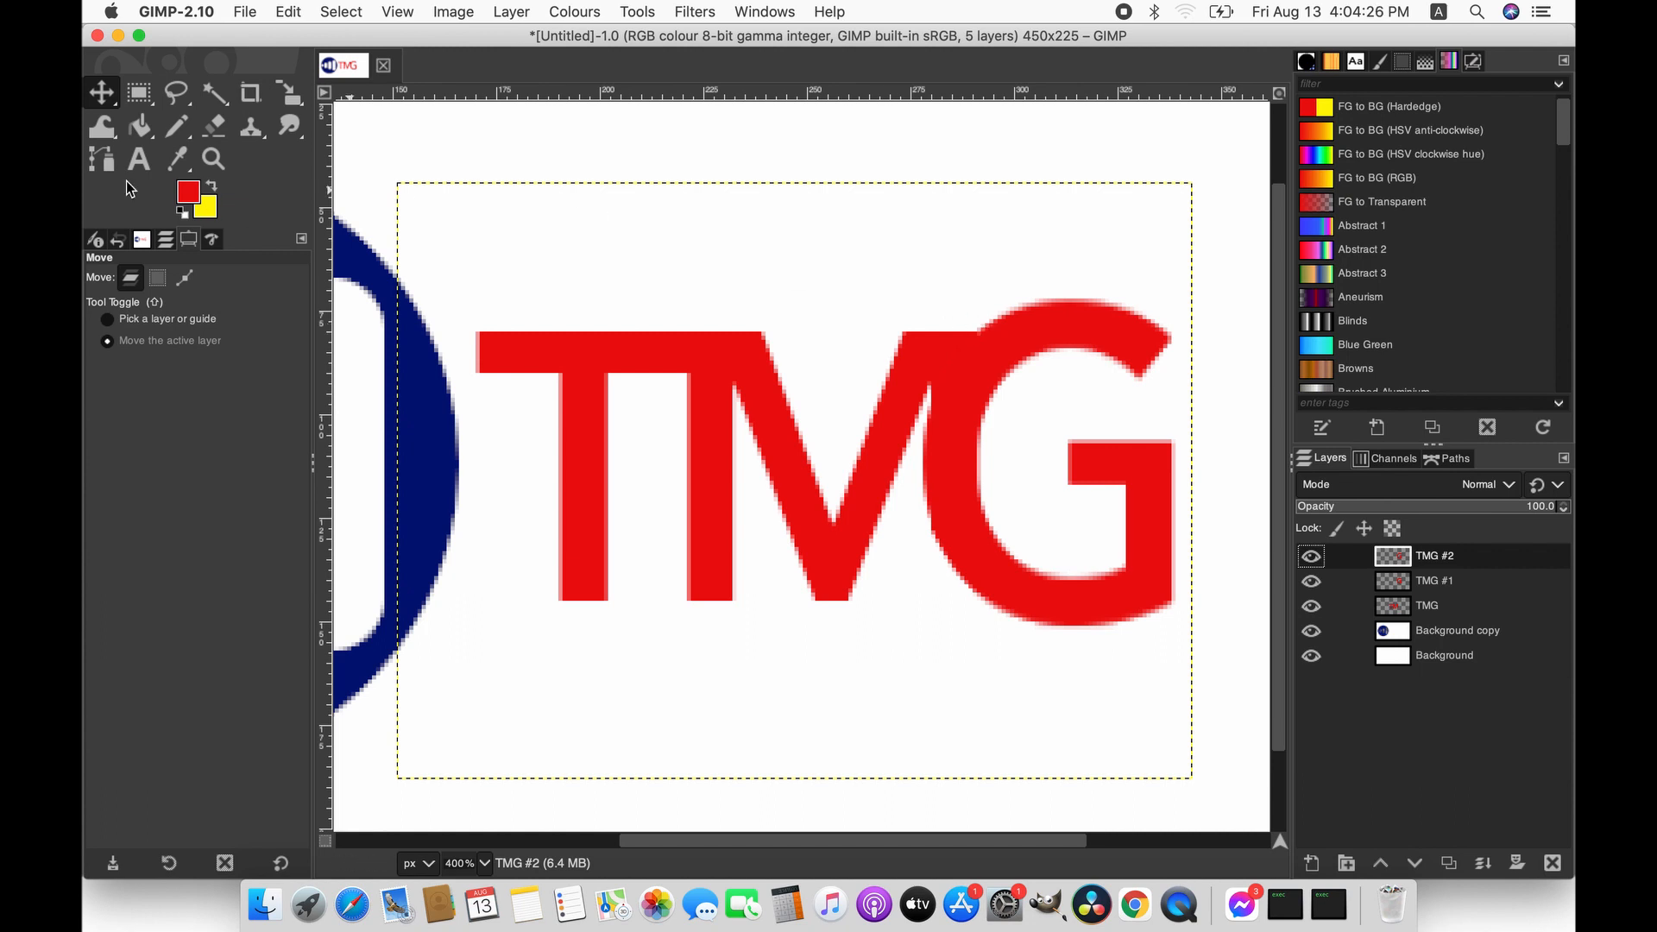
- Draw a closed path around the G's upper arc on the duplicate layer, starting where the arc meets the M's top edge
{"action": "left_click", "coordinate": [108, 164]}
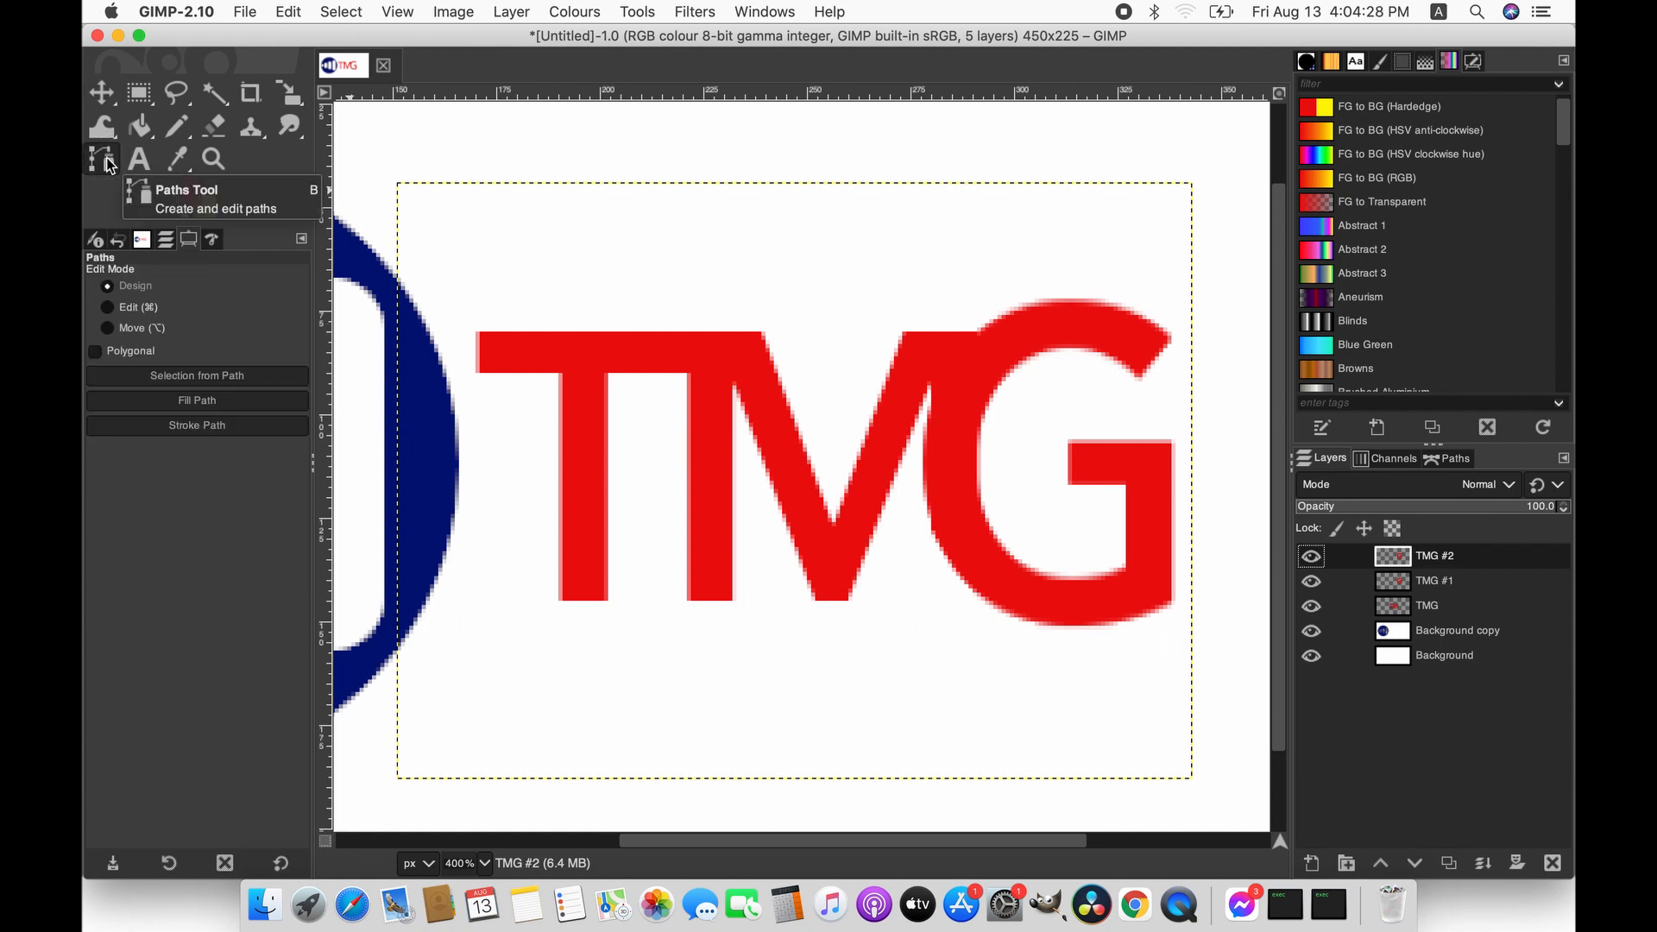
{"action": "left_click", "coordinate": [976, 326]}
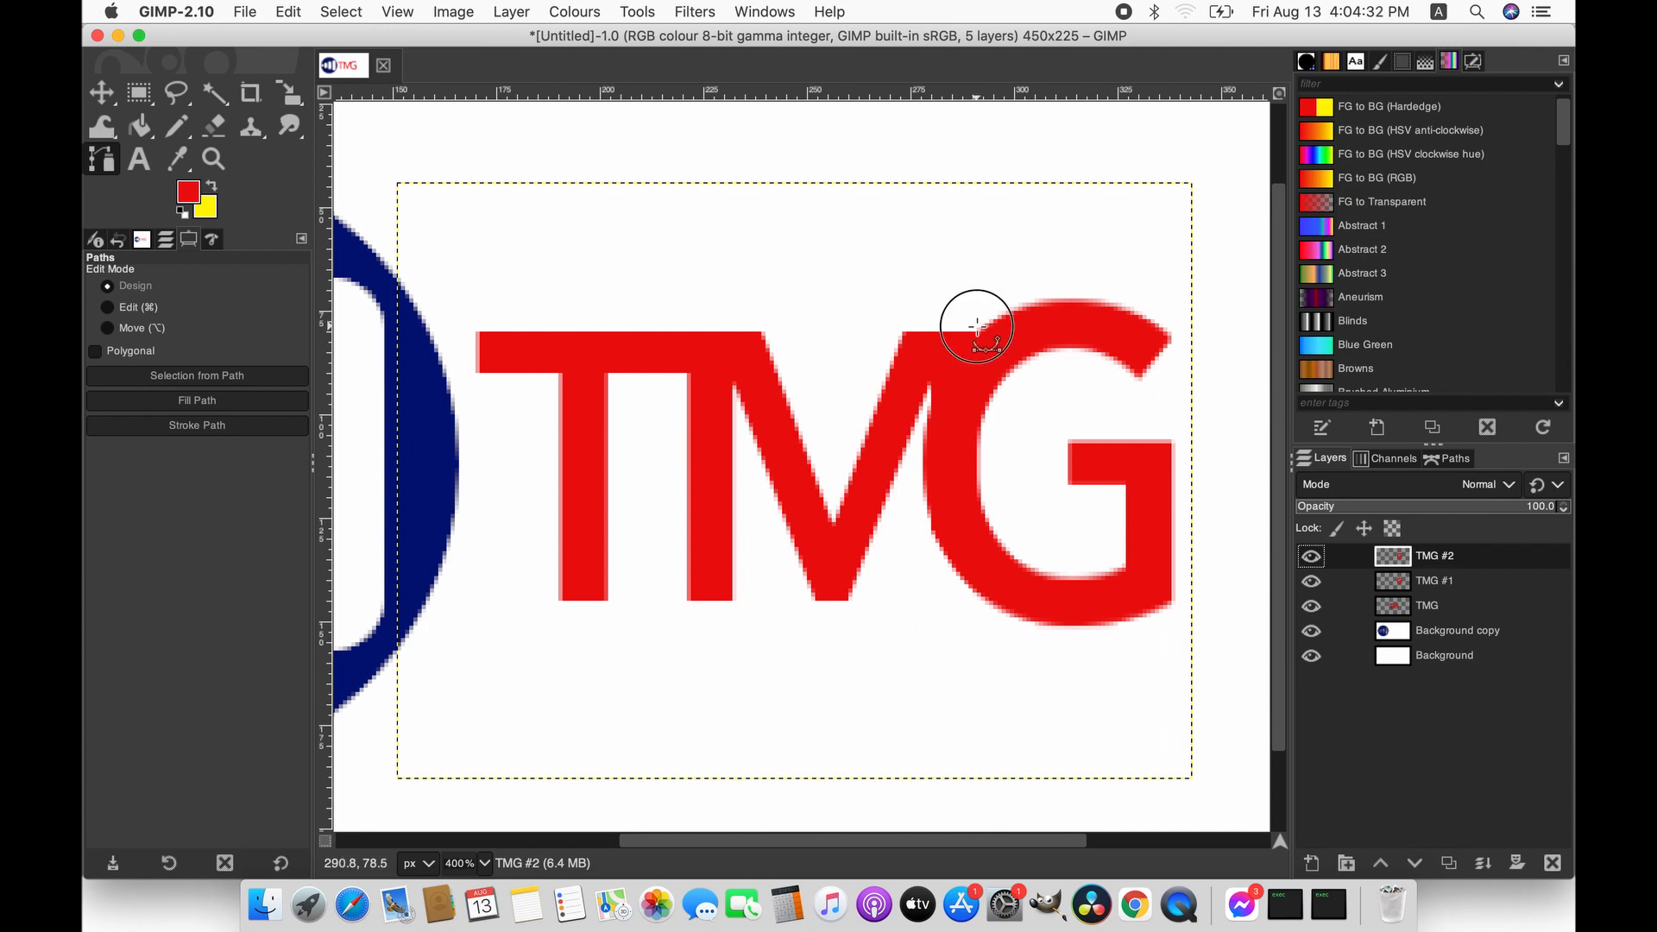
{"action": "left_click", "coordinate": [1019, 373]}
{"action": "left_click", "coordinate": [1145, 405]}
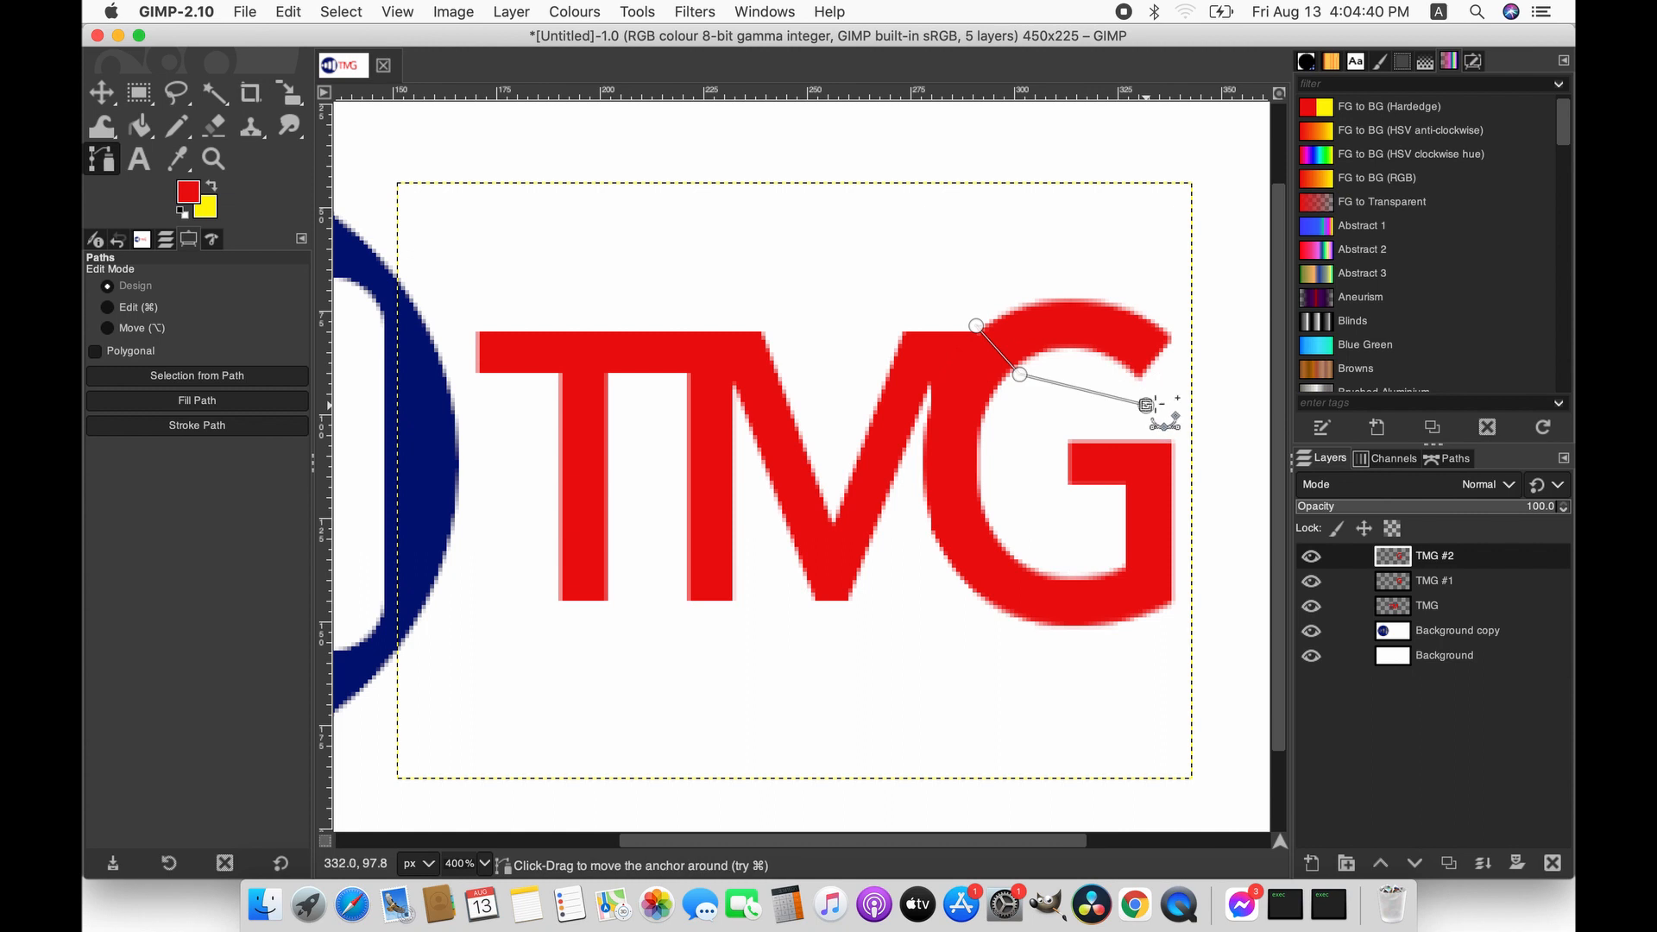
{"action": "left_click", "coordinate": [1186, 337]}
{"action": "left_click", "coordinate": [1132, 237]}
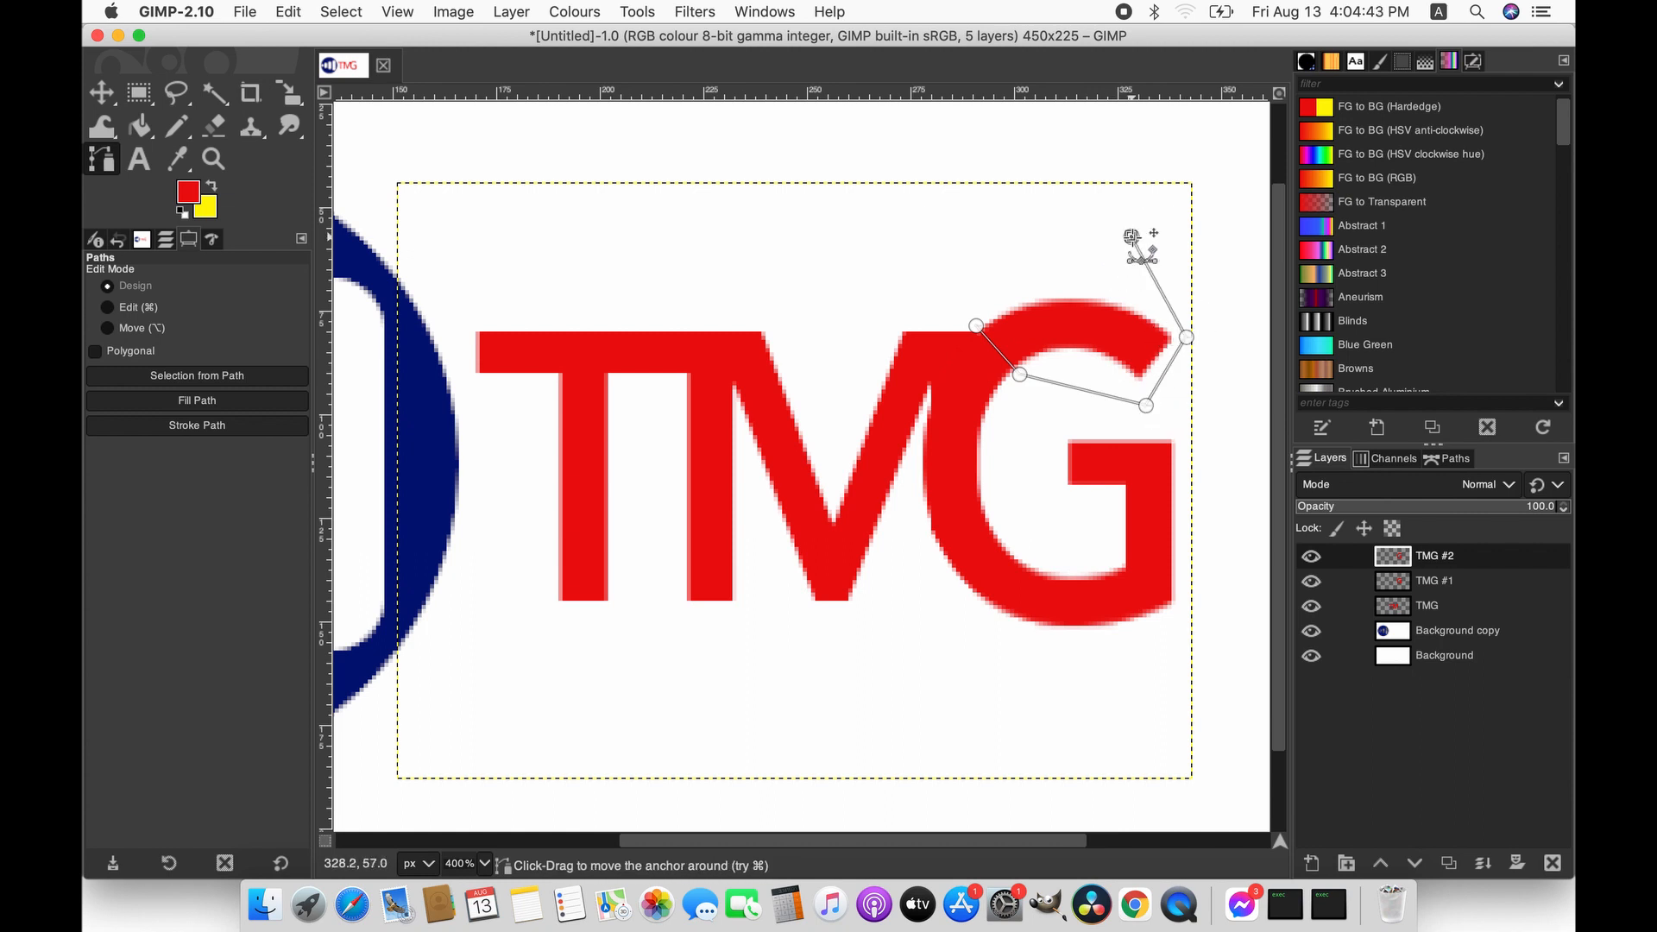
{"action": "left_click", "coordinate": [985, 275]}
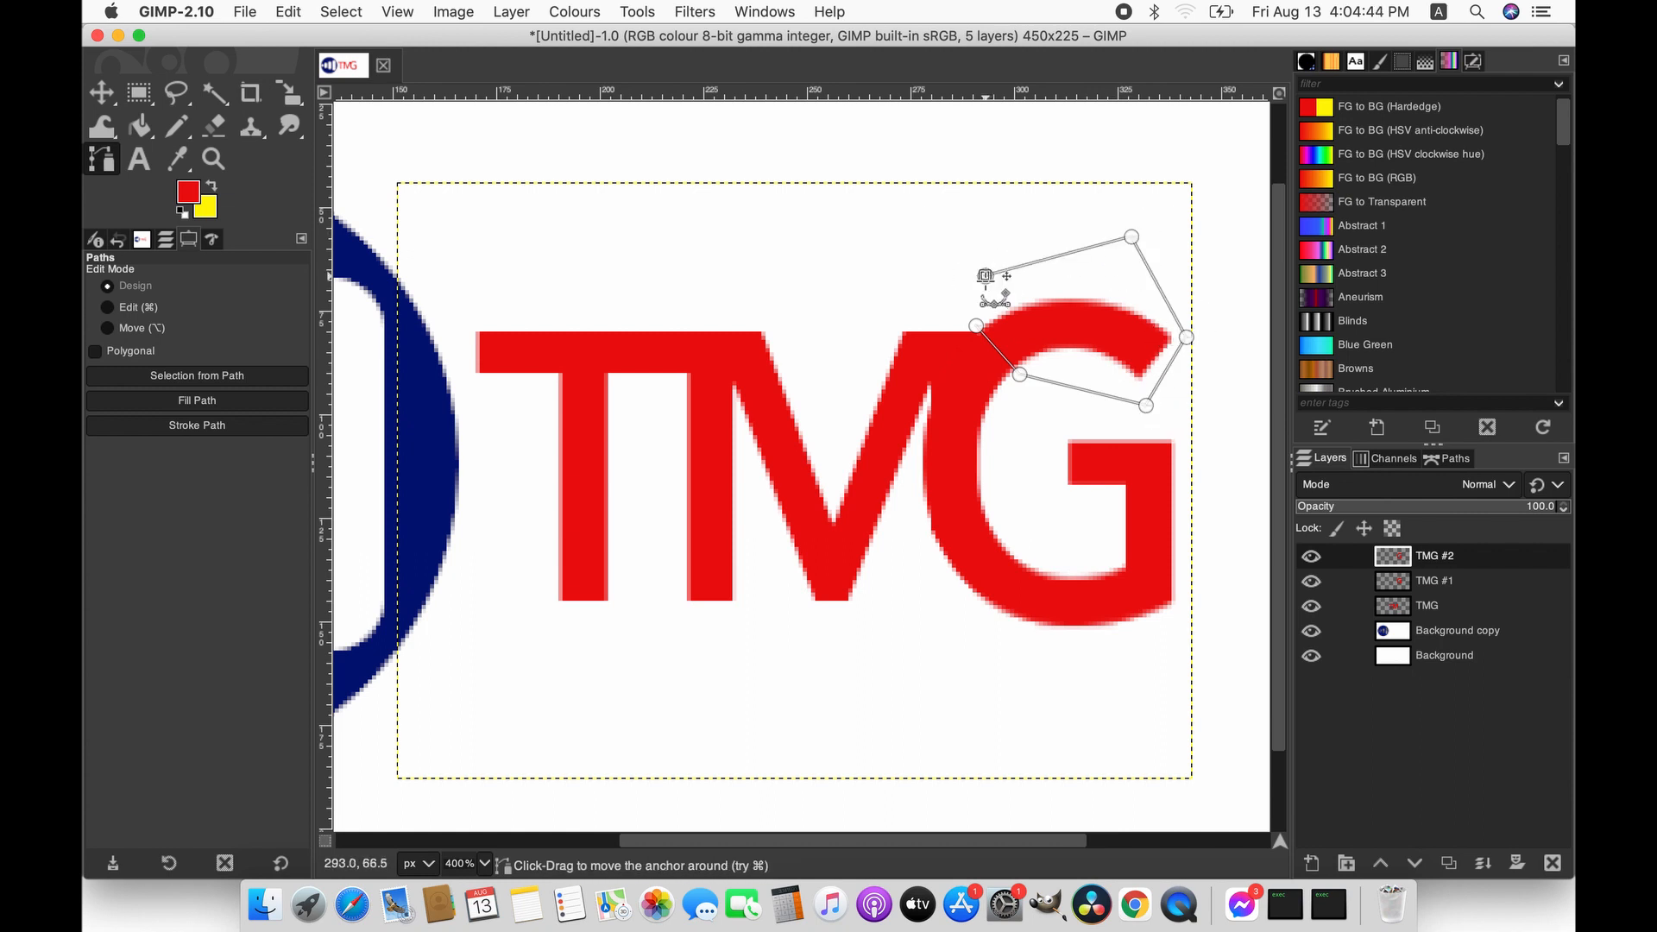
{"action": "left_click", "coordinate": [978, 325]}
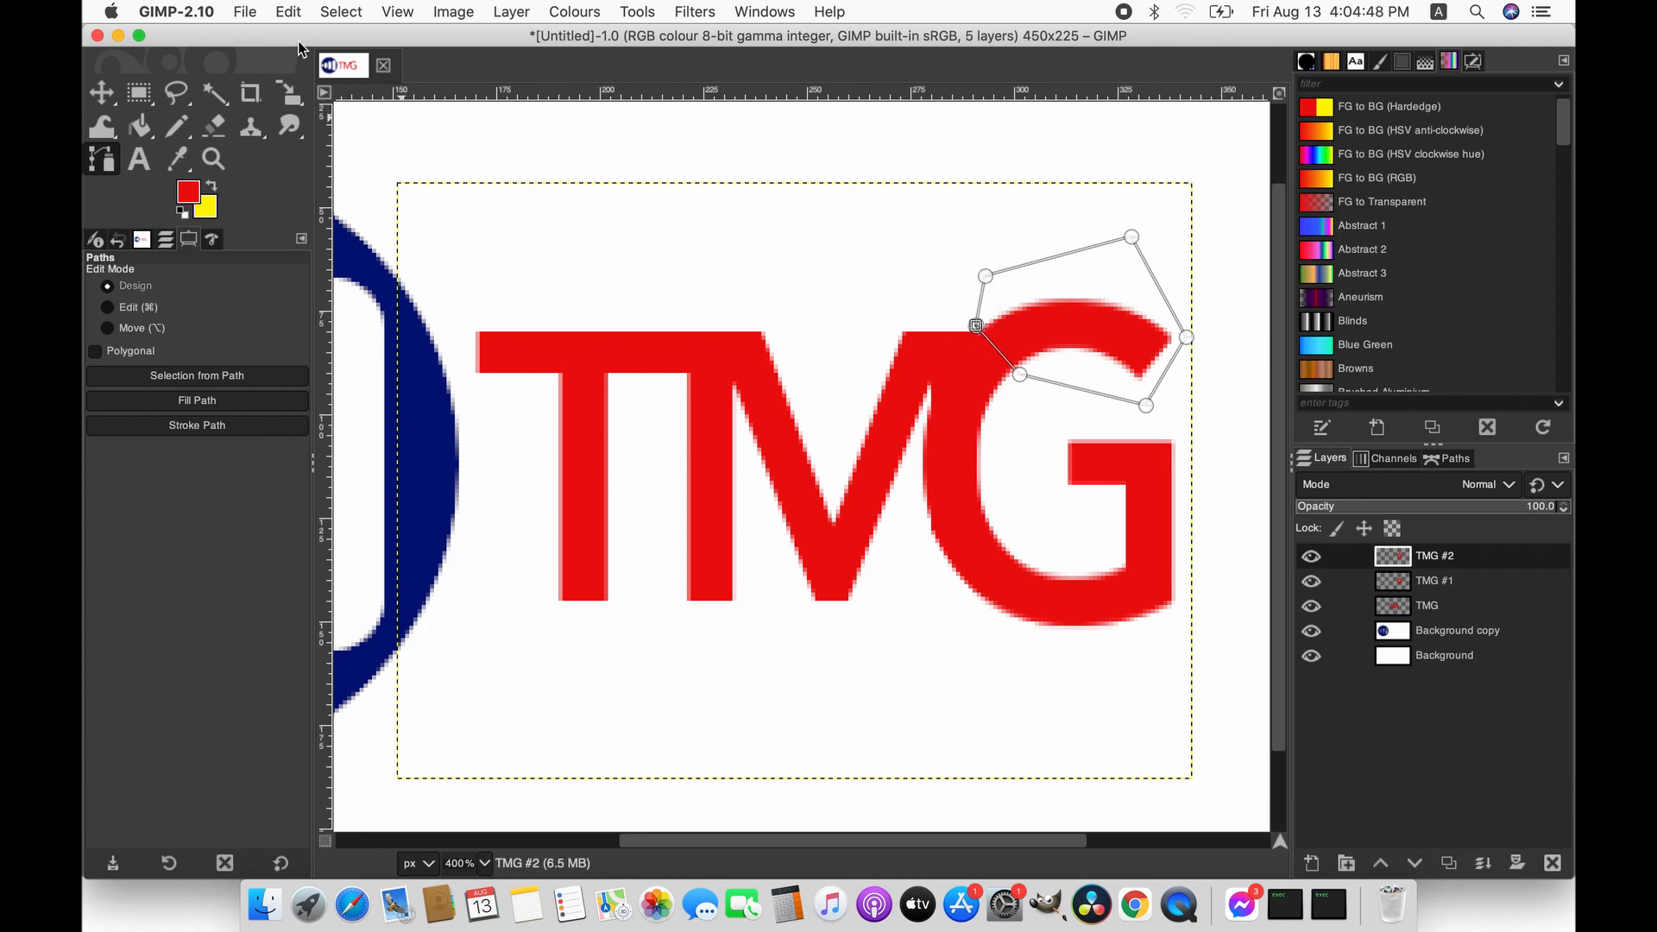
- Cut everything outside the path from the duplicate layer, leaving only the G's upper arc, and hide the TMG #1 layer
{"action": "left_click", "coordinate": [341, 11]}
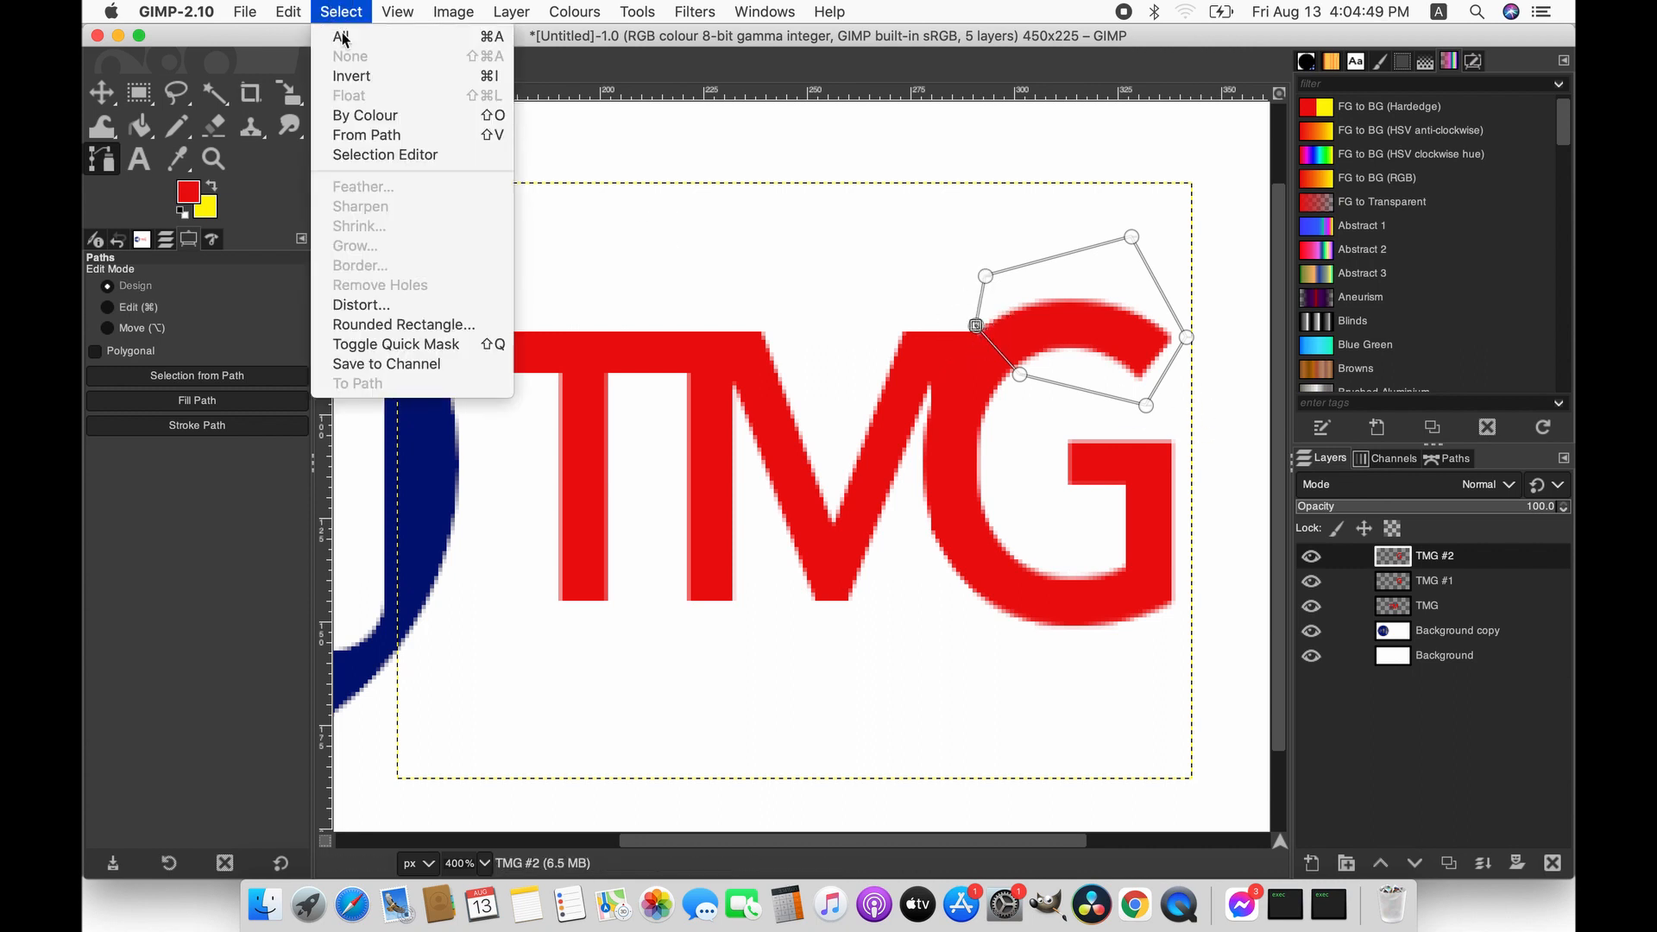
{"action": "left_click", "coordinate": [376, 136]}
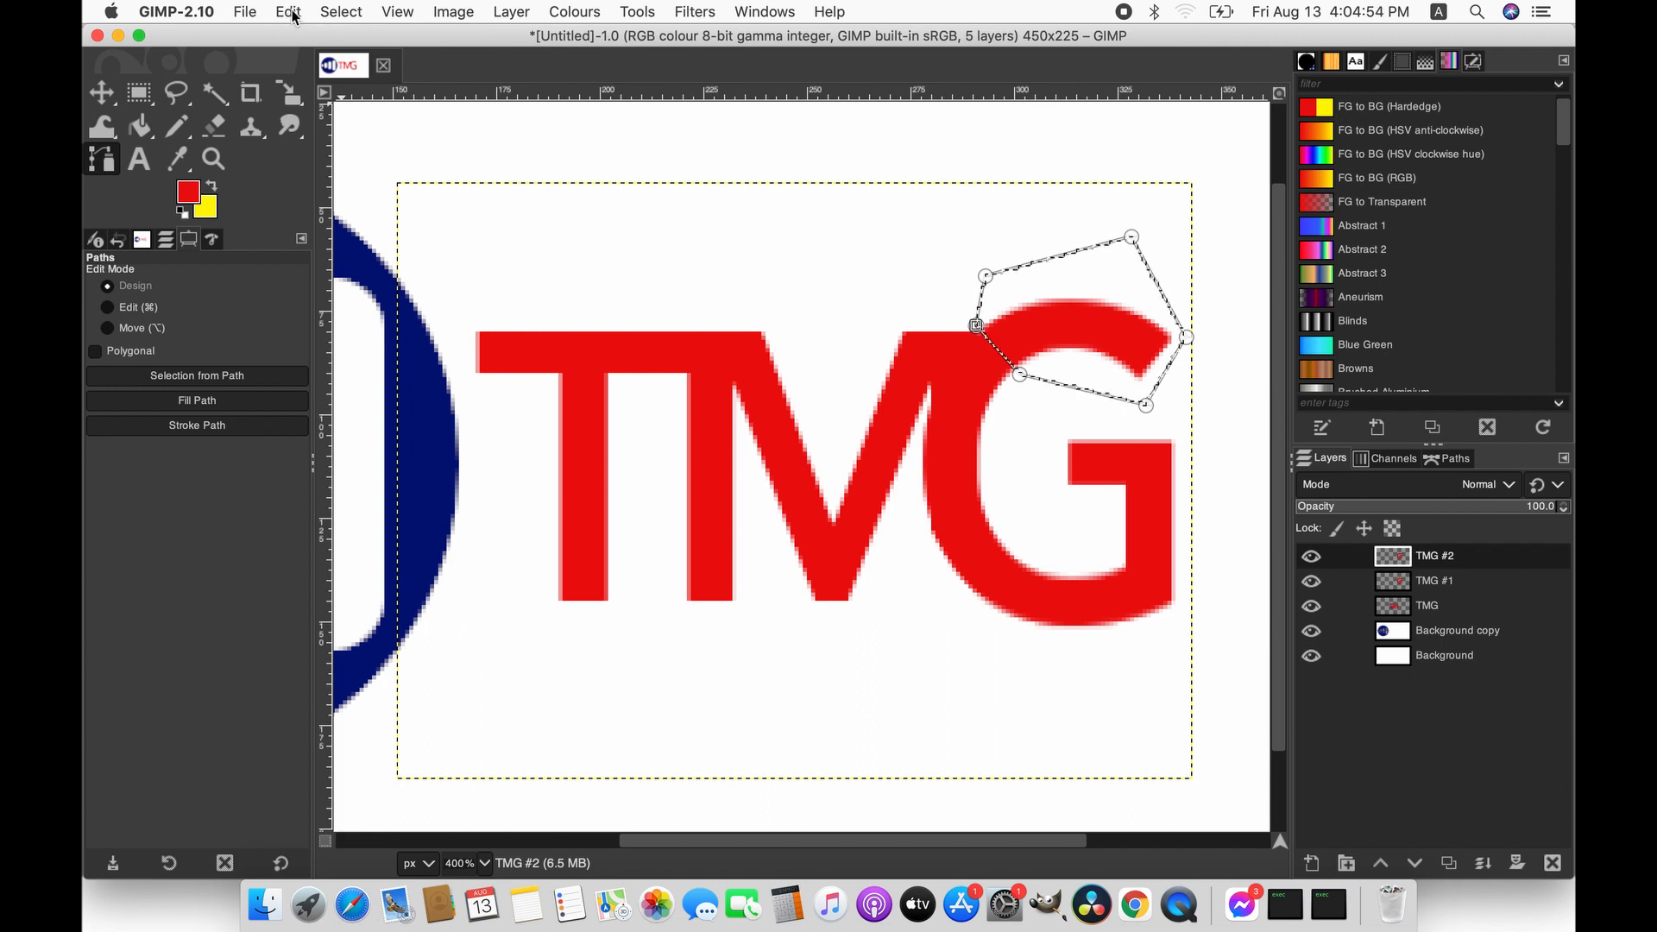
{"action": "left_click", "coordinate": [341, 11]}
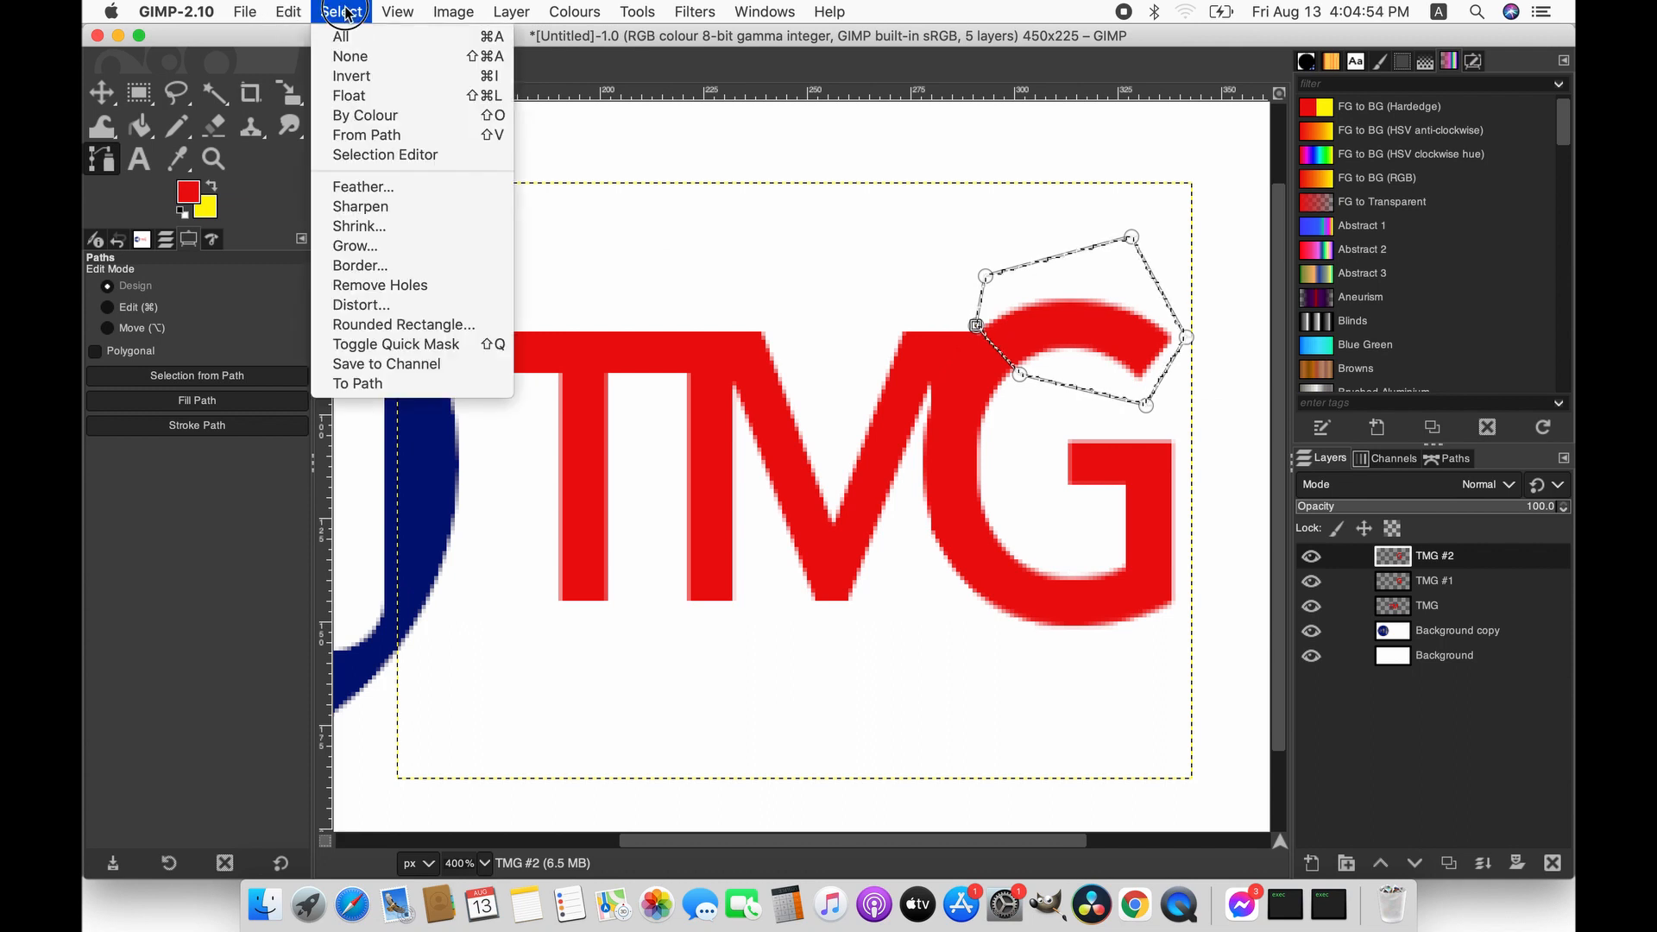
{"action": "left_click", "coordinate": [351, 76]}
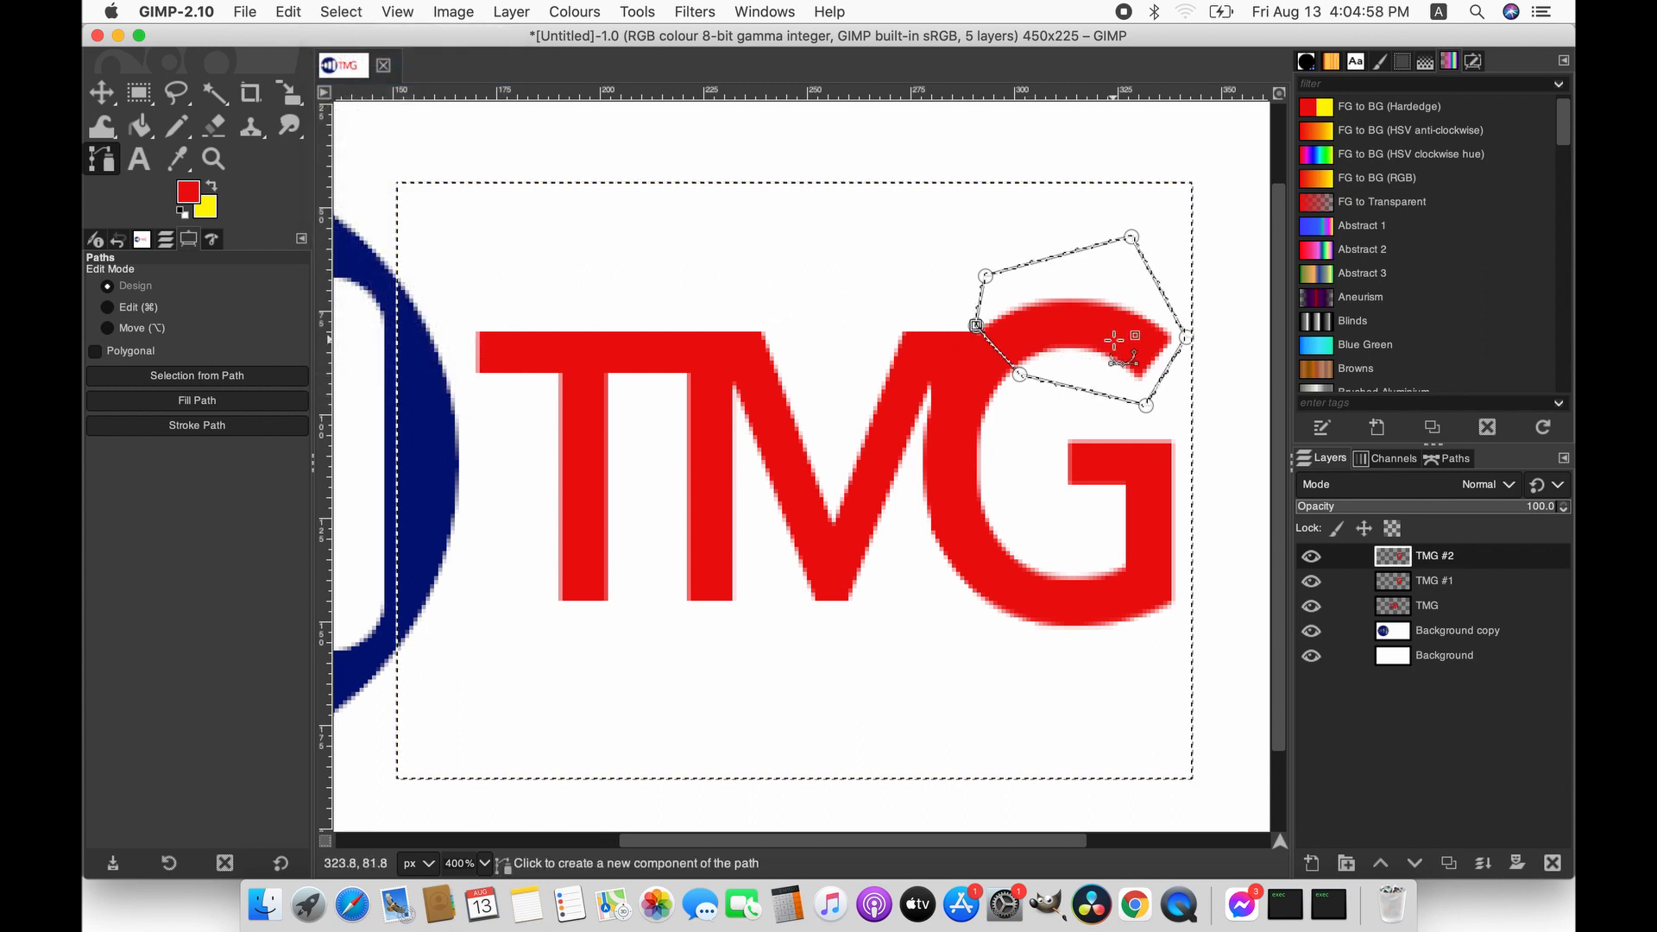
{"action": "left_click", "coordinate": [288, 11]}
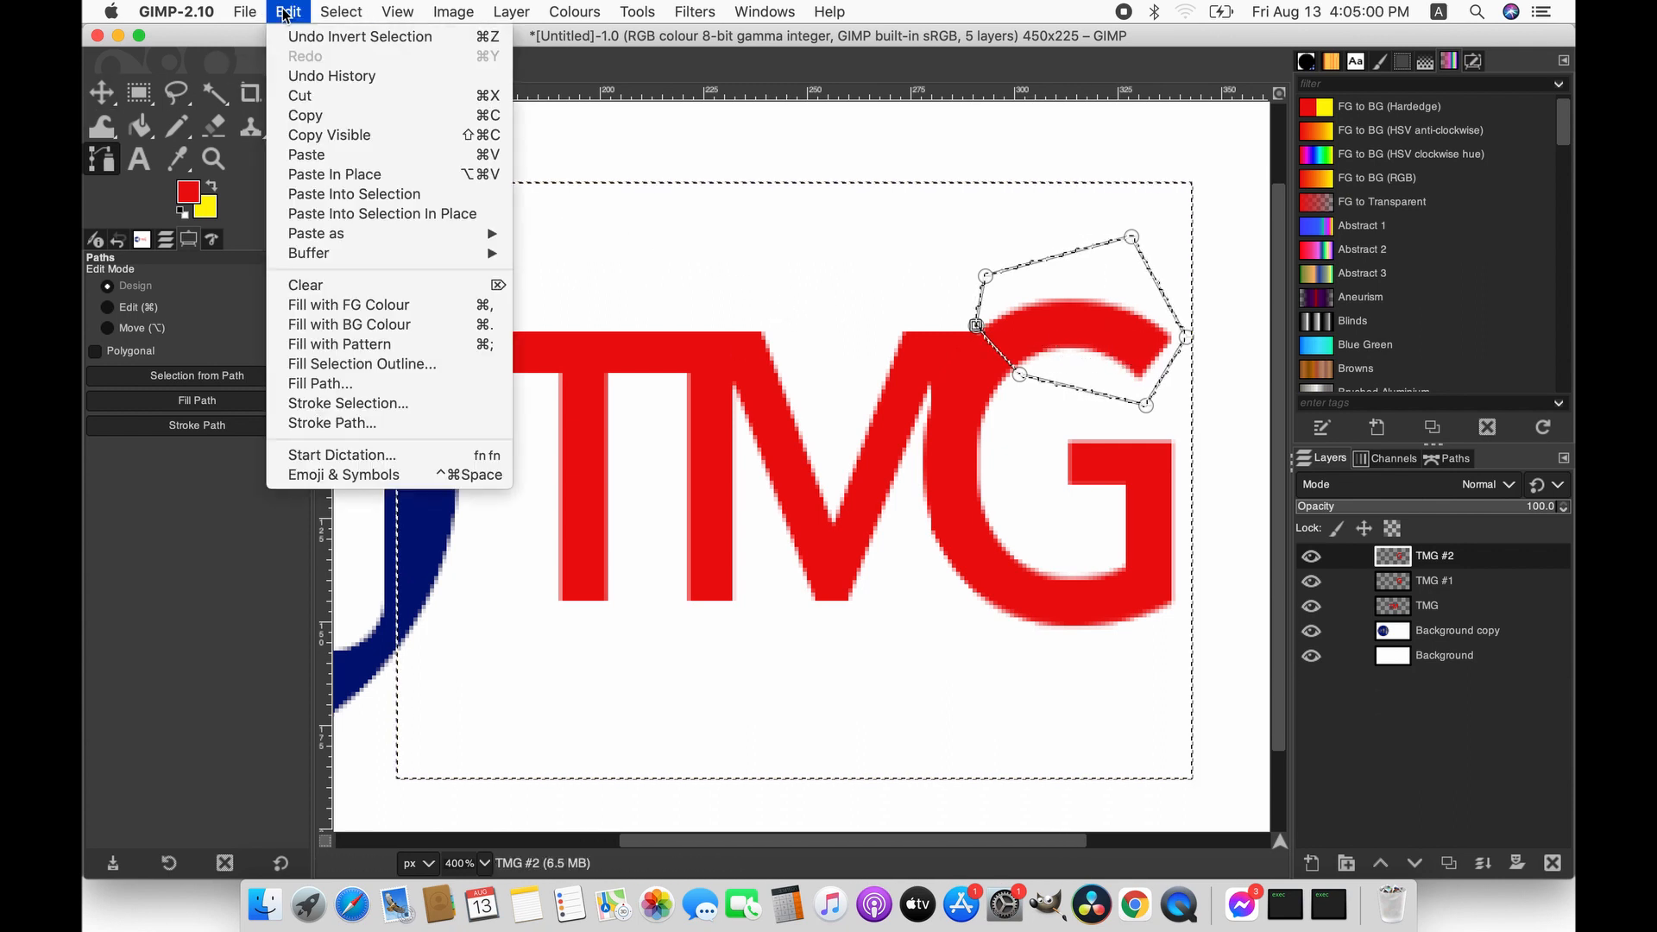
{"action": "left_click", "coordinate": [297, 95]}
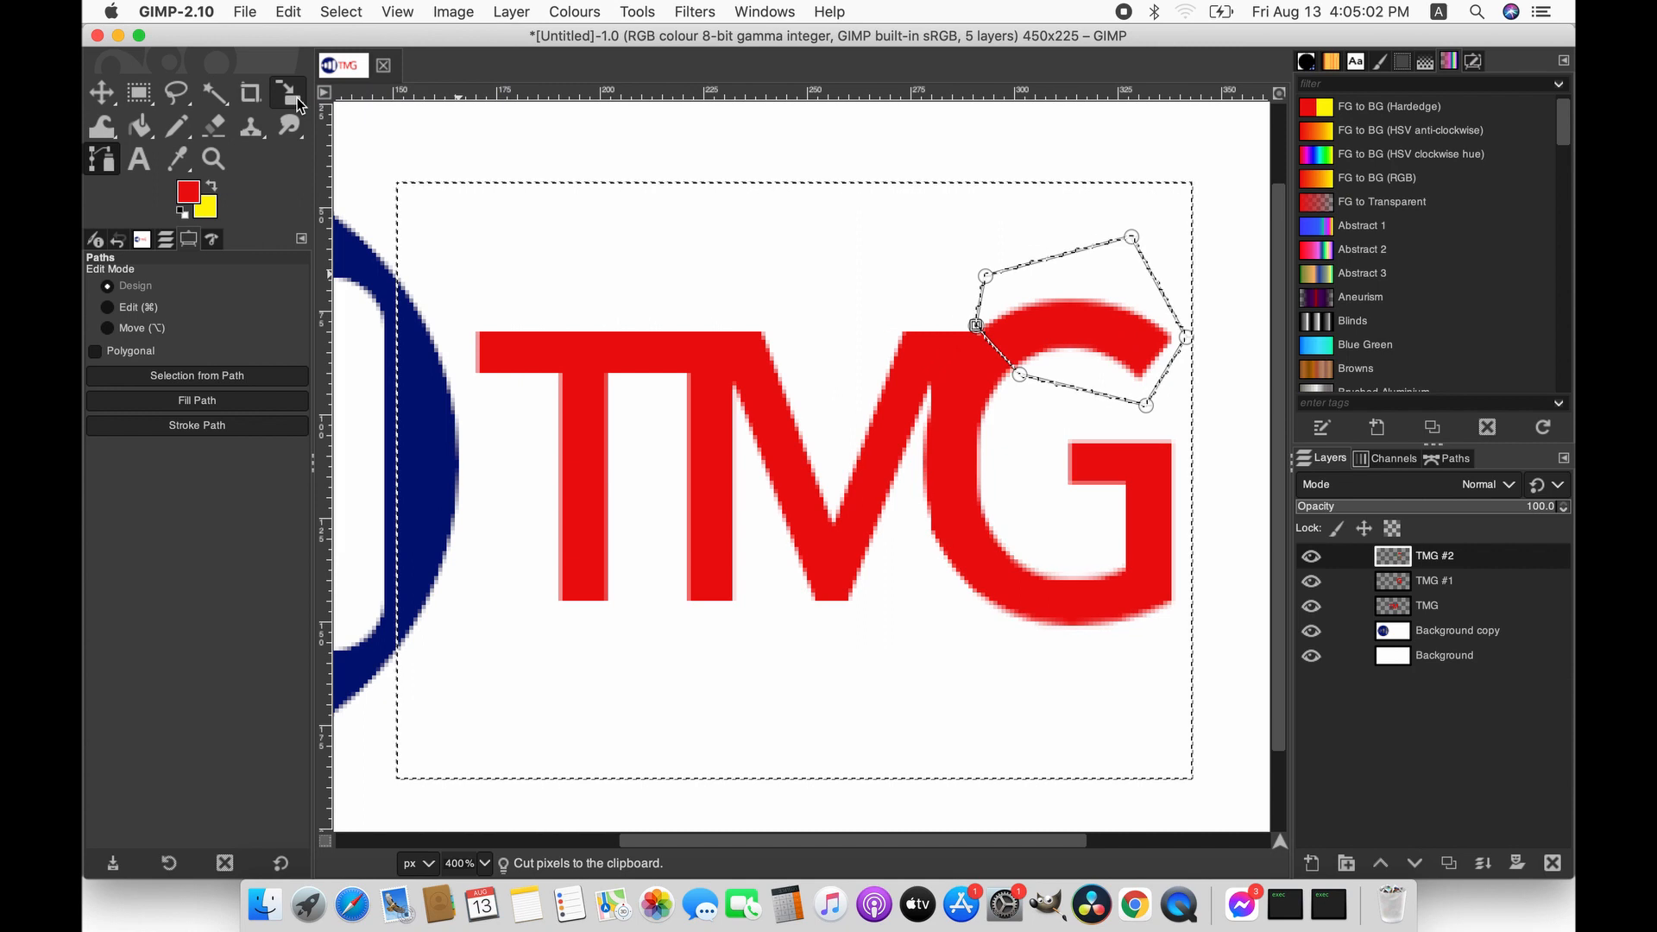
{"action": "left_click", "coordinate": [1312, 584]}
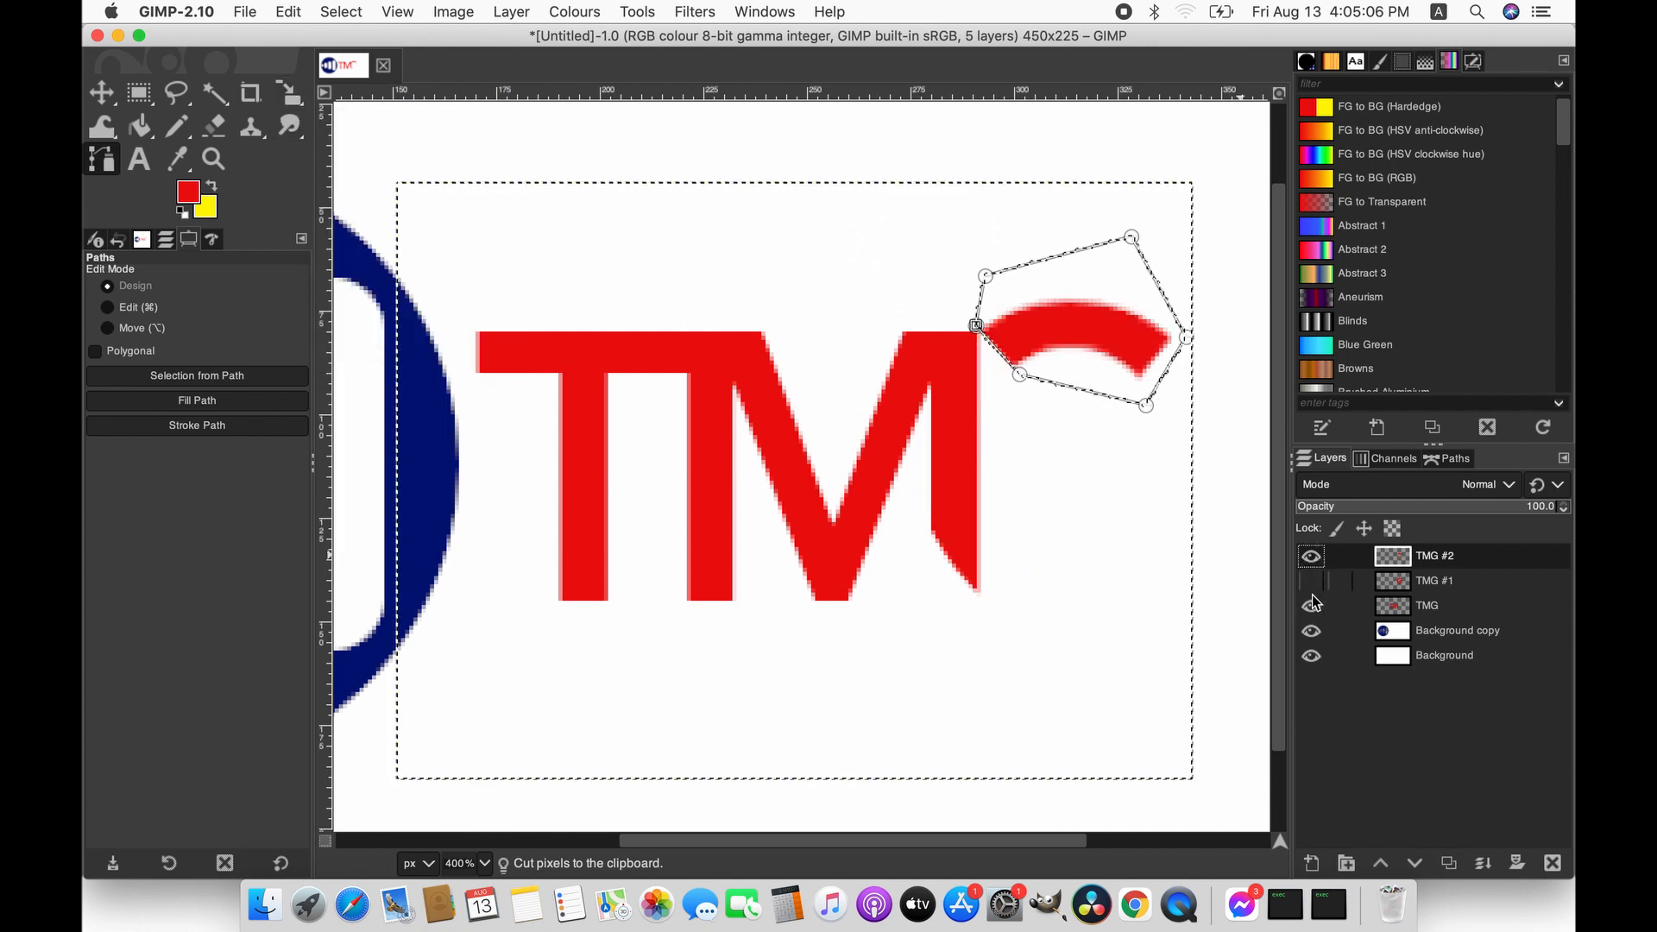
- Clear the selection around the G's upper arc and make the TMG #1 and TMG layers visible
{"action": "left_click", "coordinate": [1312, 606]}
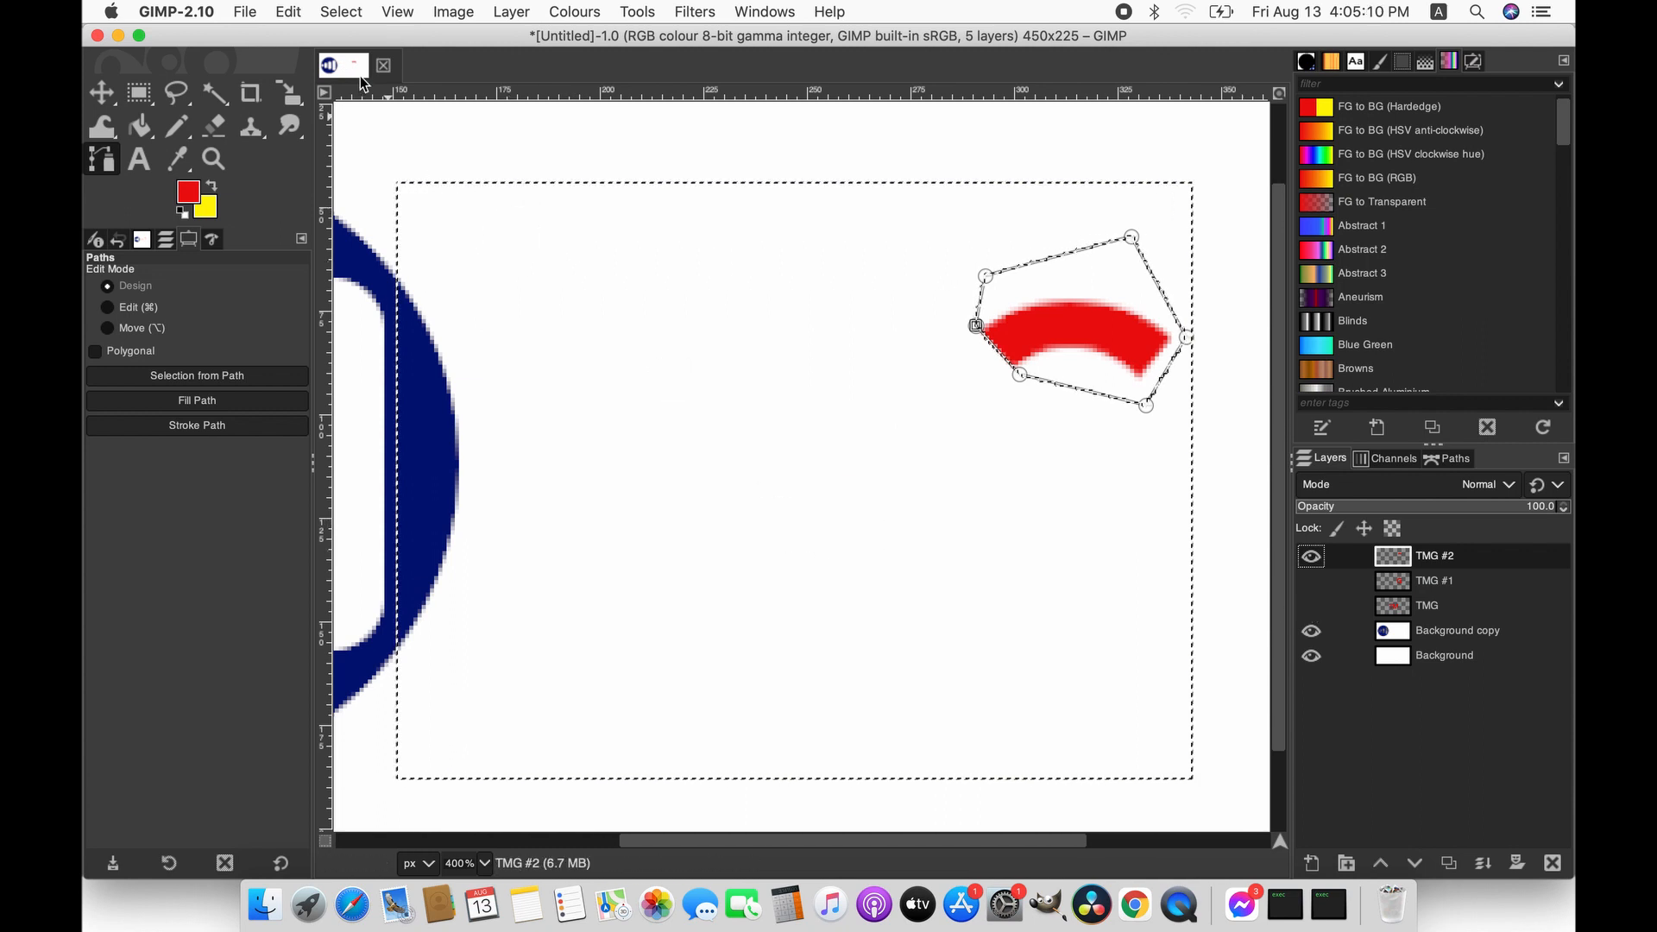
{"action": "left_click", "coordinate": [342, 12]}
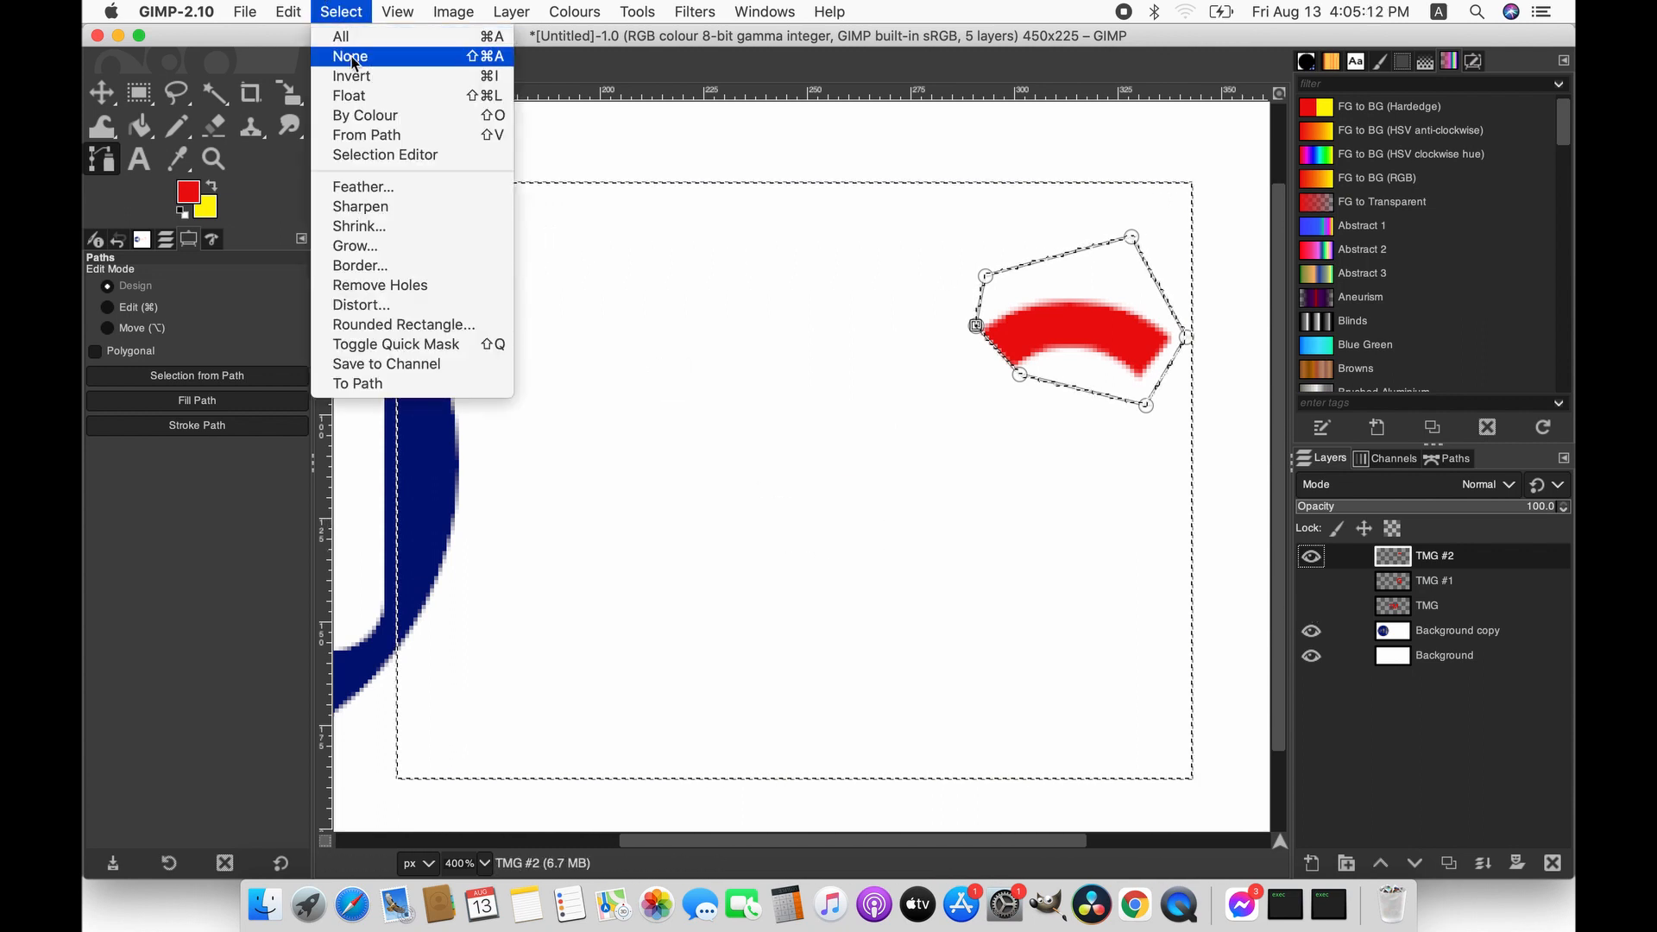
{"action": "left_click", "coordinate": [350, 56]}
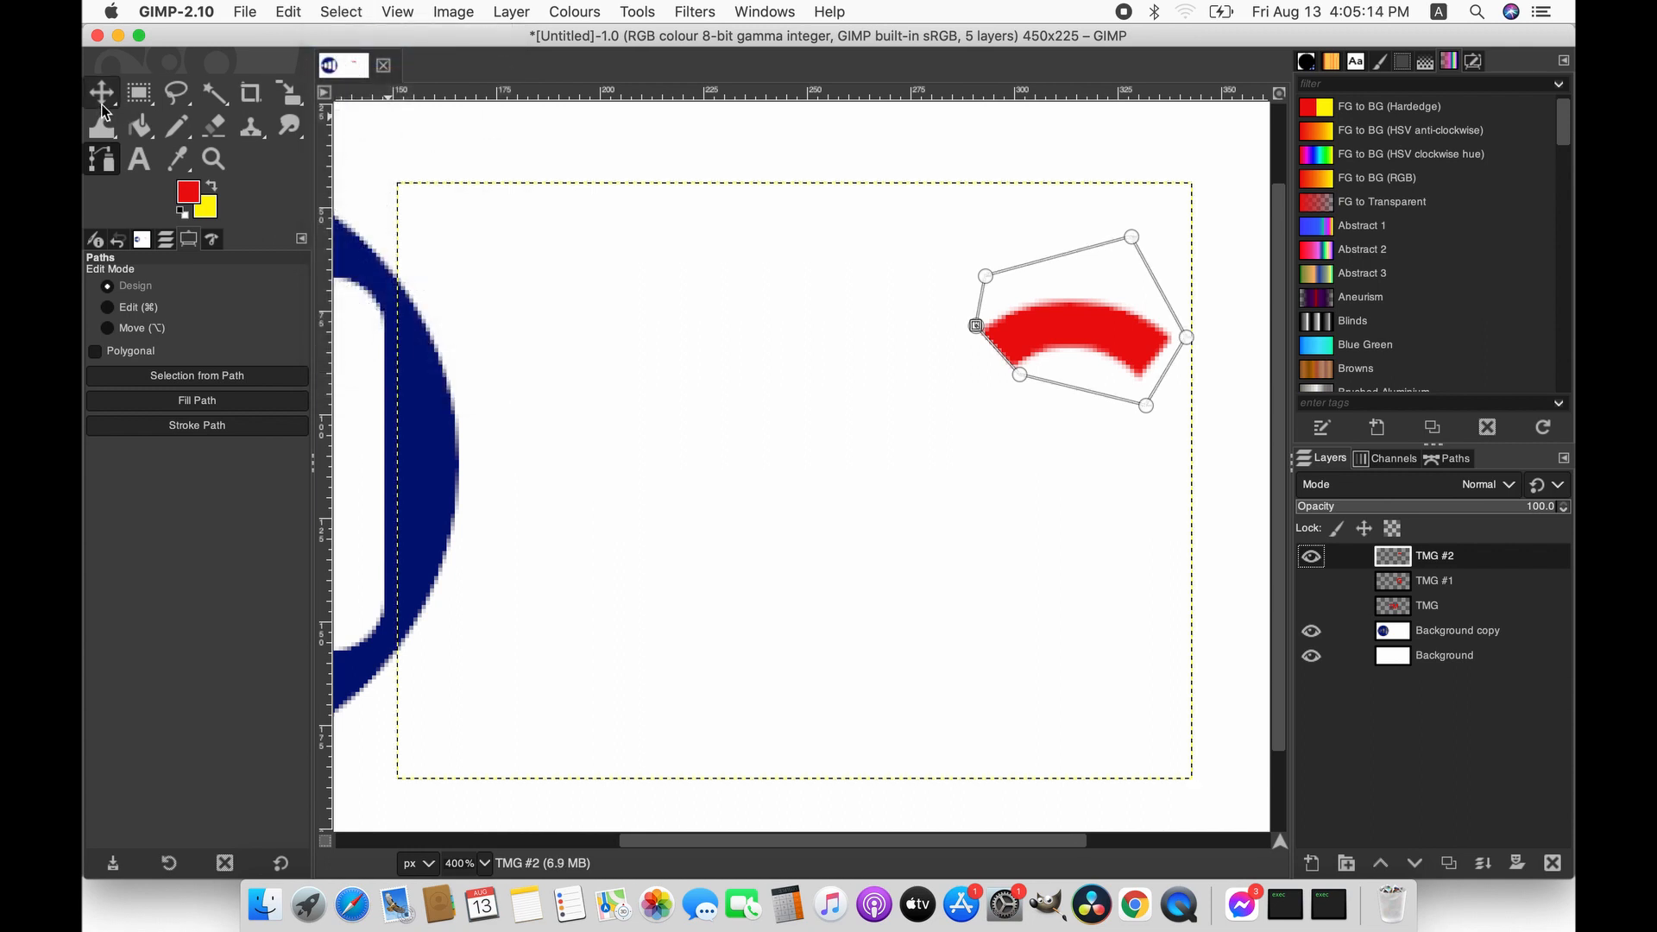
{"action": "left_click", "coordinate": [101, 105]}
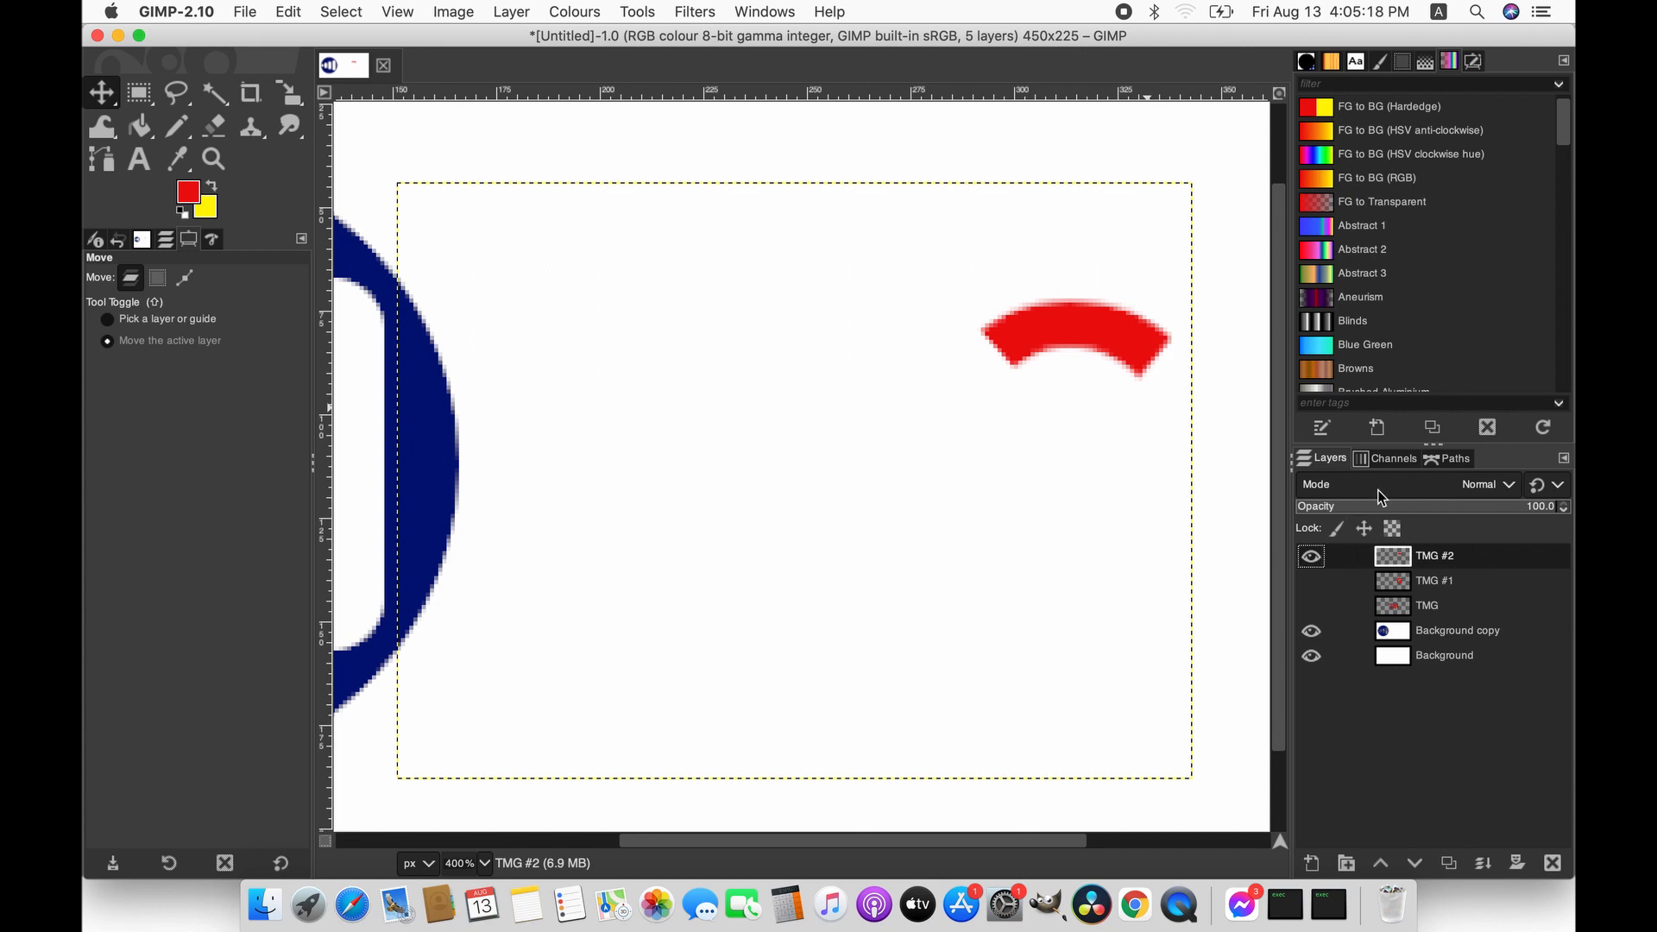
{"action": "left_click", "coordinate": [1310, 580]}
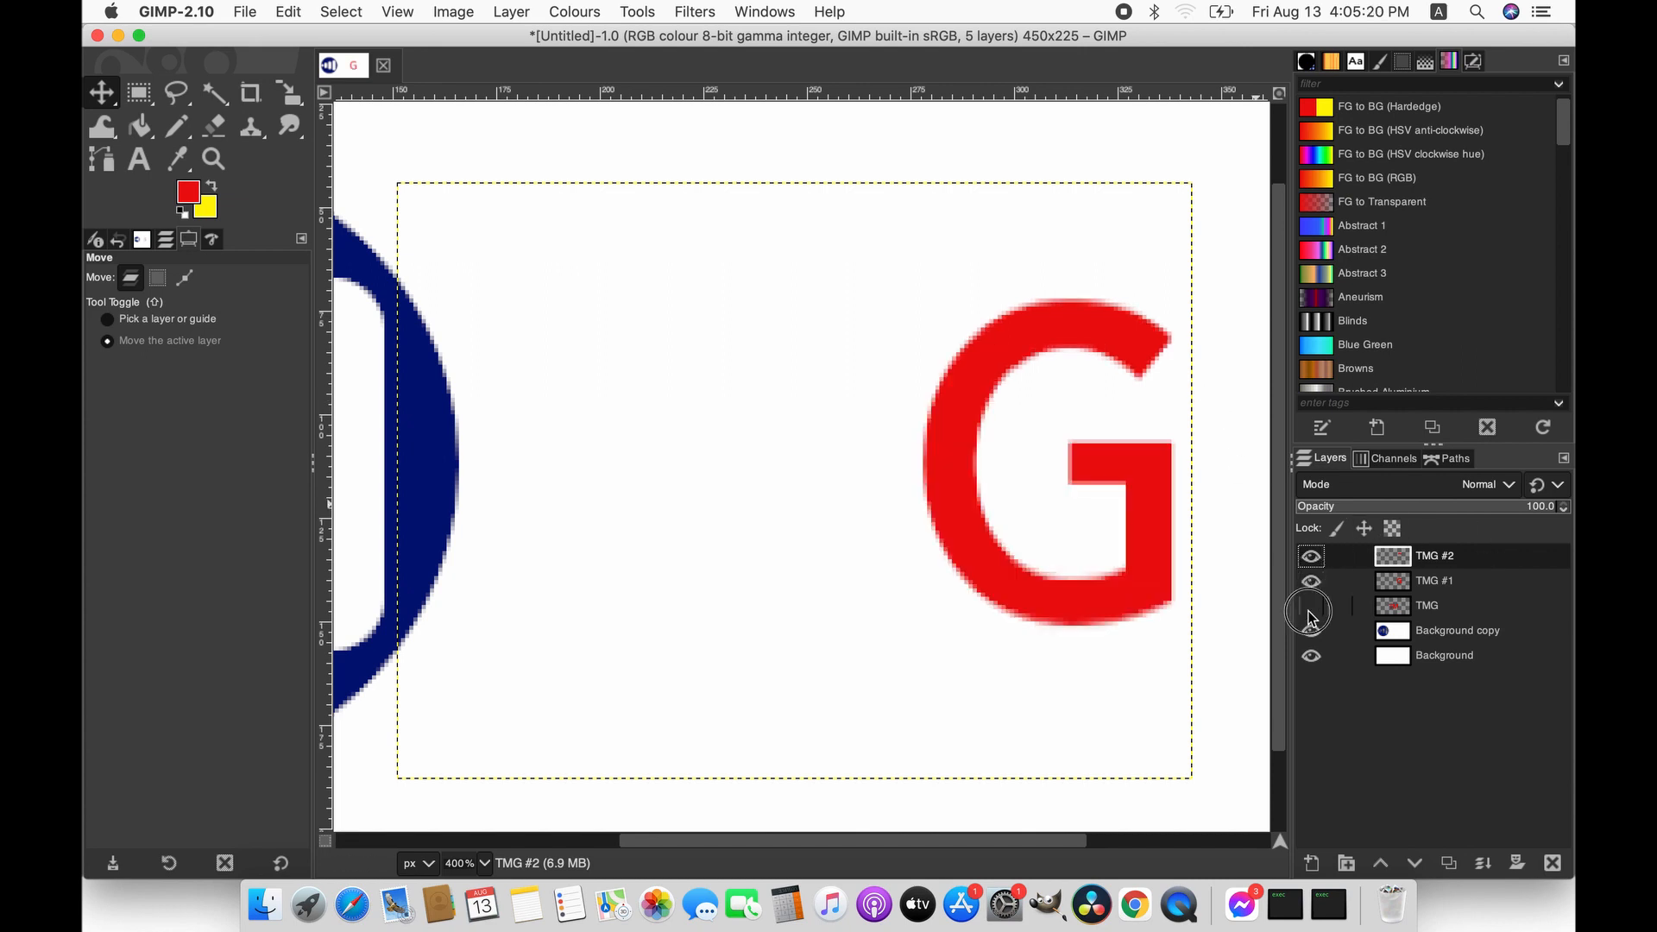
{"action": "left_click", "coordinate": [1311, 607]}
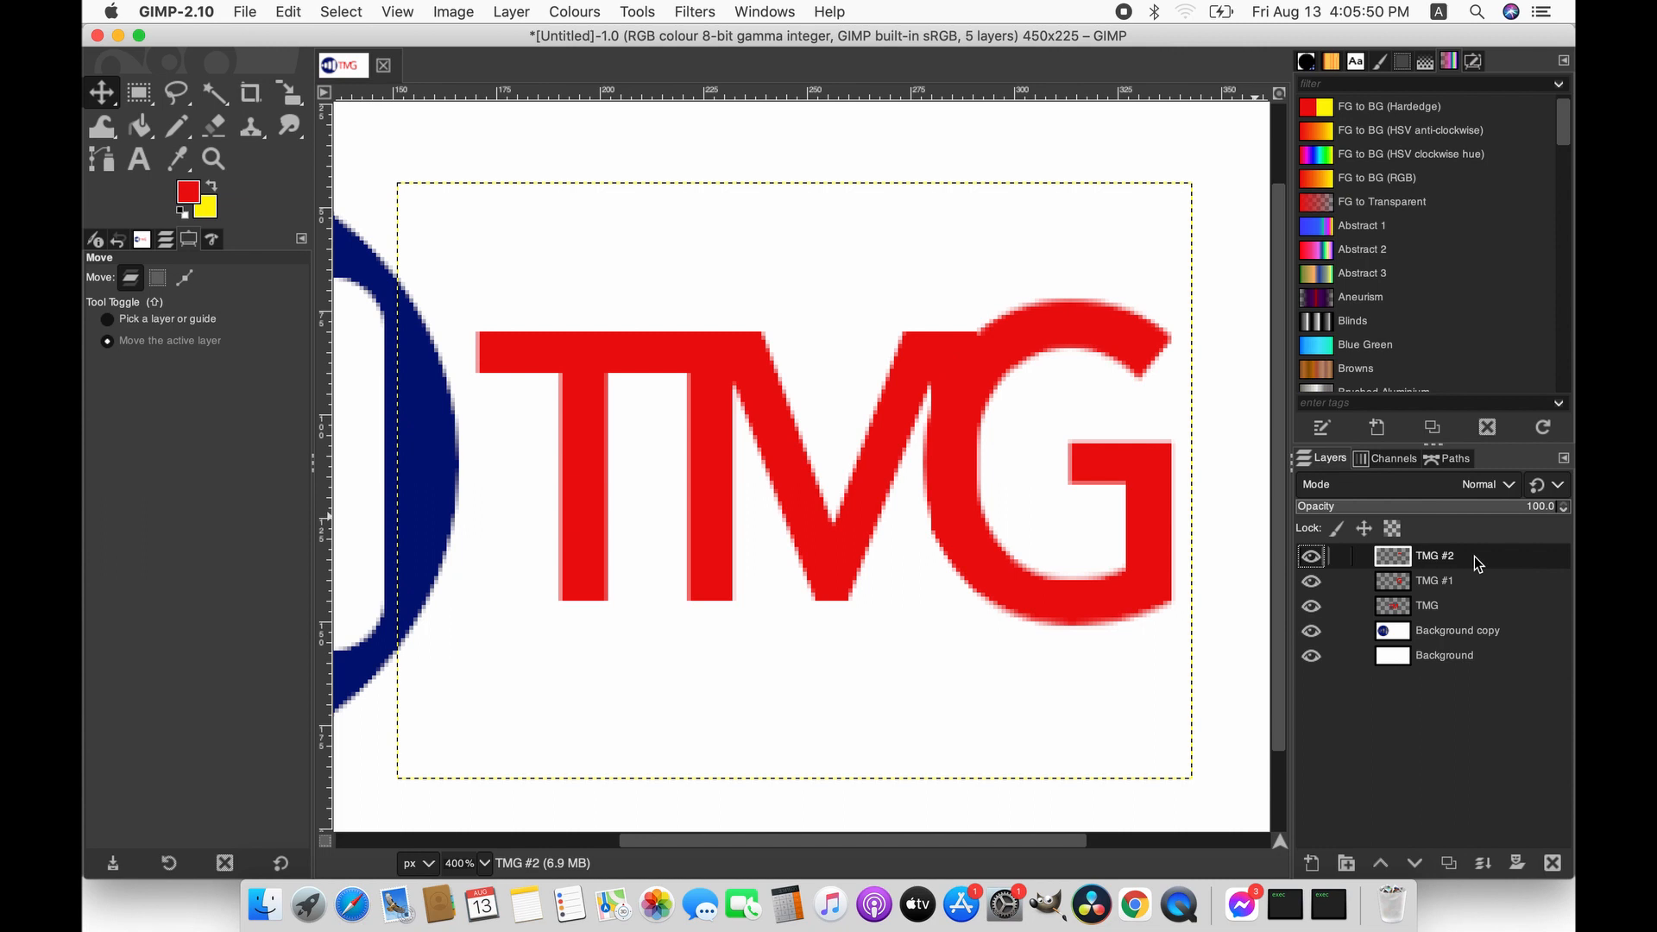
- Create a selection from the alpha channel of the TMG #2 arc layer
{"action": "right_click", "coordinate": [1461, 584]}
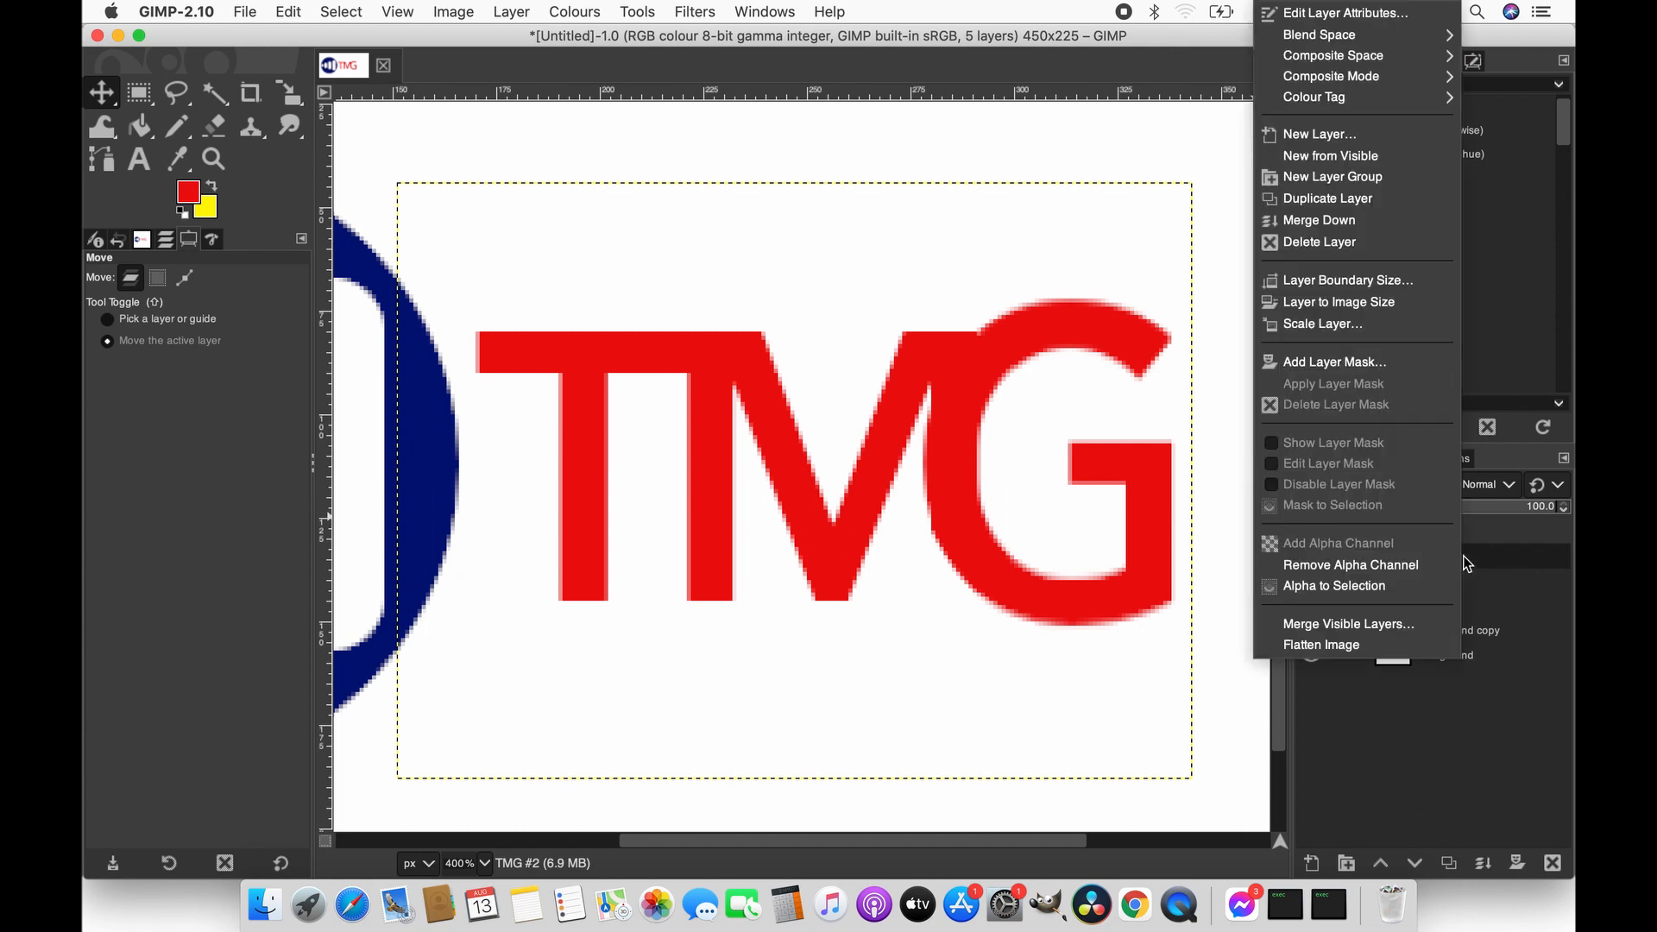
{"action": "left_click", "coordinate": [1372, 584]}
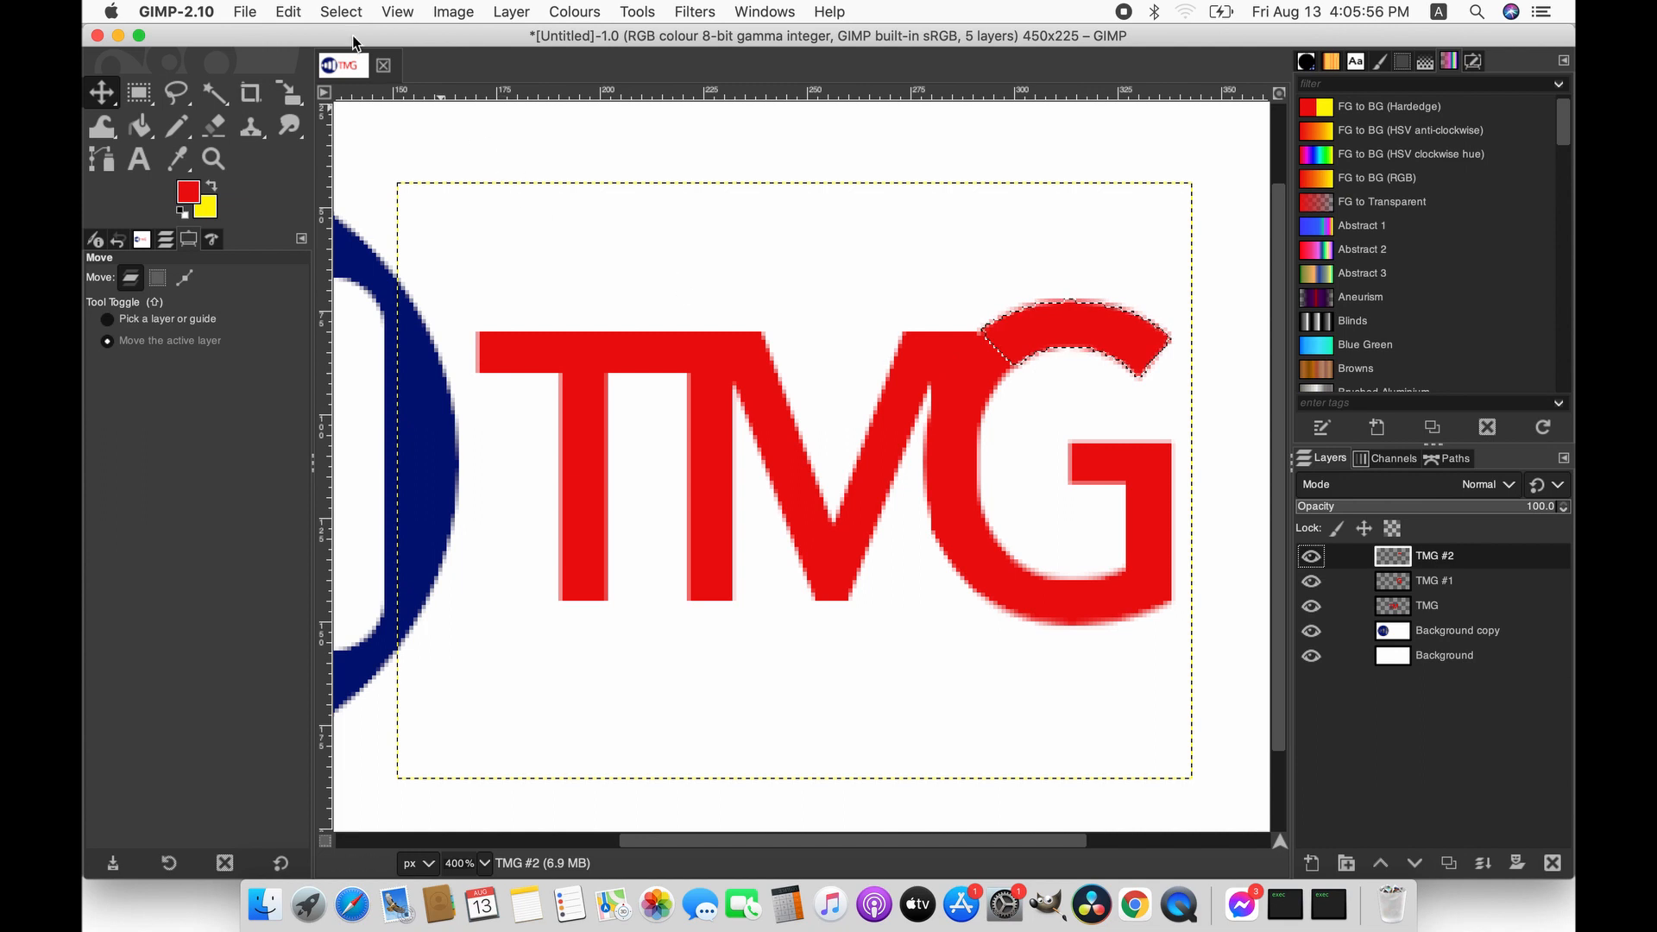
{"action": "left_click", "coordinate": [195, 197]}
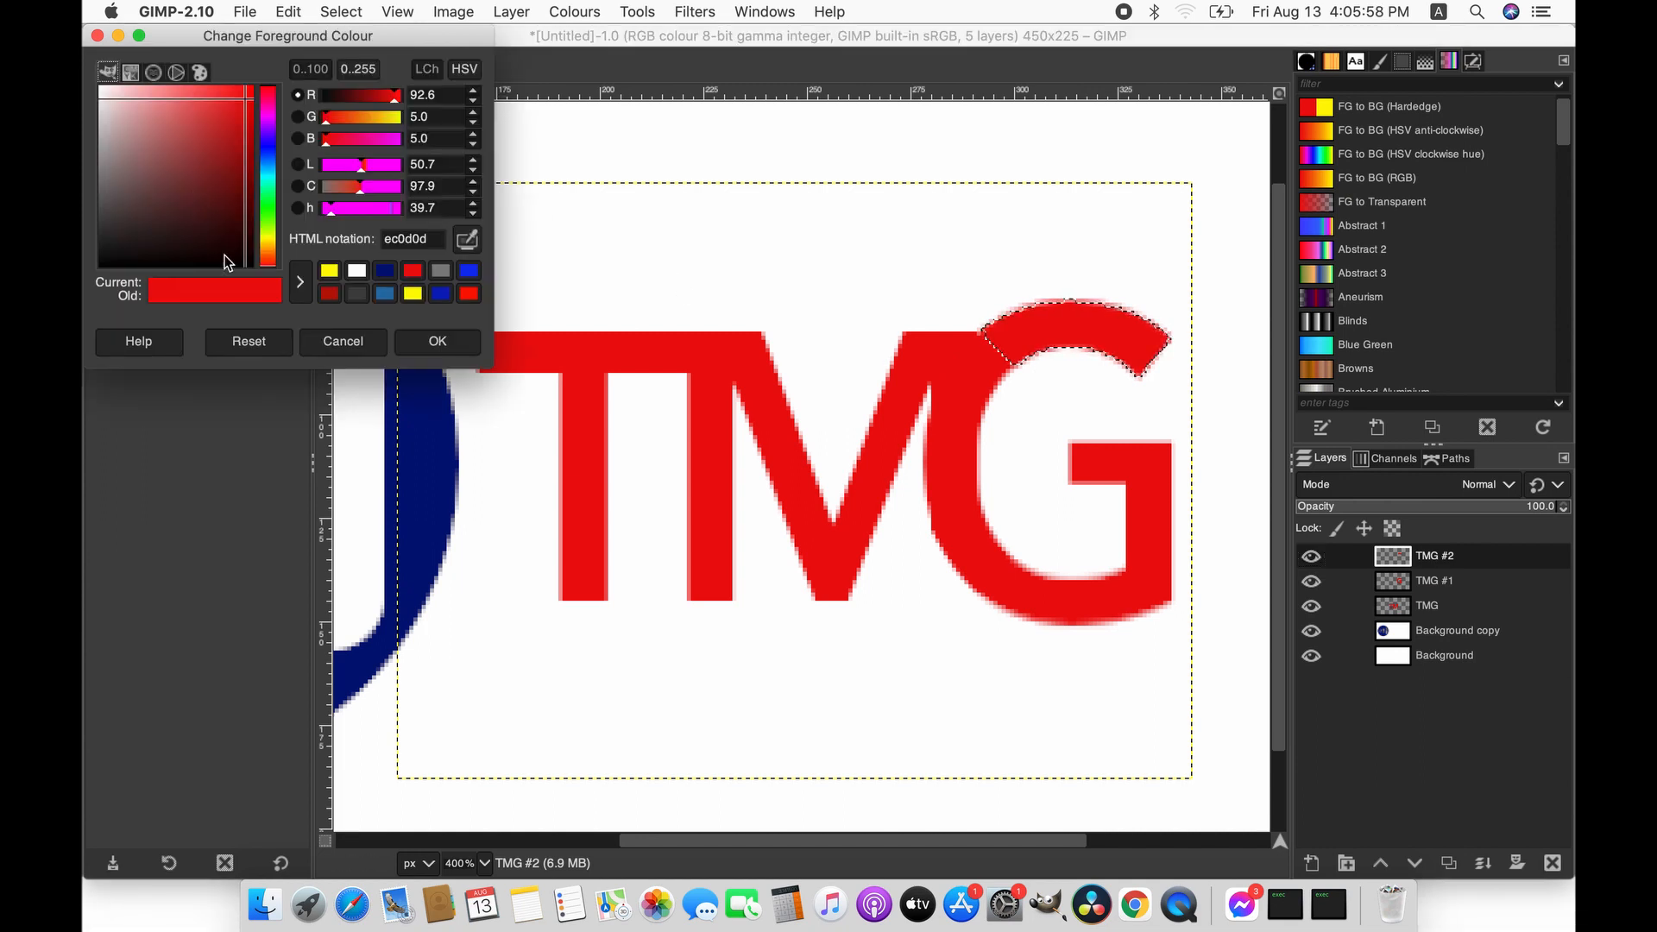
{"action": "left_click", "coordinate": [357, 273]}
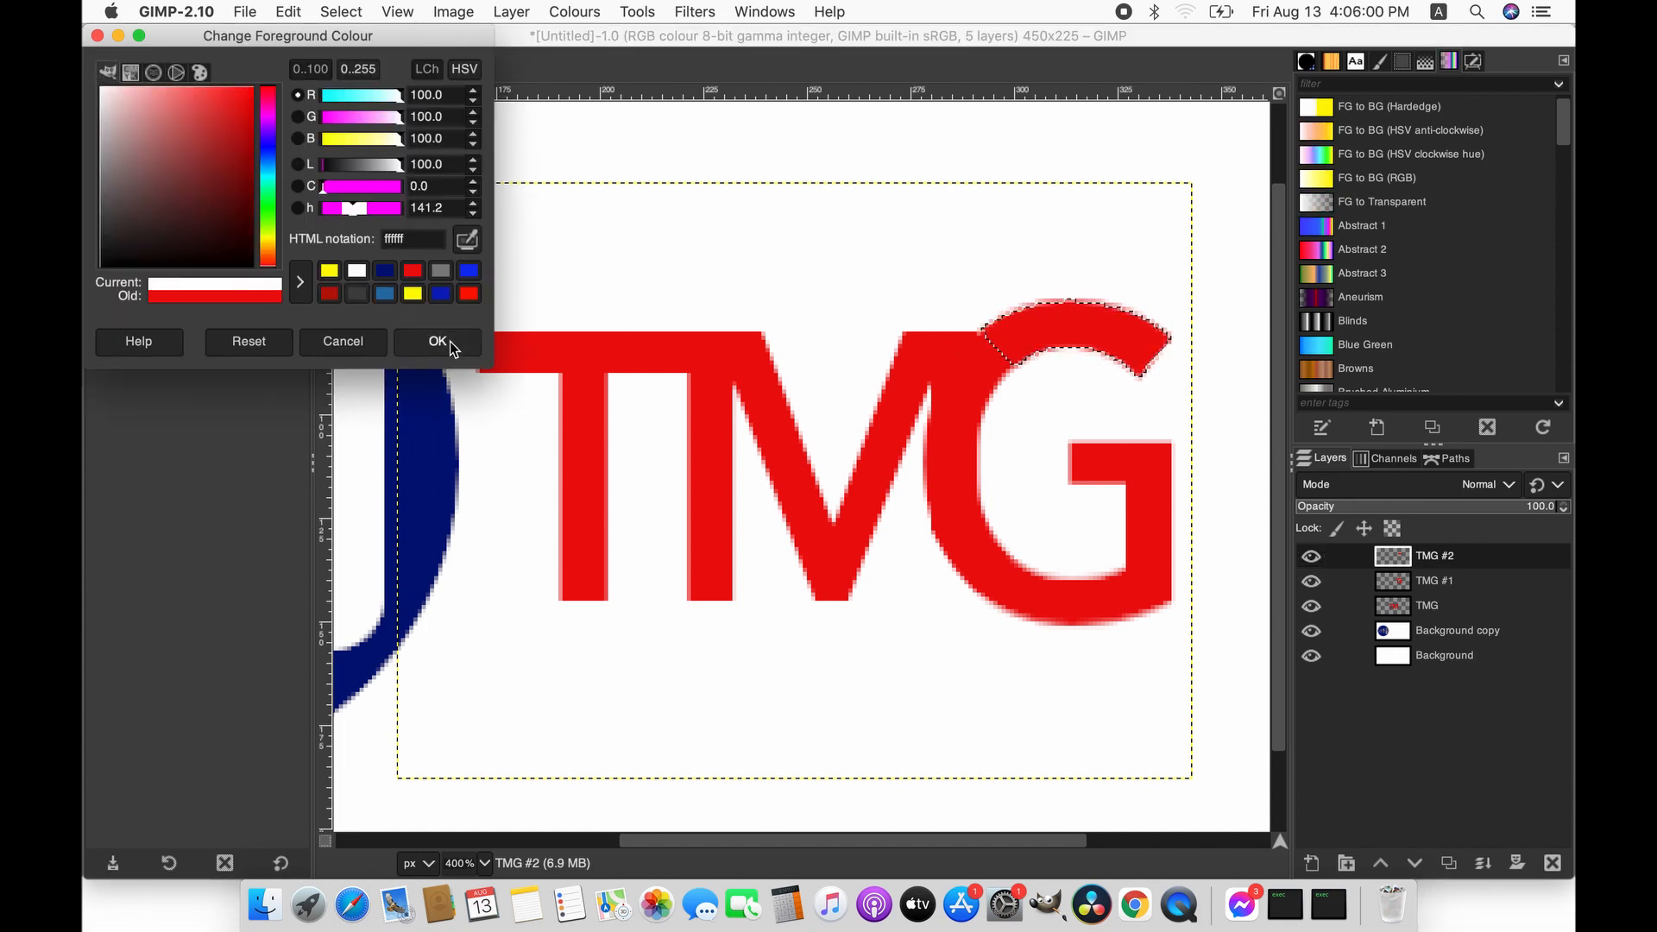
{"action": "left_click", "coordinate": [444, 341]}
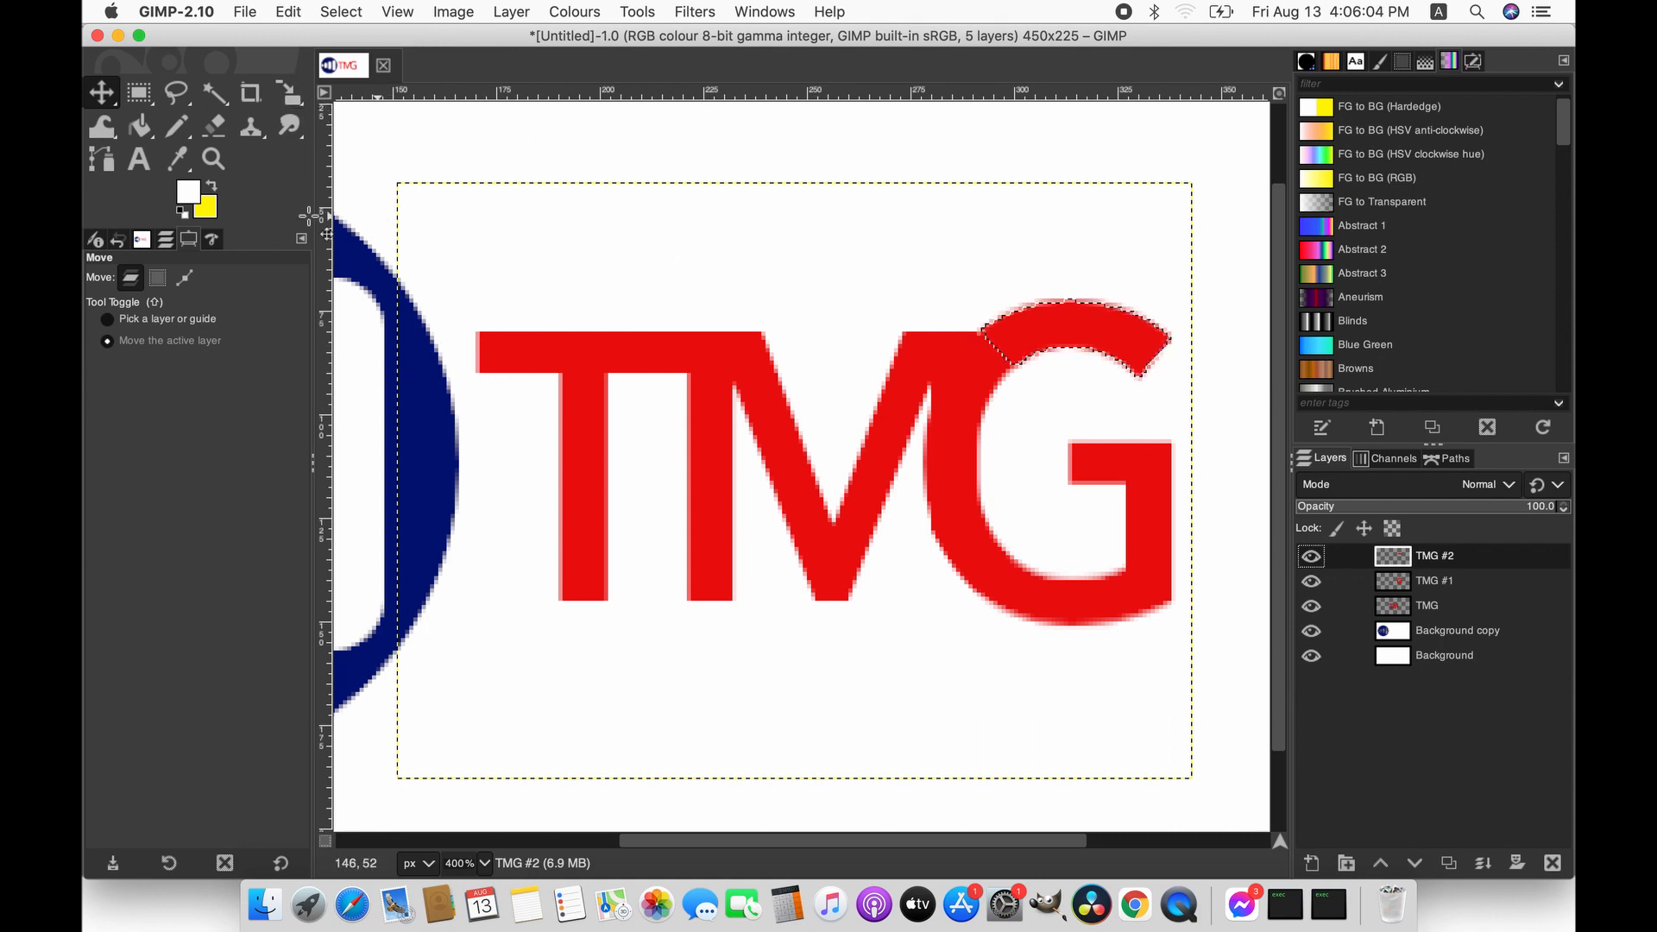
- Set the foreground colour to dark blue 03127a and bucket-fill the selected arc of the G with it
{"action": "left_click", "coordinate": [188, 192]}
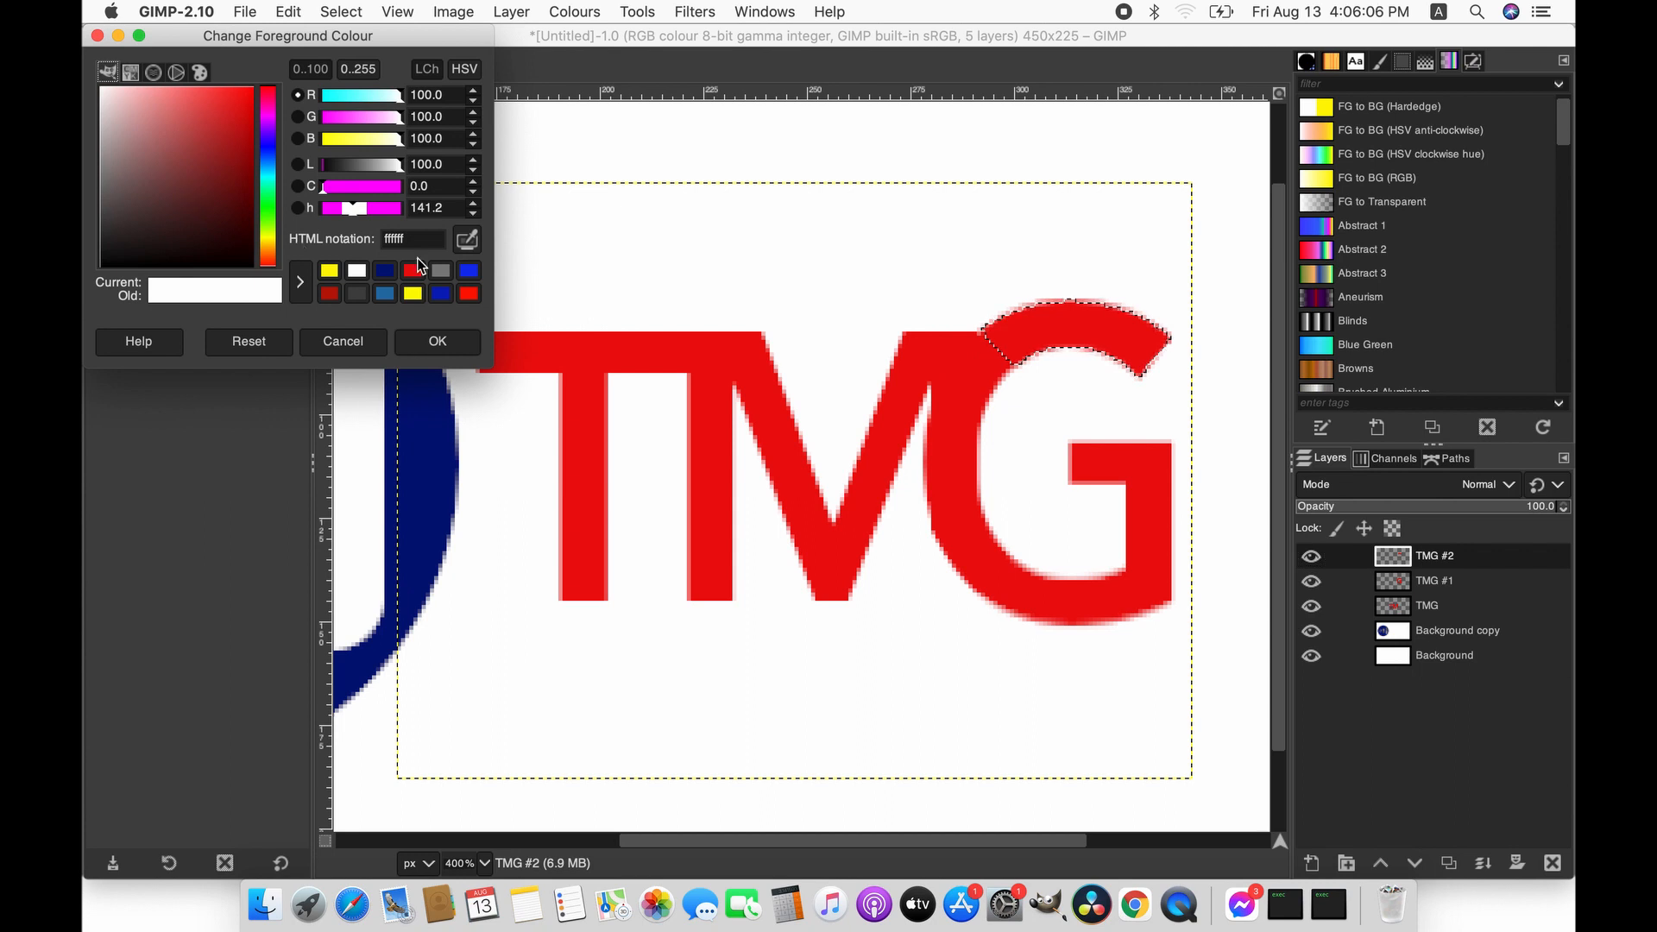
{"action": "left_click", "coordinate": [393, 272]}
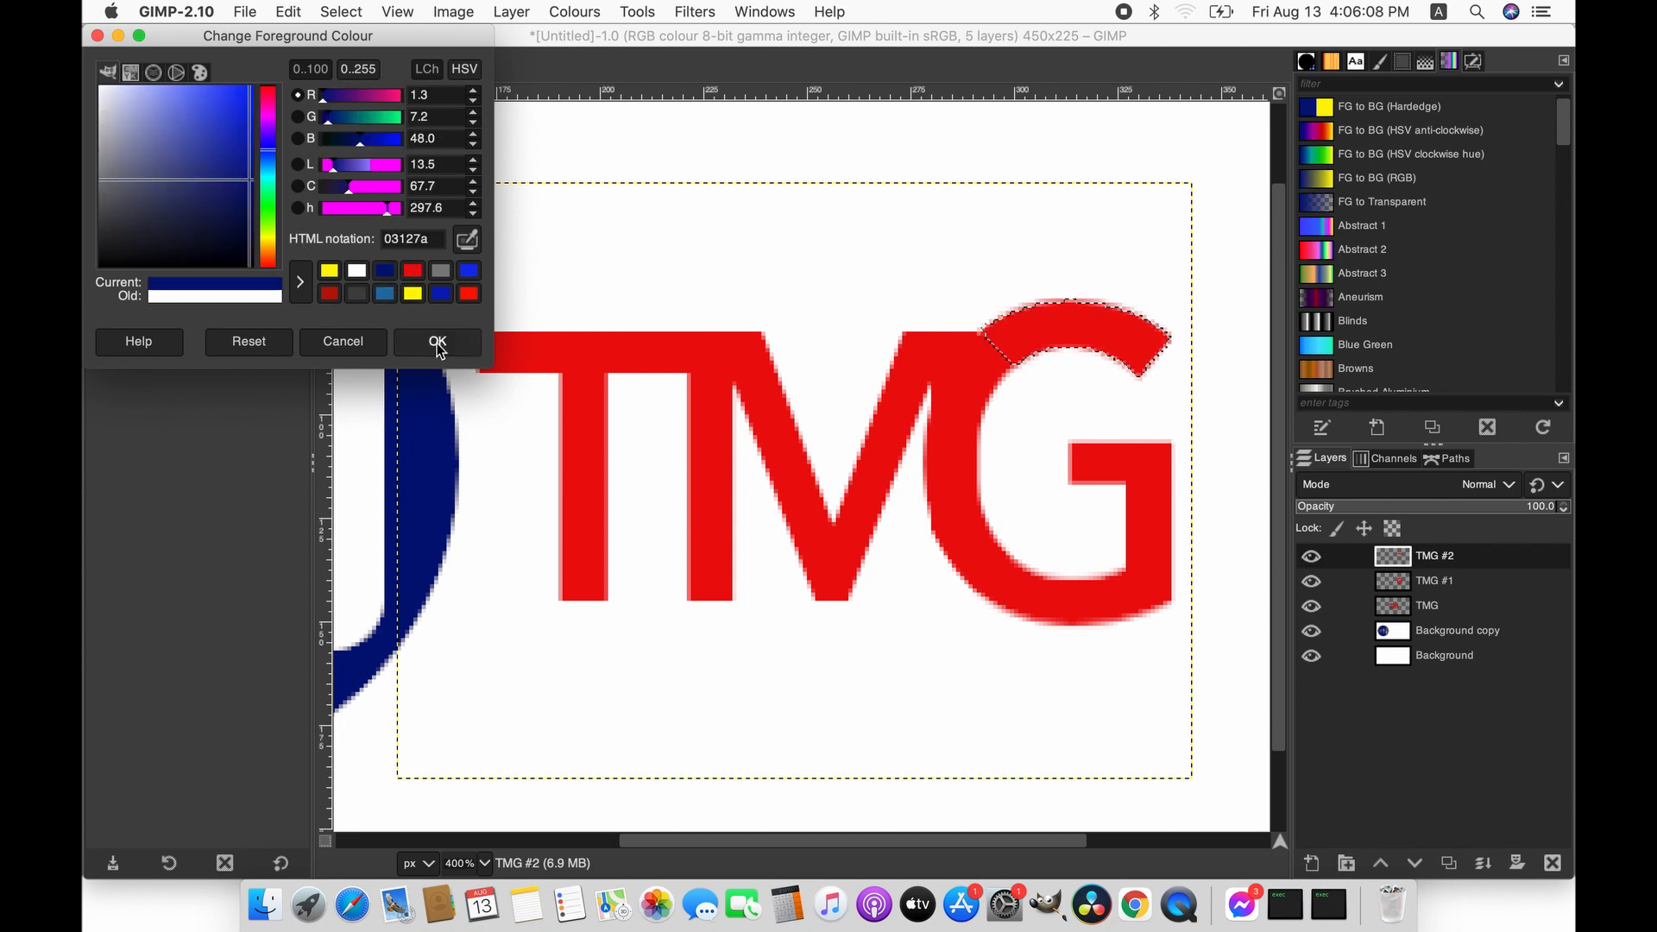
{"action": "left_click", "coordinate": [437, 341]}
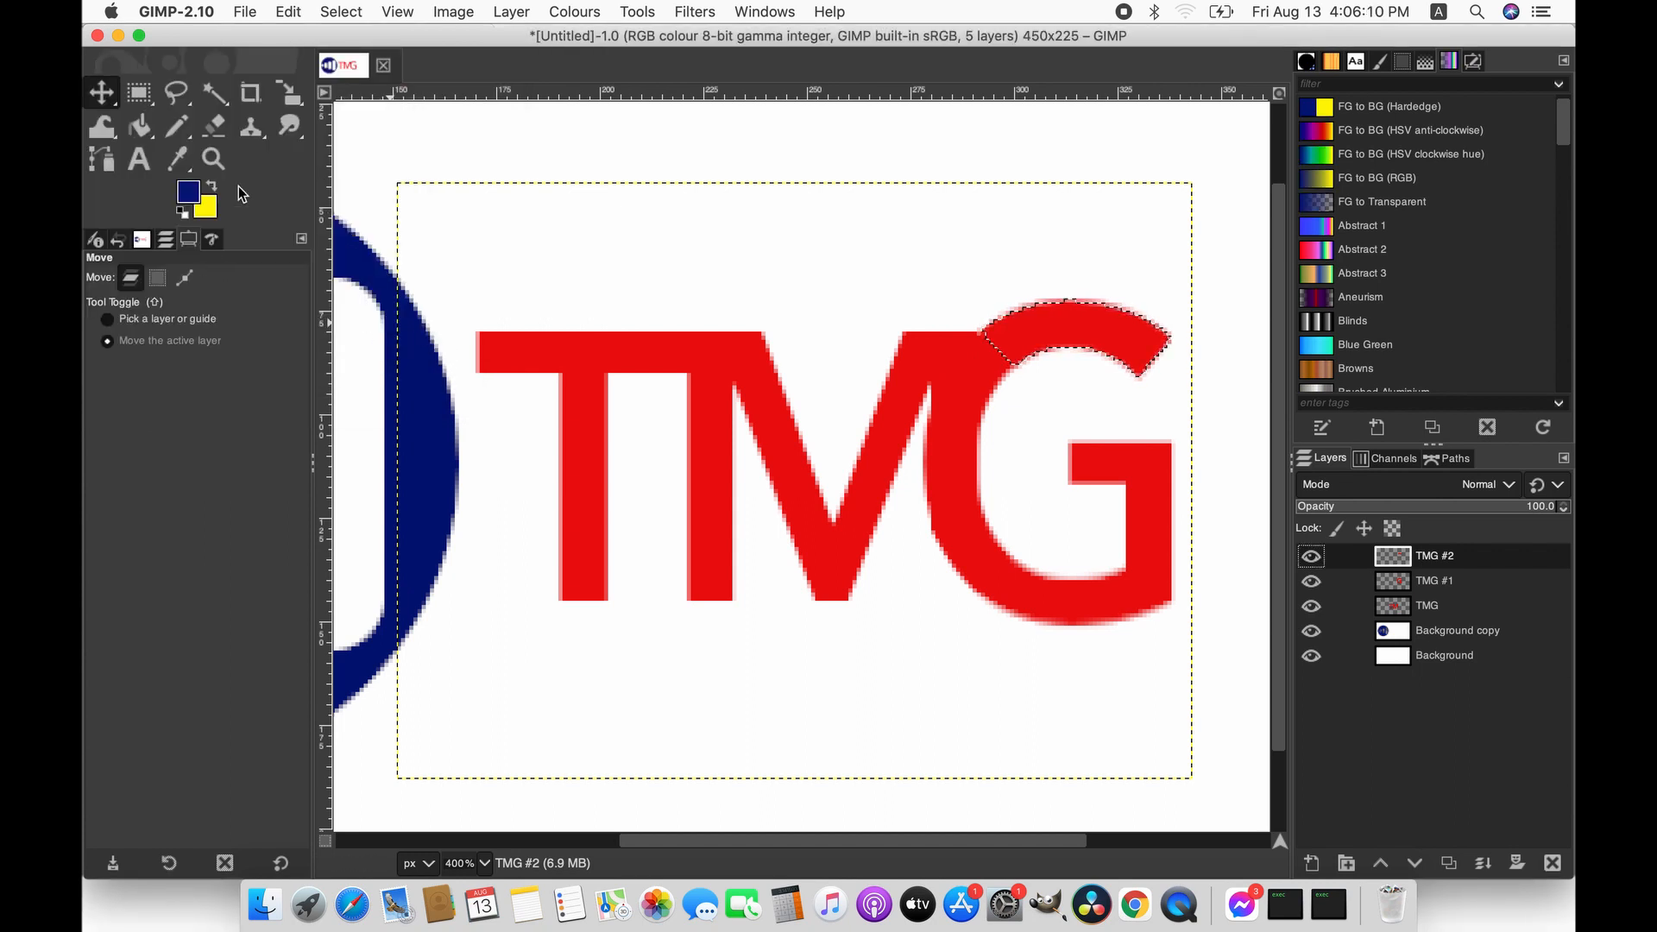
{"action": "left_click", "coordinate": [133, 125]}
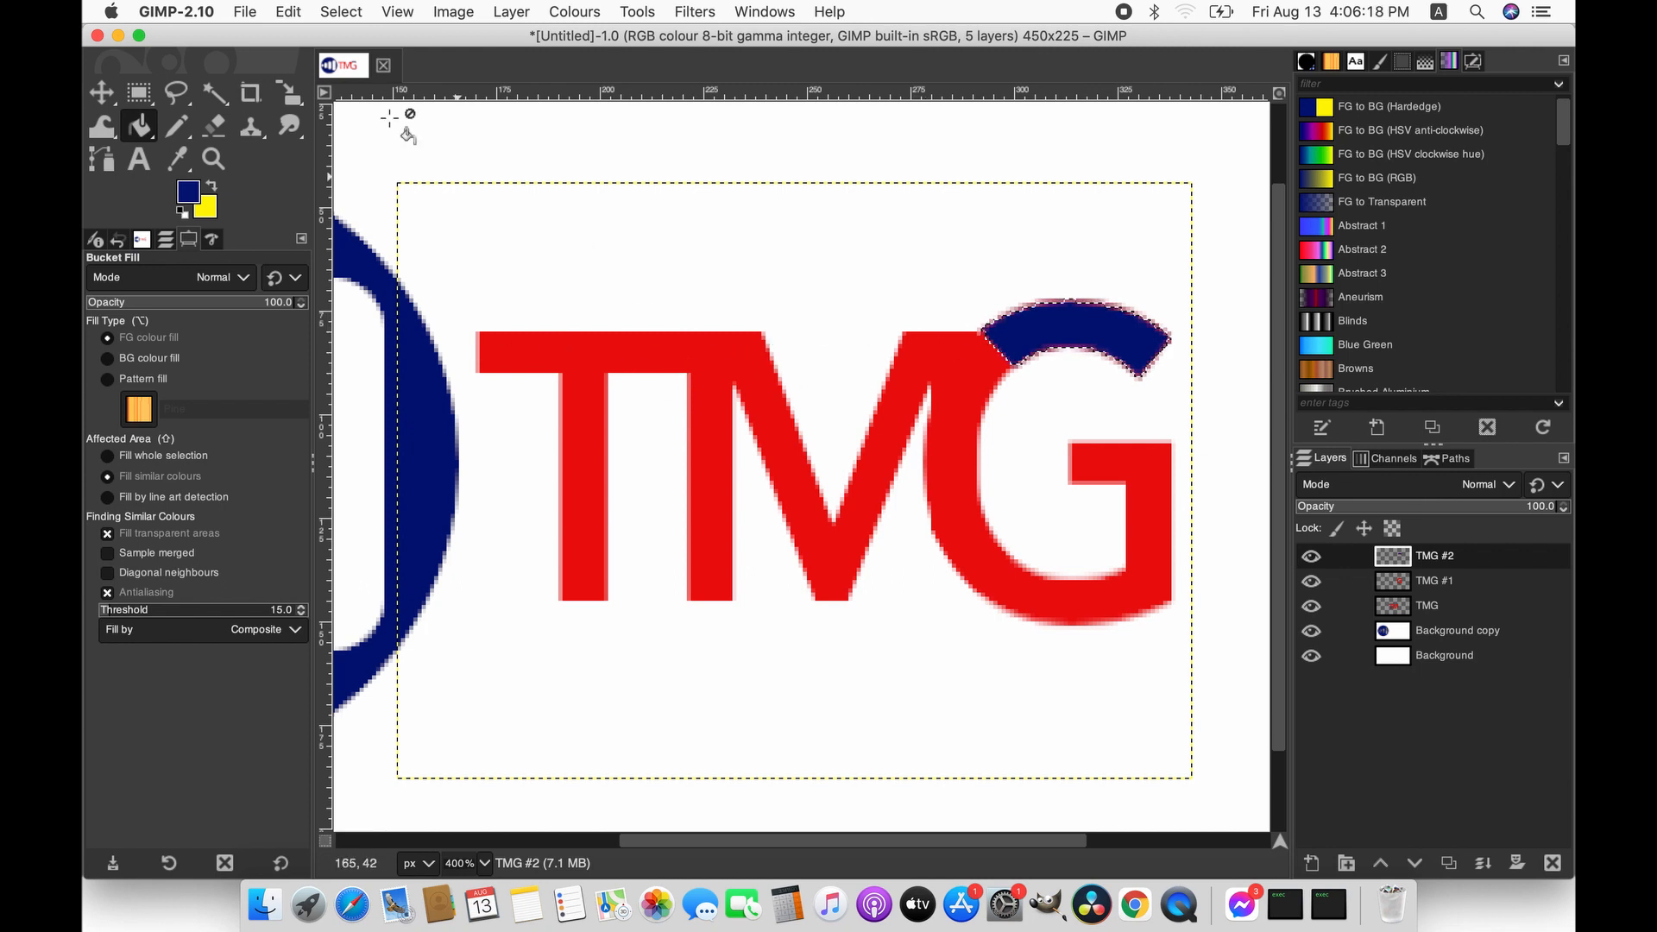
- Stroke the arc's selection with a 2 px solid line in white ffffff, and clear the selection
{"action": "left_click", "coordinate": [188, 194]}
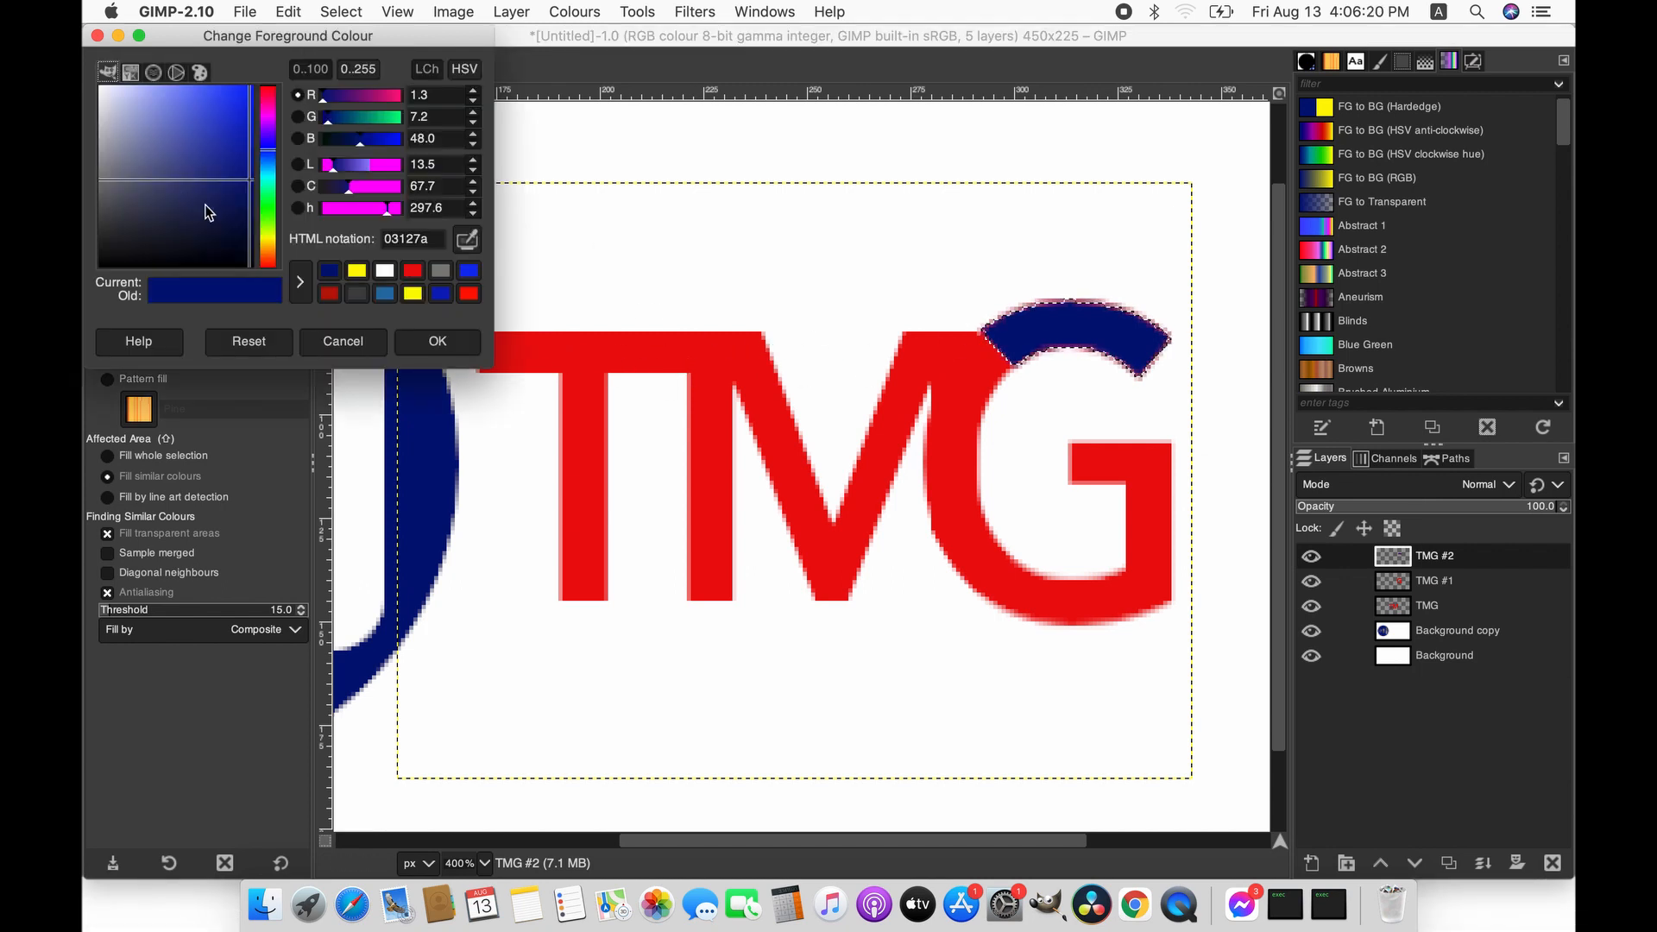
{"action": "left_click", "coordinate": [384, 271]}
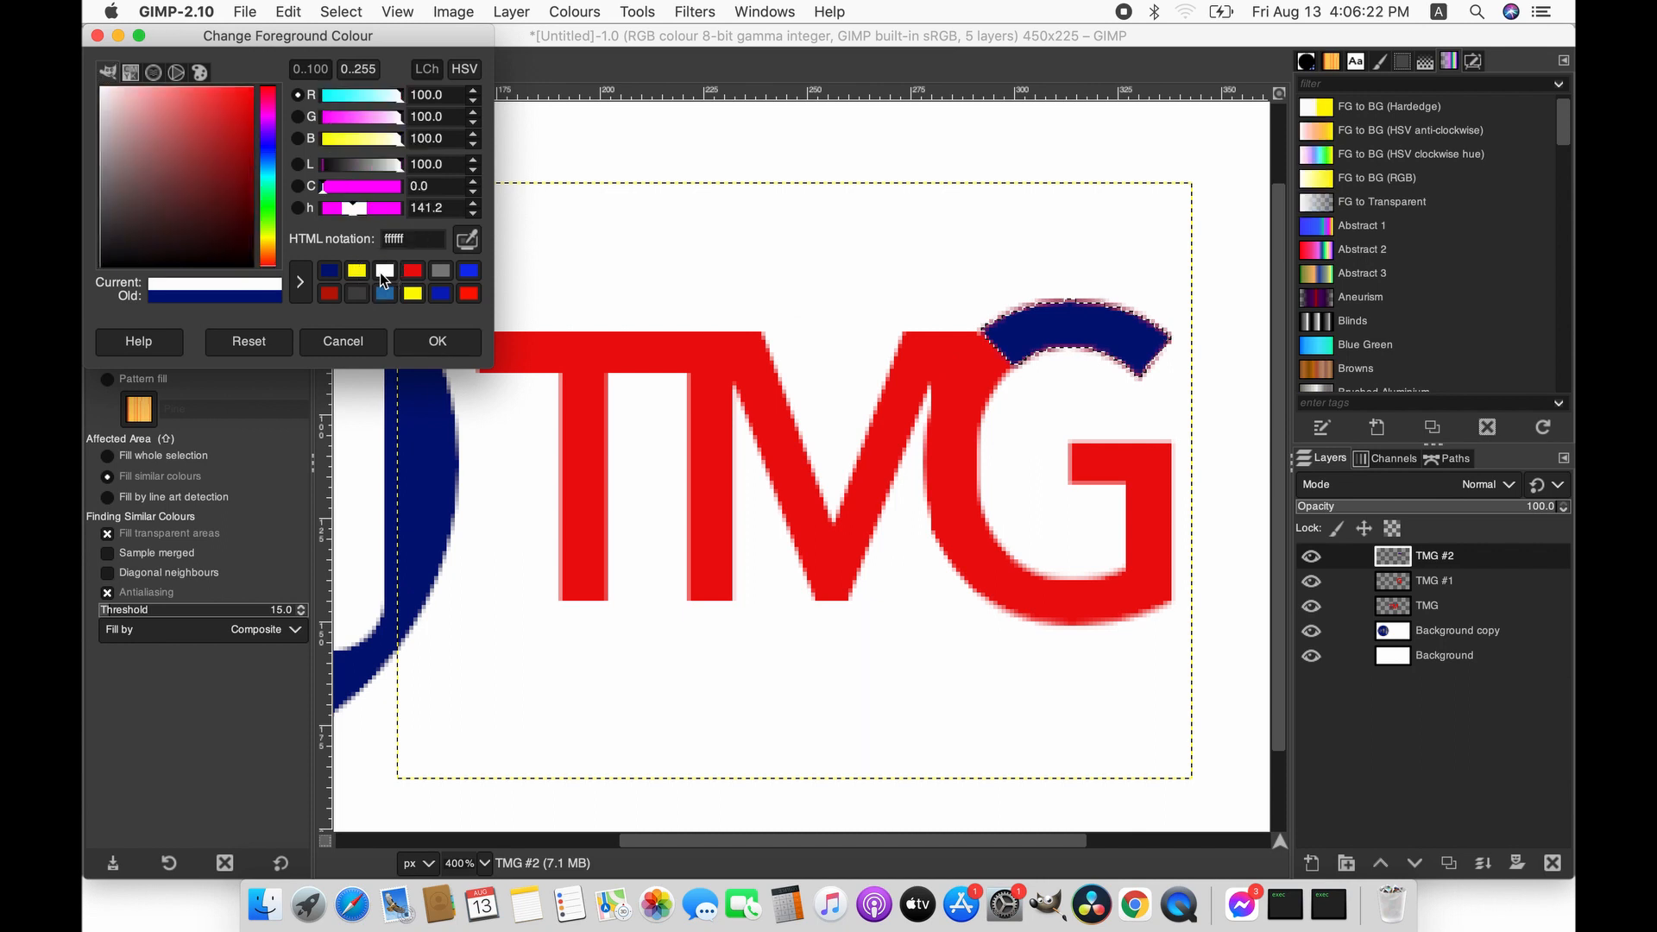
{"action": "left_click", "coordinate": [437, 341]}
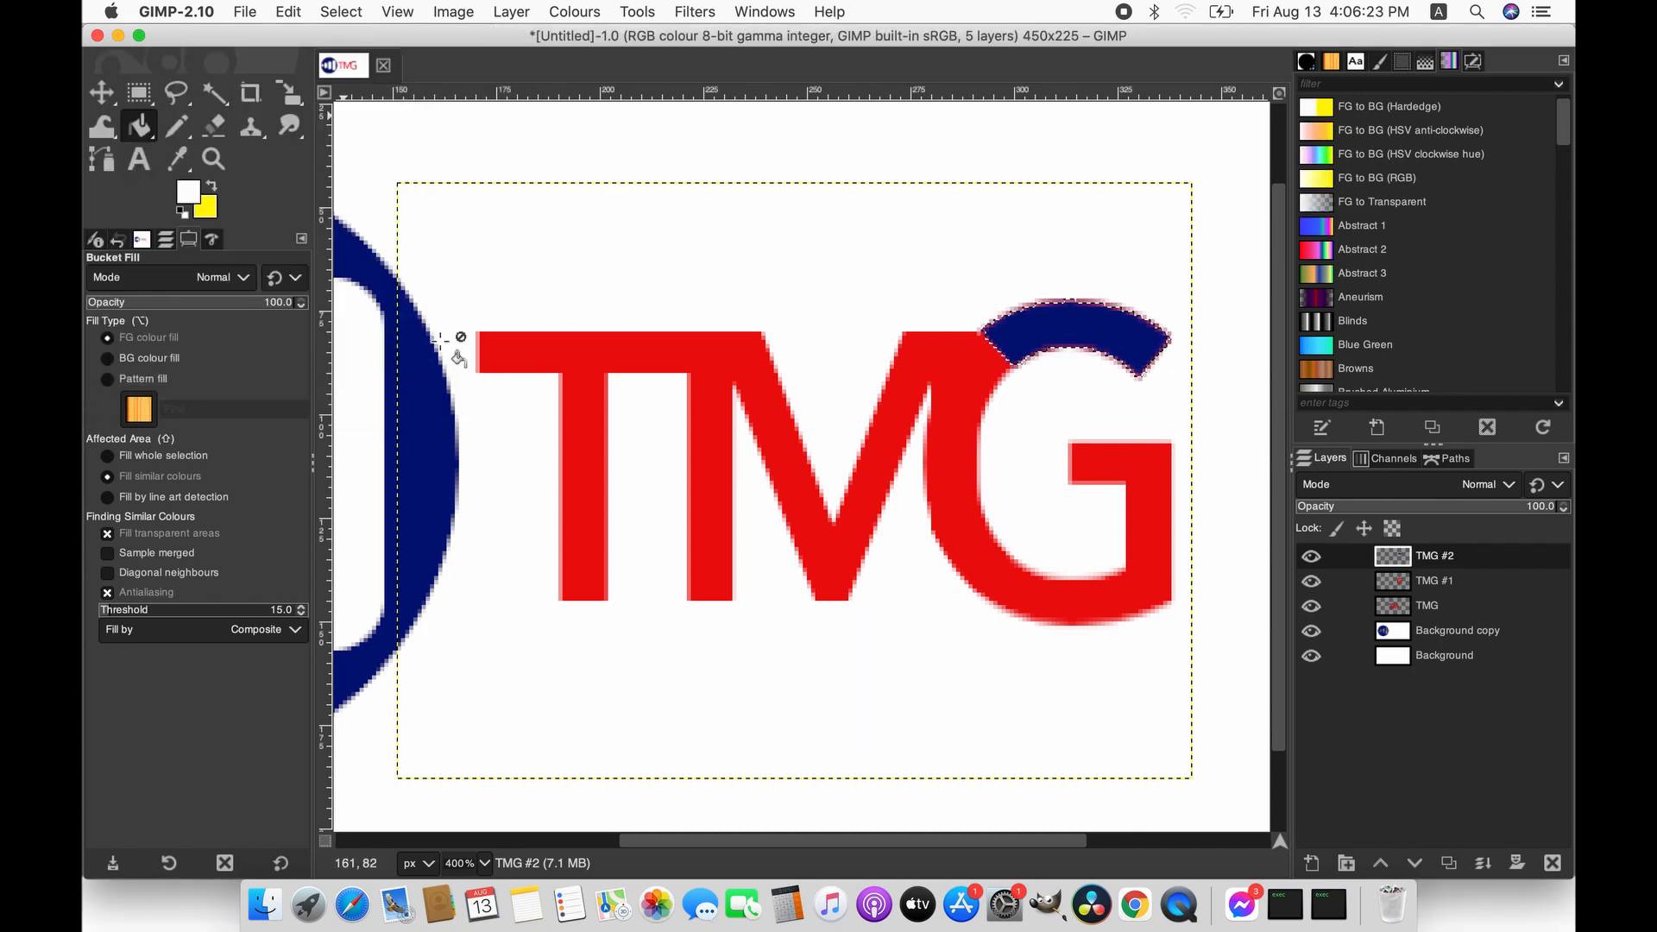
{"action": "left_click", "coordinate": [340, 12]}
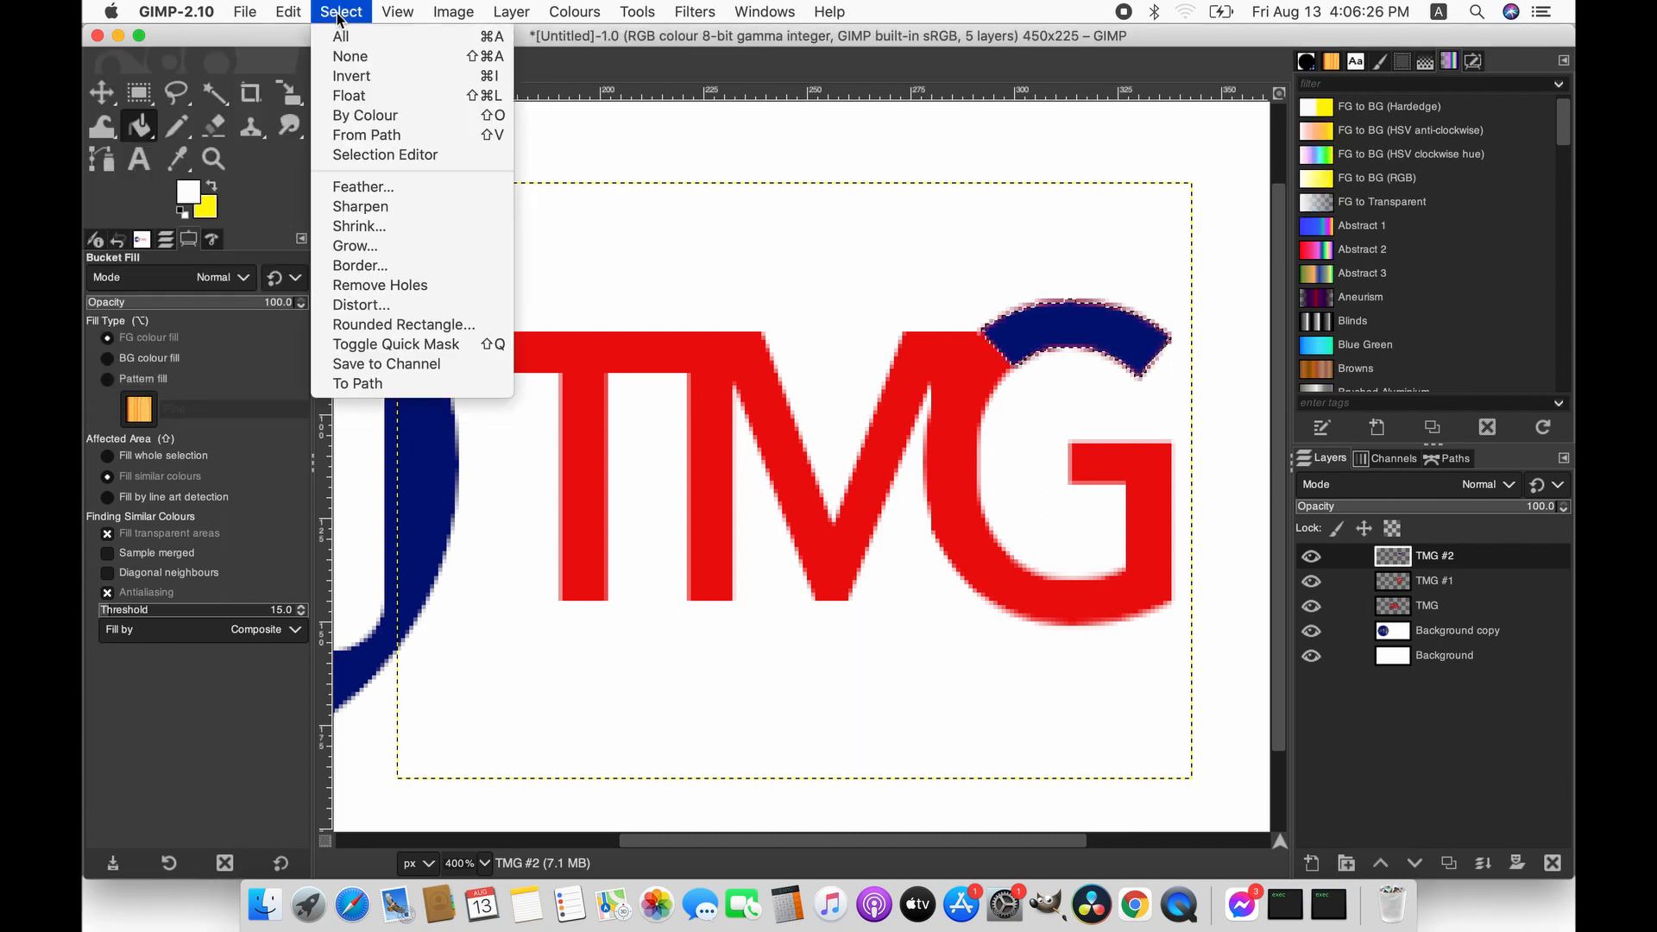
{"action": "mouse_move", "coordinate": [288, 12]}
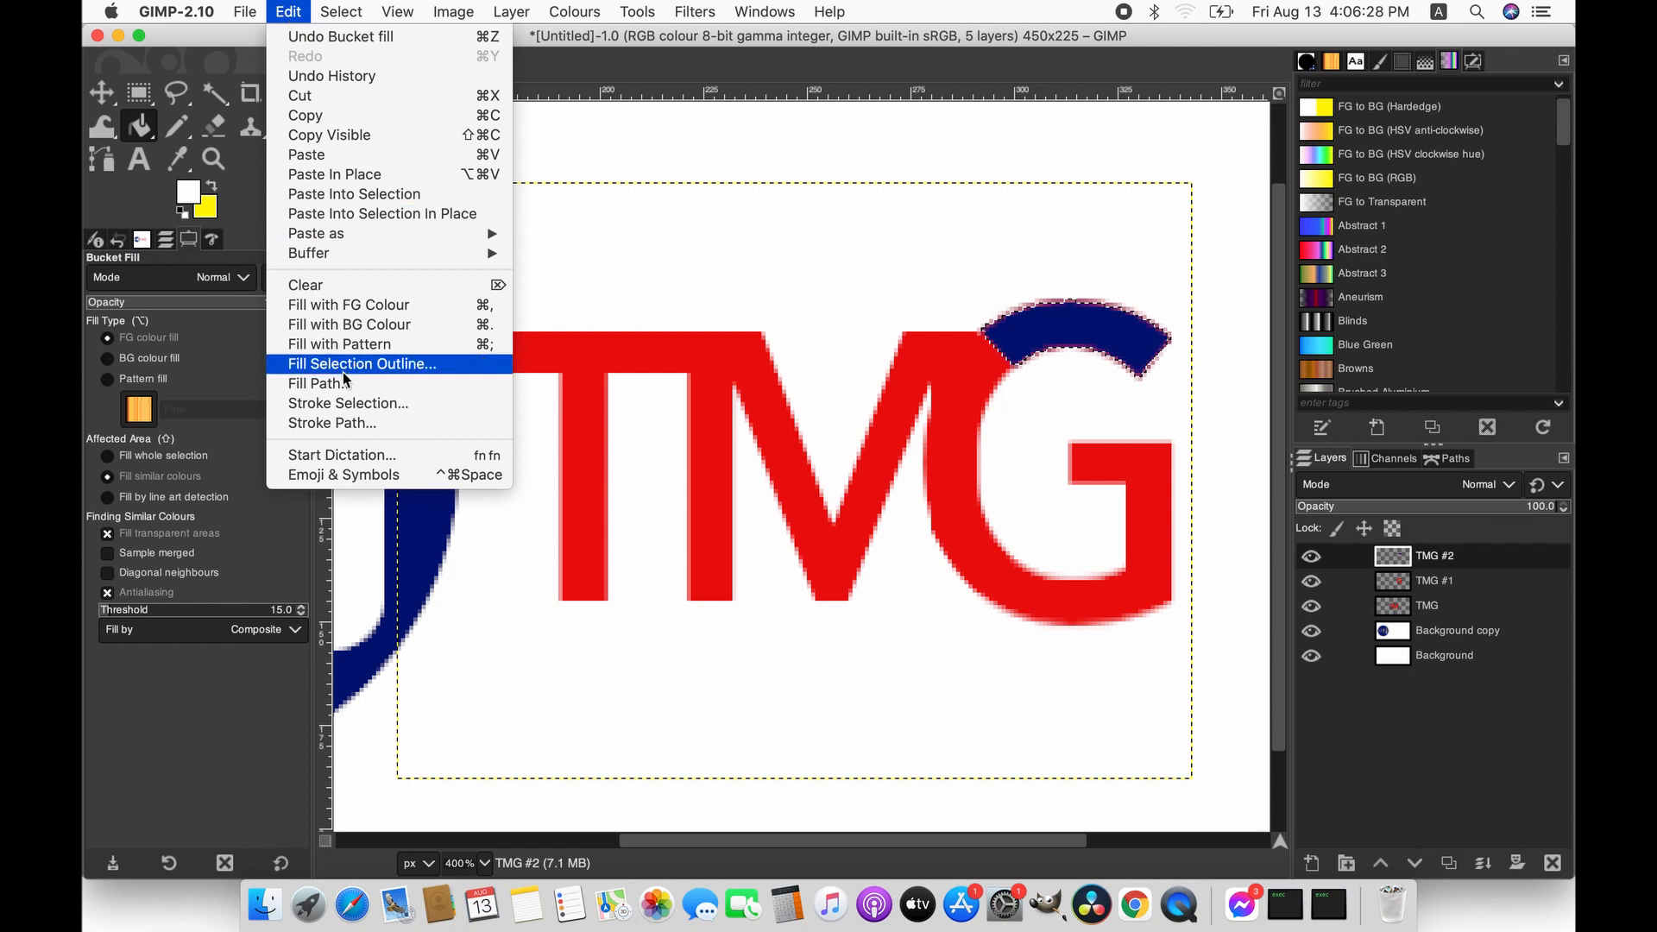
{"action": "left_click", "coordinate": [359, 404]}
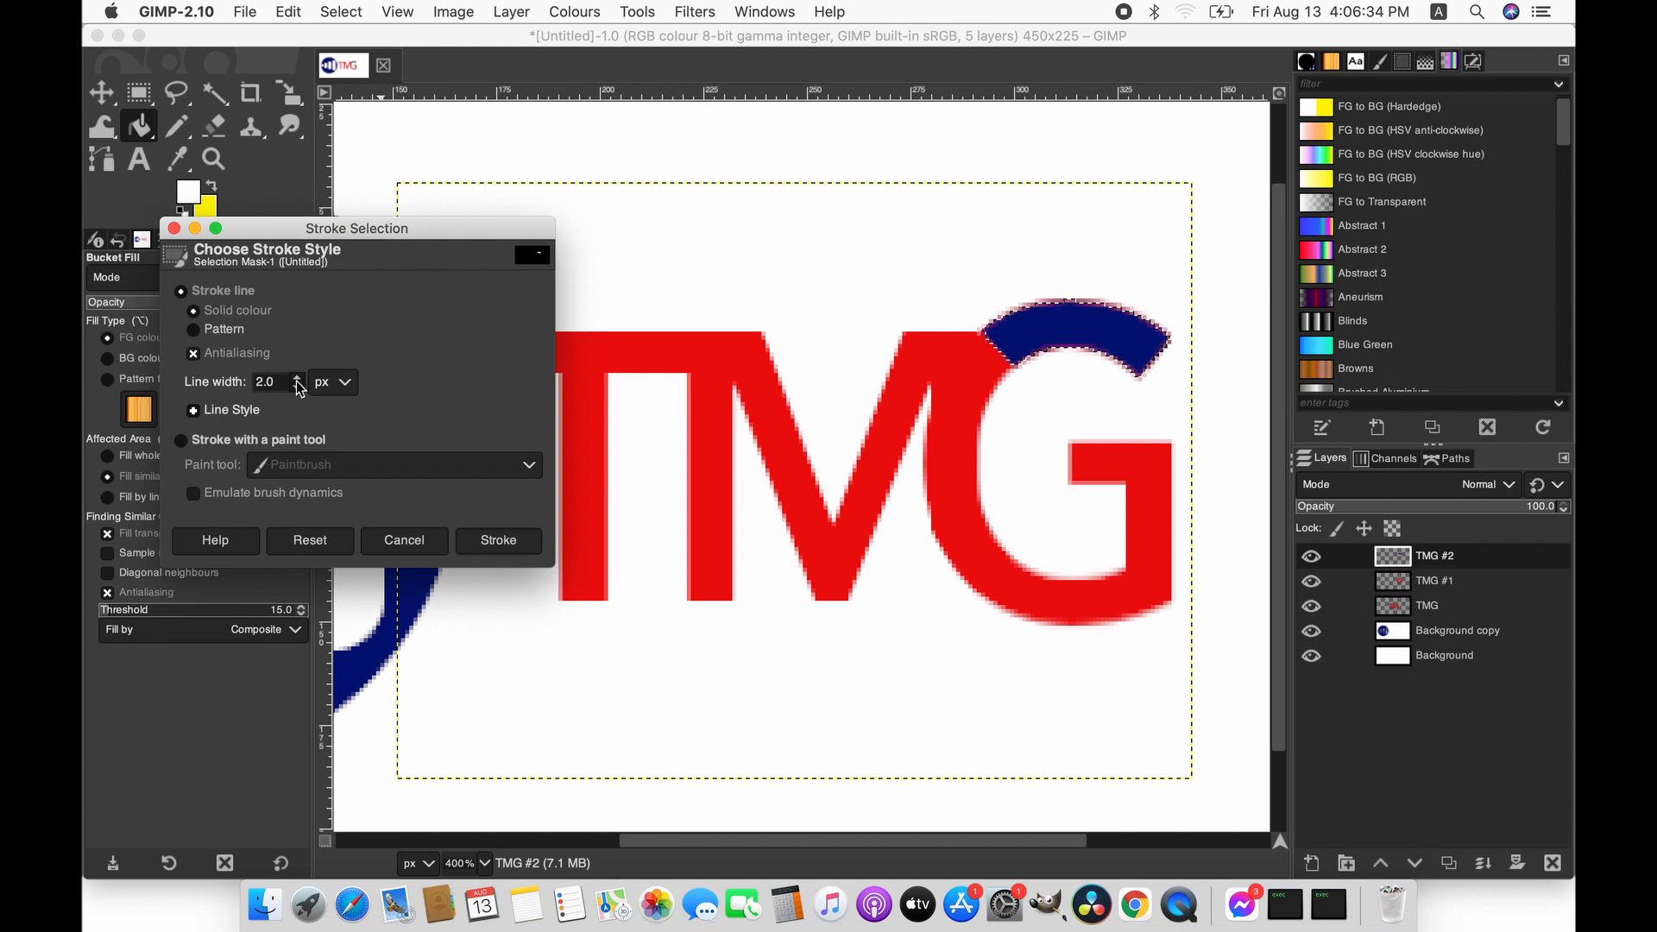
{"action": "left_click", "coordinate": [474, 542]}
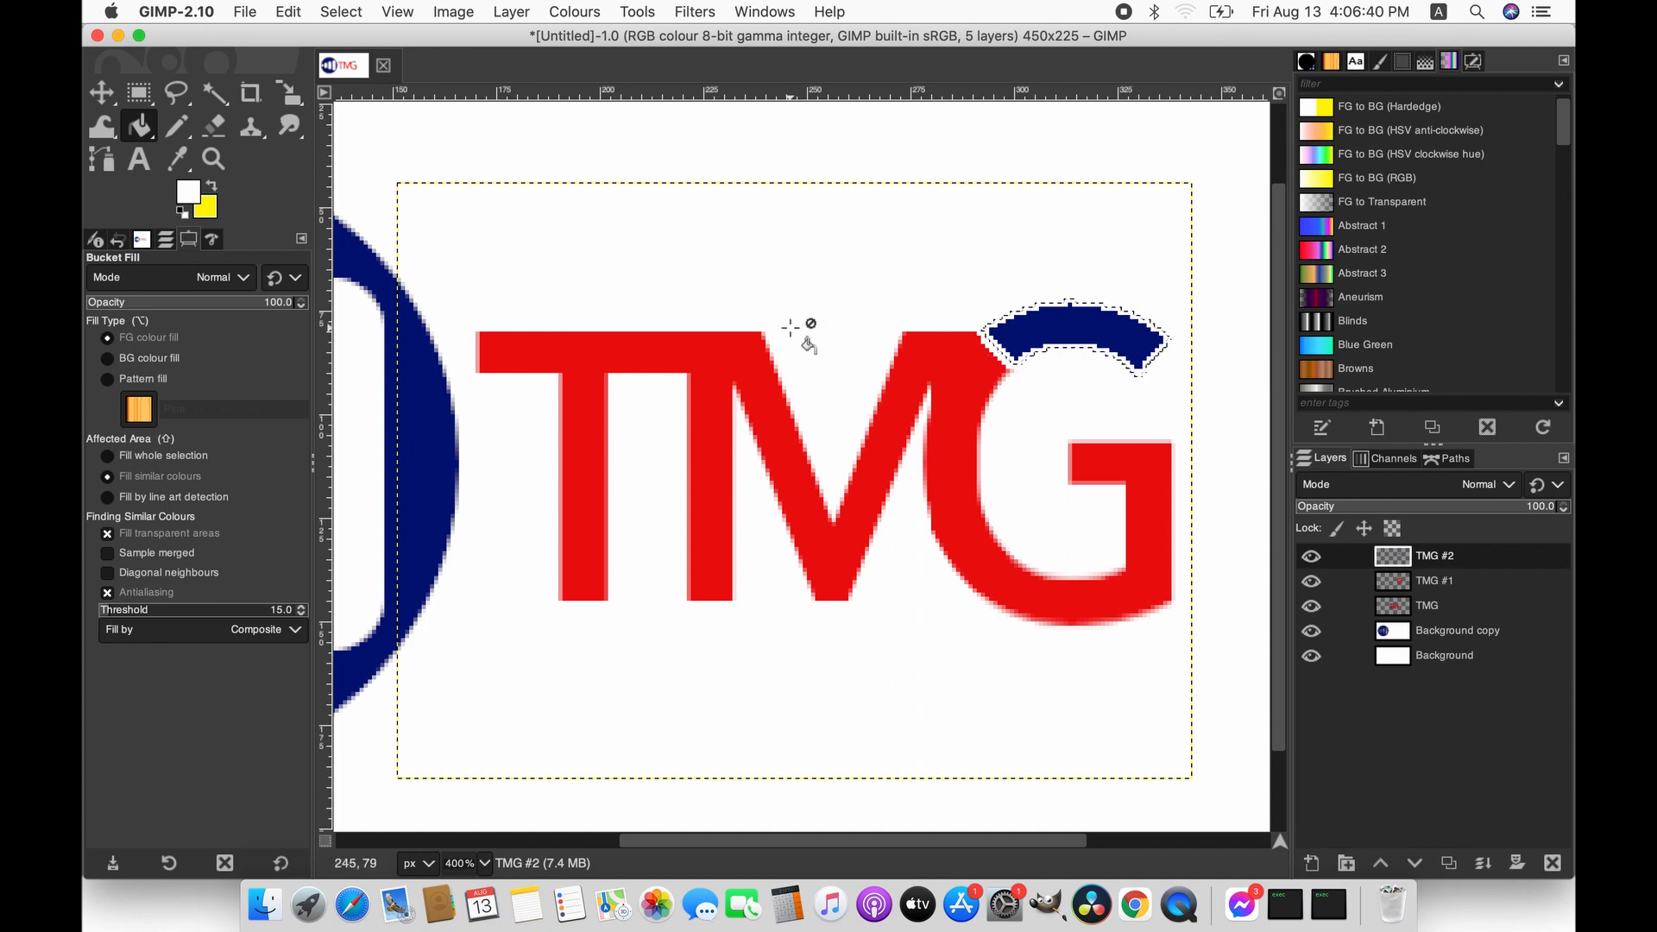
{"action": "left_click", "coordinate": [341, 11]}
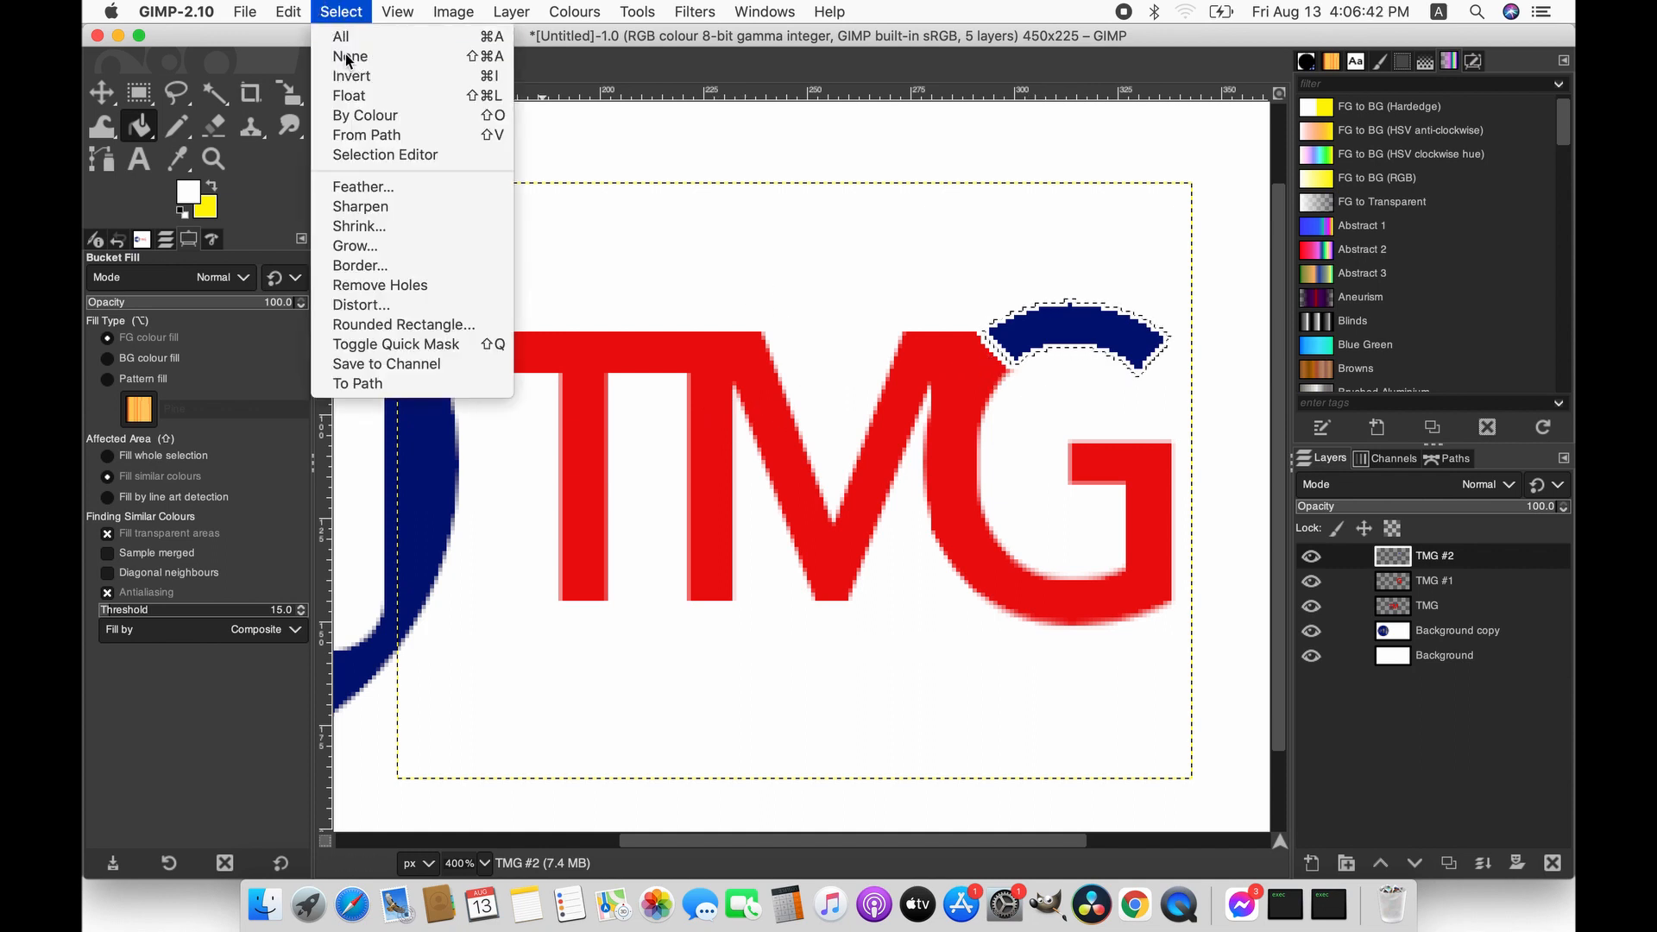
{"action": "left_click", "coordinate": [349, 57]}
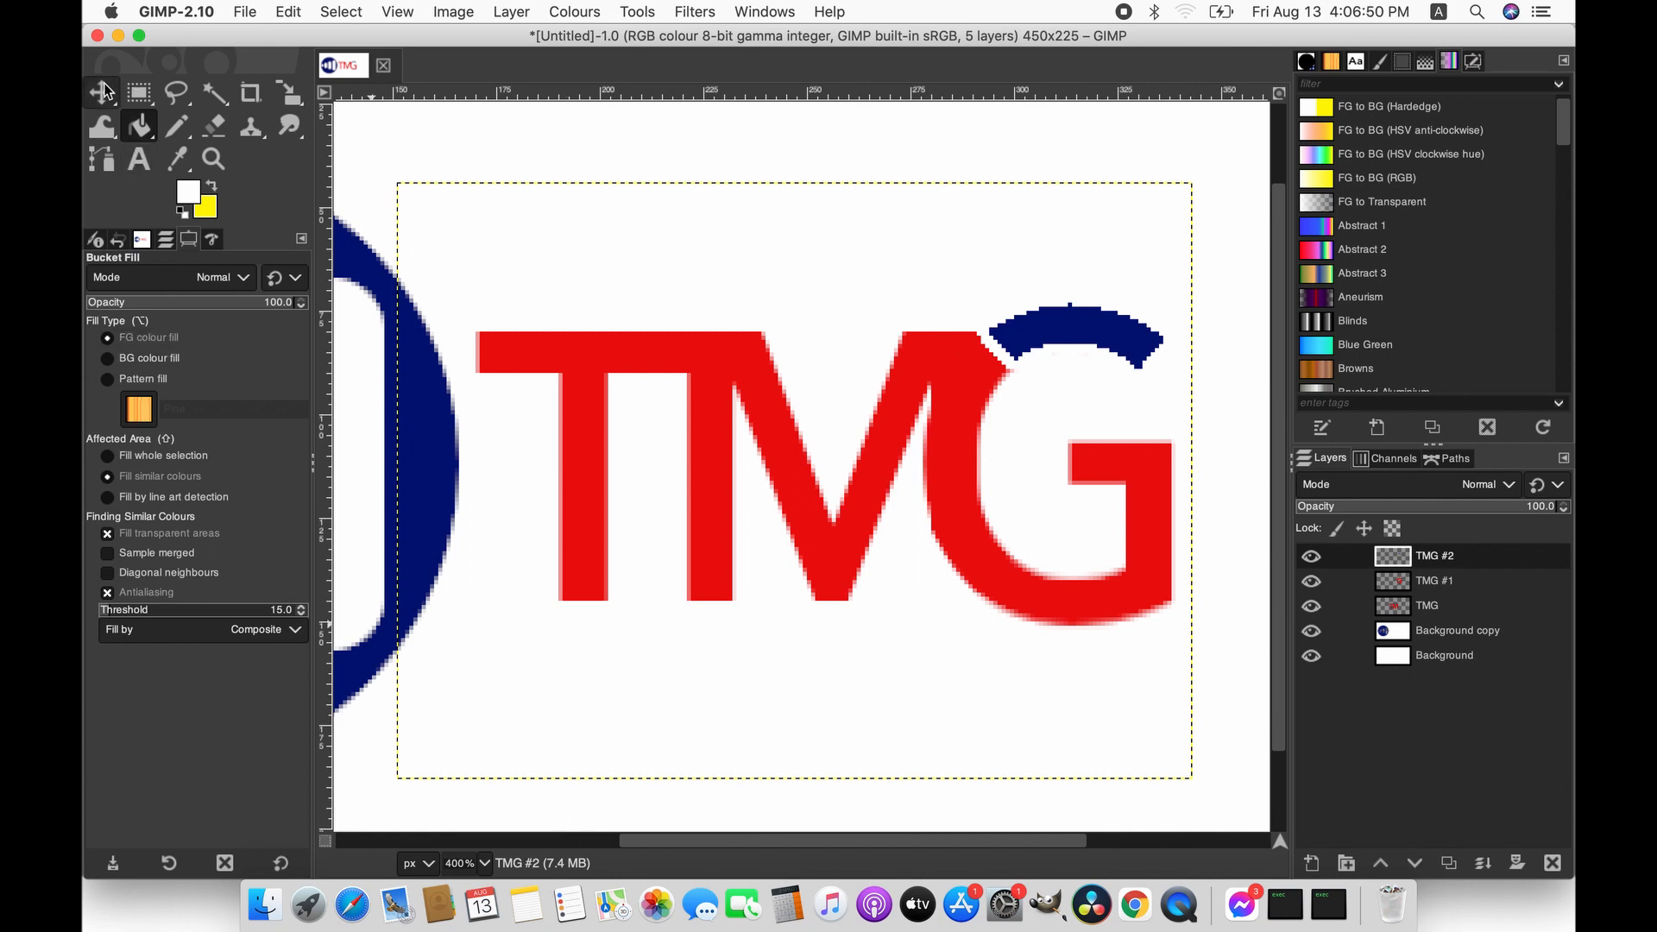
{"action": "left_click", "coordinate": [102, 93]}
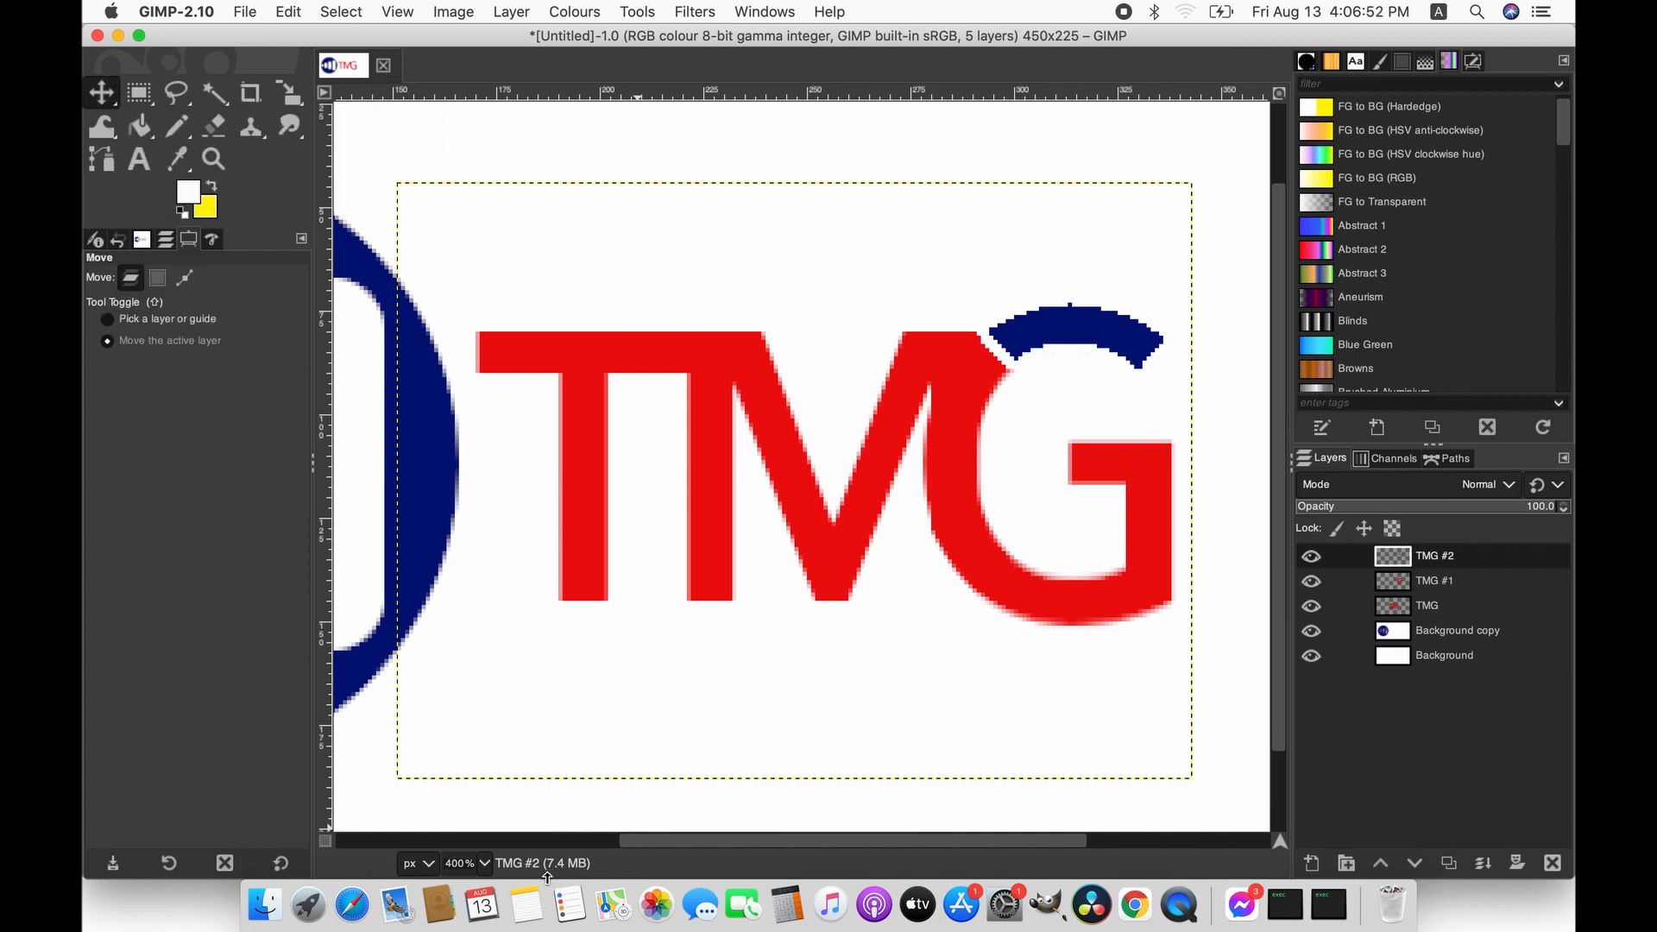
- Merge the TMG #2 and TMG #1 layers down into TMG and resize the merged layer to the image size
{"action": "left_click", "coordinate": [486, 864]}
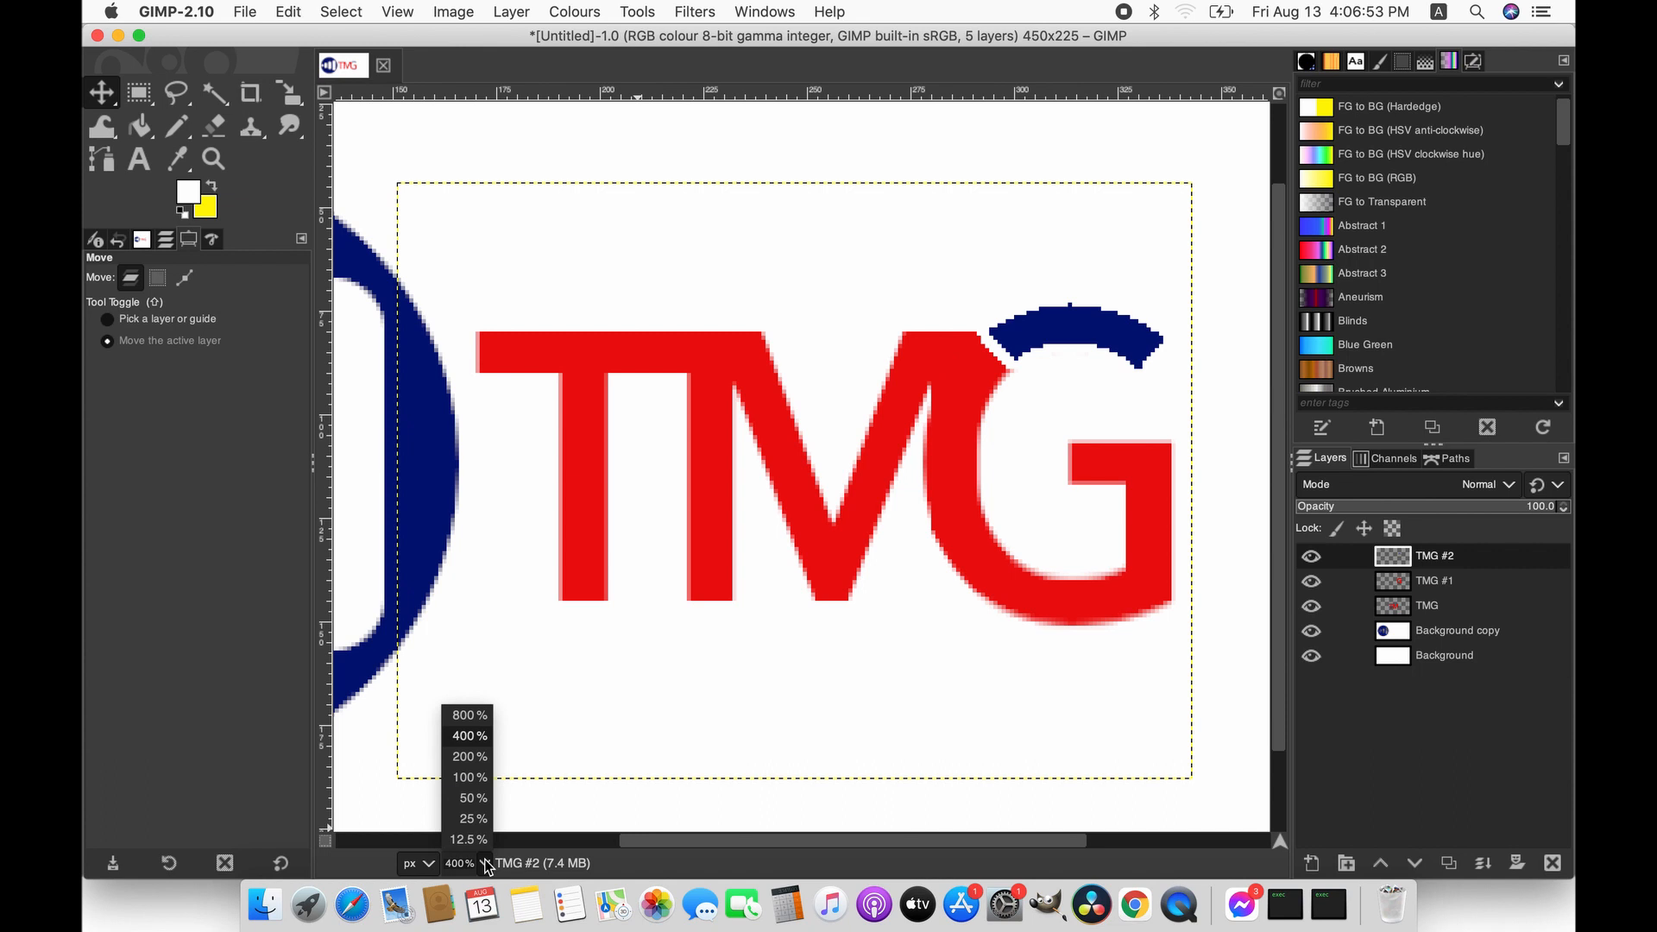
{"action": "left_click", "coordinate": [477, 783]}
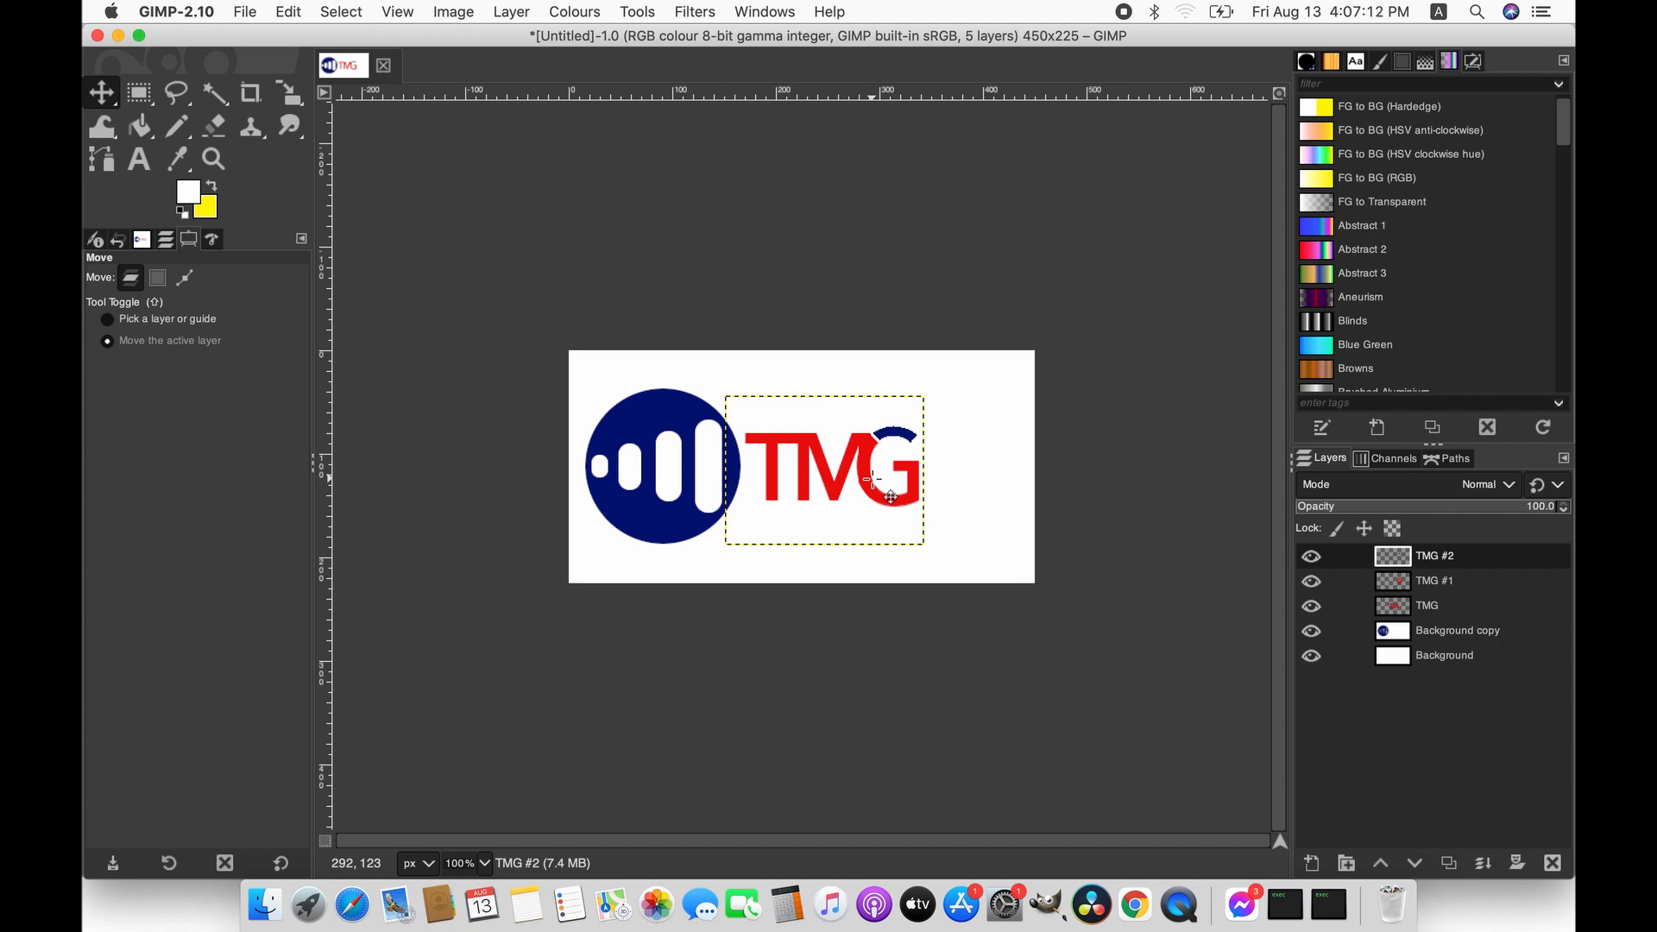
{"action": "left_click", "coordinate": [1460, 558]}
{"action": "left_click", "coordinate": [1481, 864]}
{"action": "left_click", "coordinate": [1481, 864]}
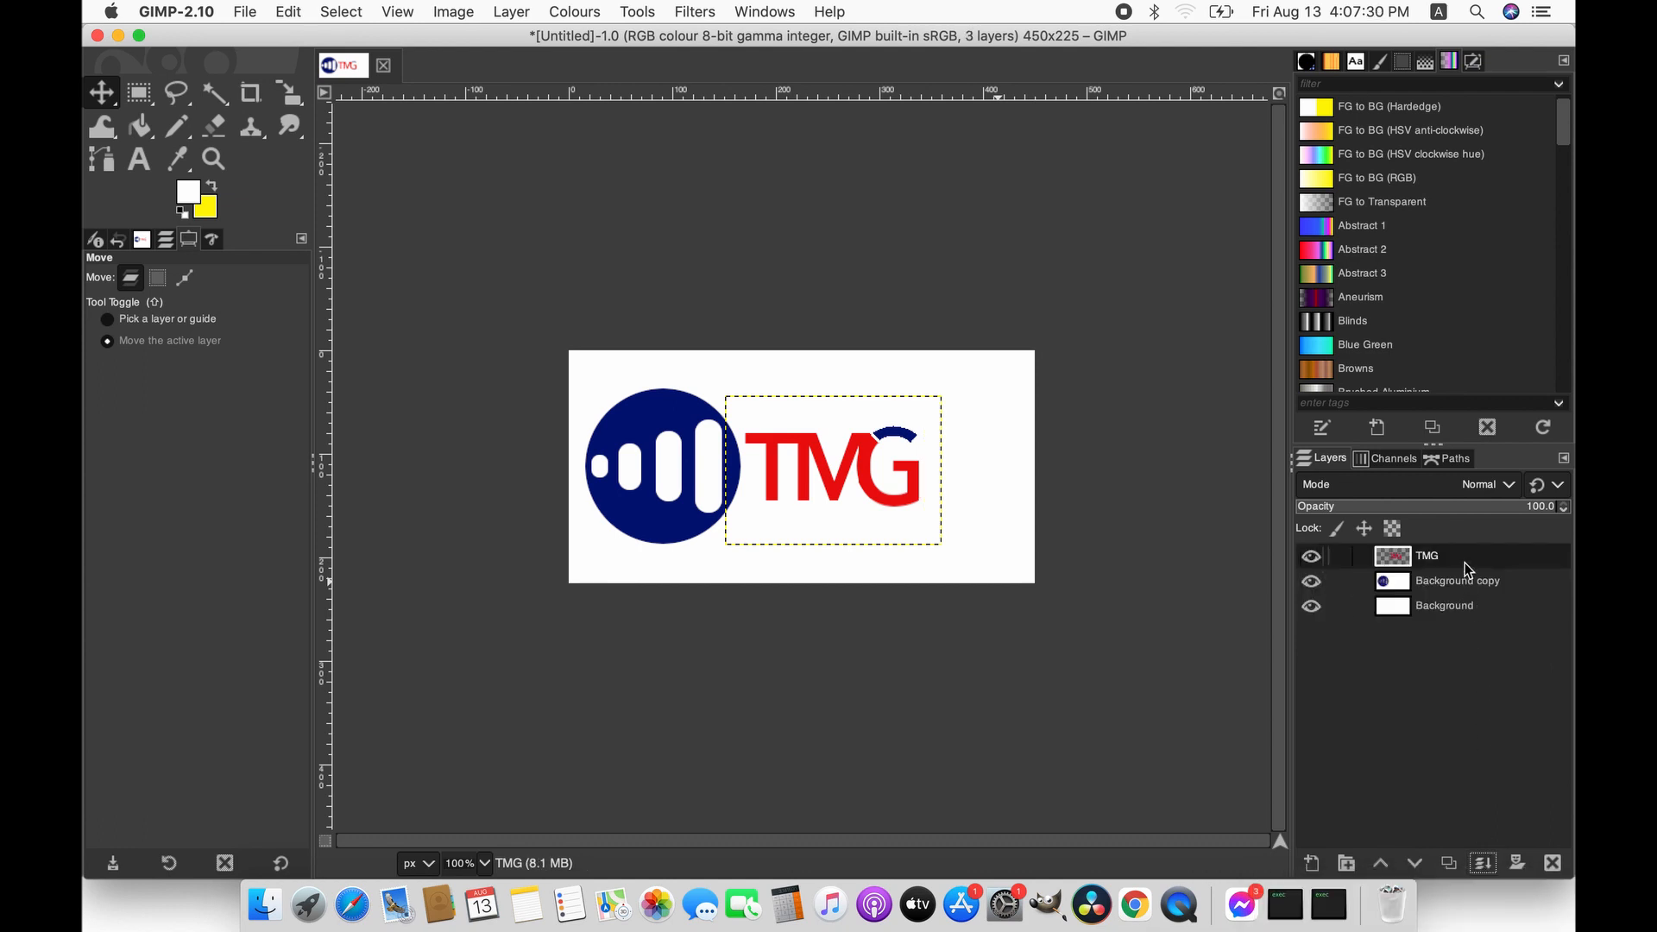
{"action": "left_click", "coordinate": [511, 12]}
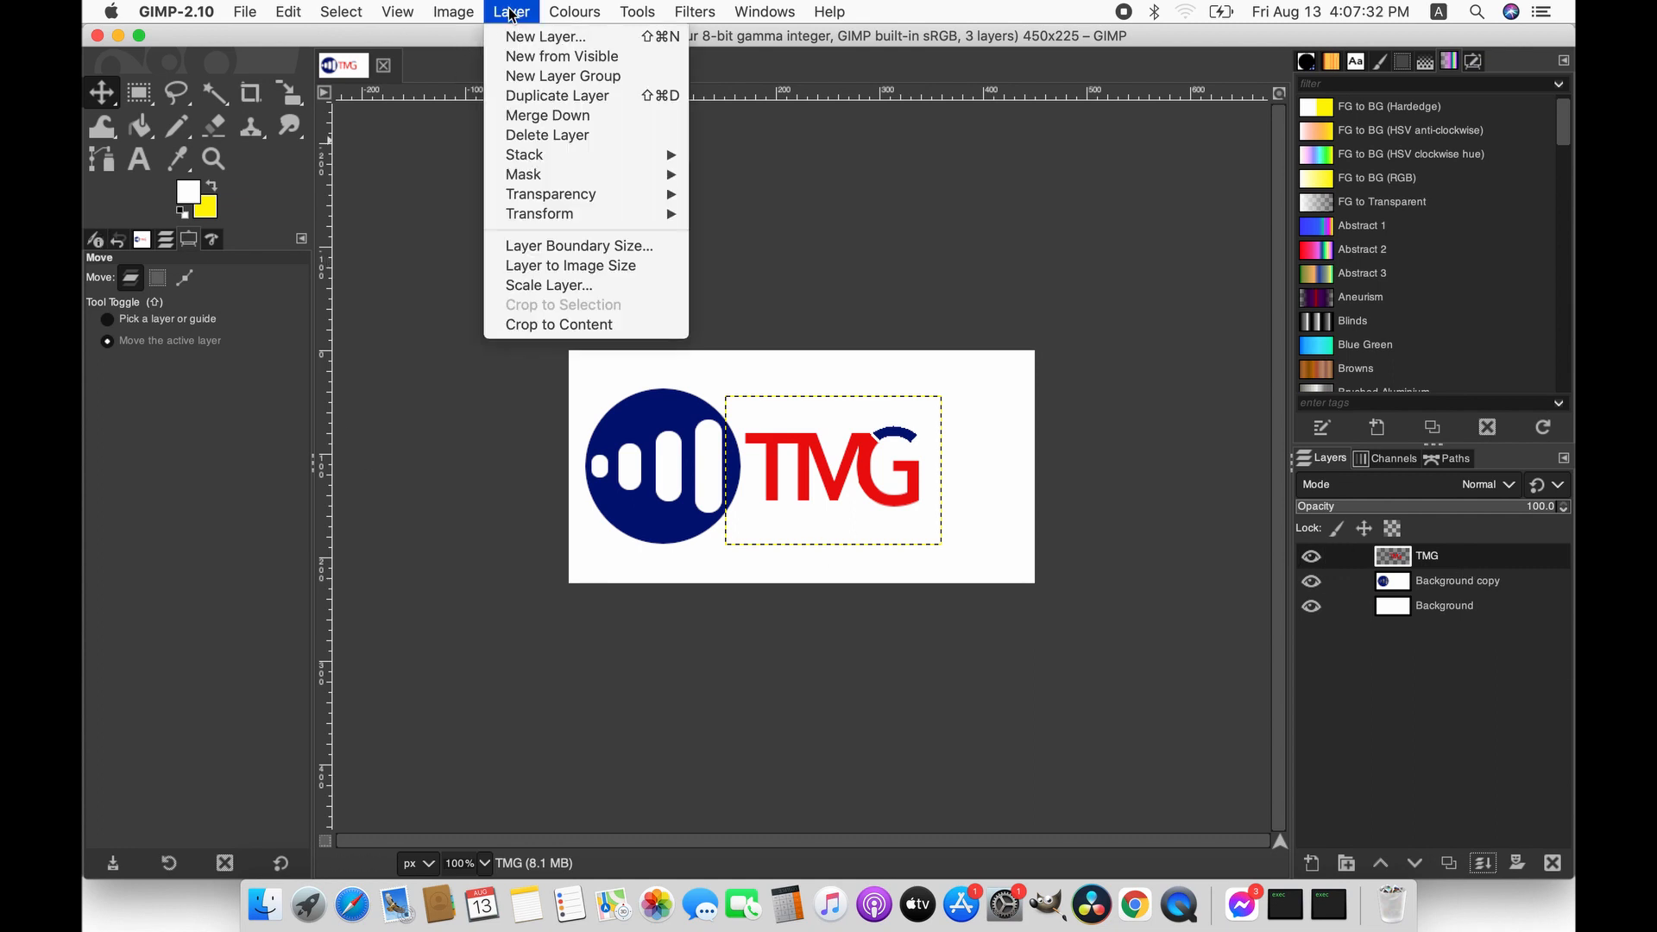
{"action": "left_click", "coordinate": [633, 274]}
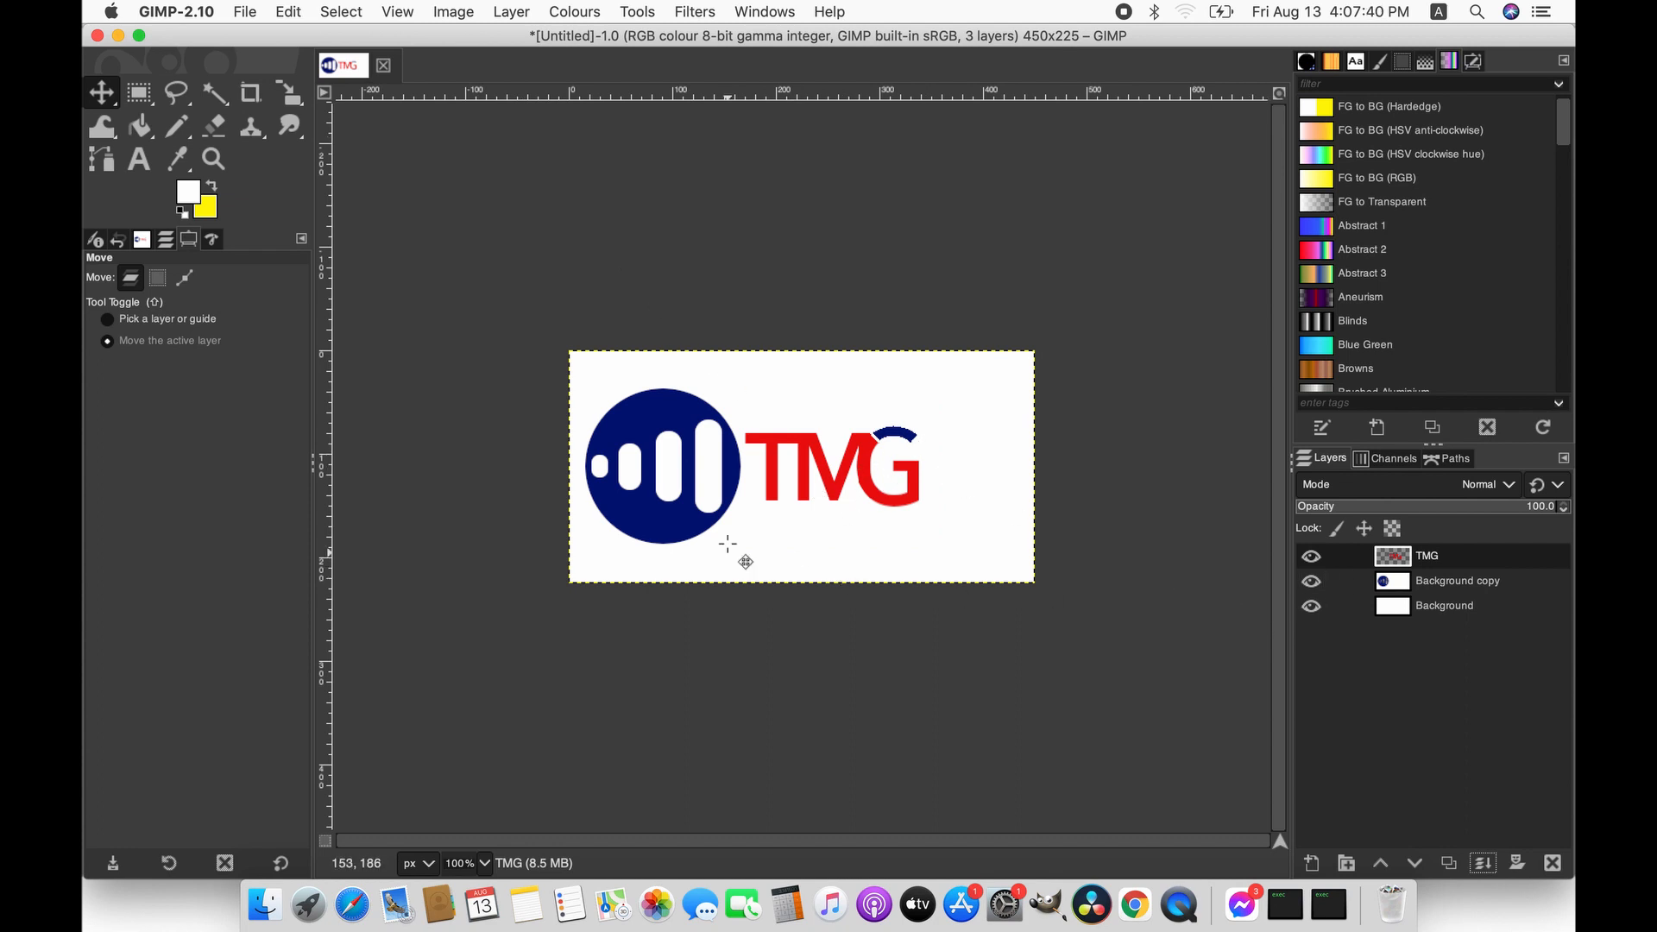
- Activate the Text tool and set its text colour to the logo's dark blue
{"action": "left_click", "coordinate": [137, 160]}
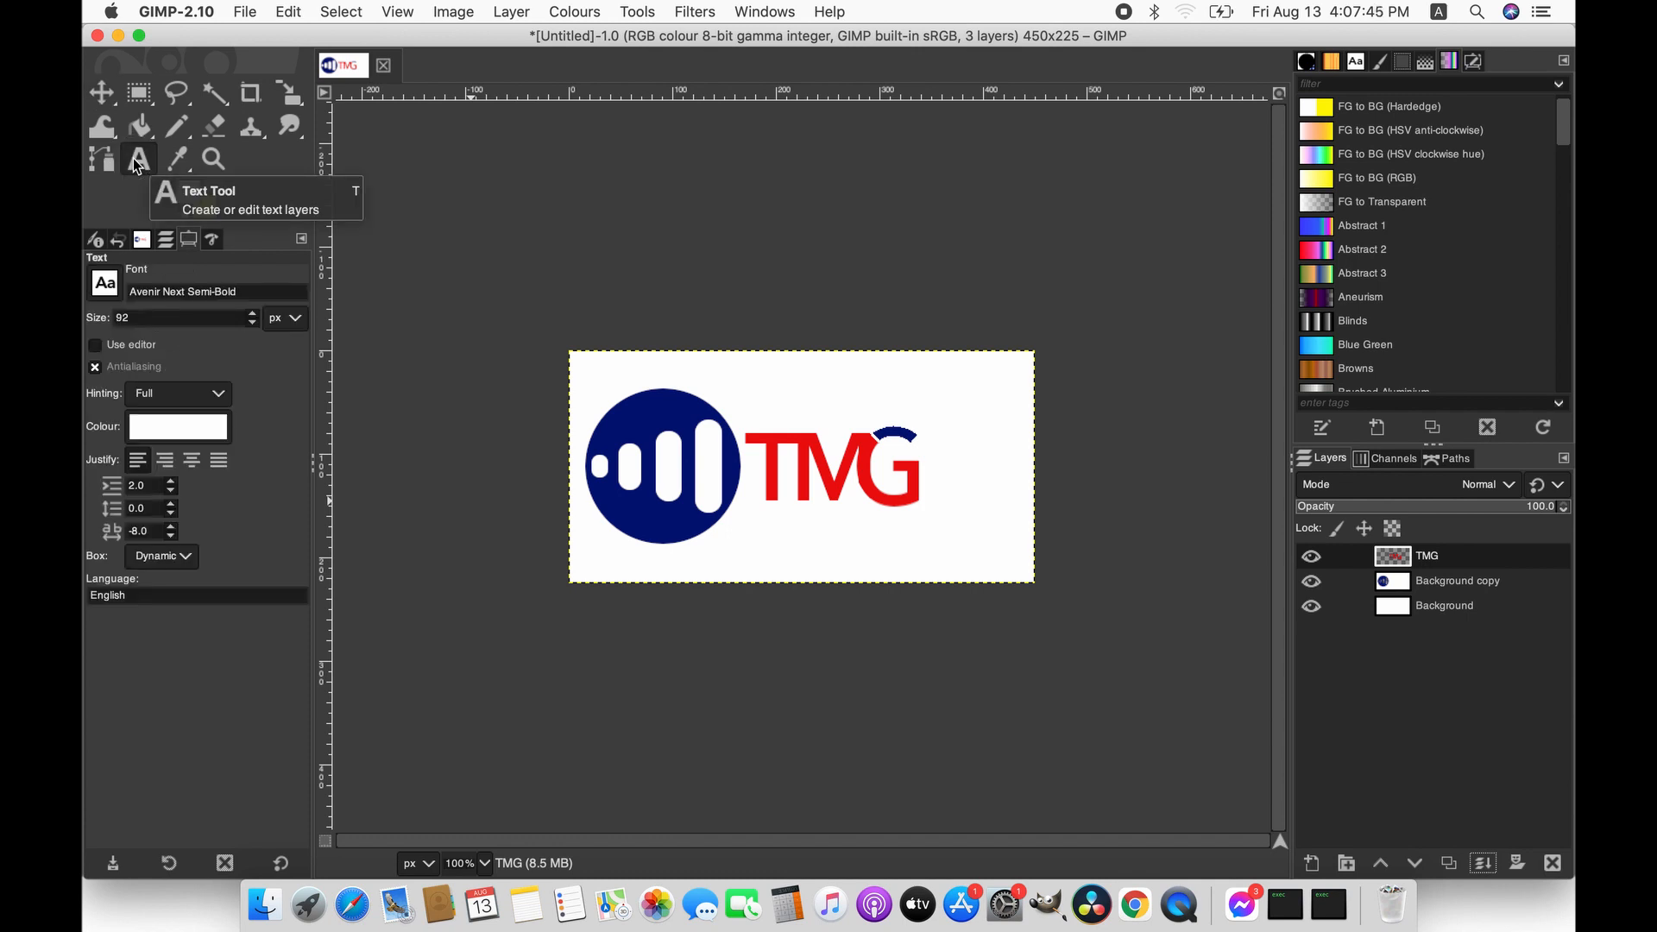
{"action": "left_click", "coordinate": [159, 426]}
{"action": "left_click", "coordinate": [355, 491]}
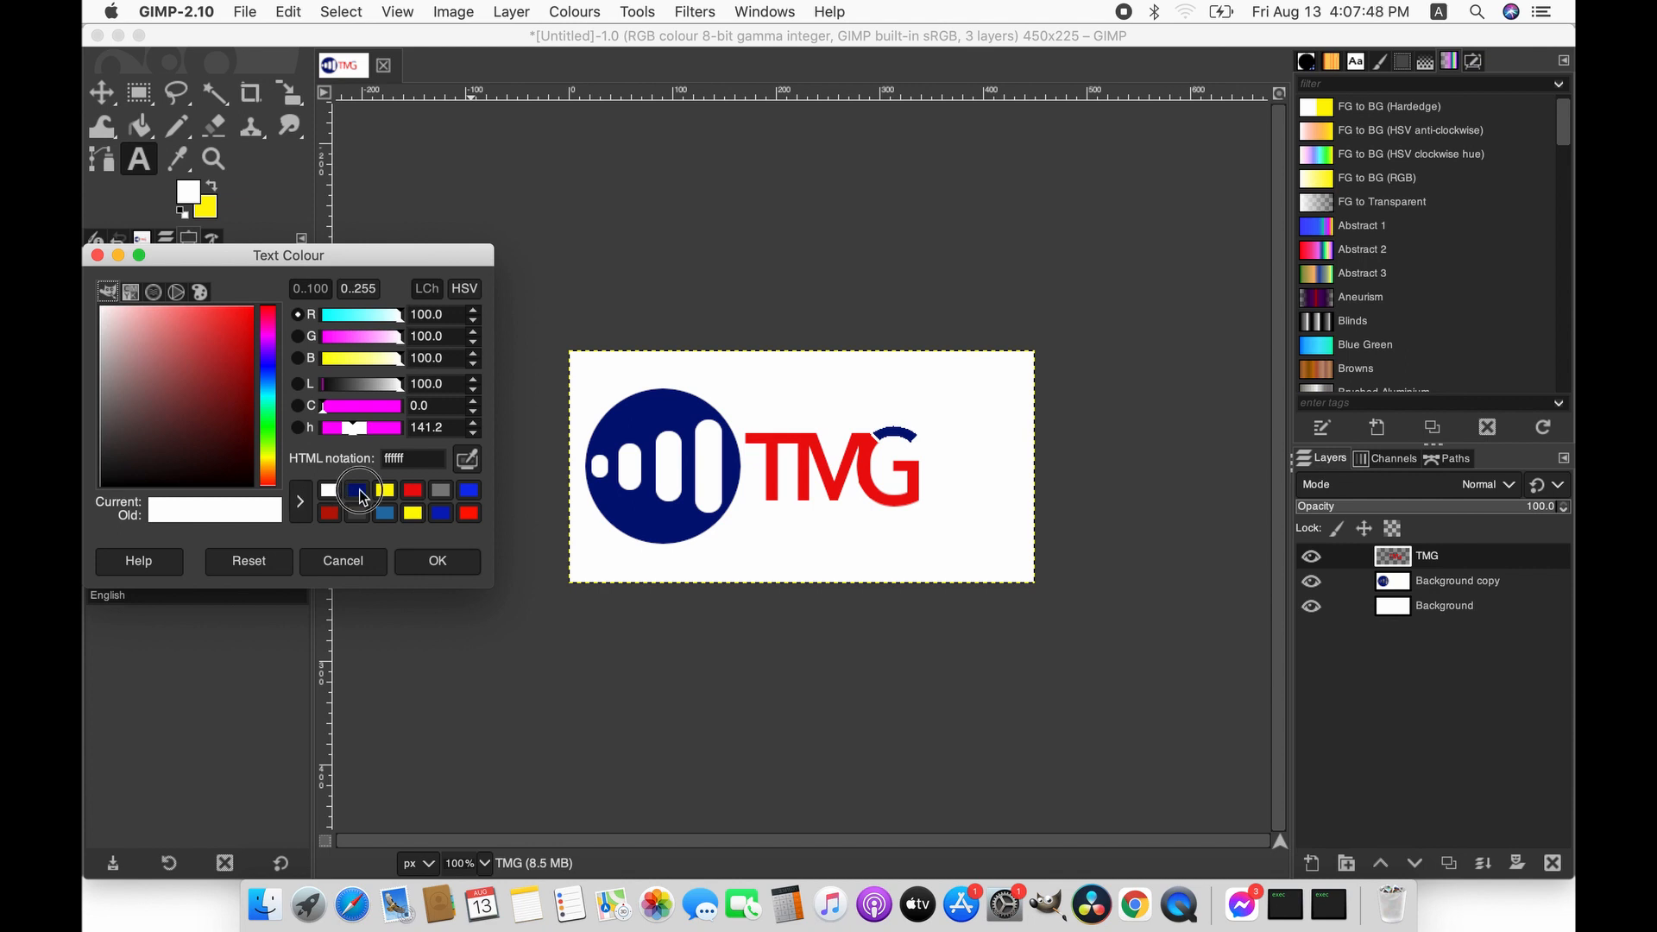
{"action": "left_click", "coordinate": [437, 563]}
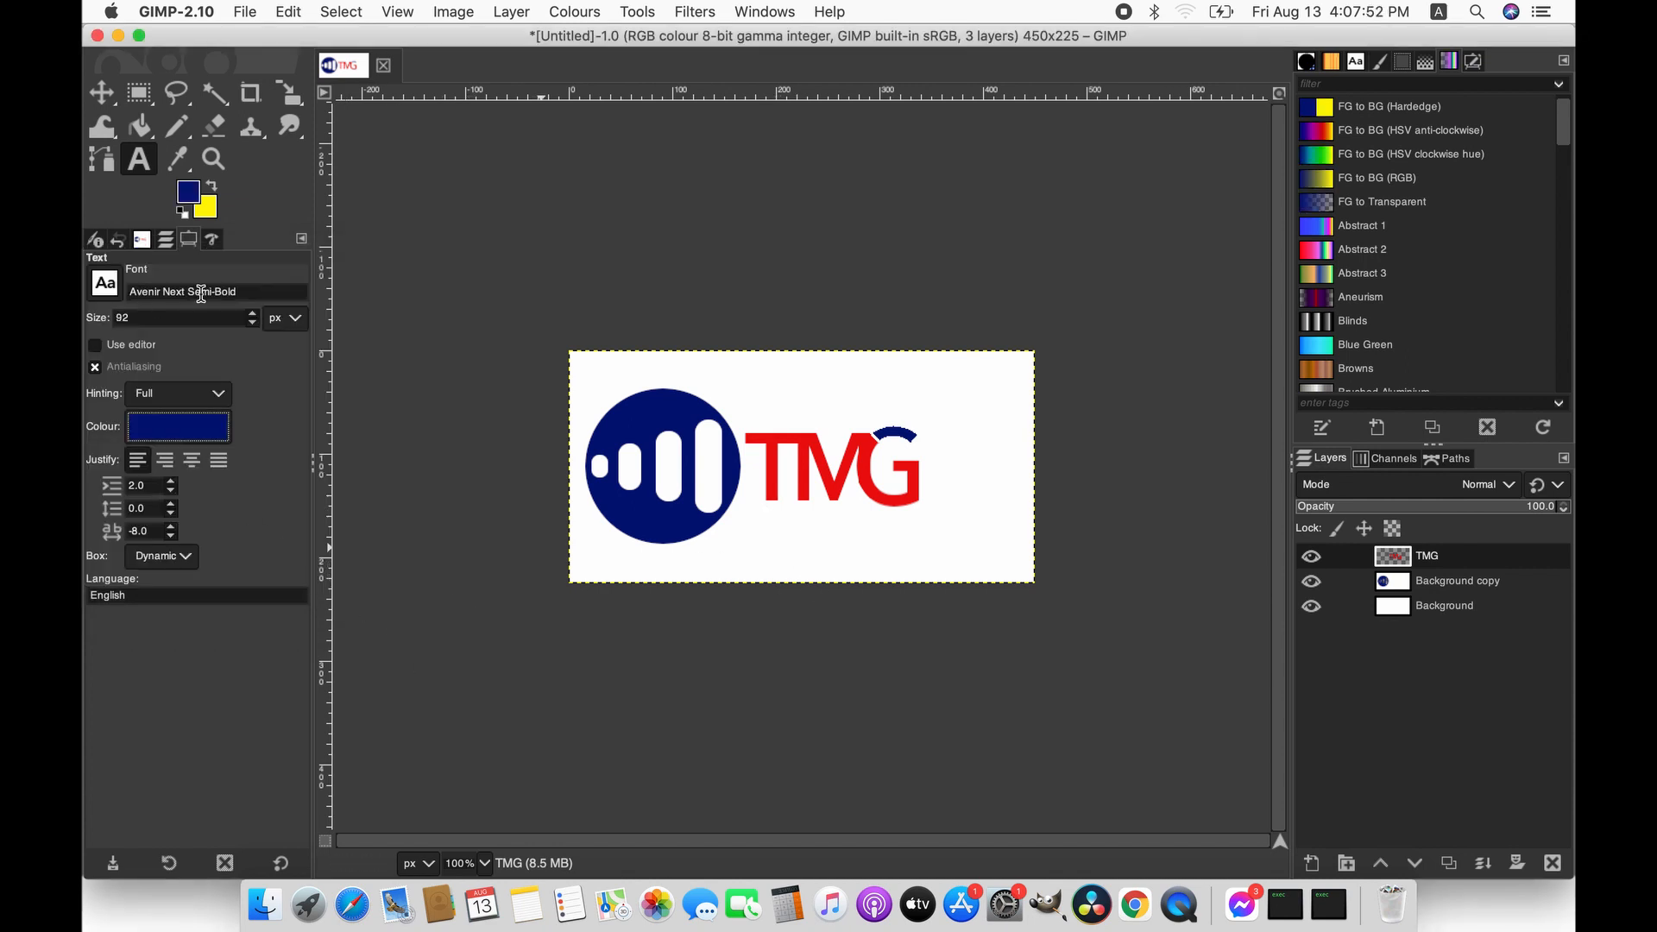
- Reduce the Text tool's font size to 45 px
{"action": "left_click", "coordinate": [253, 325]}
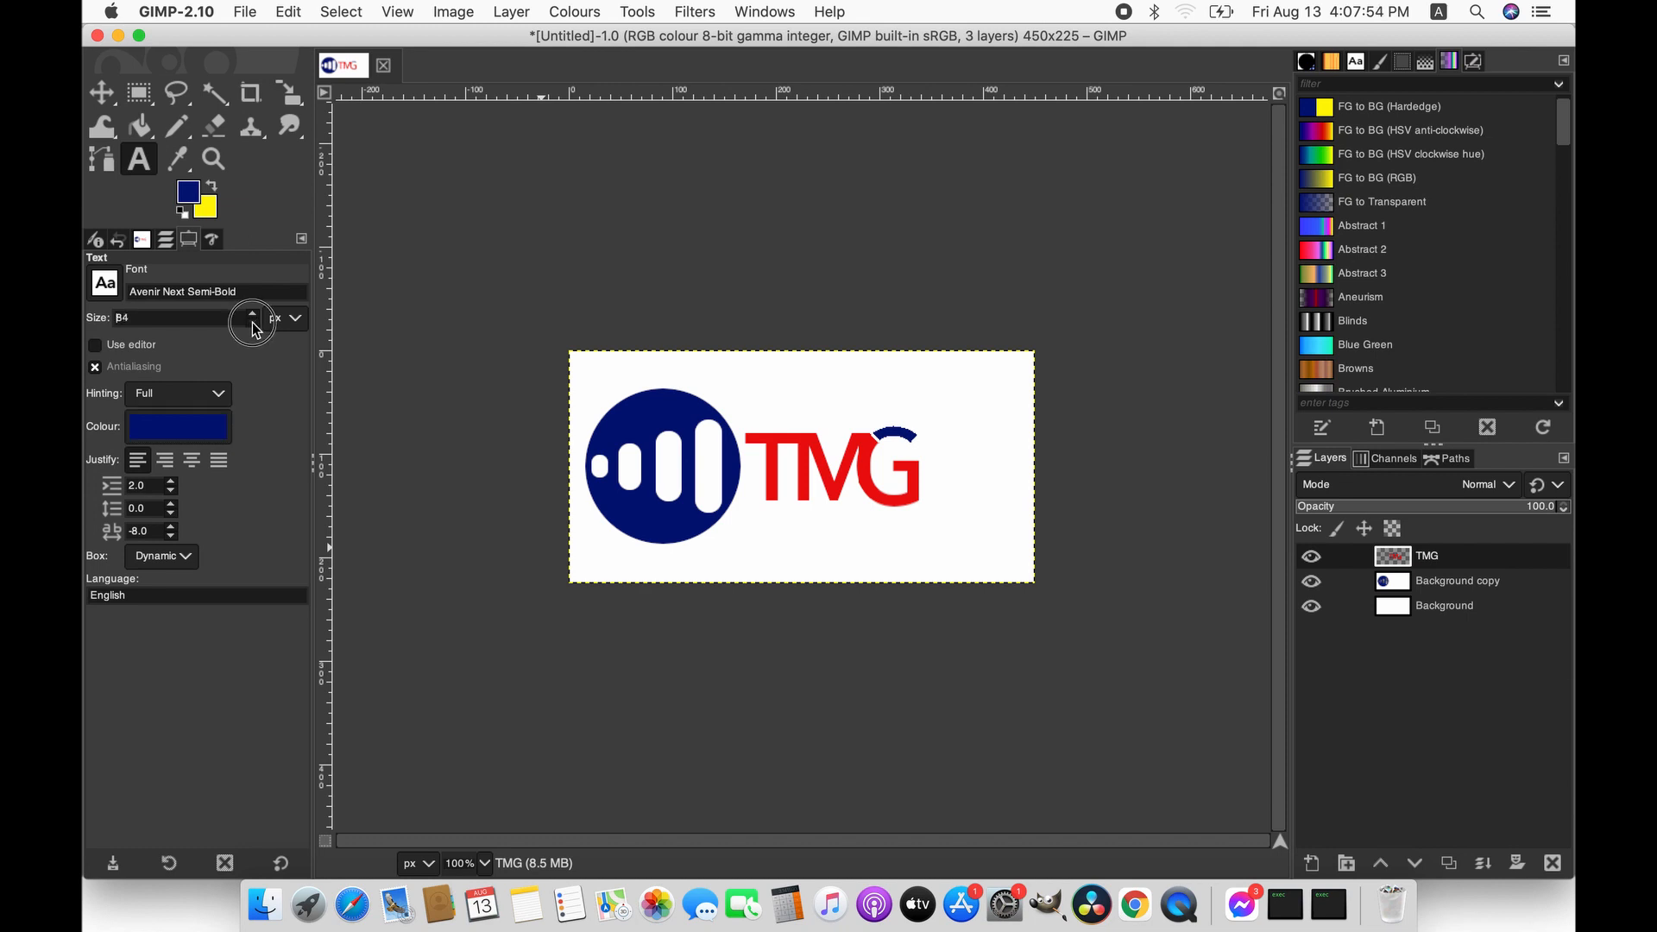
{"action": "left_click", "coordinate": [252, 326]}
{"action": "left_click", "coordinate": [253, 325]}
{"action": "left_click", "coordinate": [253, 324]}
{"action": "left_click", "coordinate": [253, 325]}
{"action": "left_click", "coordinate": [253, 325]}
{"action": "left_click", "coordinate": [253, 325]}
{"action": "left_click", "coordinate": [253, 325]}
{"action": "left_click", "coordinate": [253, 325]}
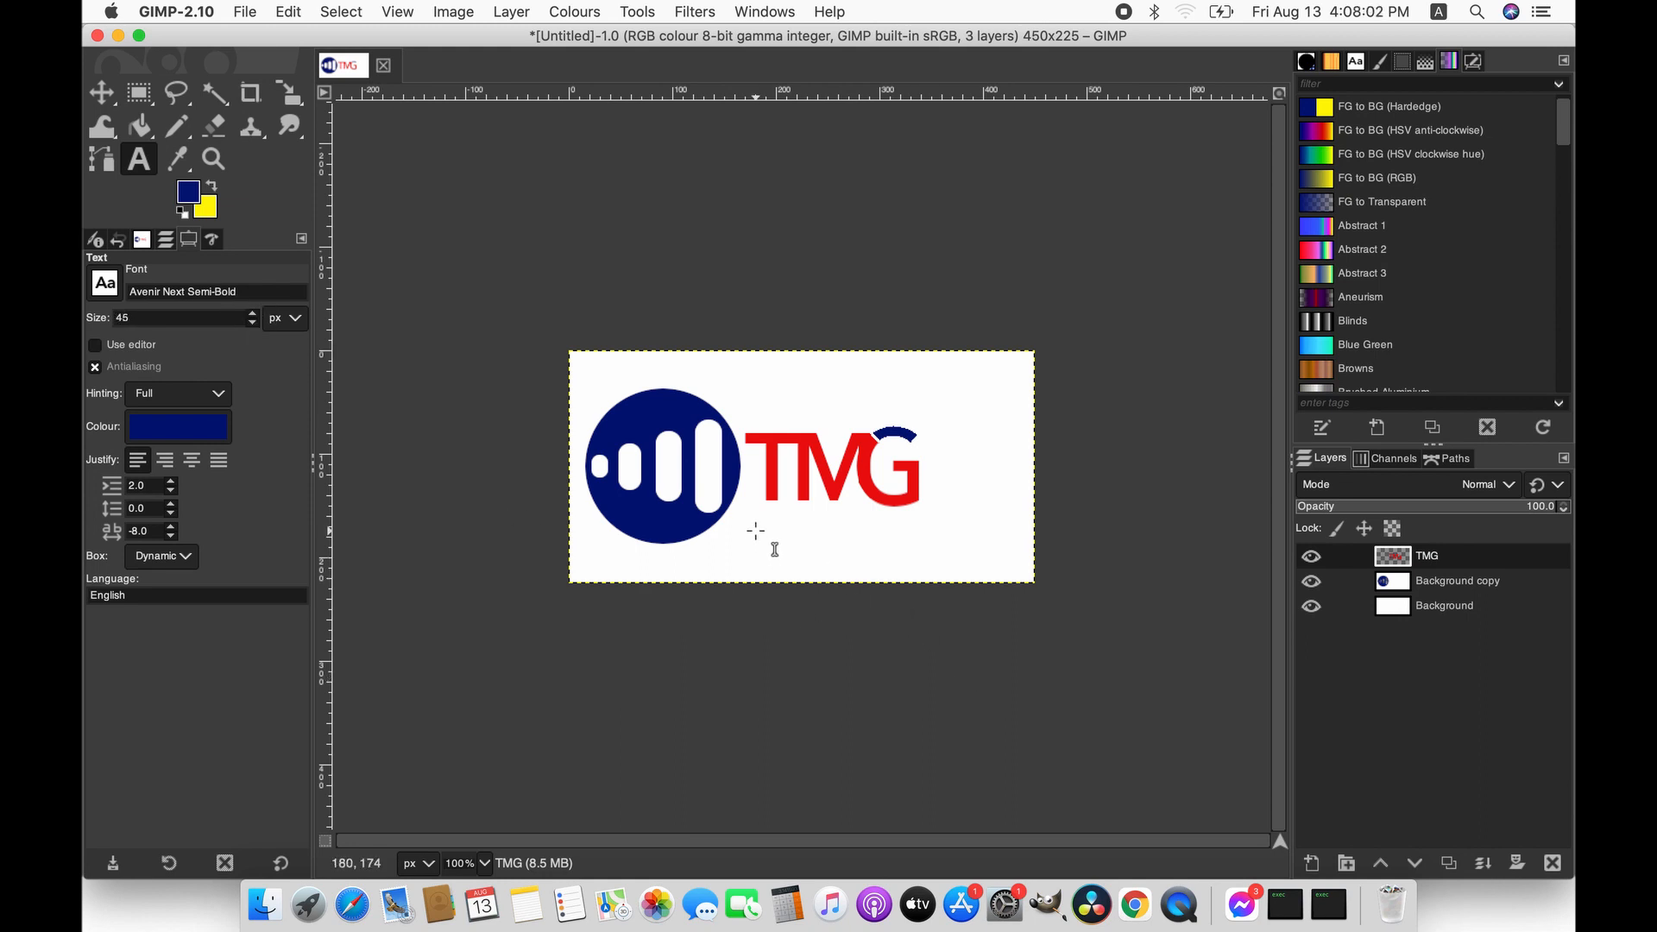
- Start a text block beneath the TMG lettering, try the word THE in it, and clear the word
{"action": "left_click", "coordinate": [485, 863]}
{"action": "left_click", "coordinate": [469, 756]}
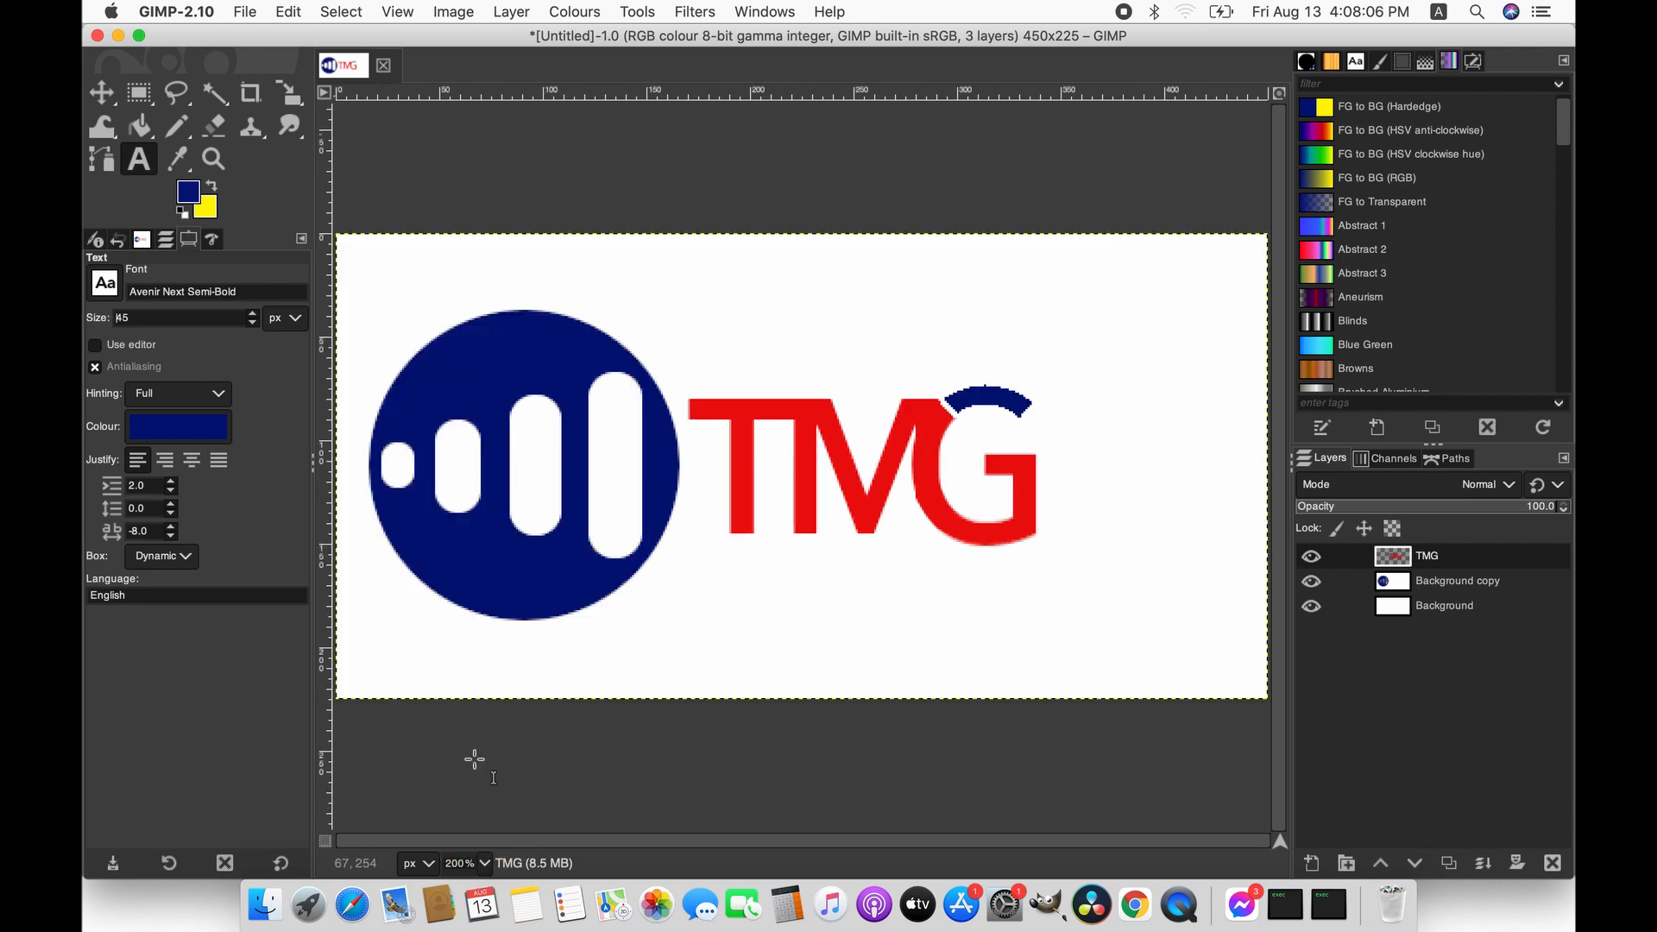
{"action": "left_click", "coordinate": [681, 572]}
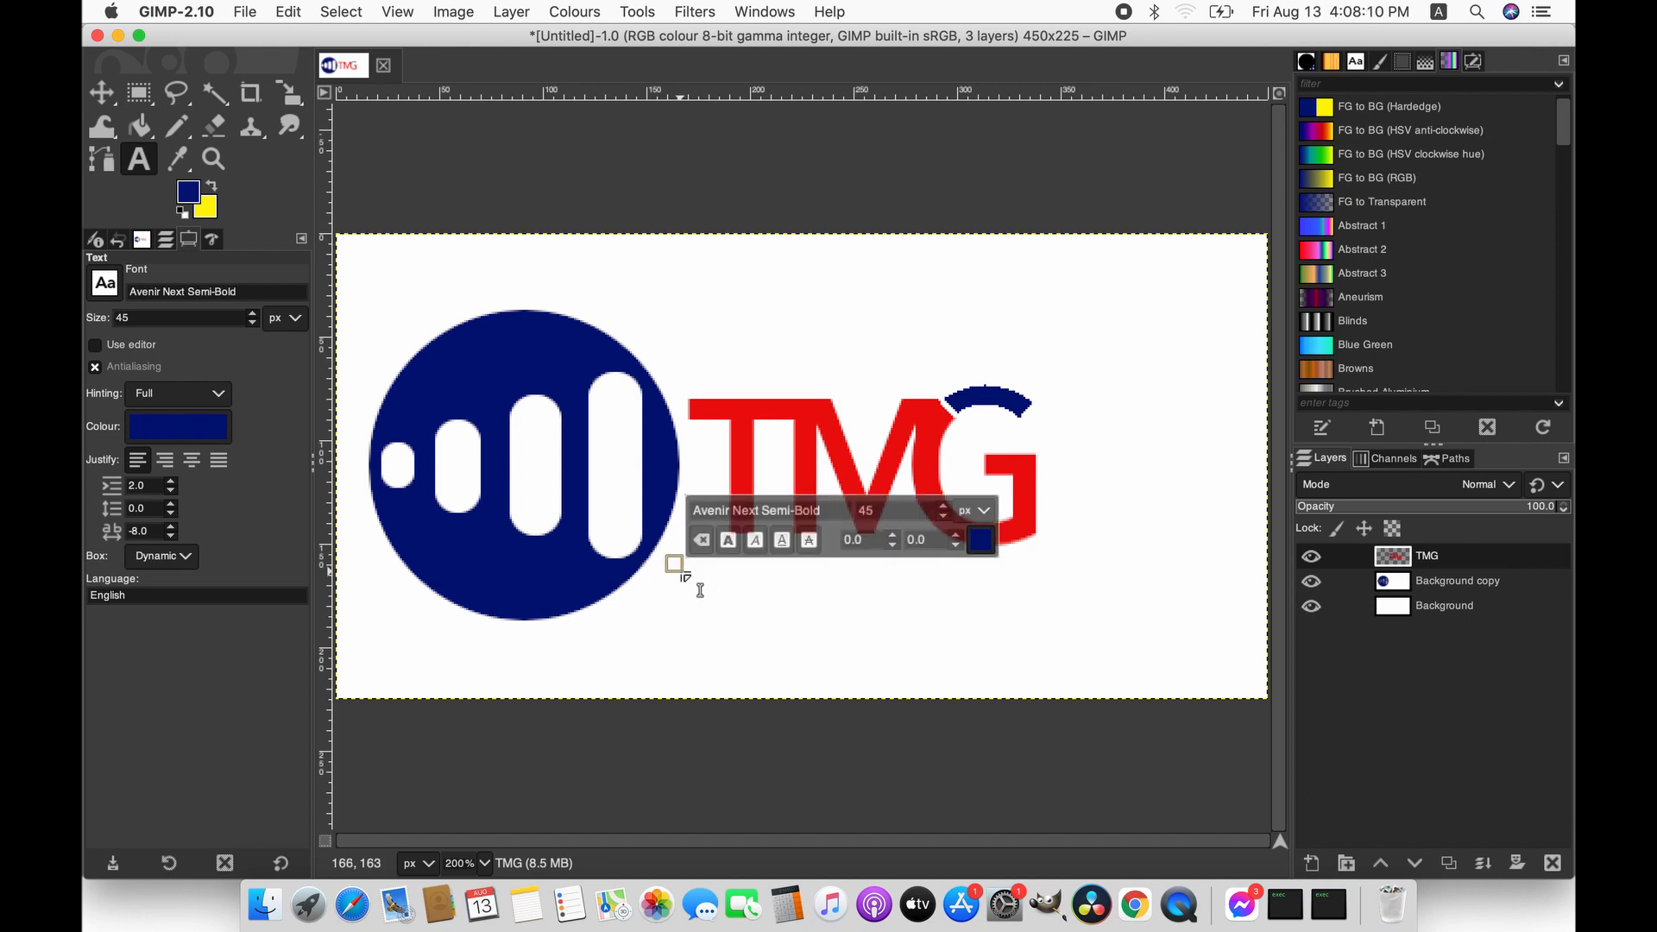
{"action": "type", "text": "THE"}
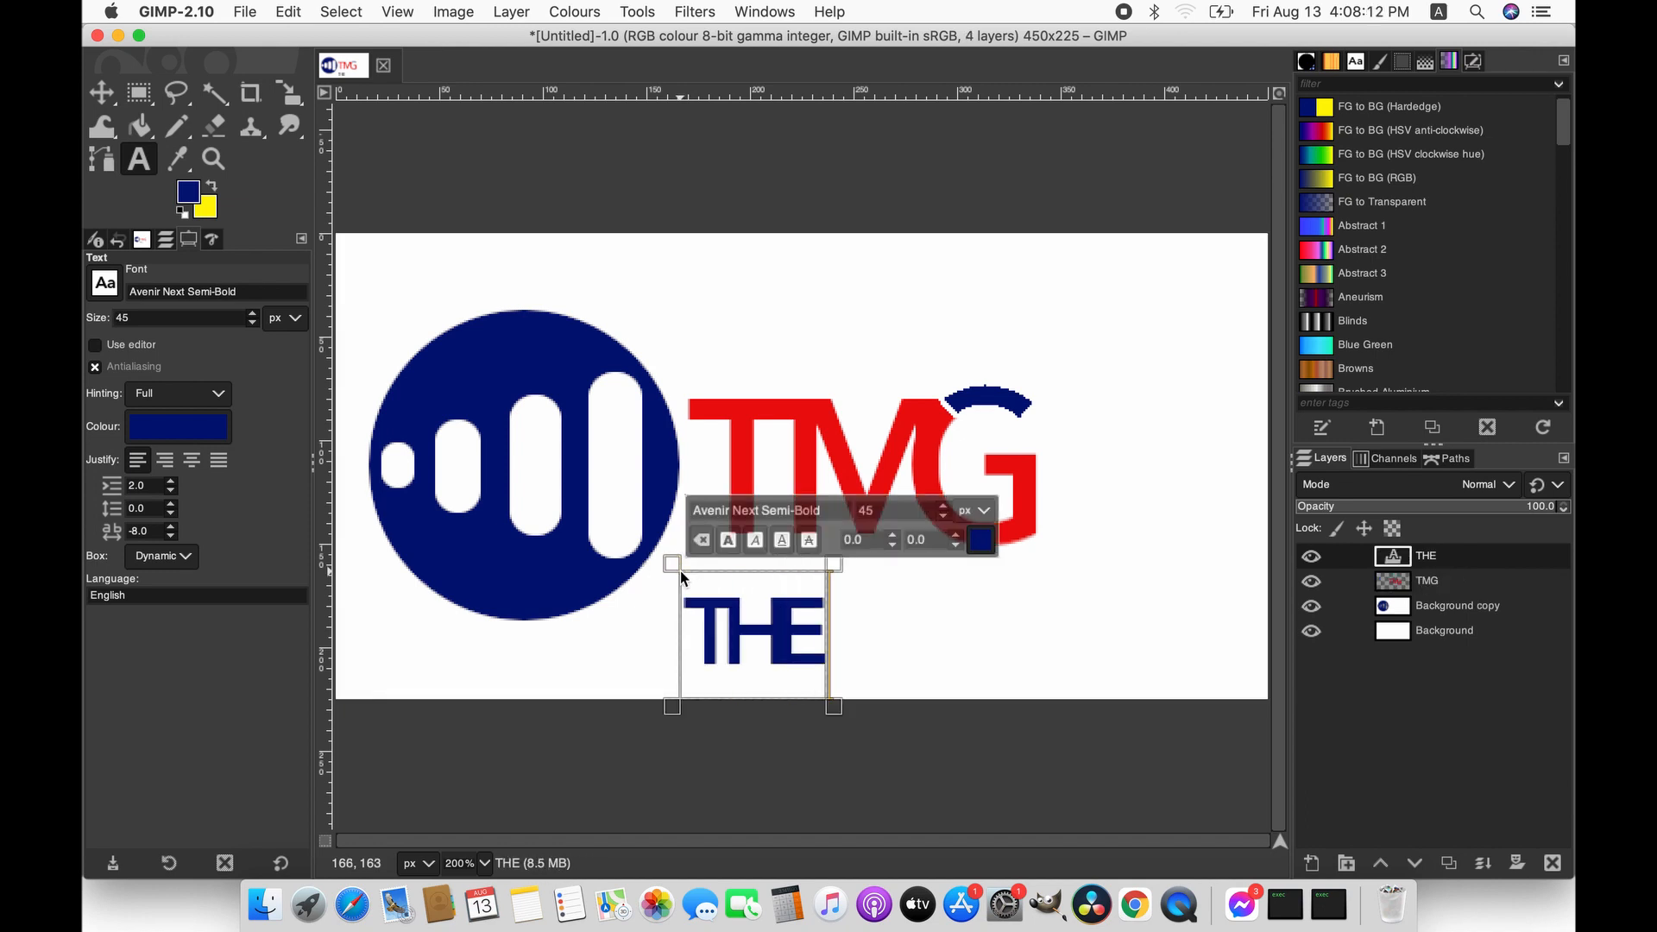
{"action": "key", "text": "BackSpace"}
{"action": "key", "text": "BackSpace"}
{"action": "key", "text": "BackSpace"}
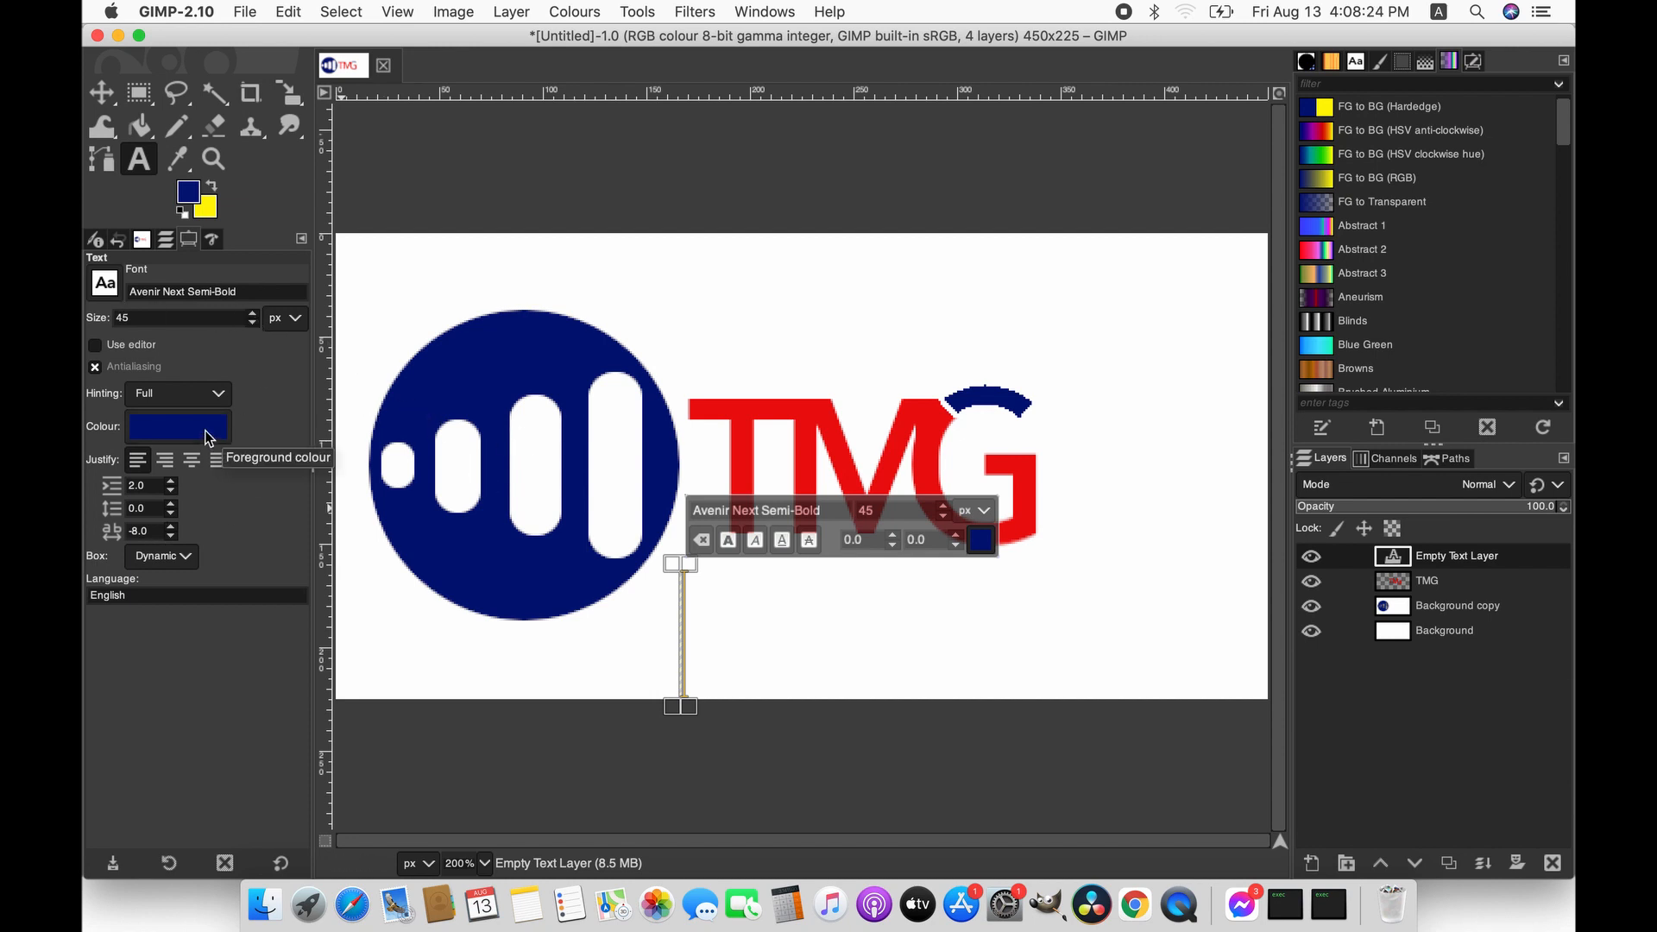
- Set the letter spacing of the empty text block to 0.0
{"action": "left_click", "coordinate": [171, 528]}
{"action": "left_click", "coordinate": [171, 529]}
{"action": "left_click", "coordinate": [171, 528]}
{"action": "left_click", "coordinate": [171, 528]}
{"action": "left_click", "coordinate": [171, 528]}
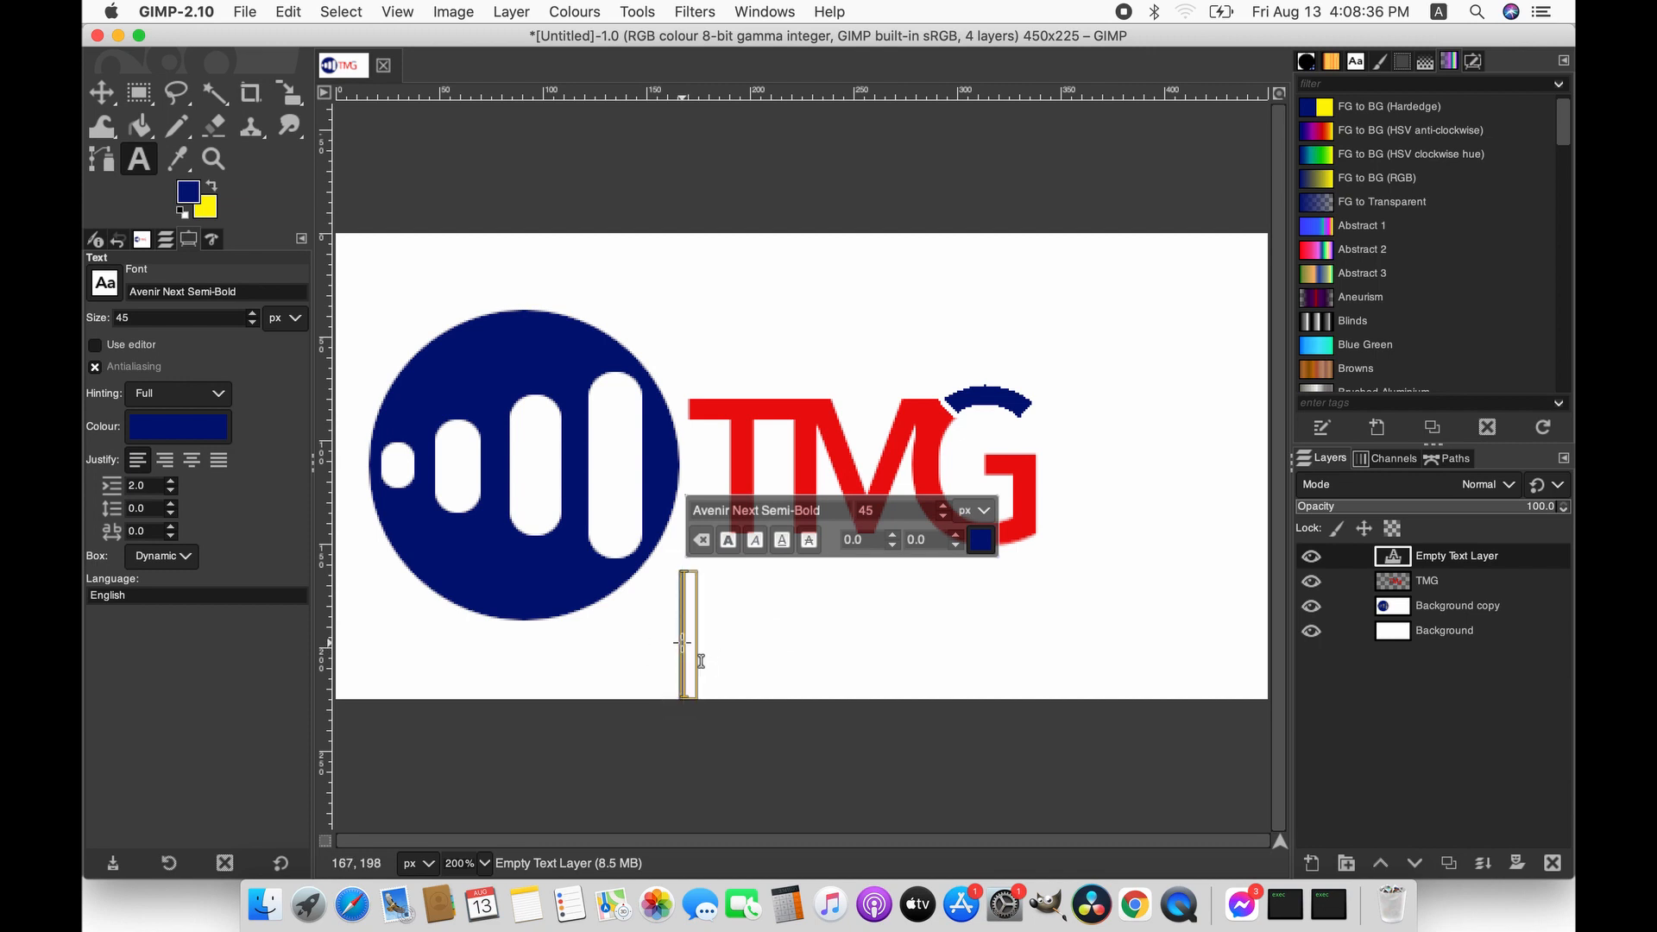
- Enter the tagline THE NEXT LEVEL in the text block and move the layer slightly left and up
{"action": "type", "text": "THE"}
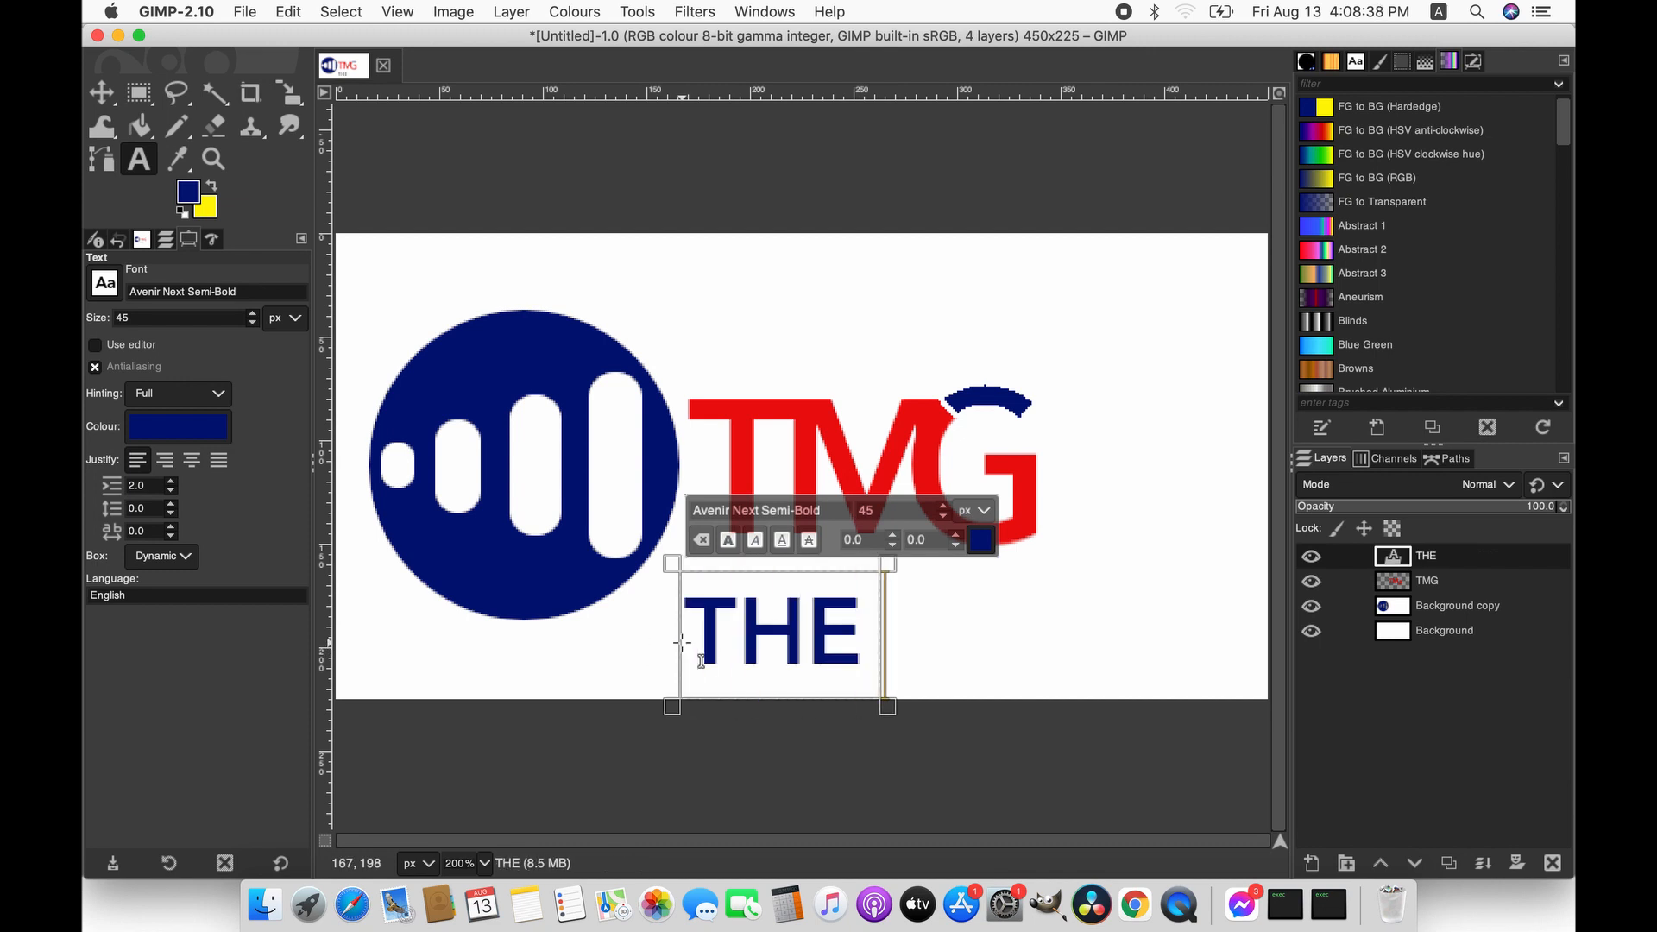
{"action": "type", "text": "NEXT"}
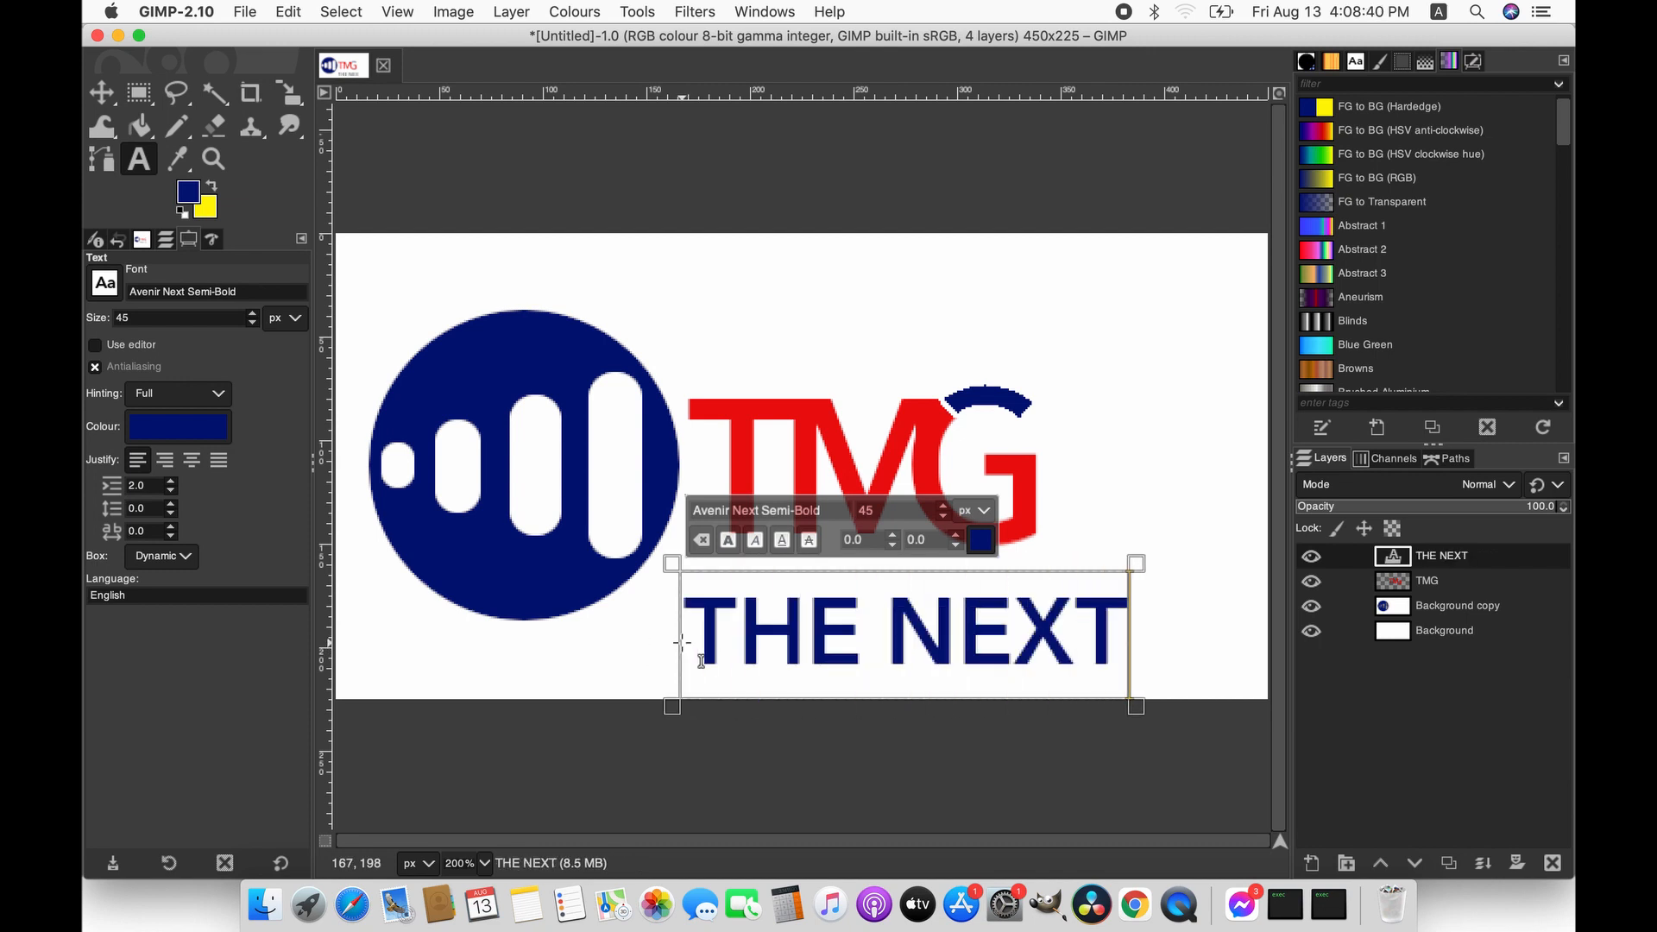
{"action": "type", "text": " LEVEL"}
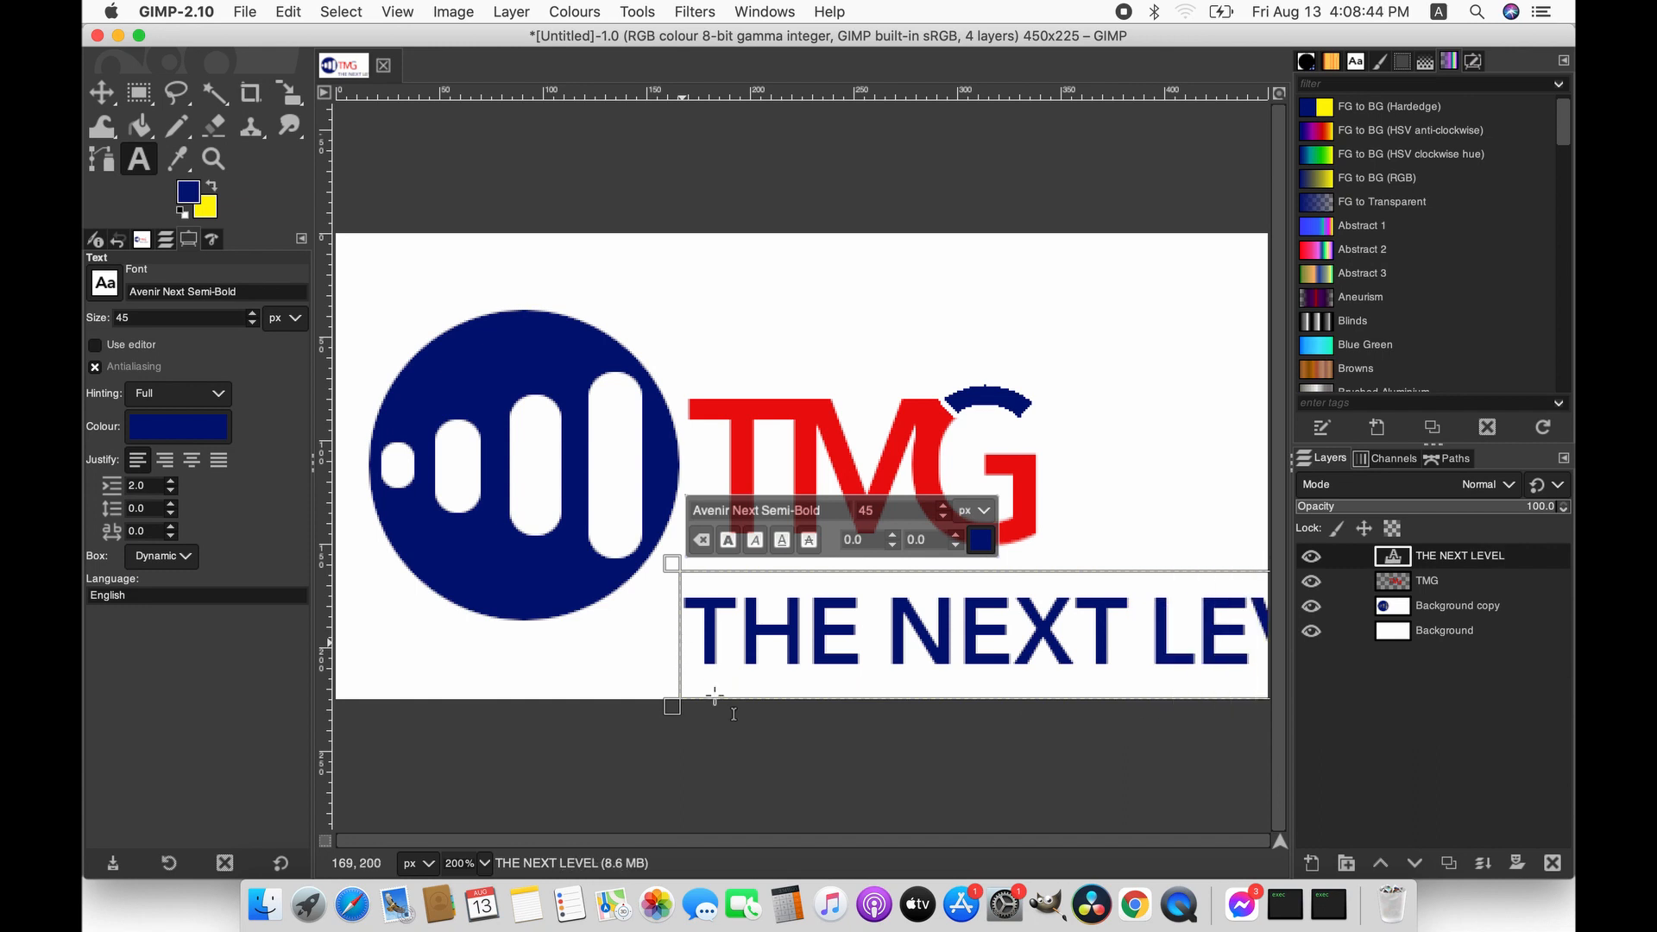
{"action": "left_click", "coordinate": [101, 92]}
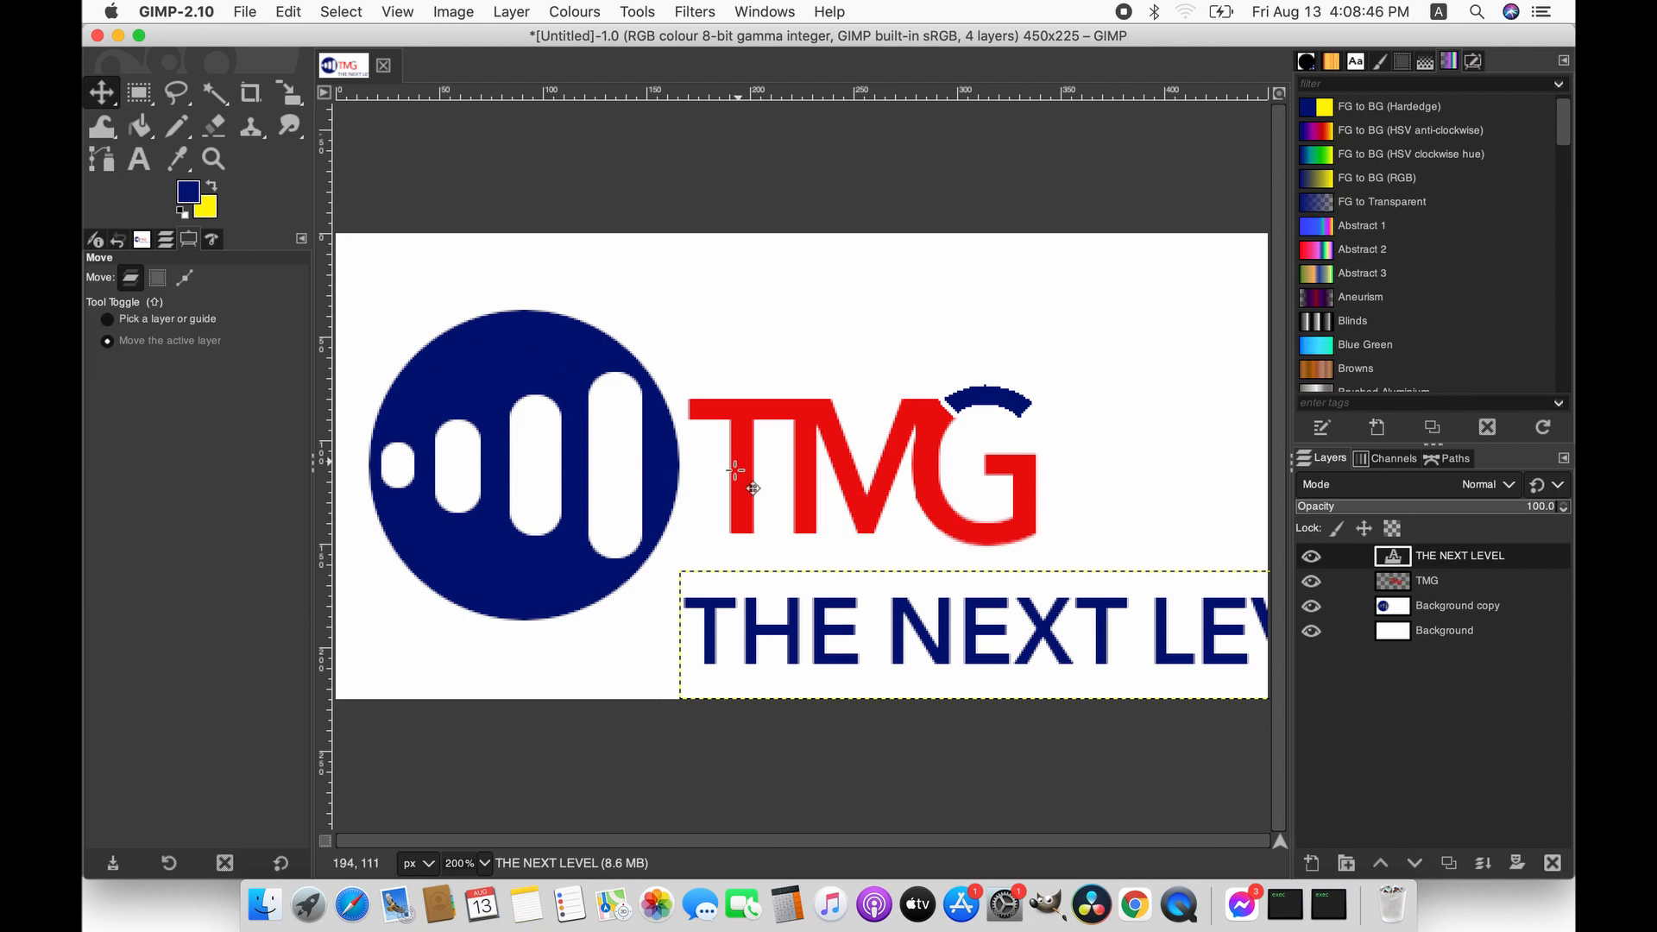
{"action": "left_click_drag", "start_coordinate": [865, 610], "coordinate": [805, 595]}
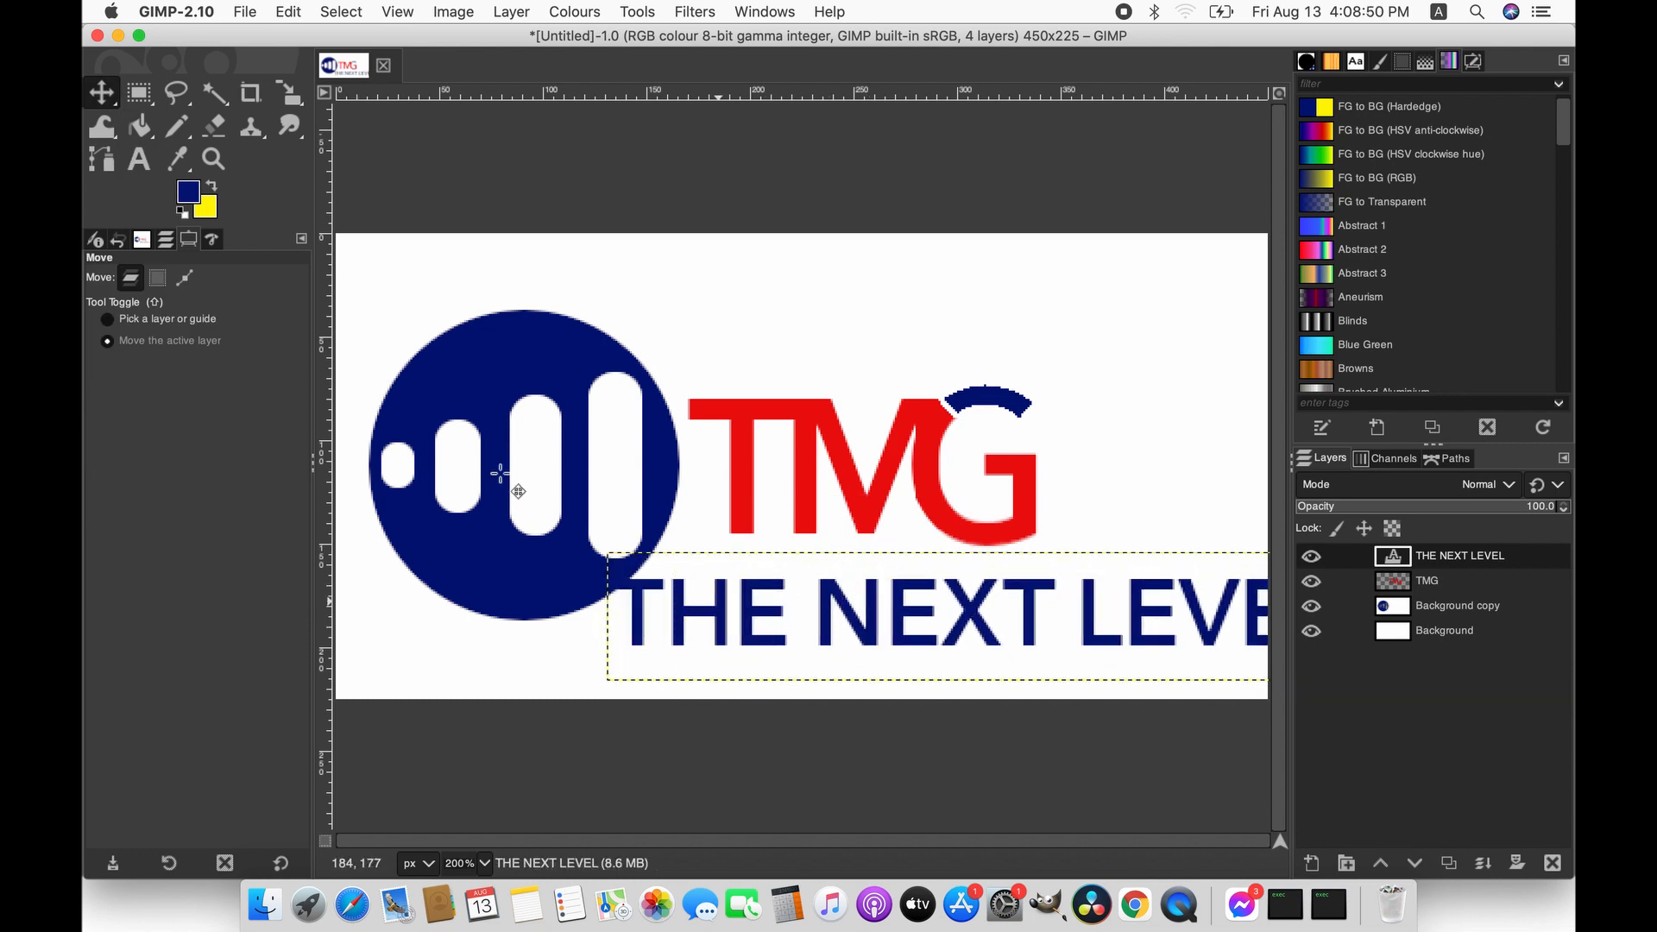
- Select the whole THE NEXT LEVEL text and reduce its font size to 30 px
{"action": "left_click", "coordinate": [138, 158]}
{"action": "left_click", "coordinate": [796, 608]}
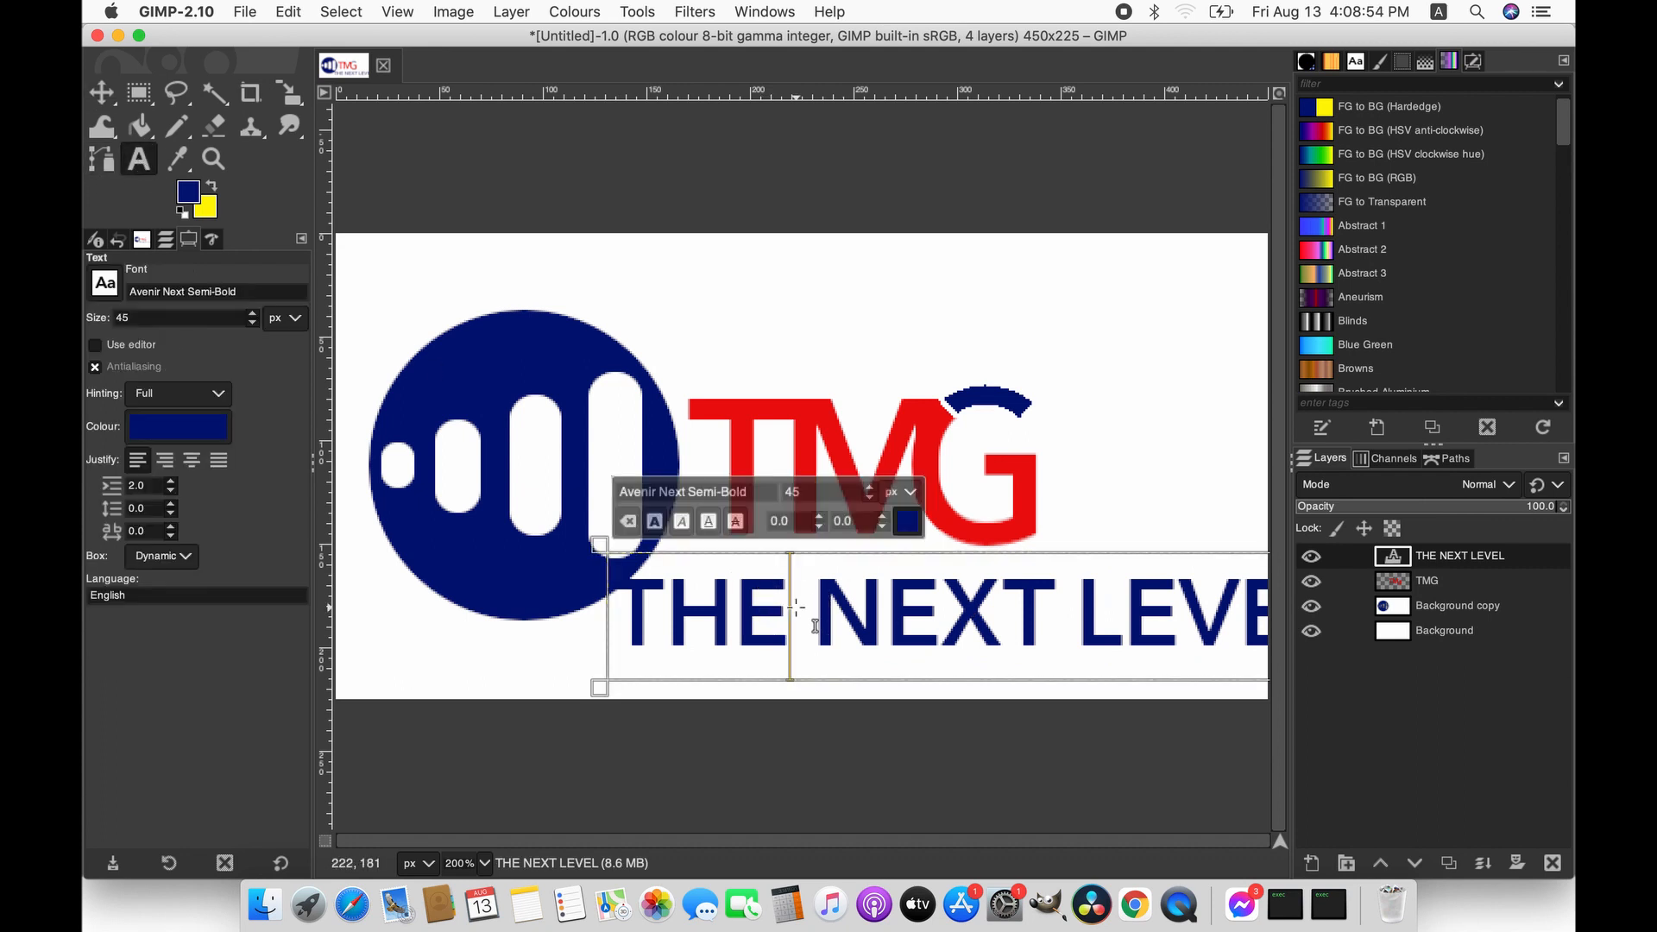
{"action": "key", "text": "Right"}
{"action": "key", "text": "Right"}
{"action": "key", "text": "Right"}
{"action": "key", "text": "Right"}
{"action": "key", "text": "Right"}
{"action": "key", "text": "Right"}
{"action": "key", "text": "shift+Left"}
{"action": "key", "text": "shift+Left"}
{"action": "key", "text": "shift+Left"}
{"action": "key", "text": "shift+Left"}
{"action": "key", "text": "shift+Left"}
{"action": "key", "text": "shift+Left"}
{"action": "key", "text": "shift+Left"}
{"action": "key", "text": "shift+Left"}
{"action": "key", "text": "shift+Left"}
{"action": "key", "text": "shift+Left"}
{"action": "key", "text": "shift+Left"}
{"action": "key", "text": "shift+Left"}
{"action": "key", "text": "shift+Left"}
{"action": "key", "text": "shift+Left"}
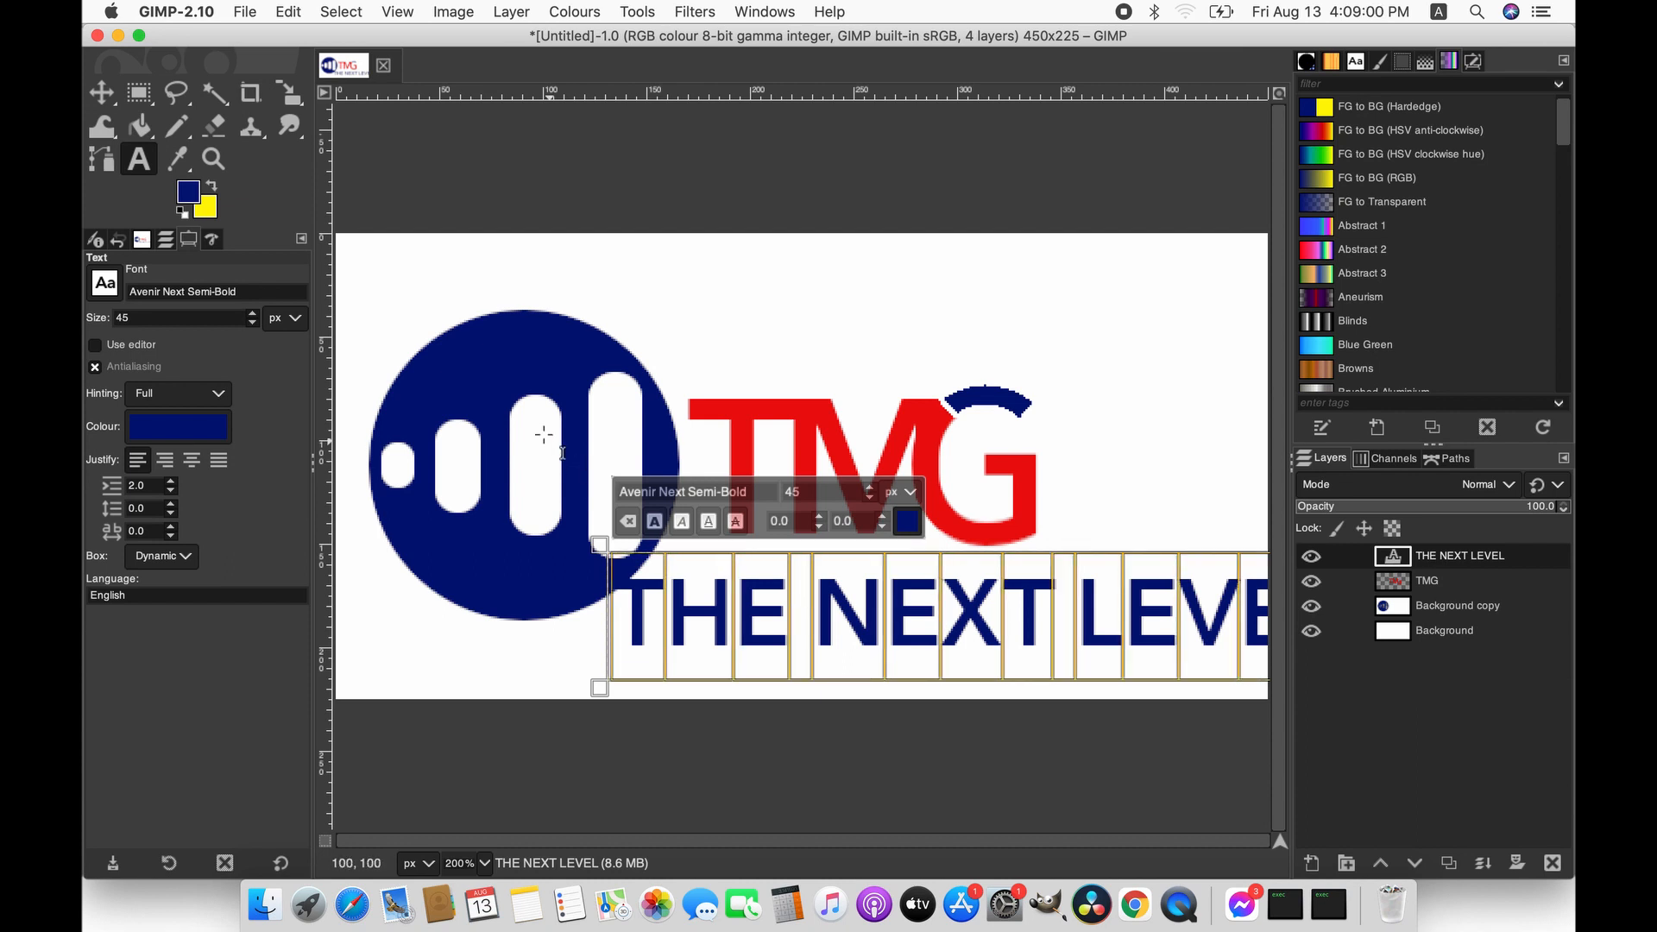
{"action": "left_click", "coordinate": [252, 324]}
{"action": "left_click", "coordinate": [251, 324]}
{"action": "left_click", "coordinate": [251, 326]}
{"action": "left_click", "coordinate": [250, 325]}
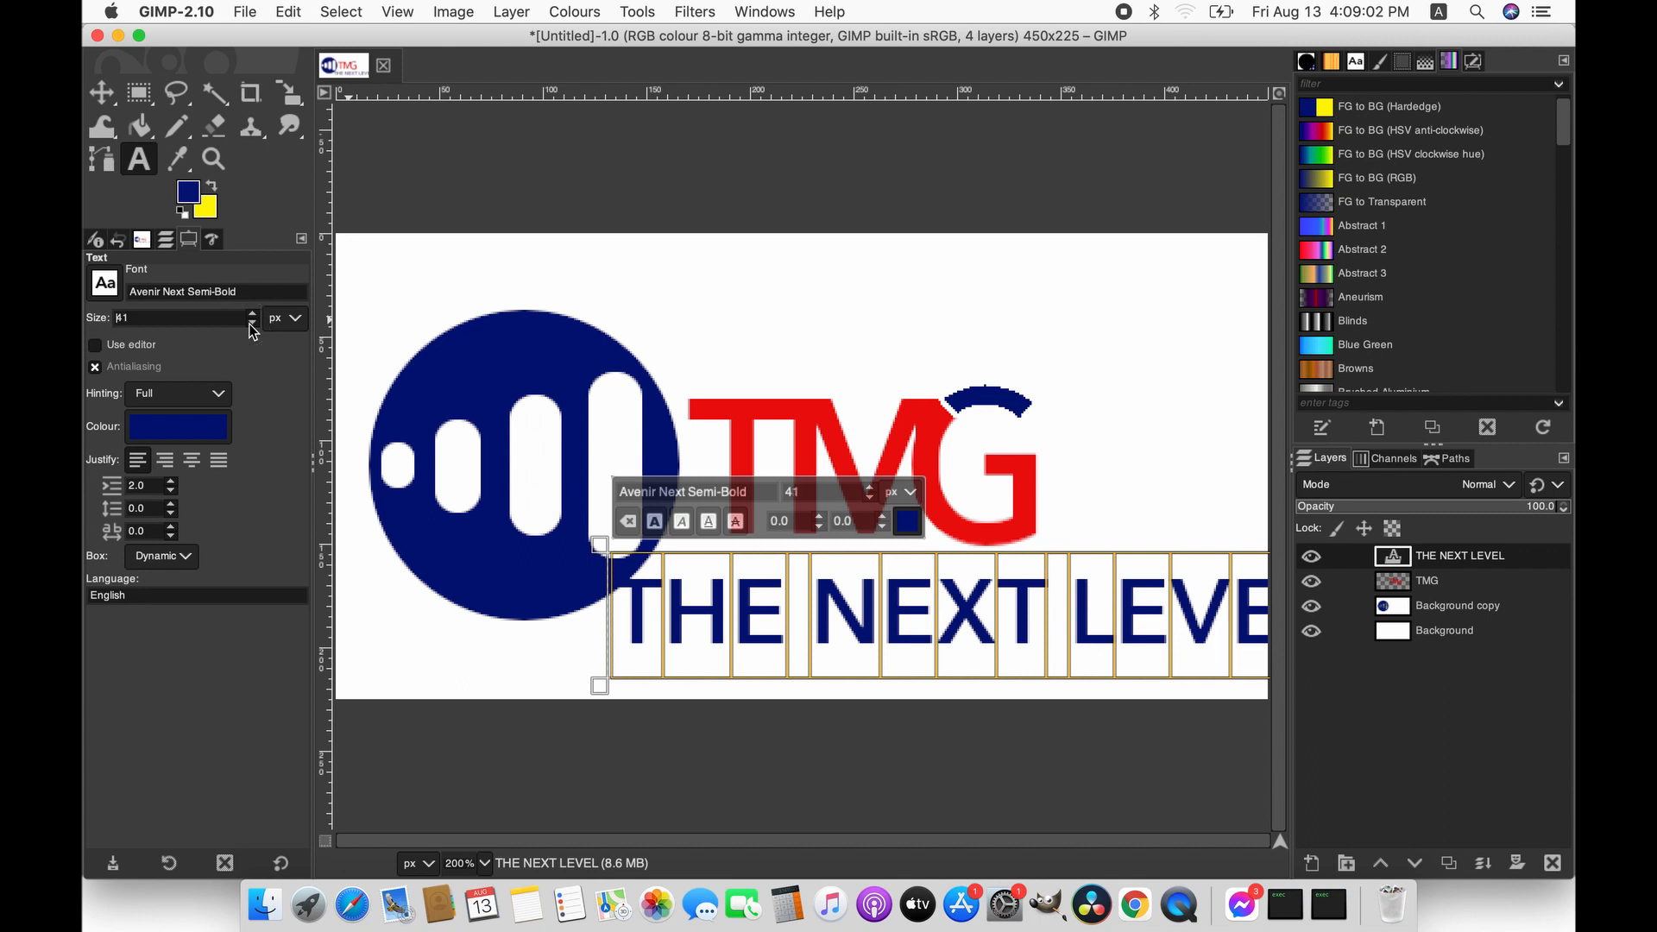
{"action": "left_click", "coordinate": [251, 325]}
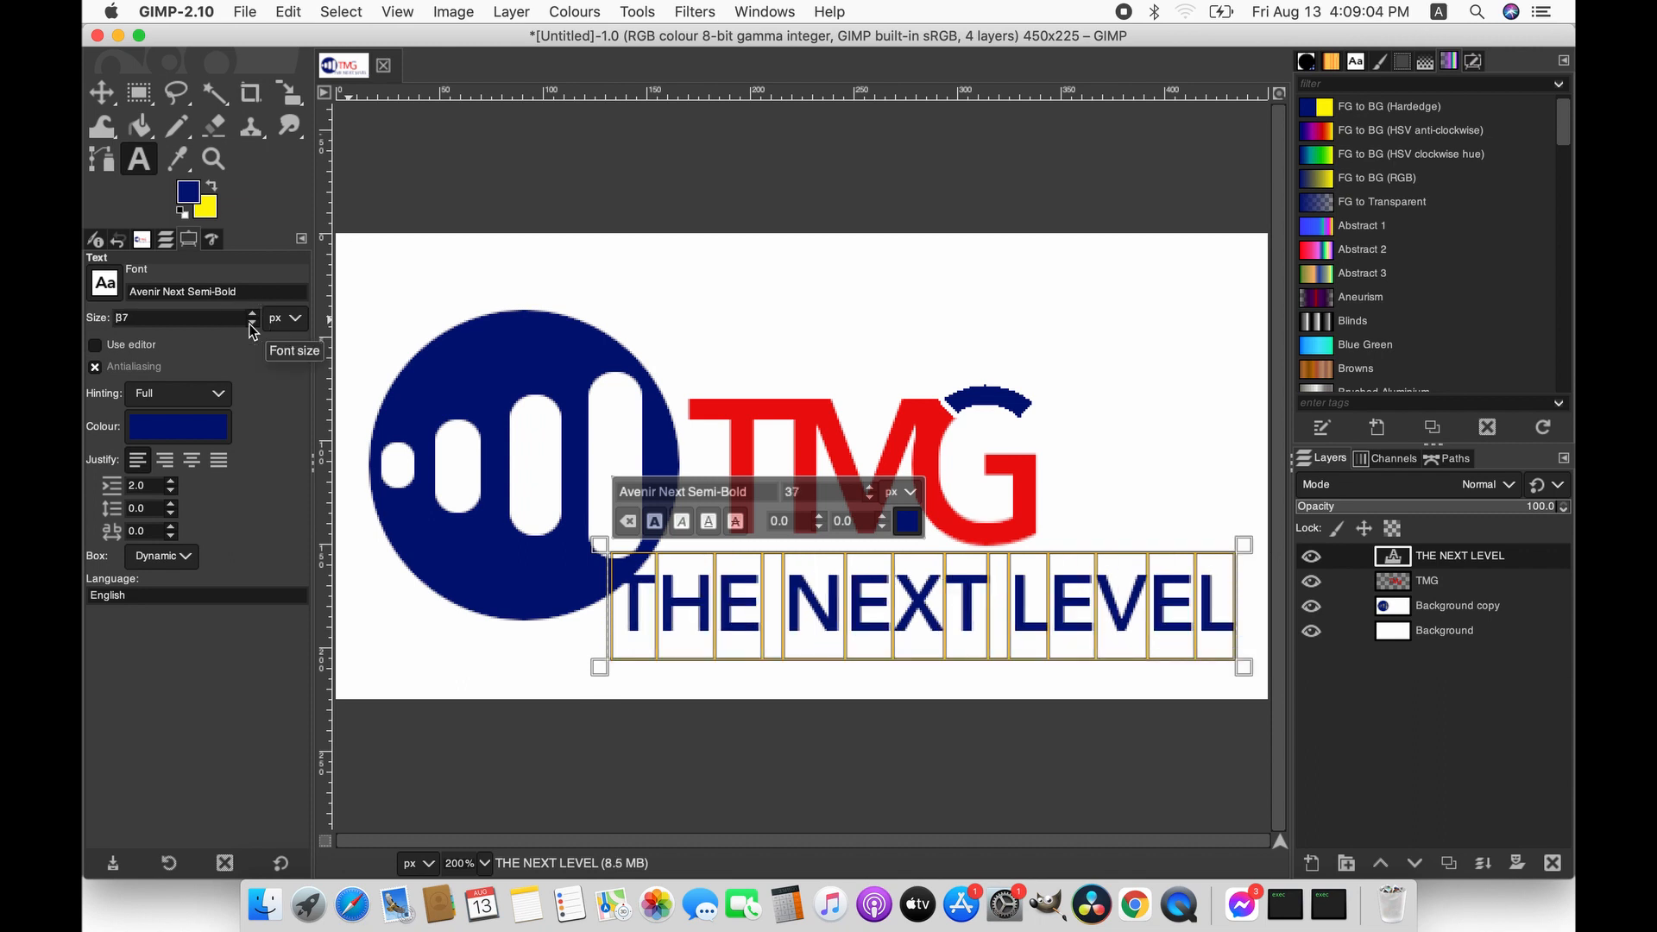
{"action": "left_click", "coordinate": [251, 326]}
{"action": "left_click", "coordinate": [250, 326]}
{"action": "left_click", "coordinate": [250, 325]}
{"action": "left_click", "coordinate": [250, 325]}
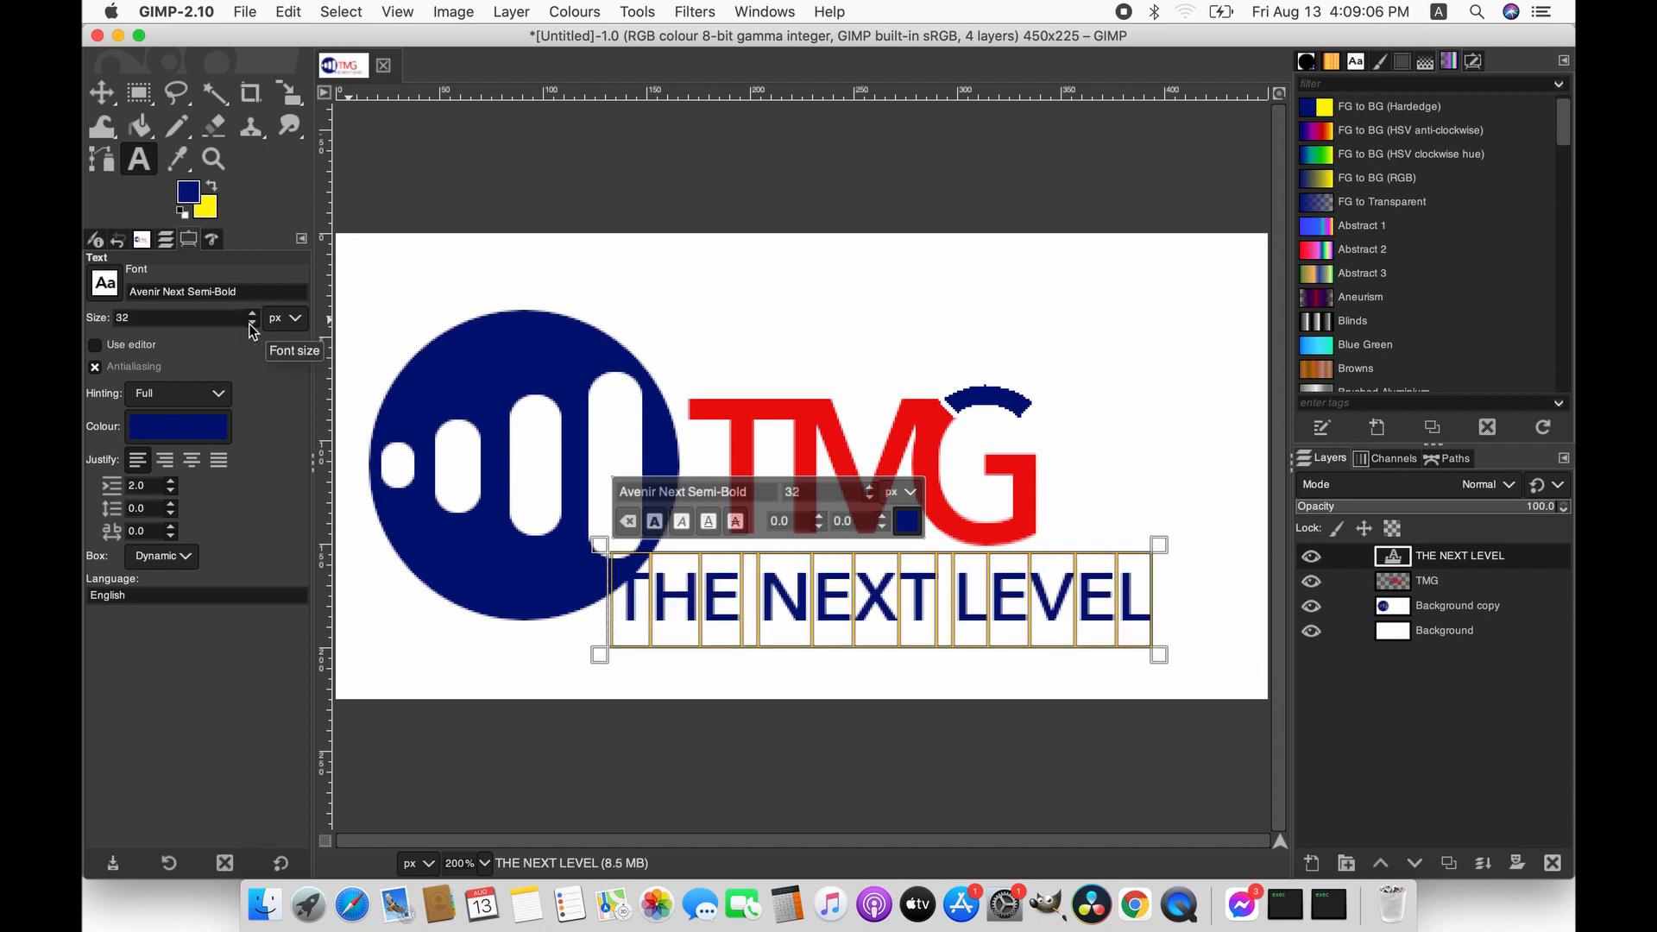
{"action": "left_click", "coordinate": [251, 325]}
{"action": "left_click", "coordinate": [251, 326]}
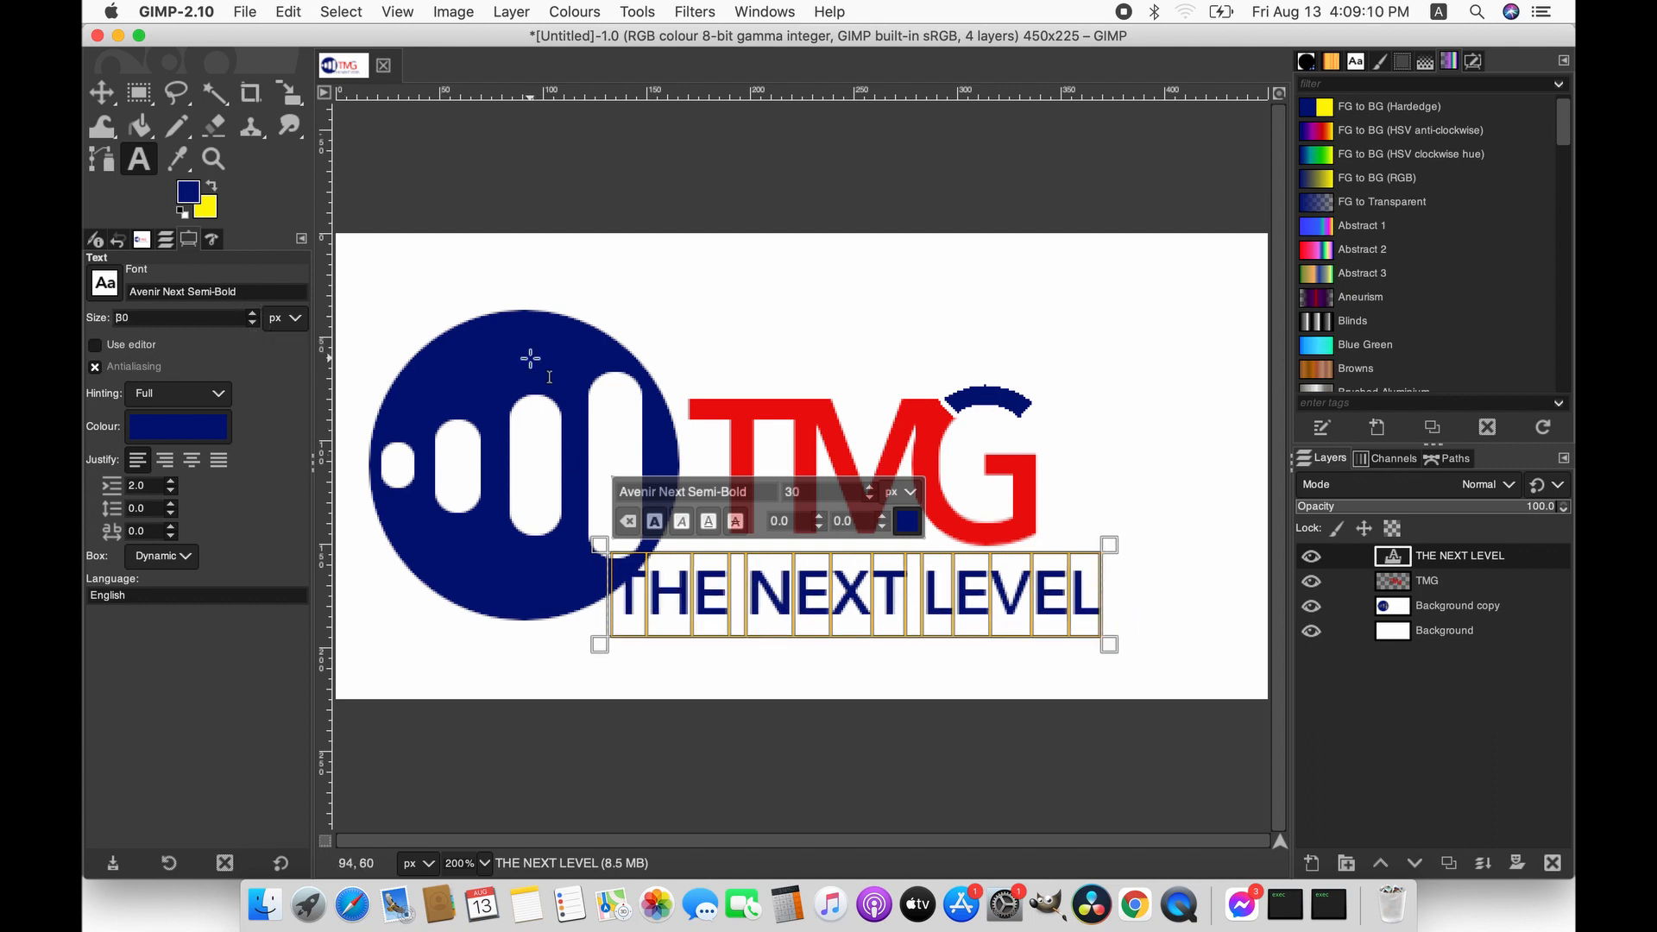
- Italicize the selected tagline and move it right and slightly up so that it sits directly beneath TMG
{"action": "left_click", "coordinate": [682, 523]}
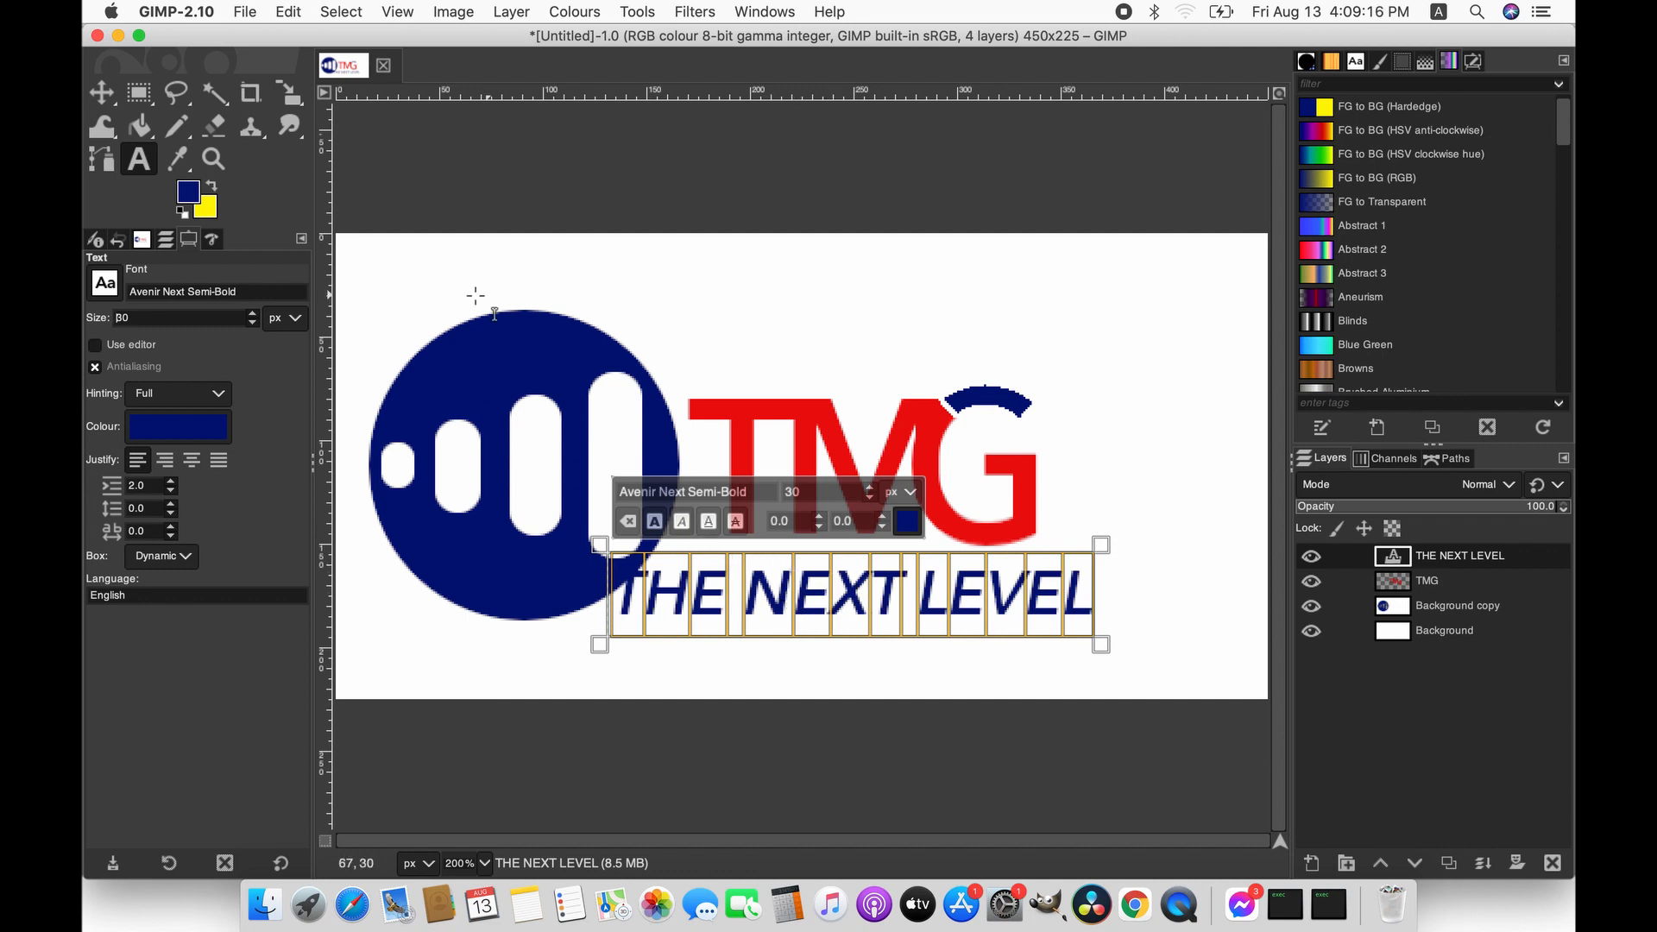
{"action": "left_click", "coordinate": [101, 91]}
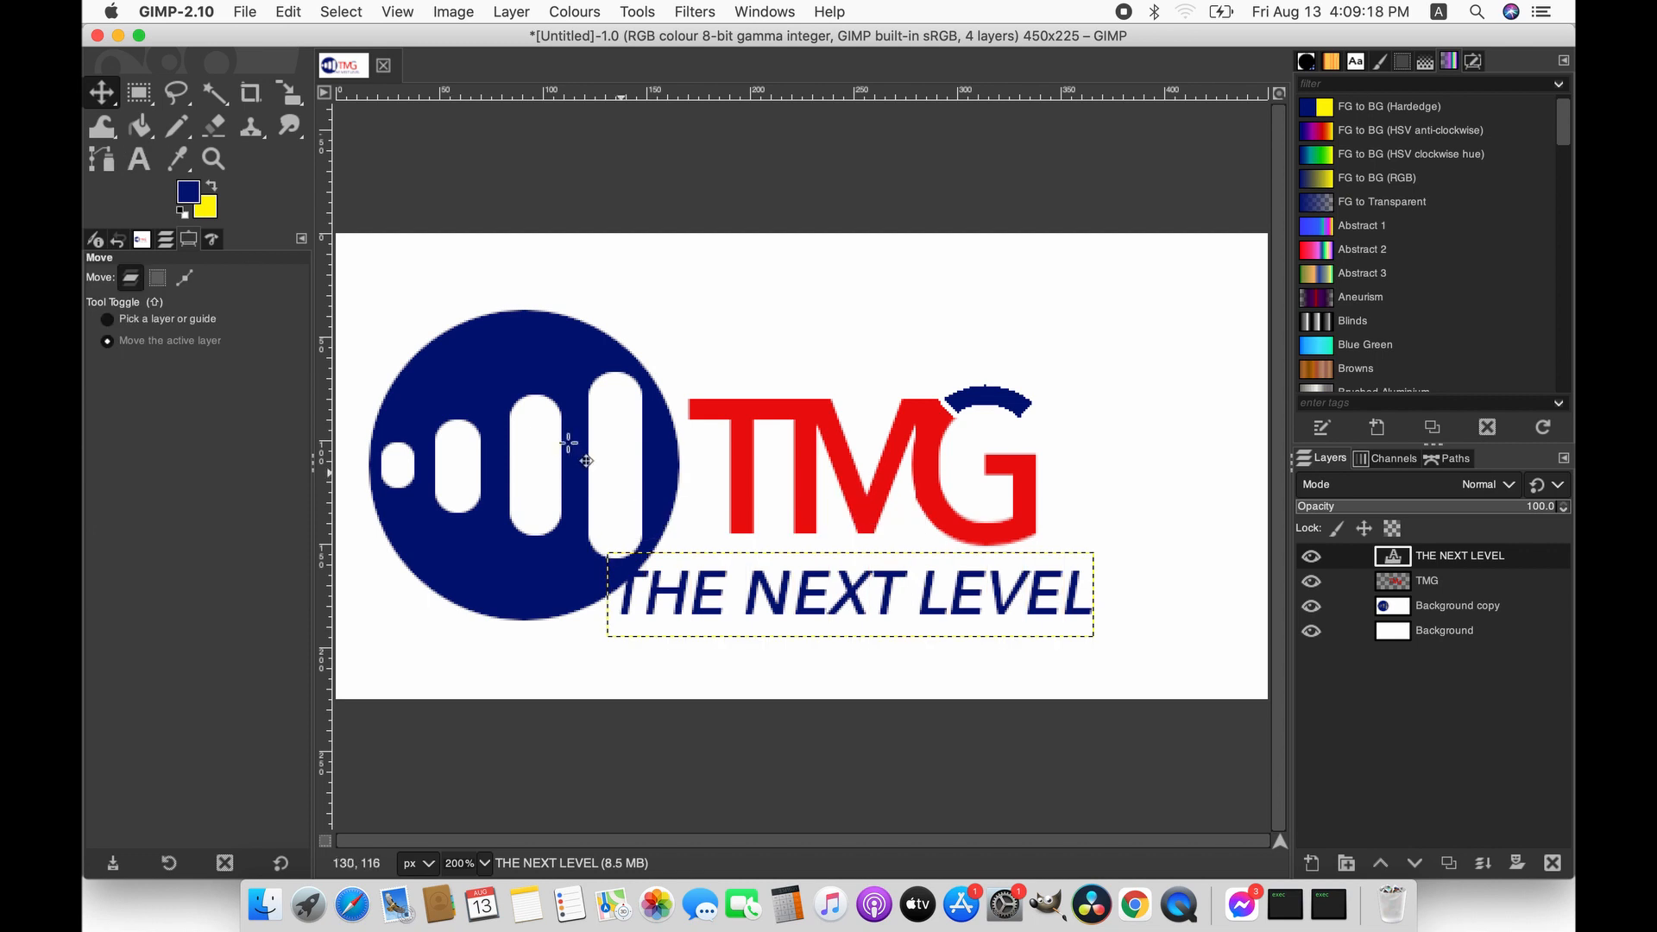
{"action": "left_click_drag", "start_coordinate": [718, 610], "coordinate": [774, 592]}
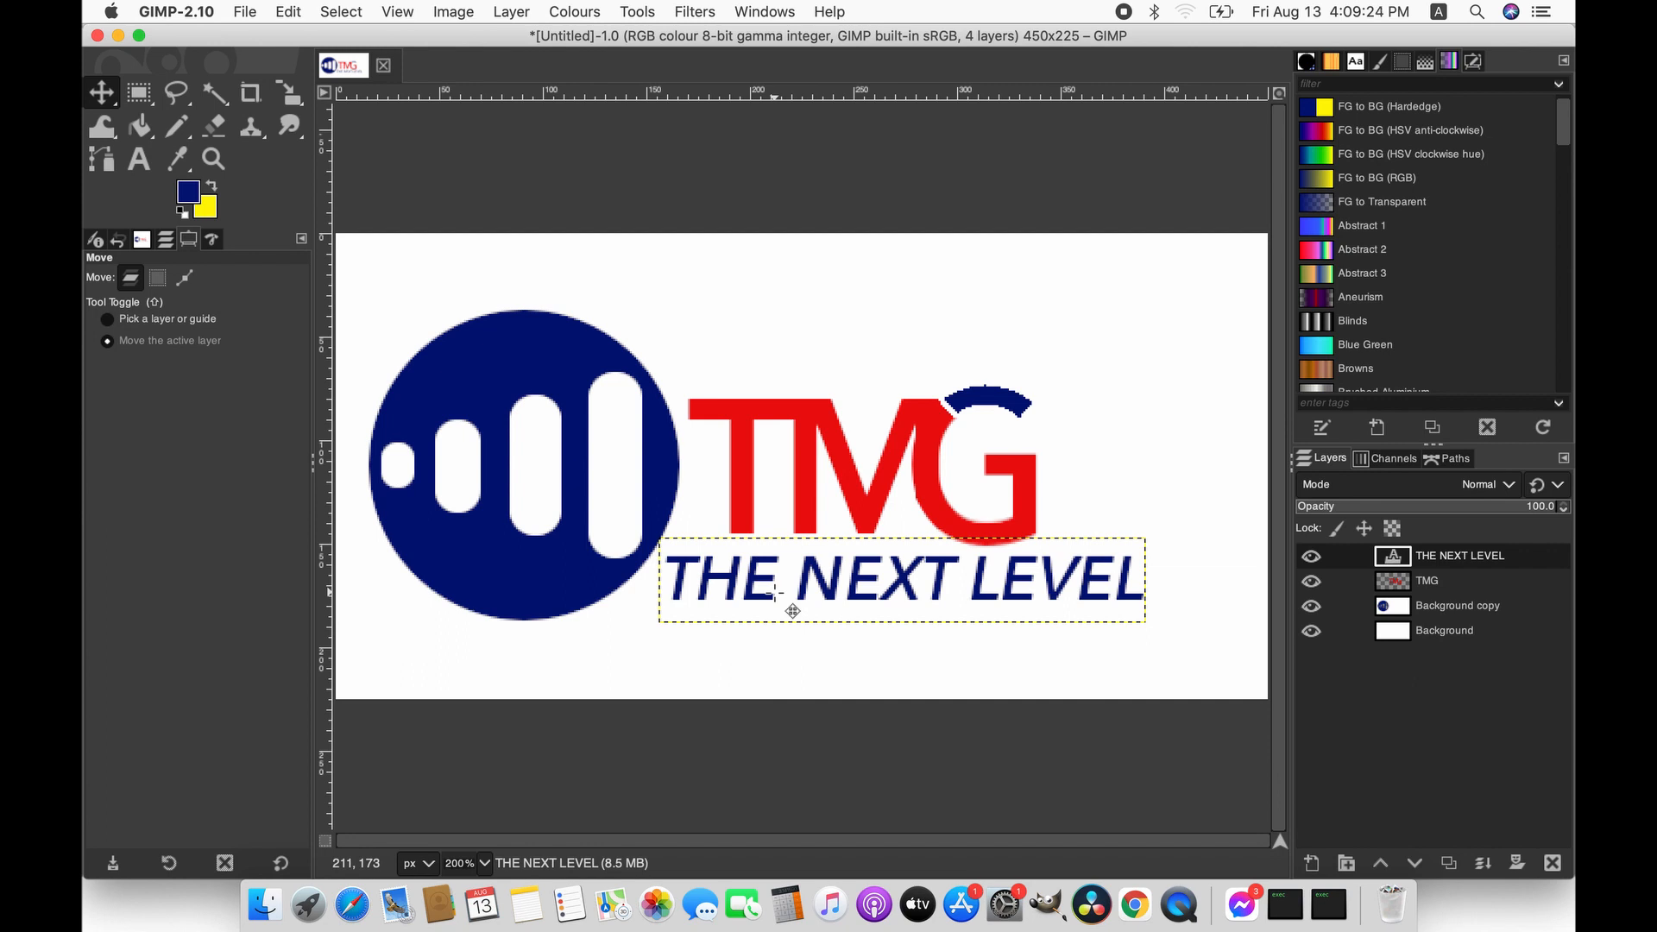
- Select all of the THE NEXT LEVEL text and make it bold
{"action": "left_click", "coordinate": [140, 161]}
{"action": "left_click", "coordinate": [748, 580]}
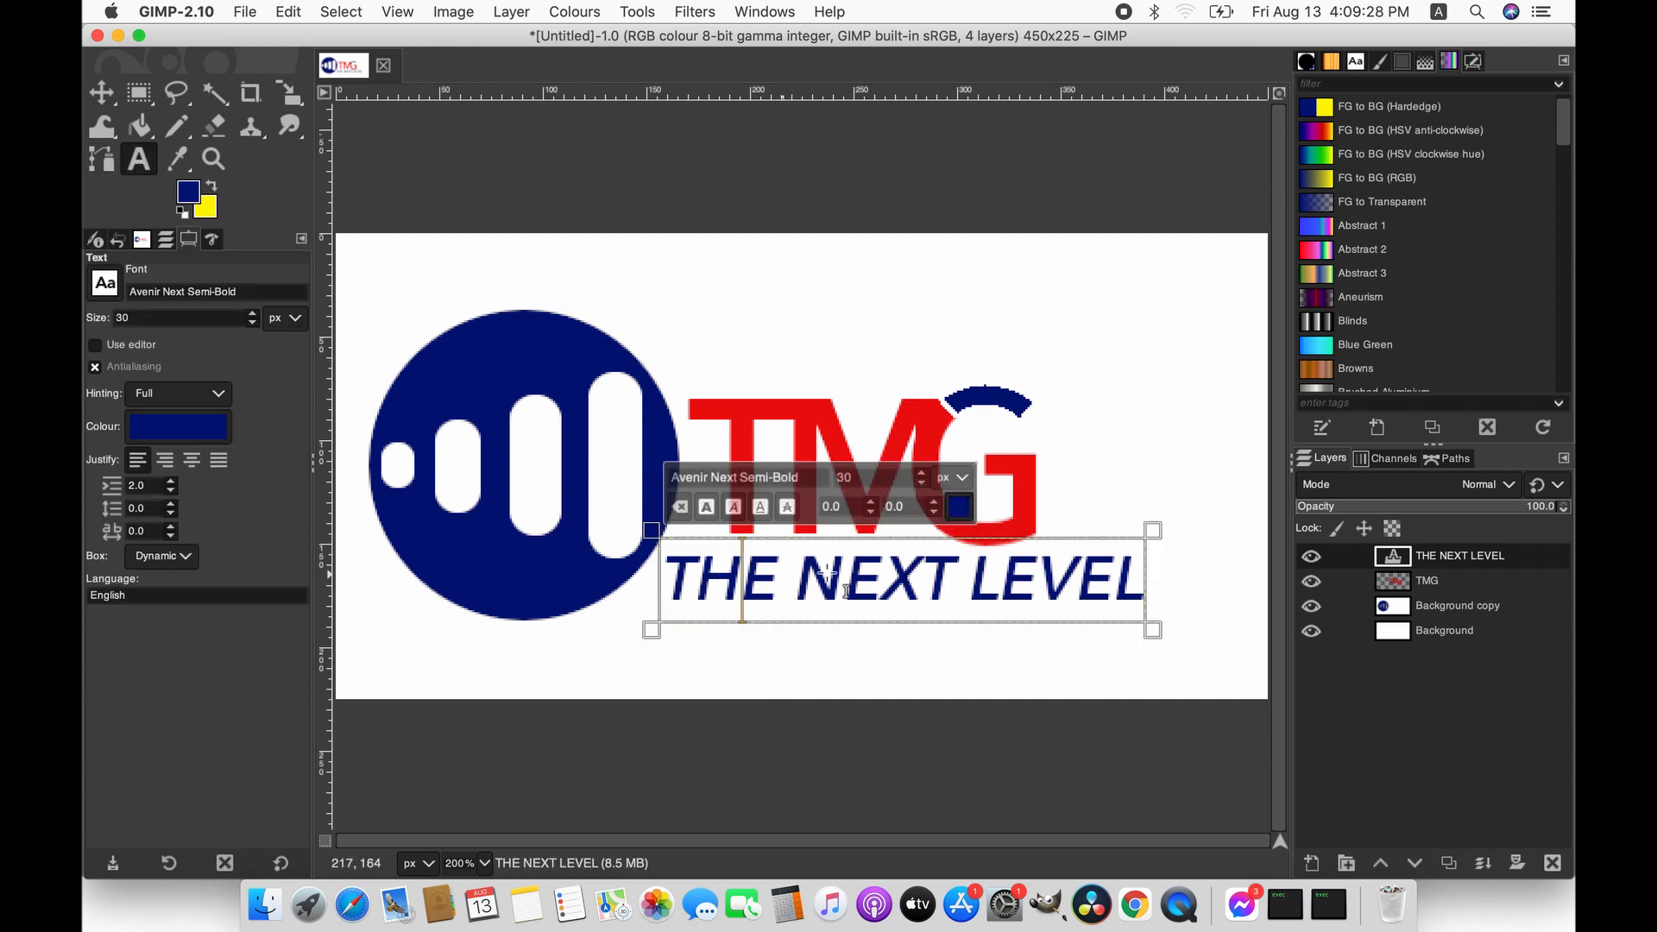
{"action": "left_click", "coordinate": [1152, 606]}
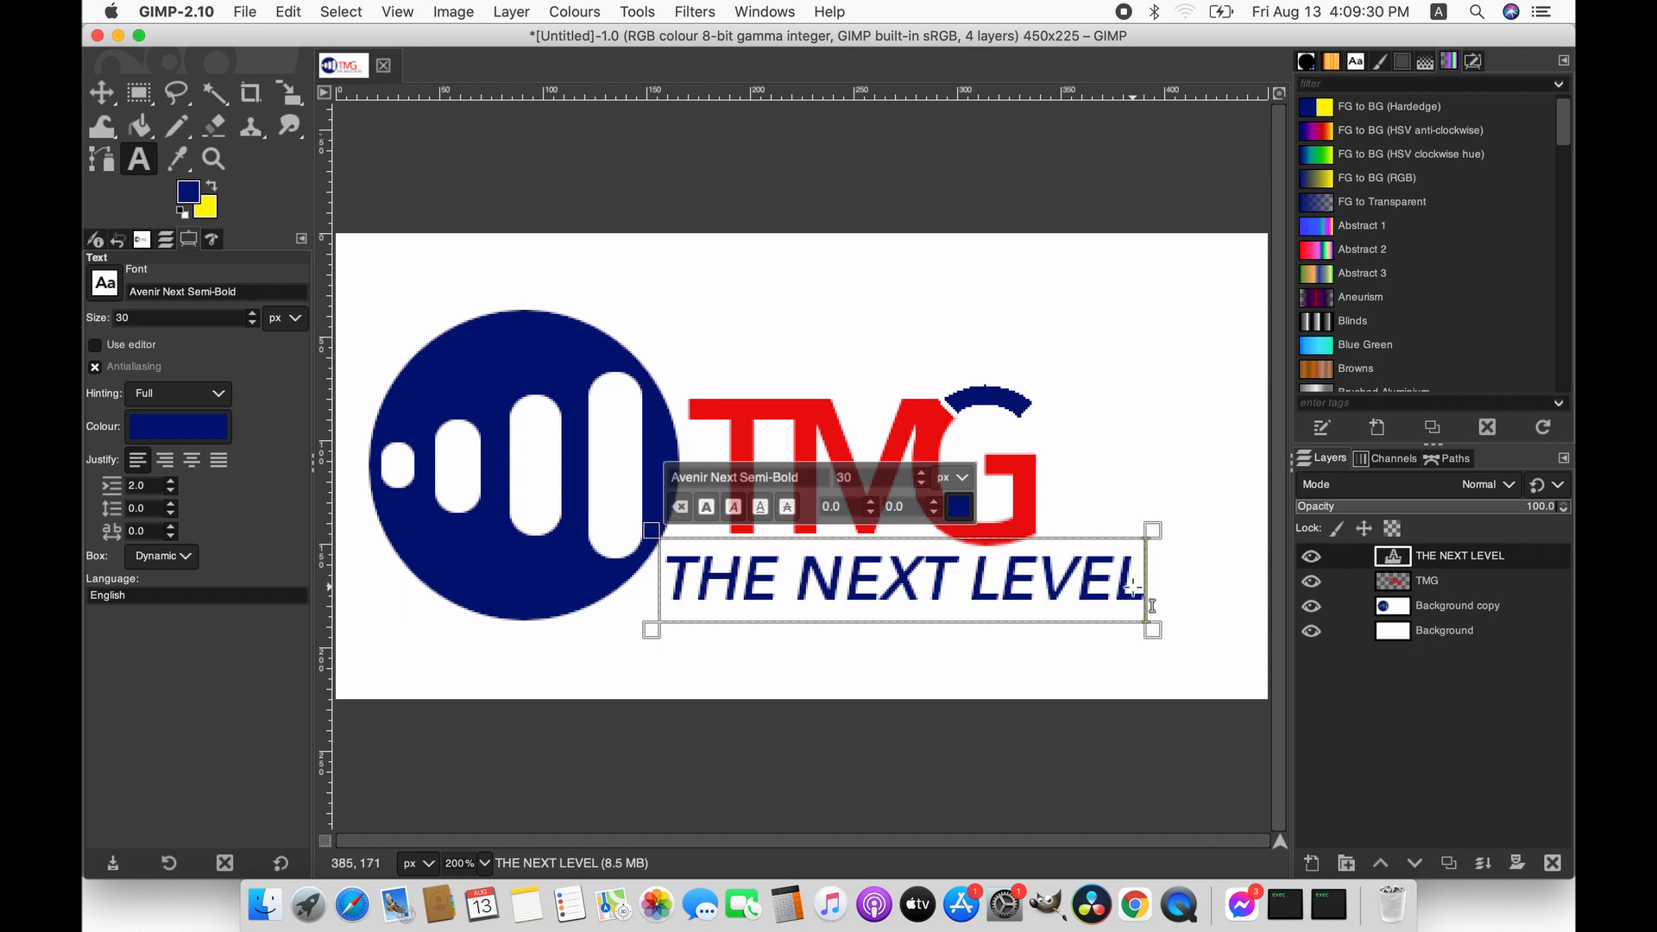
{"action": "key", "text": "shift+Left"}
{"action": "key", "text": "shift+Left"}
{"action": "key", "text": "shift+Left"}
{"action": "key", "text": "shift+Left"}
{"action": "key", "text": "shift+Left"}
{"action": "key", "text": "shift+Left"}
{"action": "key", "text": "shift+Left"}
{"action": "key", "text": "shift+Left"}
{"action": "key", "text": "shift+Left"}
{"action": "key", "text": "shift+Left"}
{"action": "key", "text": "shift+Left"}
{"action": "key", "text": "shift+Left"}
{"action": "key", "text": "shift+Left"}
{"action": "key", "text": "shift+Left"}
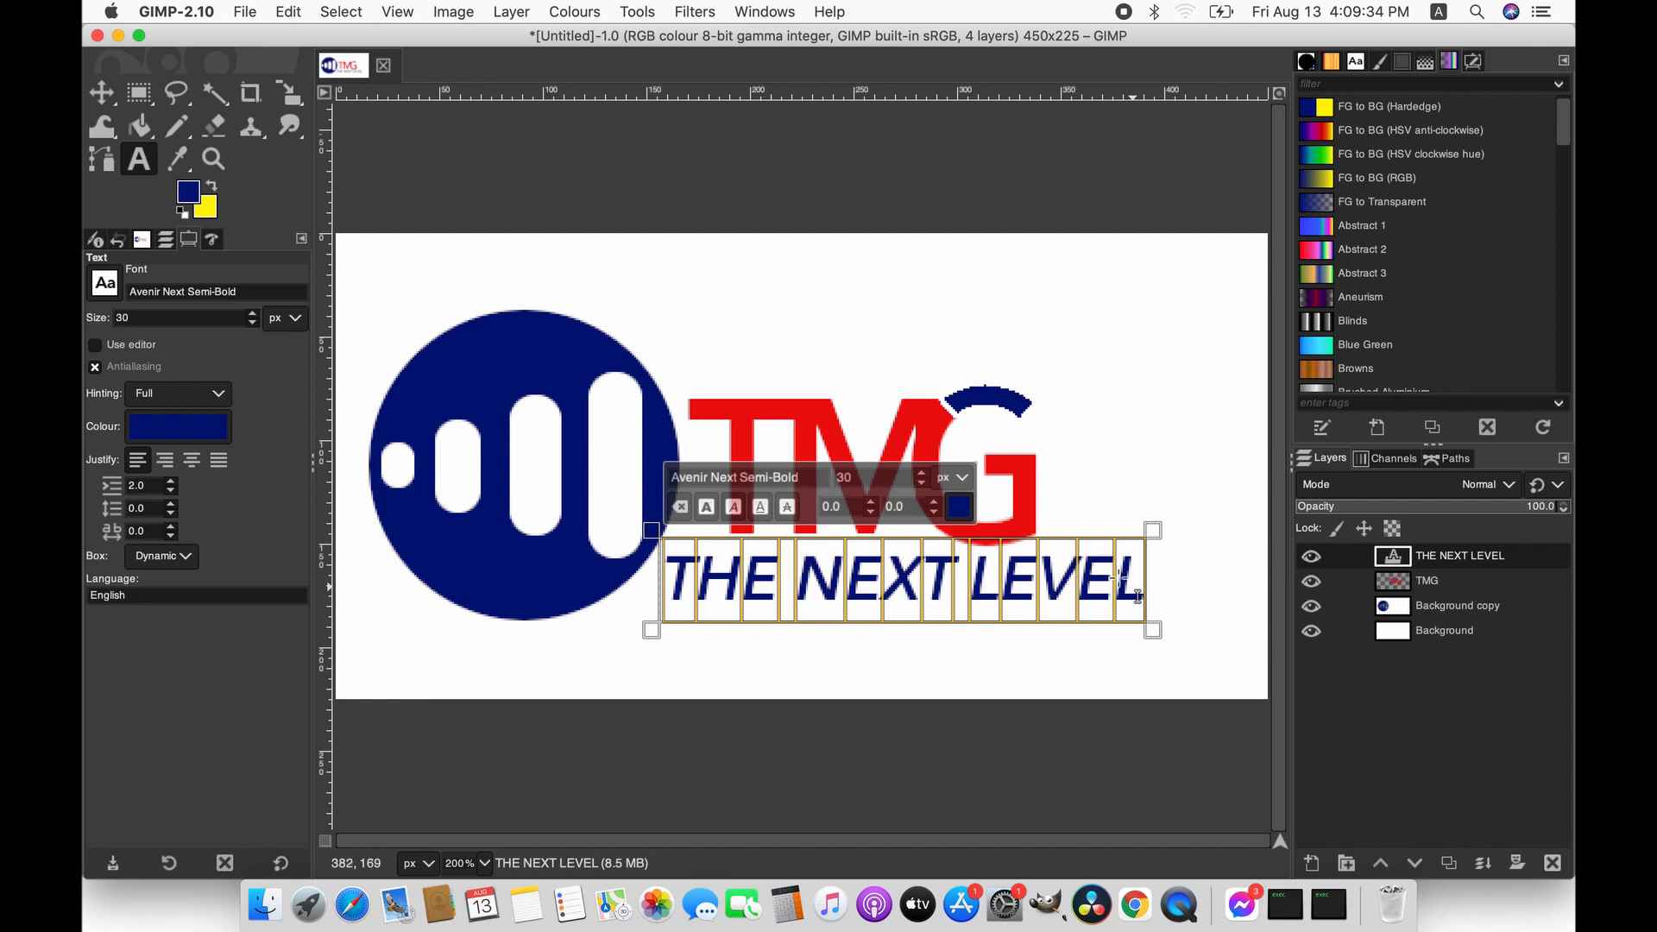
{"action": "left_click", "coordinate": [709, 508]}
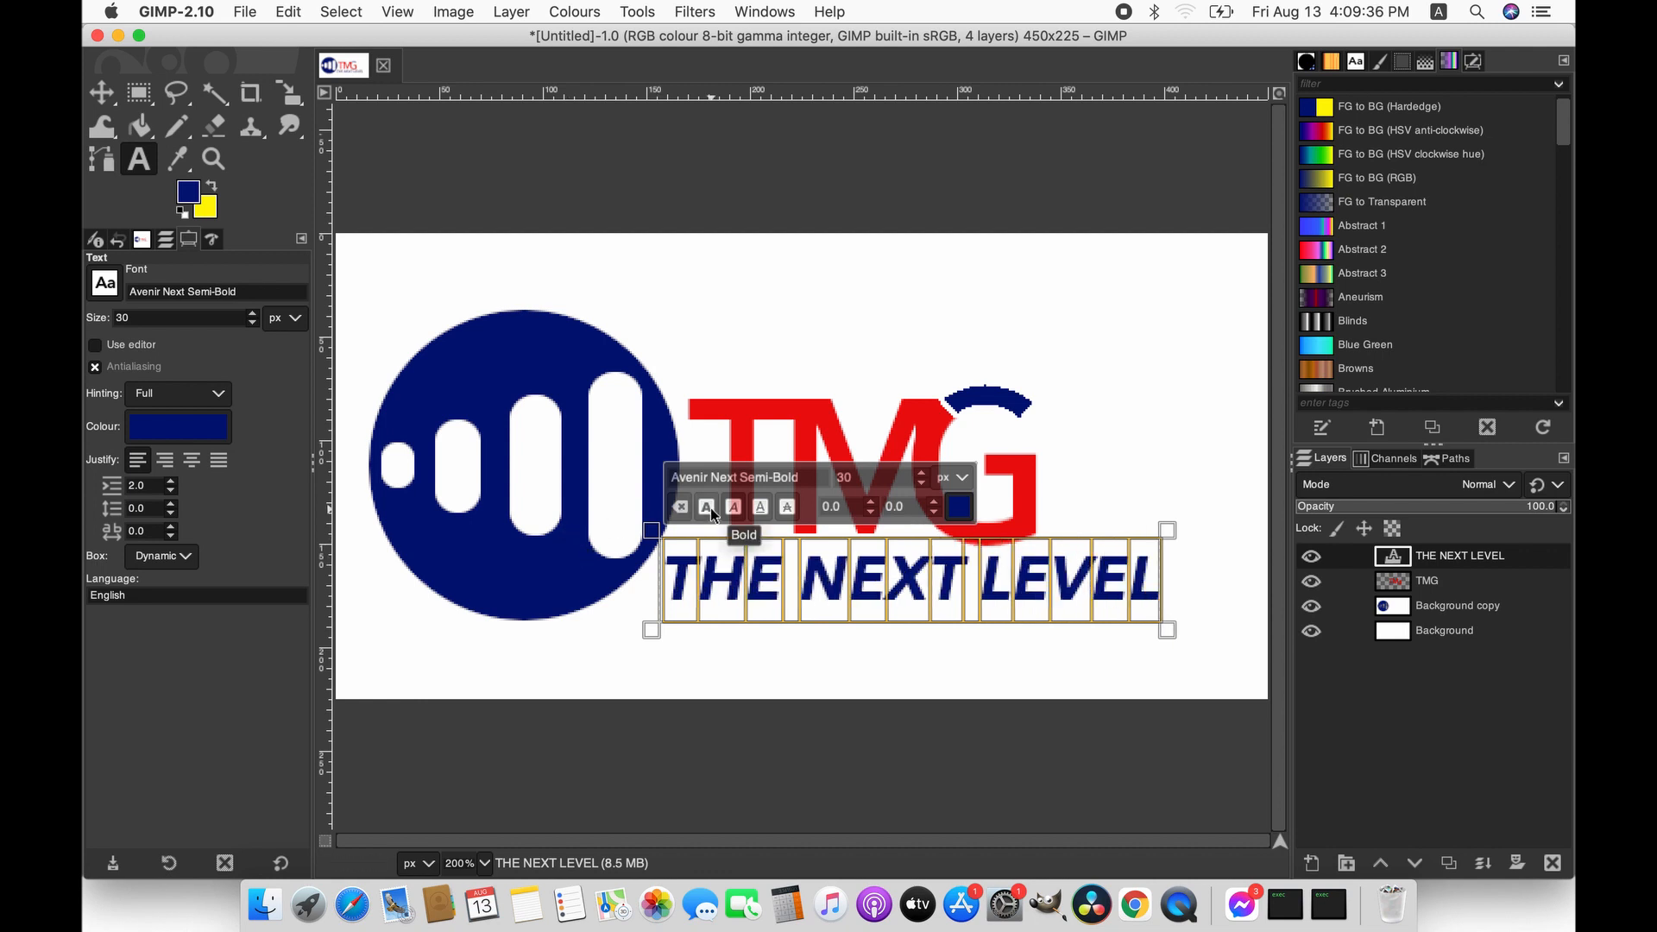
{"action": "left_click", "coordinate": [99, 94]}
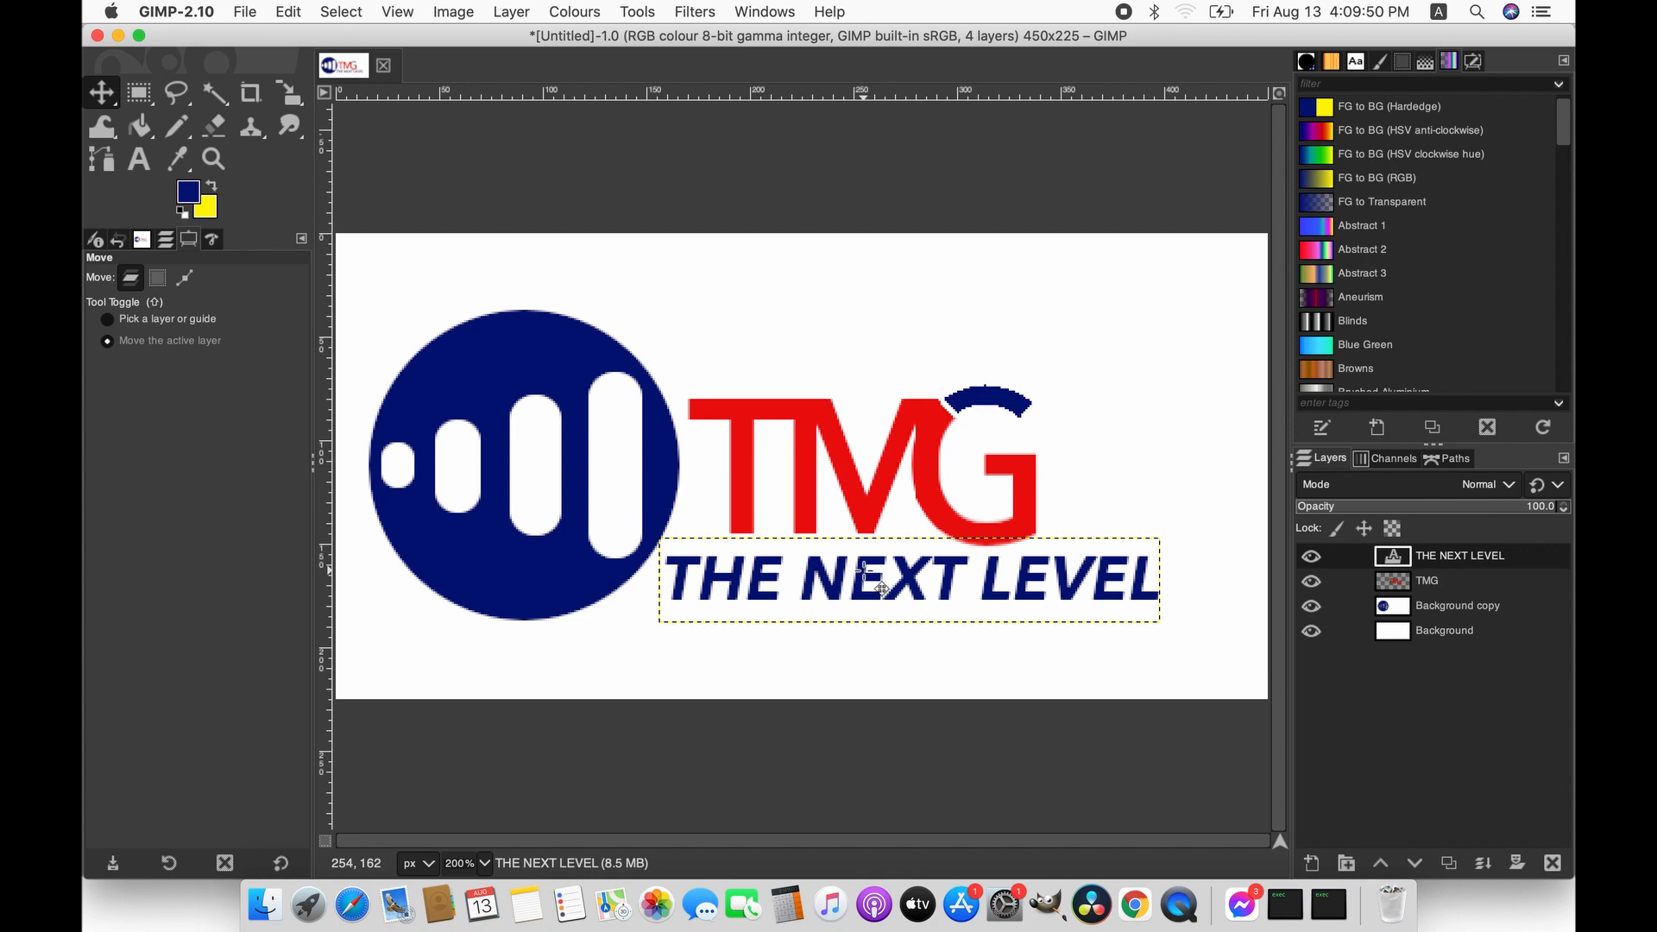
- Cut a 6 × 3 px rectangle without rounded corners out of the stem of the E in THE
{"action": "left_click", "coordinate": [484, 864]}
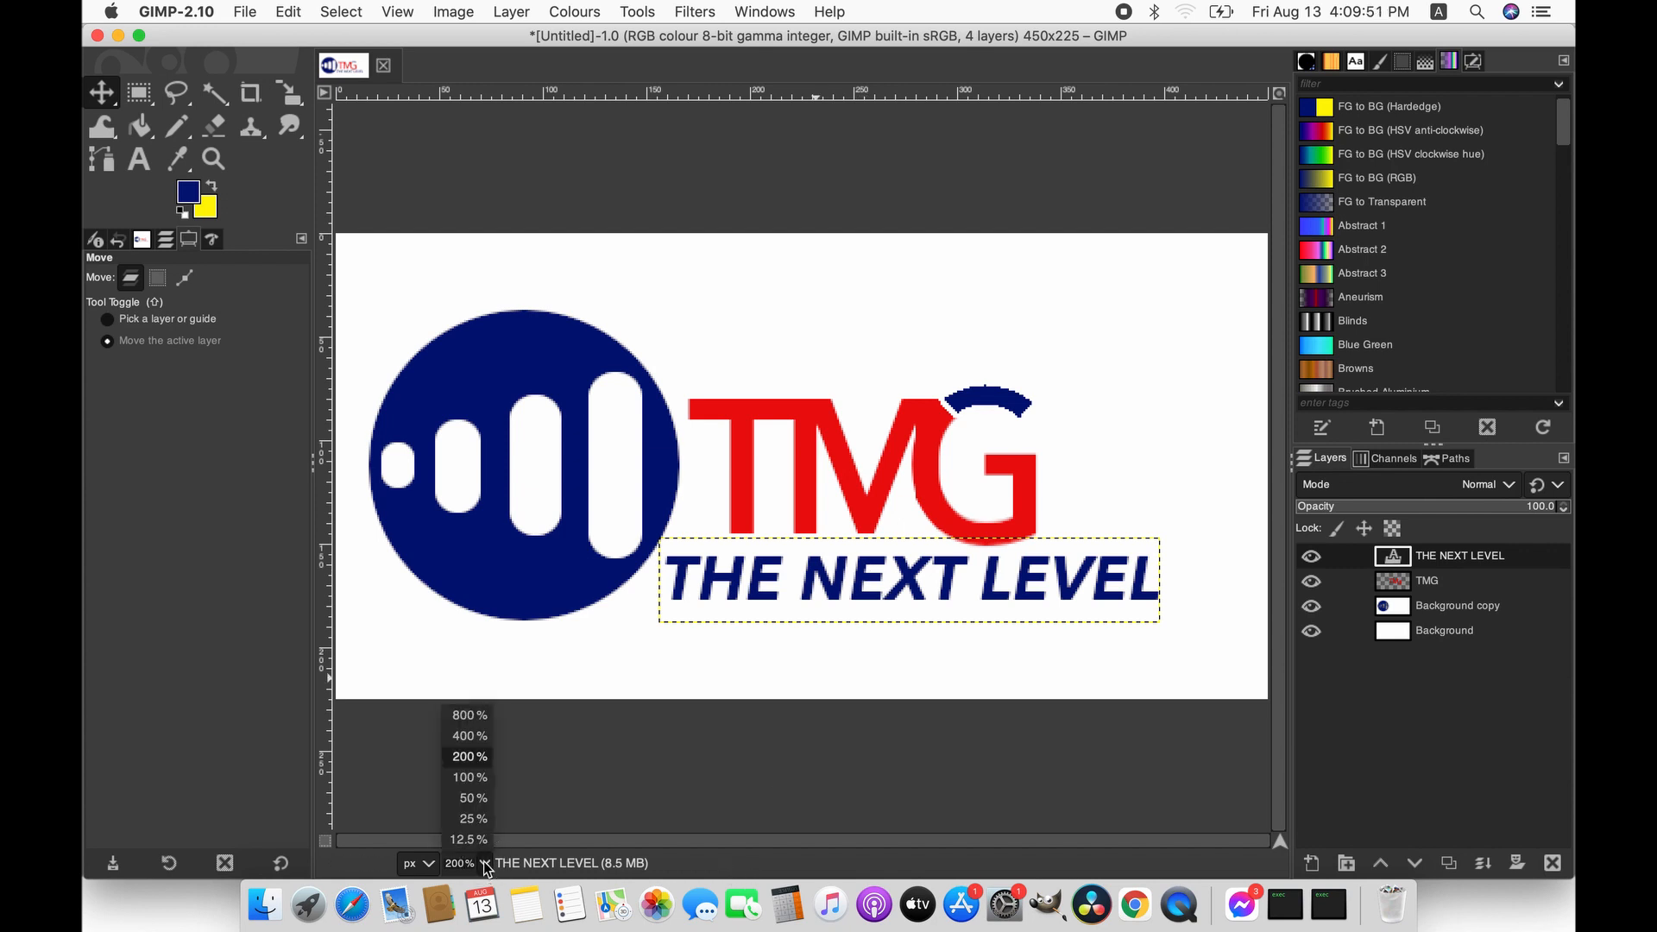
{"action": "left_click", "coordinate": [481, 736]}
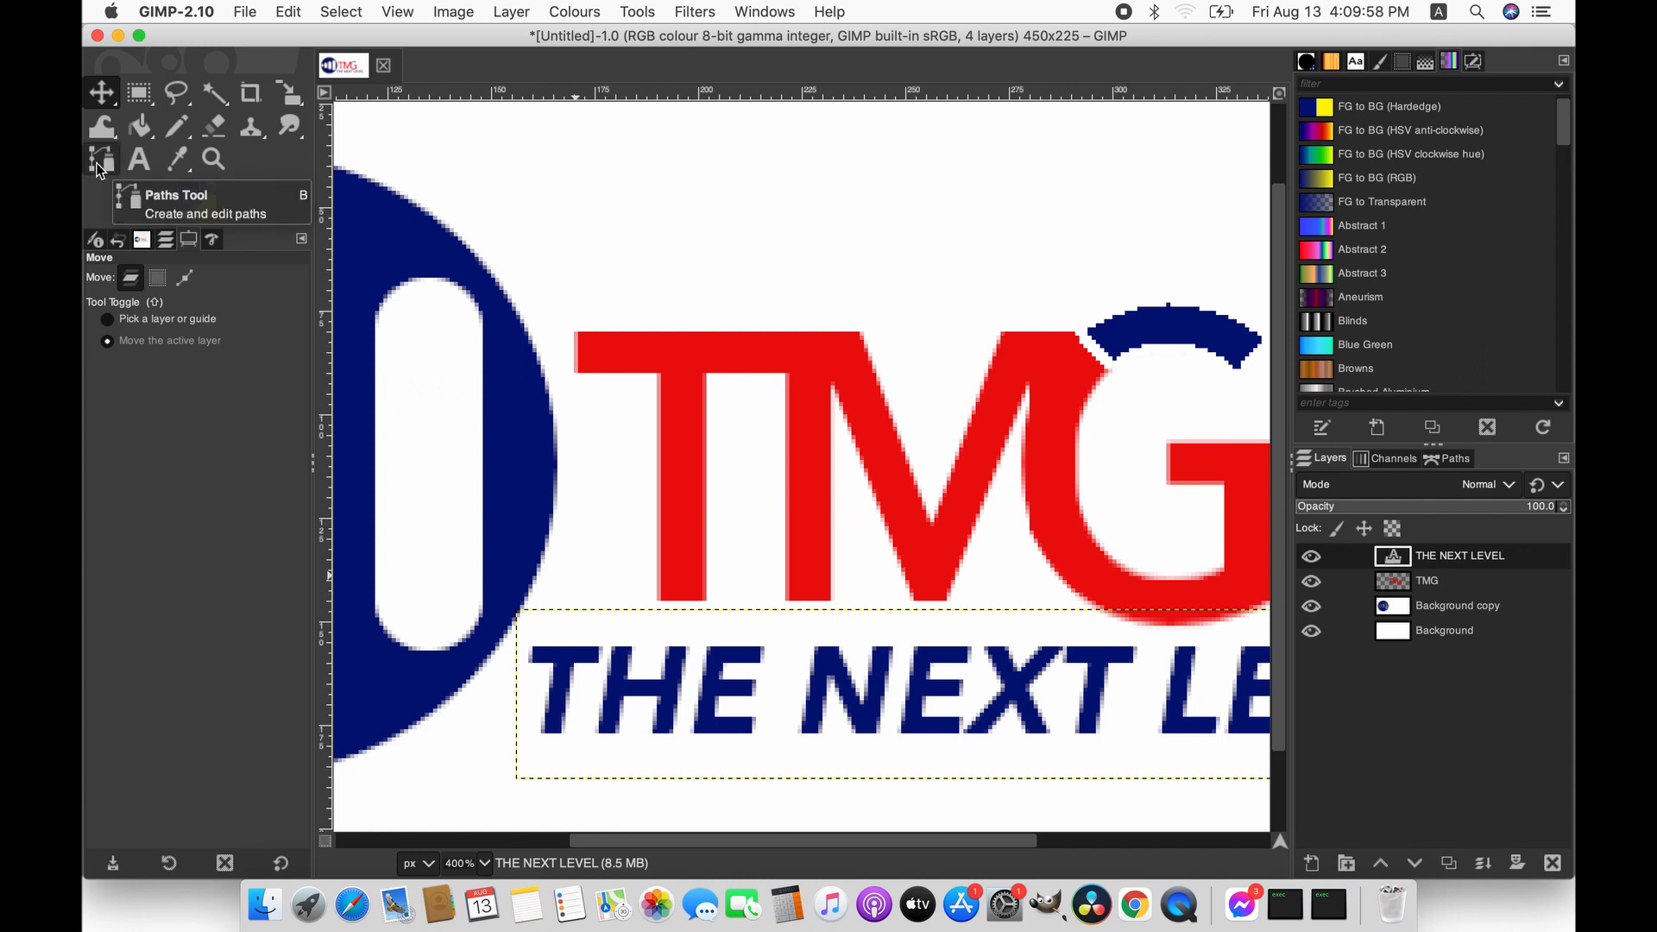
{"action": "left_click", "coordinate": [139, 93]}
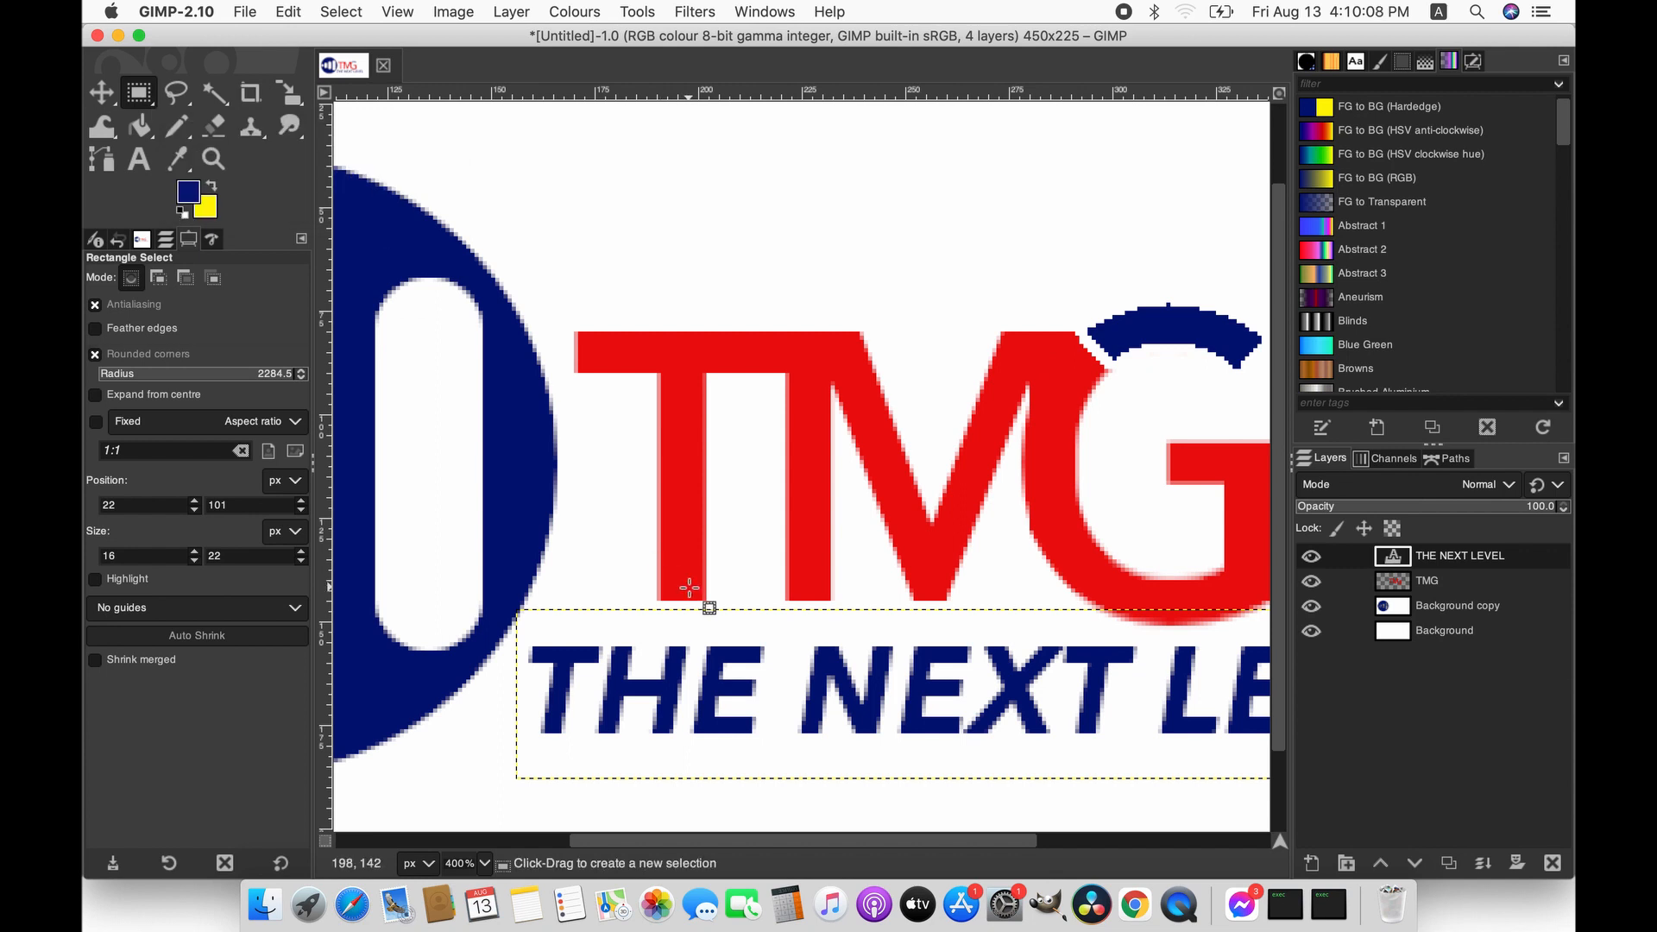
{"action": "left_click", "coordinate": [96, 355]}
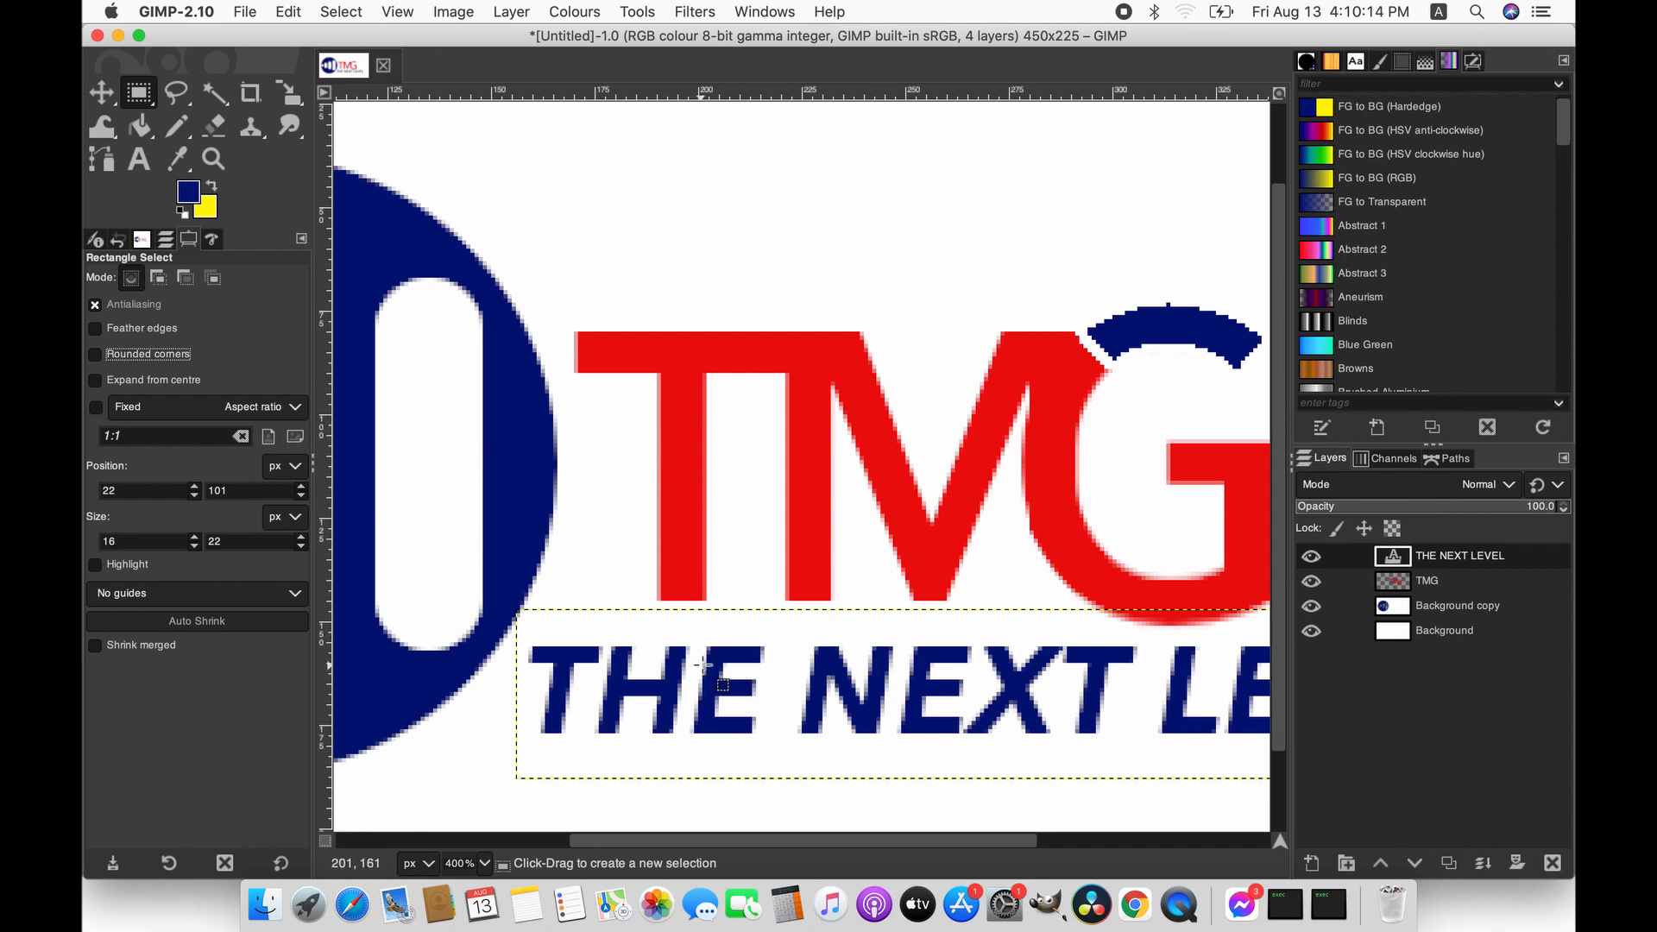
{"action": "left_click_drag", "start_coordinate": [704, 663], "coordinate": [726, 675]}
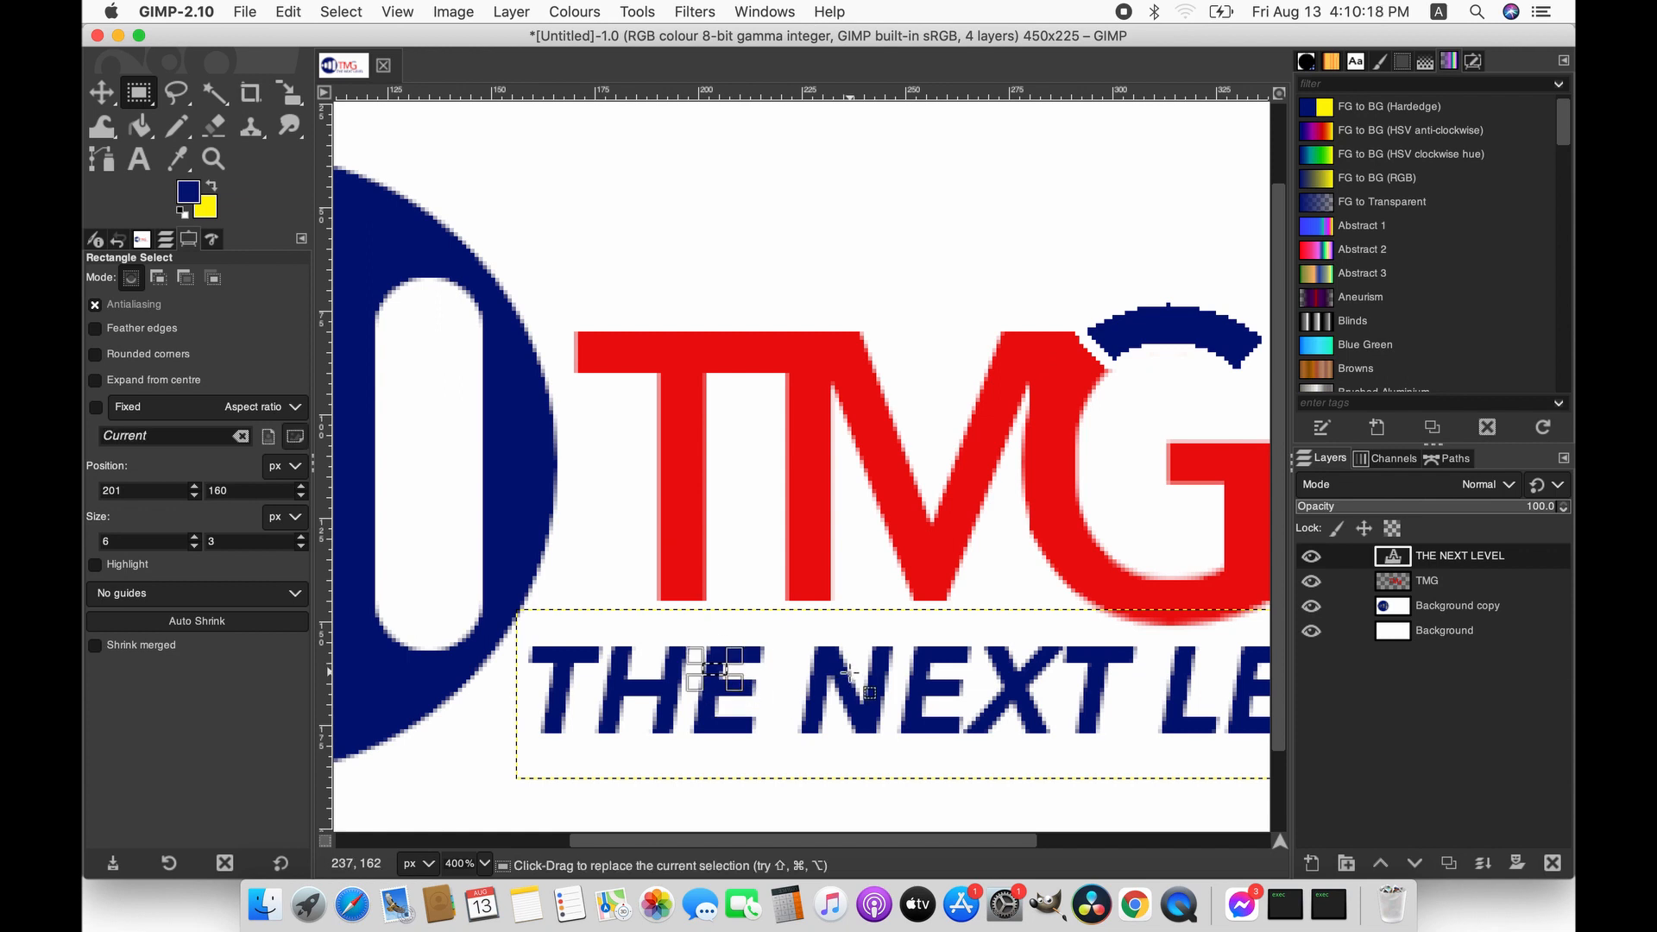
{"action": "left_click", "coordinate": [288, 12]}
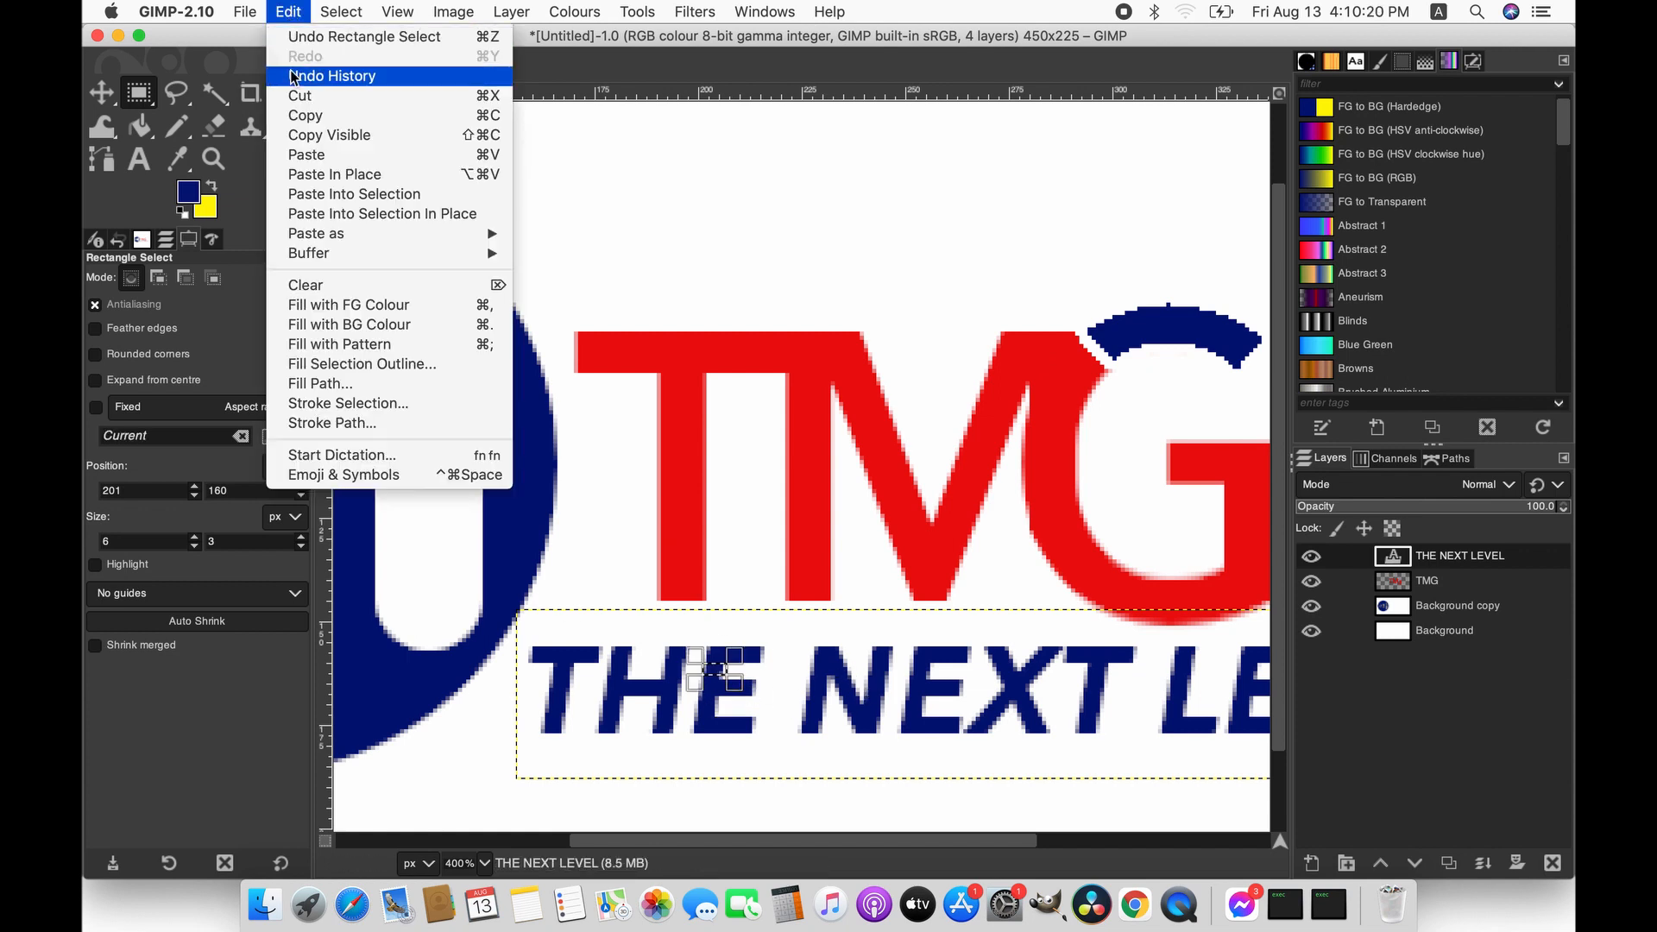
{"action": "left_click", "coordinate": [302, 95]}
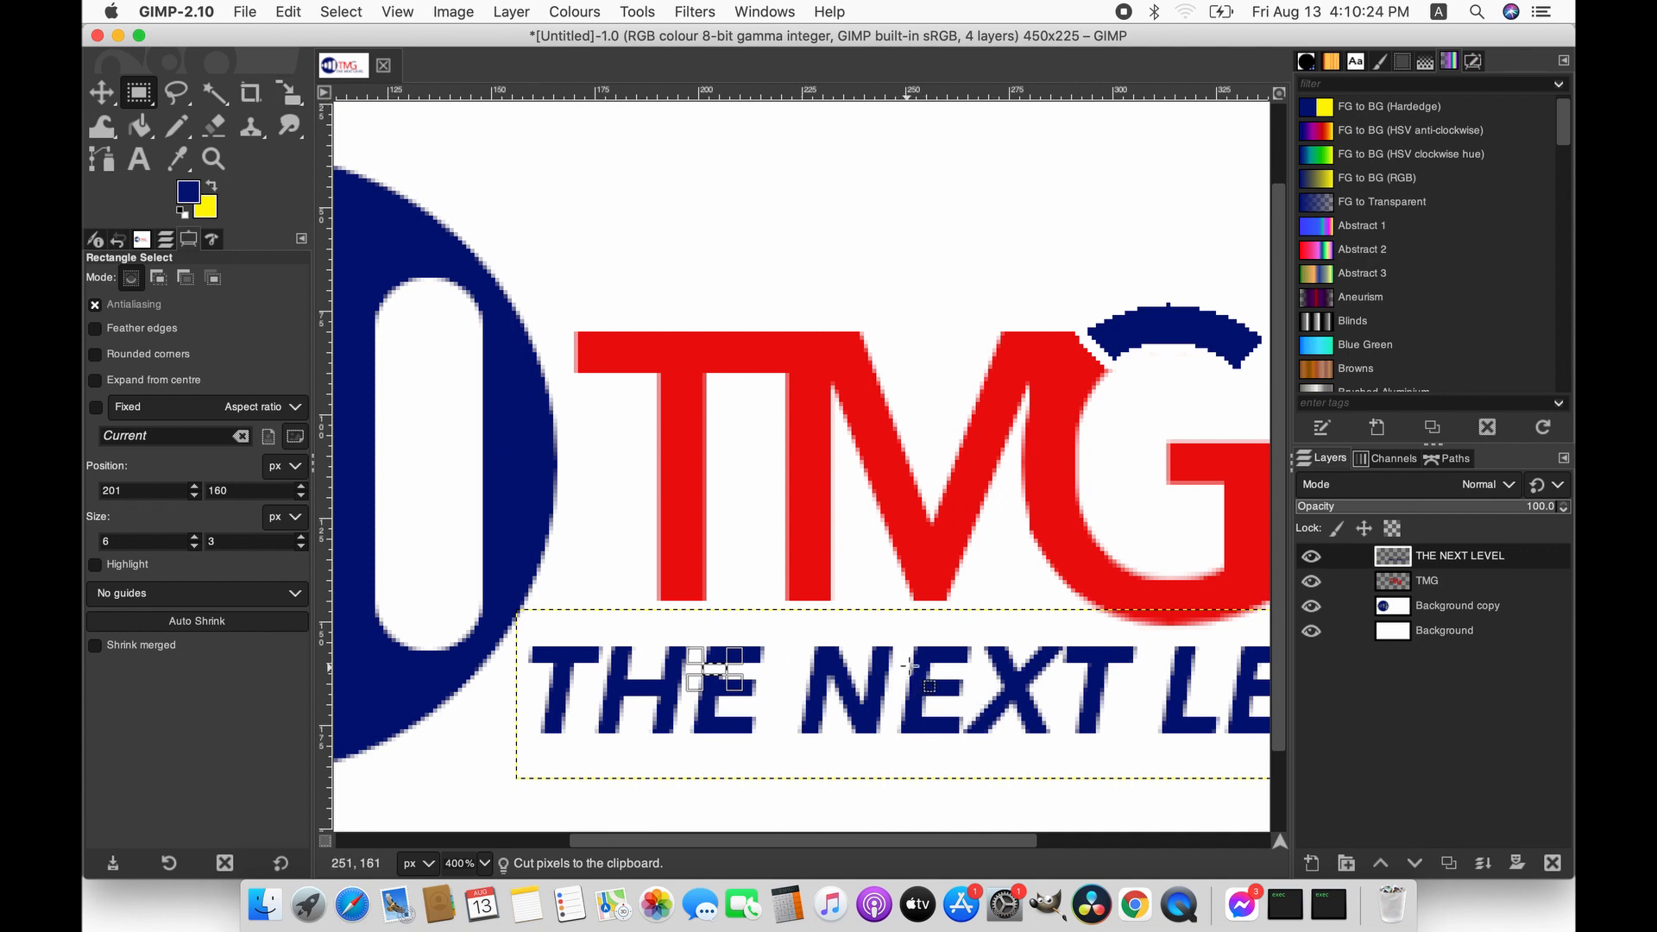
- Cut a matching 6 × 3 px rectangle out of the stem of the E in NEXT
{"action": "left_click_drag", "start_coordinate": [912, 663], "coordinate": [936, 678]}
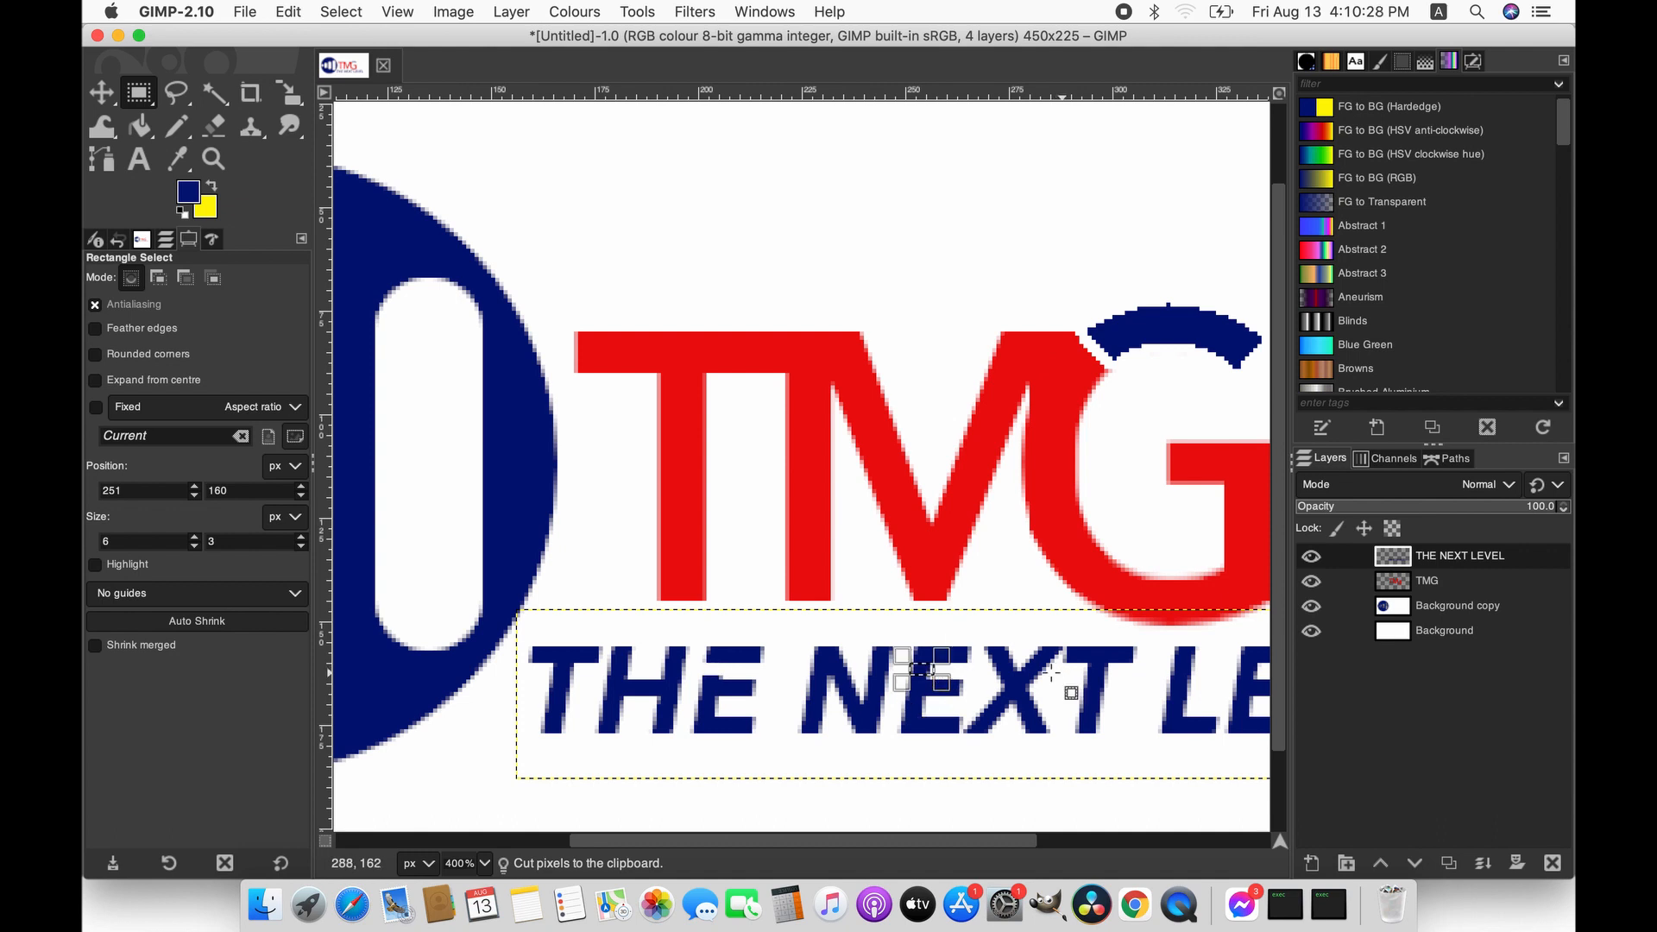
{"action": "left_click", "coordinate": [288, 12]}
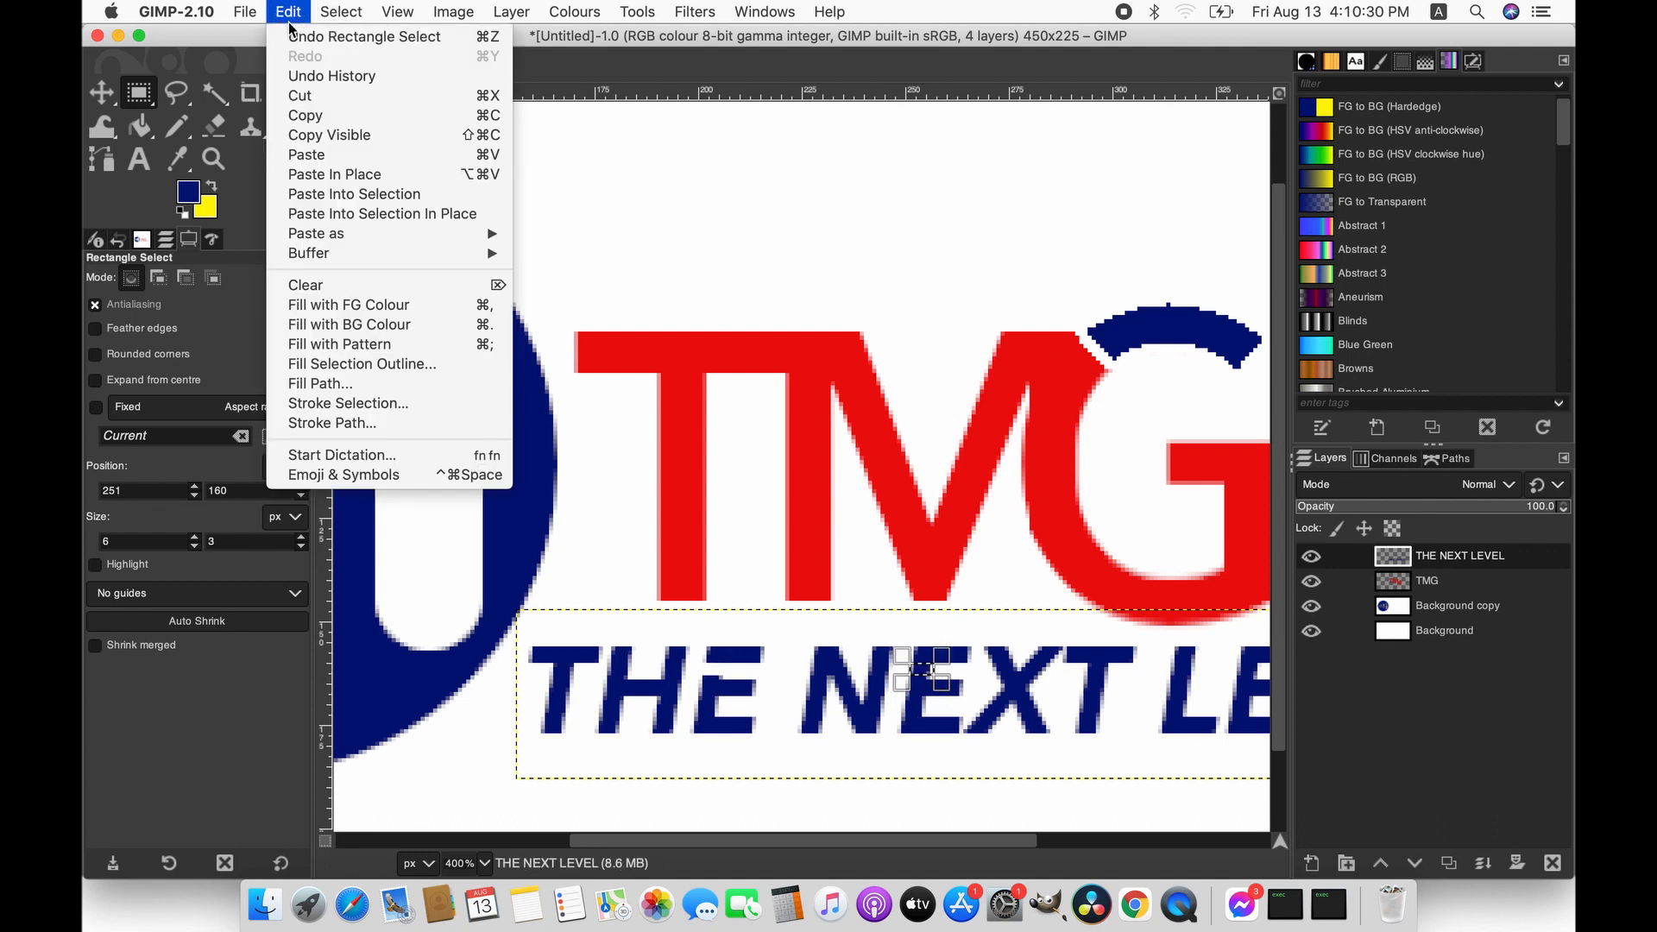
{"action": "left_click", "coordinate": [297, 99]}
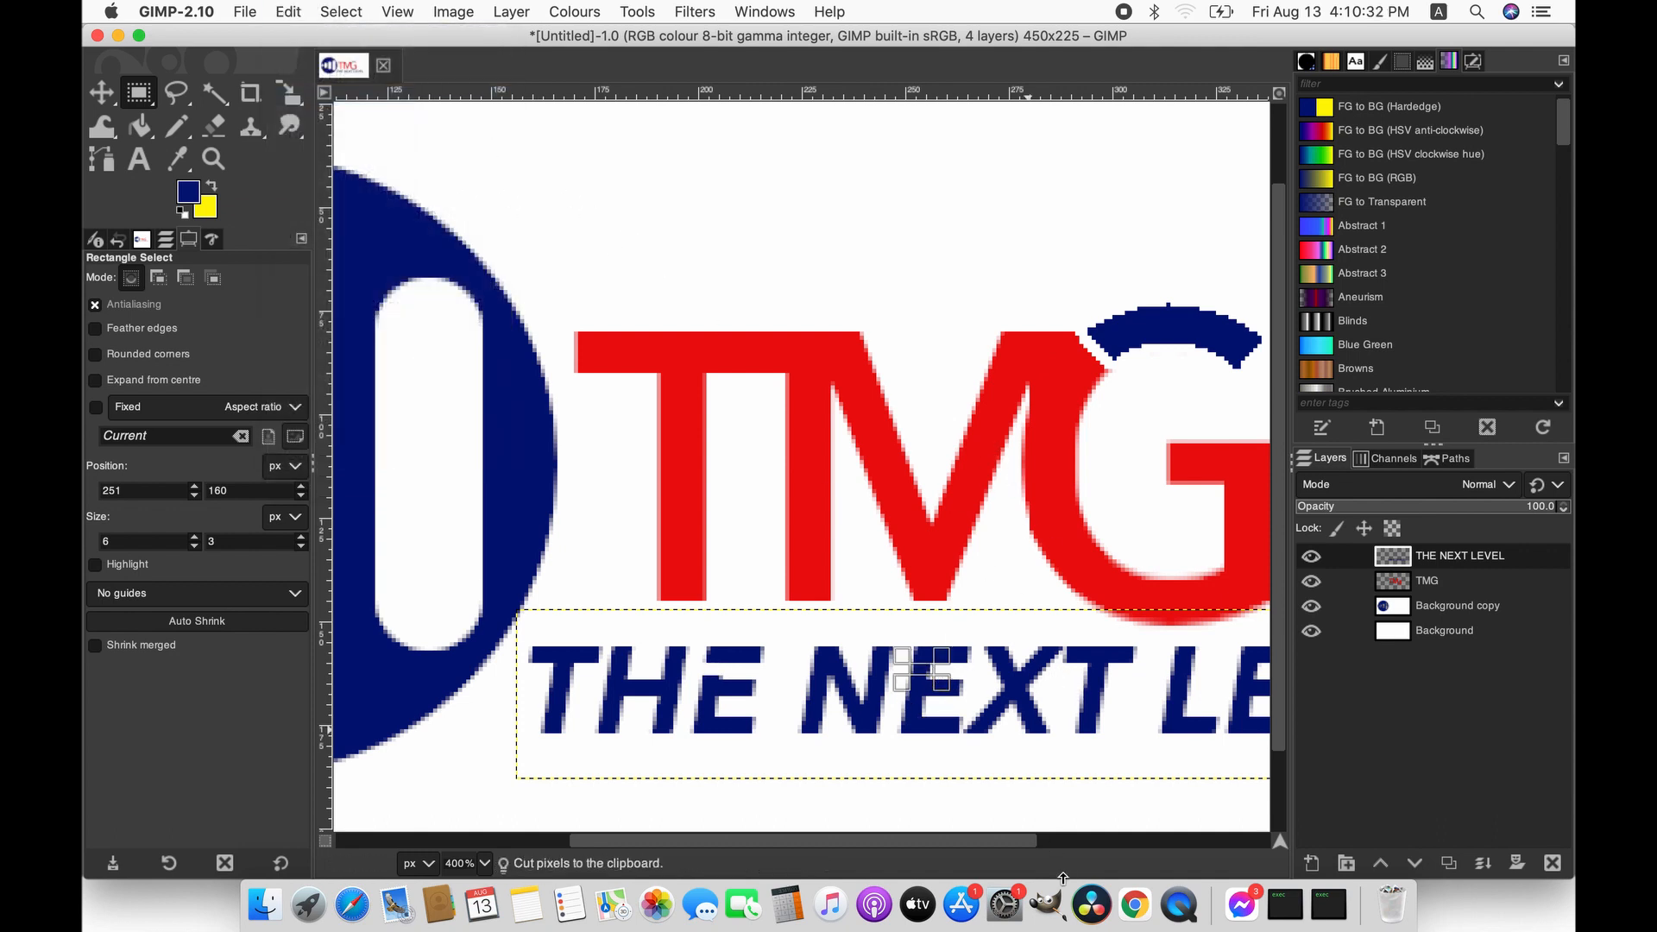
{"action": "left_click_drag", "start_coordinate": [903, 846], "coordinate": [1003, 846]}
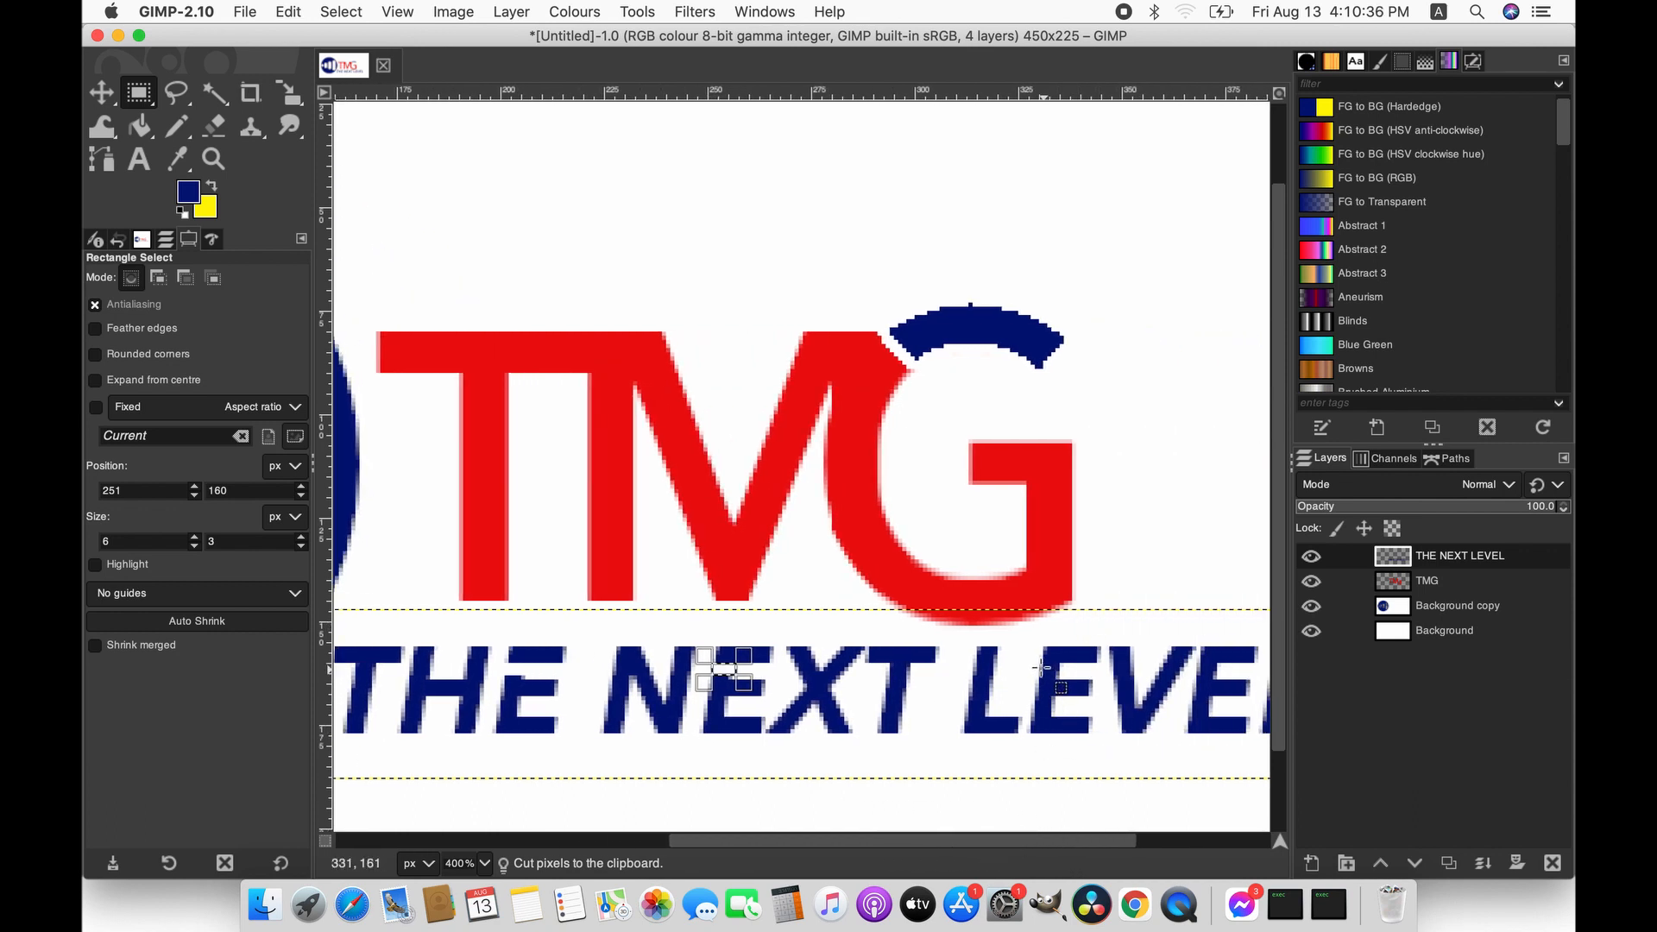
- Cut a 6 × 3 px rectangle out of the stem of the first E in LEVEL
{"action": "left_click_drag", "start_coordinate": [1040, 664], "coordinate": [1063, 676]}
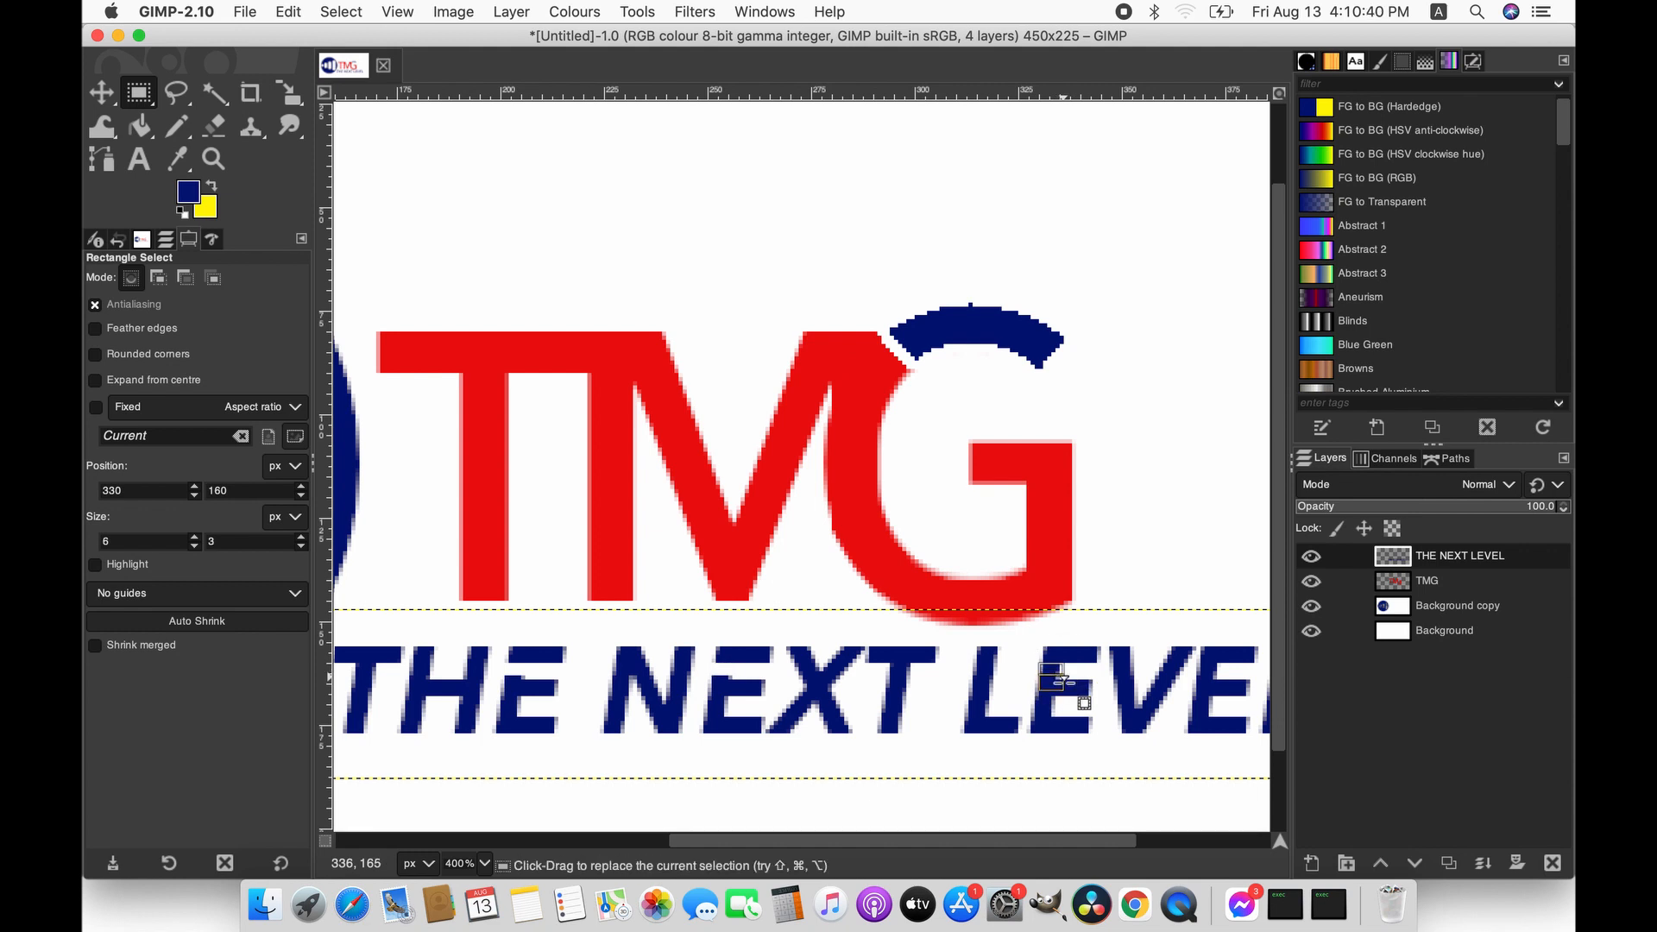
{"action": "left_click", "coordinate": [296, 12]}
{"action": "left_click", "coordinate": [310, 100]}
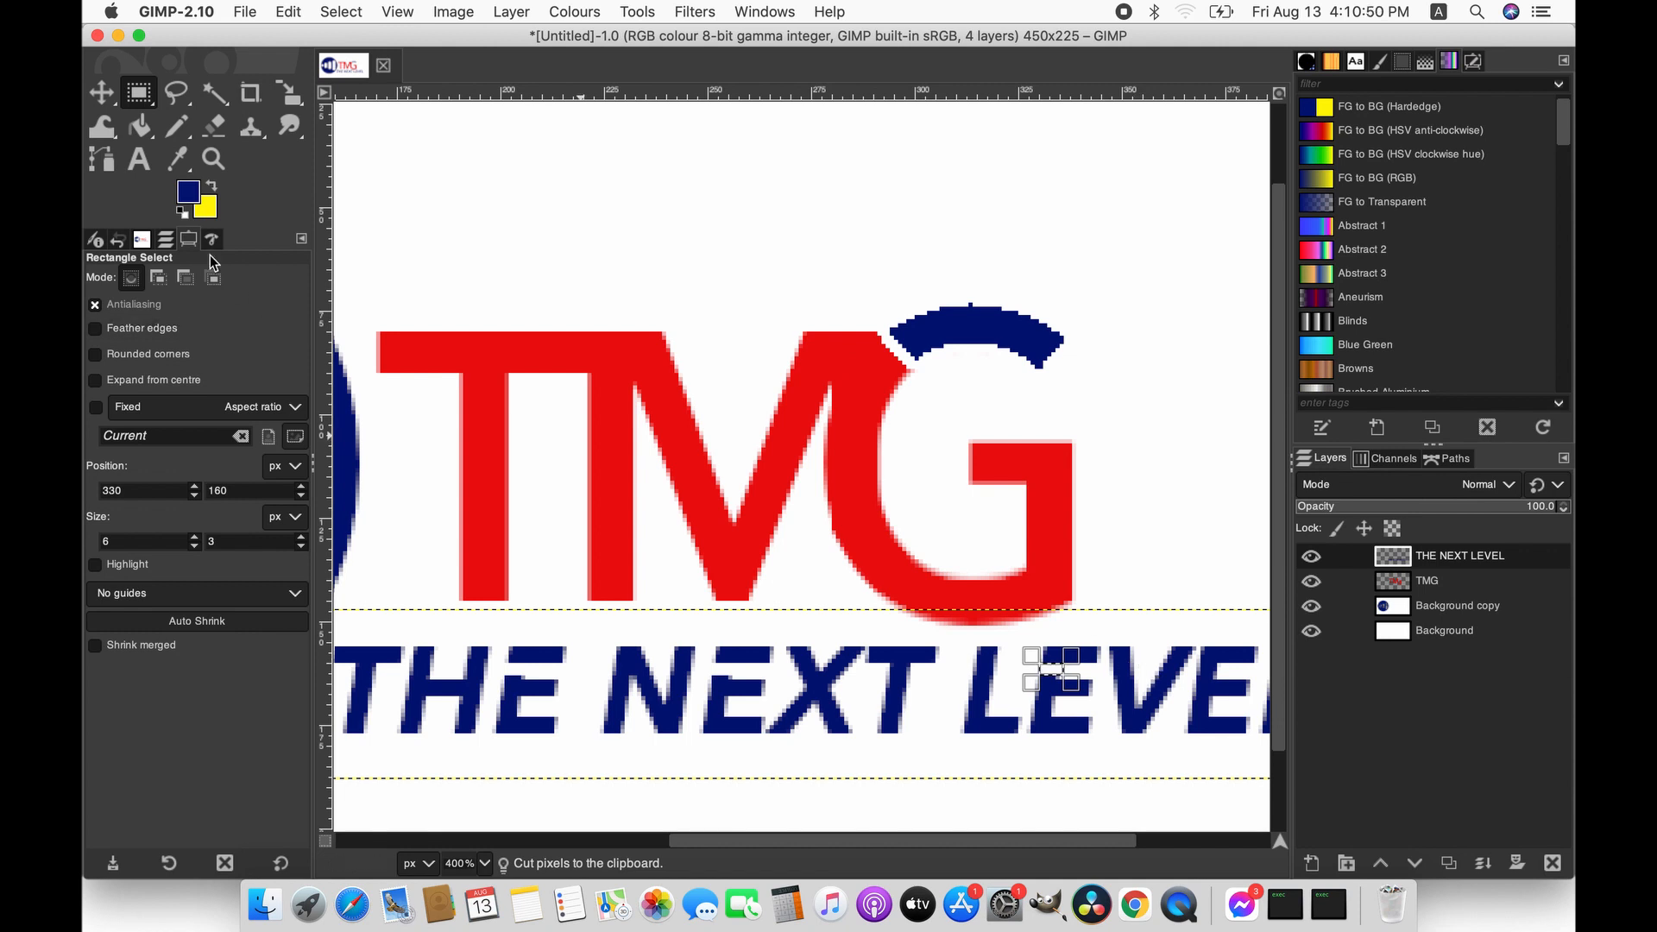
- Draw a small triangular path in the V of LEVEL, select from it, and fill it with the dark blue foreground colour
{"action": "left_click", "coordinate": [101, 158]}
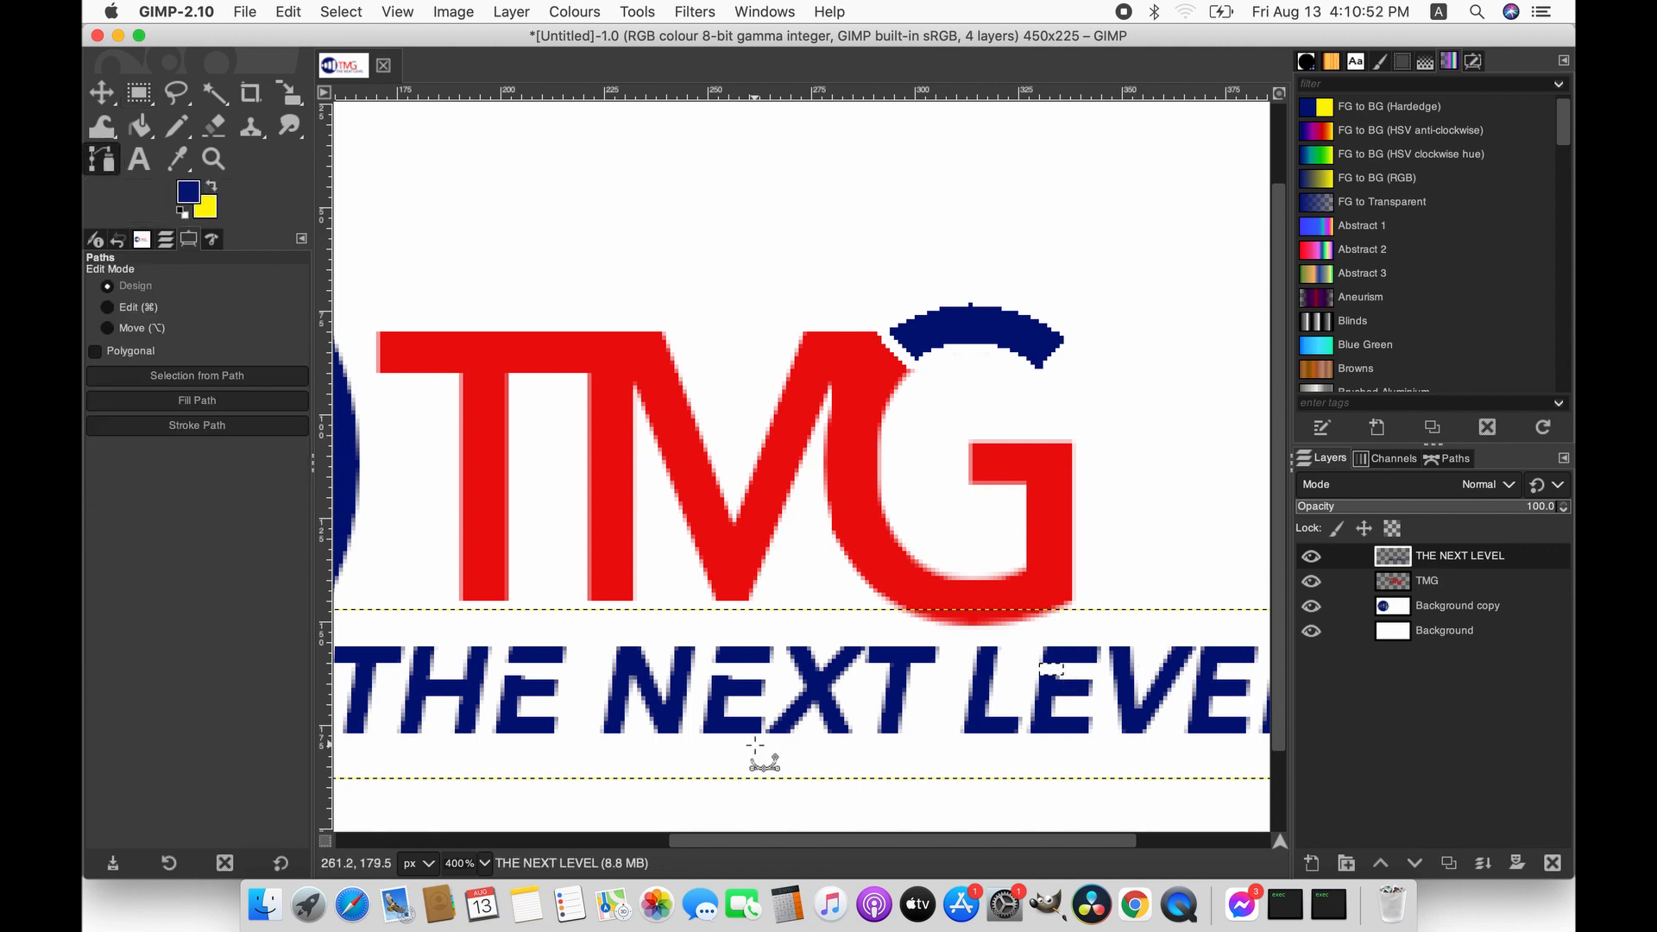
{"action": "left_click", "coordinate": [346, 11]}
{"action": "left_click", "coordinate": [347, 62]}
{"action": "left_click", "coordinate": [1138, 658]}
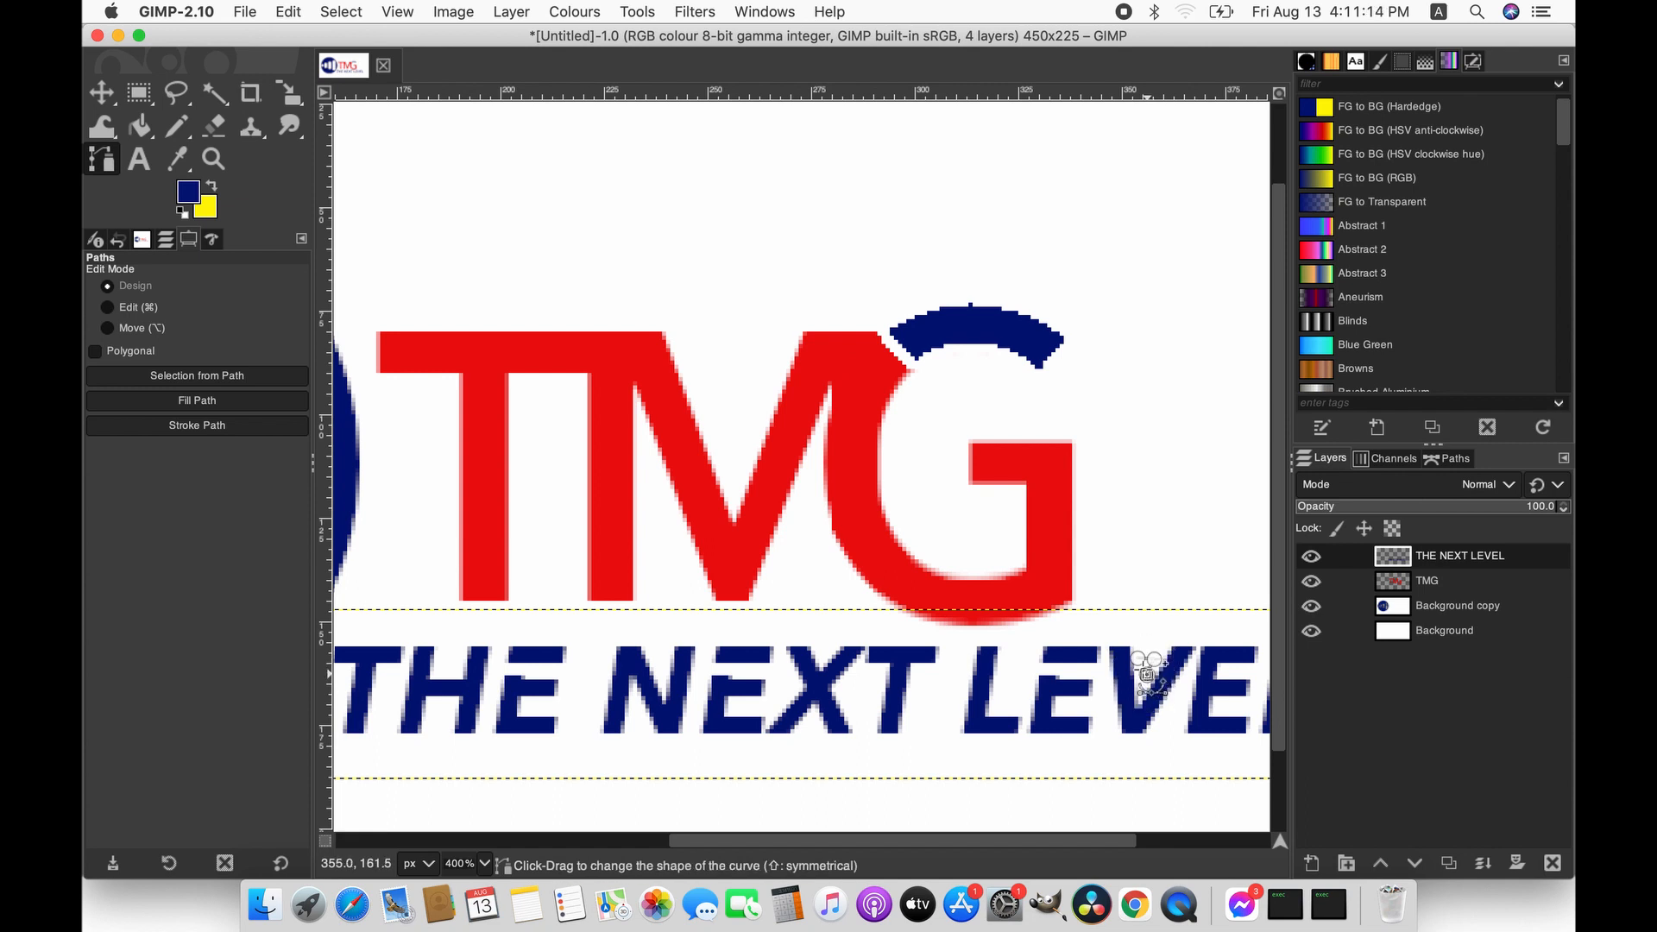
{"action": "key", "text": "super"}
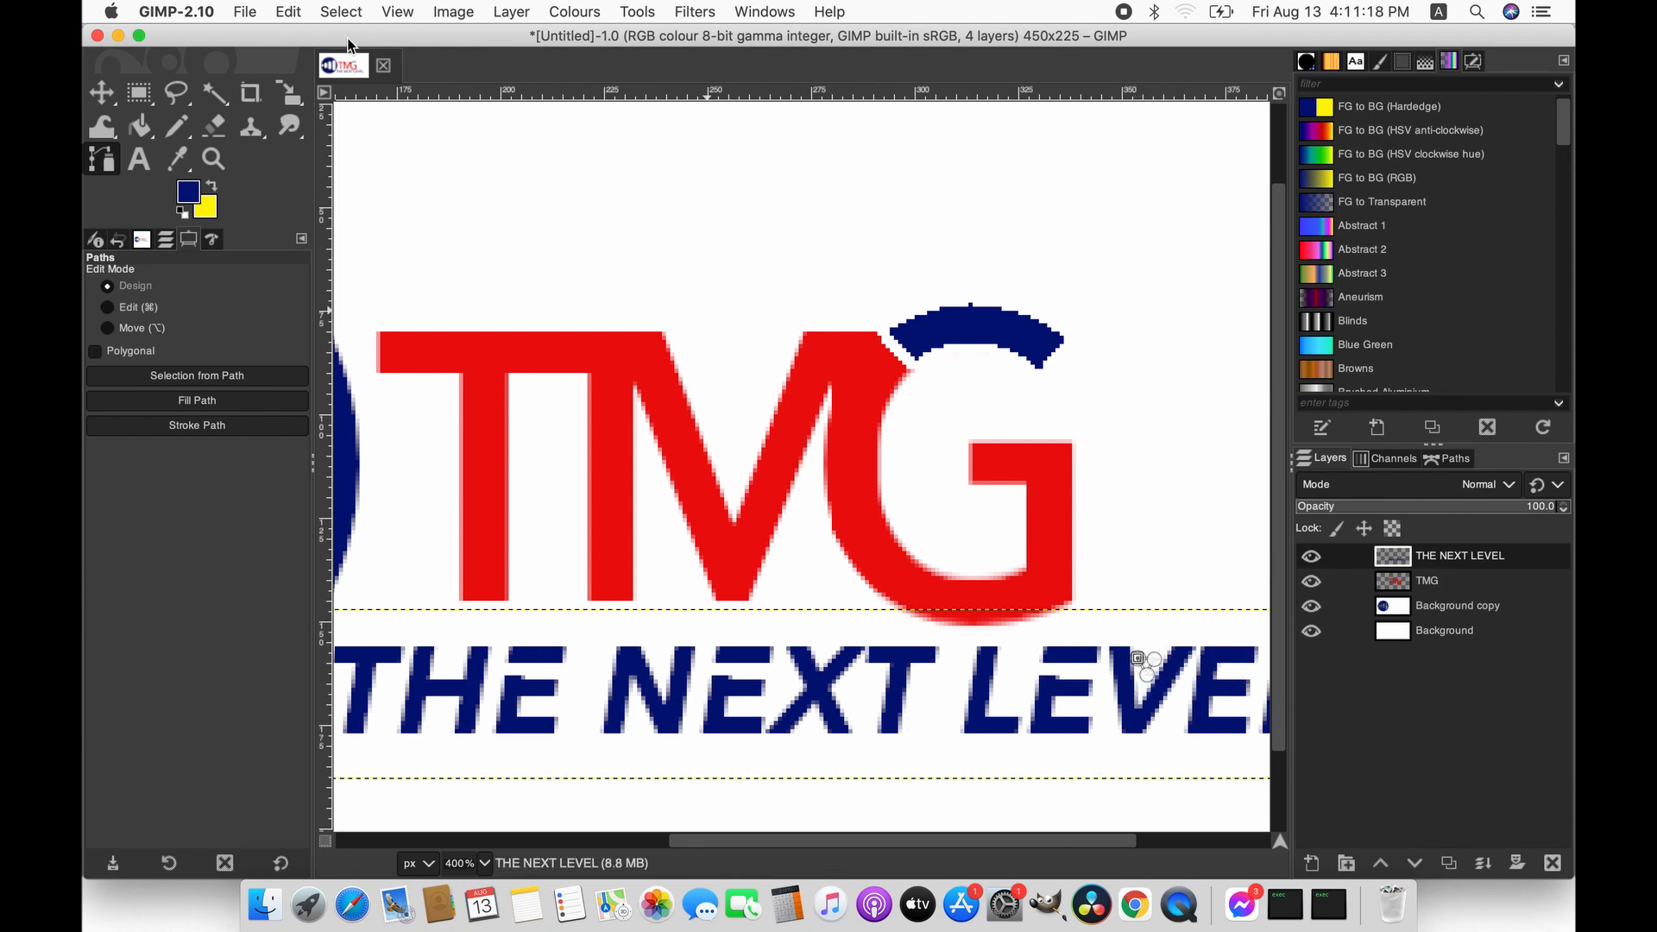
{"action": "left_click", "coordinate": [344, 8]}
{"action": "left_click", "coordinate": [377, 139]}
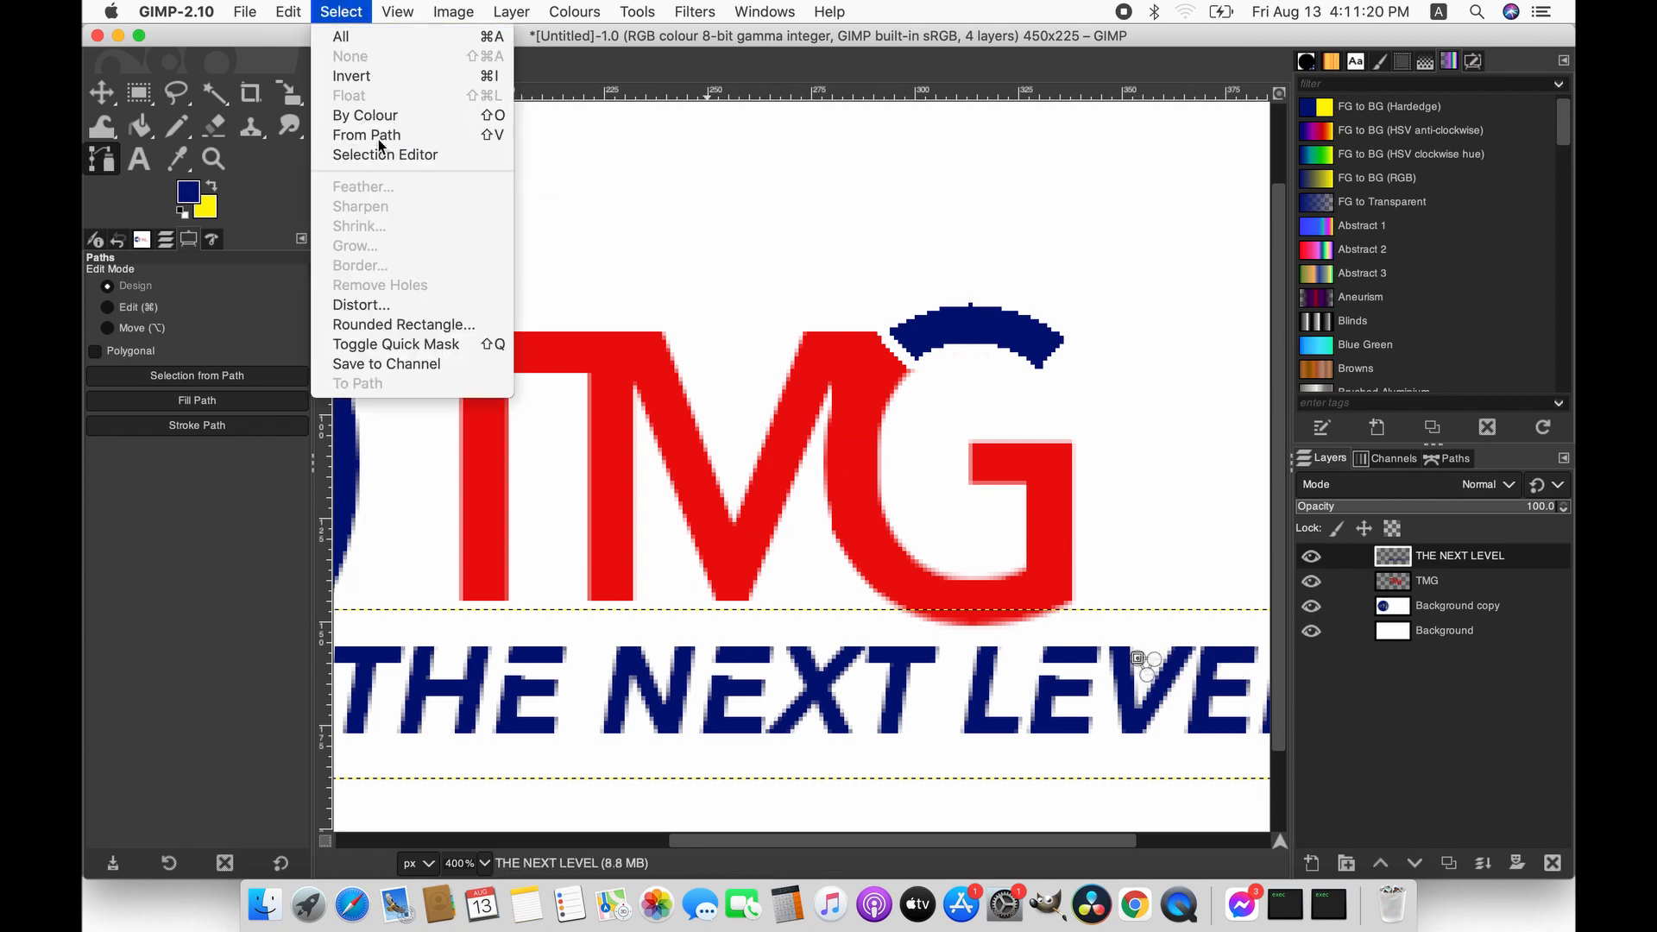
{"action": "key", "text": "shift+b"}
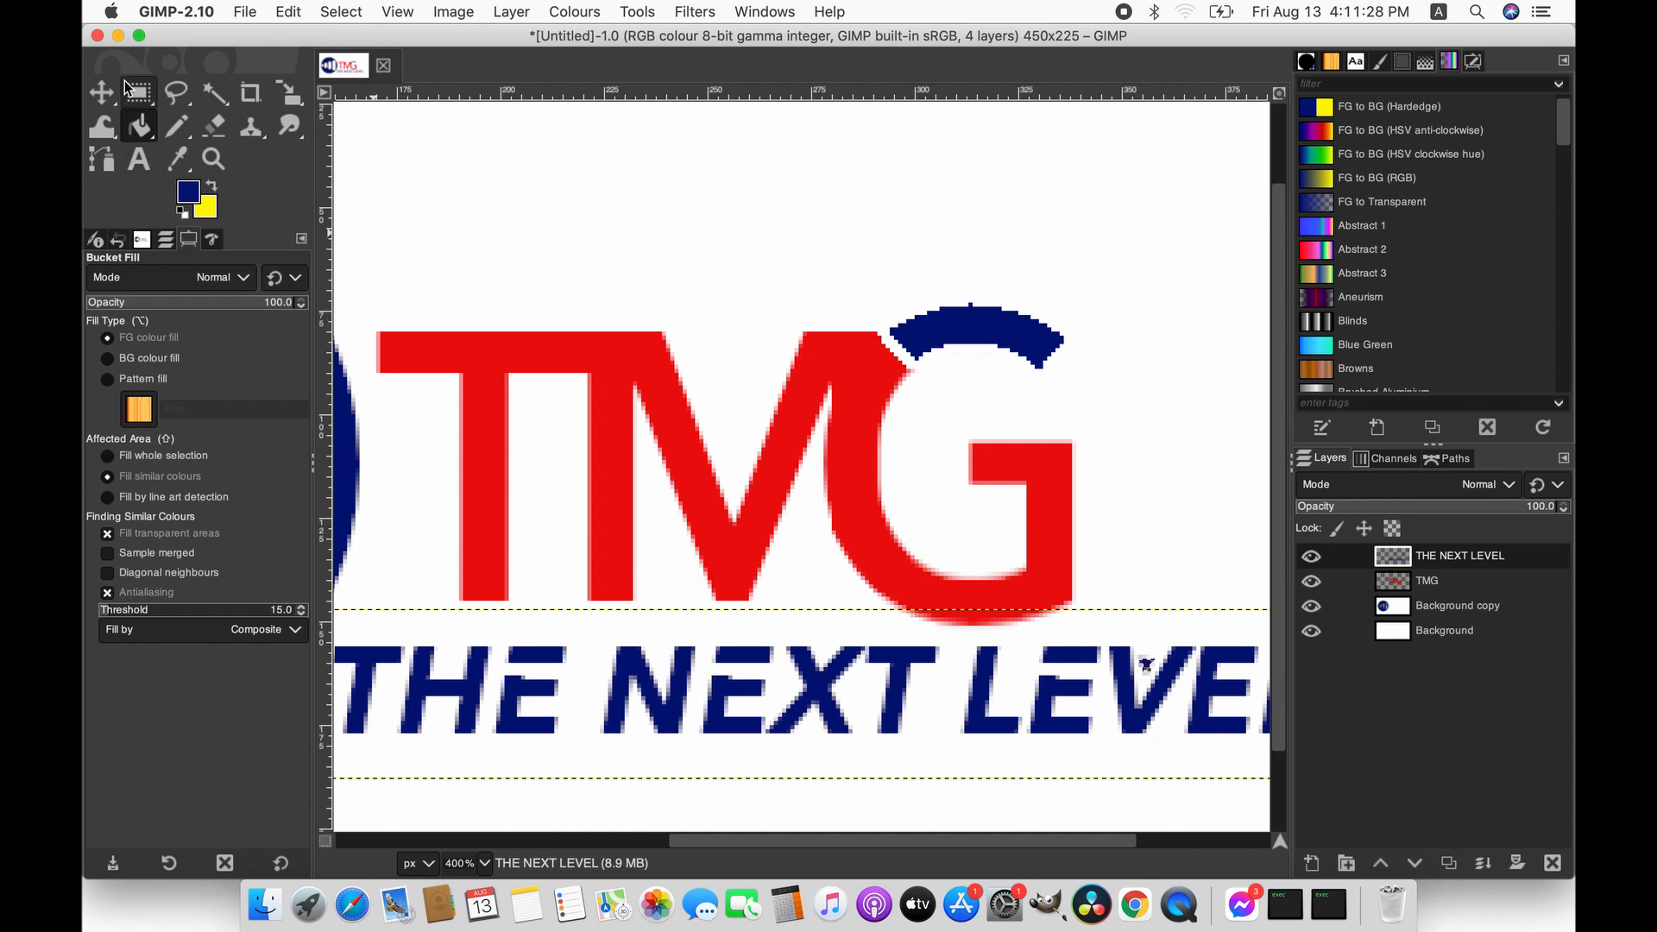
{"action": "left_click", "coordinate": [326, 12]}
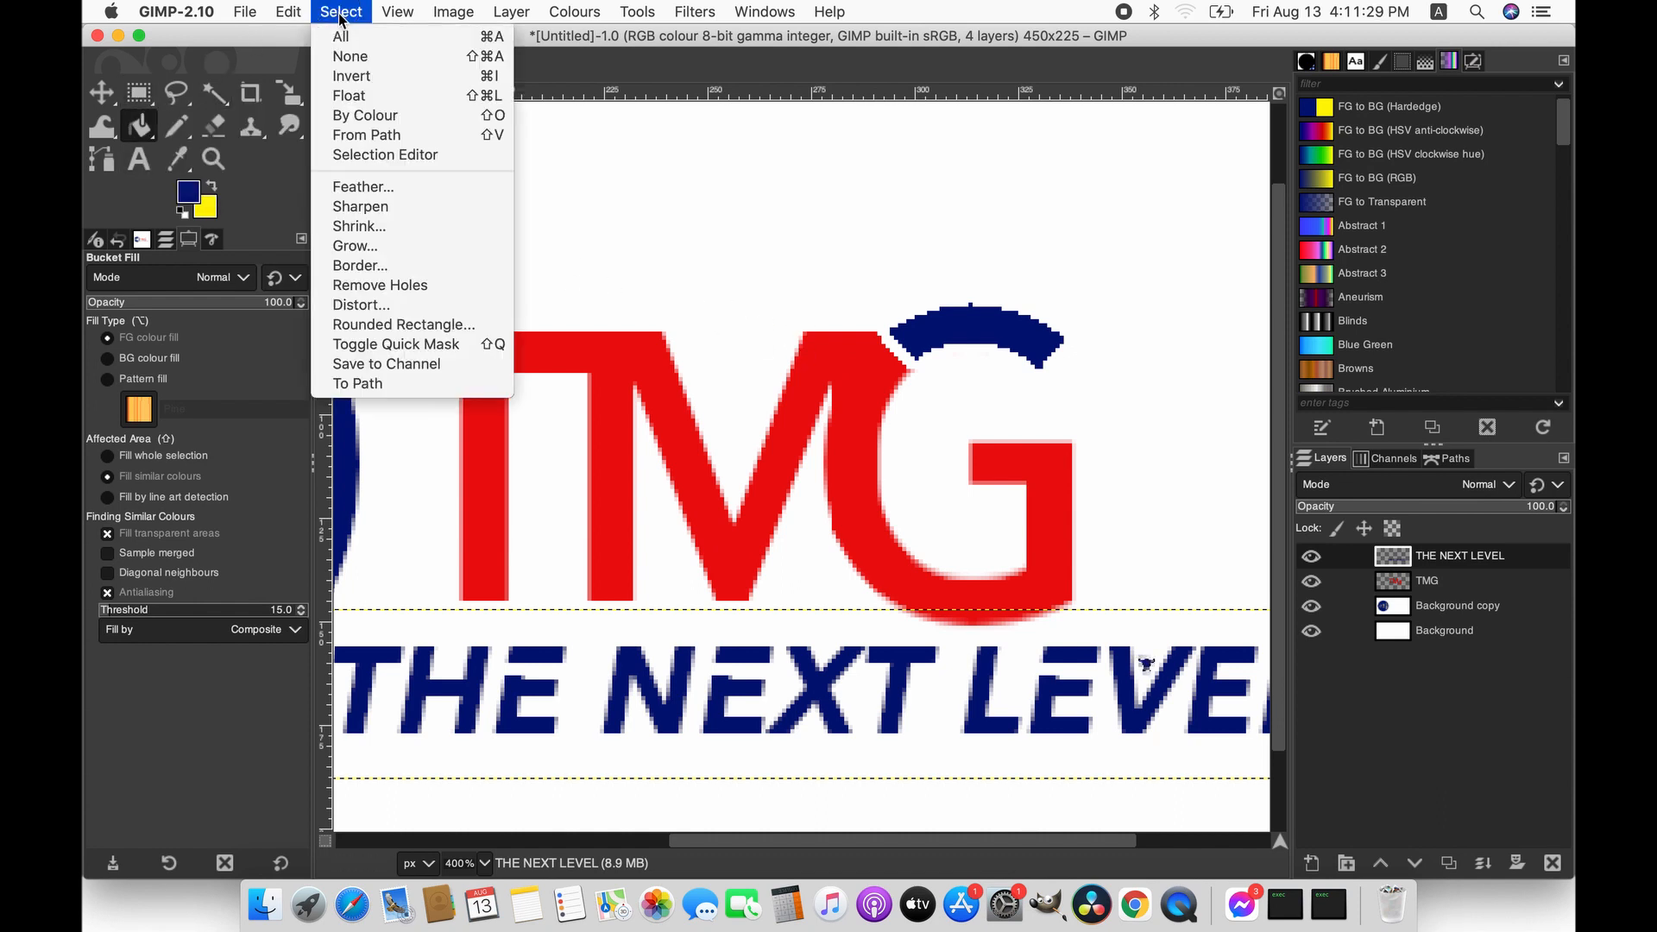
{"action": "left_click", "coordinate": [345, 57]}
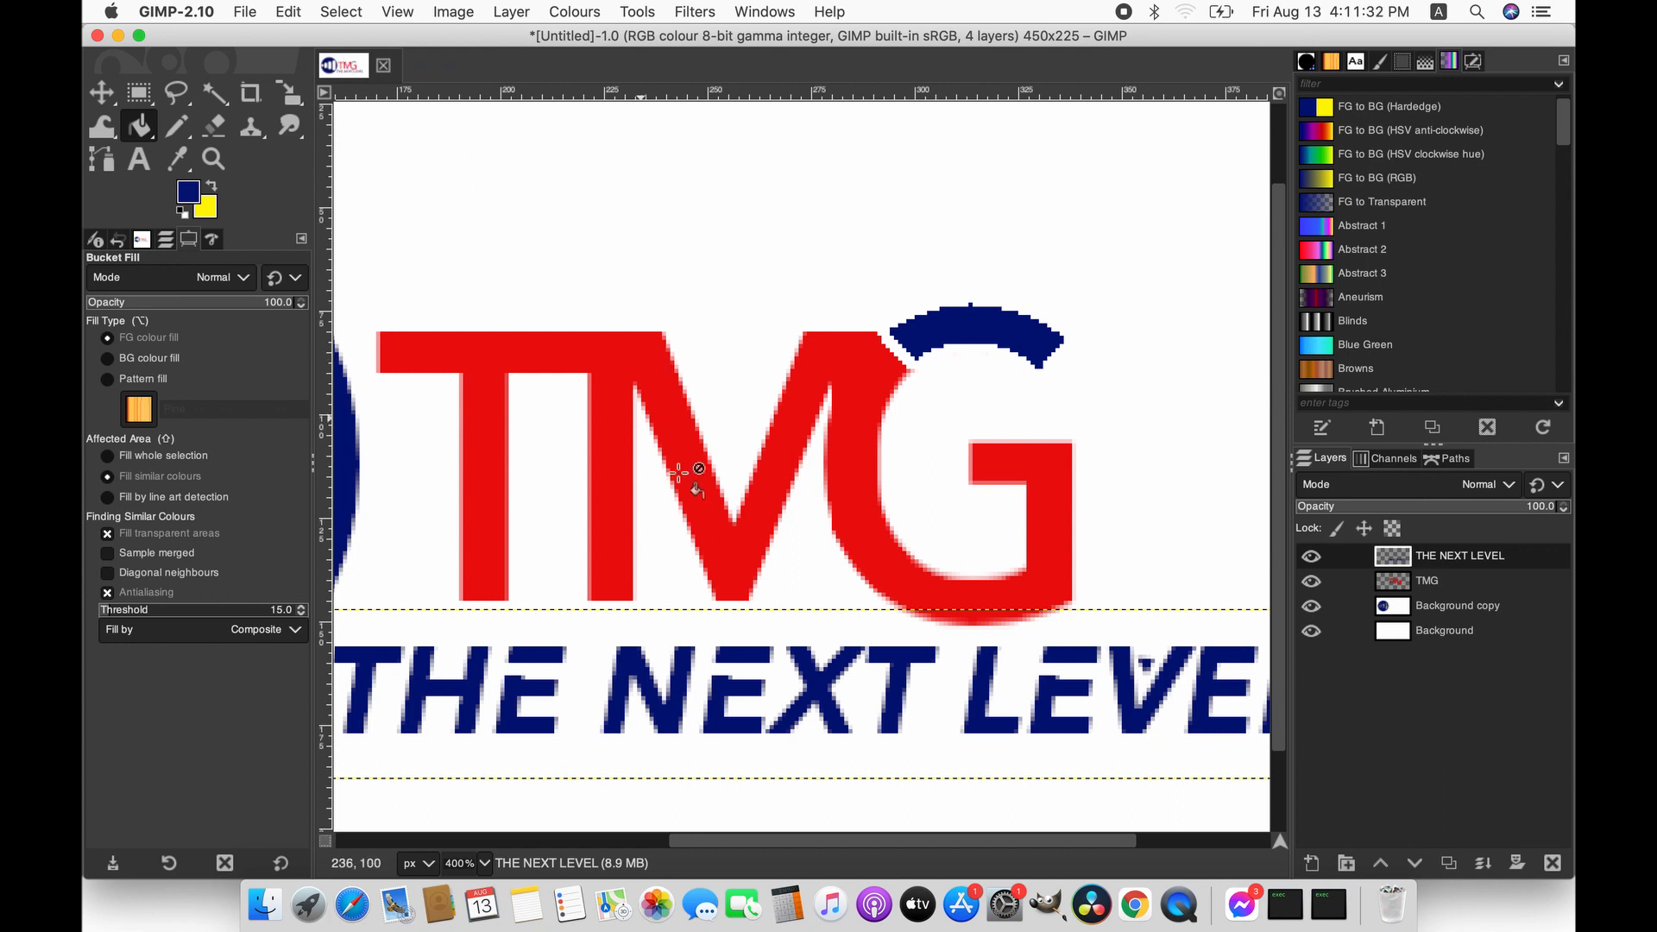
- Cut a 5 × 3 px rectangle out of the stem of the second E in LEVEL and clear the selection
{"action": "left_click_drag", "start_coordinate": [799, 846], "coordinate": [882, 842]}
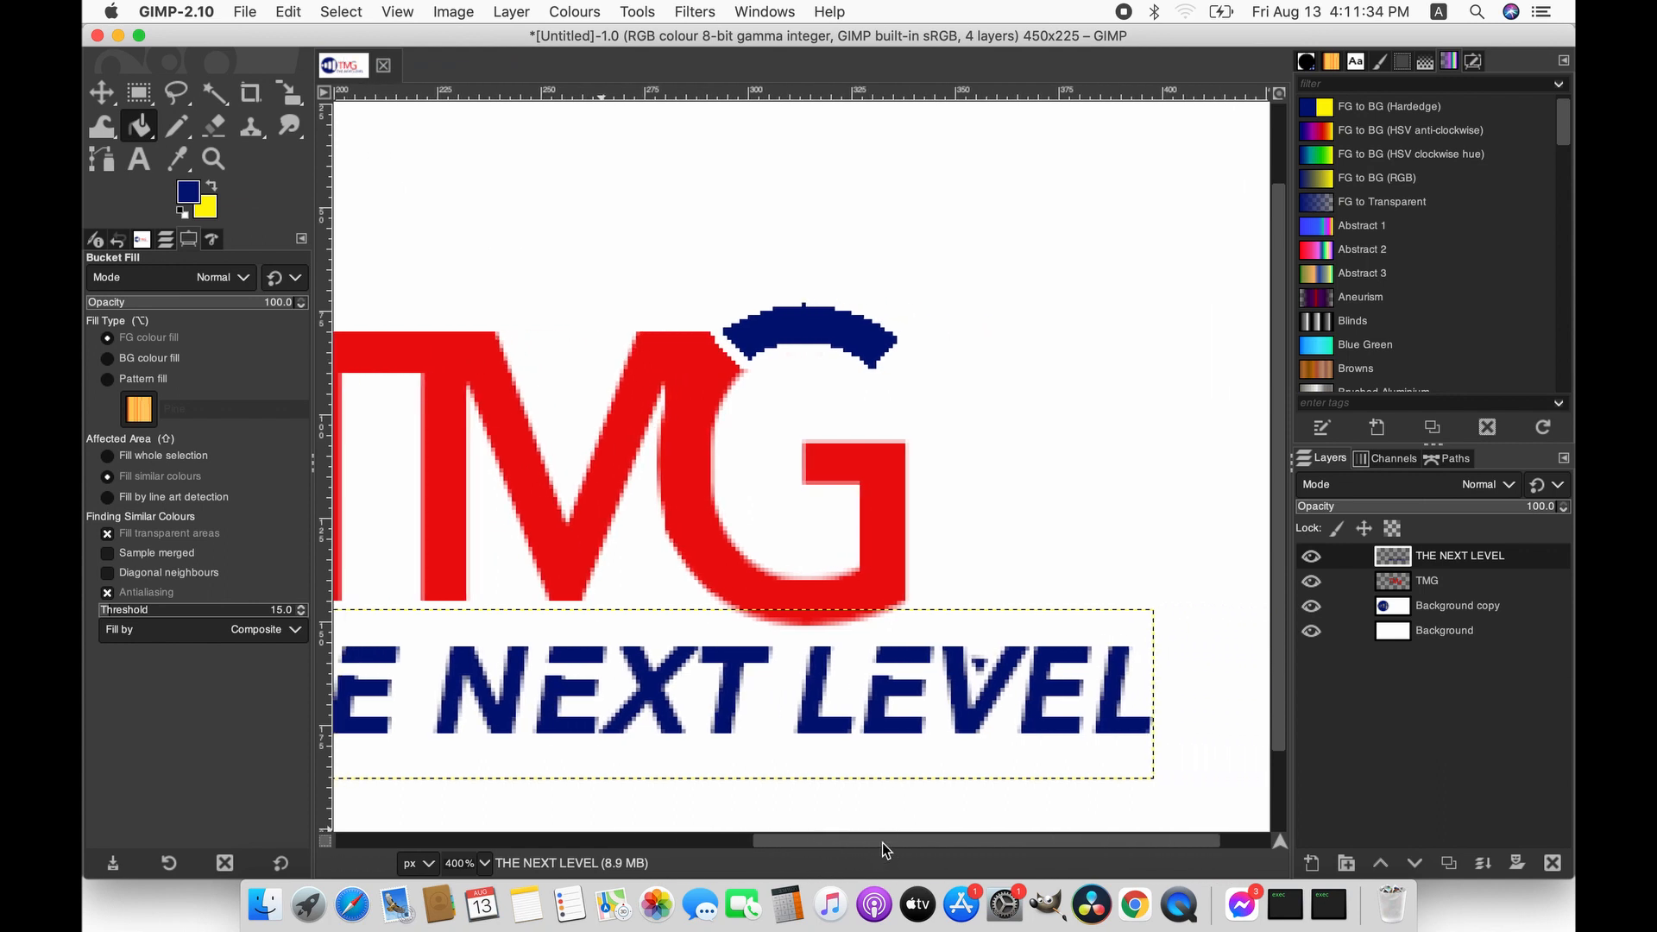
{"action": "left_click", "coordinate": [145, 102]}
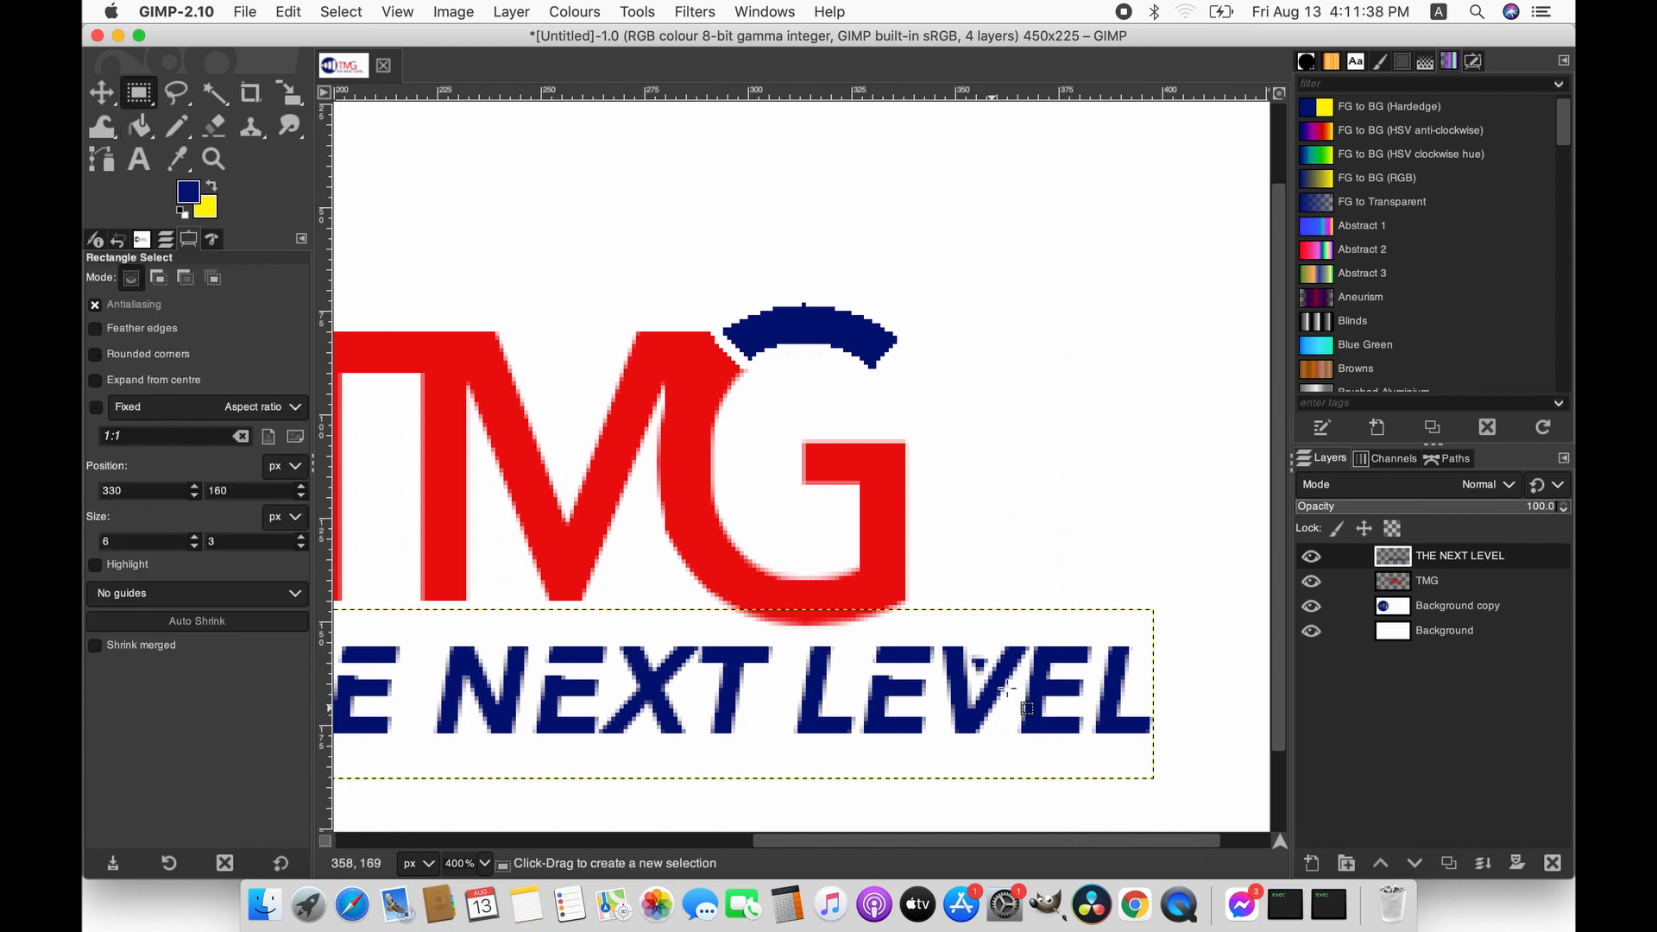
{"action": "left_click_drag", "start_coordinate": [1033, 663], "coordinate": [1051, 673]}
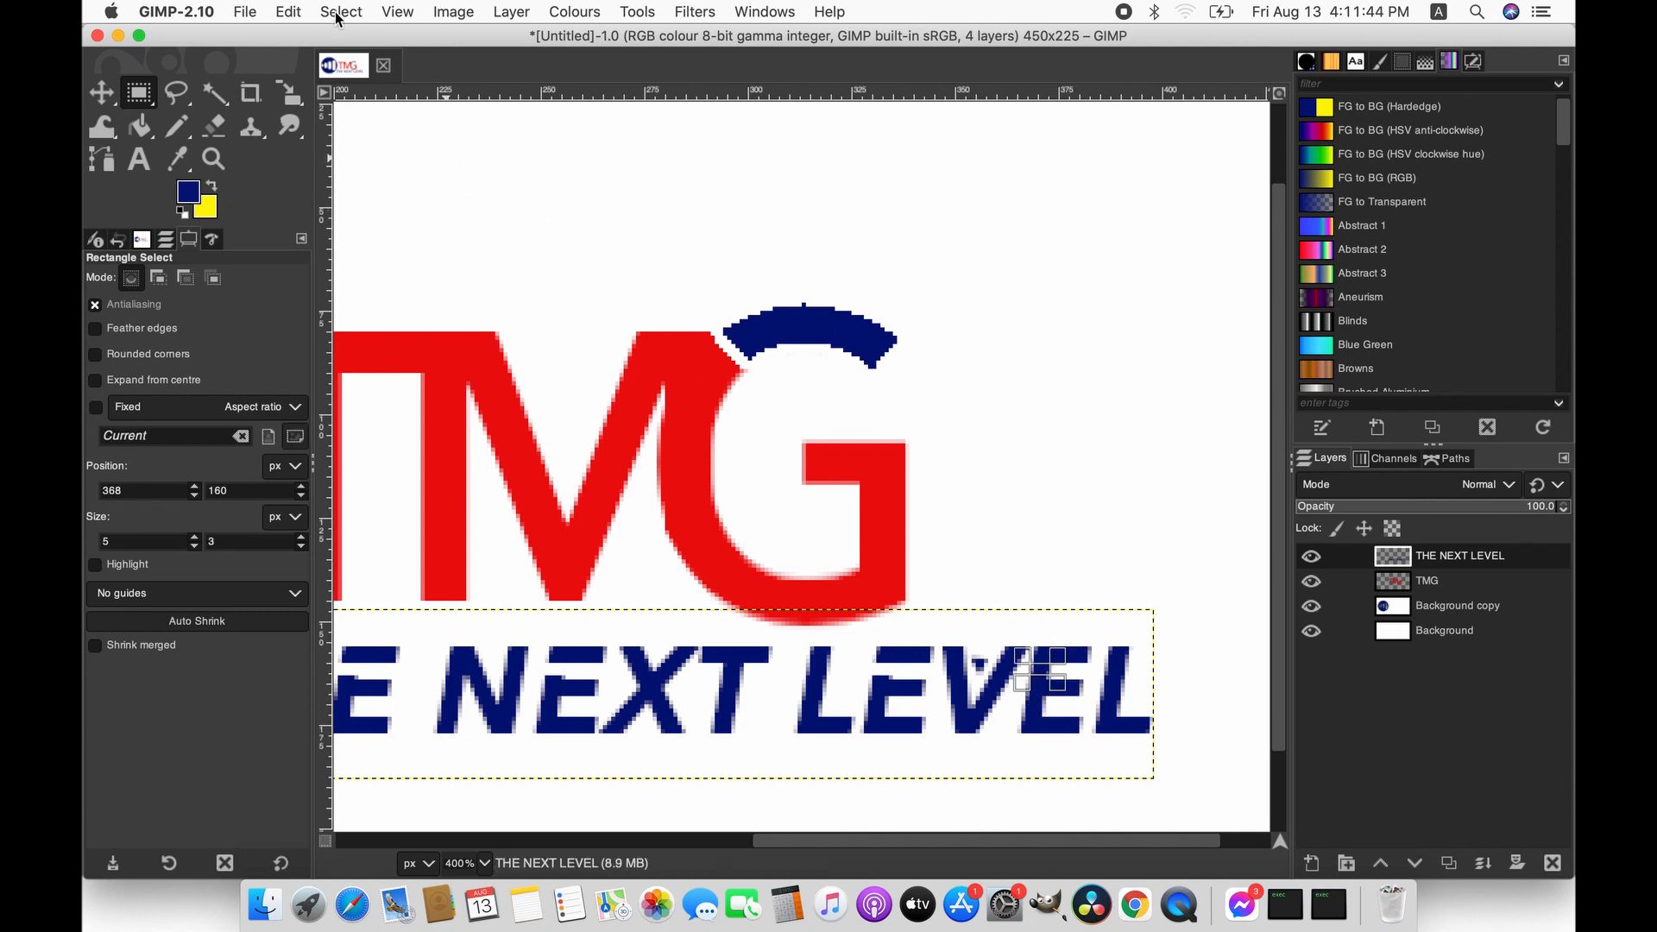
{"action": "left_click", "coordinate": [286, 15]}
{"action": "left_click", "coordinate": [297, 99]}
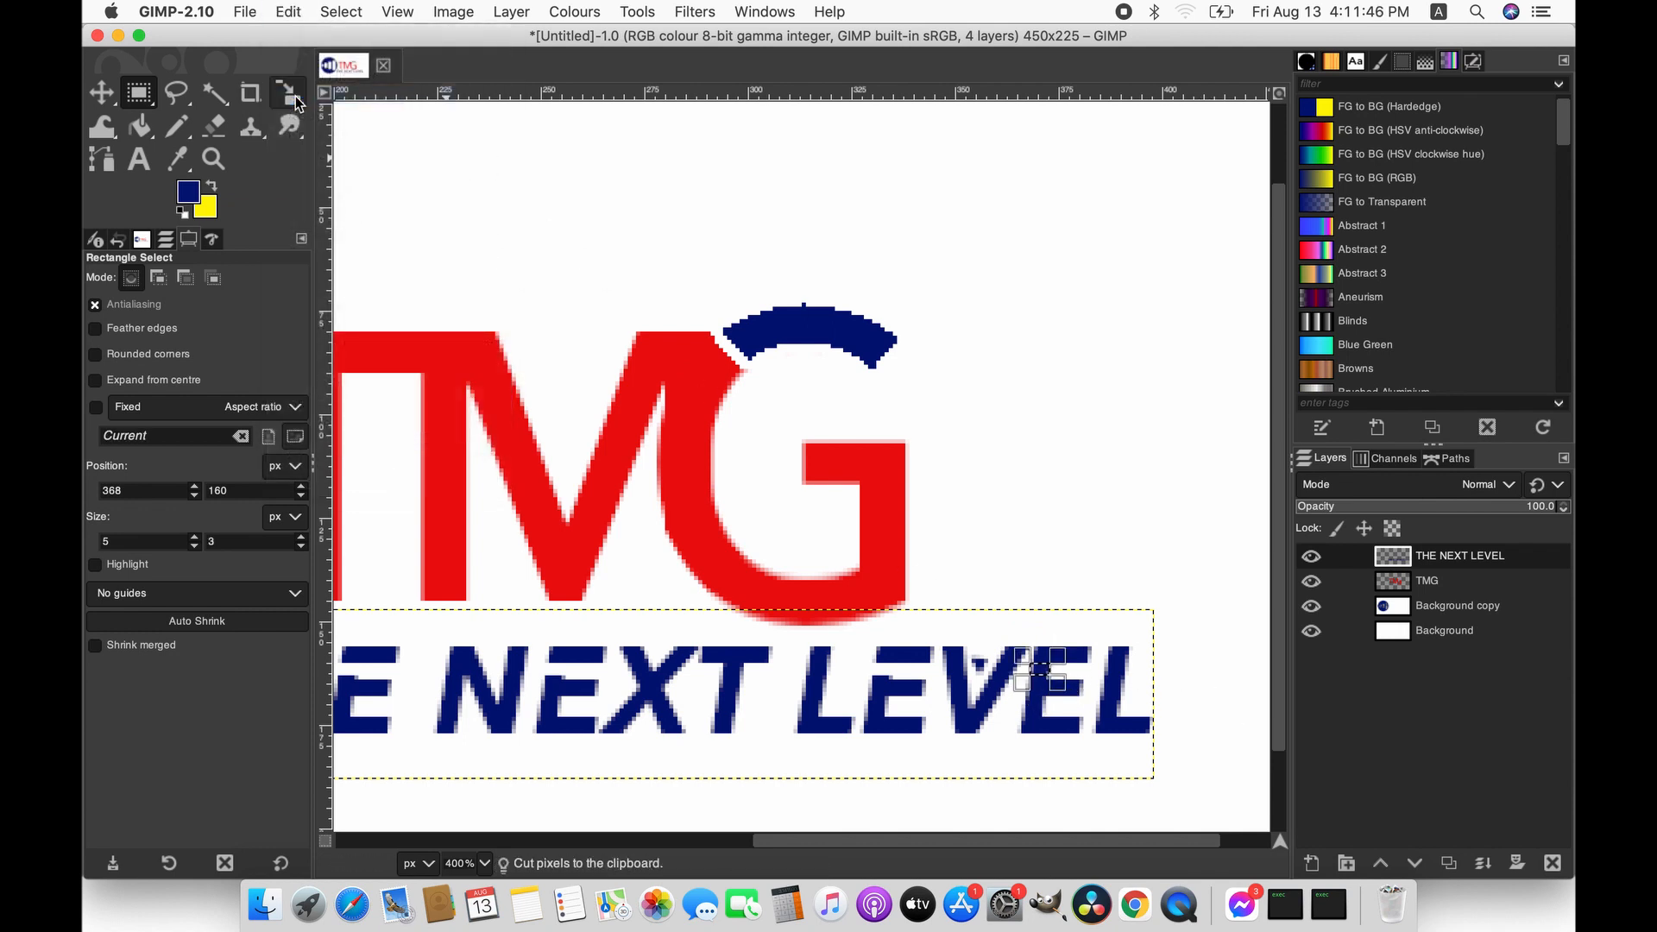
{"action": "left_click", "coordinate": [343, 12]}
{"action": "left_click", "coordinate": [353, 59]}
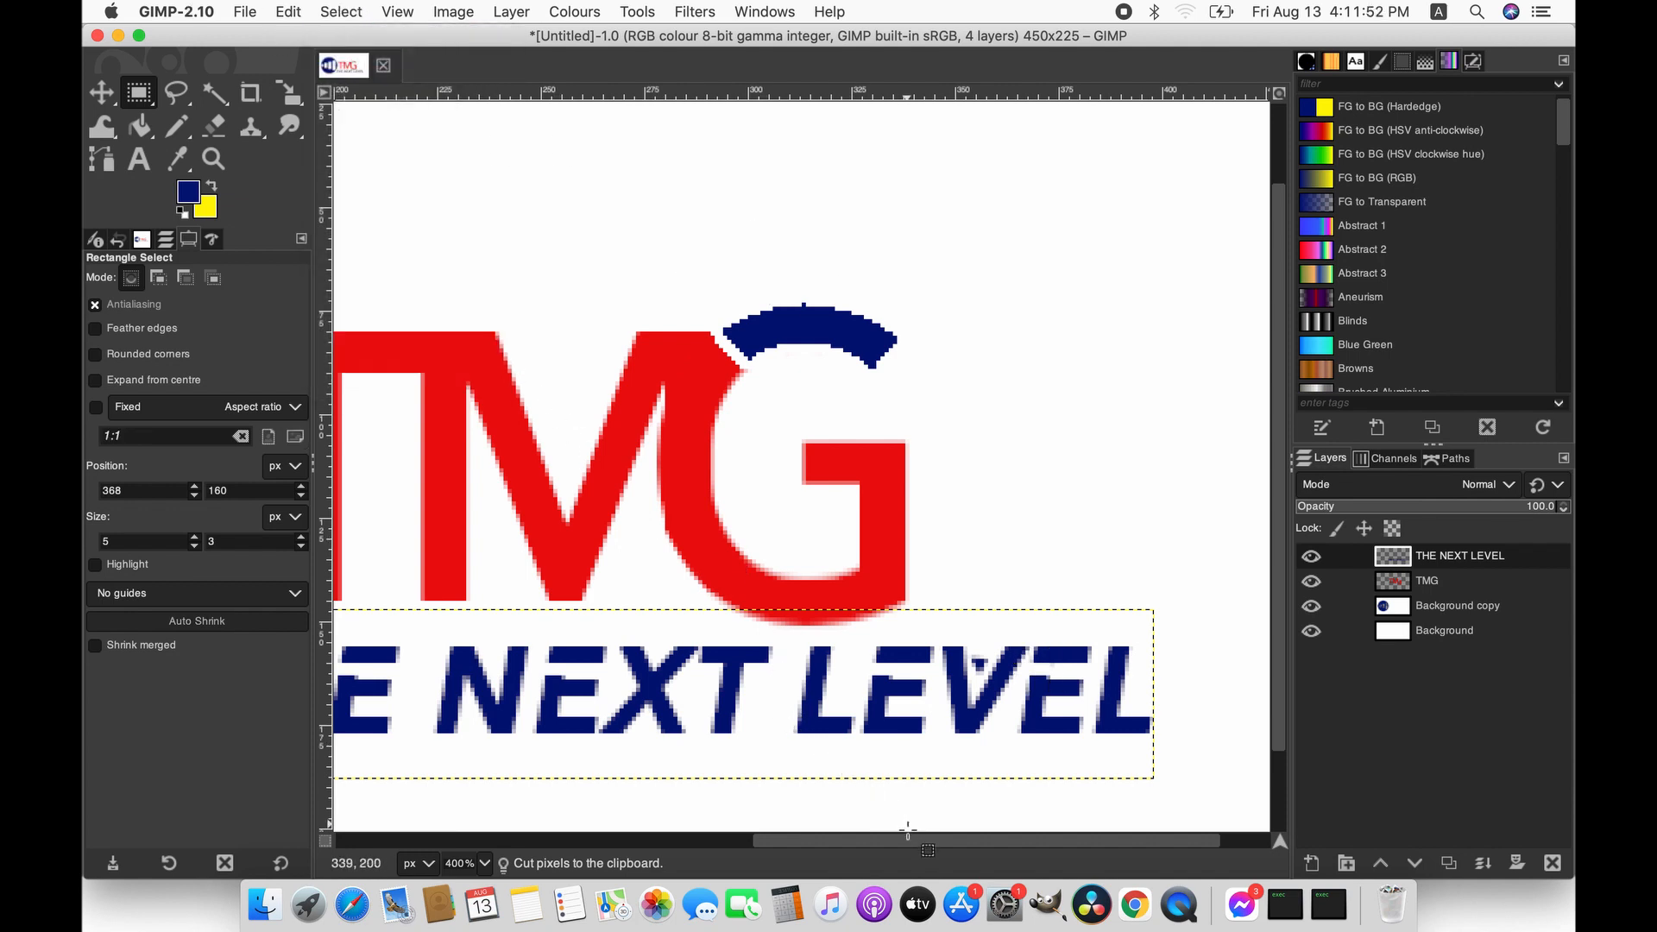
- Select the lettering of the THE NEXT LEVEL layer from its alpha and set the foreground colour to white (ffffff)
{"action": "left_click_drag", "start_coordinate": [906, 841], "coordinate": [806, 836]}
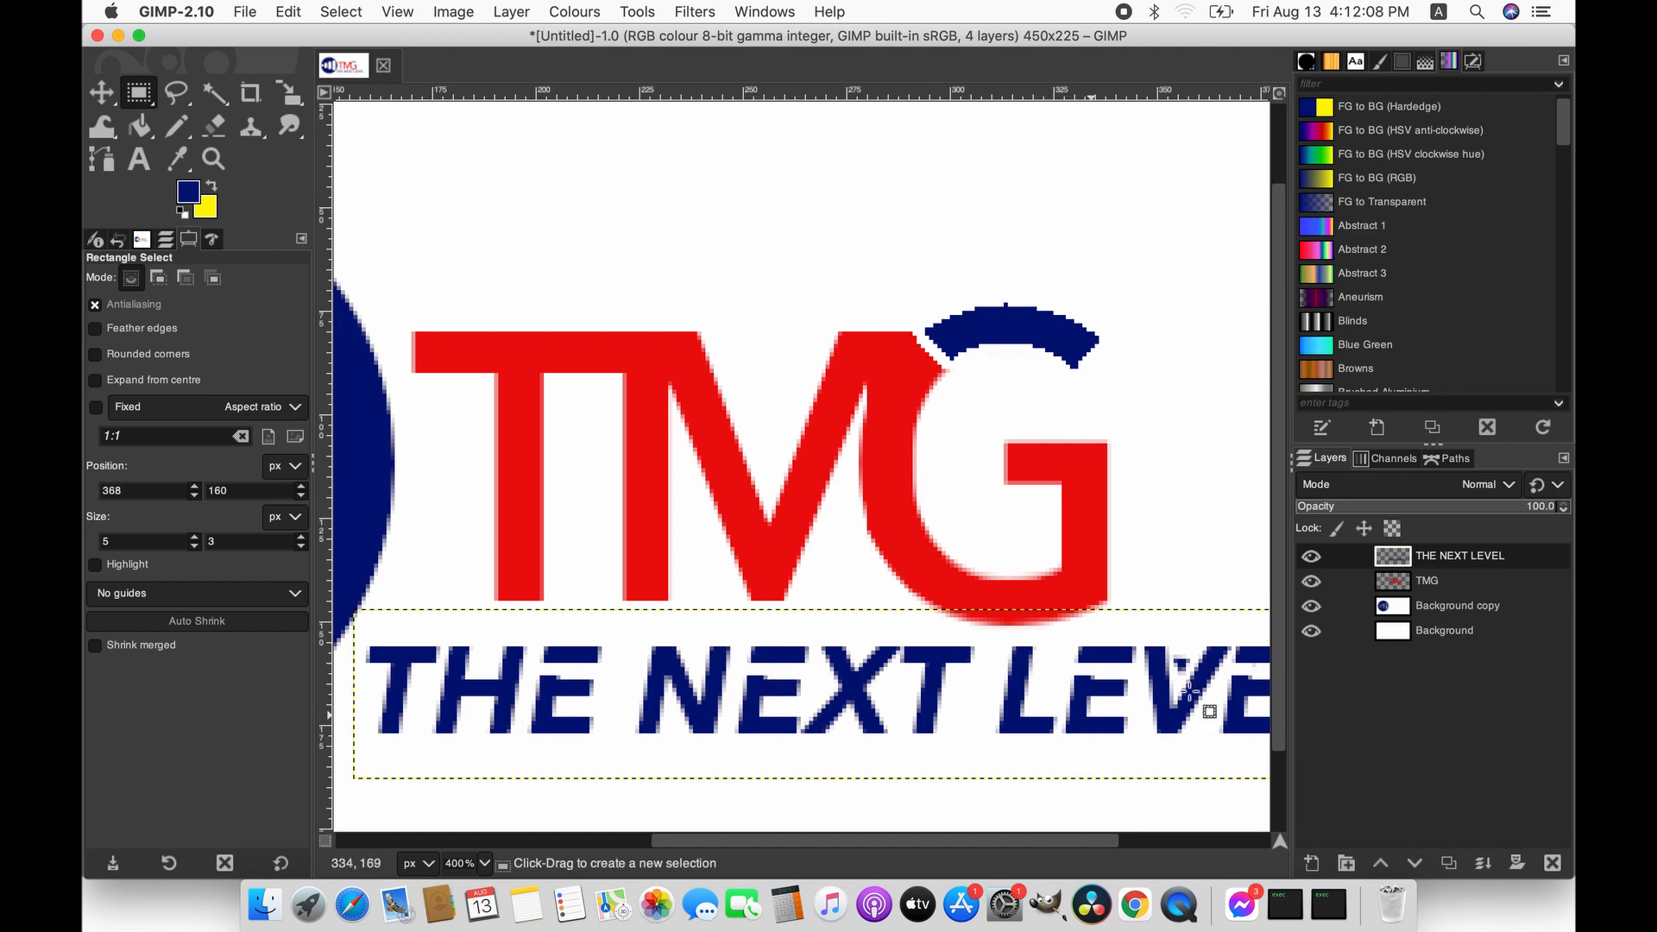
{"action": "right_click", "coordinate": [1464, 565]}
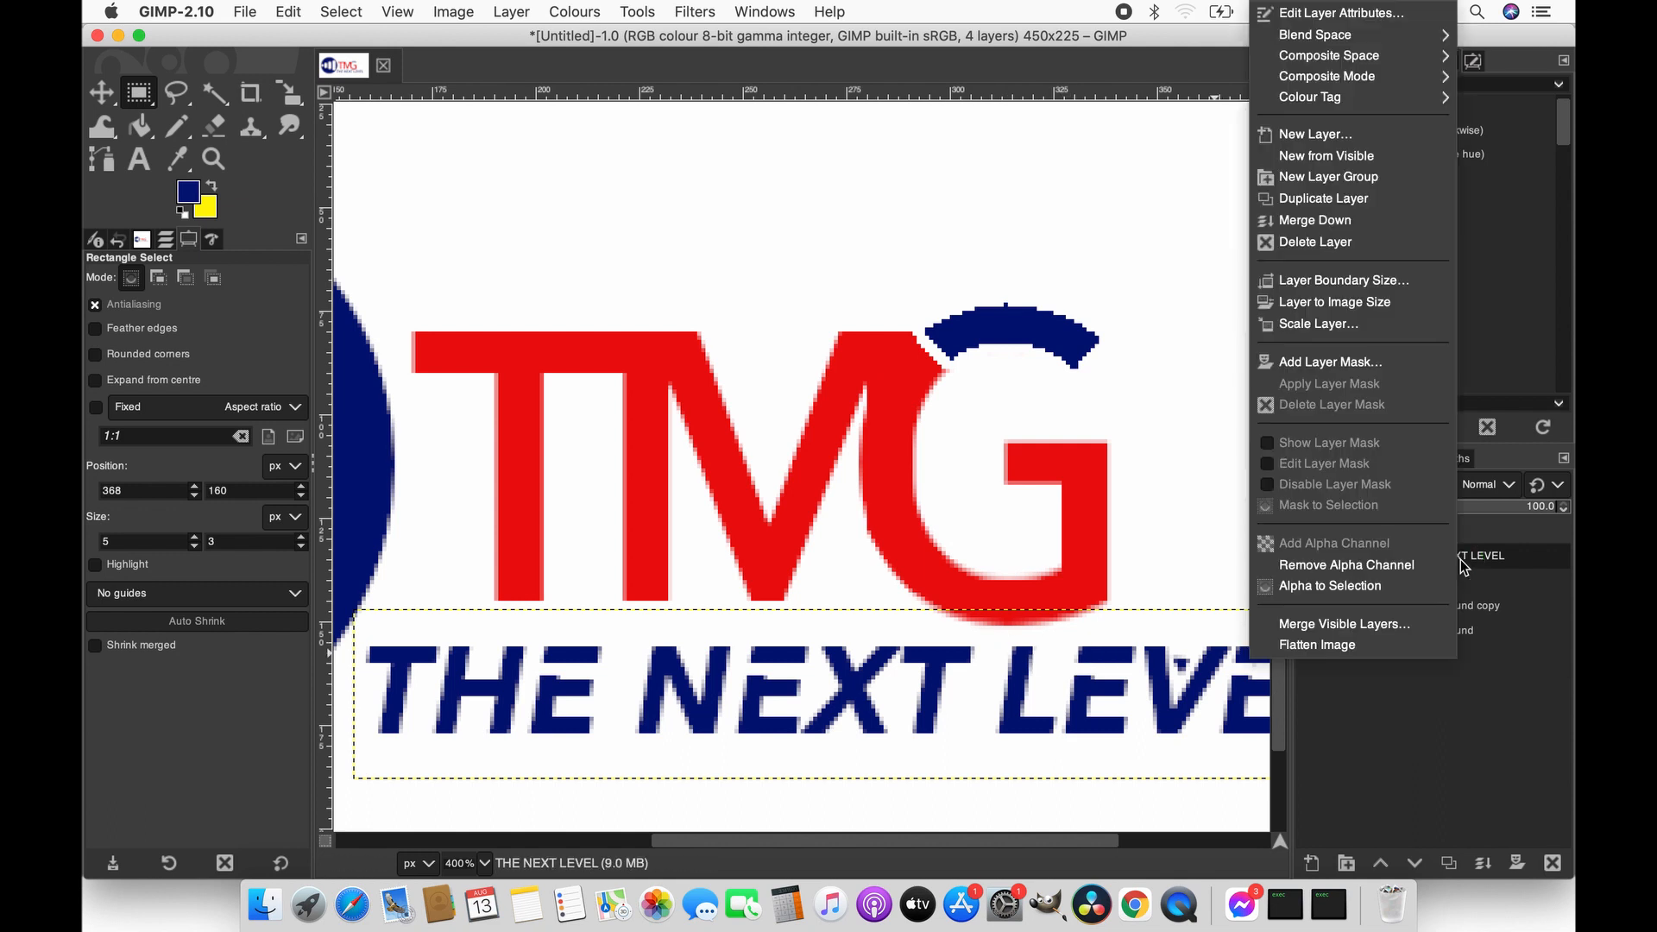
{"action": "left_click", "coordinate": [1365, 581]}
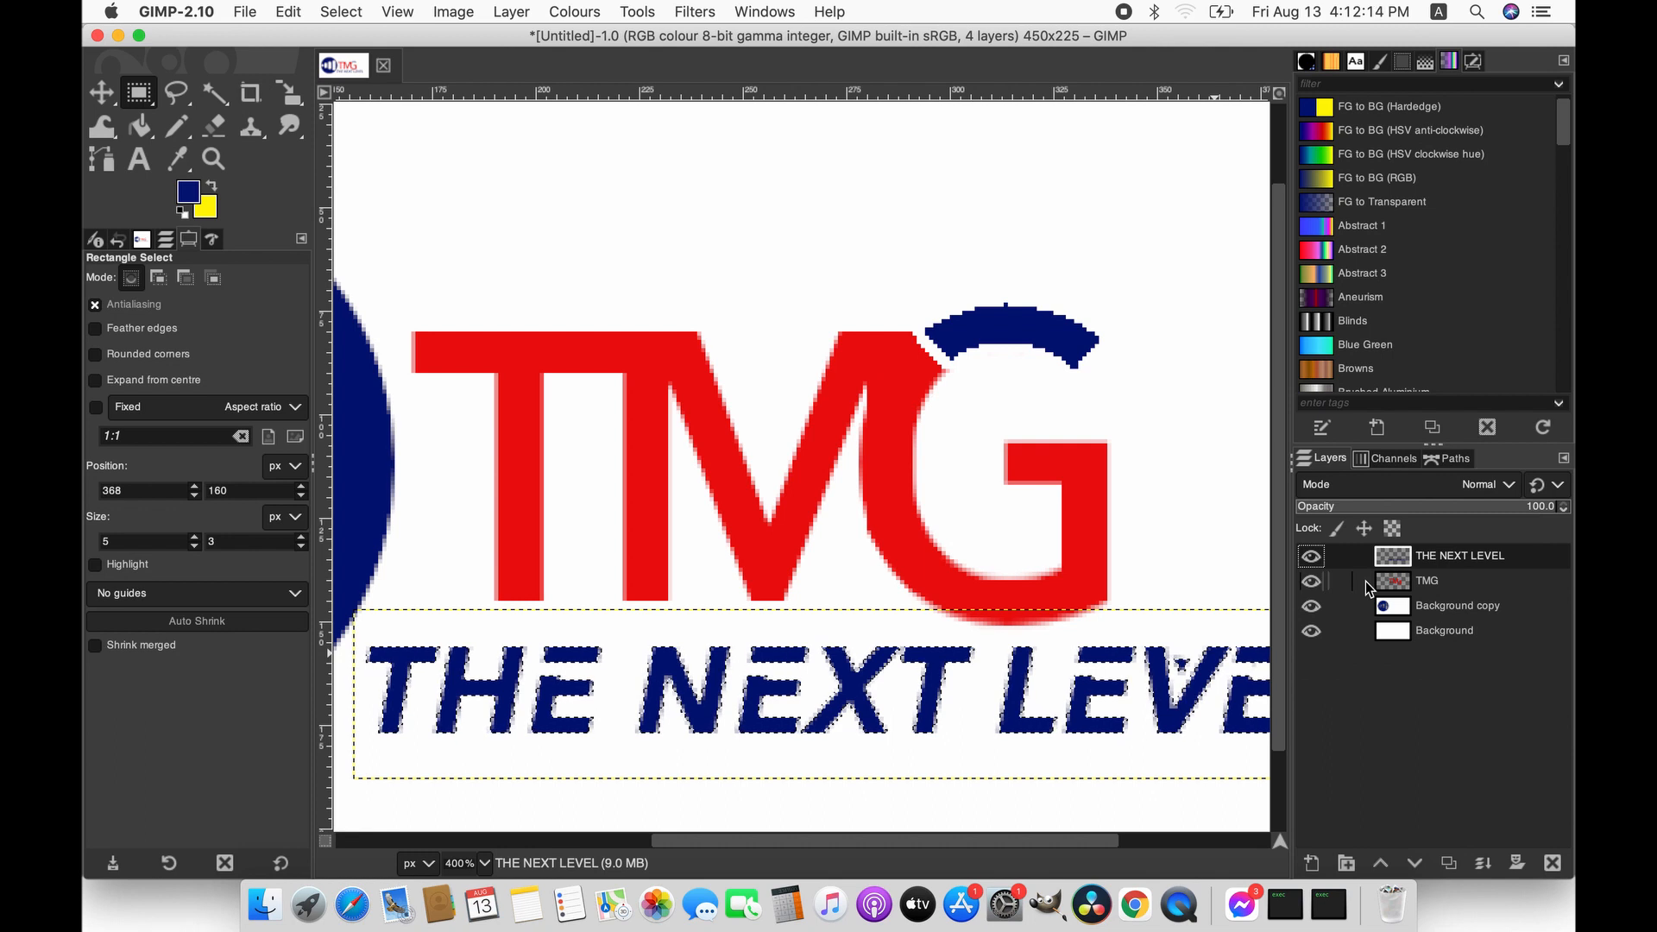
{"action": "left_click", "coordinate": [187, 192]}
{"action": "left_click", "coordinate": [384, 271]}
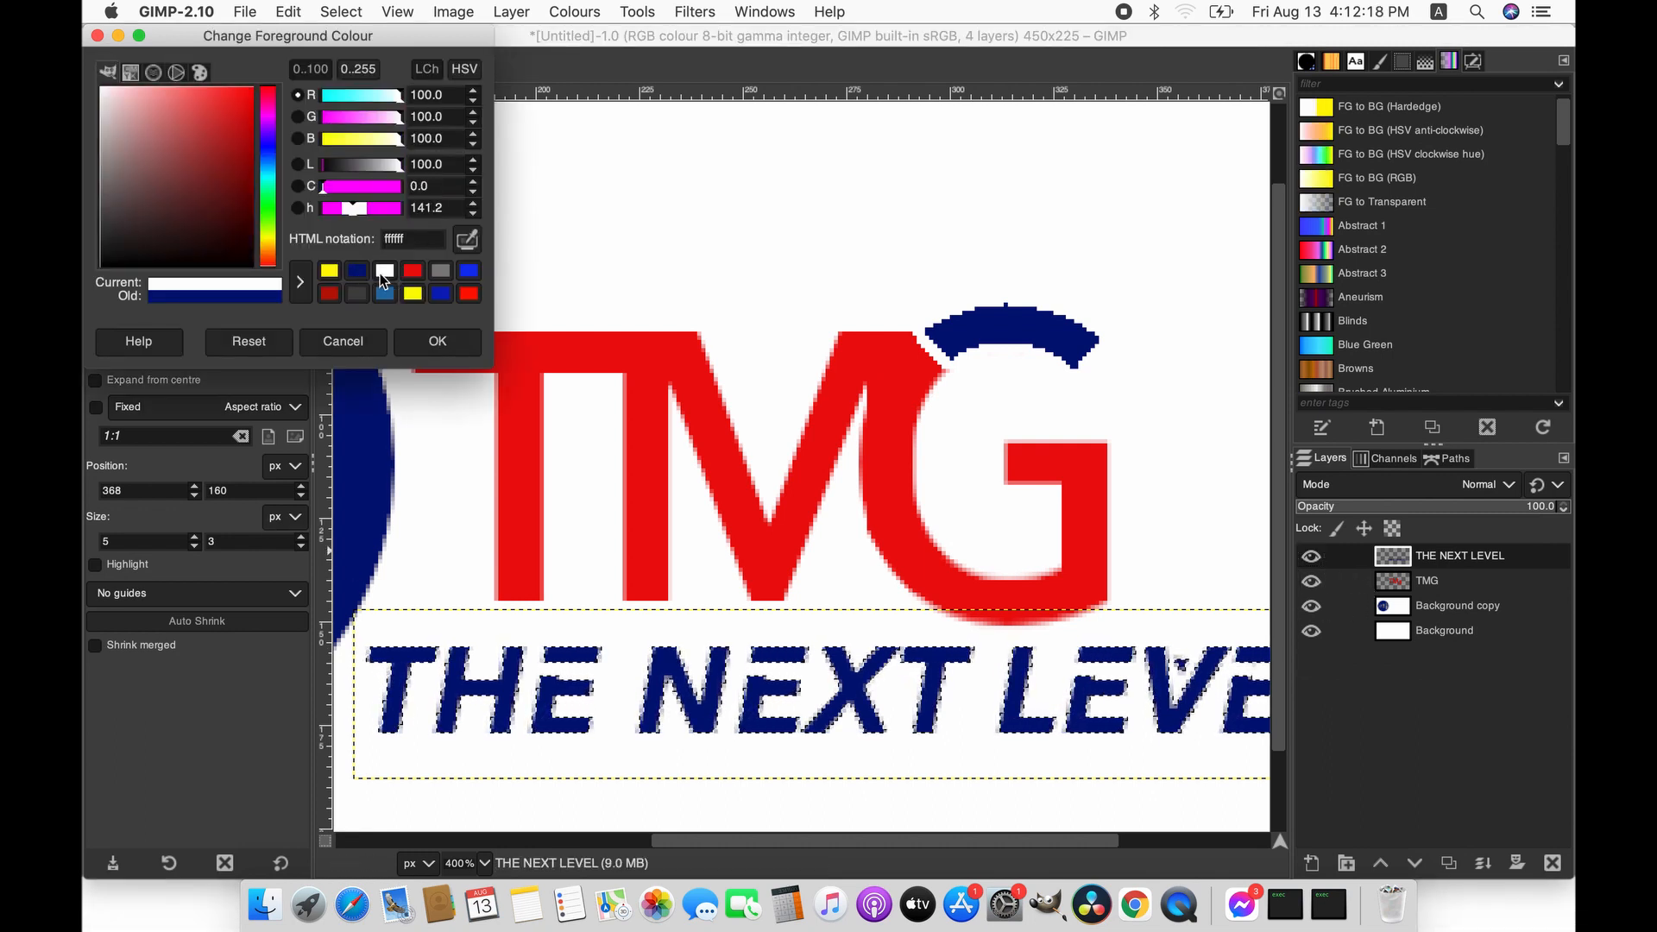
{"action": "left_click", "coordinate": [429, 342]}
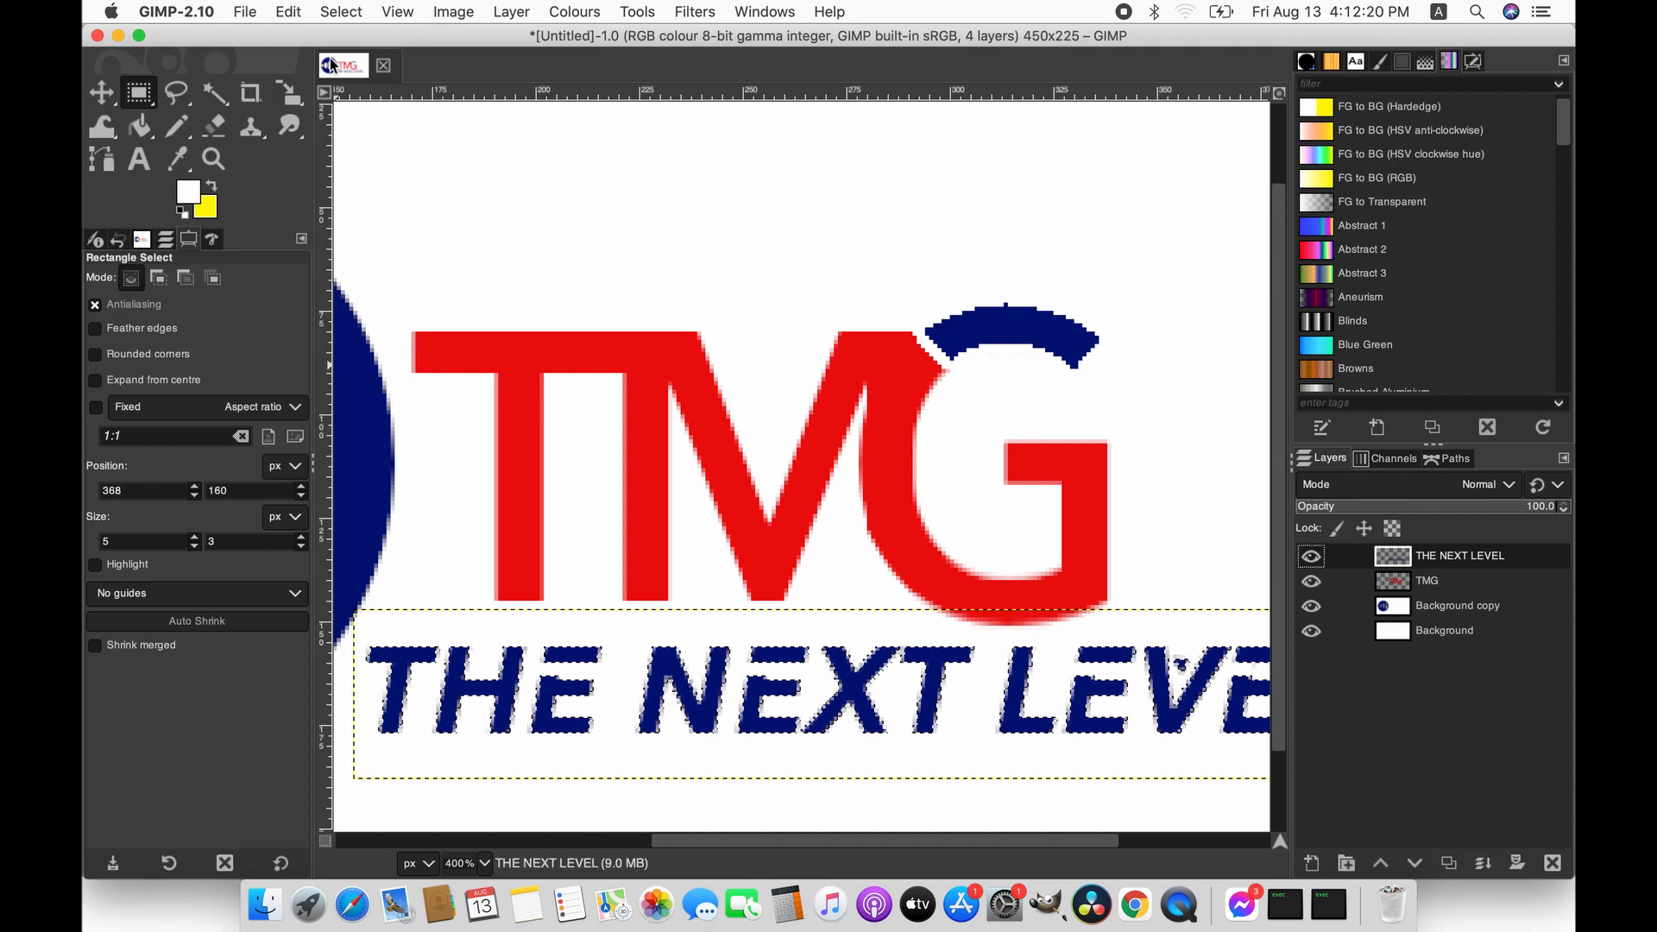
- Stroke the lettering selection with a 2 px solid white line to thin the letters, and clear the selection
{"action": "left_click", "coordinate": [289, 14]}
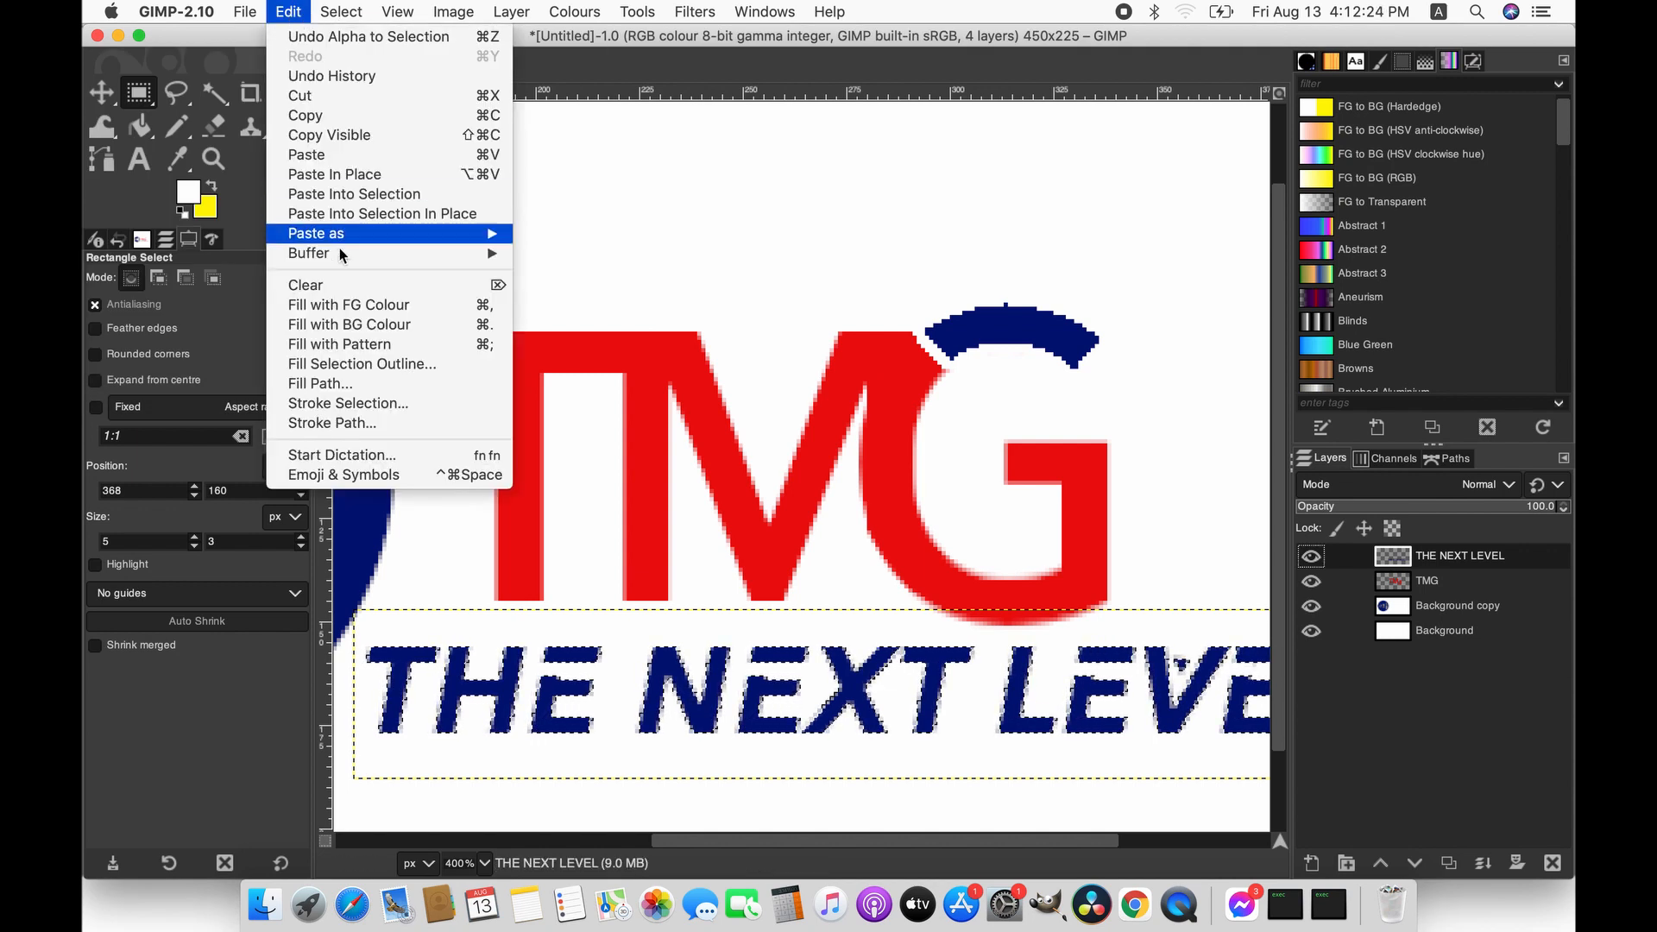
{"action": "left_click", "coordinate": [389, 411]}
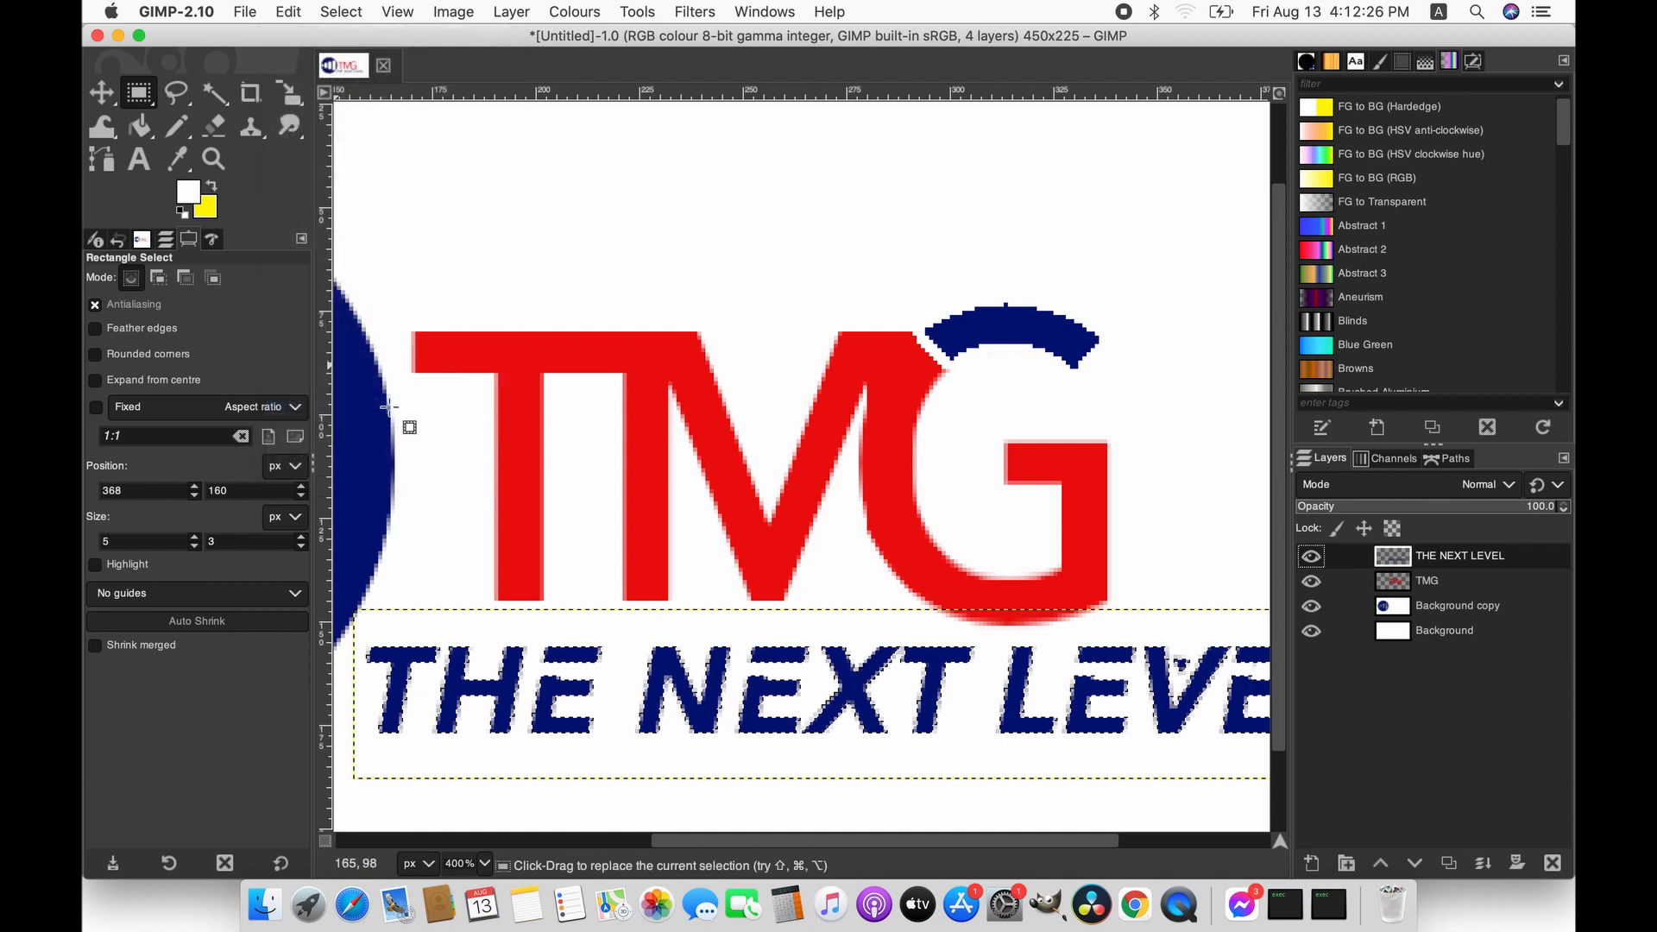
{"action": "left_click", "coordinate": [328, 396]}
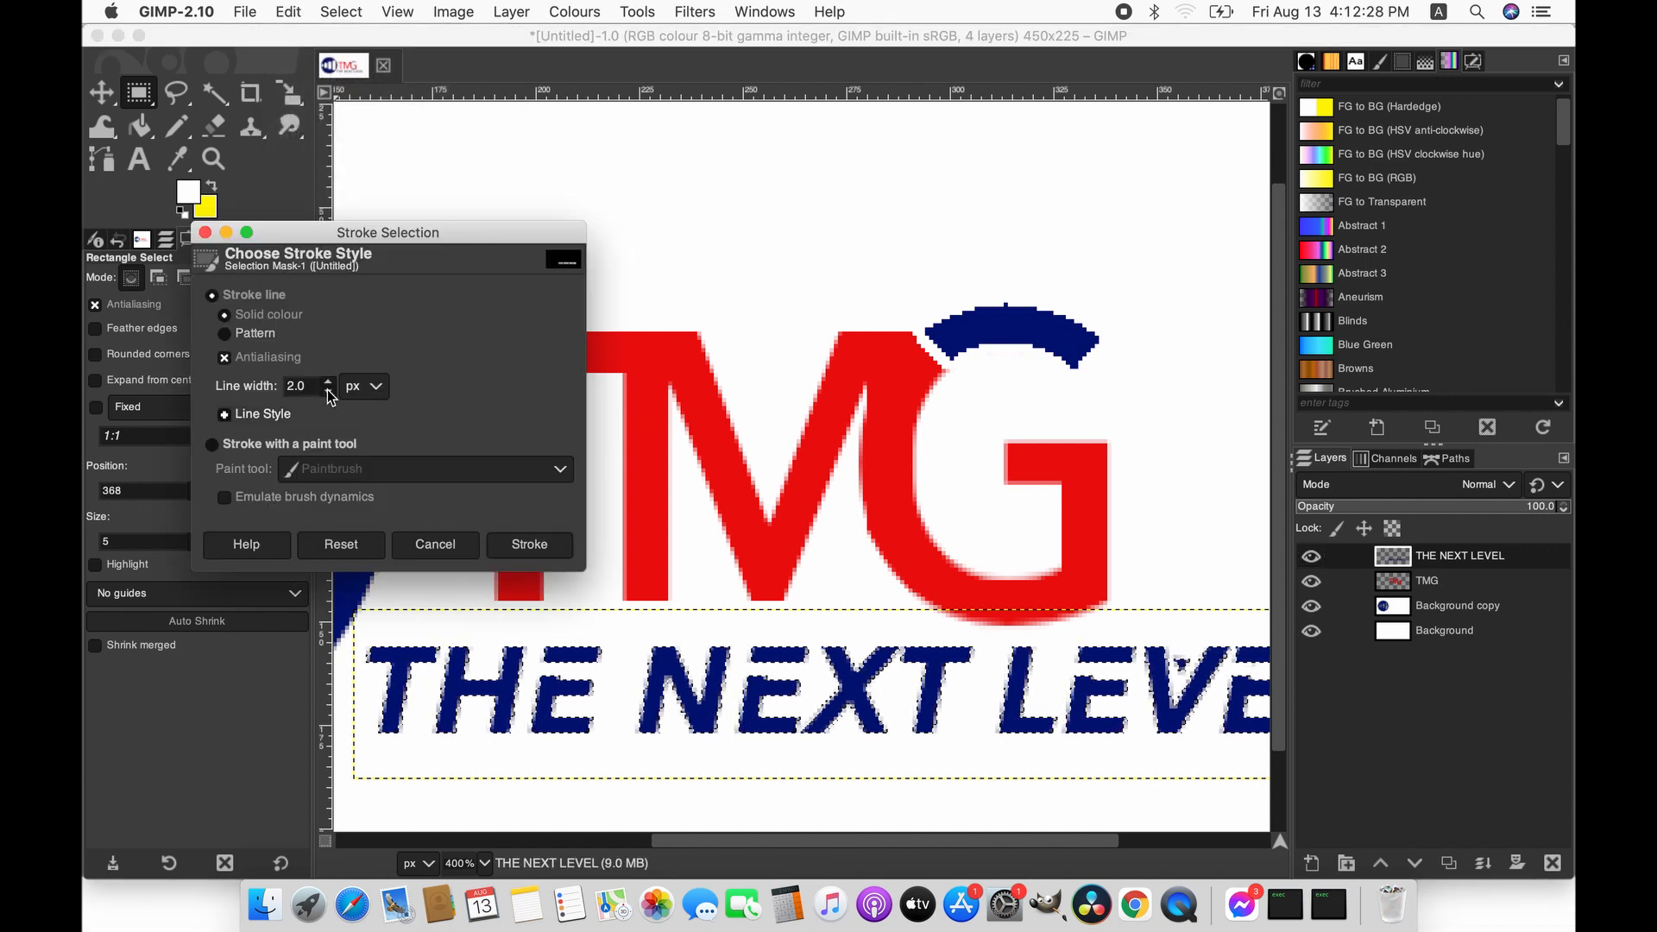
{"action": "left_click", "coordinate": [546, 552]}
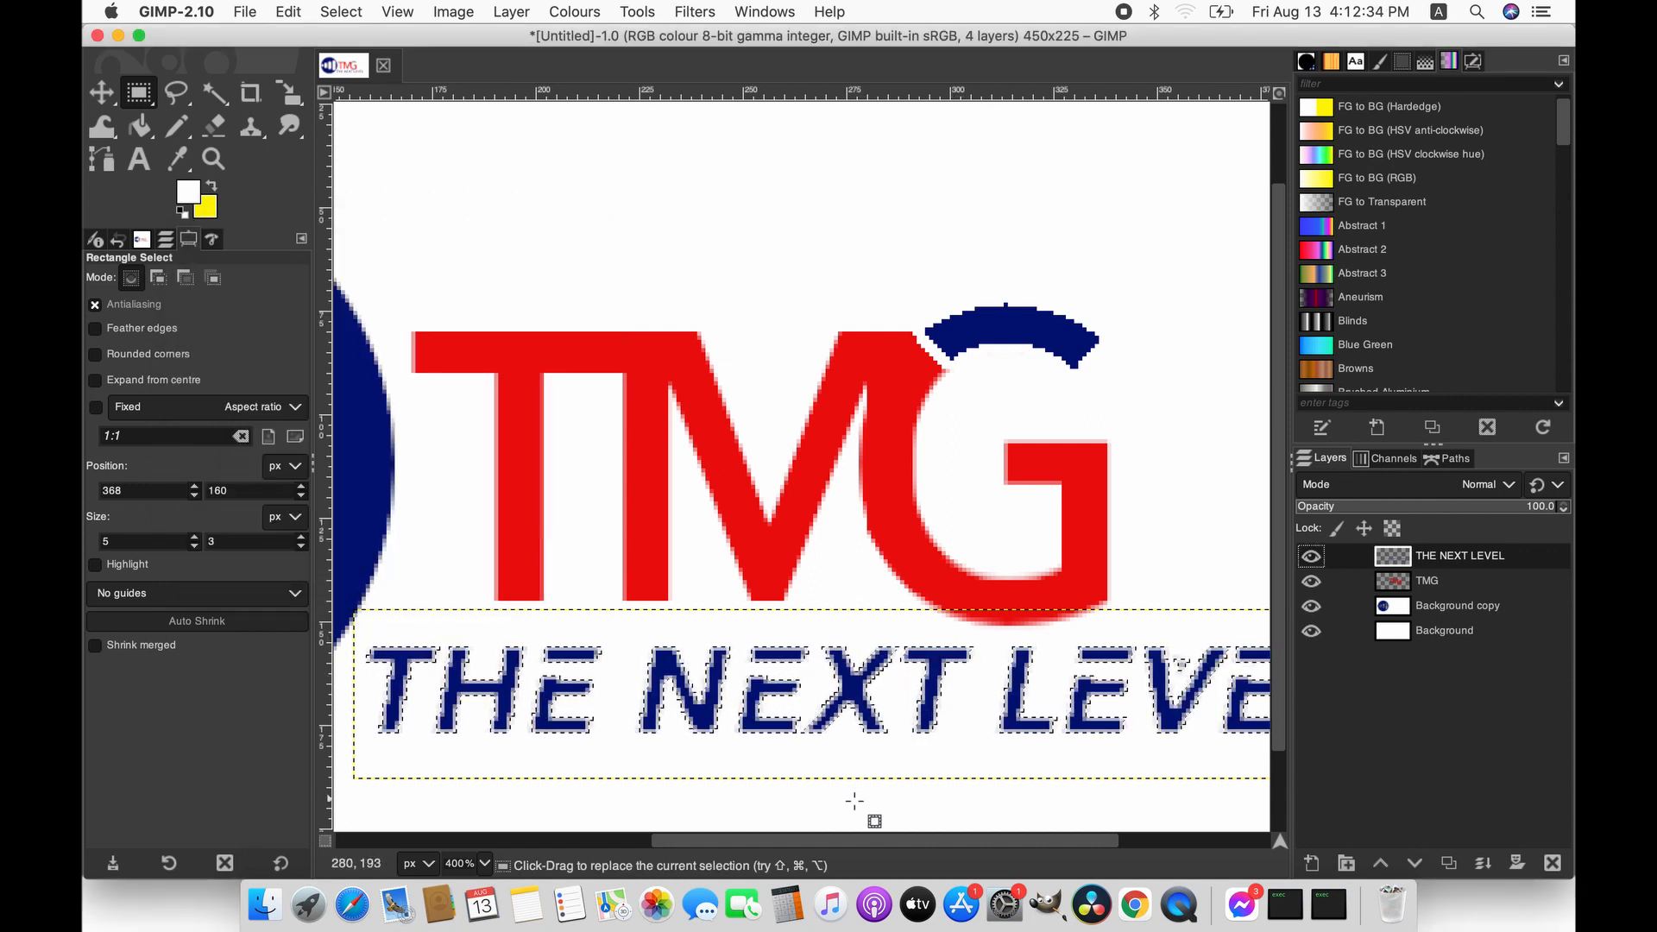
{"action": "left_click", "coordinate": [339, 12]}
{"action": "left_click", "coordinate": [349, 56]}
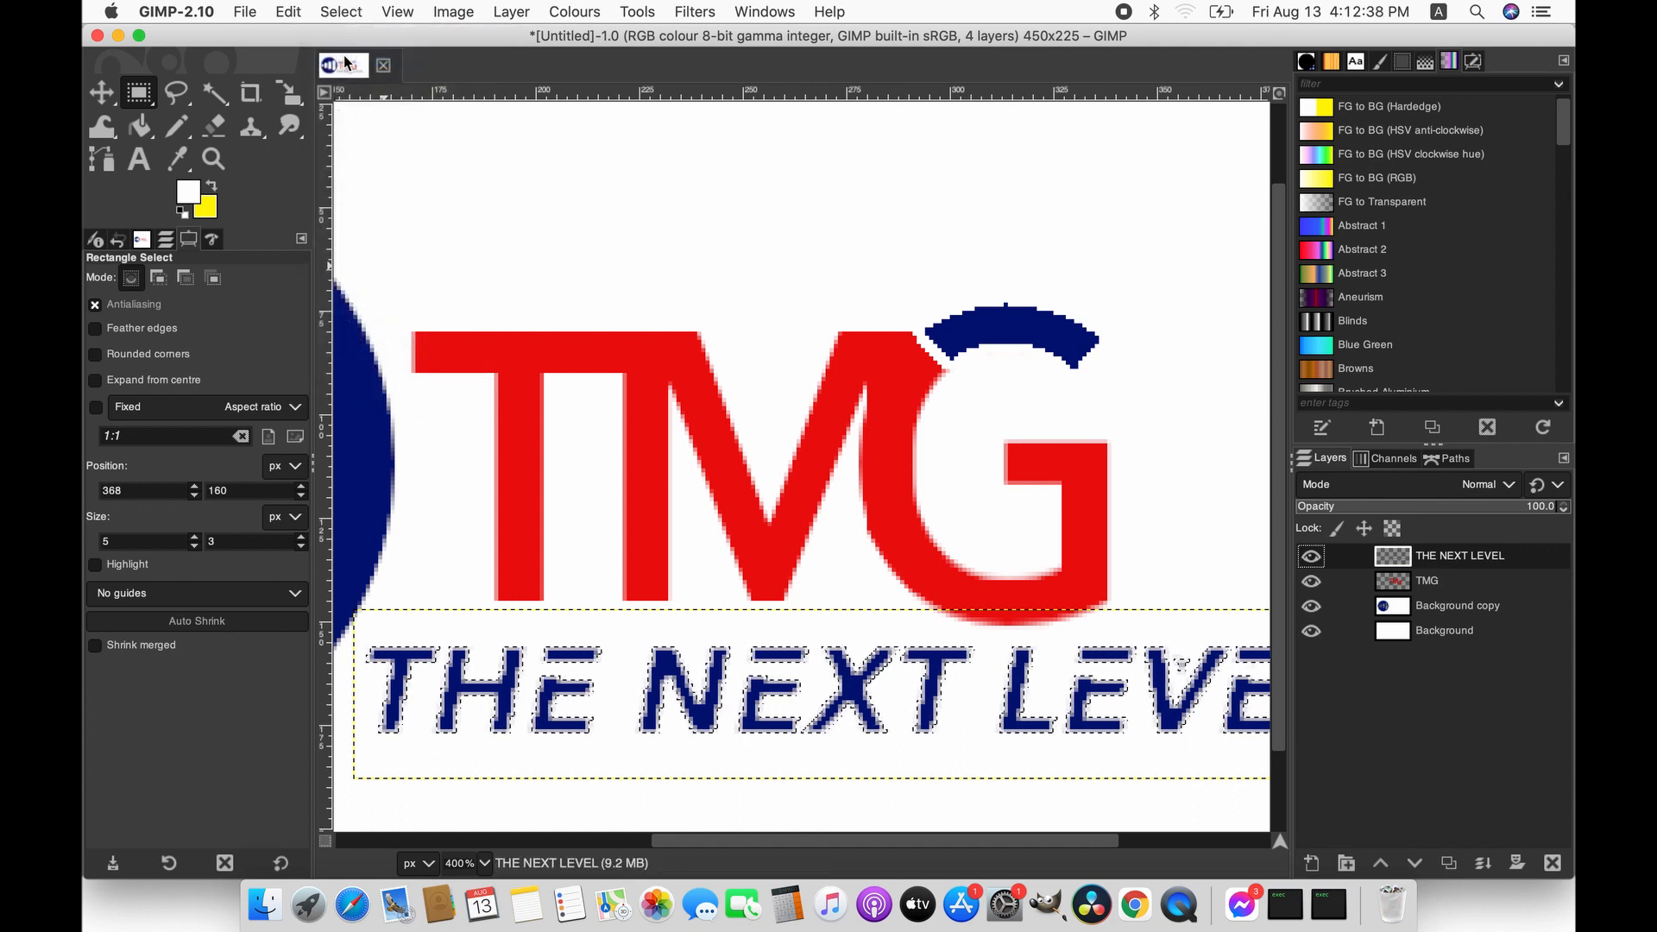
- Expand the THE NEXT LEVEL layer to the full image size
{"action": "left_click", "coordinate": [484, 863]}
{"action": "left_click", "coordinate": [475, 776]}
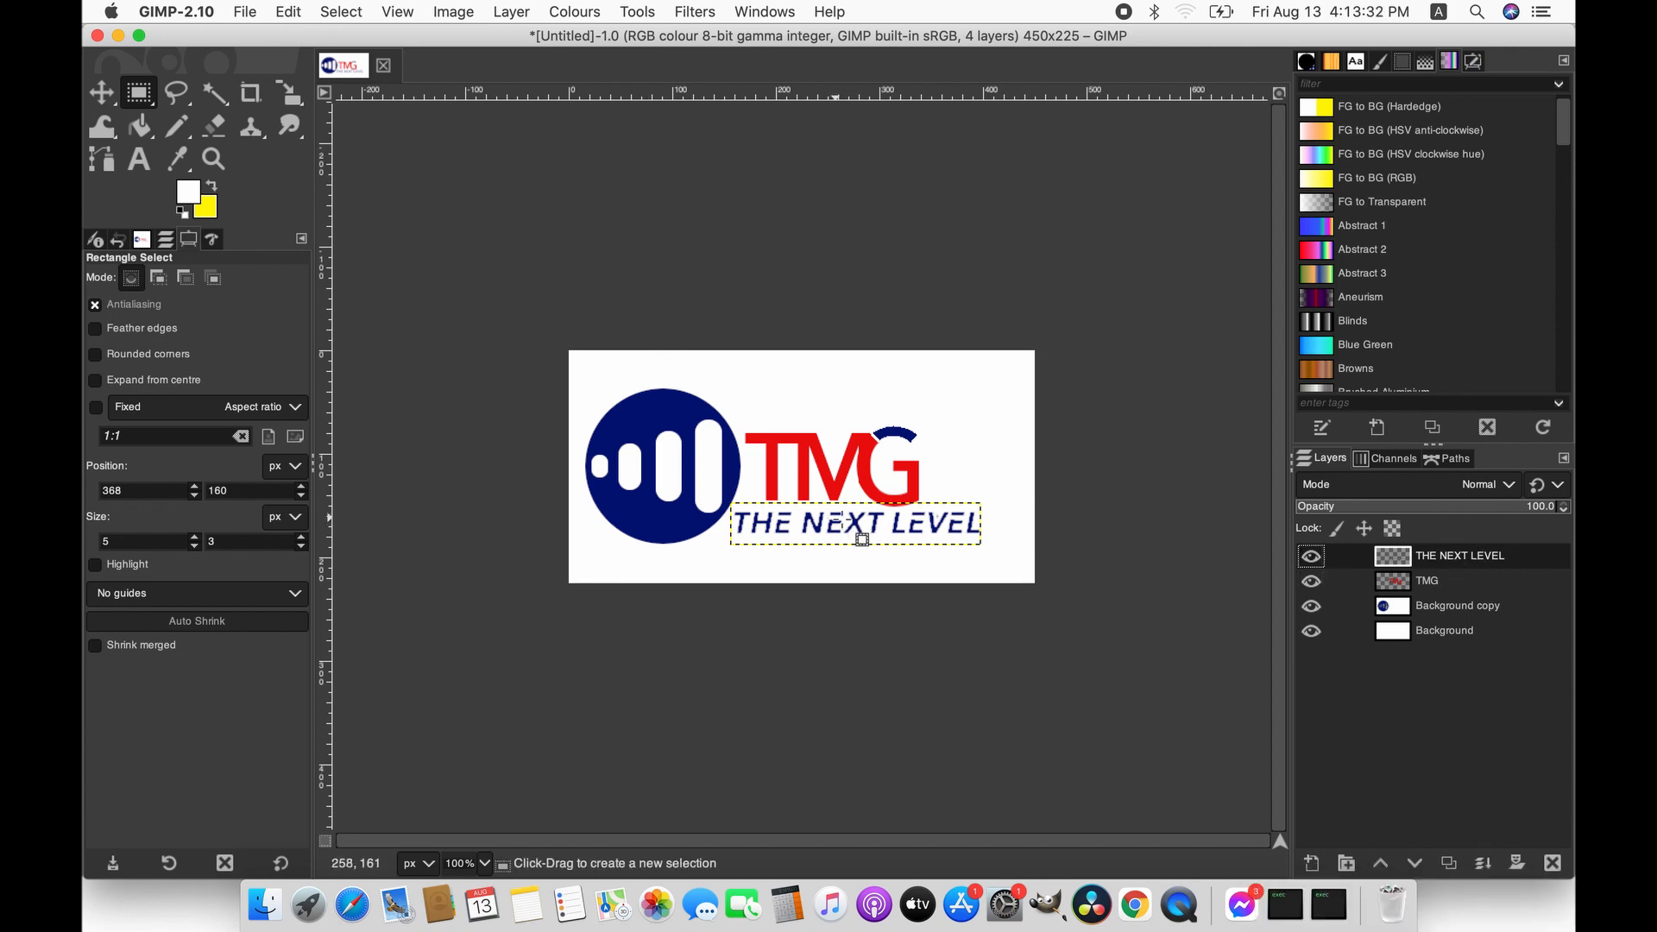
{"action": "left_click", "coordinate": [1521, 561]}
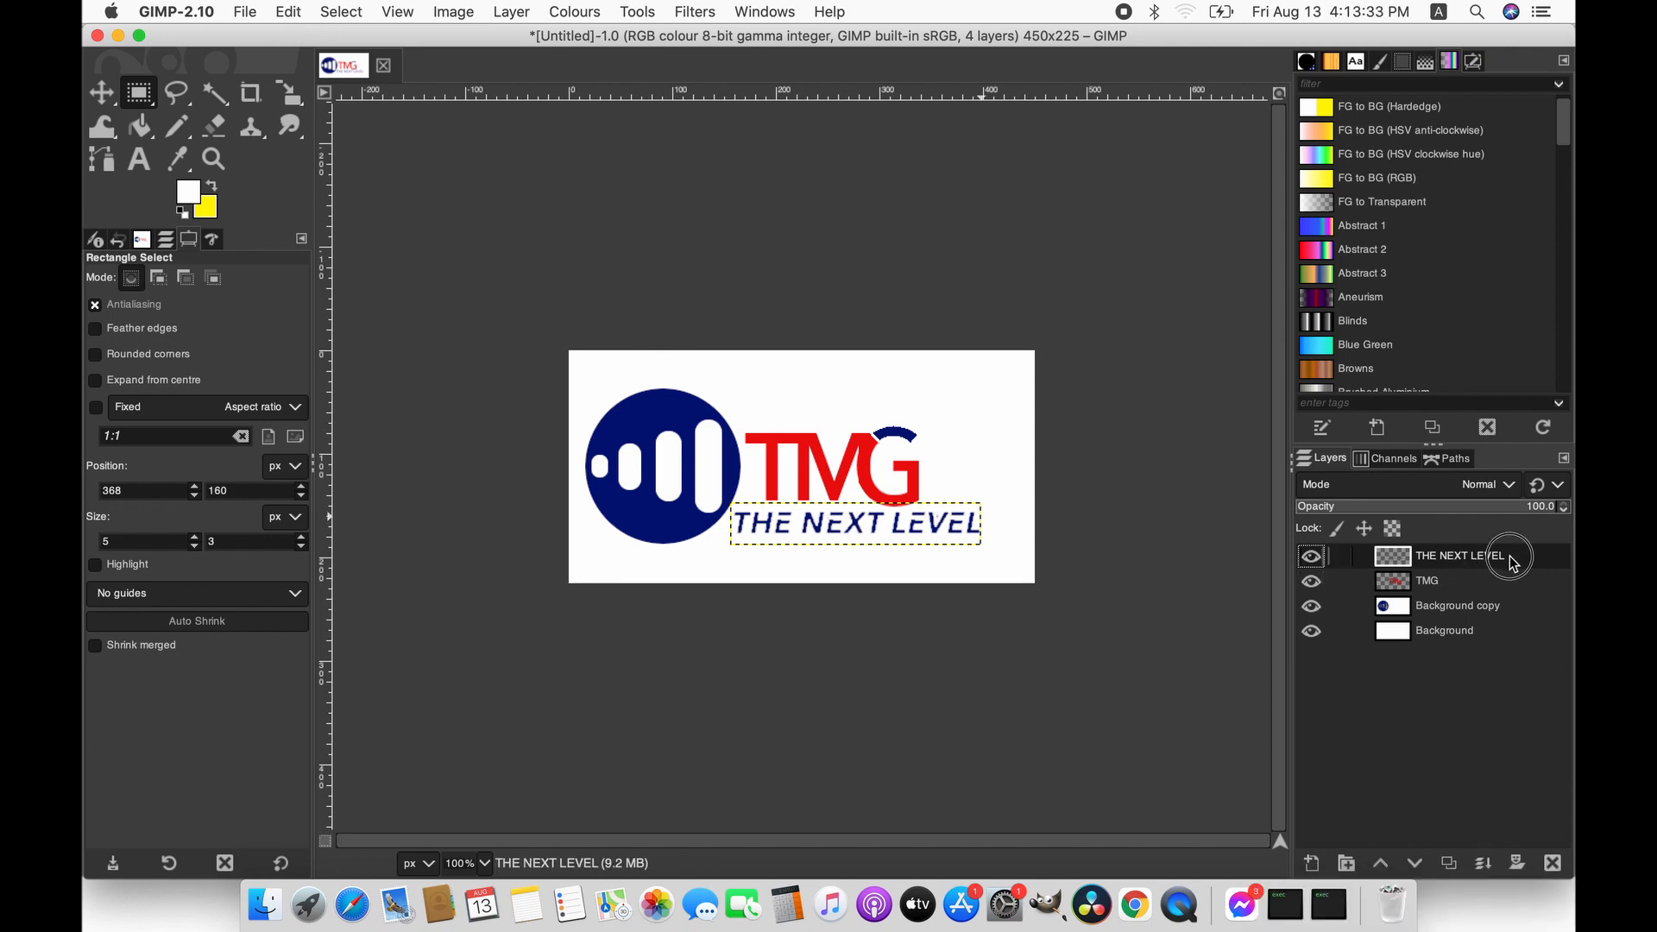
{"action": "left_click", "coordinate": [518, 12]}
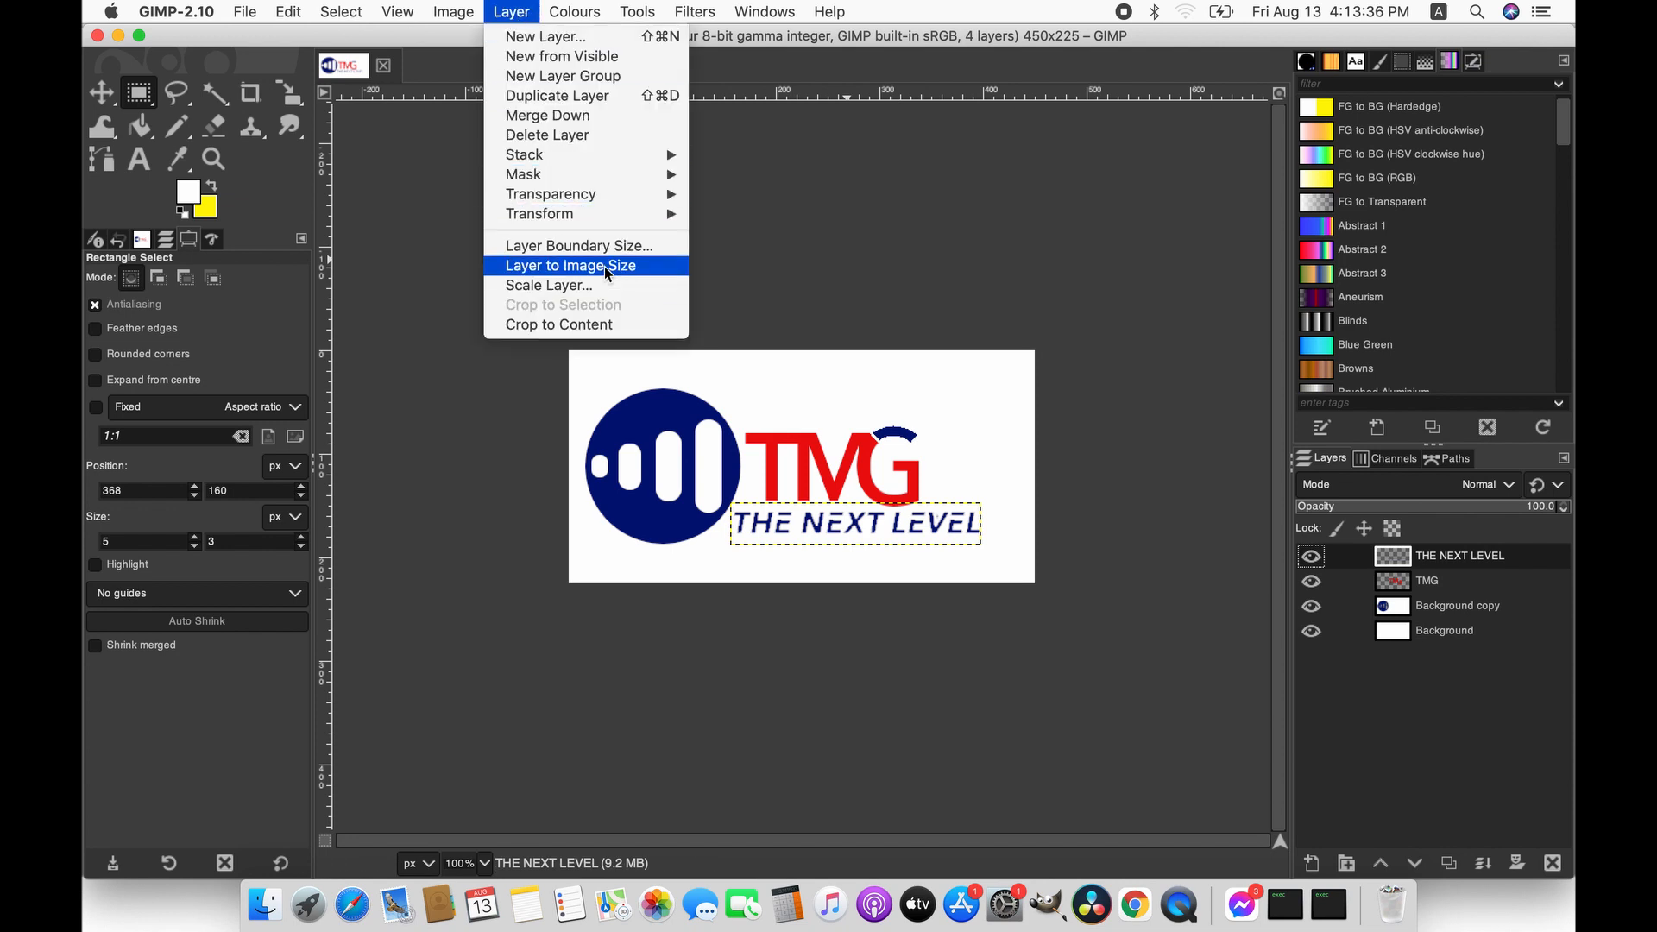
{"action": "left_click", "coordinate": [606, 267]}
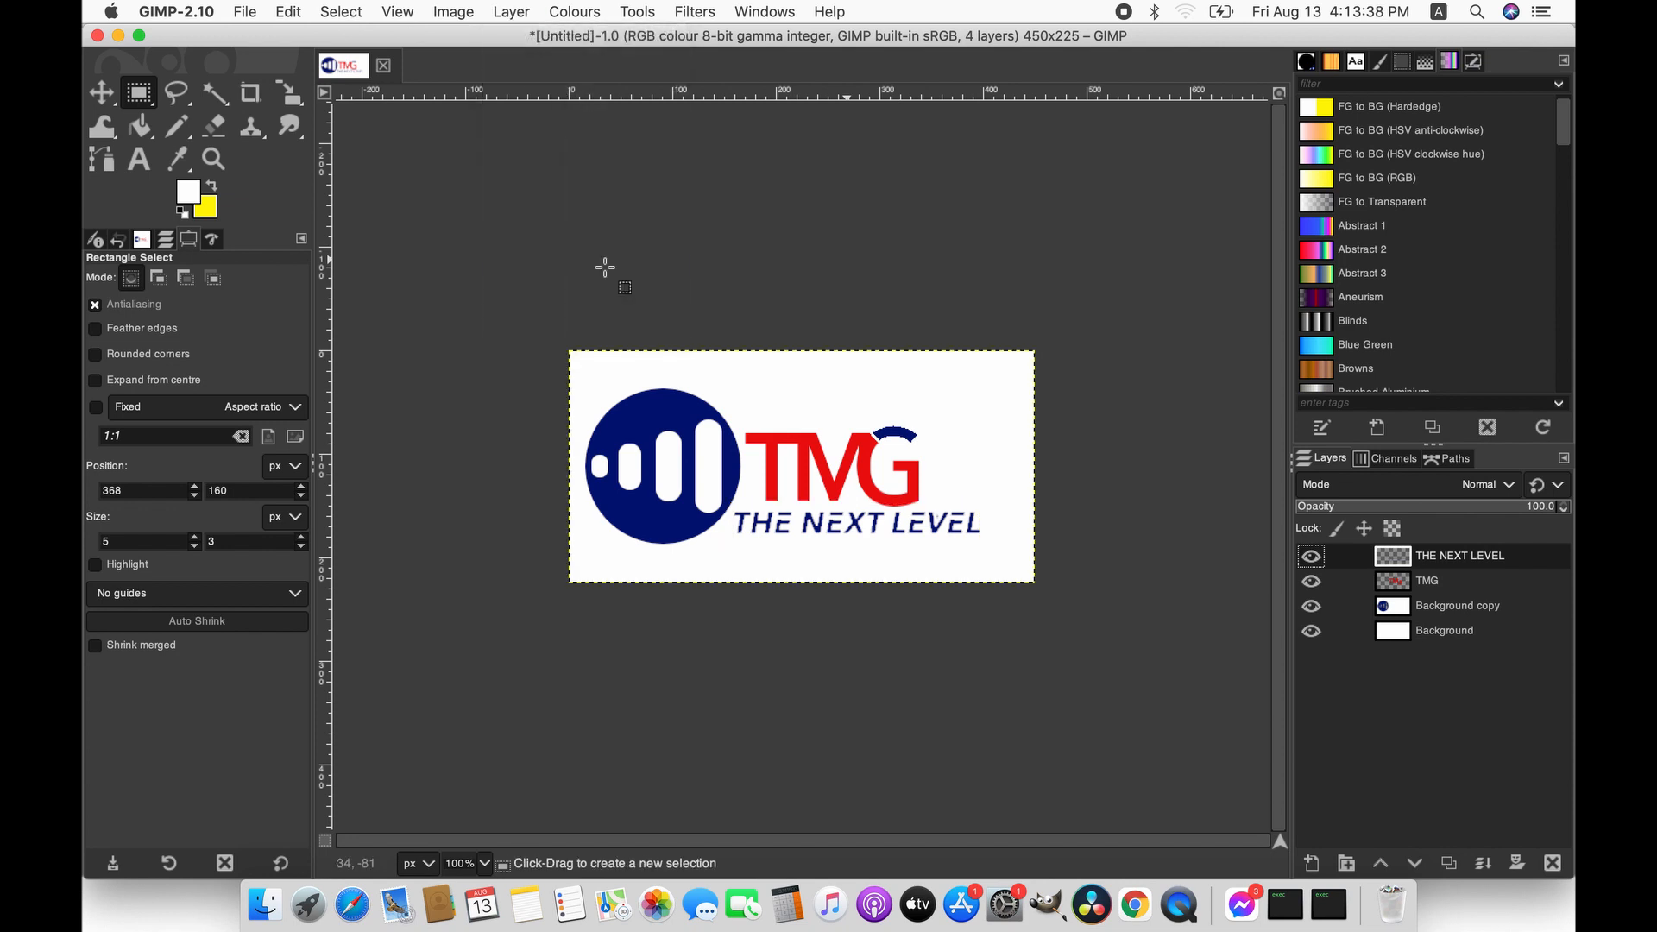
- Merge the tagline, TMG and circle layers down into the Background layer
{"action": "left_click", "coordinate": [1478, 863]}
{"action": "left_click", "coordinate": [1477, 863]}
{"action": "left_click", "coordinate": [1478, 863]}
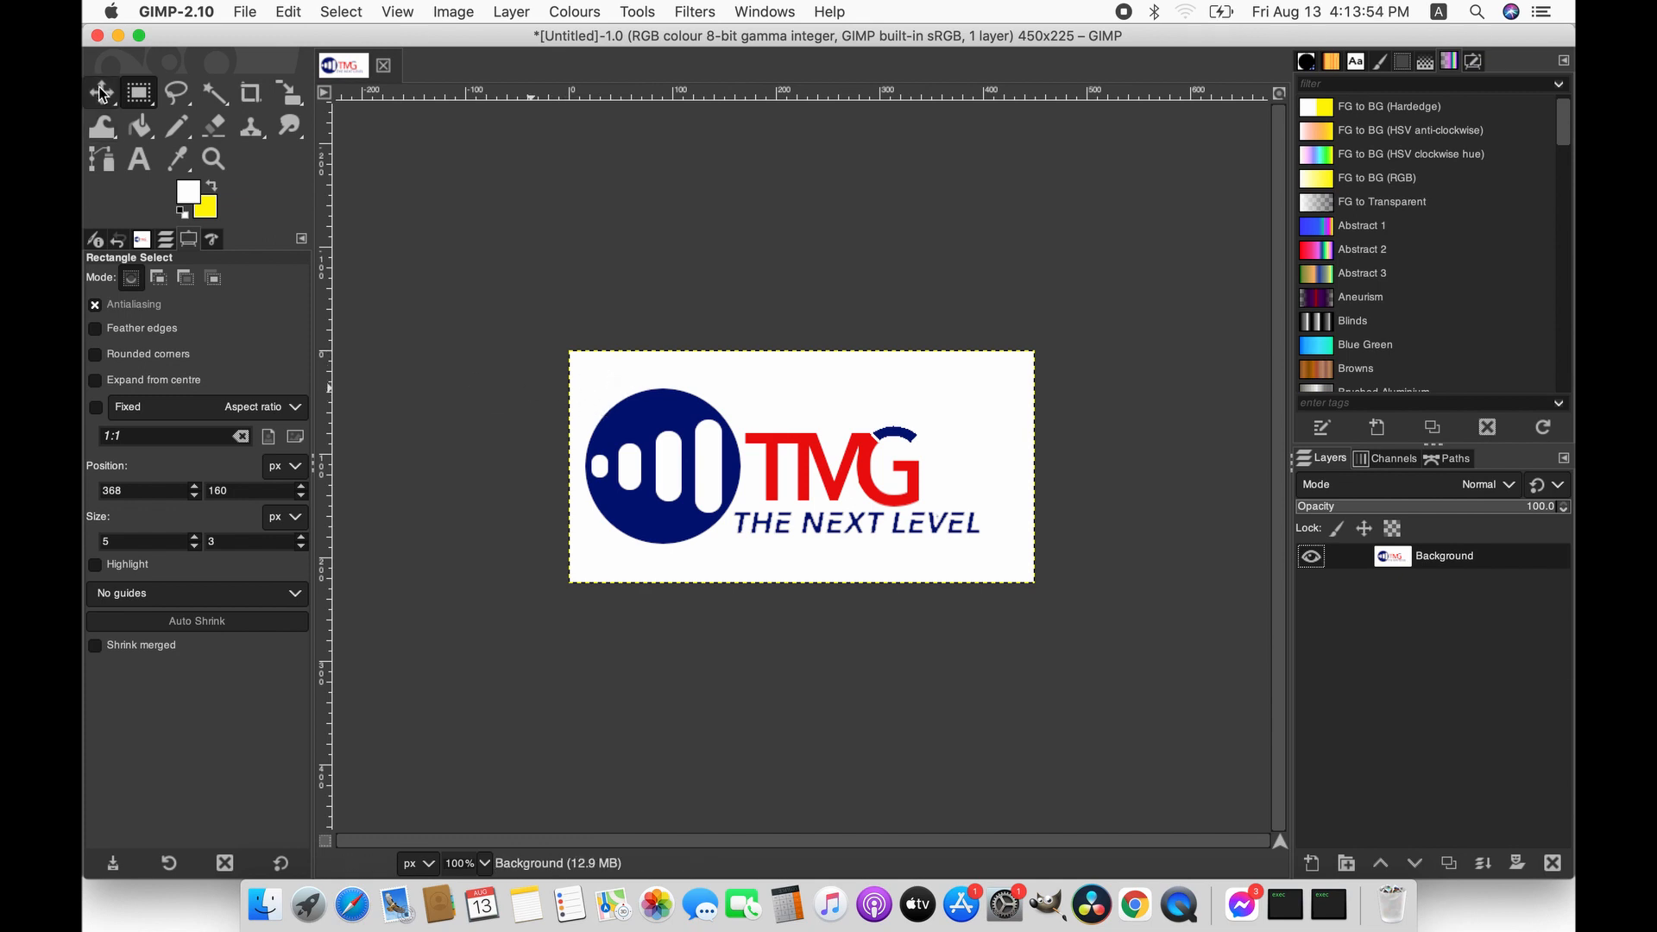
{"action": "left_click", "coordinate": [101, 161]}
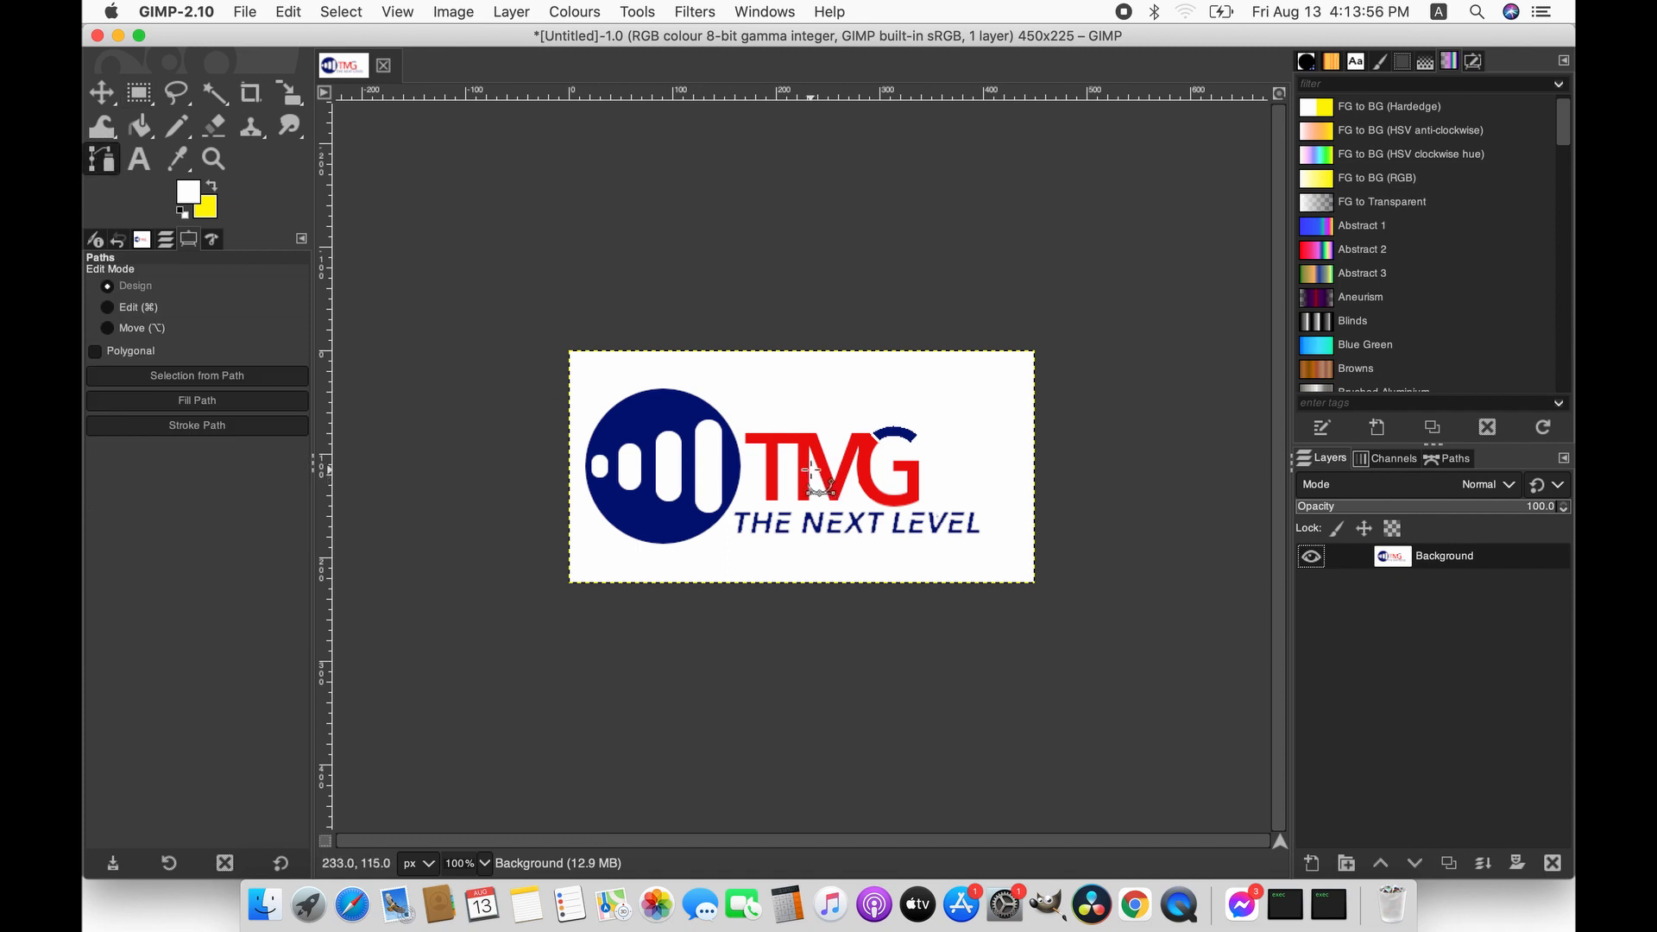
{"action": "left_click", "coordinate": [567, 388]}
{"action": "left_click_drag", "start_coordinate": [567, 388], "coordinate": [611, 357]}
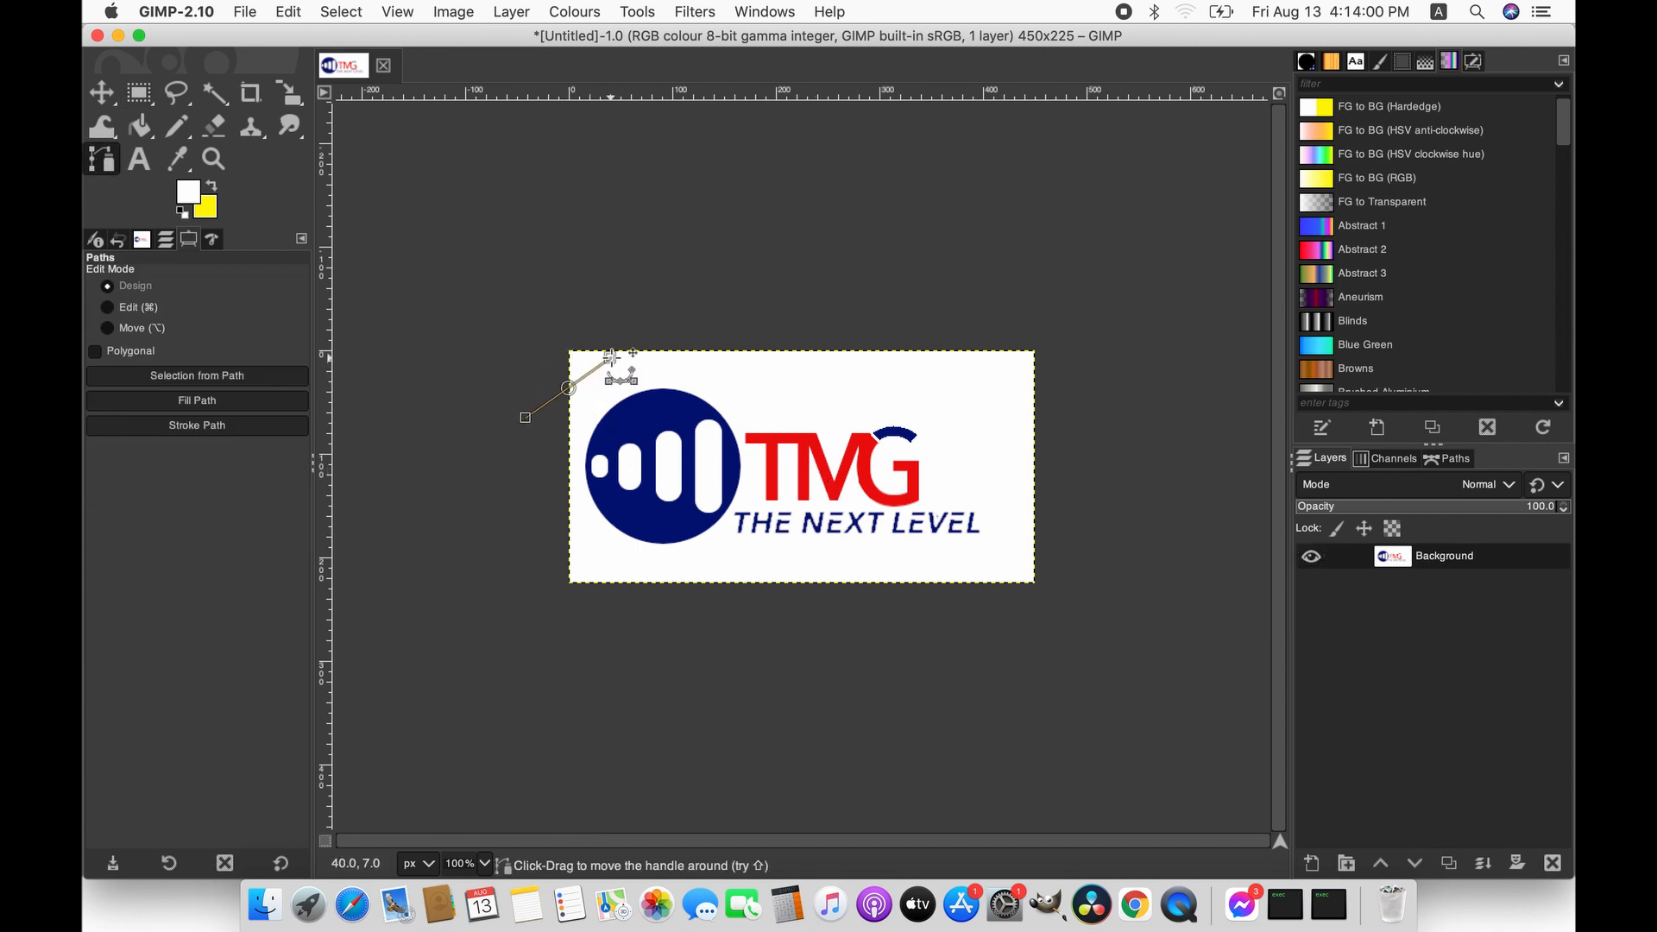
{"action": "key", "text": "super"}
{"action": "key", "text": "super+z"}
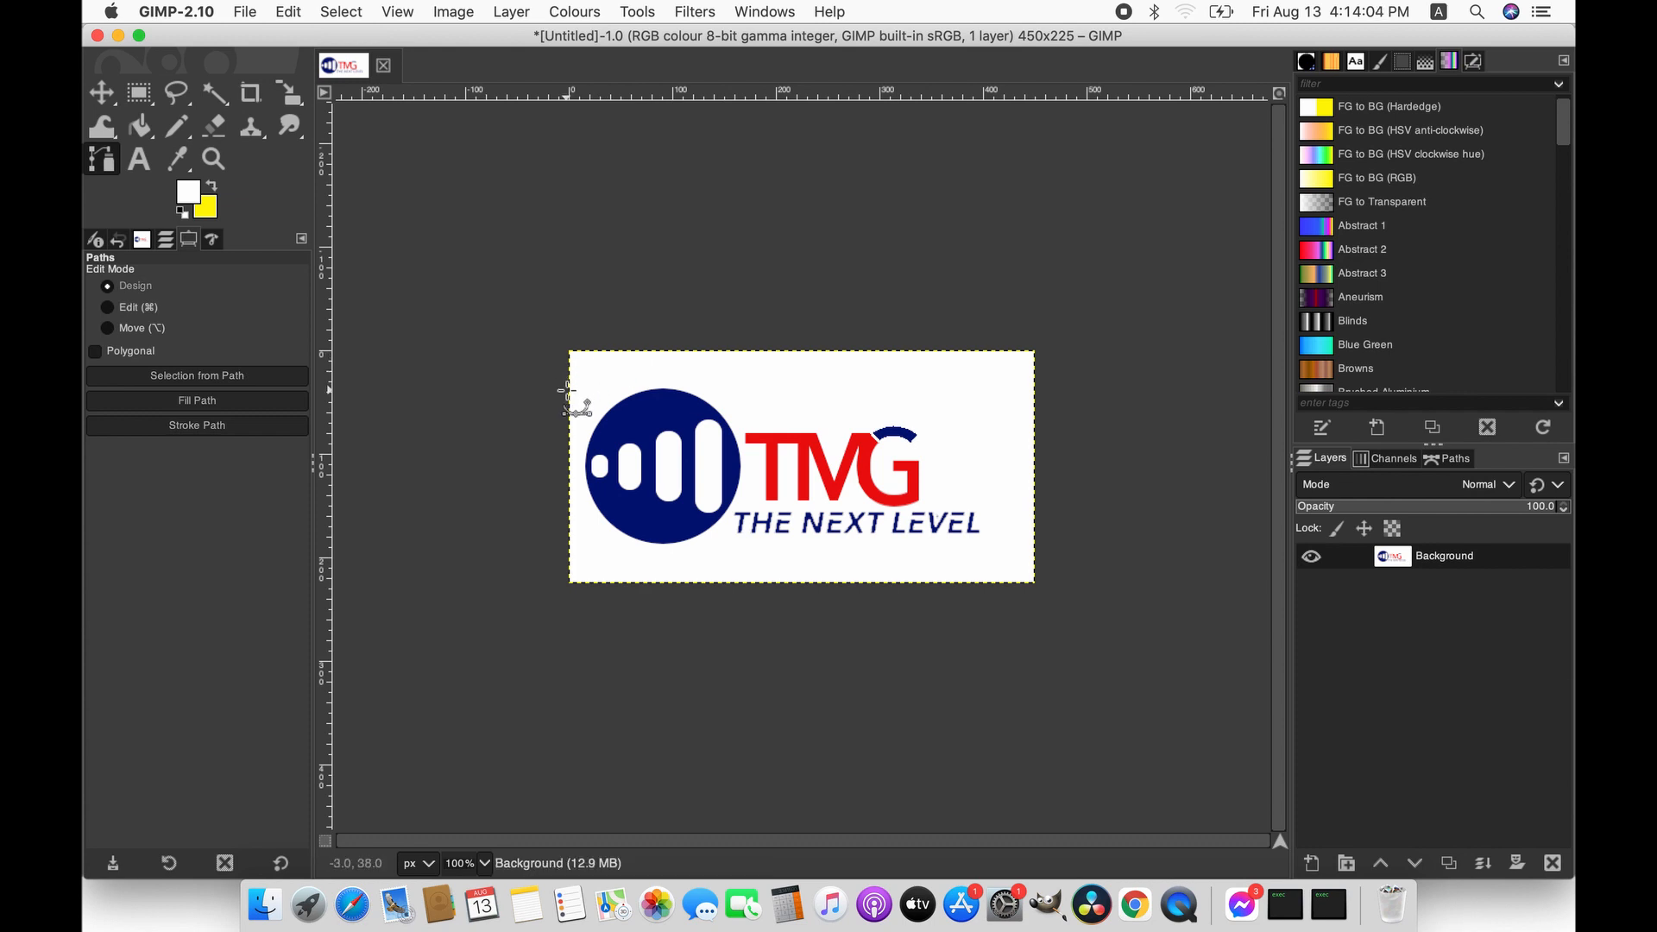
- Draw a closed four-point path that crosses the canvas's upper-left corner diagonally, with its other anchors outside the image
{"action": "left_click", "coordinate": [566, 389]}
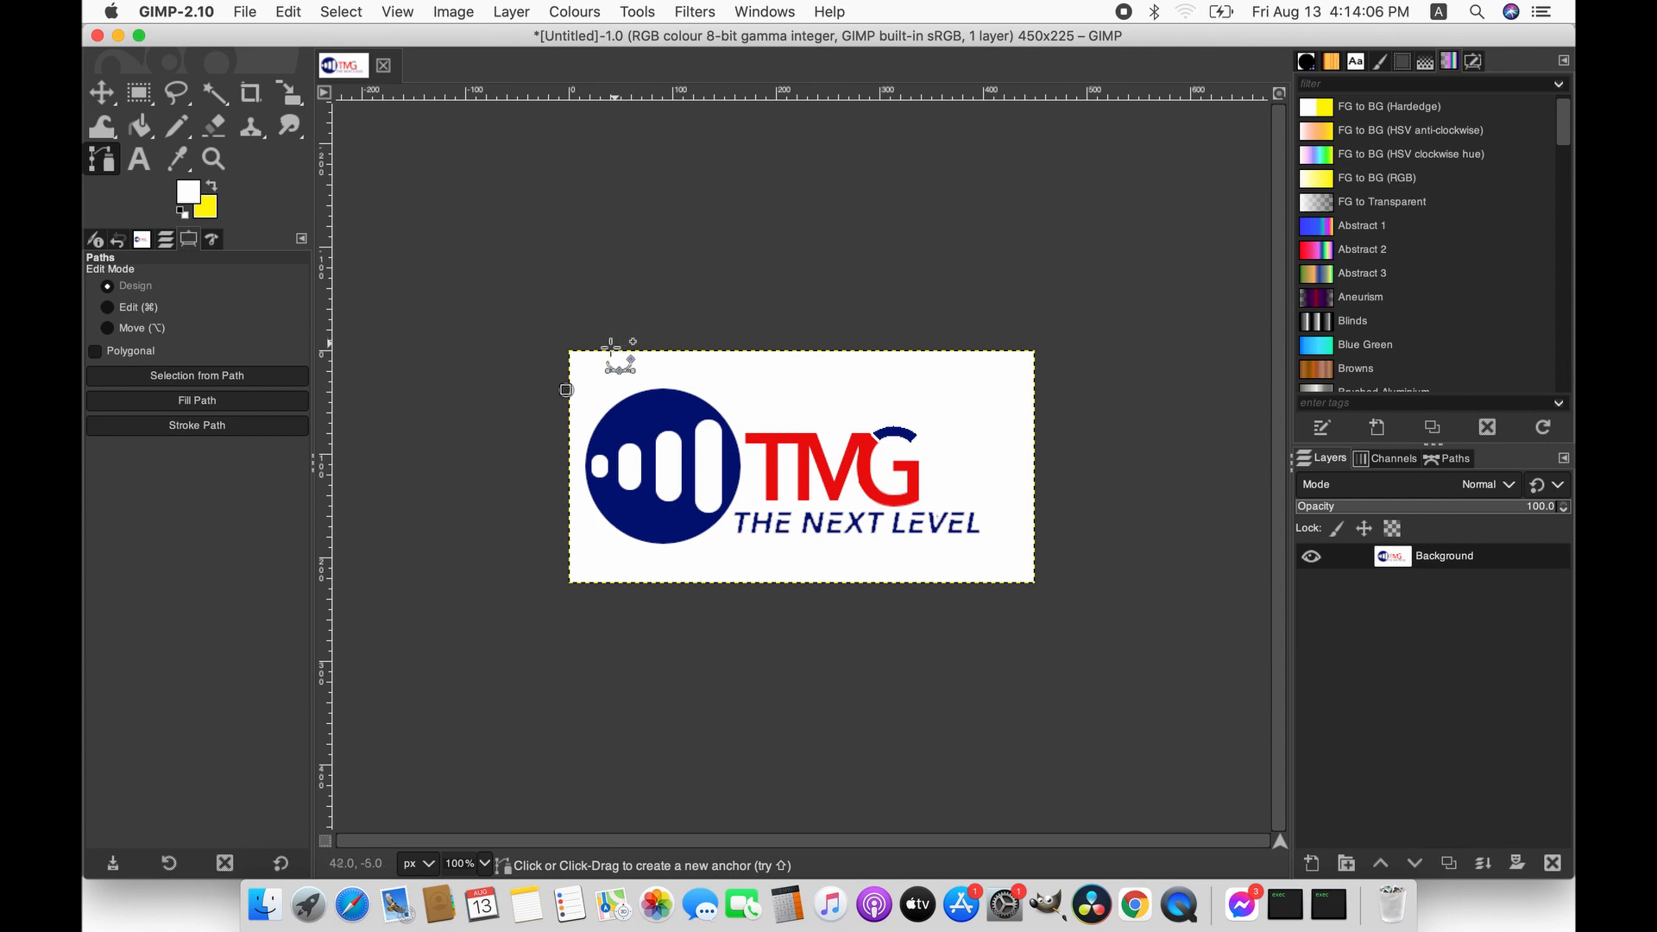
{"action": "left_click", "coordinate": [609, 348]}
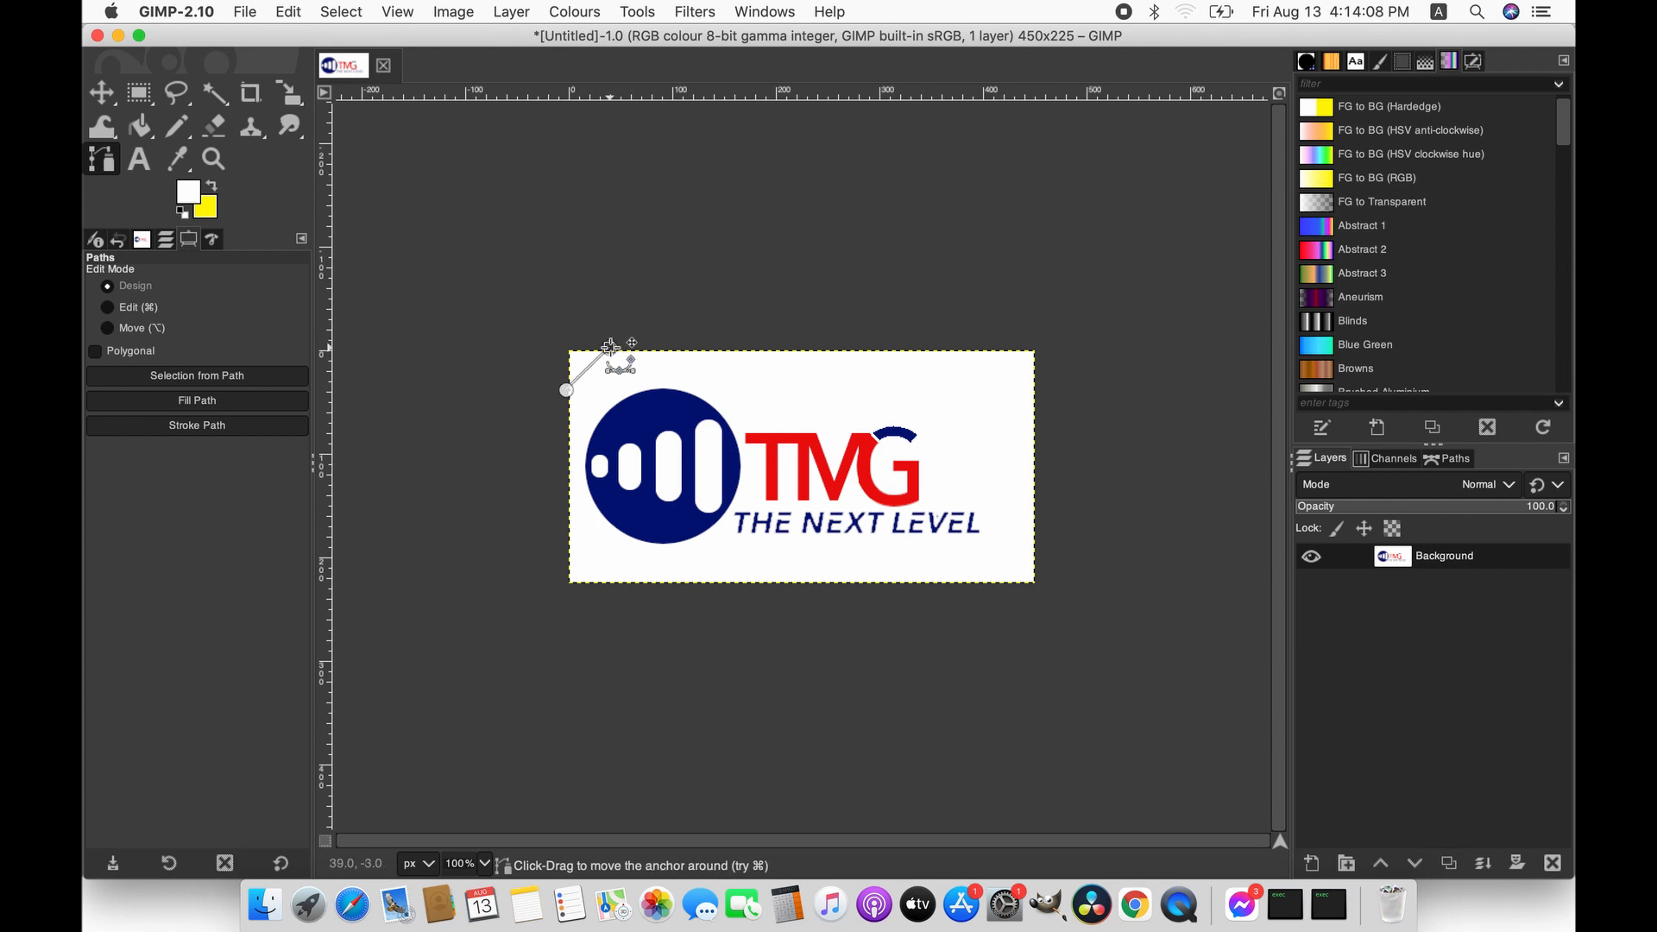
{"action": "left_click", "coordinate": [565, 320]}
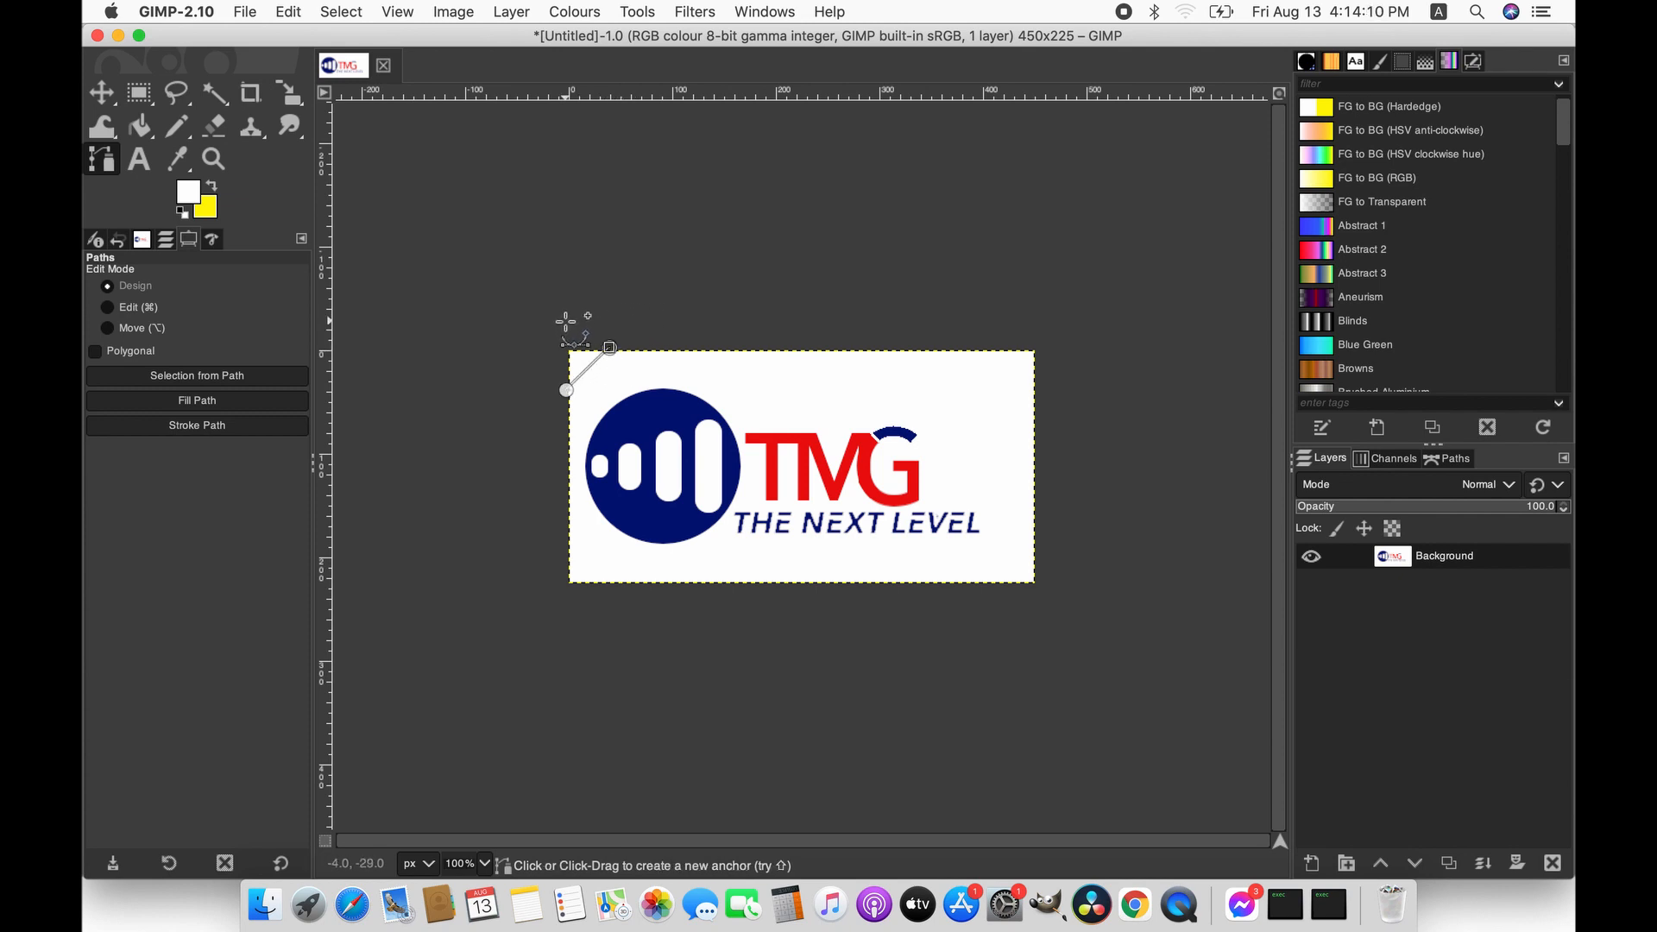
{"action": "left_click", "coordinate": [501, 367]}
{"action": "left_click", "coordinate": [566, 389], "text": "super"}
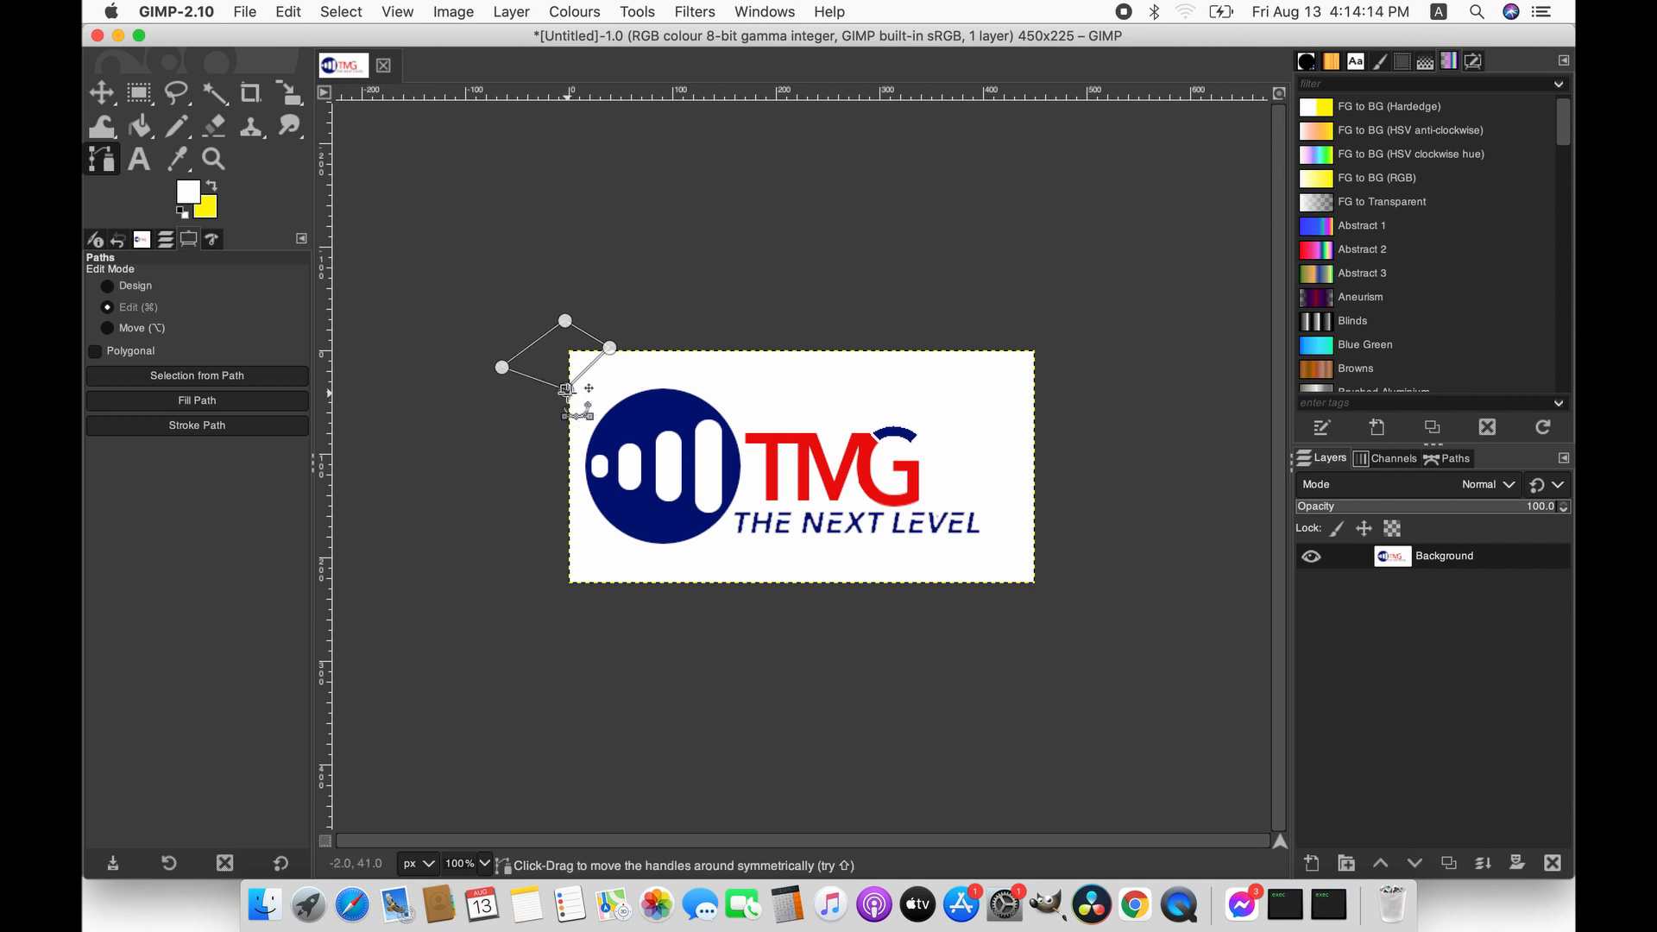
- Convert the corner path to a selection, cut that corner out of the Background layer, and clear the selection
{"action": "left_click", "coordinate": [341, 12]}
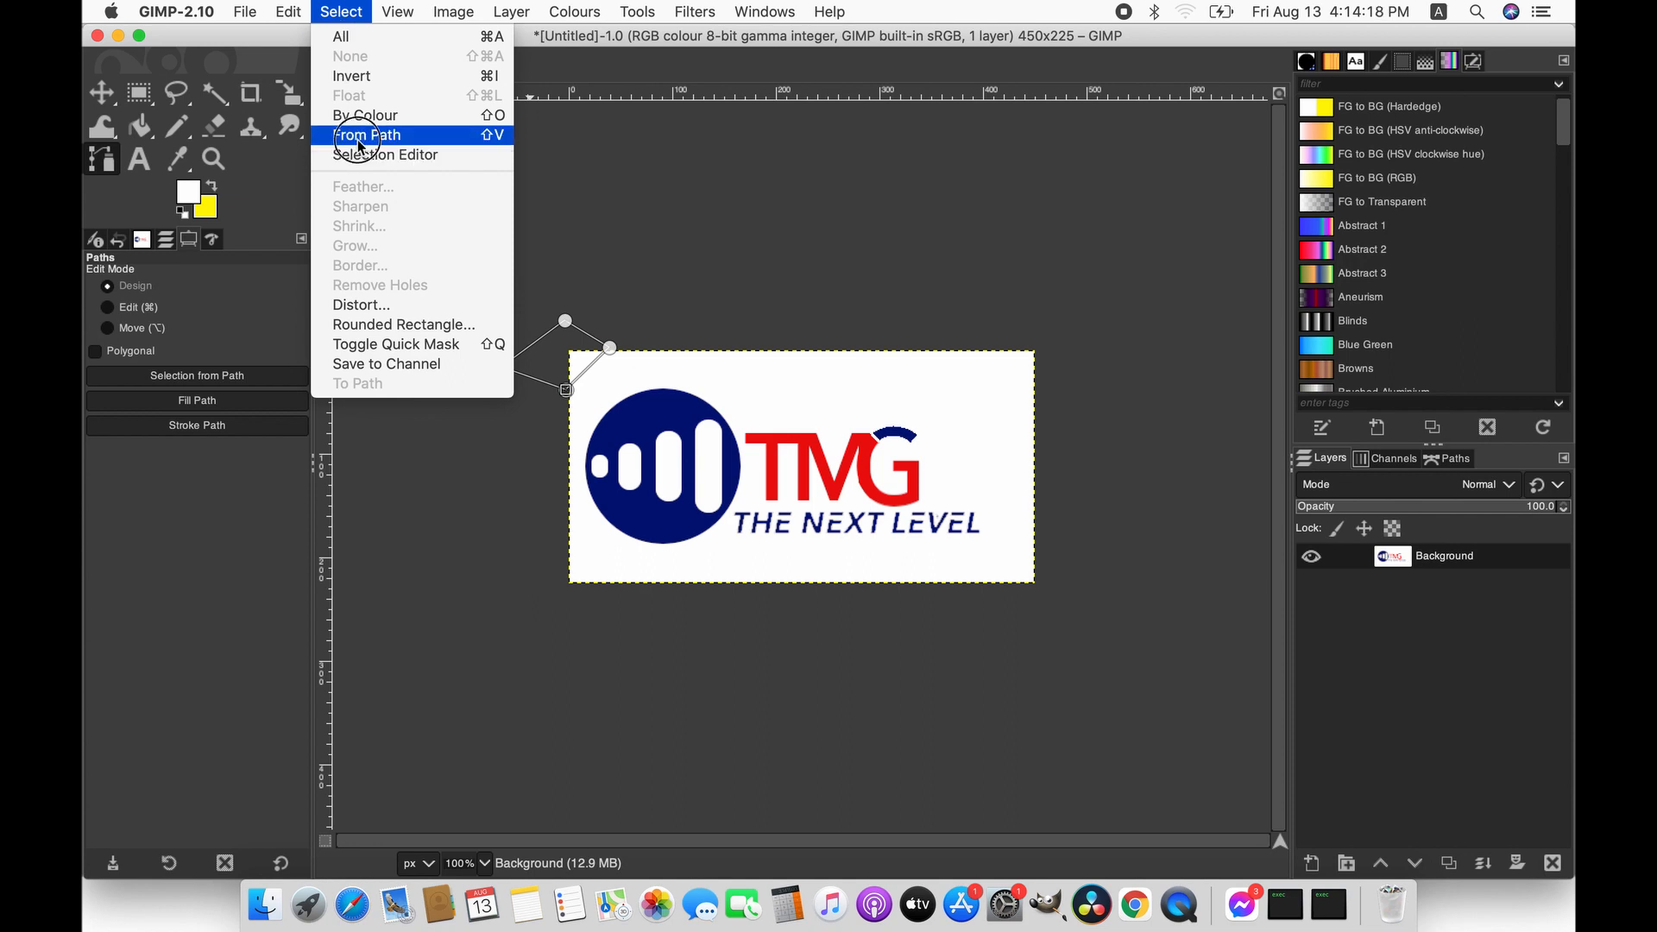
{"action": "left_click", "coordinate": [359, 137]}
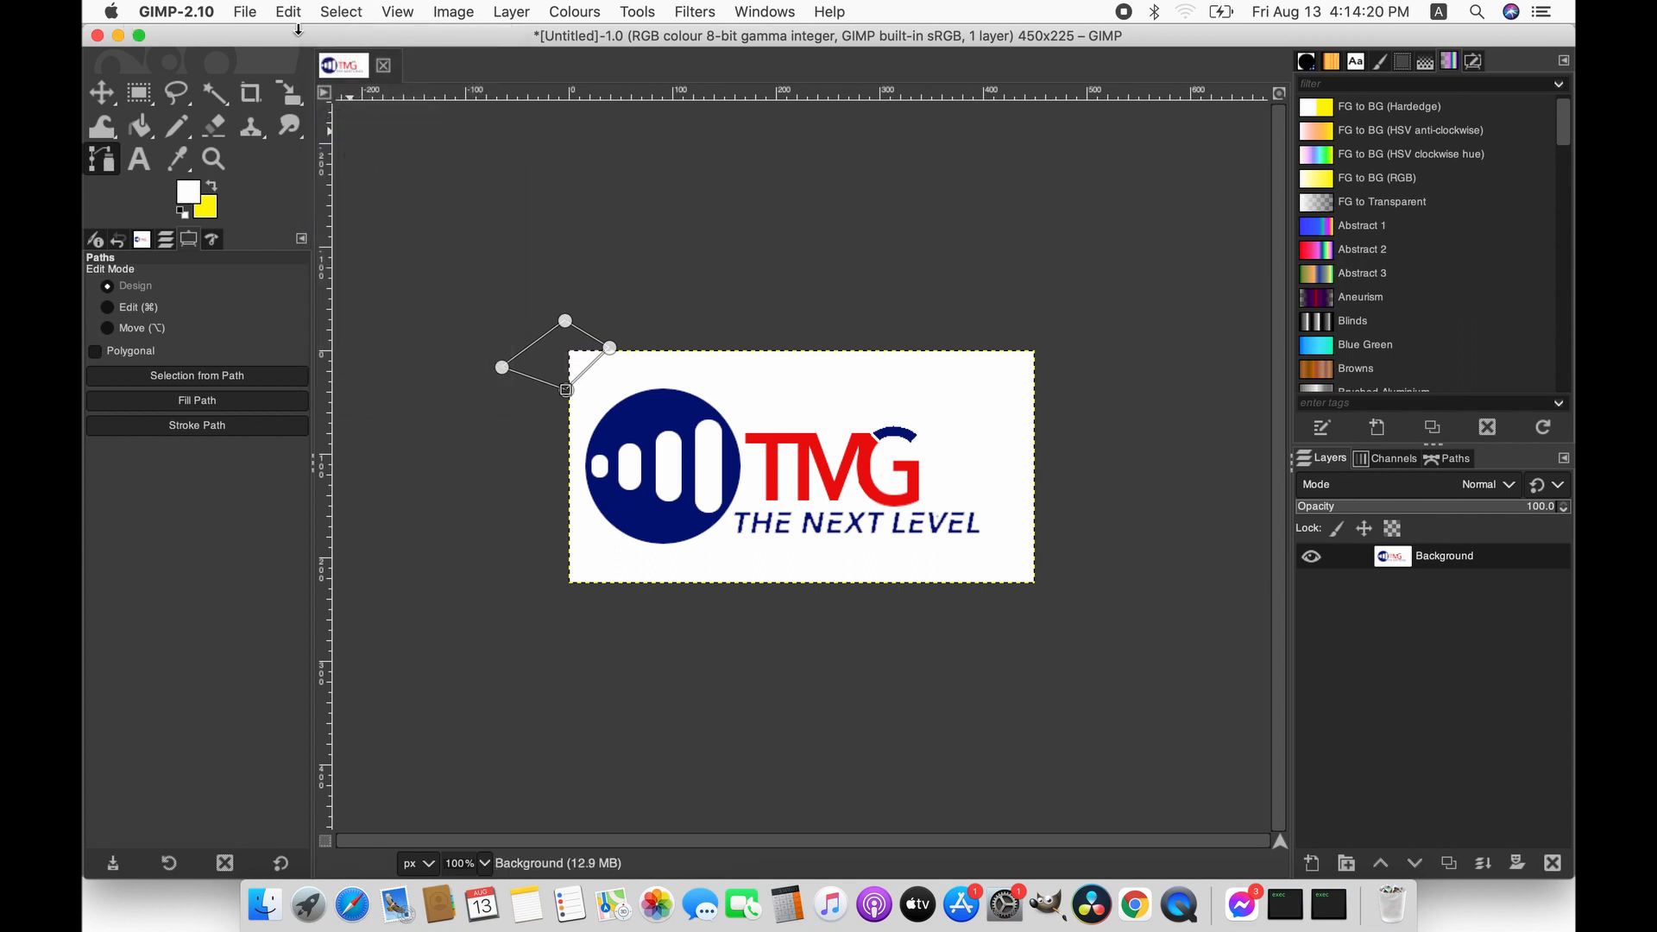
{"action": "left_click", "coordinate": [291, 12]}
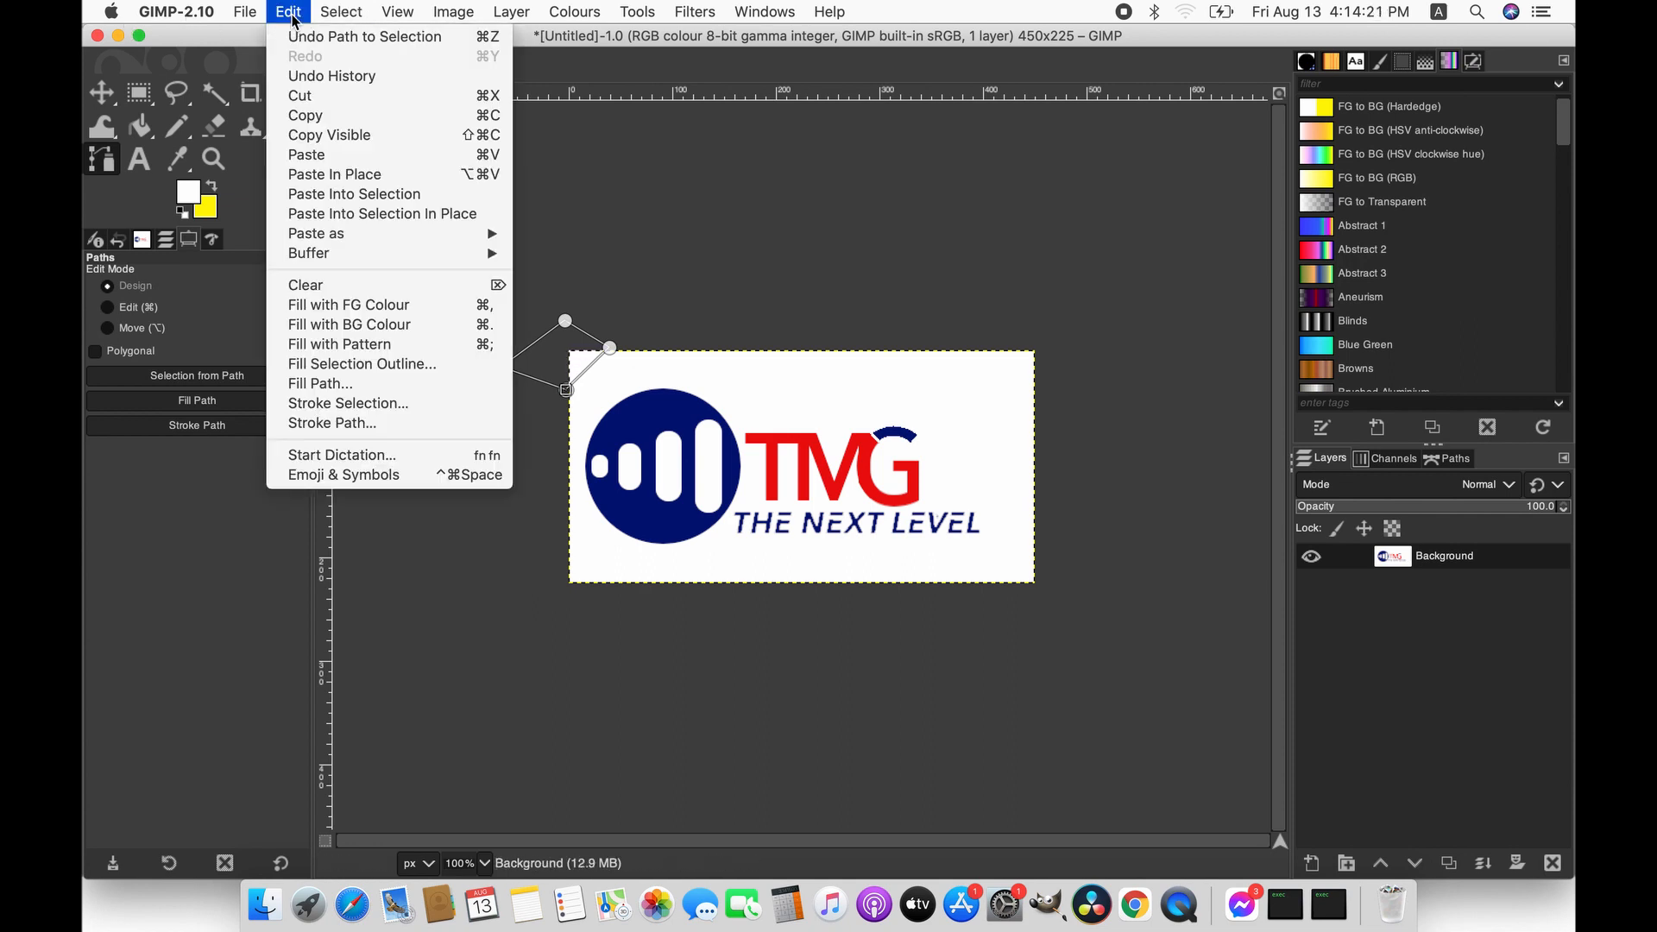
{"action": "left_click", "coordinate": [299, 96]}
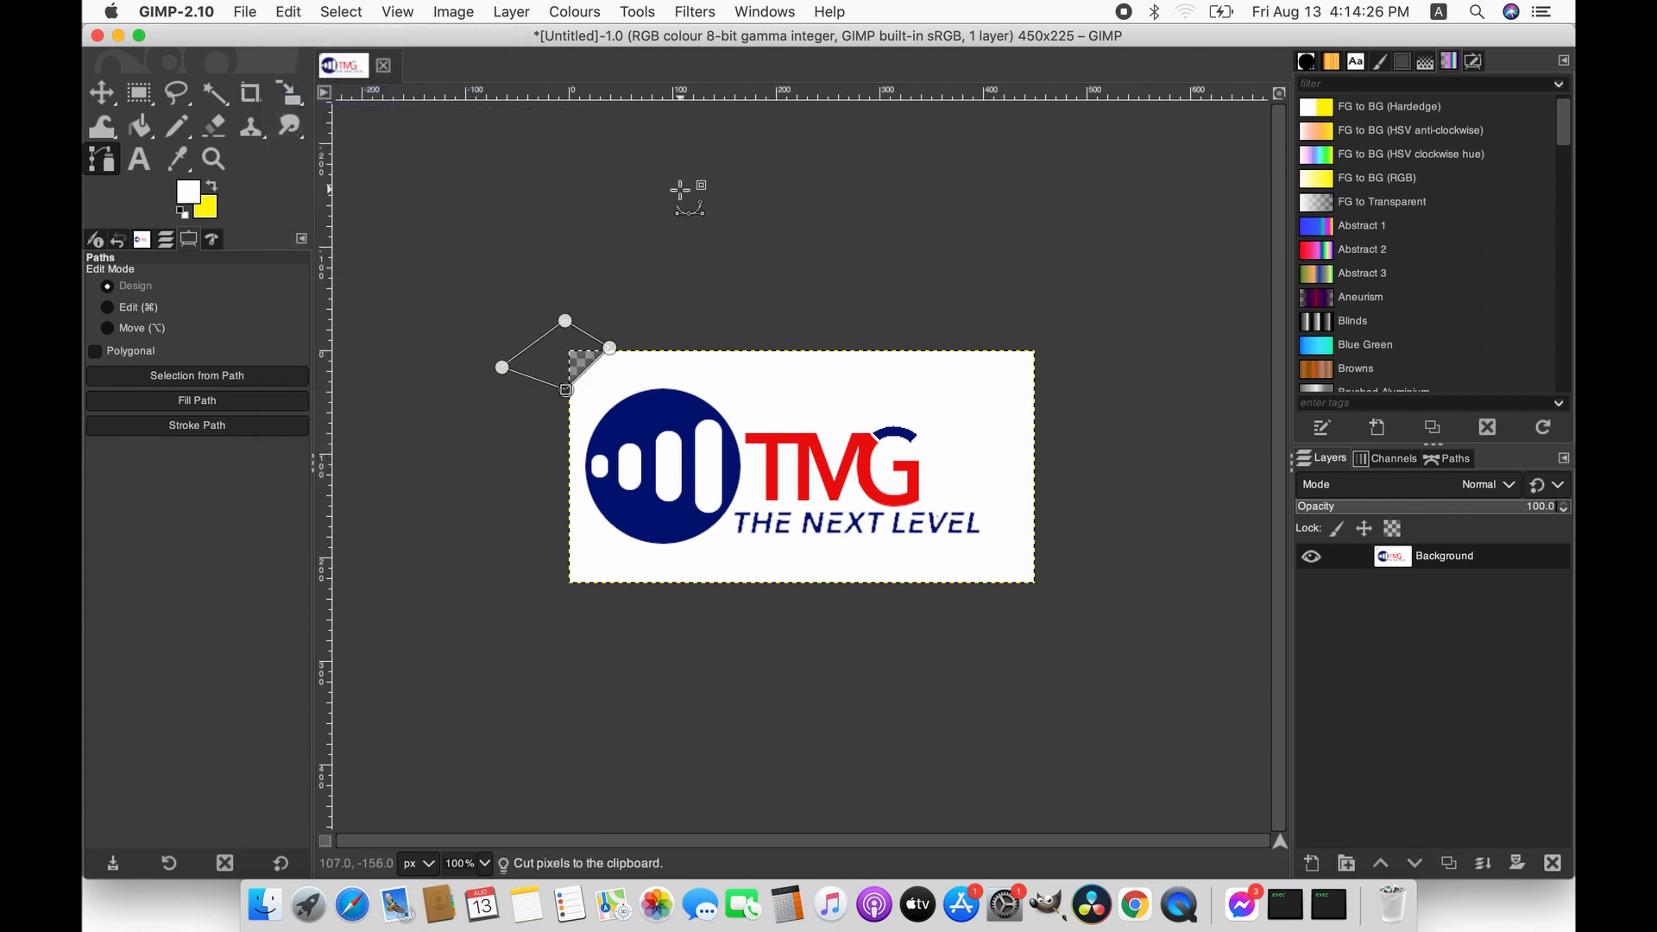
{"action": "left_click", "coordinate": [343, 12]}
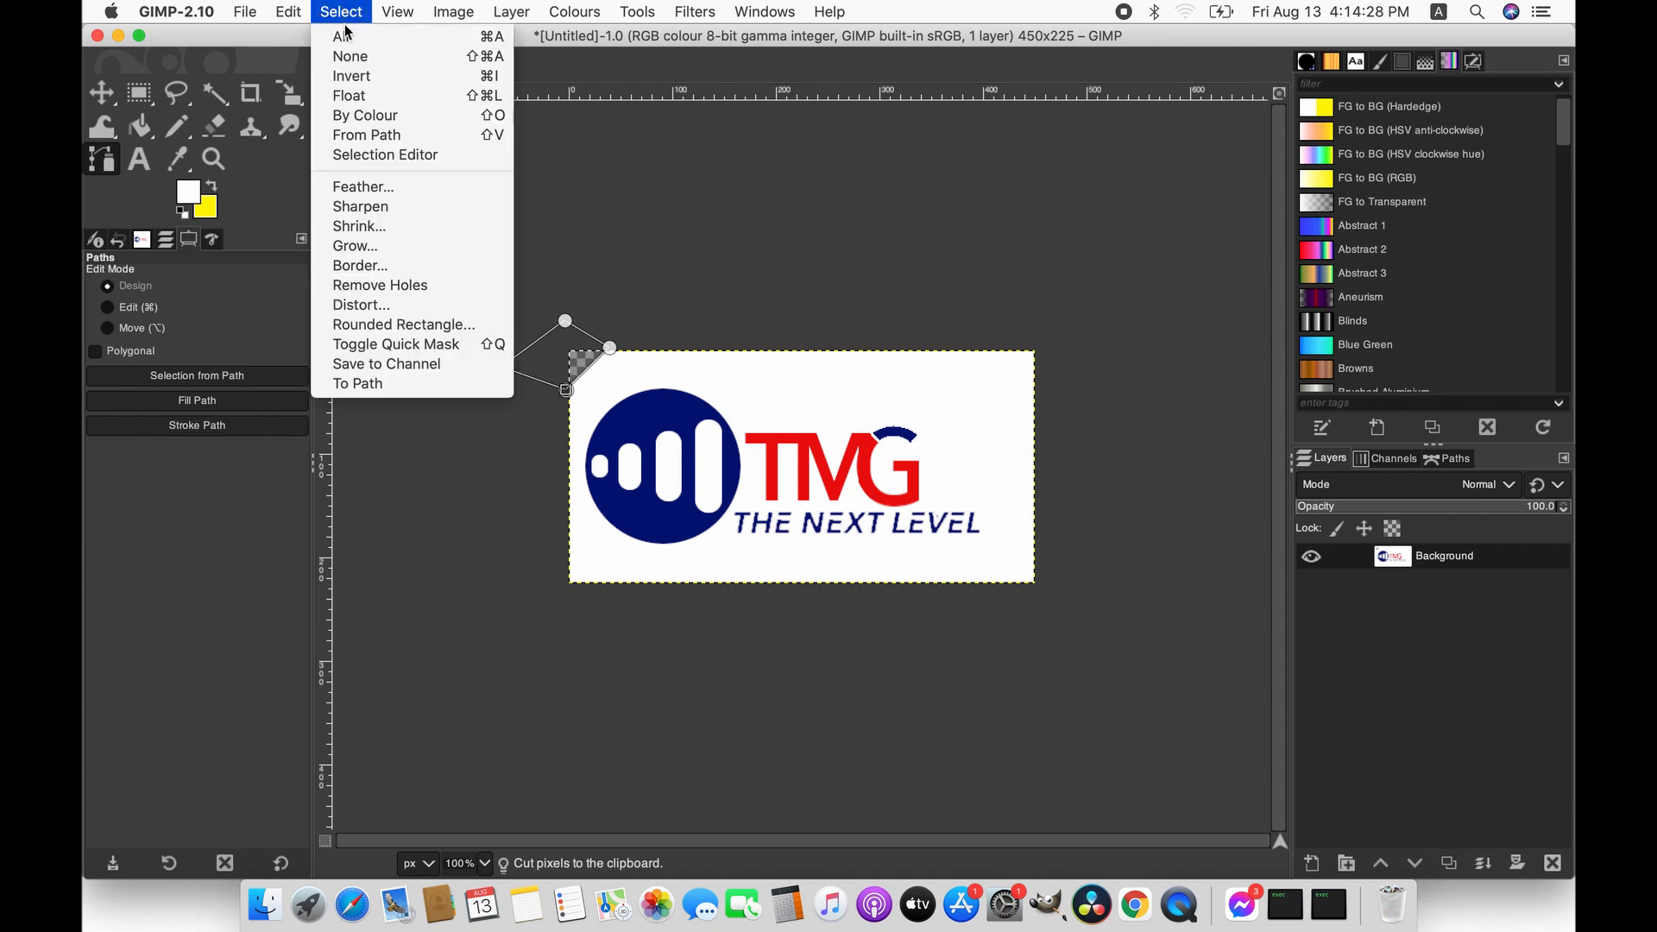
{"action": "left_click", "coordinate": [352, 60]}
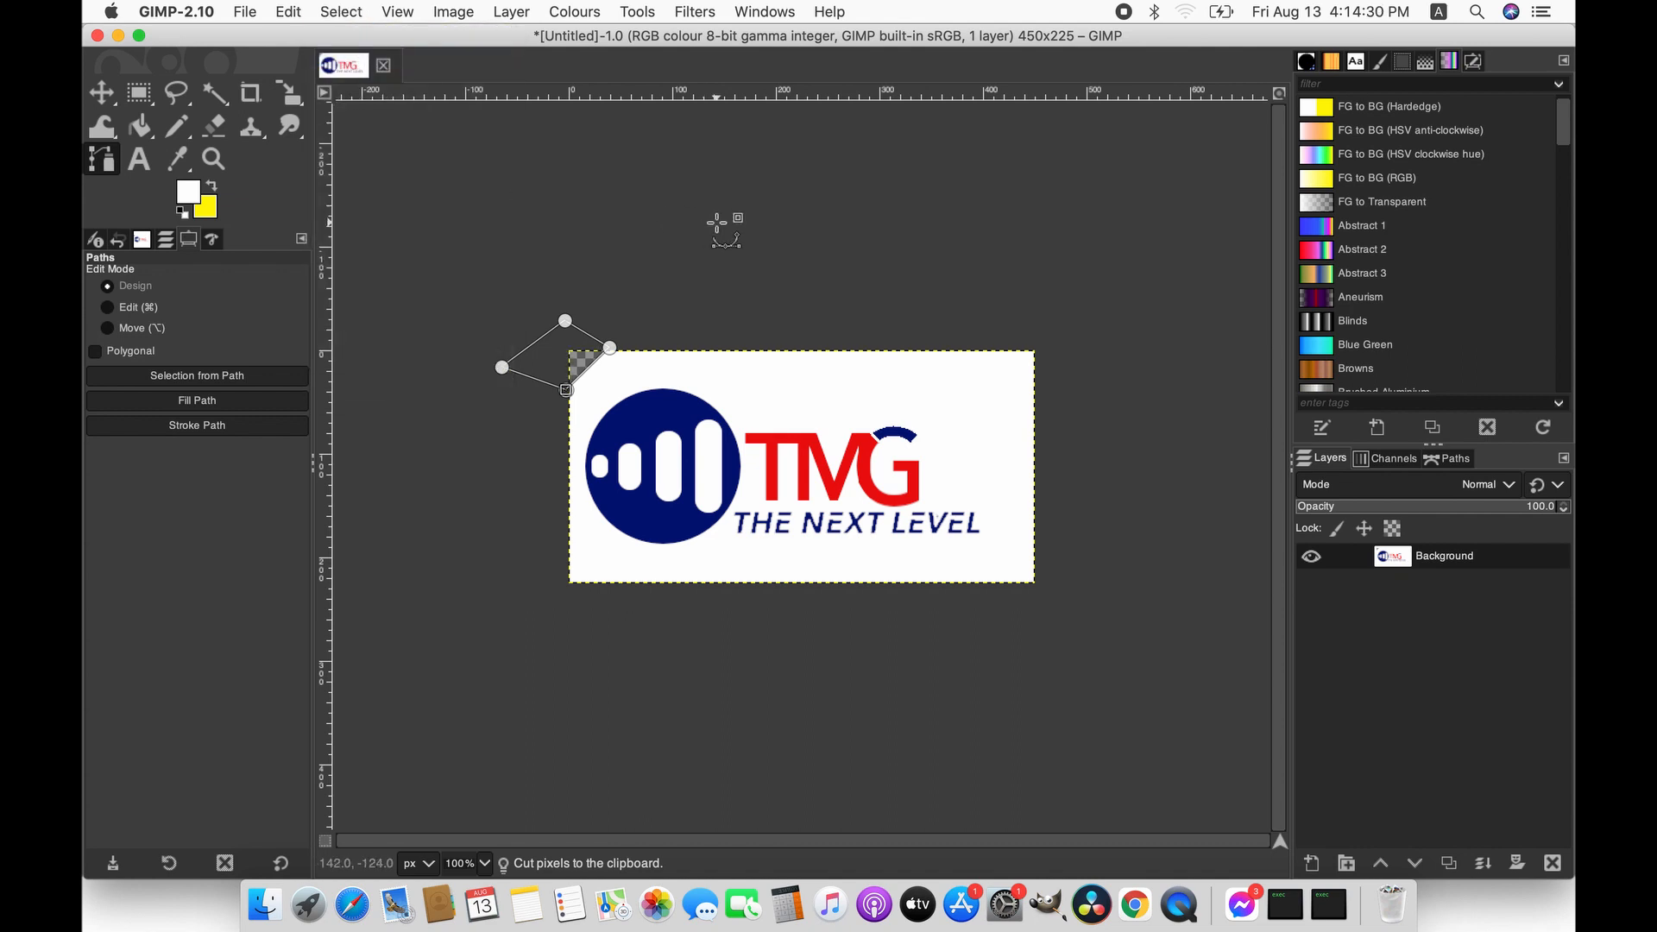
{"action": "left_click", "coordinate": [102, 92]}
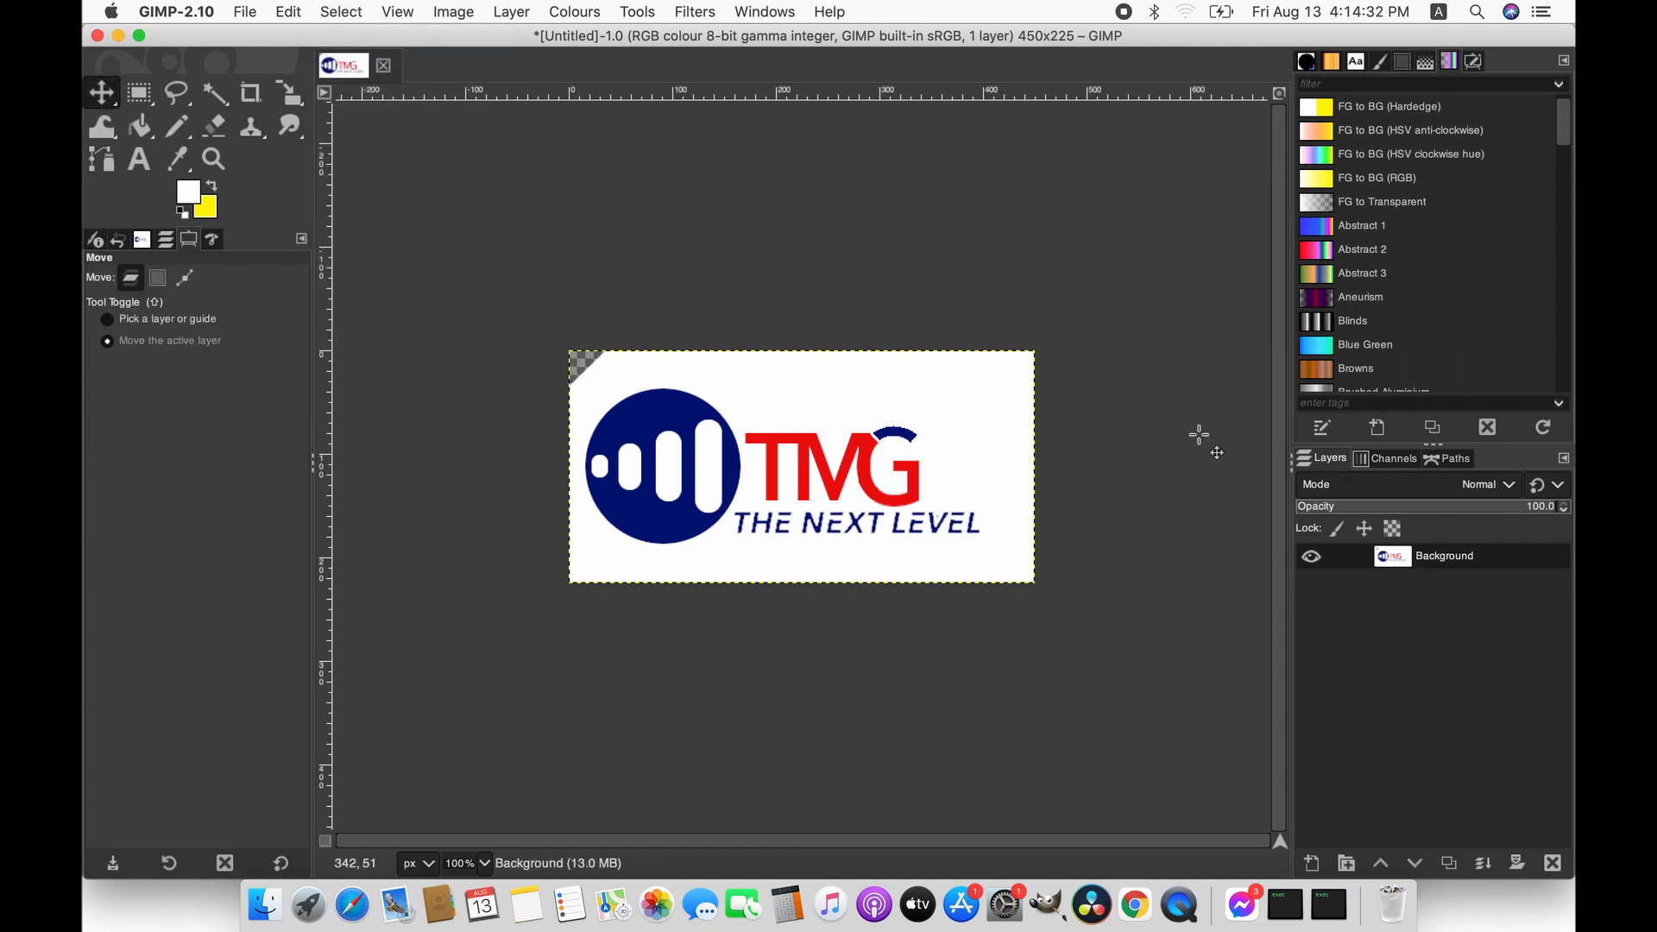
- Make all six saved paths visible and delete every one of them, returning to the layer list
{"action": "left_click", "coordinate": [1467, 464]}
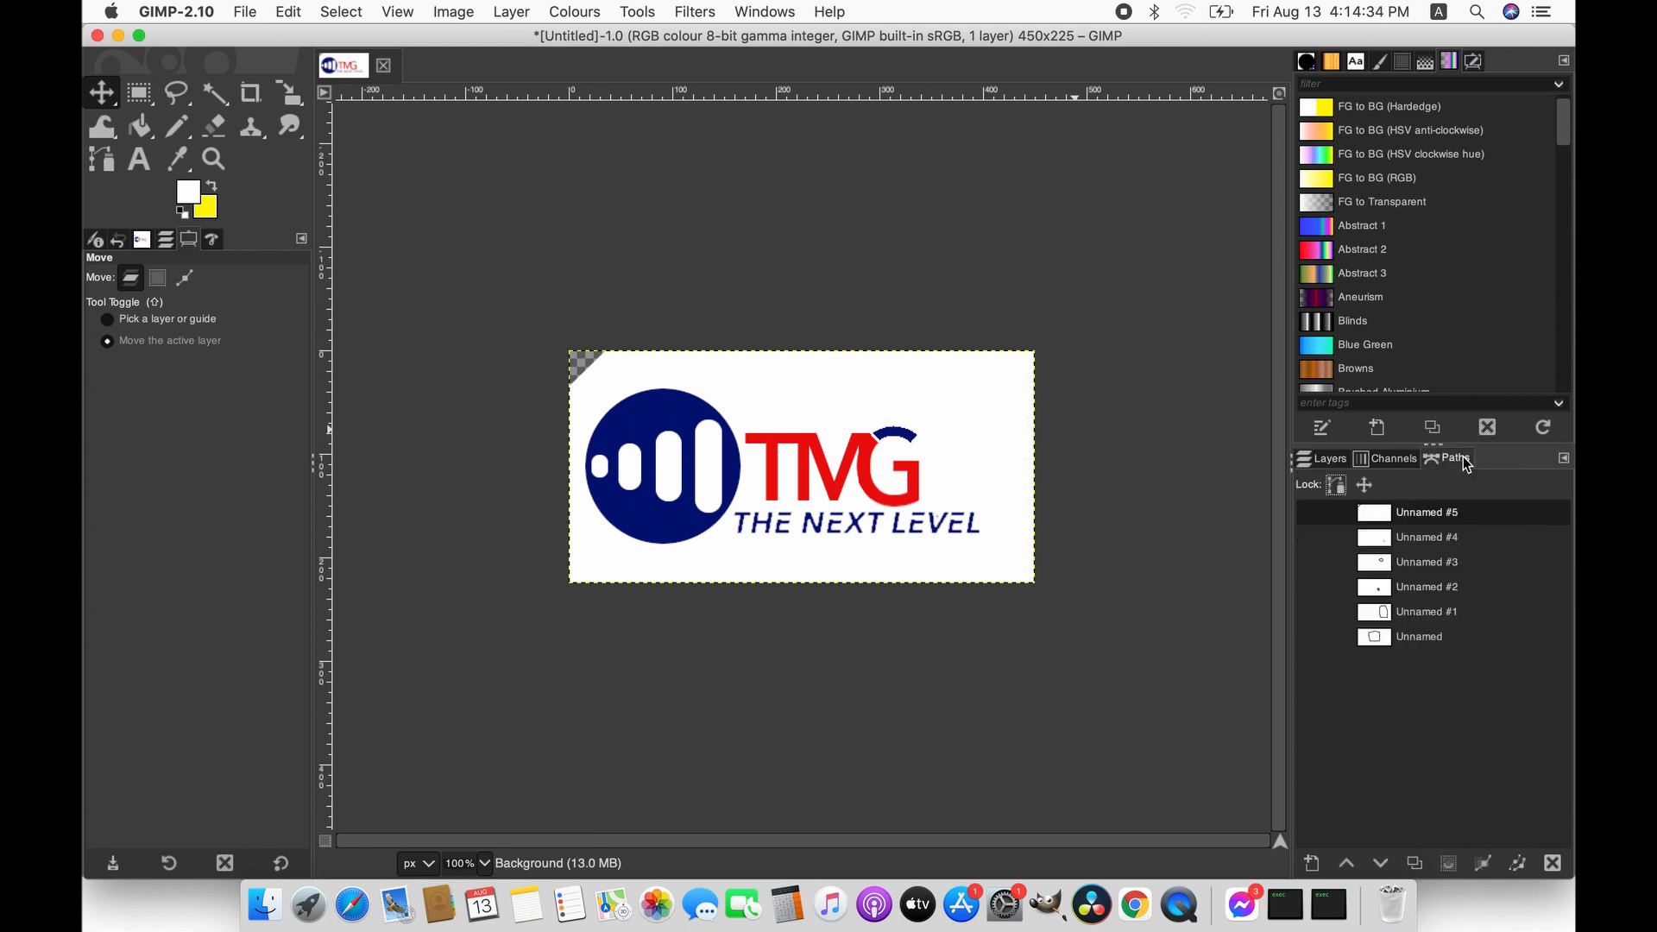
{"action": "left_click", "coordinate": [1311, 512]}
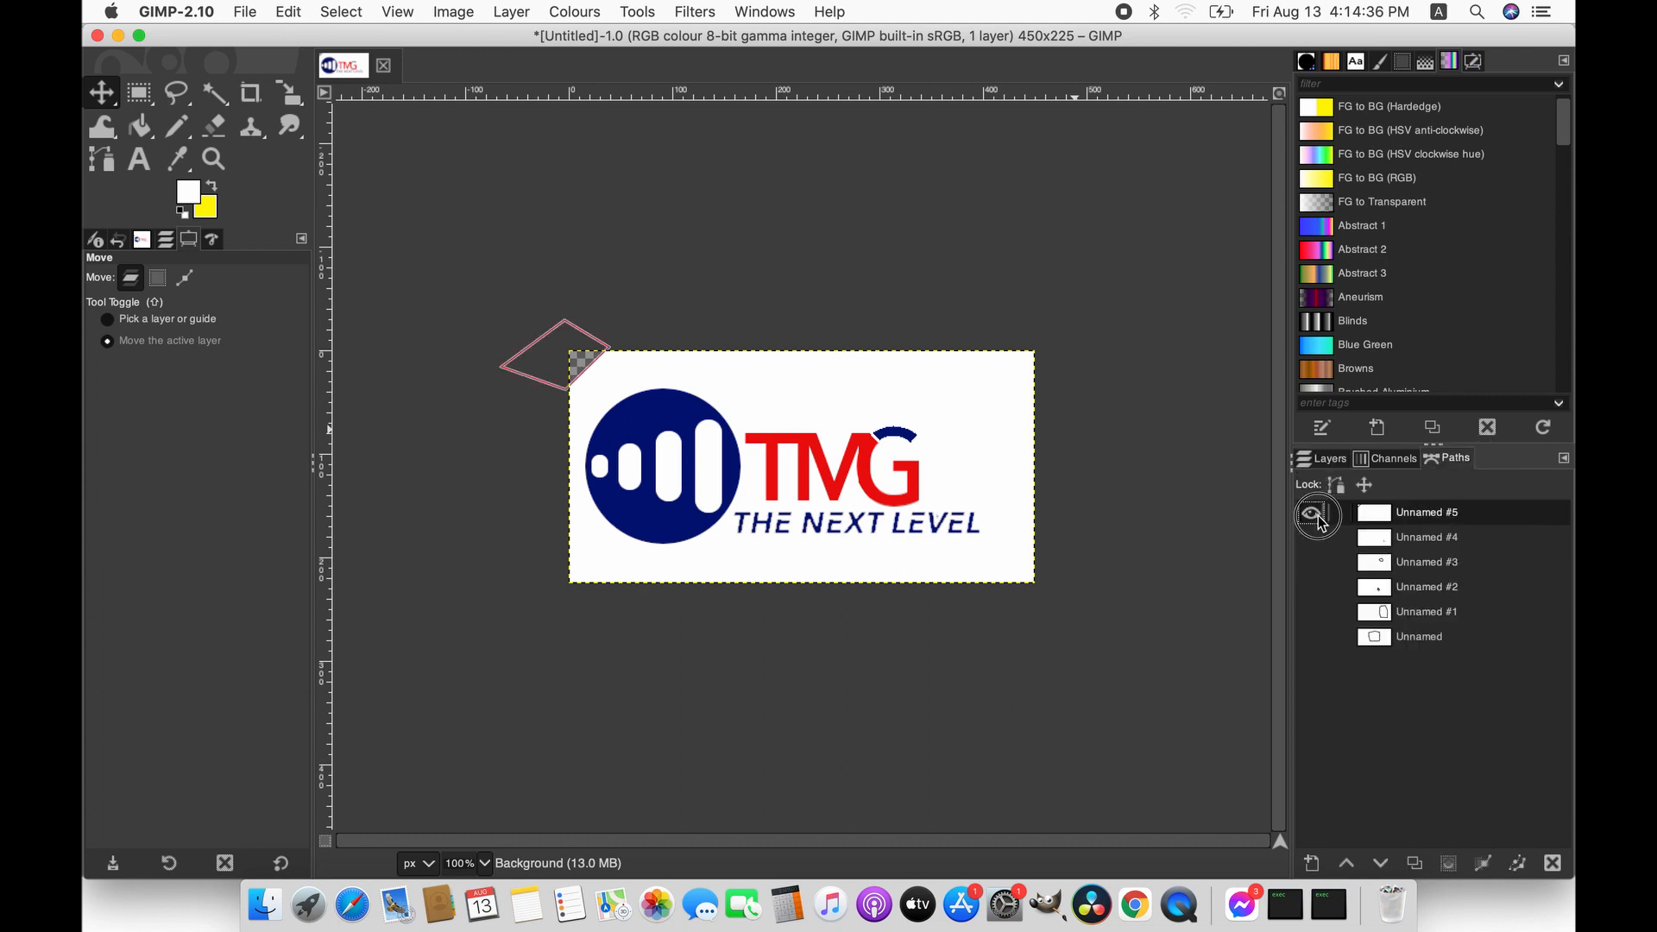
{"action": "left_click", "coordinate": [1311, 538]}
{"action": "left_click", "coordinate": [1311, 563]}
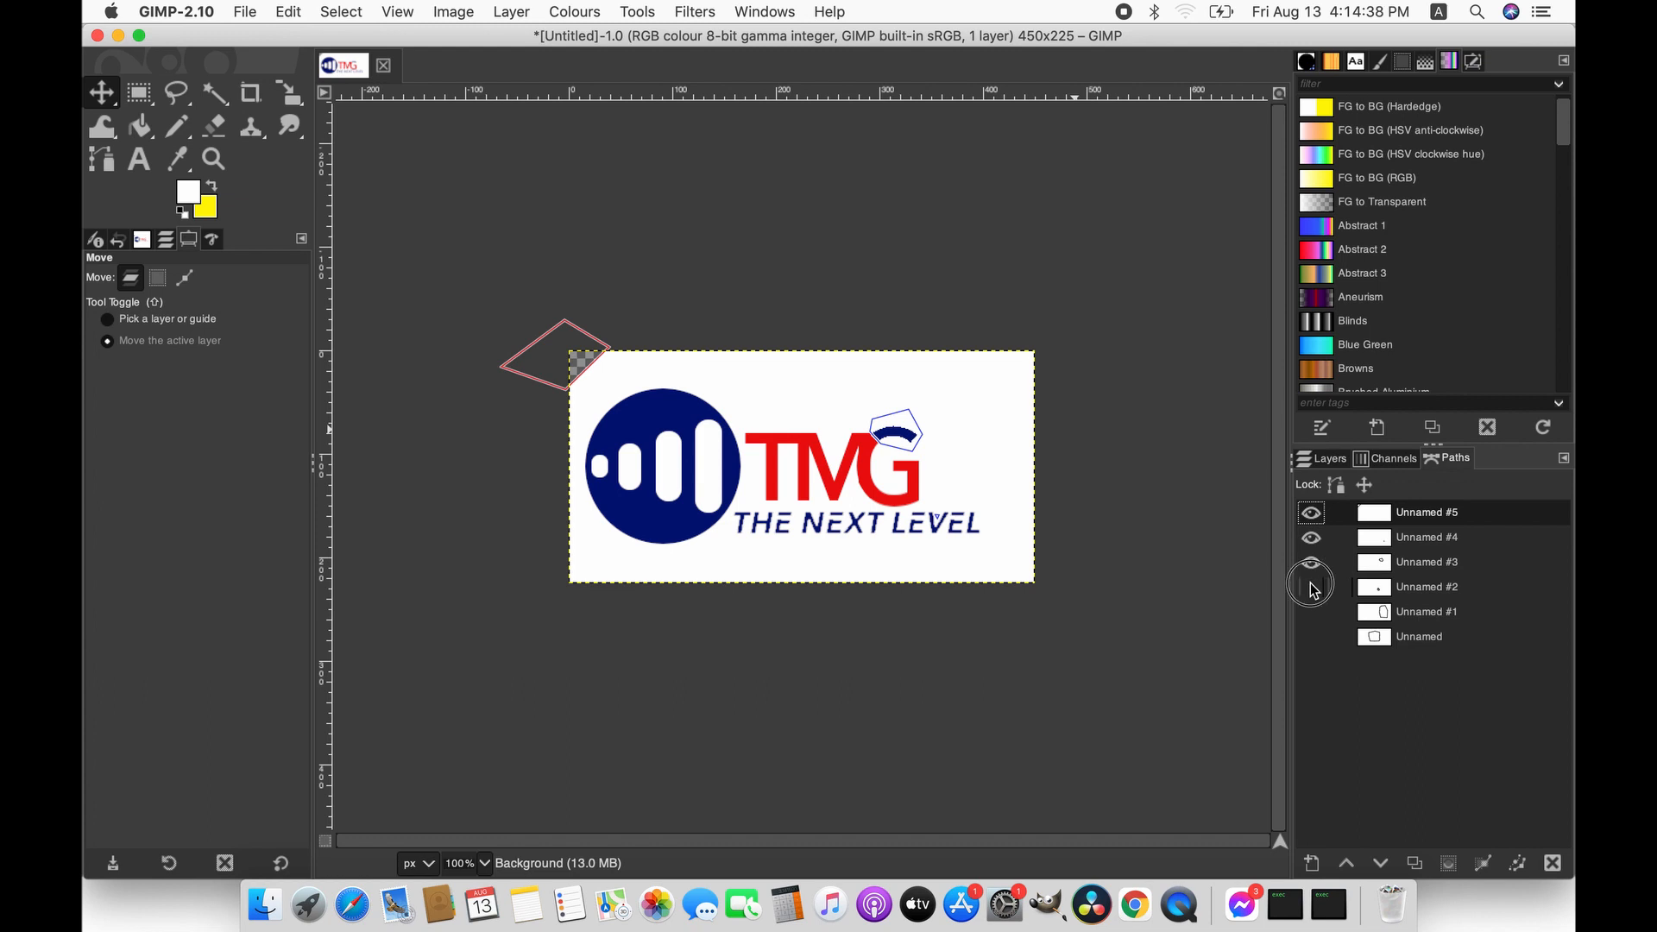
{"action": "left_click", "coordinate": [1311, 587]}
{"action": "left_click", "coordinate": [1311, 613]}
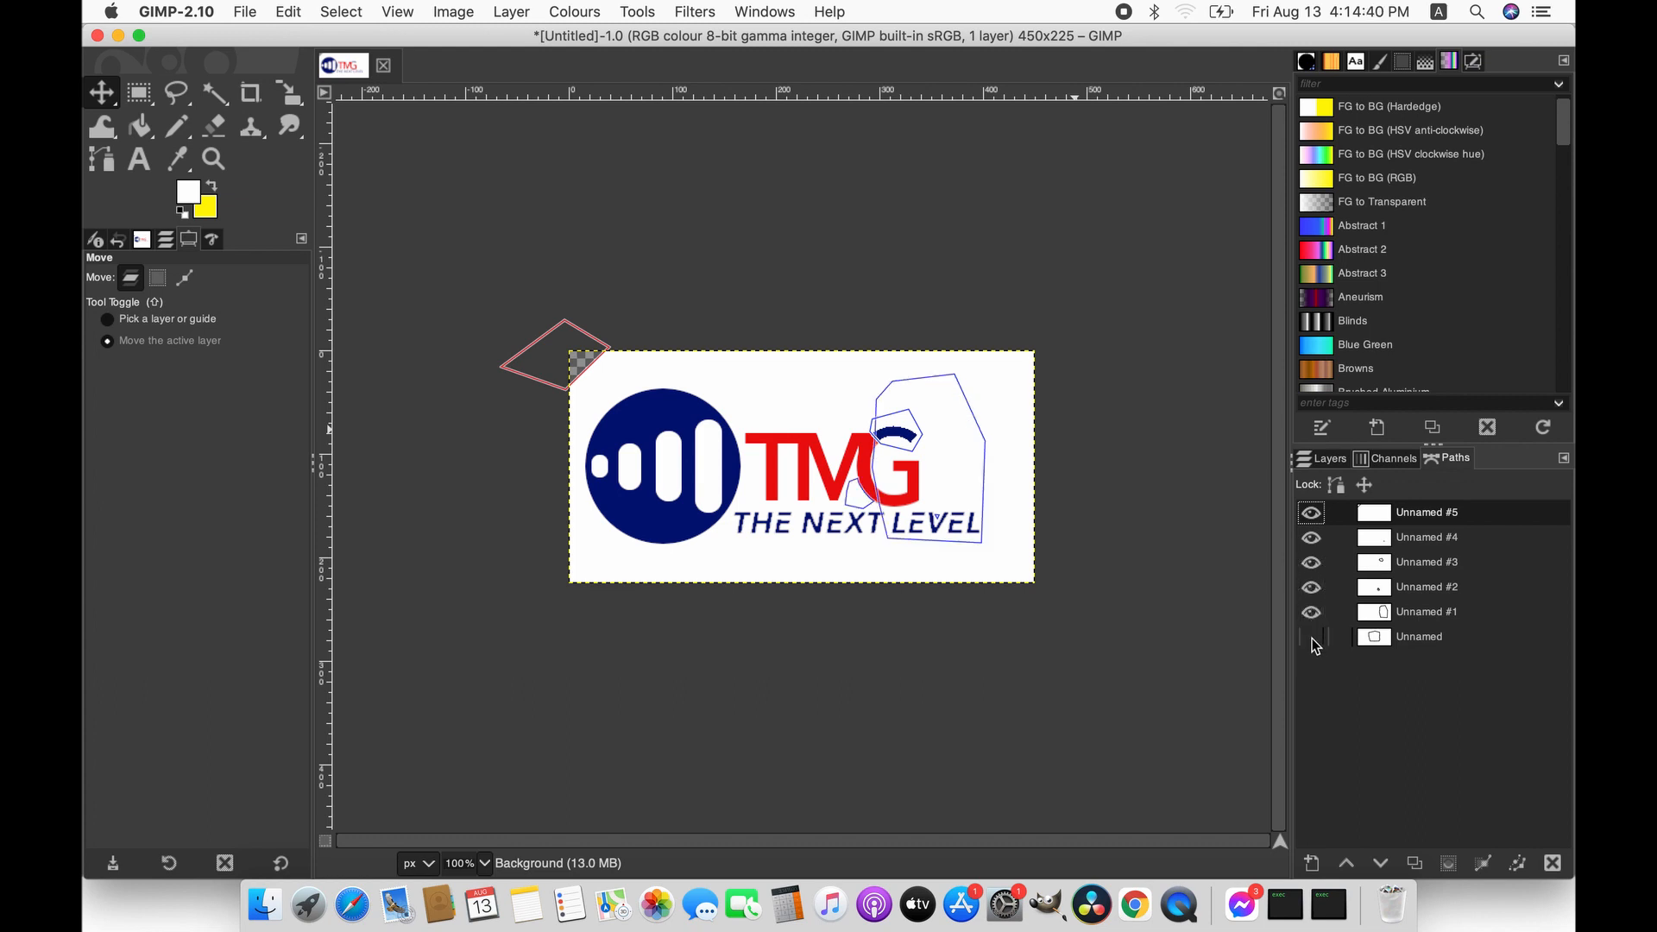
{"action": "left_click", "coordinate": [1311, 637]}
{"action": "left_click", "coordinate": [1554, 863]}
{"action": "left_click", "coordinate": [1553, 863]}
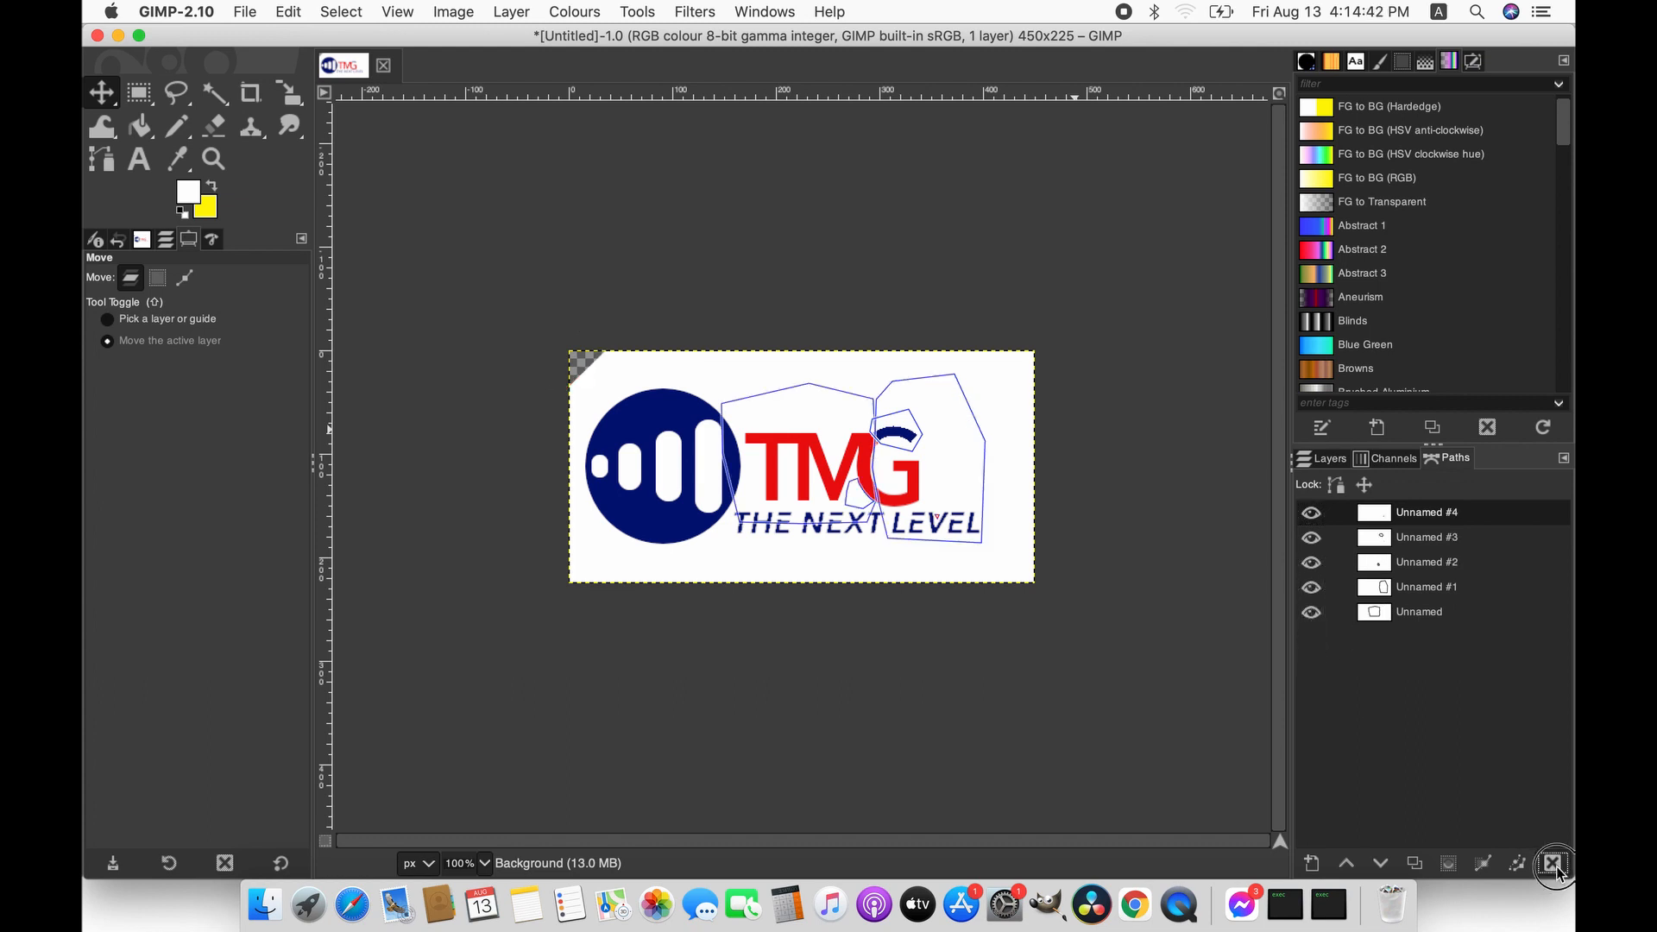
{"action": "left_click", "coordinate": [1553, 863]}
{"action": "left_click", "coordinate": [1553, 863]}
{"action": "left_click", "coordinate": [1553, 863]}
{"action": "left_click", "coordinate": [1553, 863]}
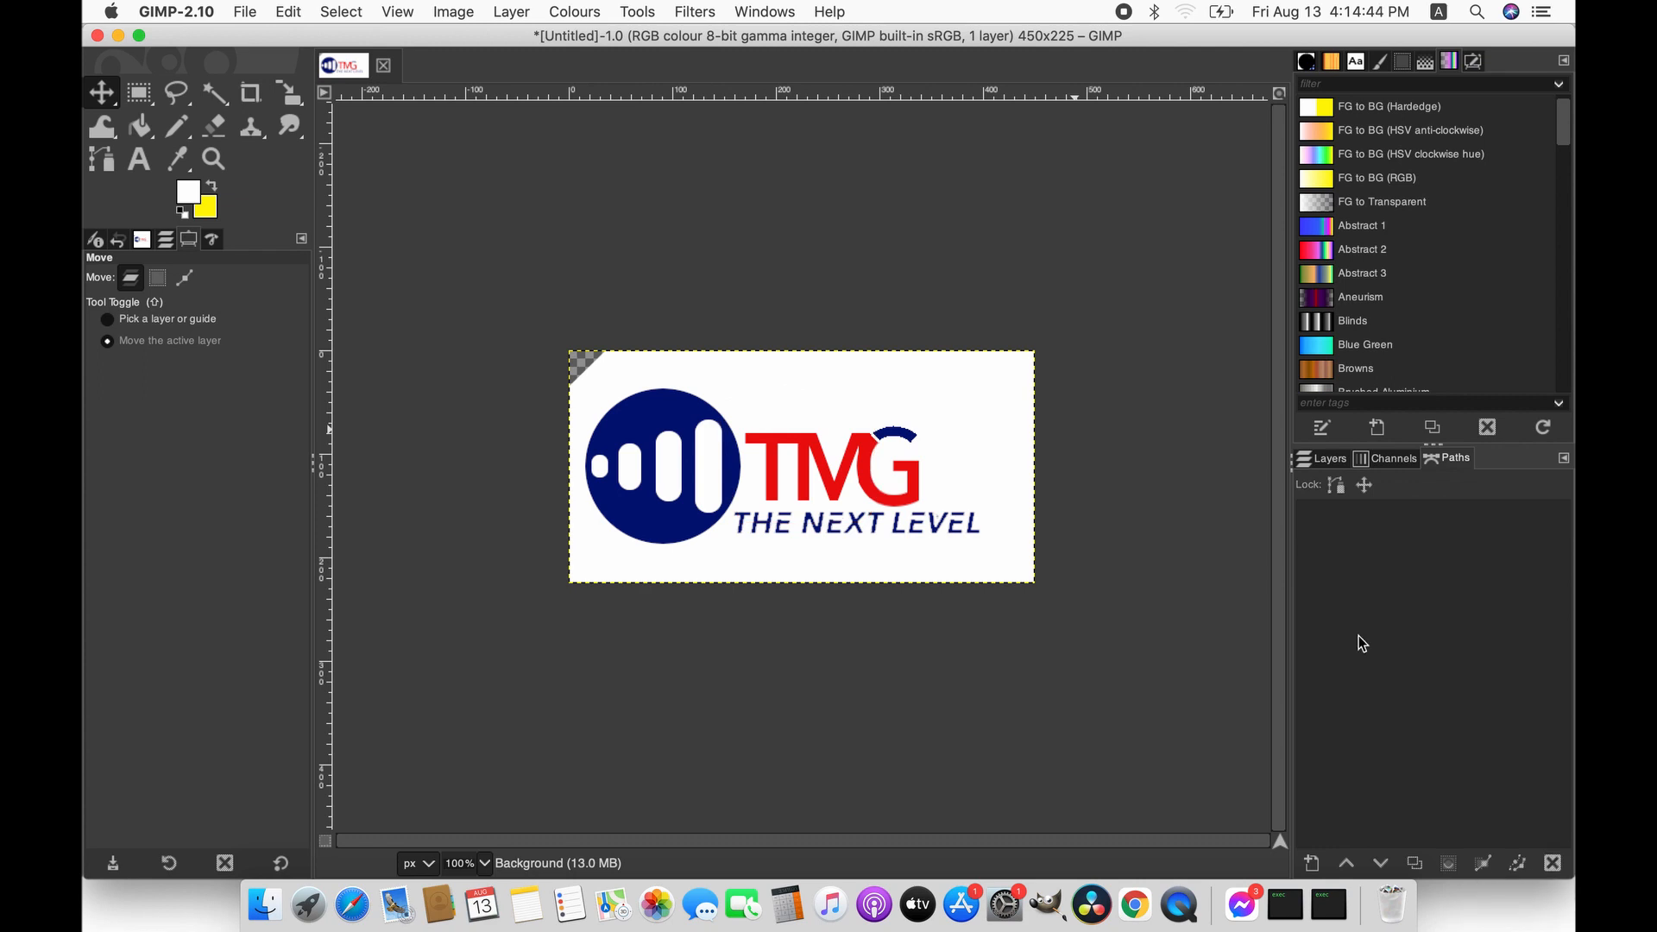
{"action": "left_click", "coordinate": [1326, 458]}
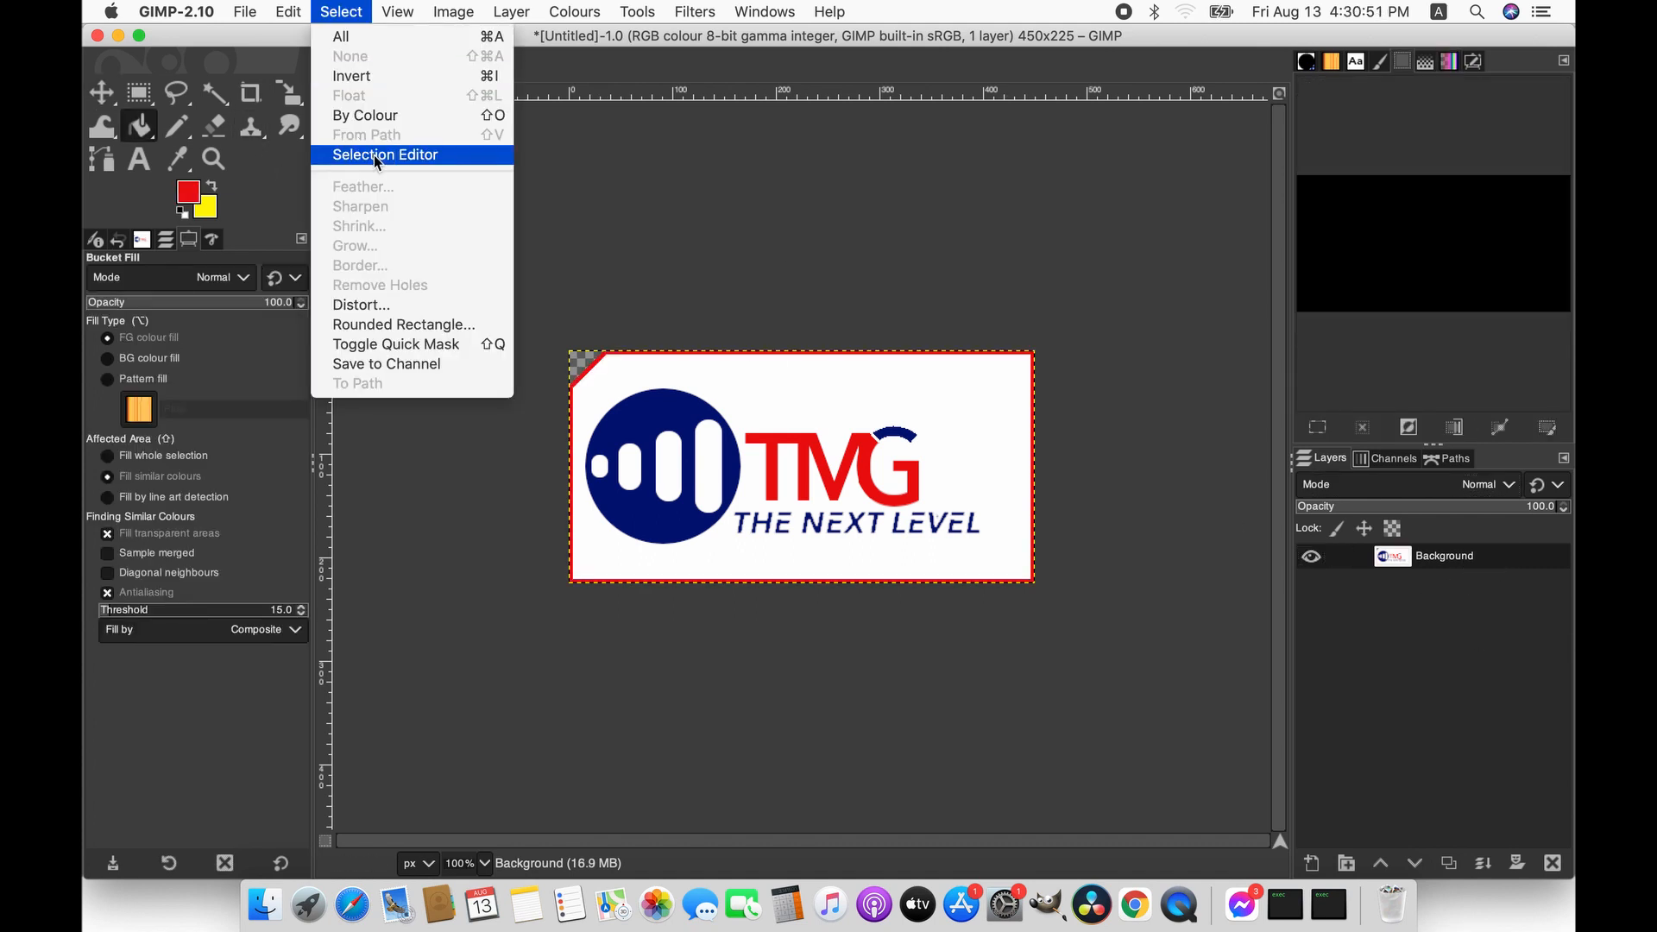
- Select the opaque area of the Background layer and shrink the selection by 7 px
{"action": "left_click", "coordinate": [375, 155]}
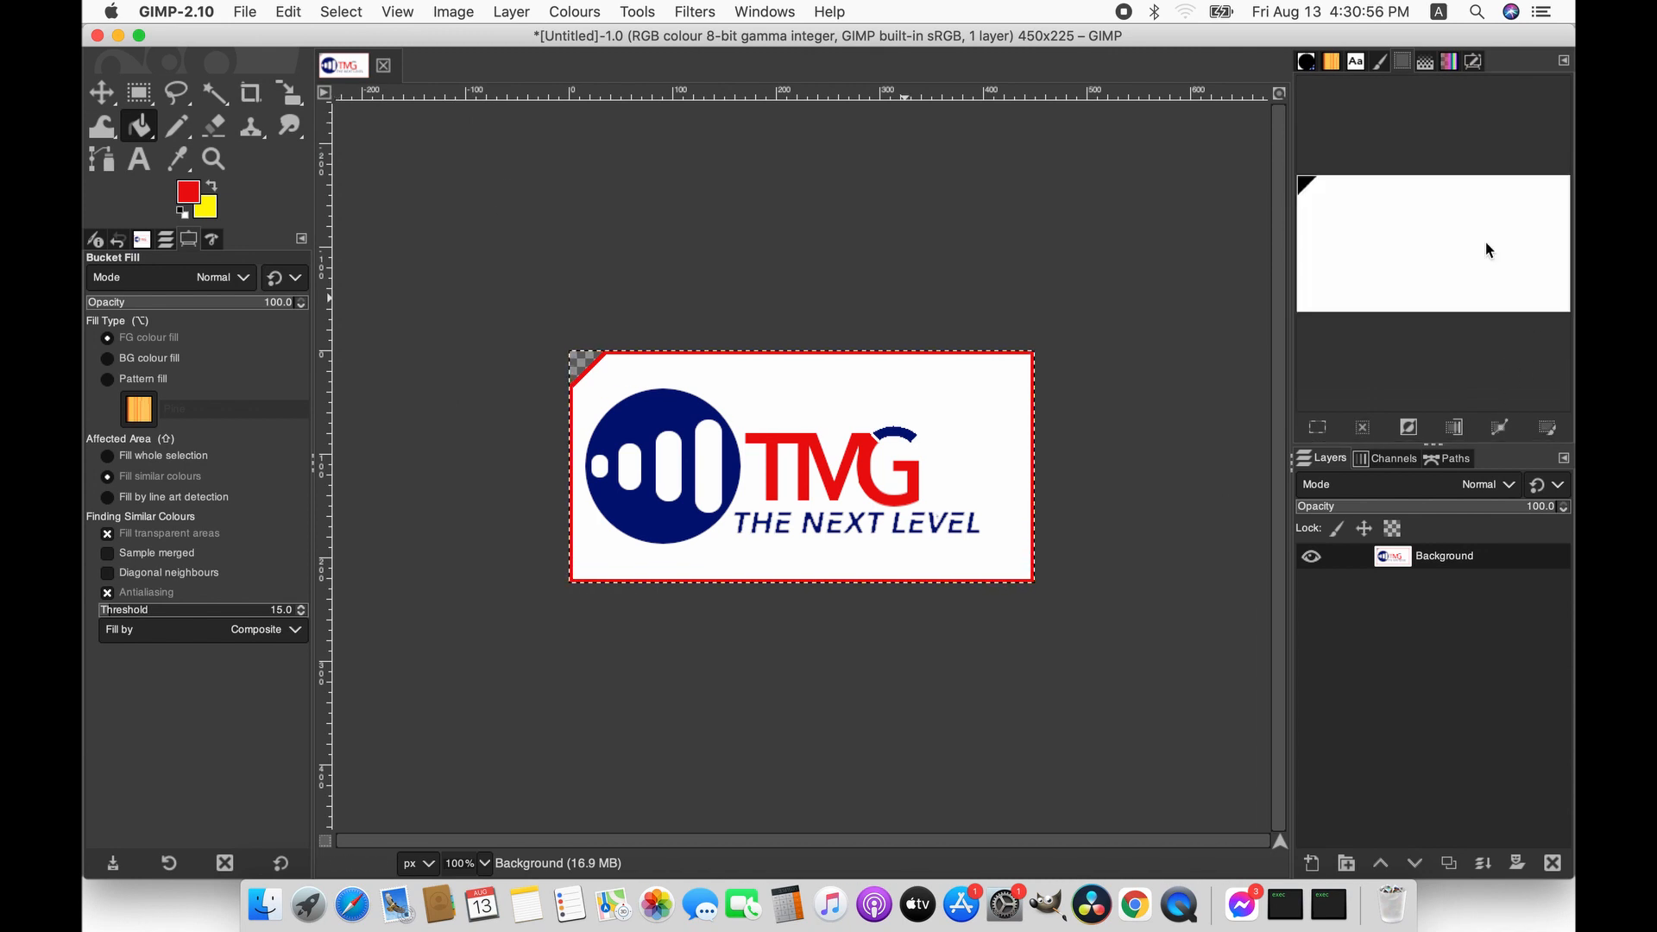
{"action": "left_click", "coordinate": [345, 12]}
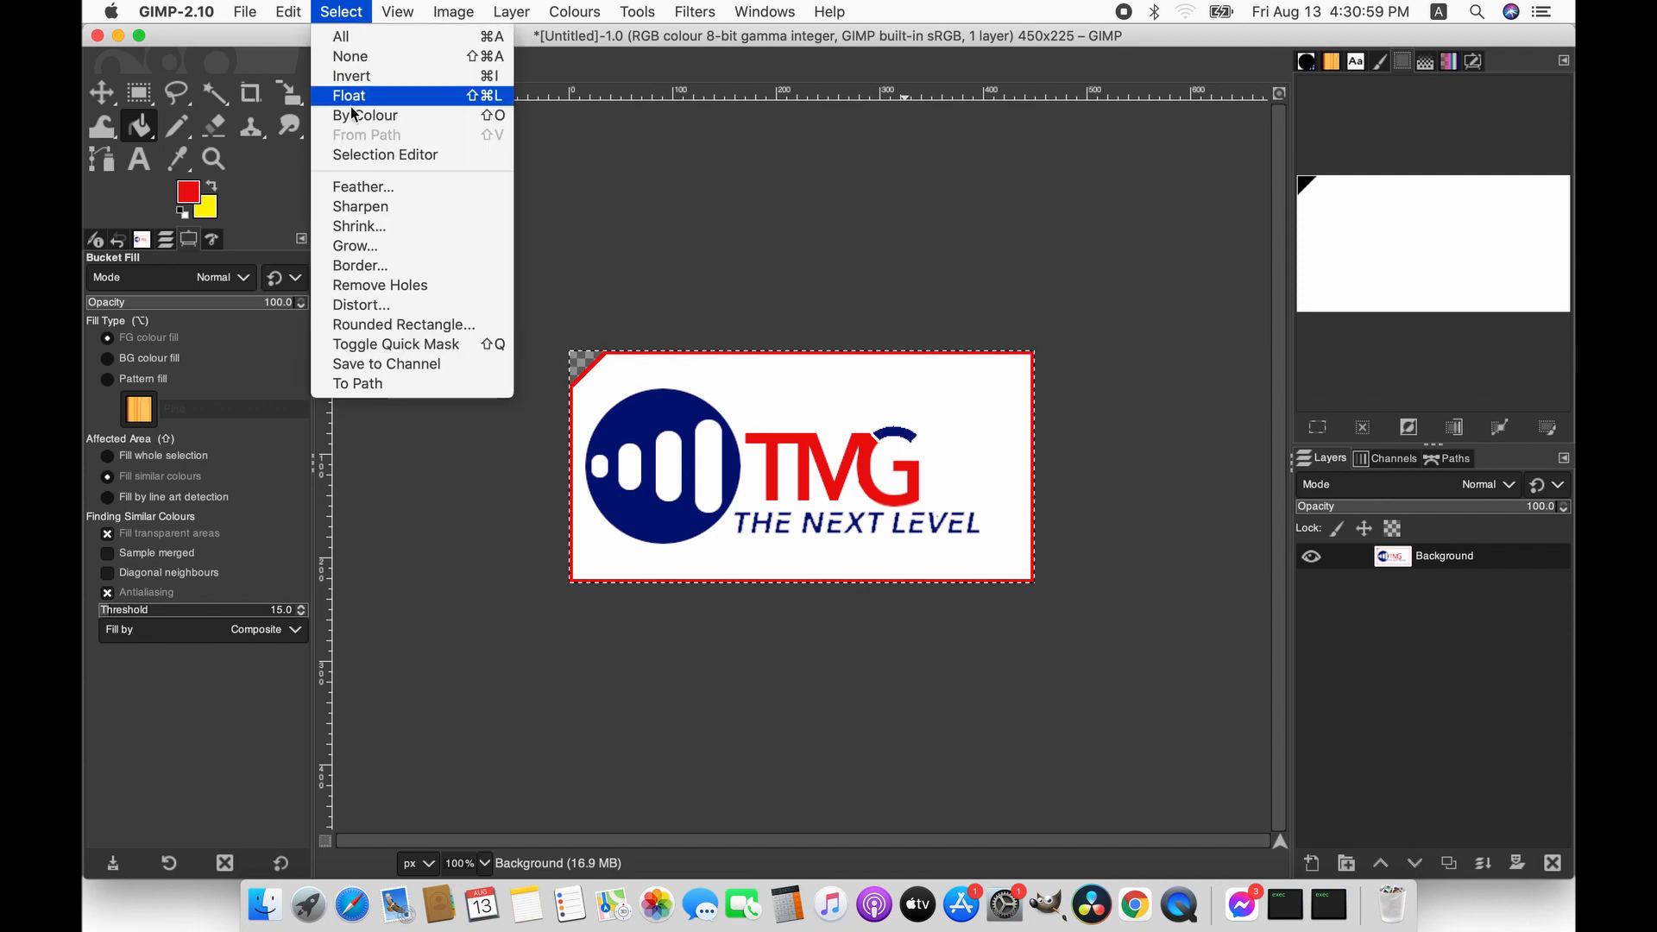
{"action": "left_click", "coordinate": [381, 226]}
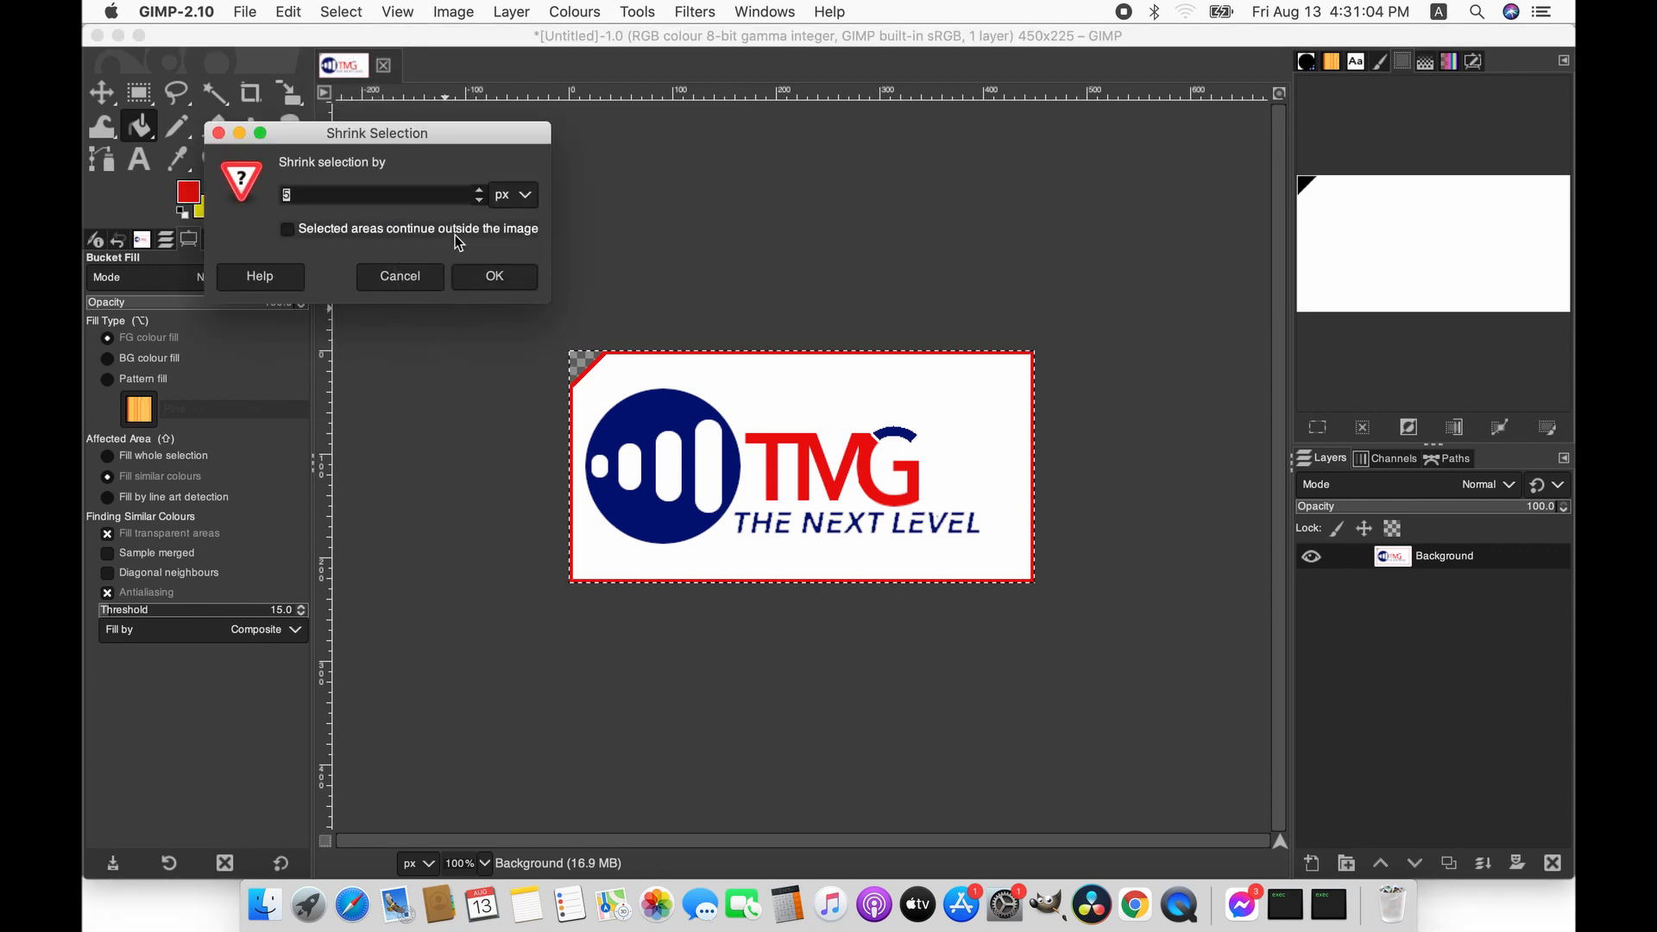
{"action": "left_click", "coordinate": [478, 189]}
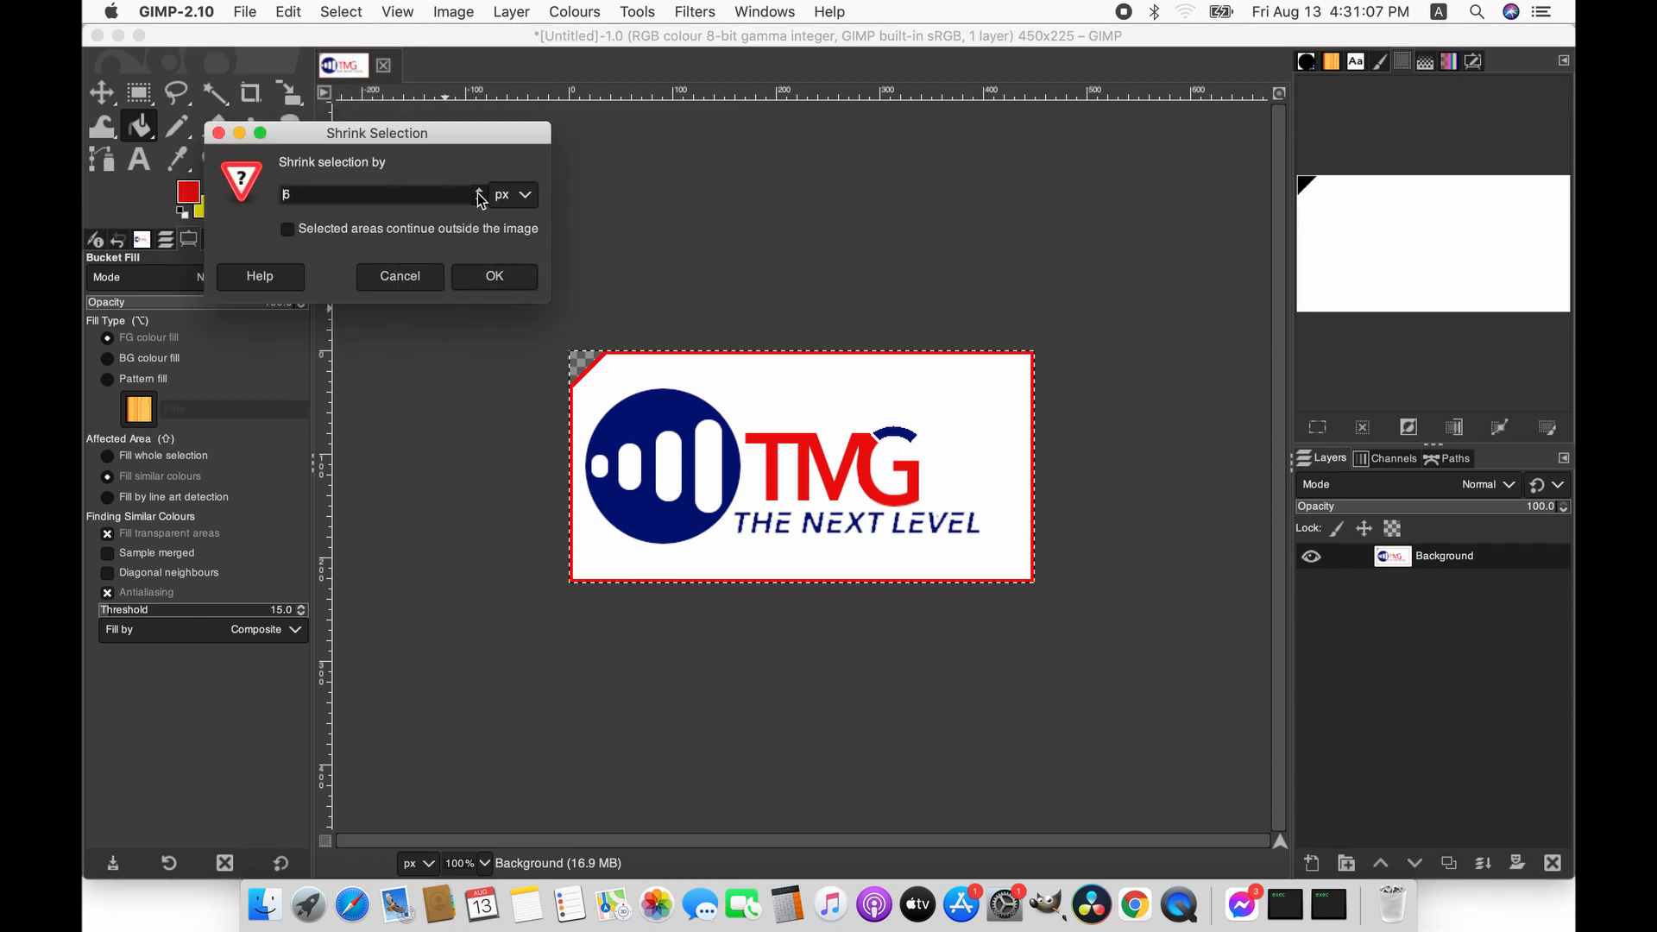
{"action": "left_click", "coordinate": [484, 282]}
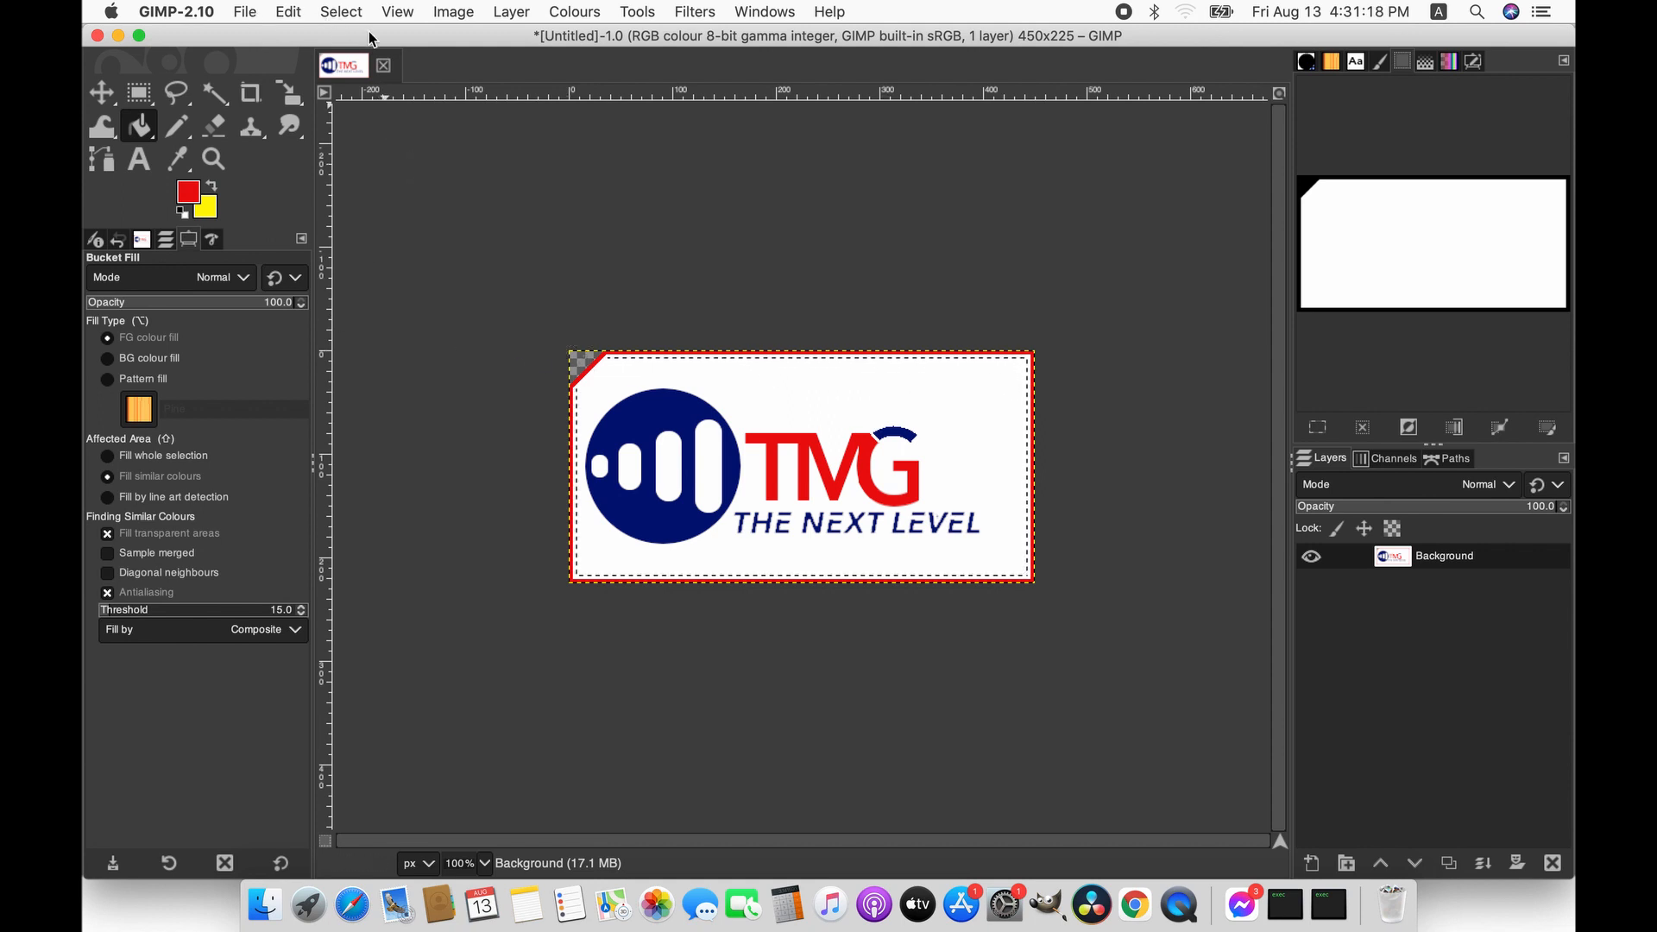
- Shrink the selection inside the red border by a further 3 px
{"action": "left_click", "coordinate": [340, 11]}
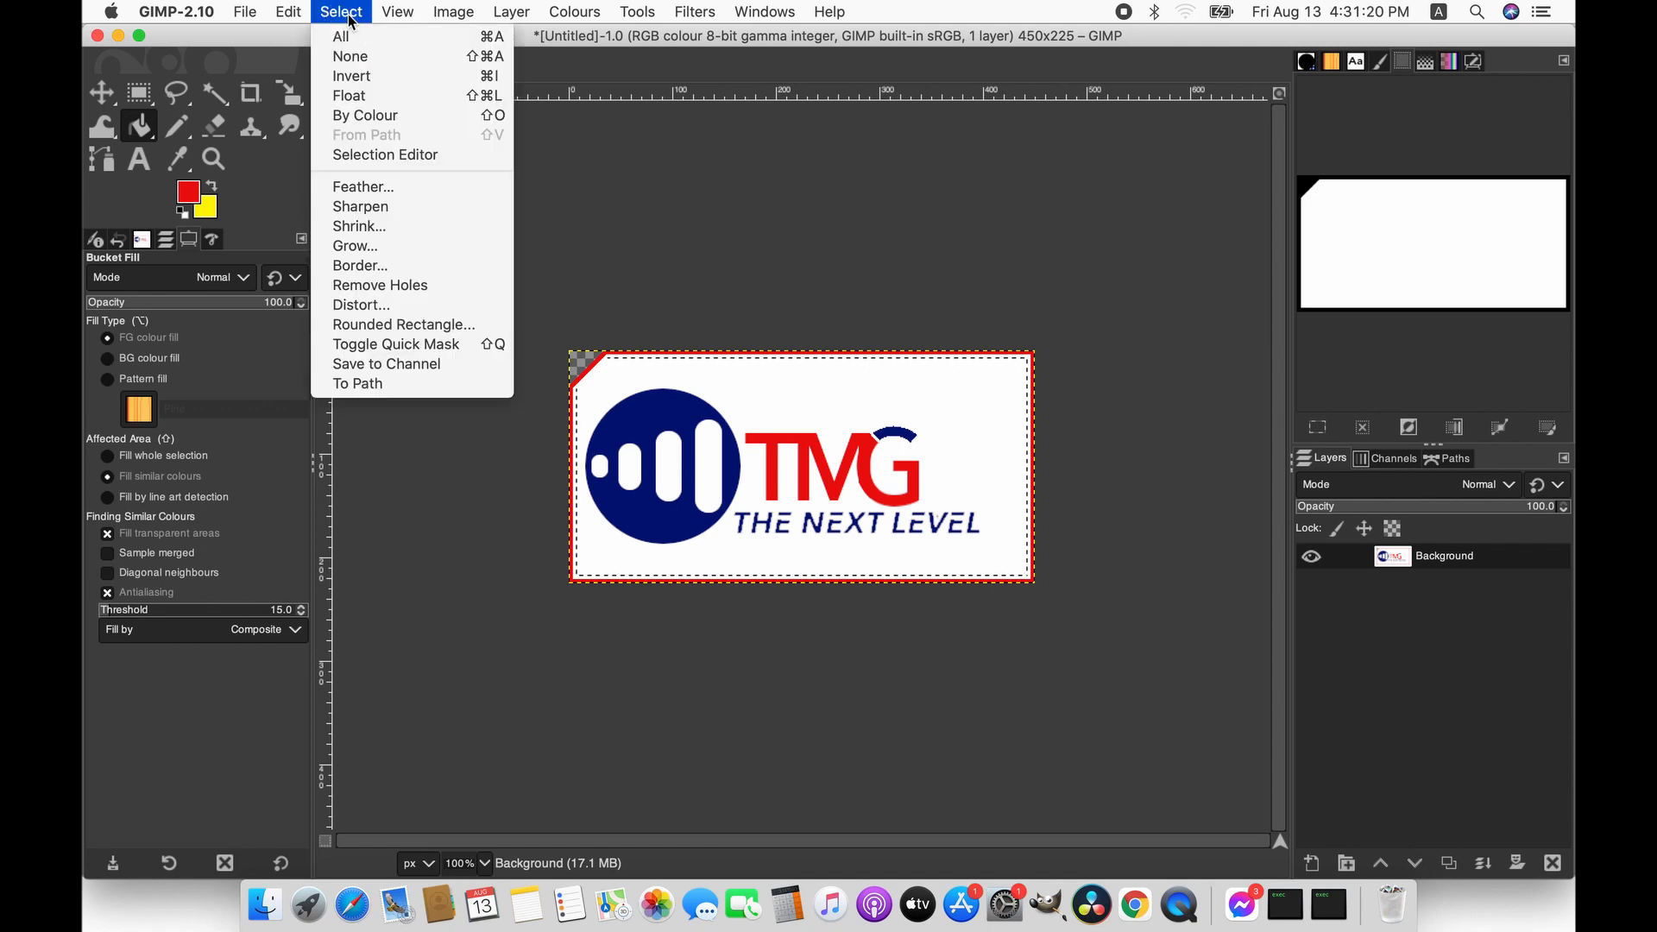
{"action": "left_click", "coordinate": [404, 228]}
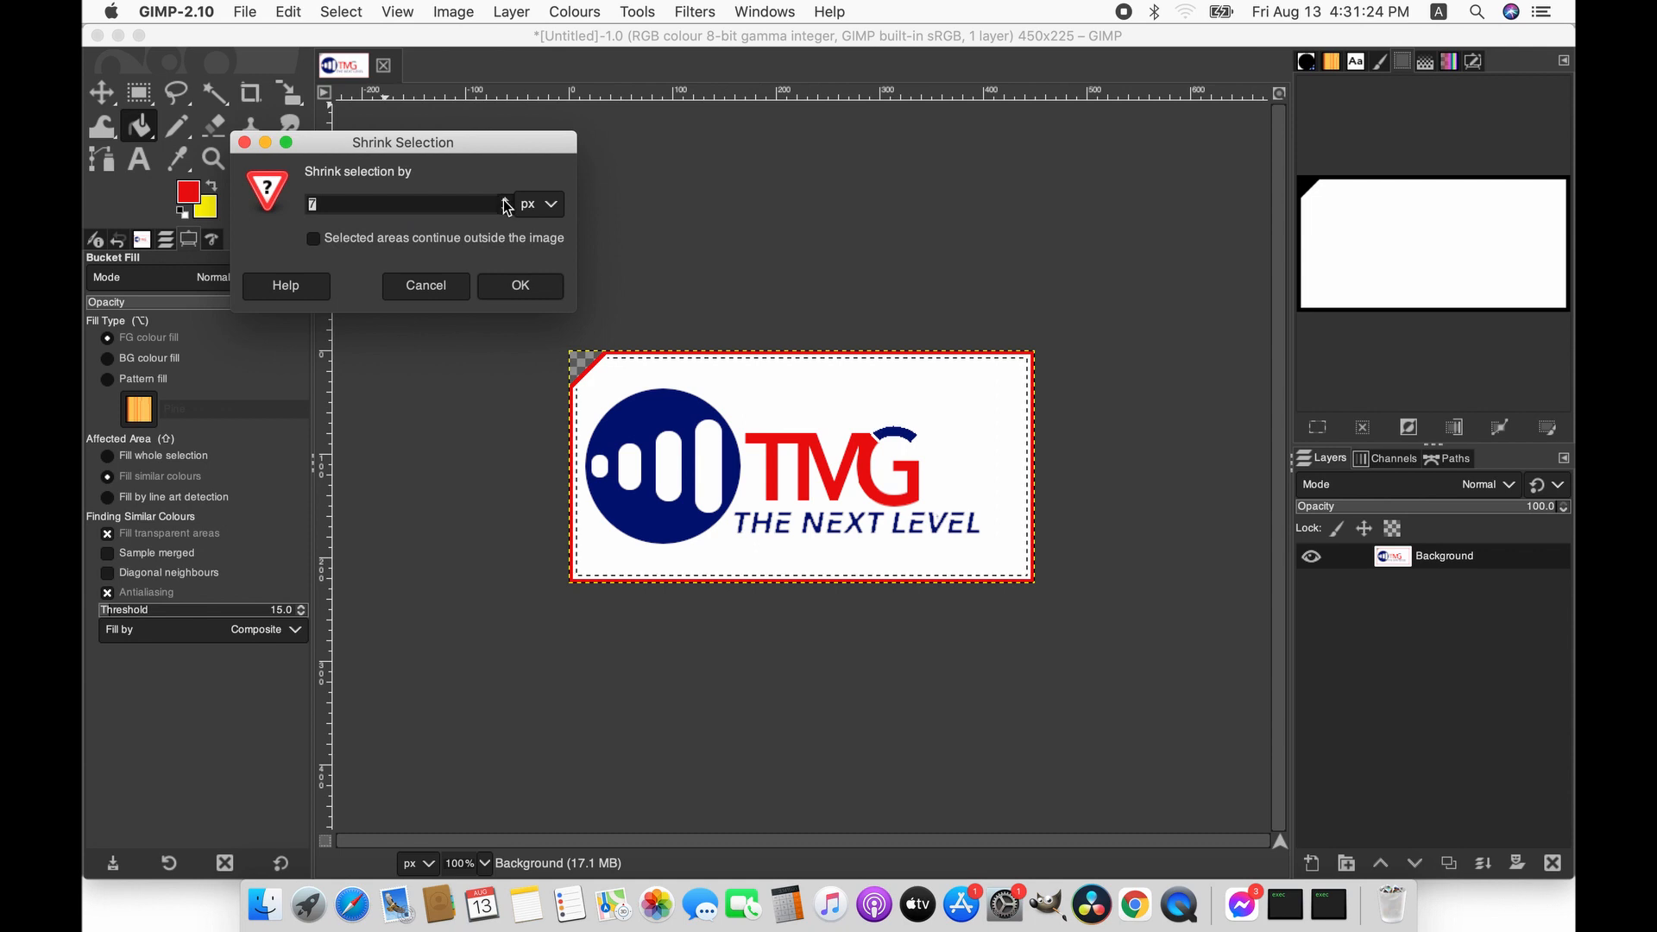
{"action": "left_click", "coordinate": [505, 200]}
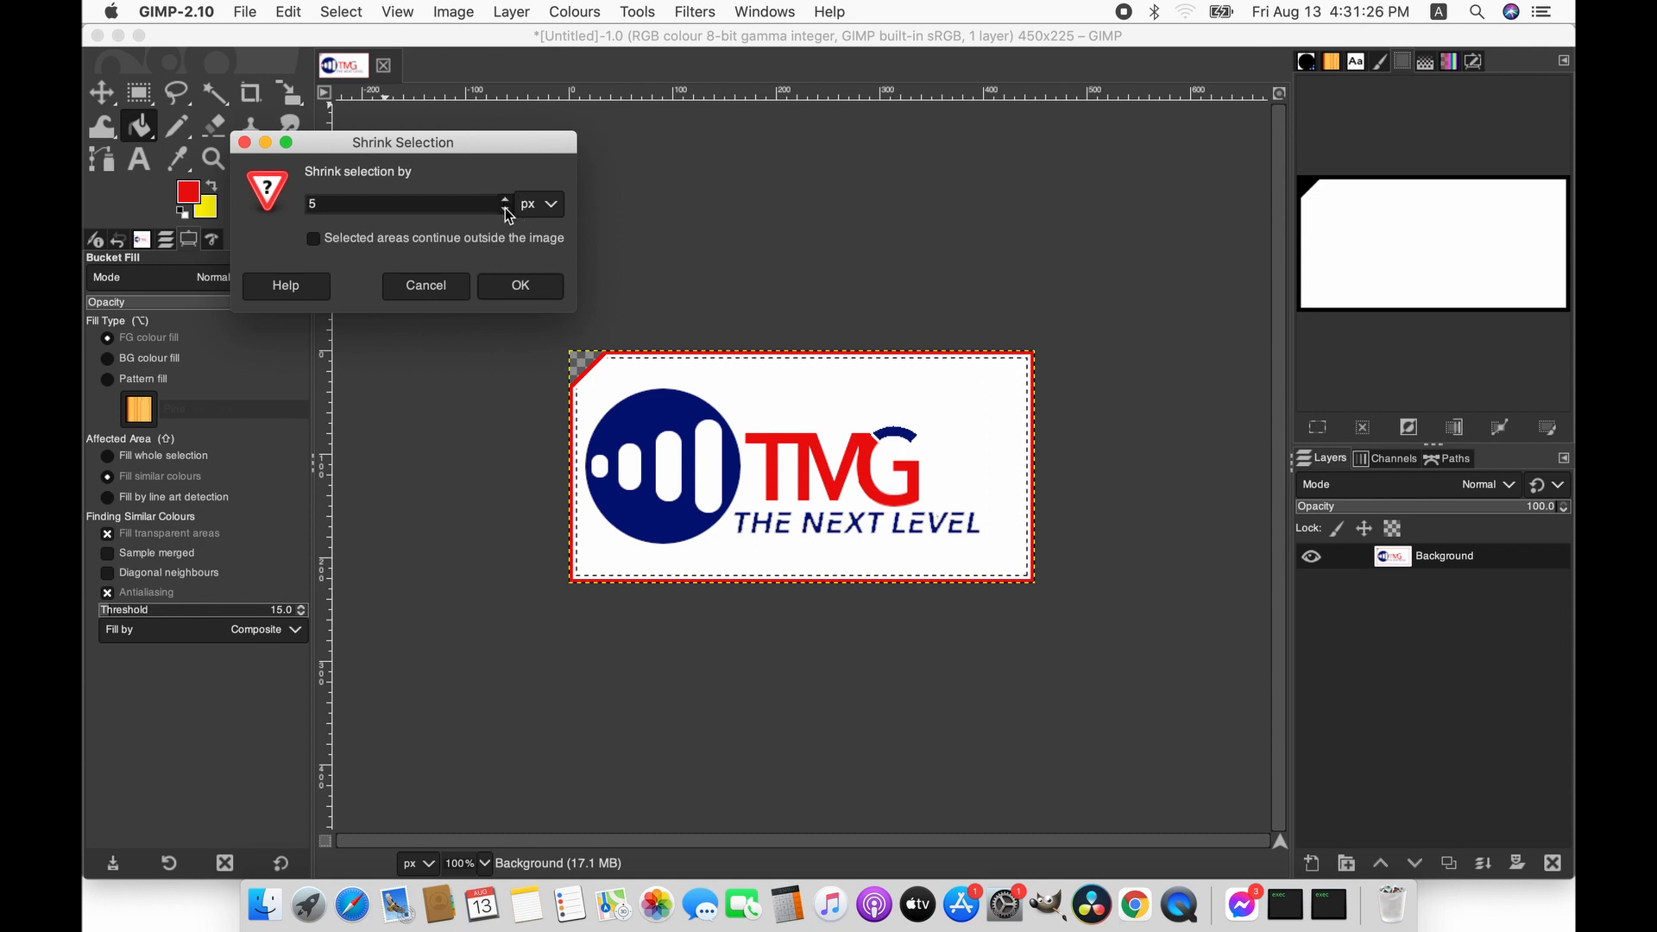
{"action": "left_click", "coordinate": [506, 209]}
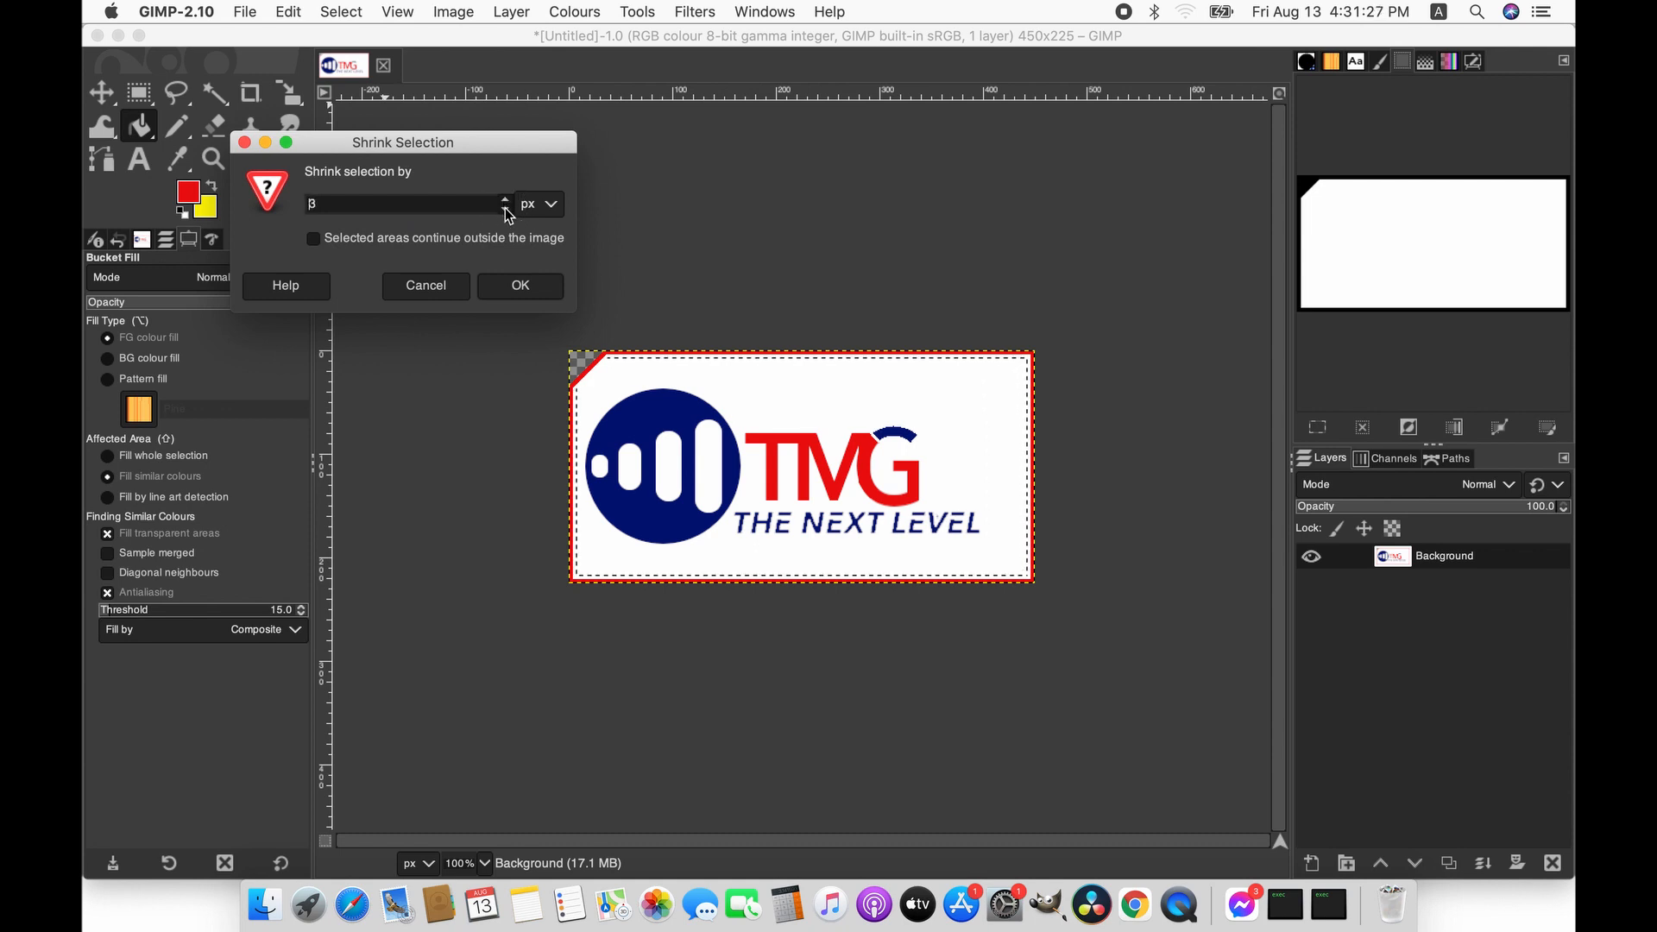
{"action": "left_click", "coordinate": [515, 291]}
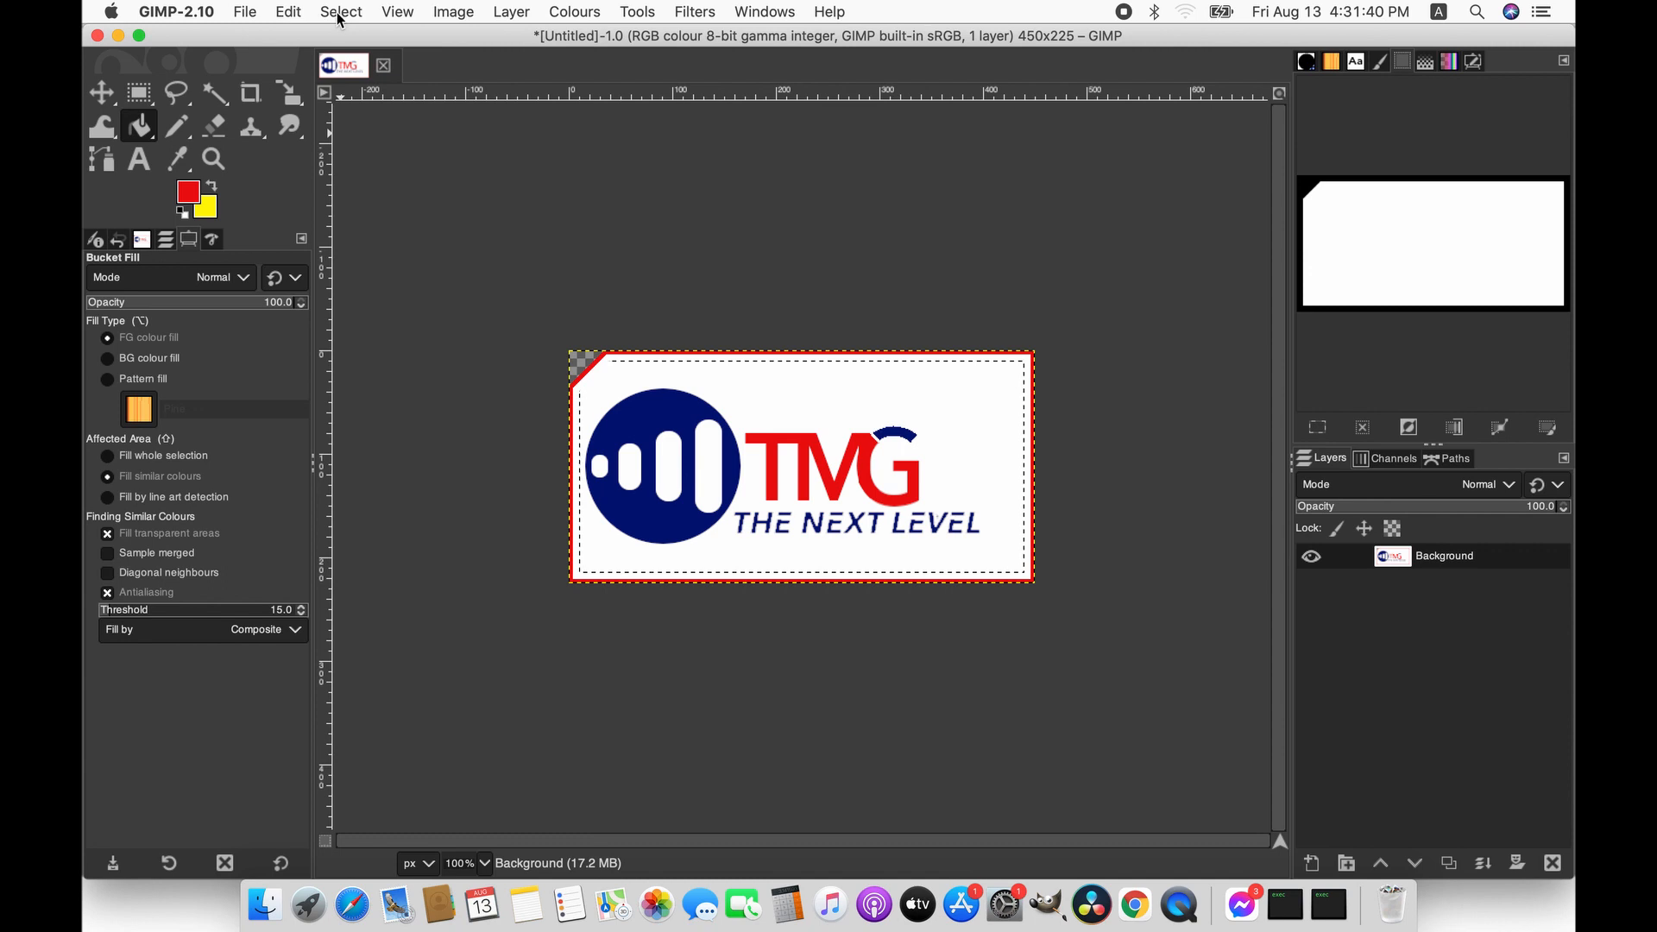
- Stroke the shrunken selection with a 2 px solid red line as an inner border, and clear the selection
{"action": "left_click", "coordinate": [283, 12]}
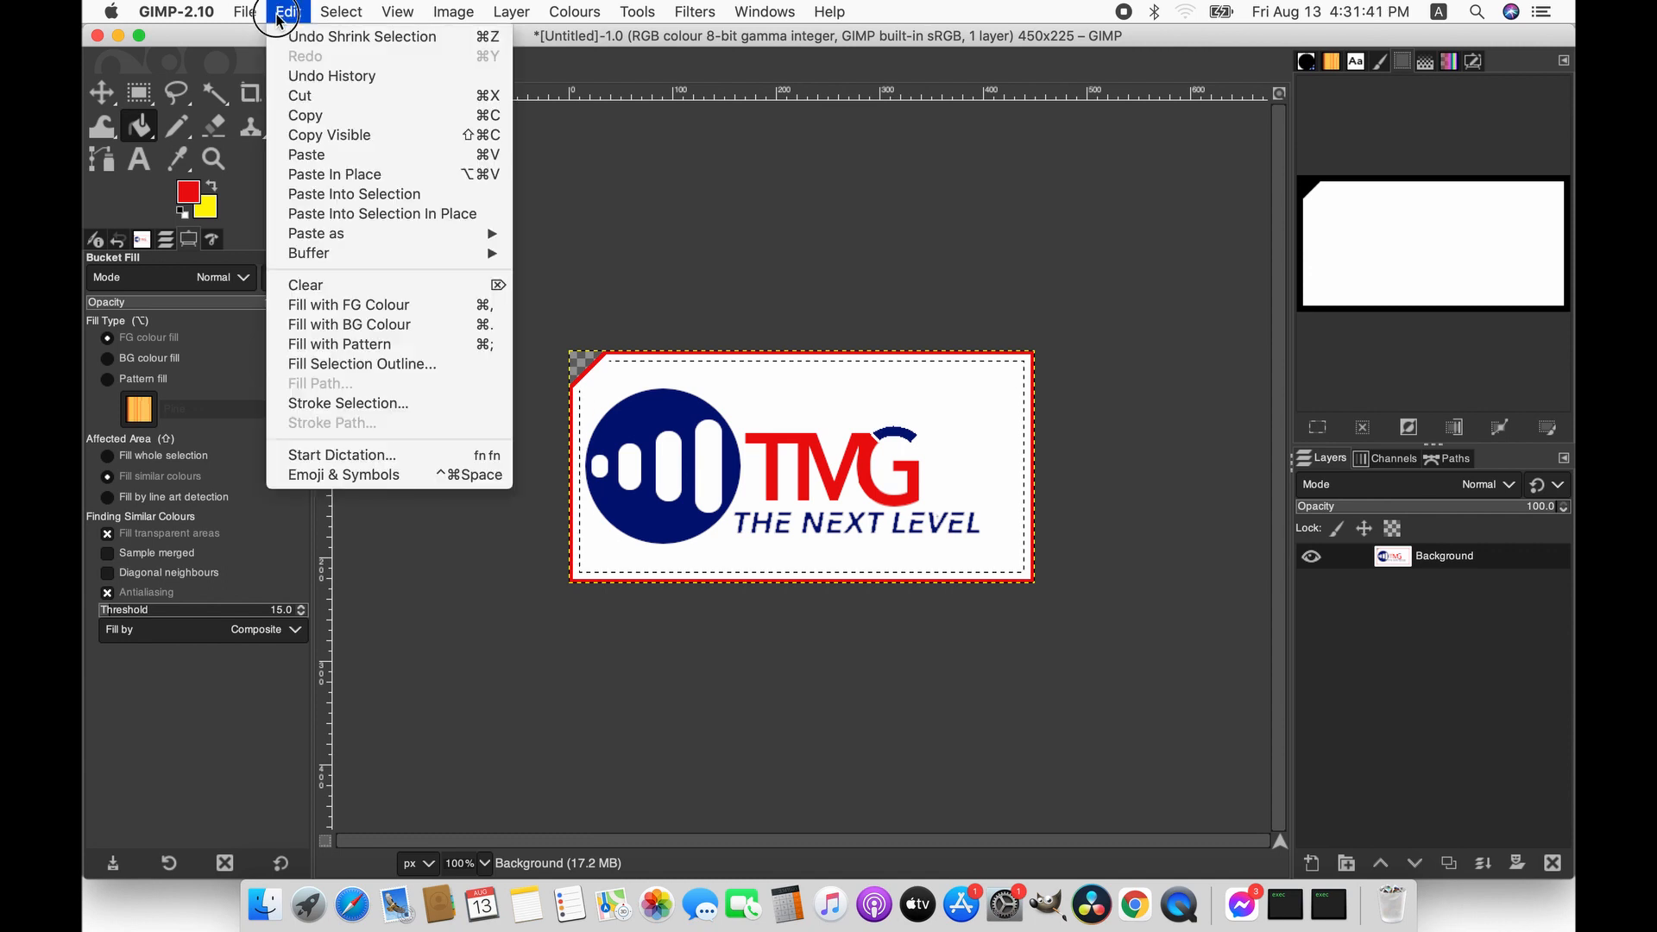
{"action": "left_click", "coordinate": [354, 403]}
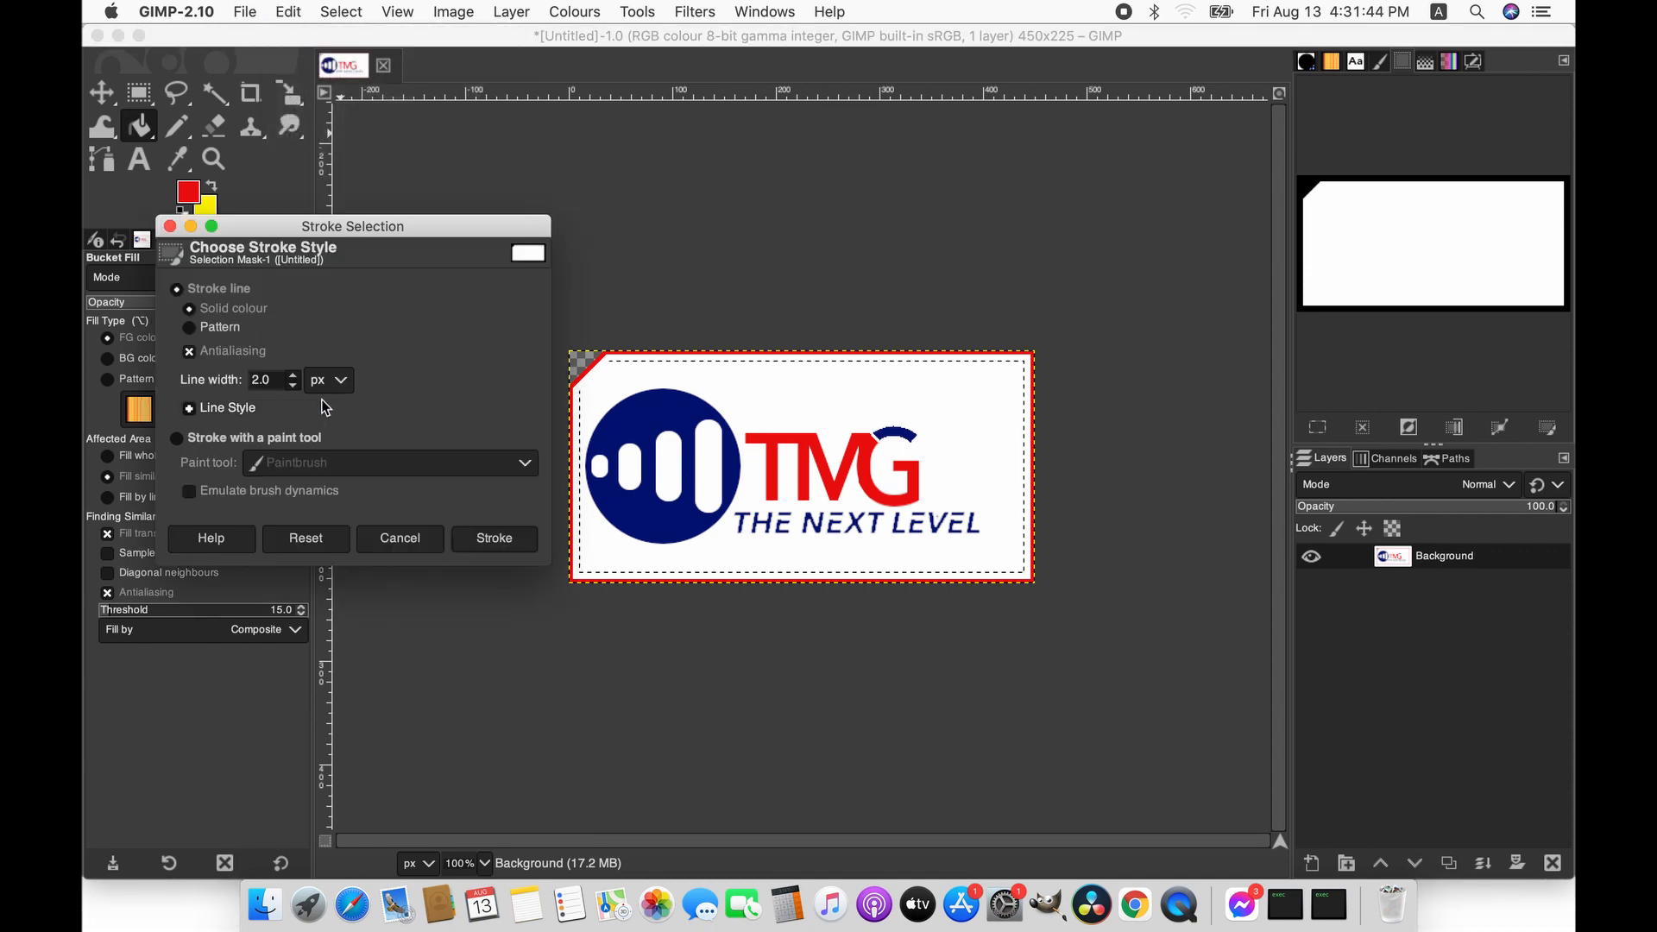
{"action": "left_click", "coordinate": [491, 542]}
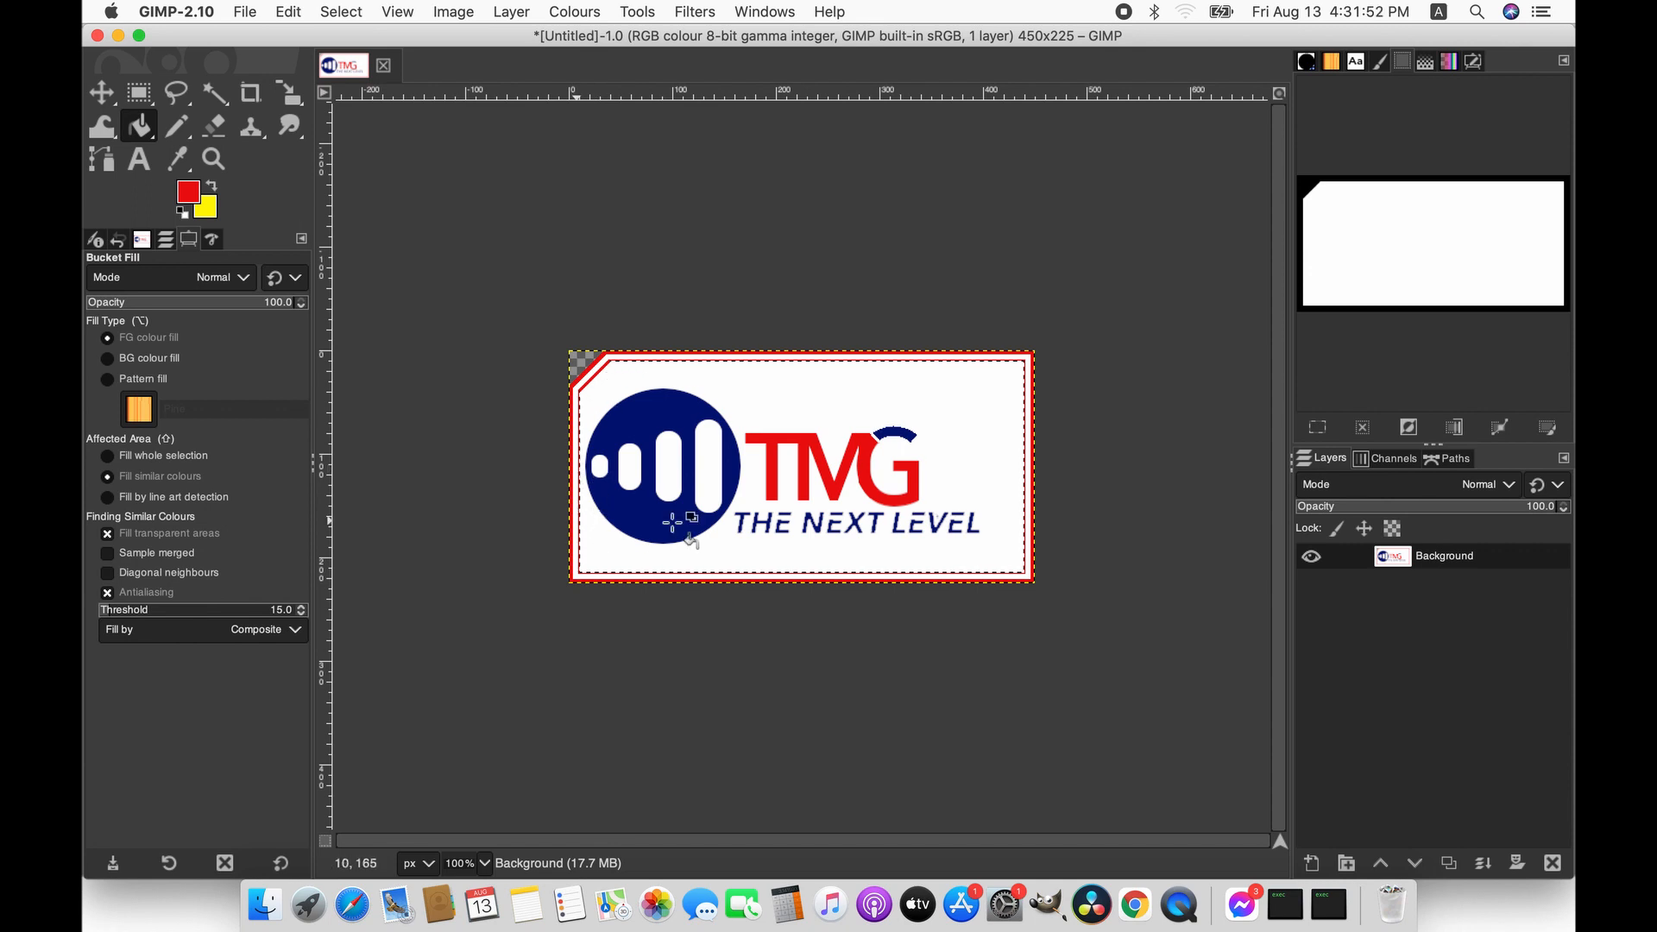
{"action": "left_click", "coordinate": [340, 11]}
{"action": "left_click", "coordinate": [364, 57]}
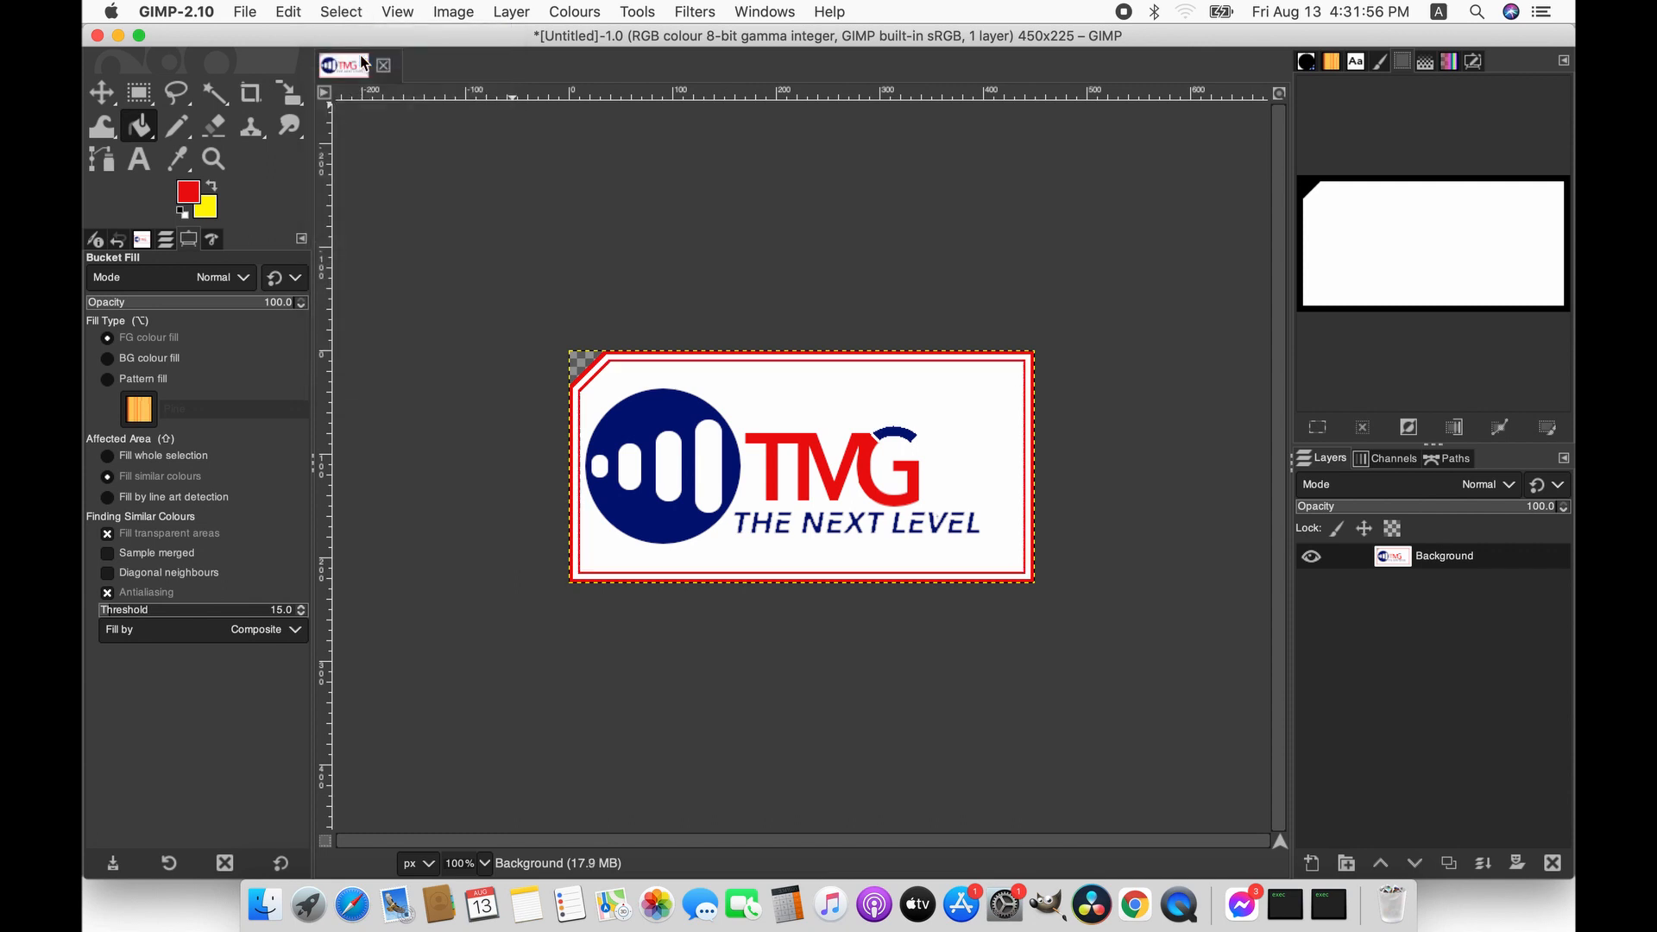